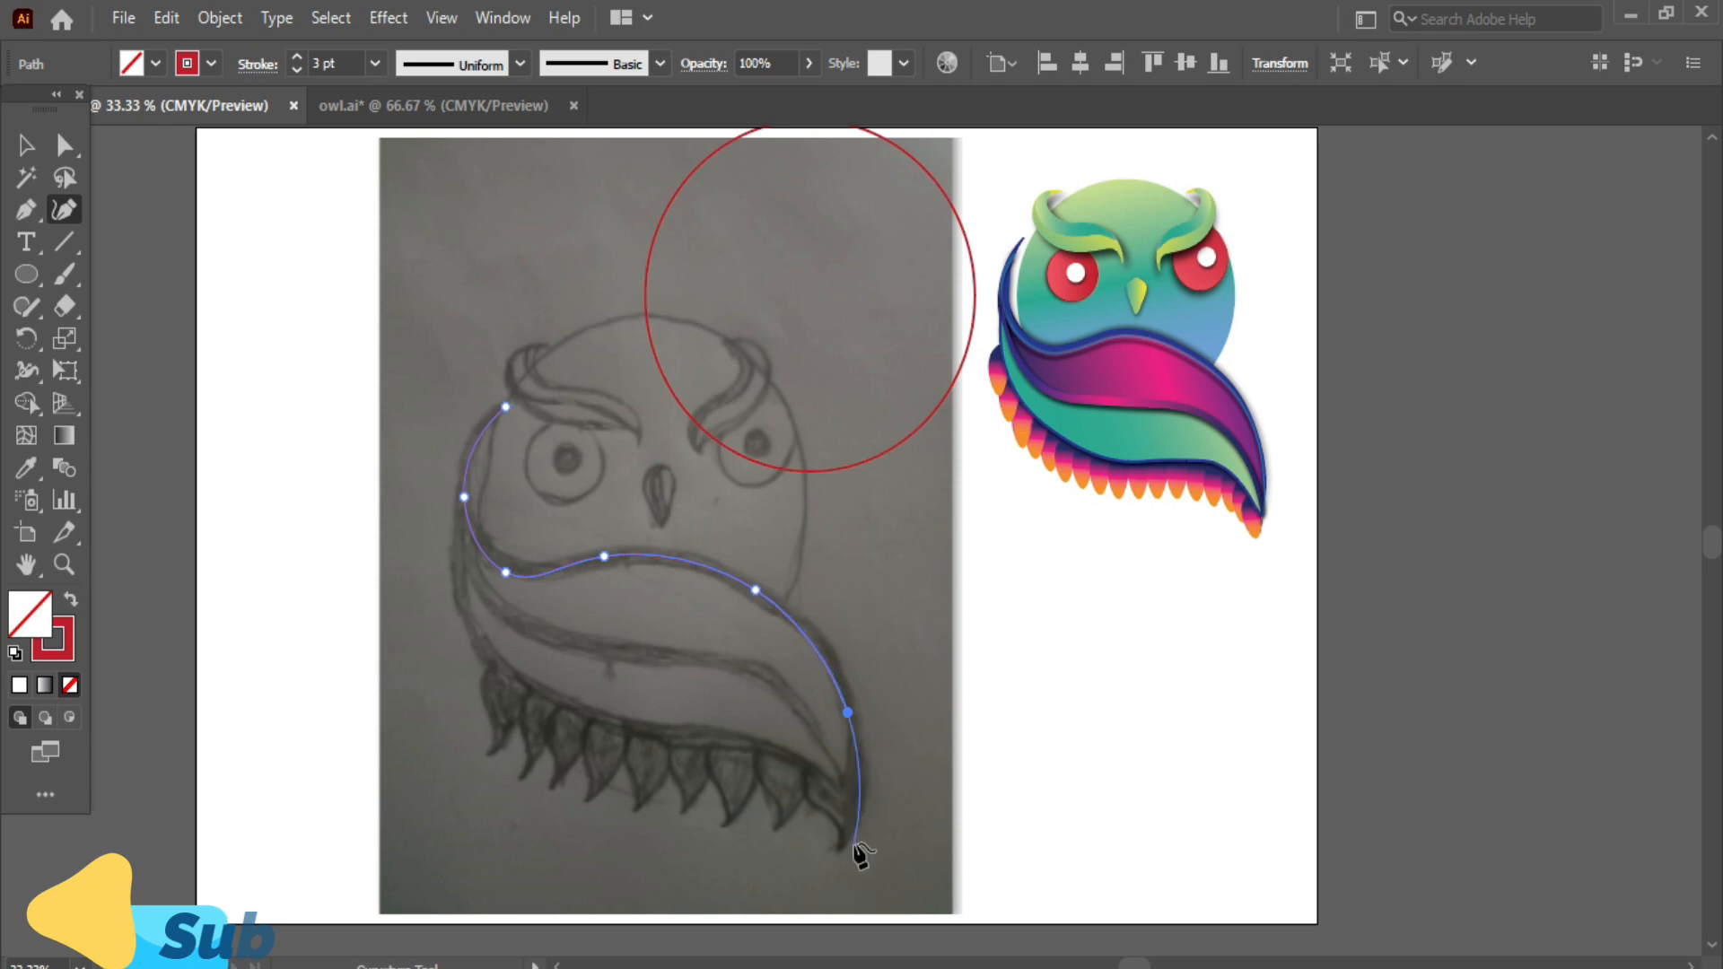
- Finish tracing the upper wing with the Curvature tool around its lower tip and back along the lower edge, closing the path at its start
click(853, 811)
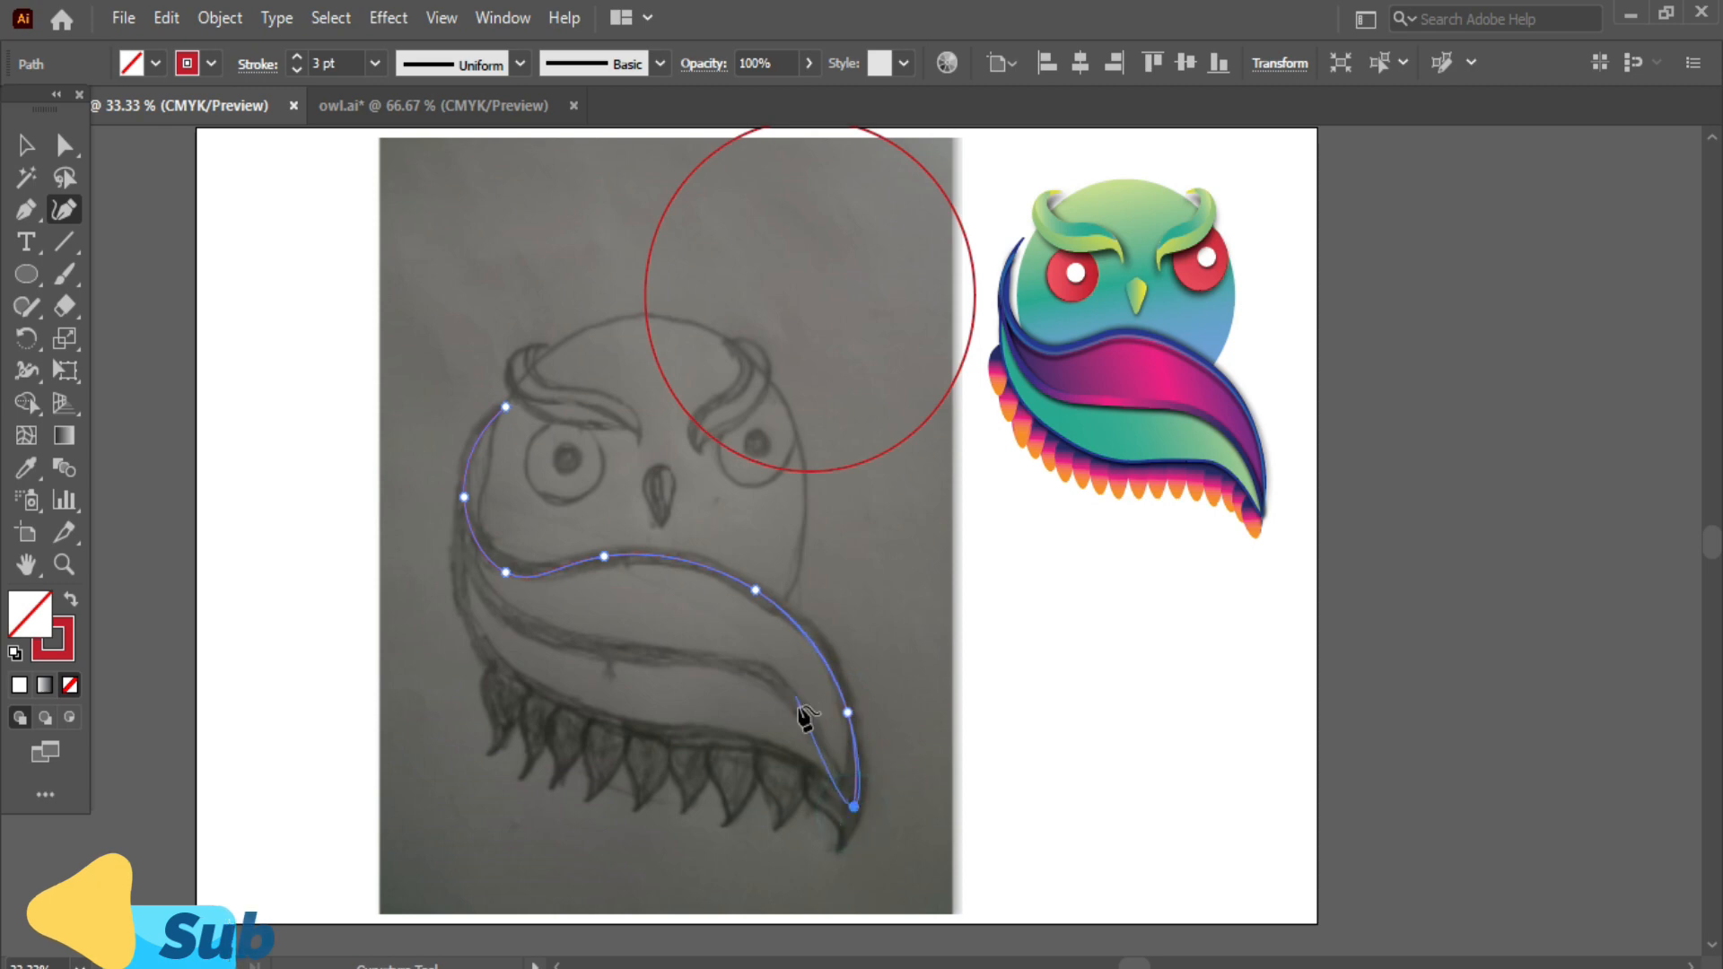
click(808, 718)
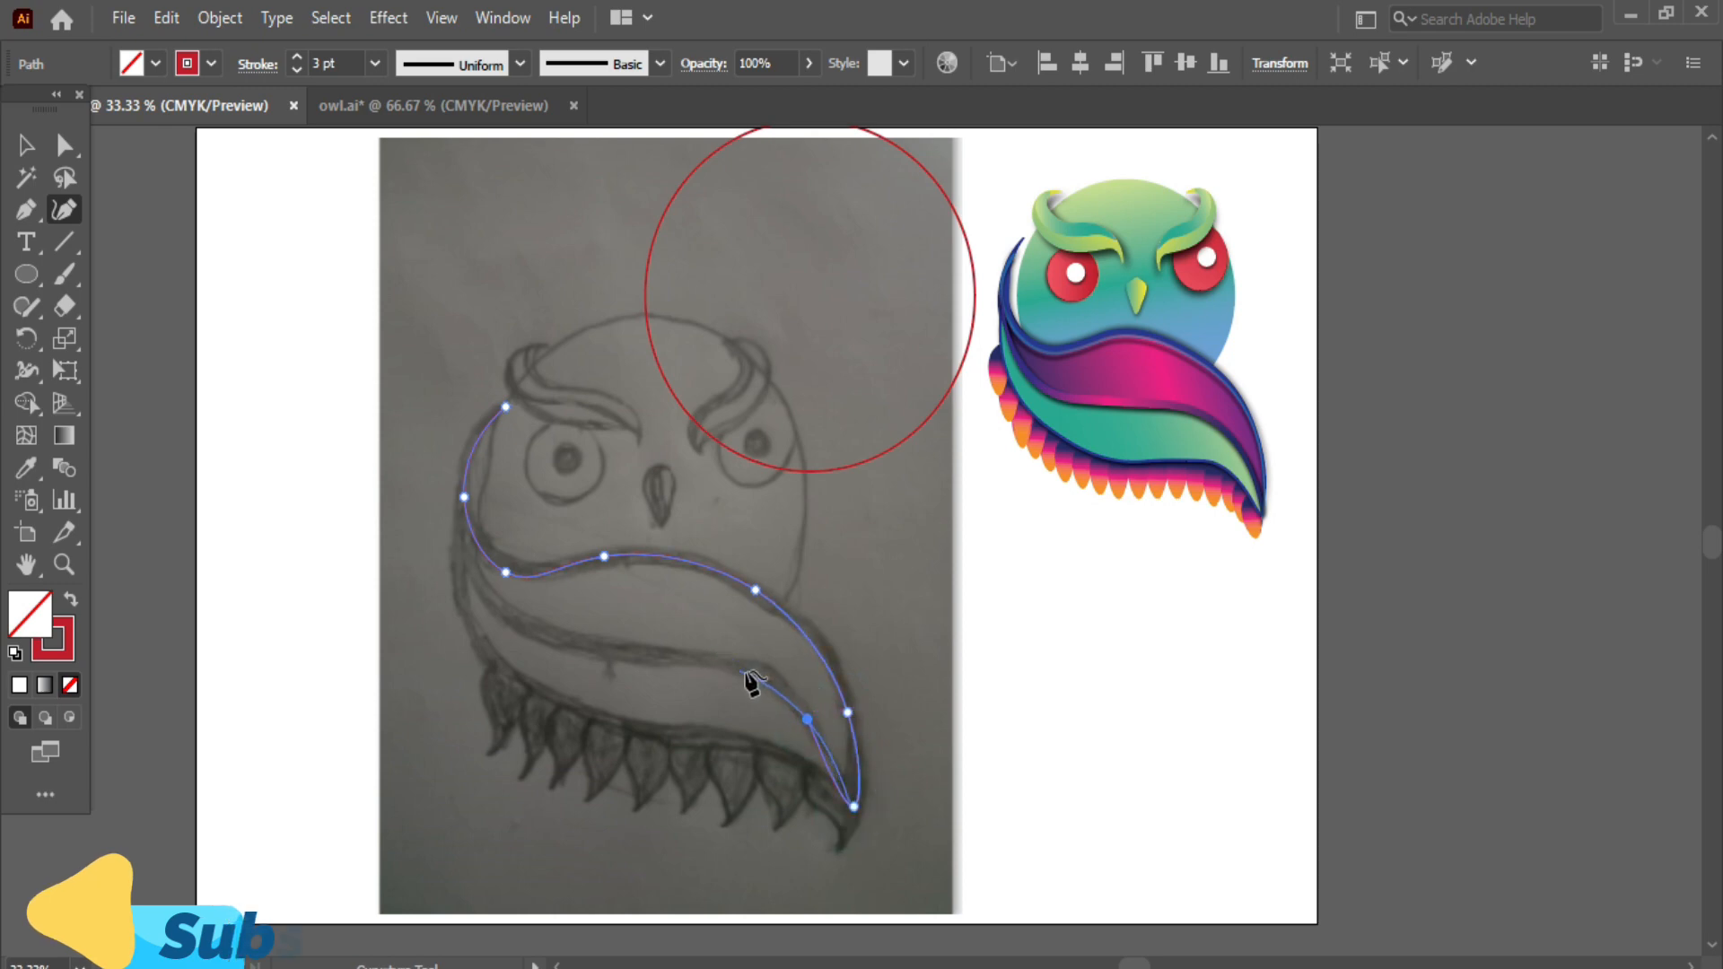
click(640, 656)
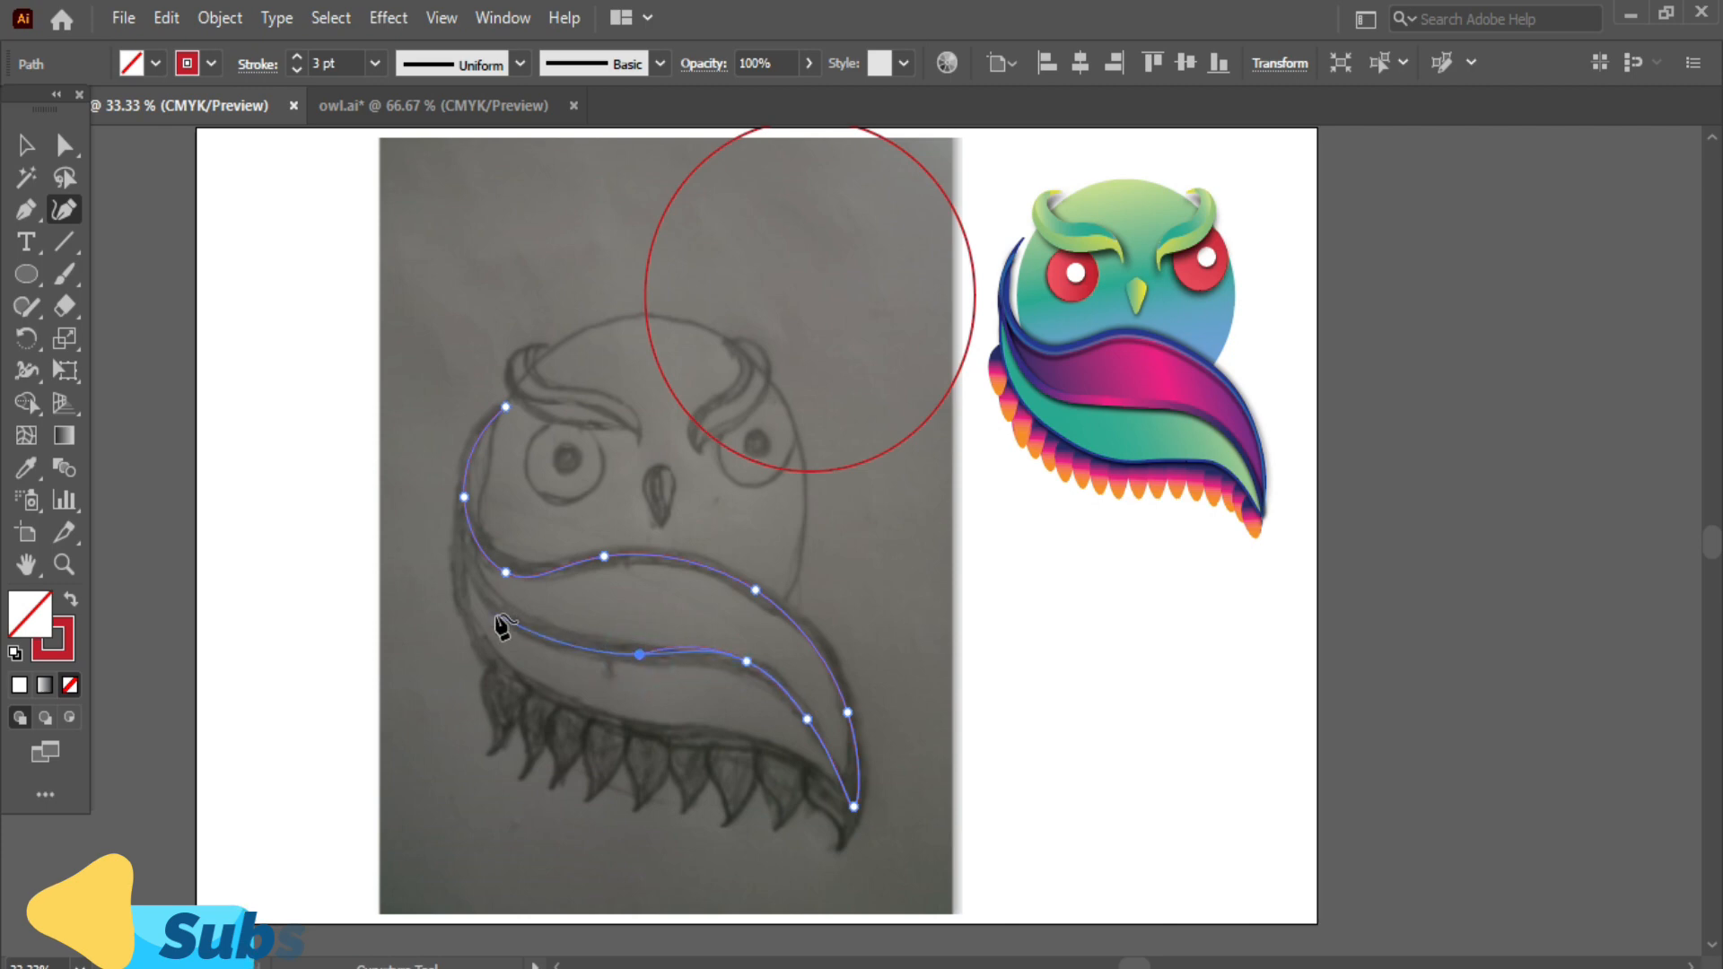
click(526, 622)
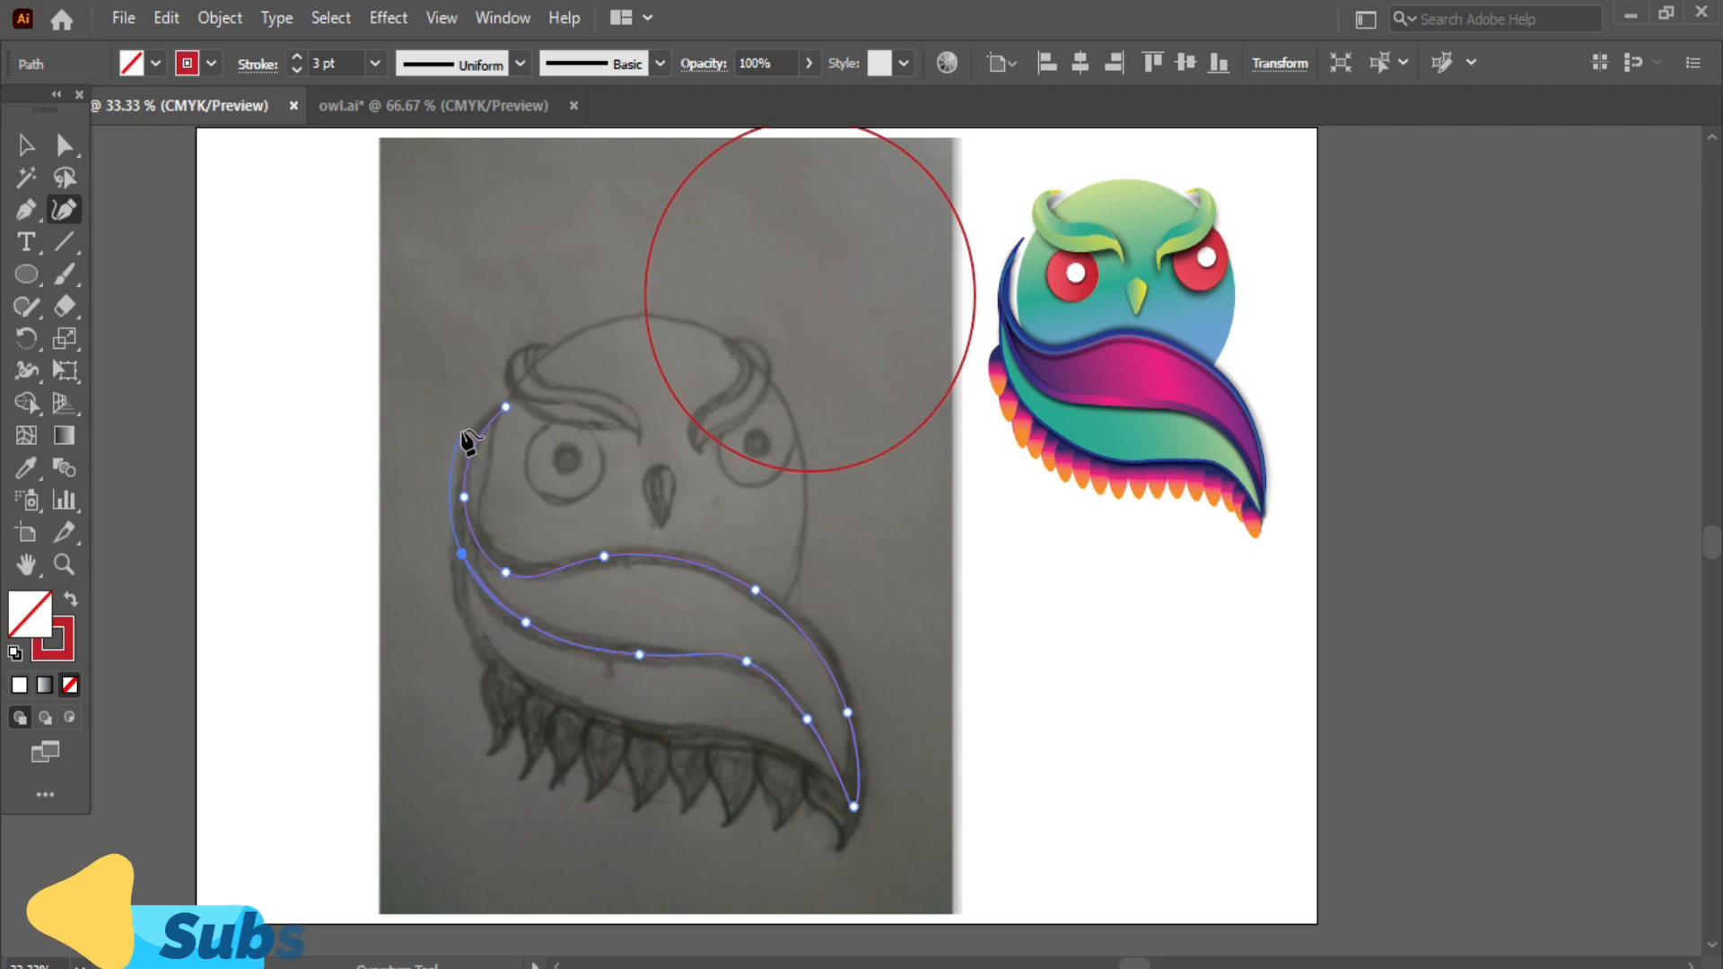
scroll(484, 451, up, 1)
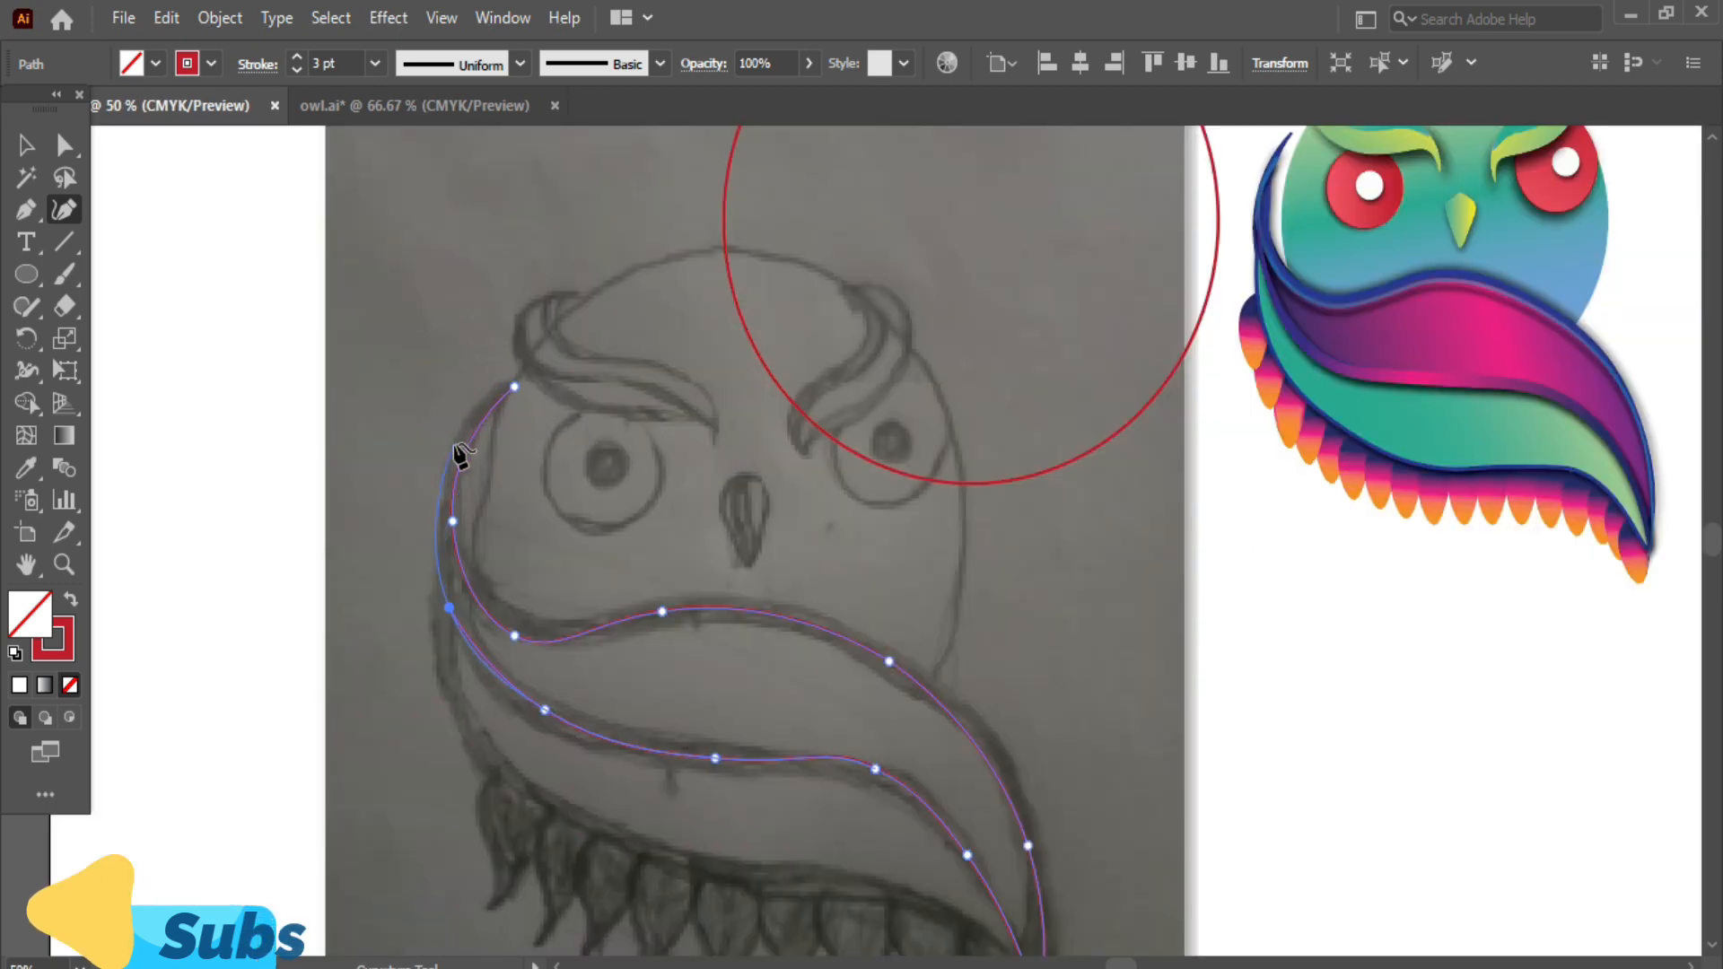
click(455, 443)
click(514, 387)
key(v)
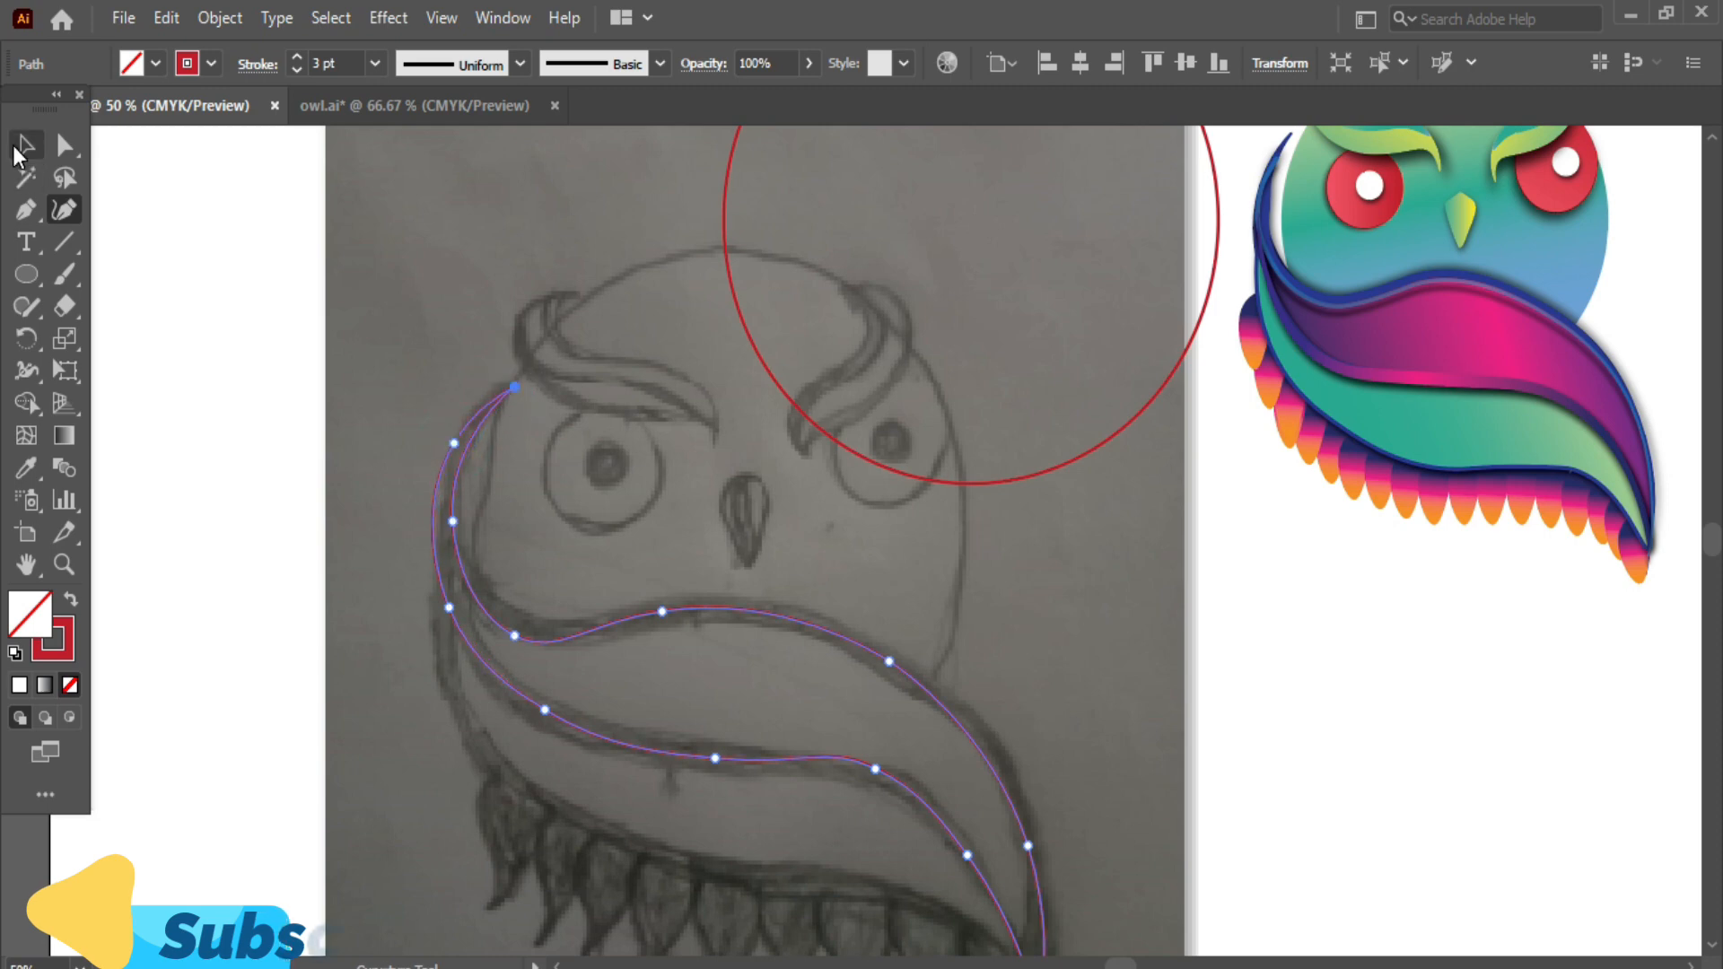
scroll(1193, 596, down, 1)
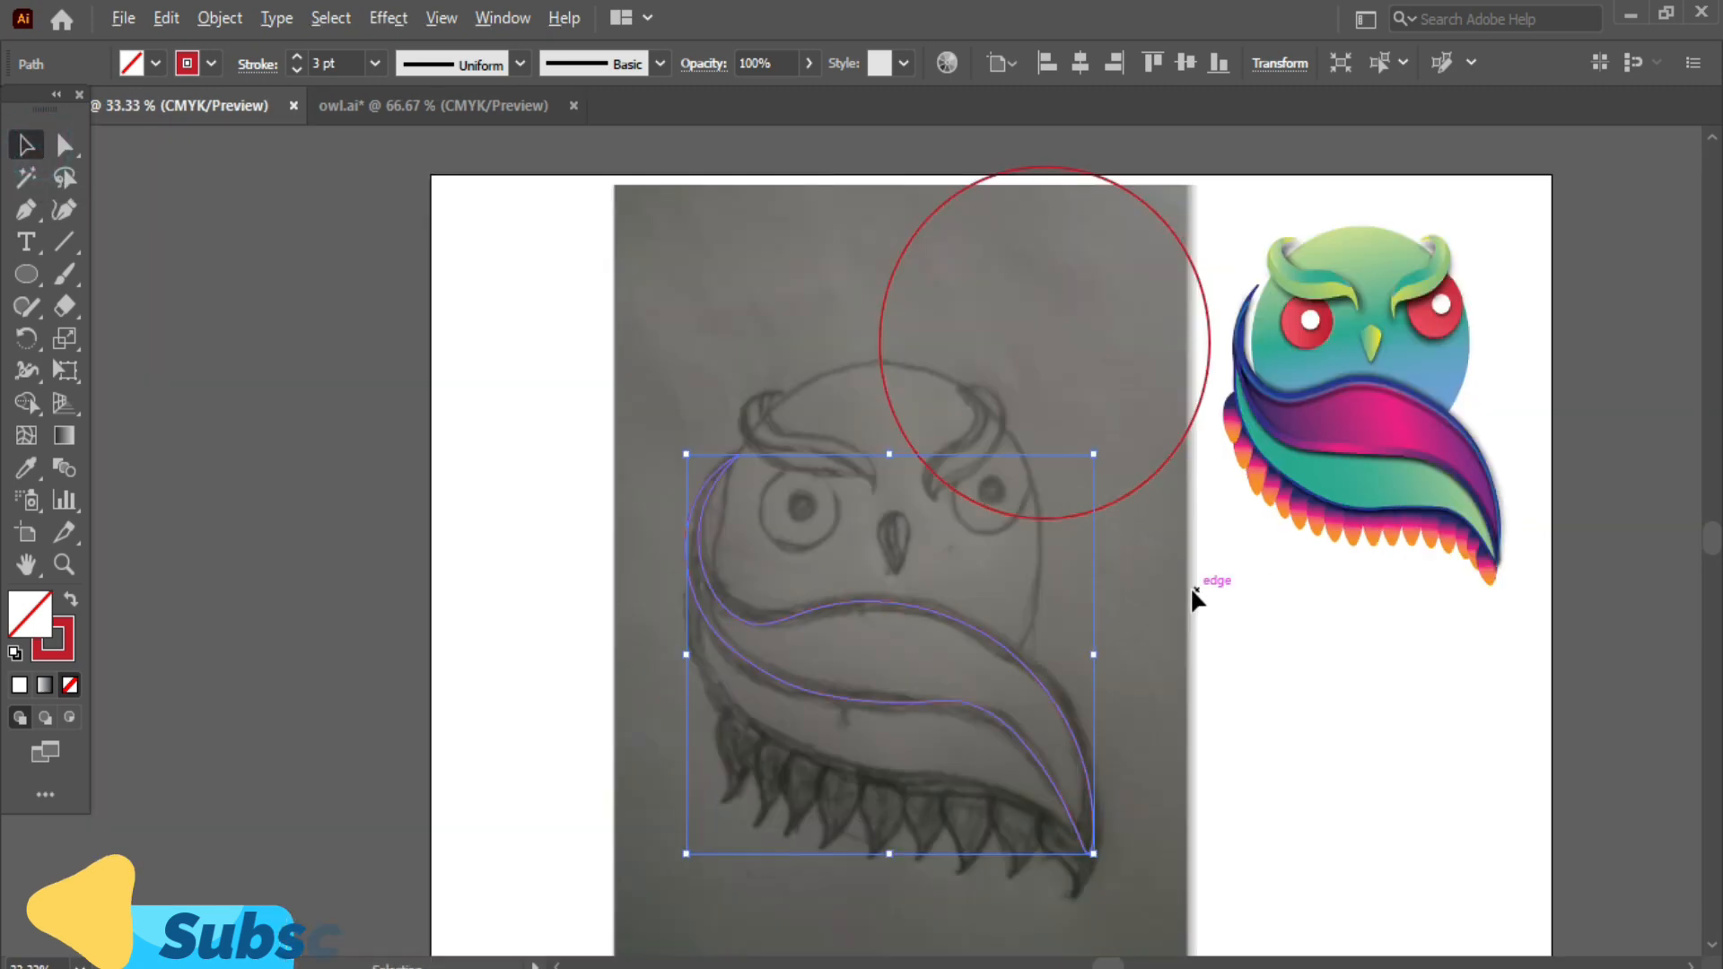
- Give the closed upper wing shape a purple stroke and a matching purple fill, and deselect it
click(211, 63)
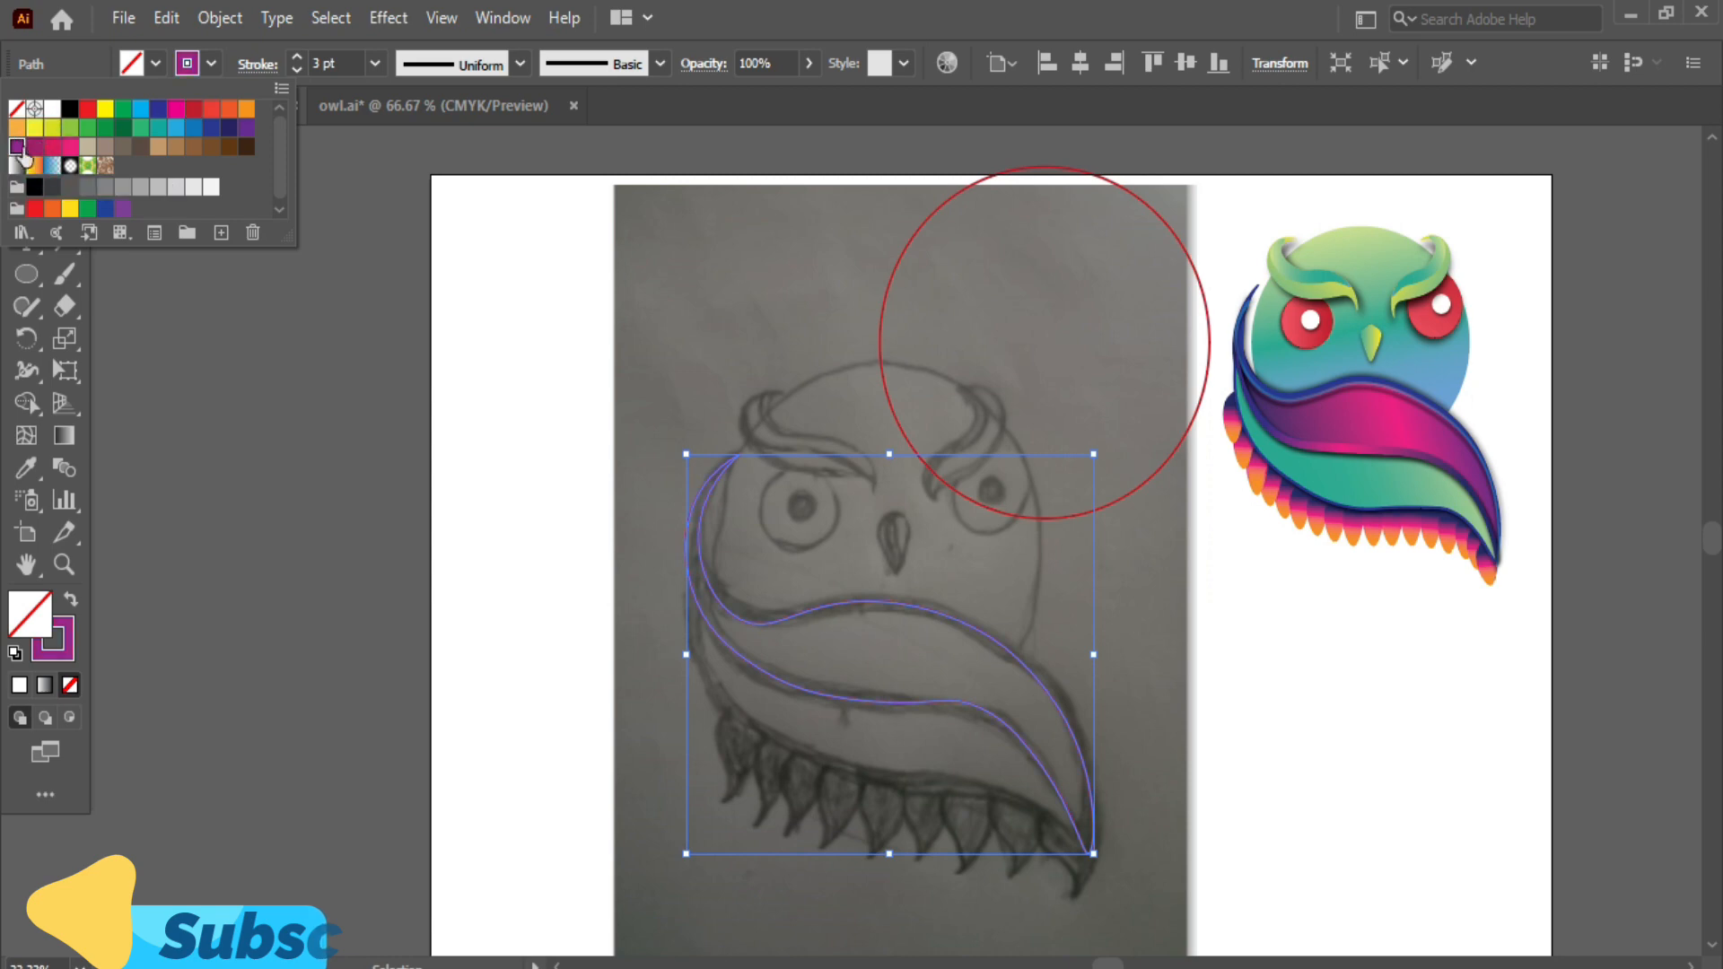
click(155, 63)
click(17, 146)
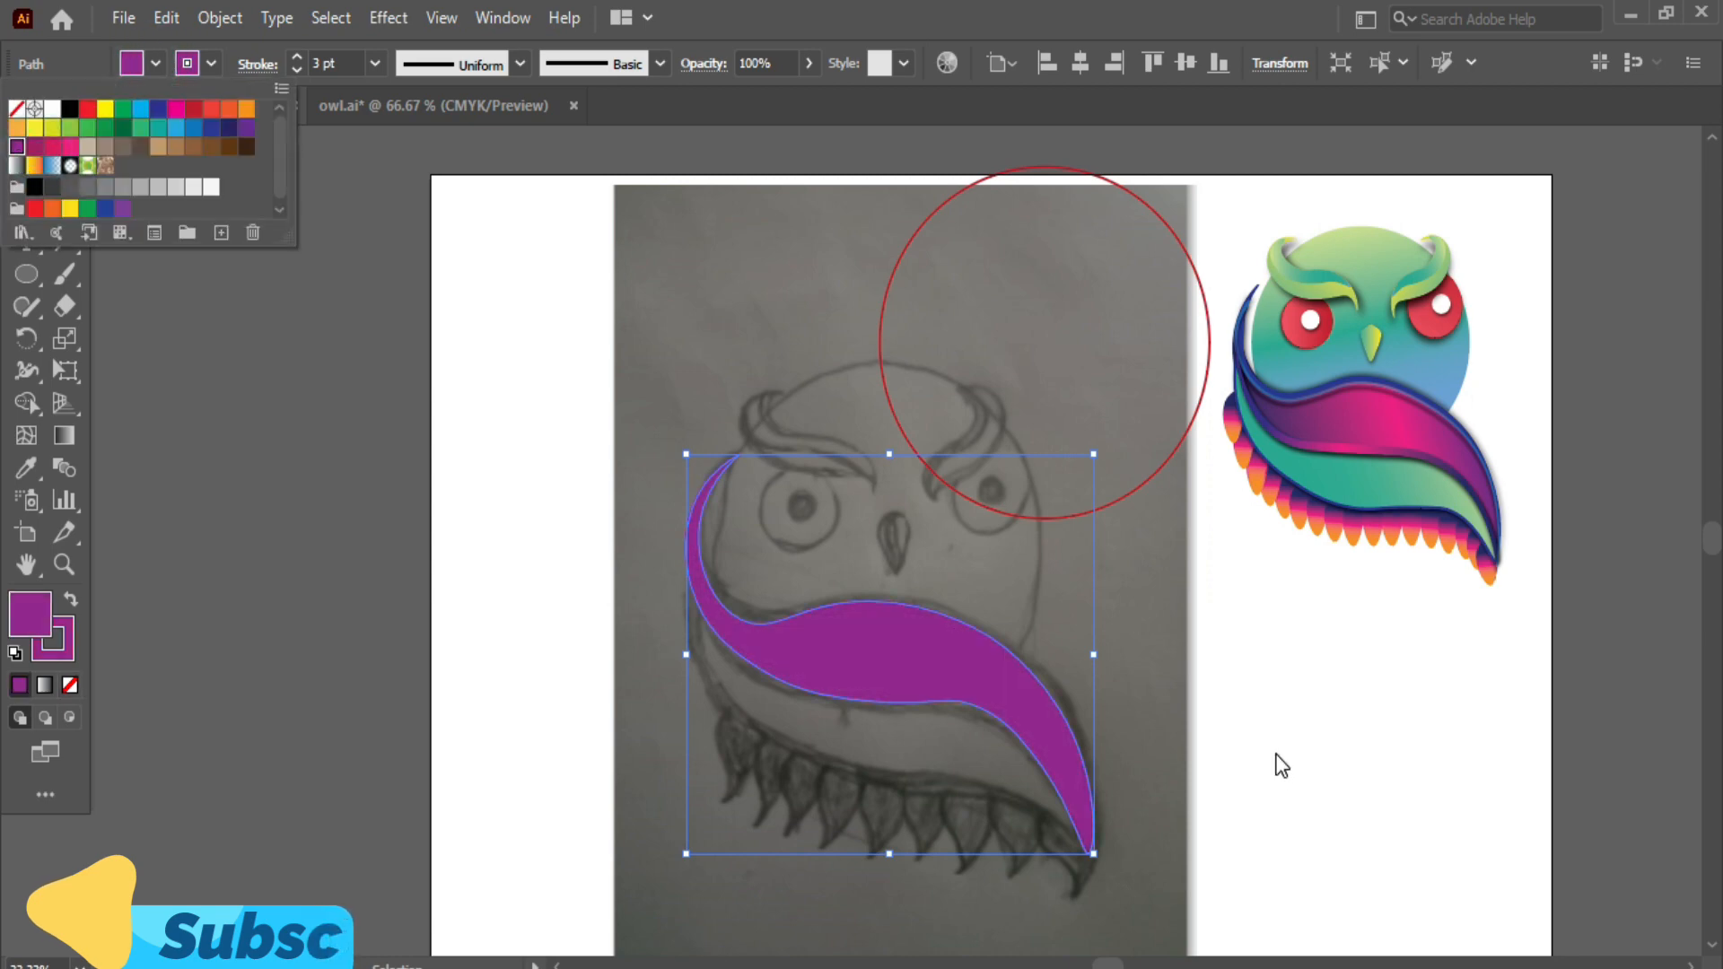
click(1362, 780)
scroll(1358, 768, right, 3)
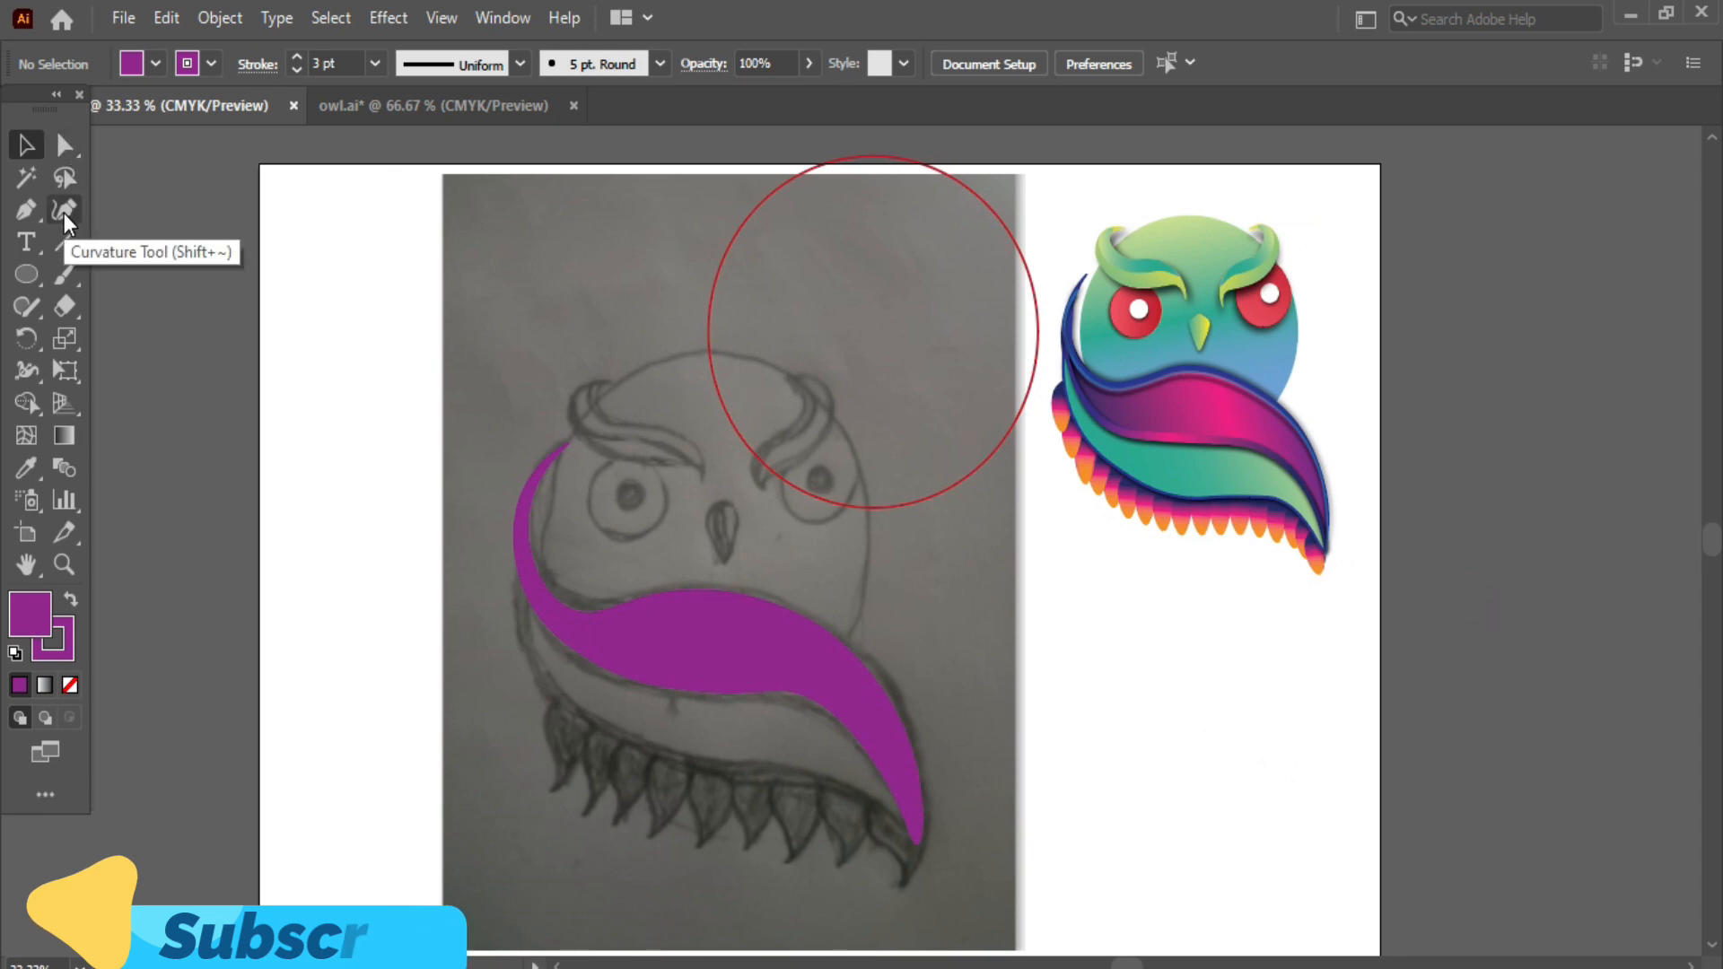
click(155, 62)
click(212, 134)
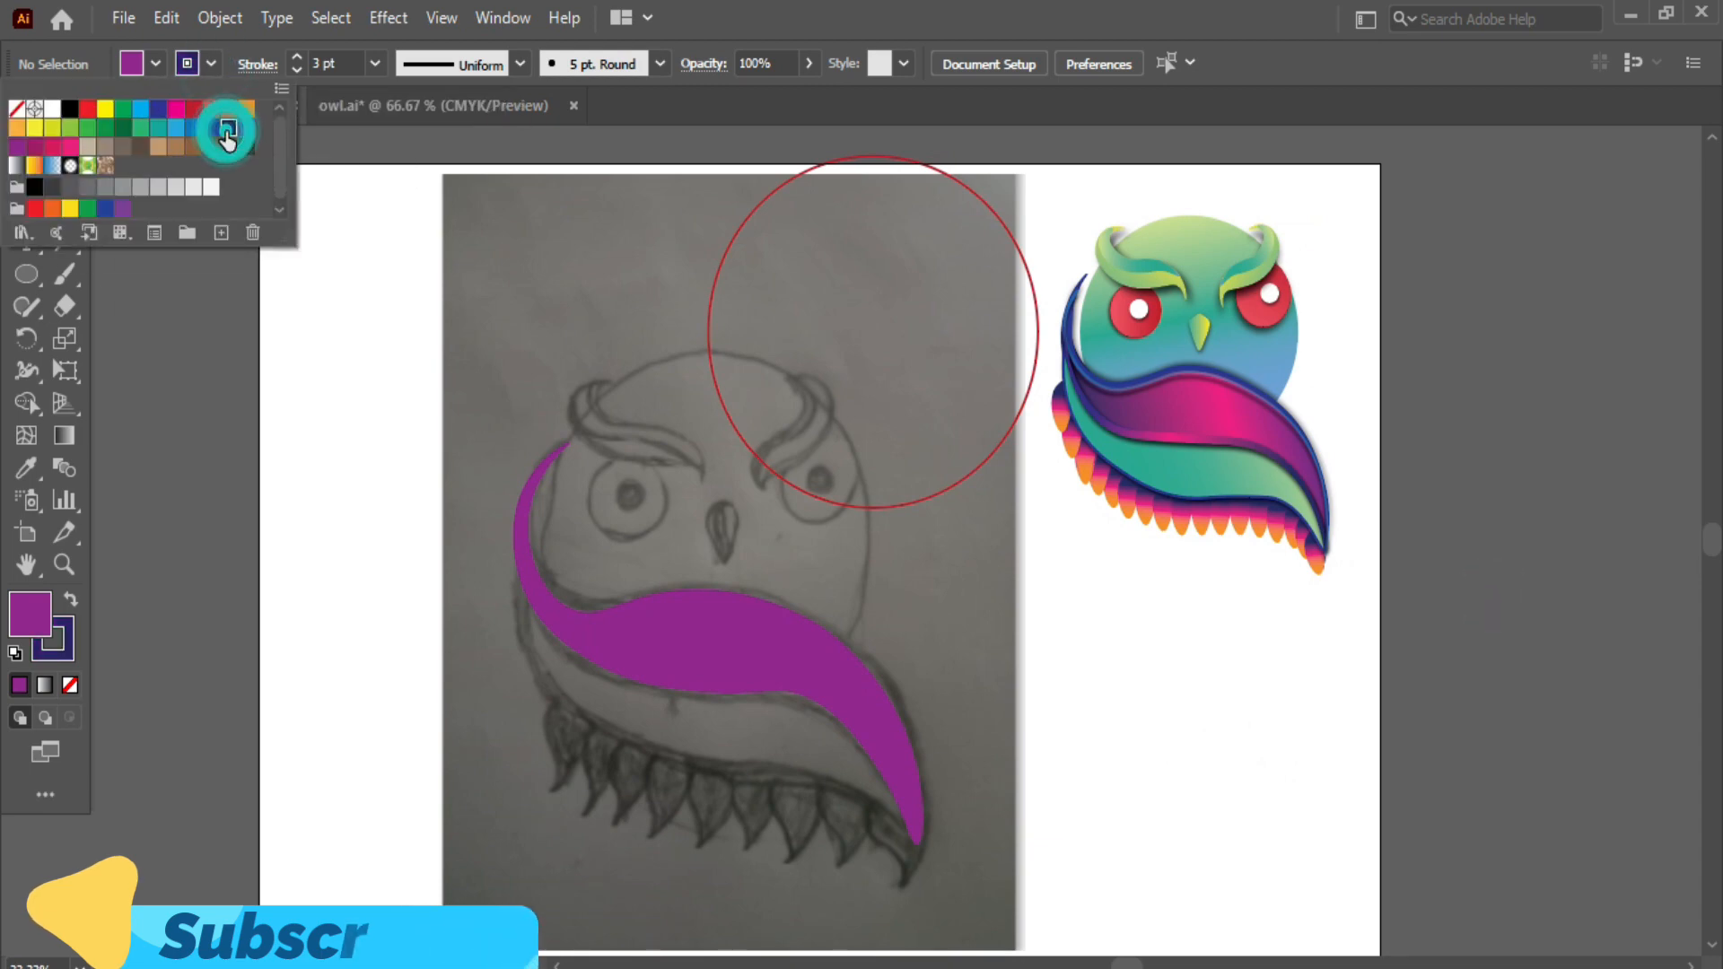
click(201, 67)
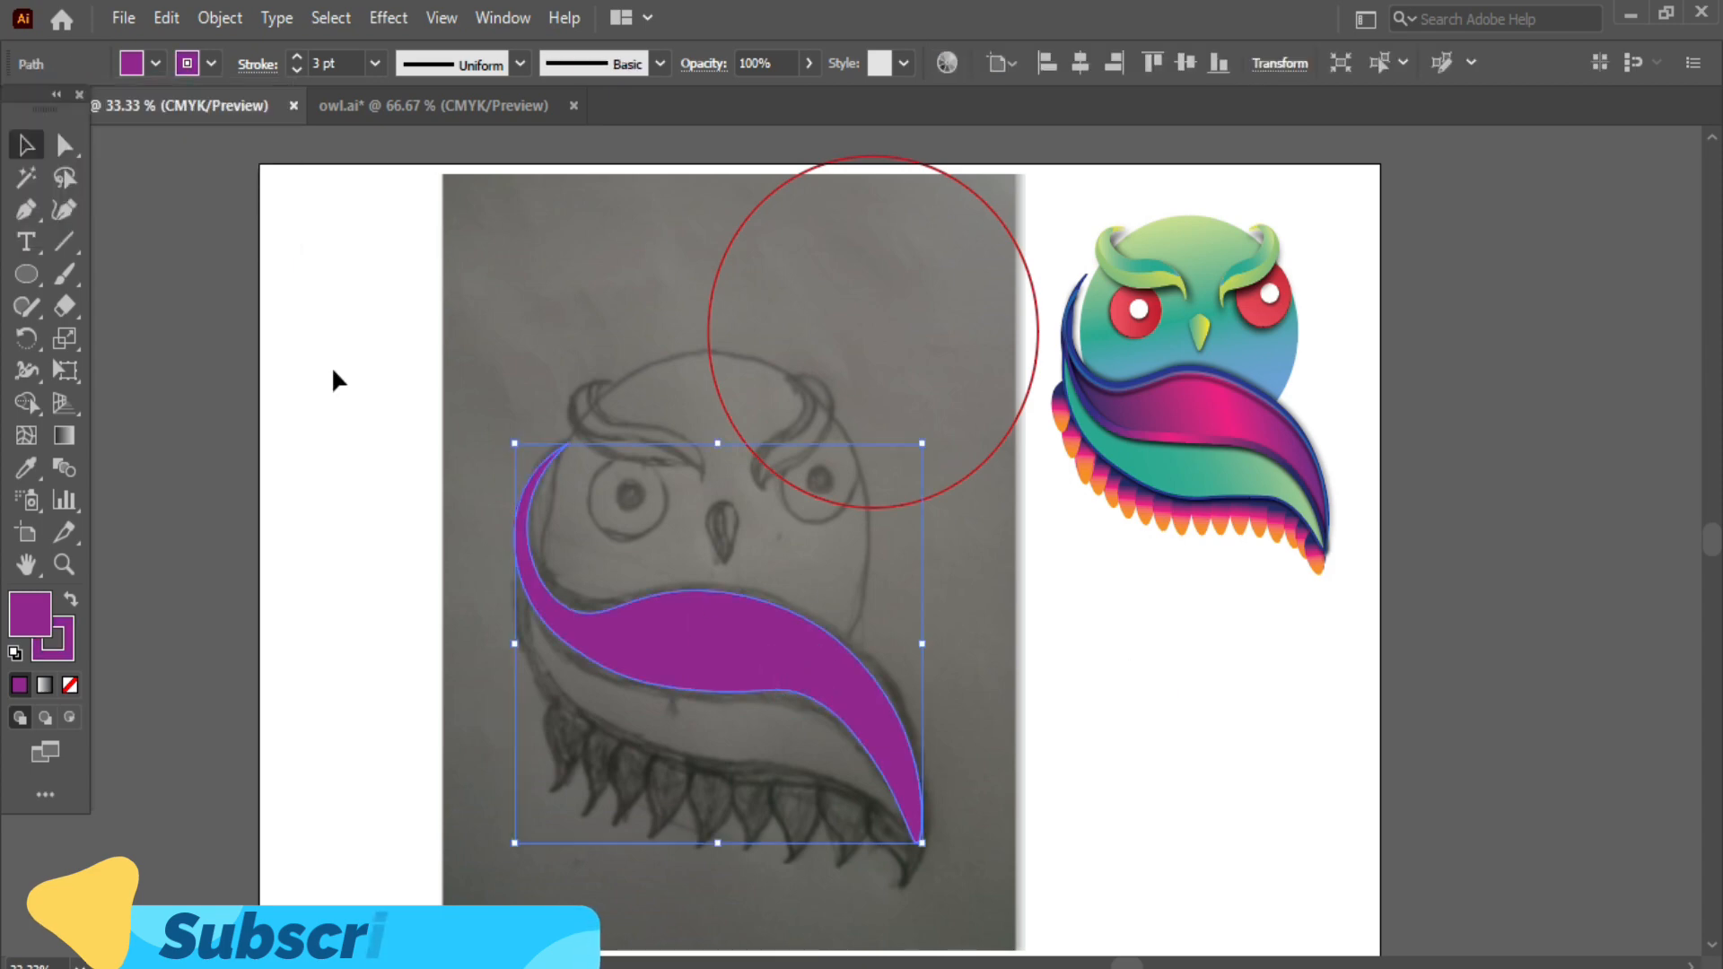
- Change the purple wing shape's stroke color to CMYK Blue and deselect it
click(196, 68)
click(159, 112)
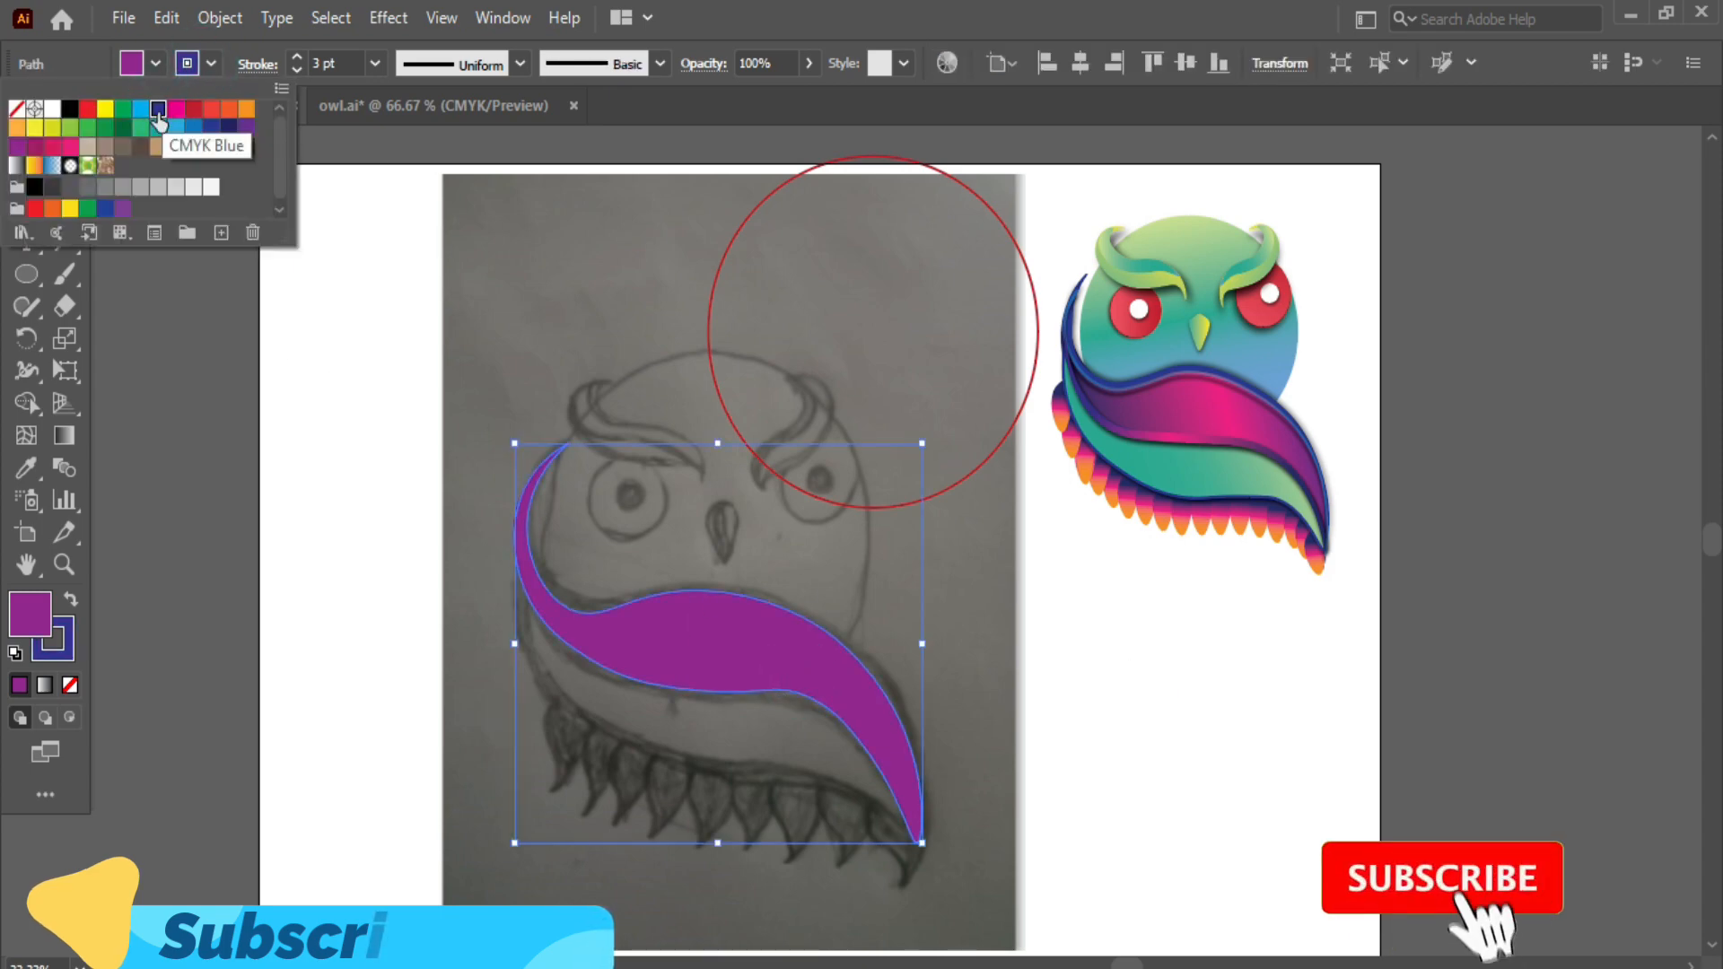
click(568, 605)
click(1343, 803)
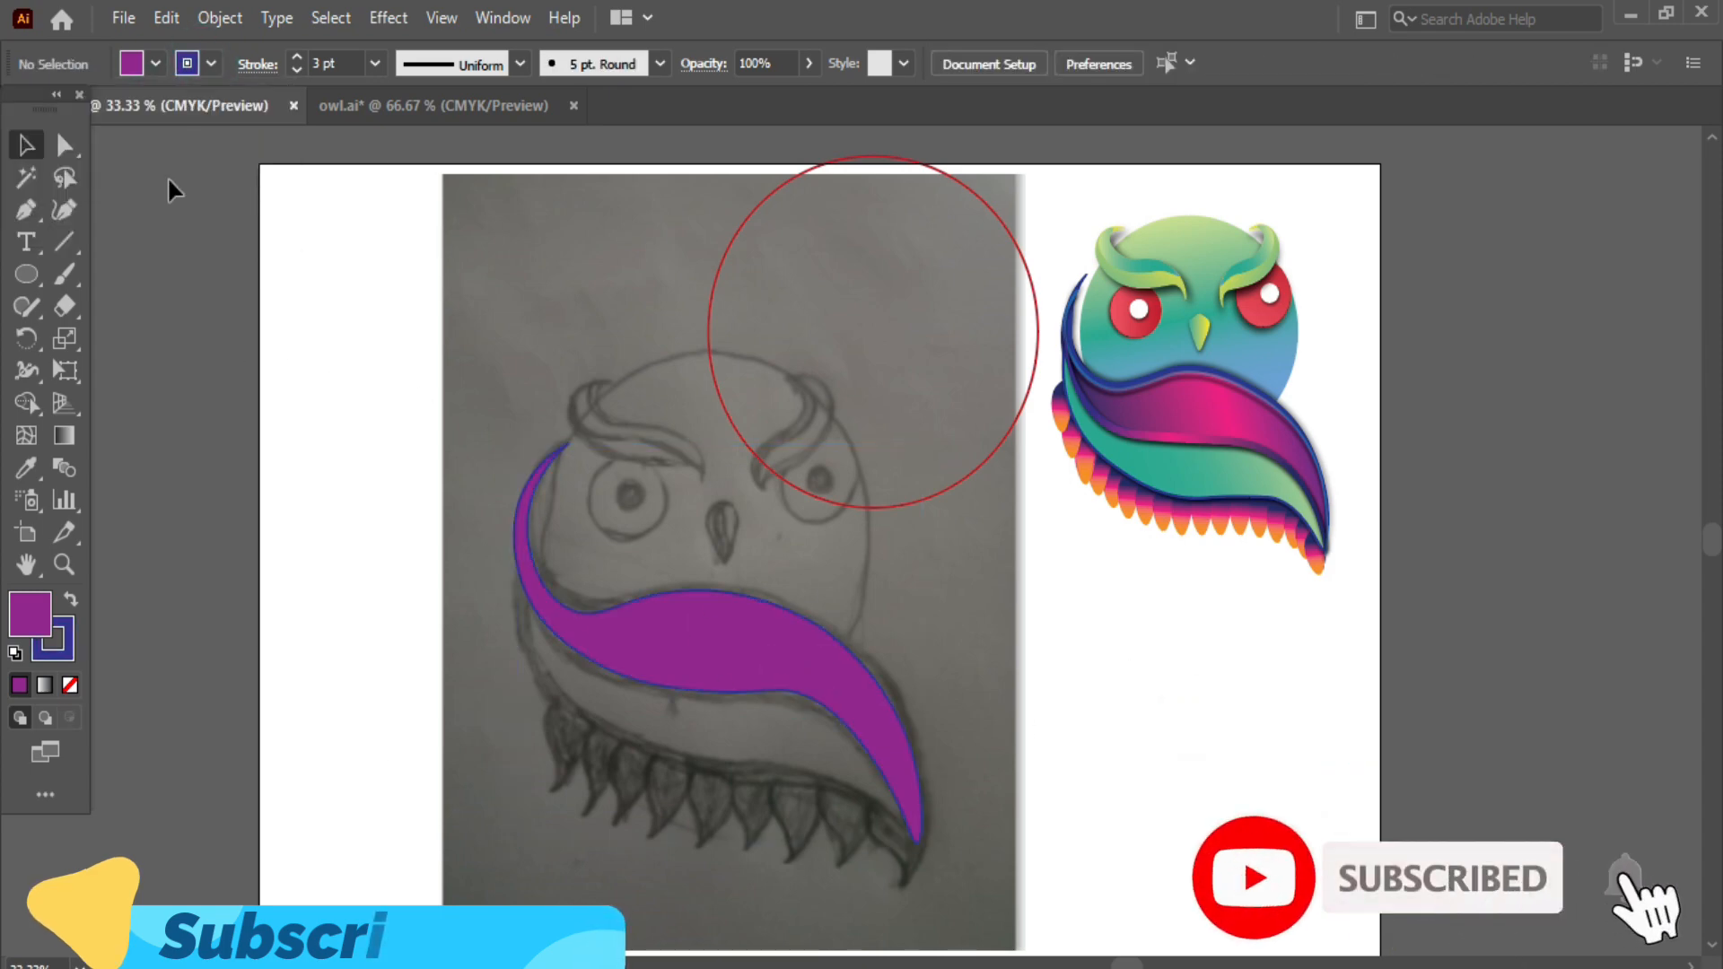
- Show the layer list and lock the purple wing path
click(65, 211)
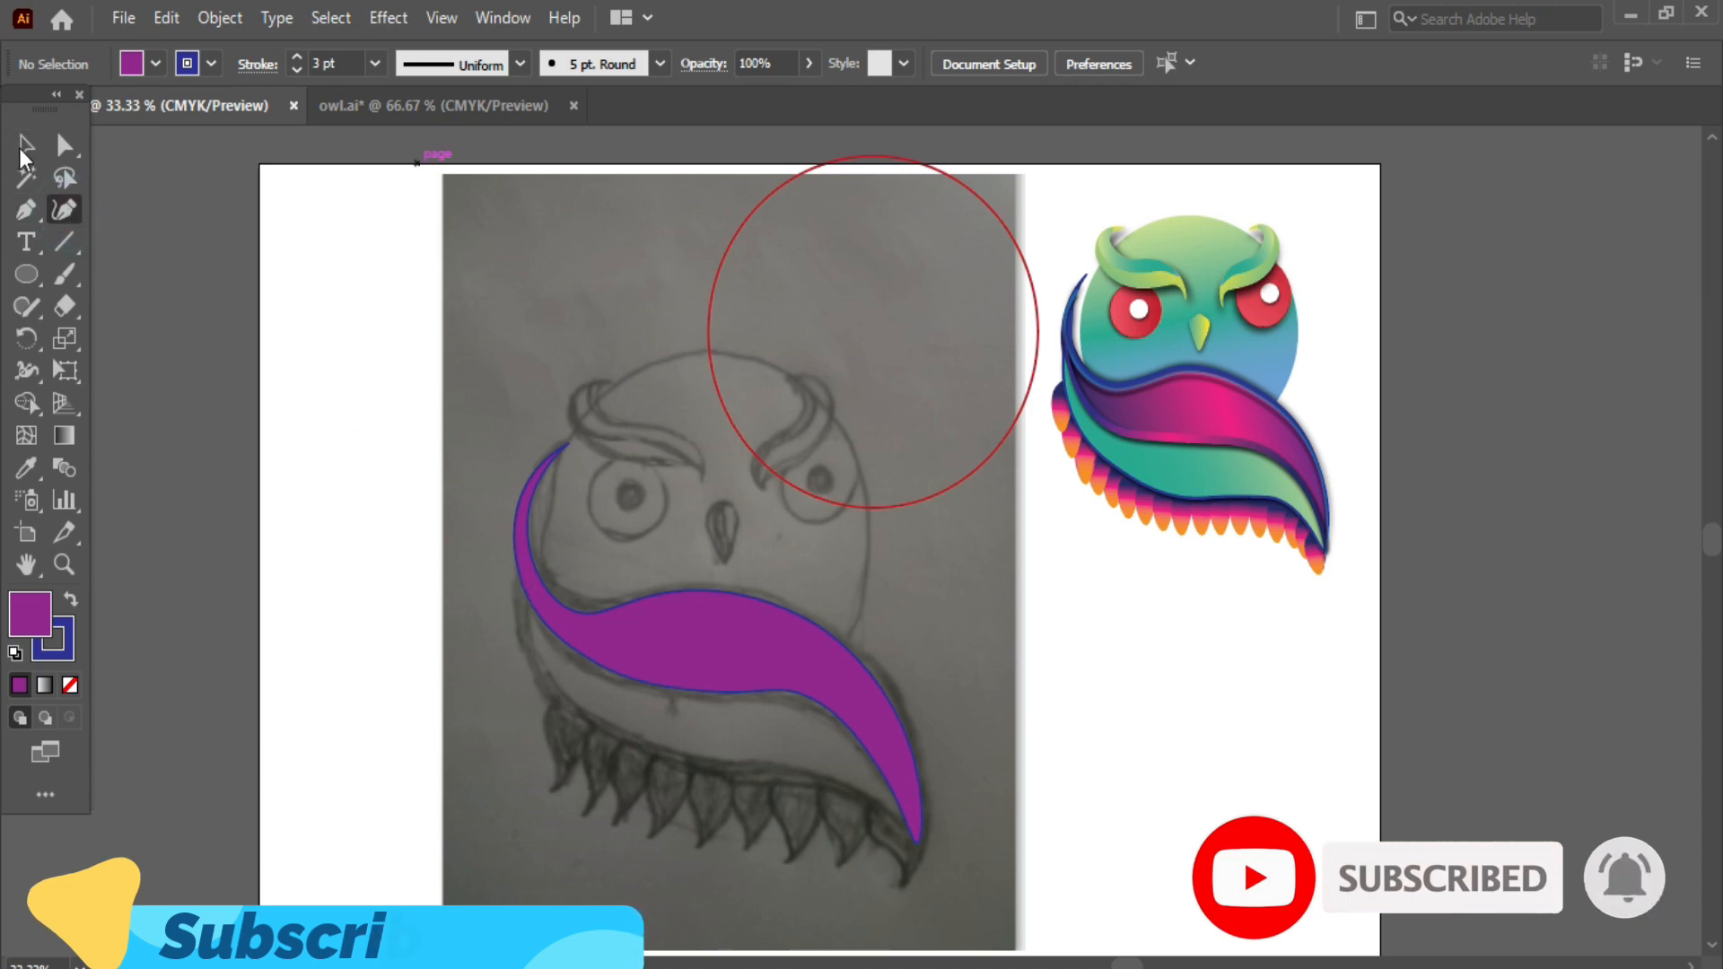
click(25, 146)
click(503, 18)
click(674, 788)
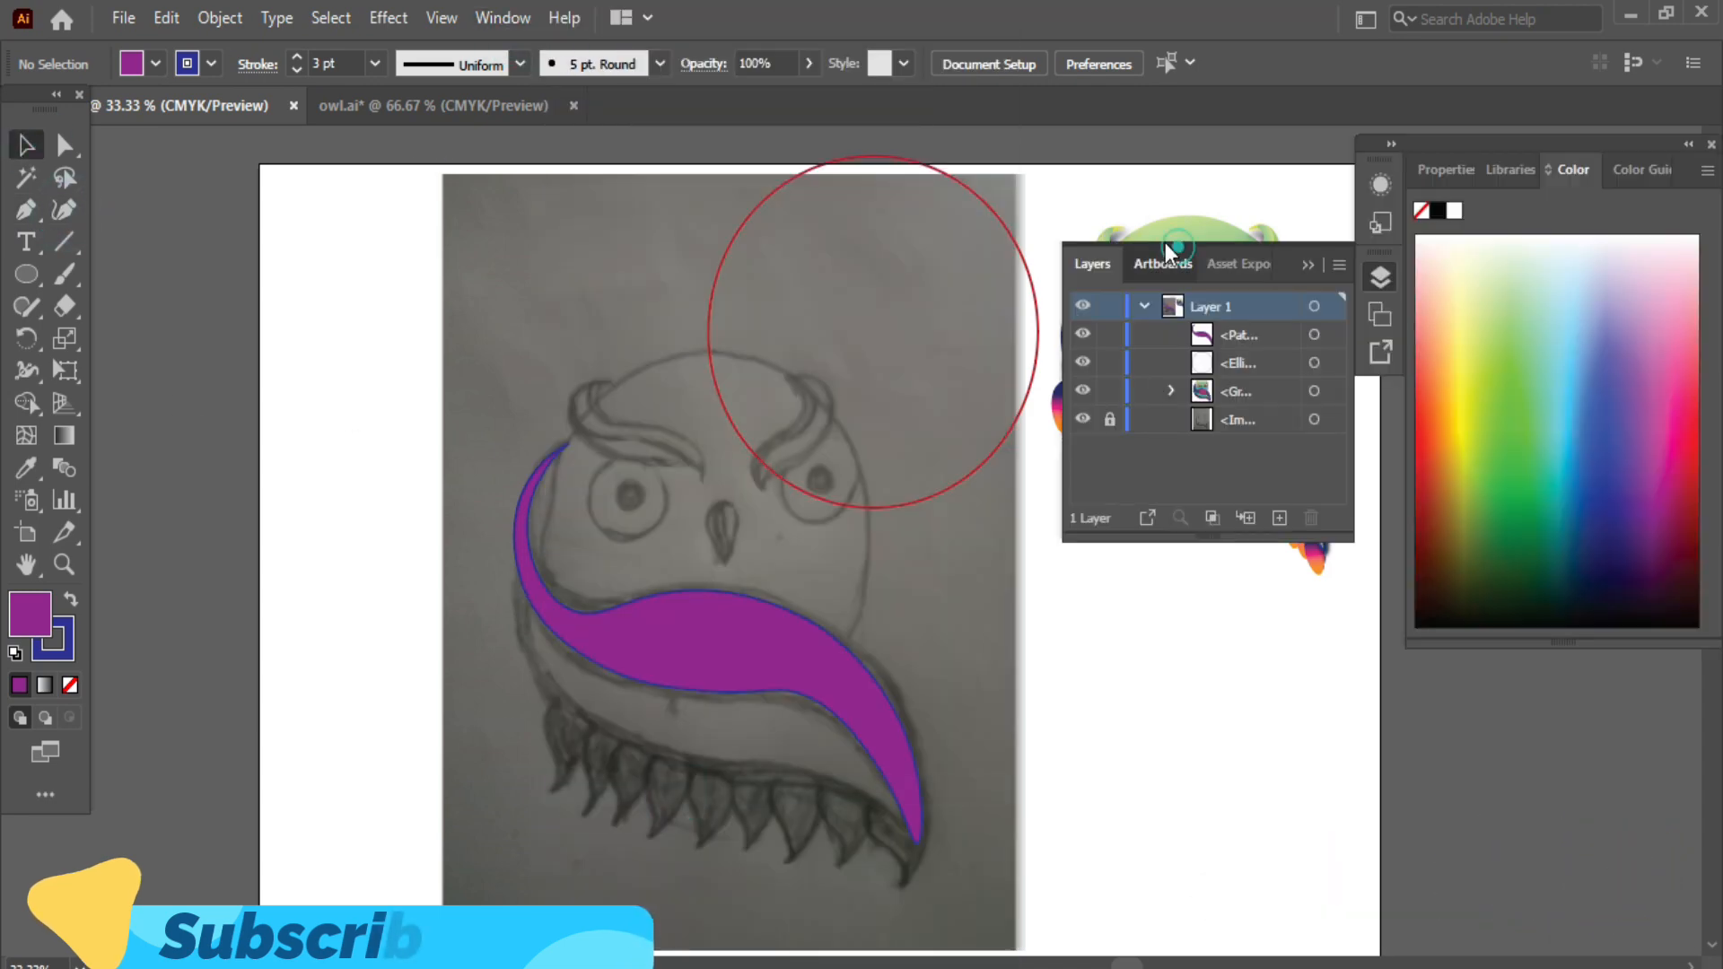
drag(1166, 254, 1124, 190)
click(1370, 164)
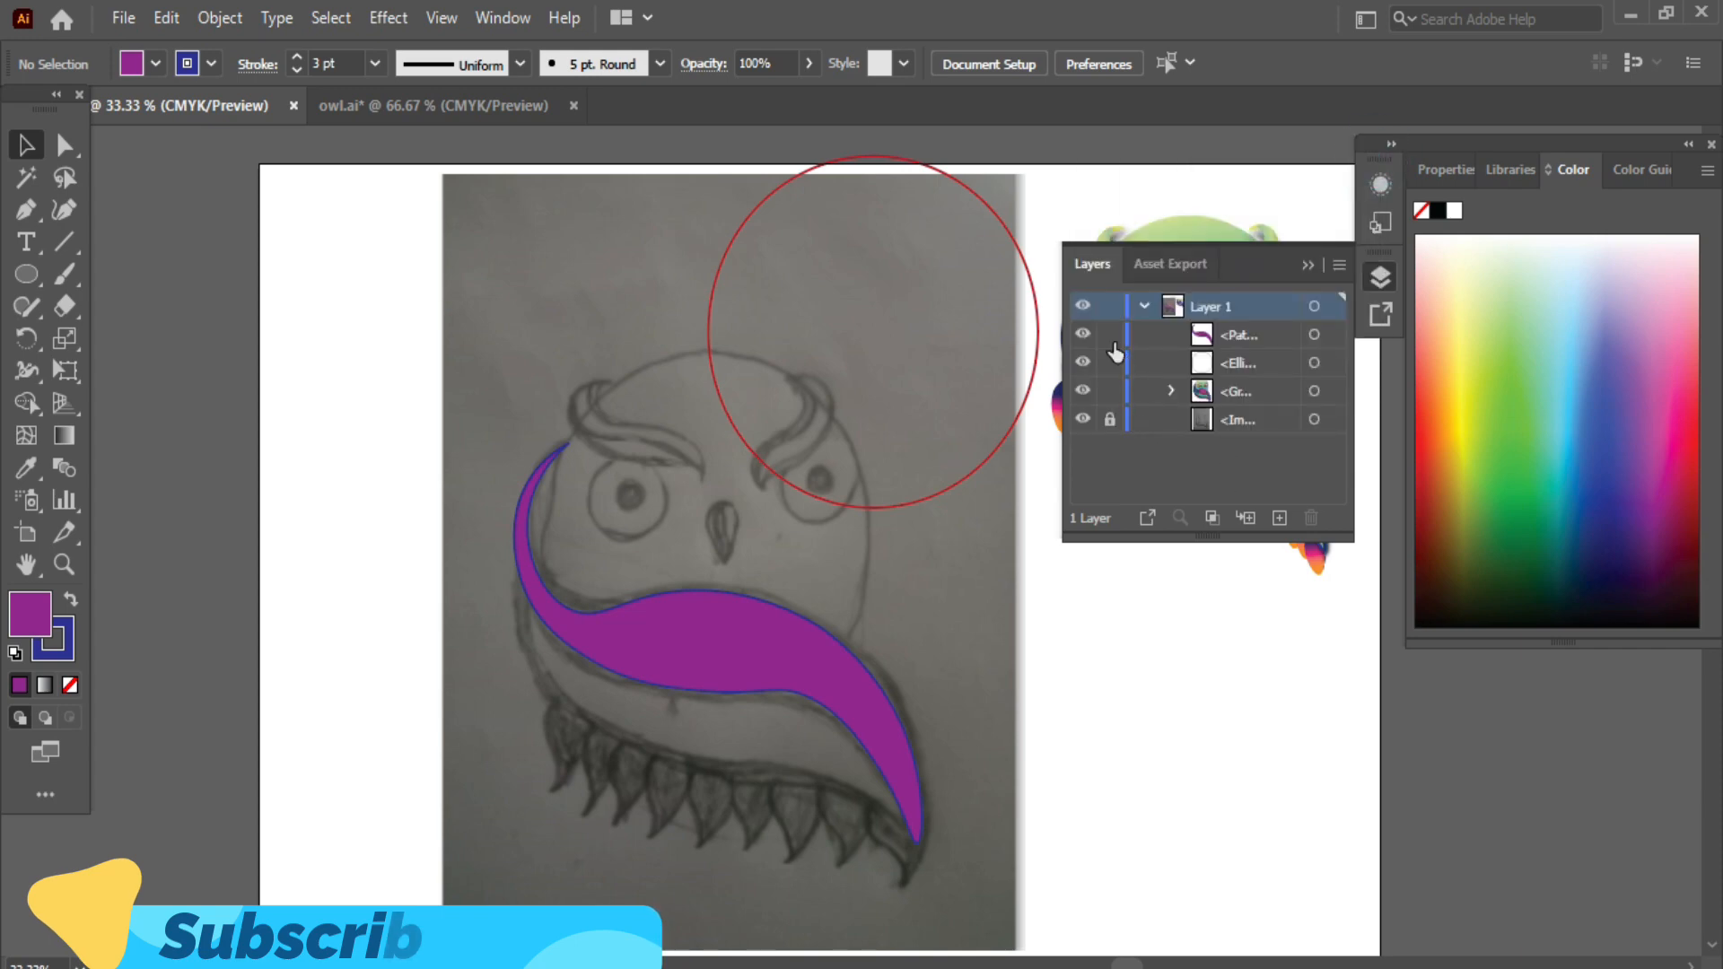
- Trace an open curve with the Curvature tool along the purple wing's upper edge, from its upper tip to its lower tip
click(65, 210)
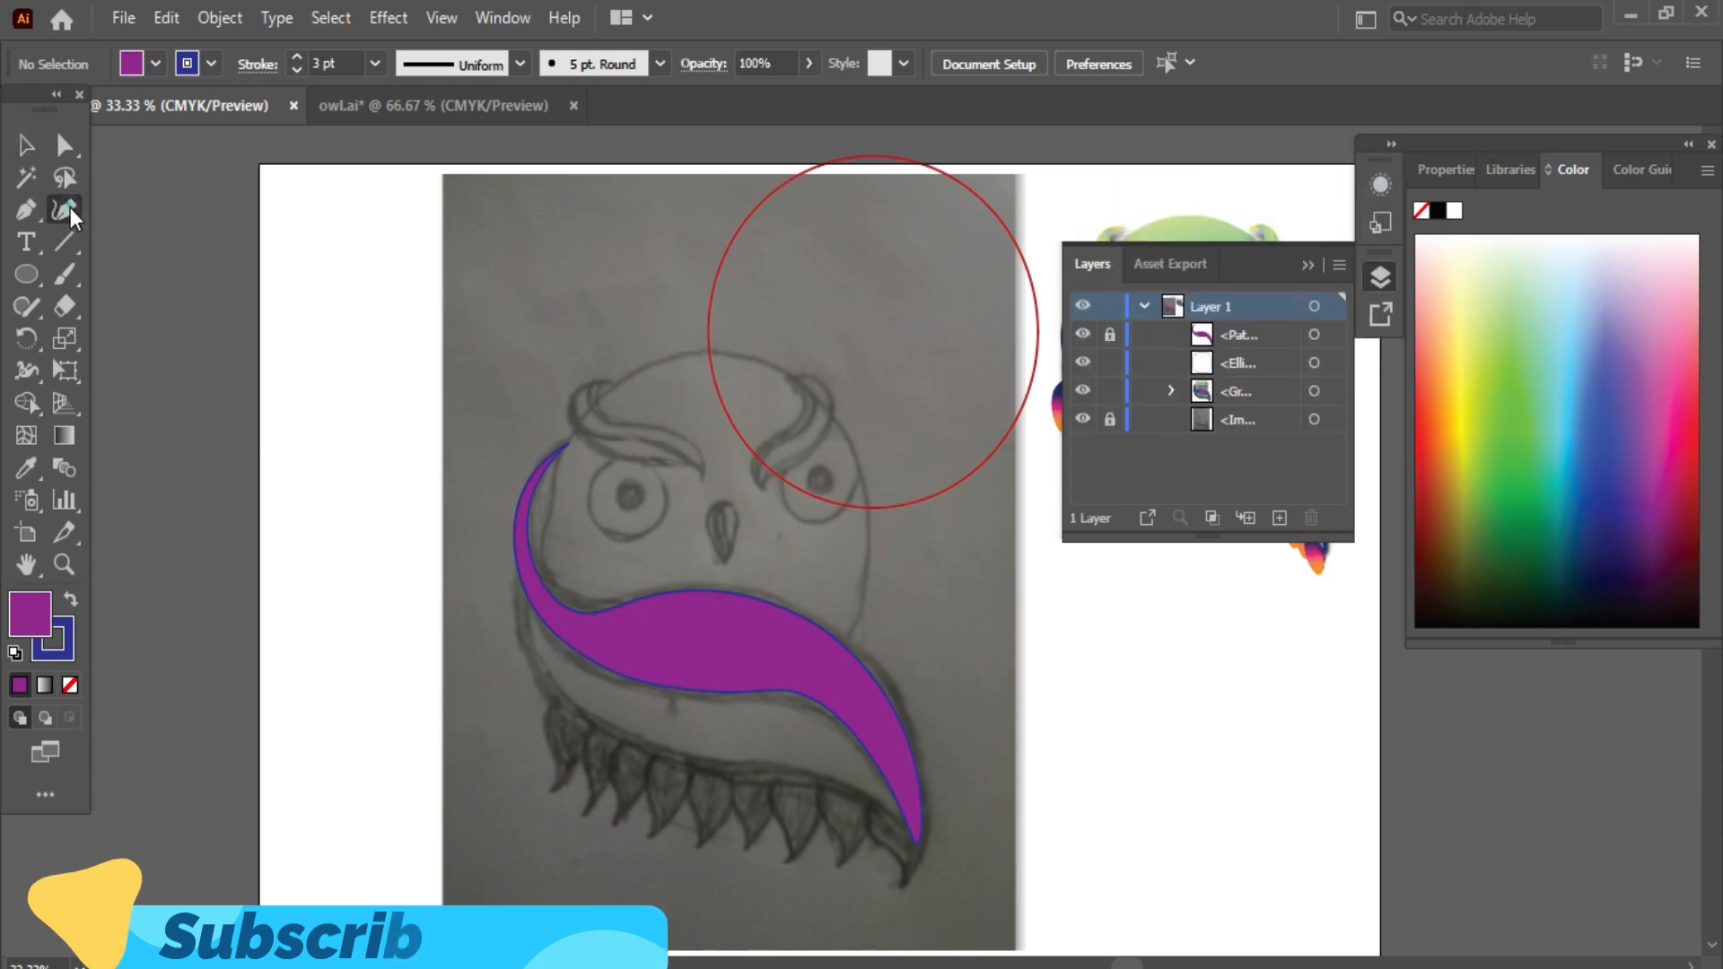
click(569, 442)
click(529, 547)
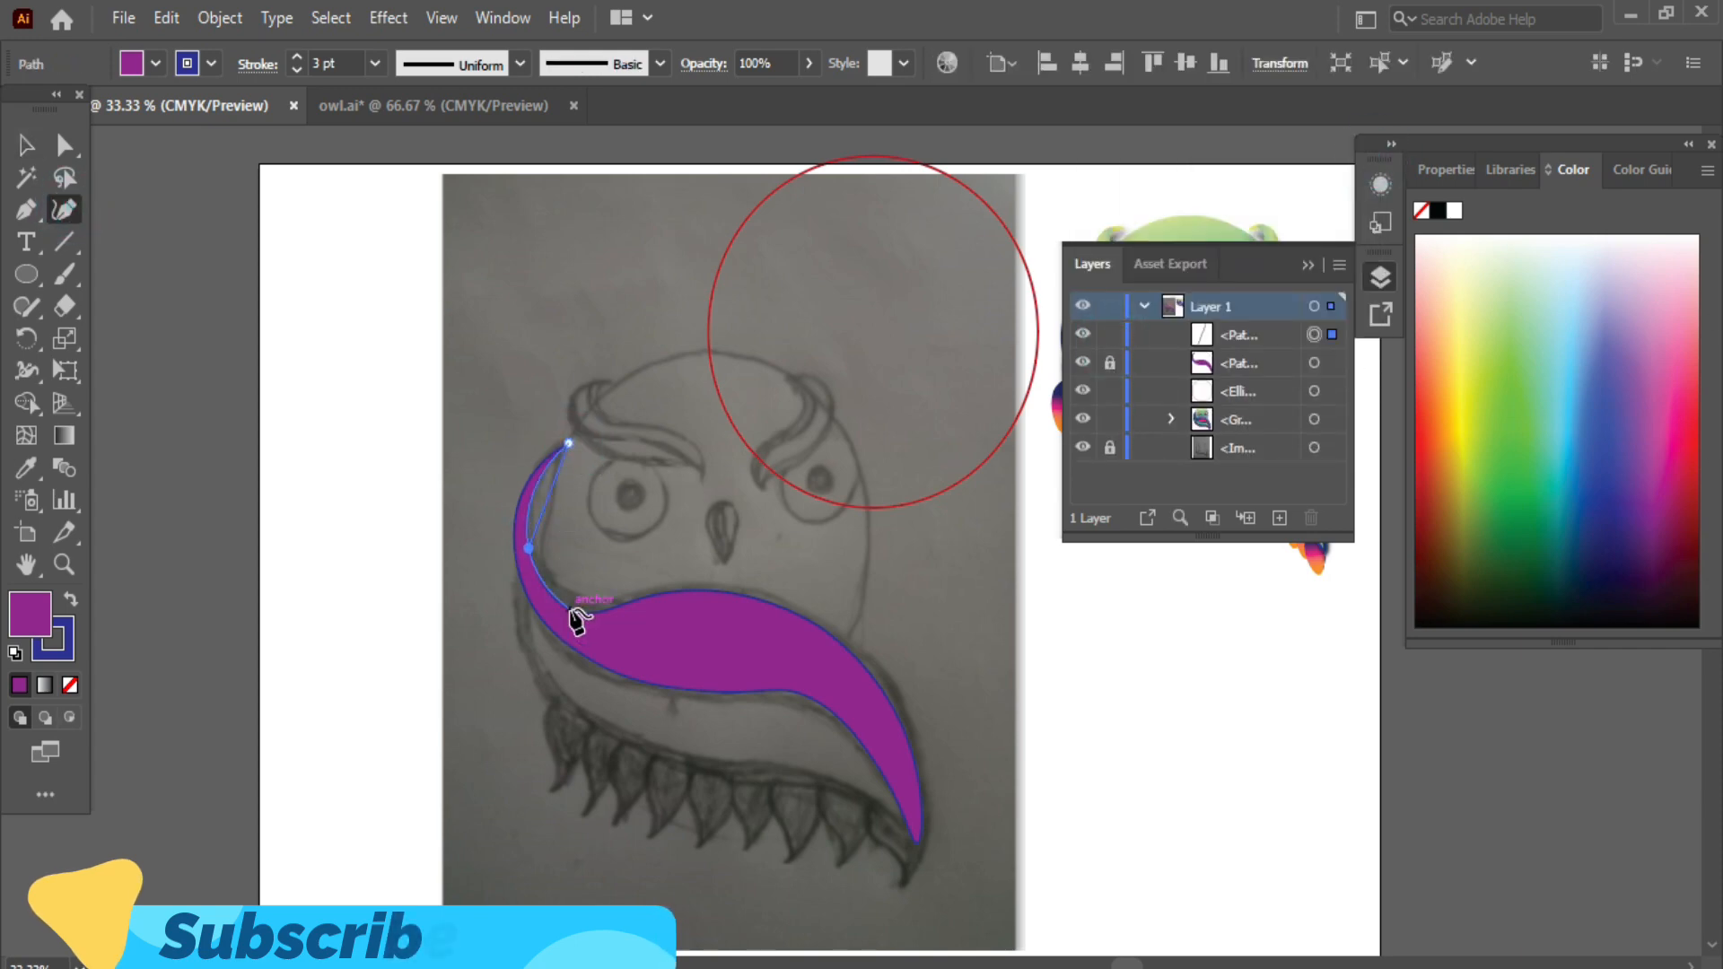
click(569, 609)
click(633, 600)
click(763, 600)
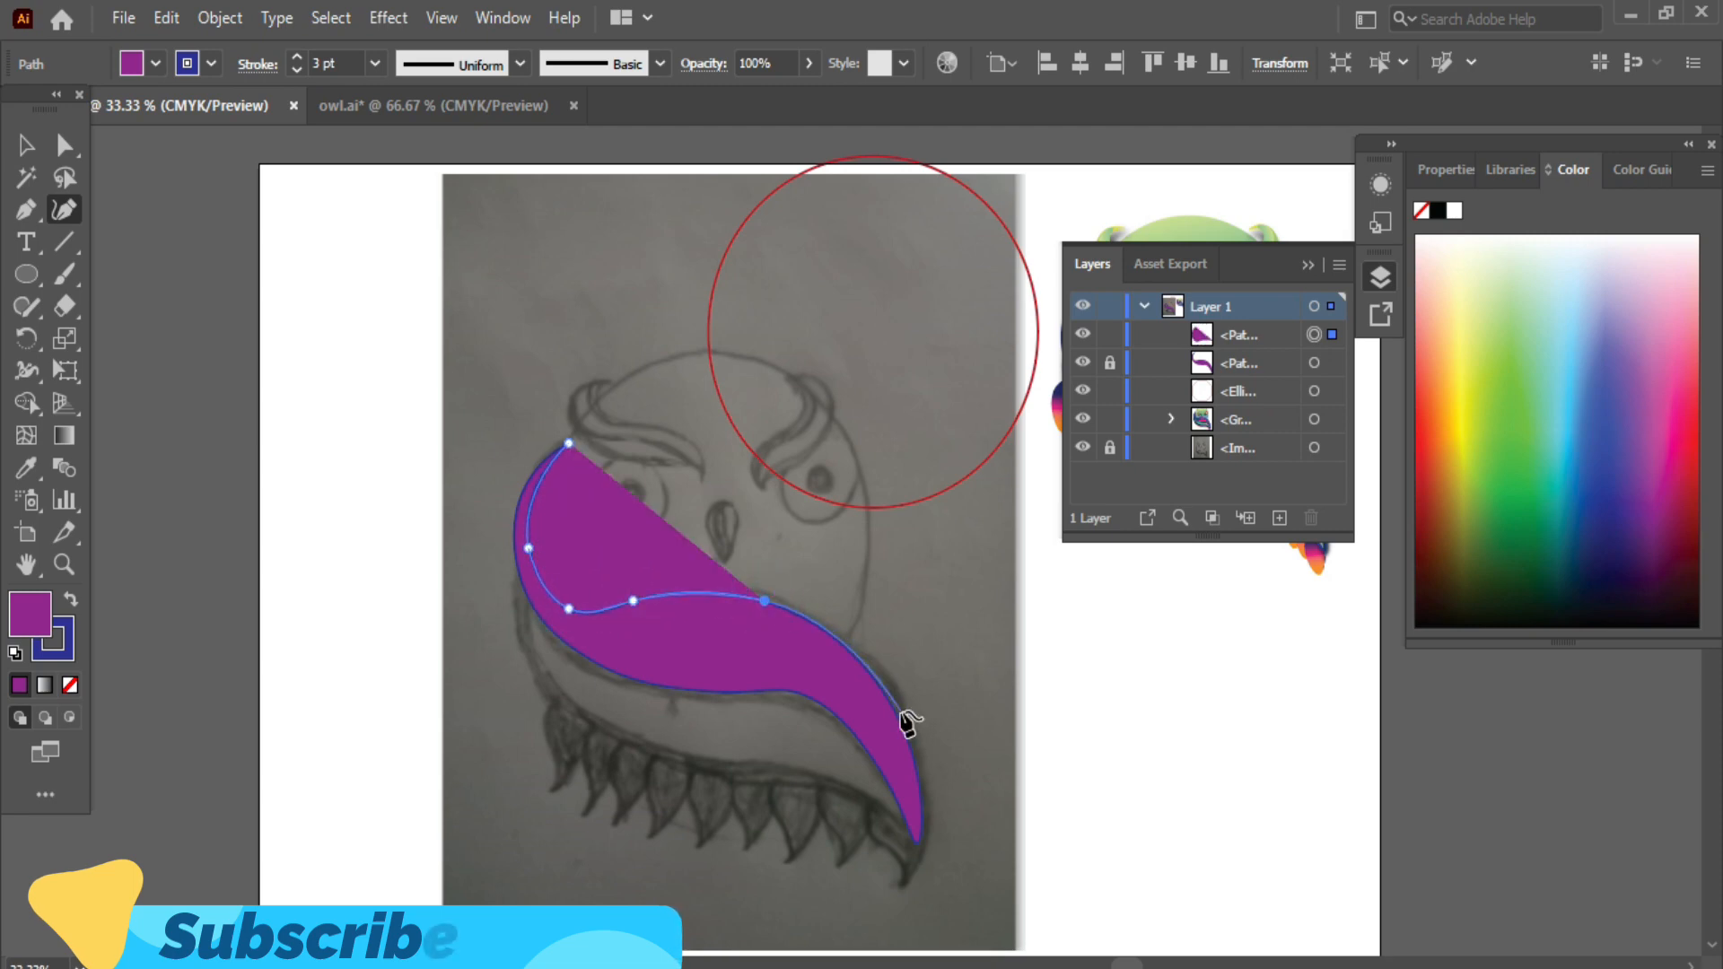
click(900, 722)
click(920, 832)
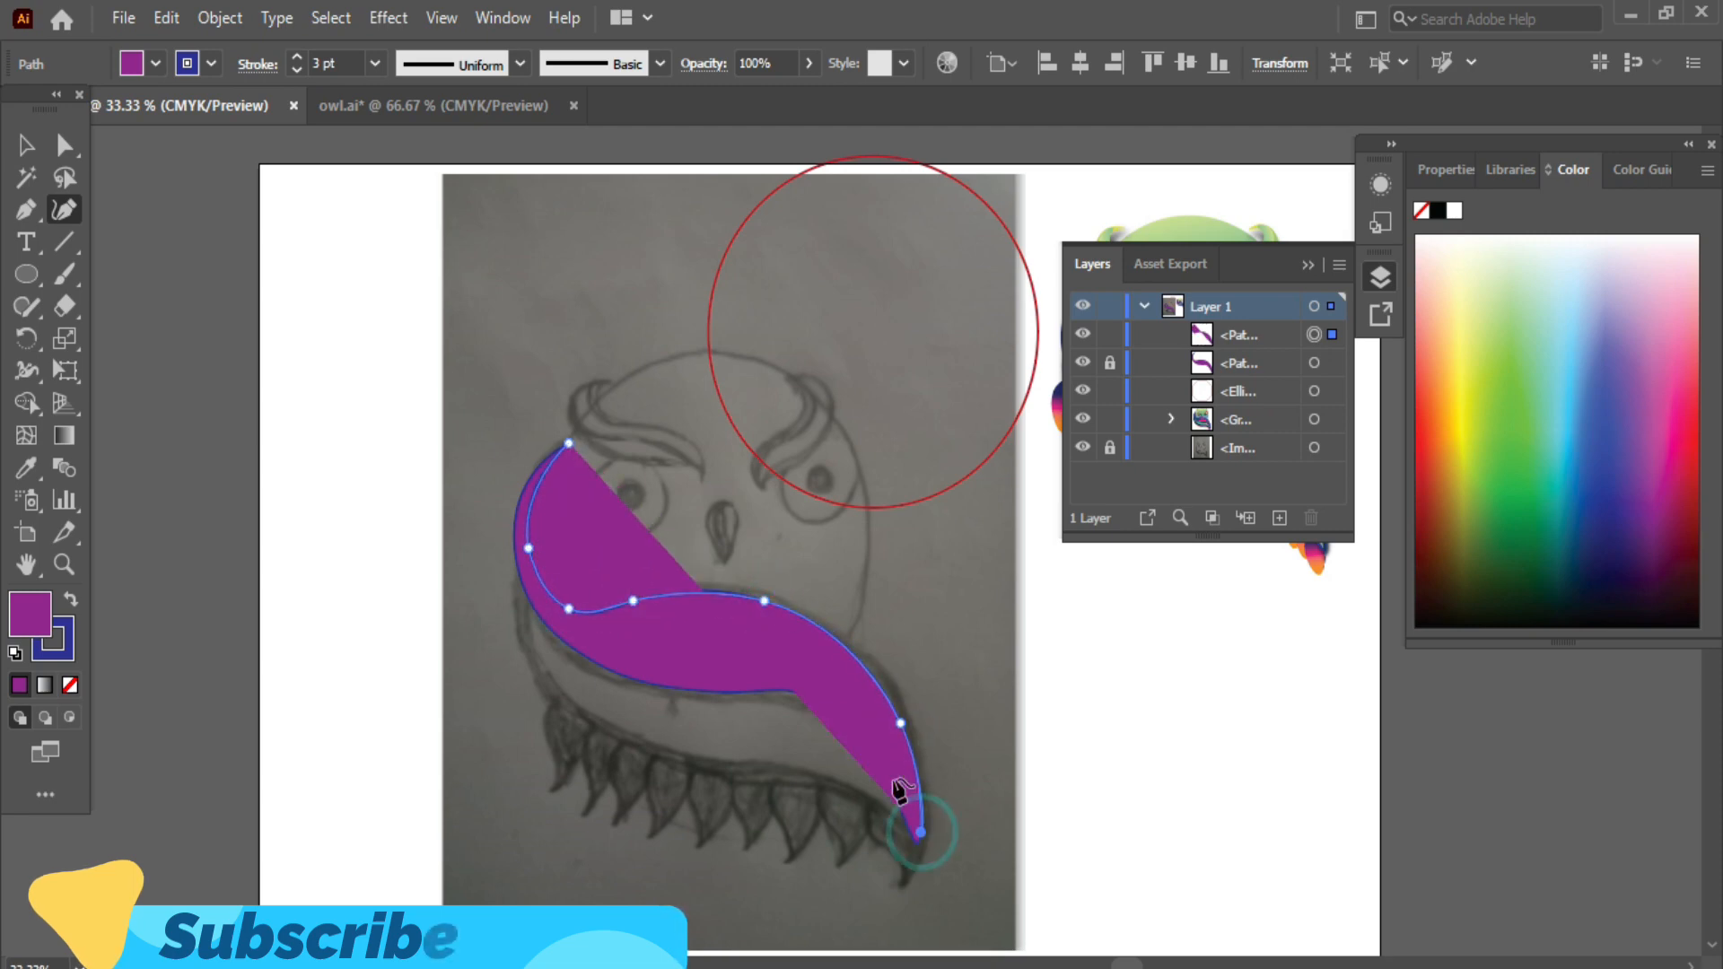
- Remove the fill from the new open curve and set its stroke color to a lighter blue
click(156, 63)
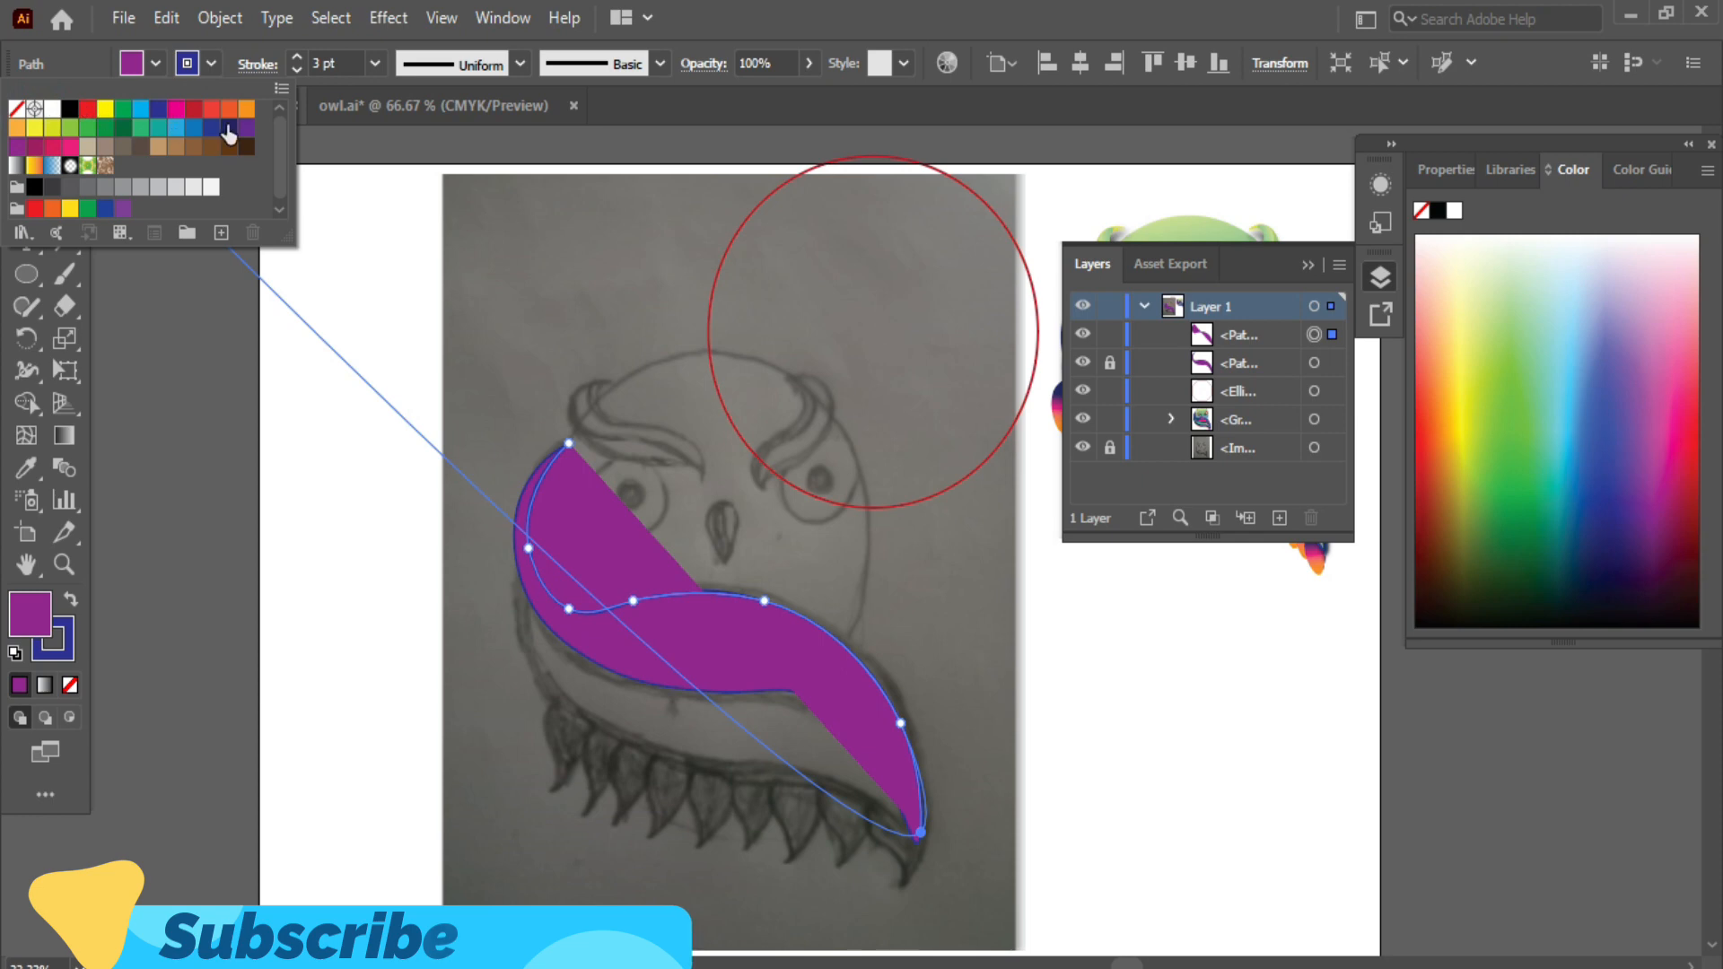
click(176, 127)
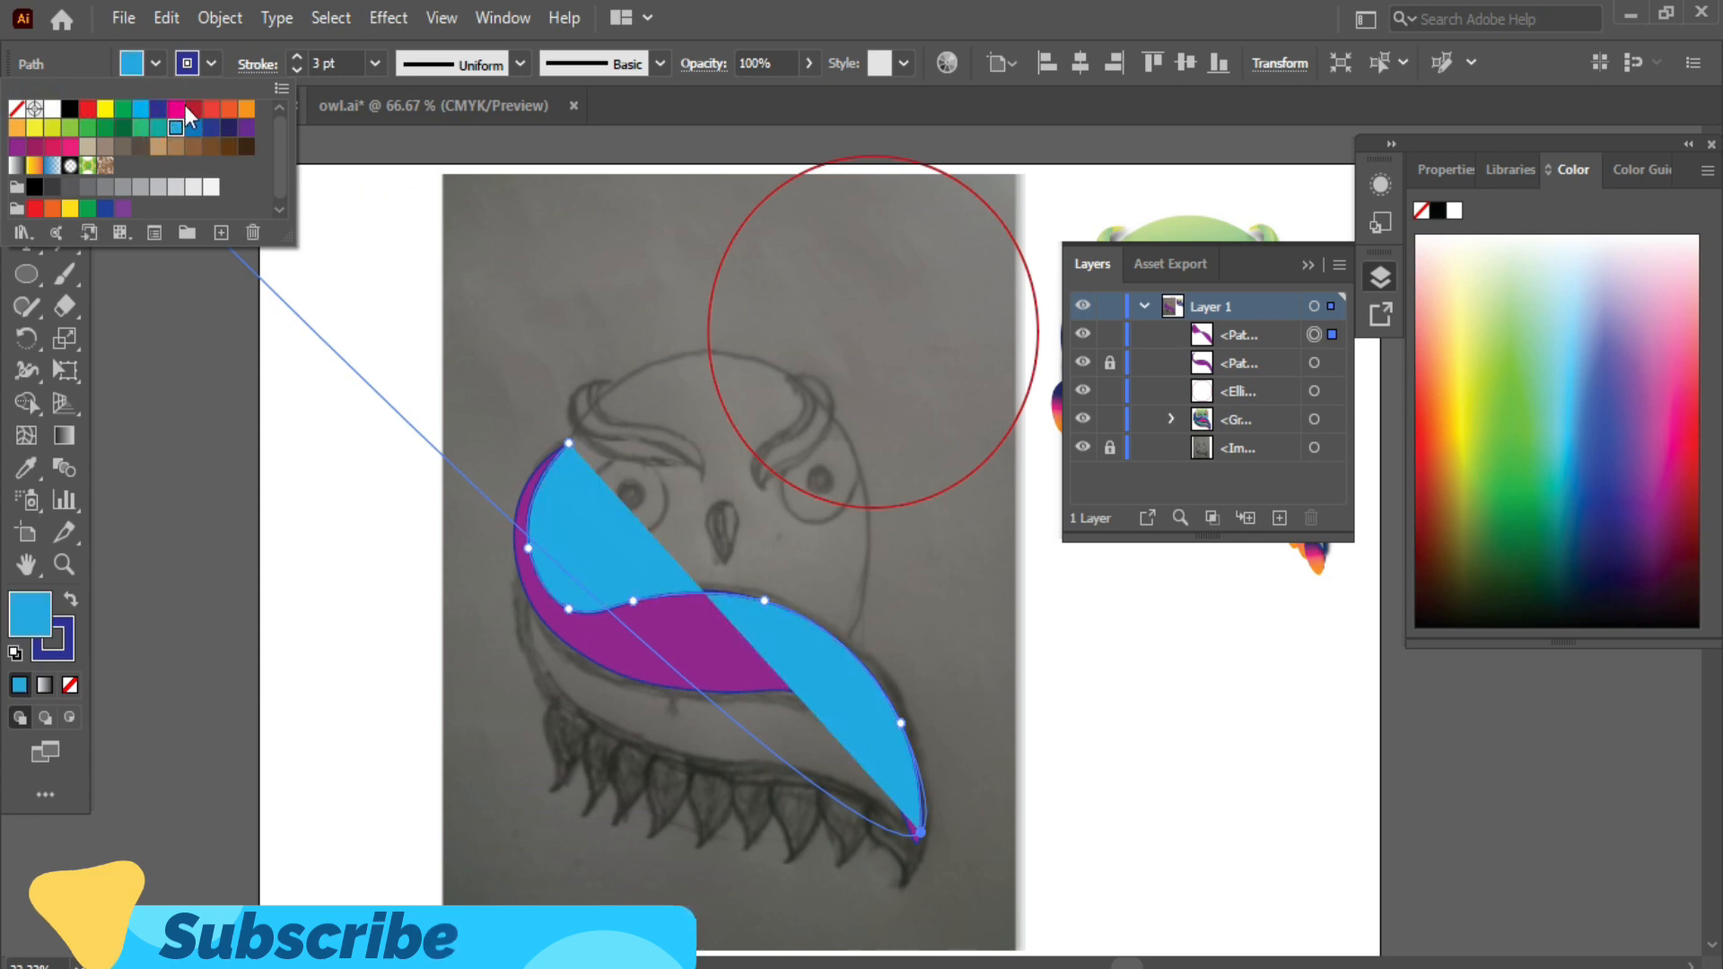
click(156, 62)
click(155, 62)
click(16, 108)
click(211, 65)
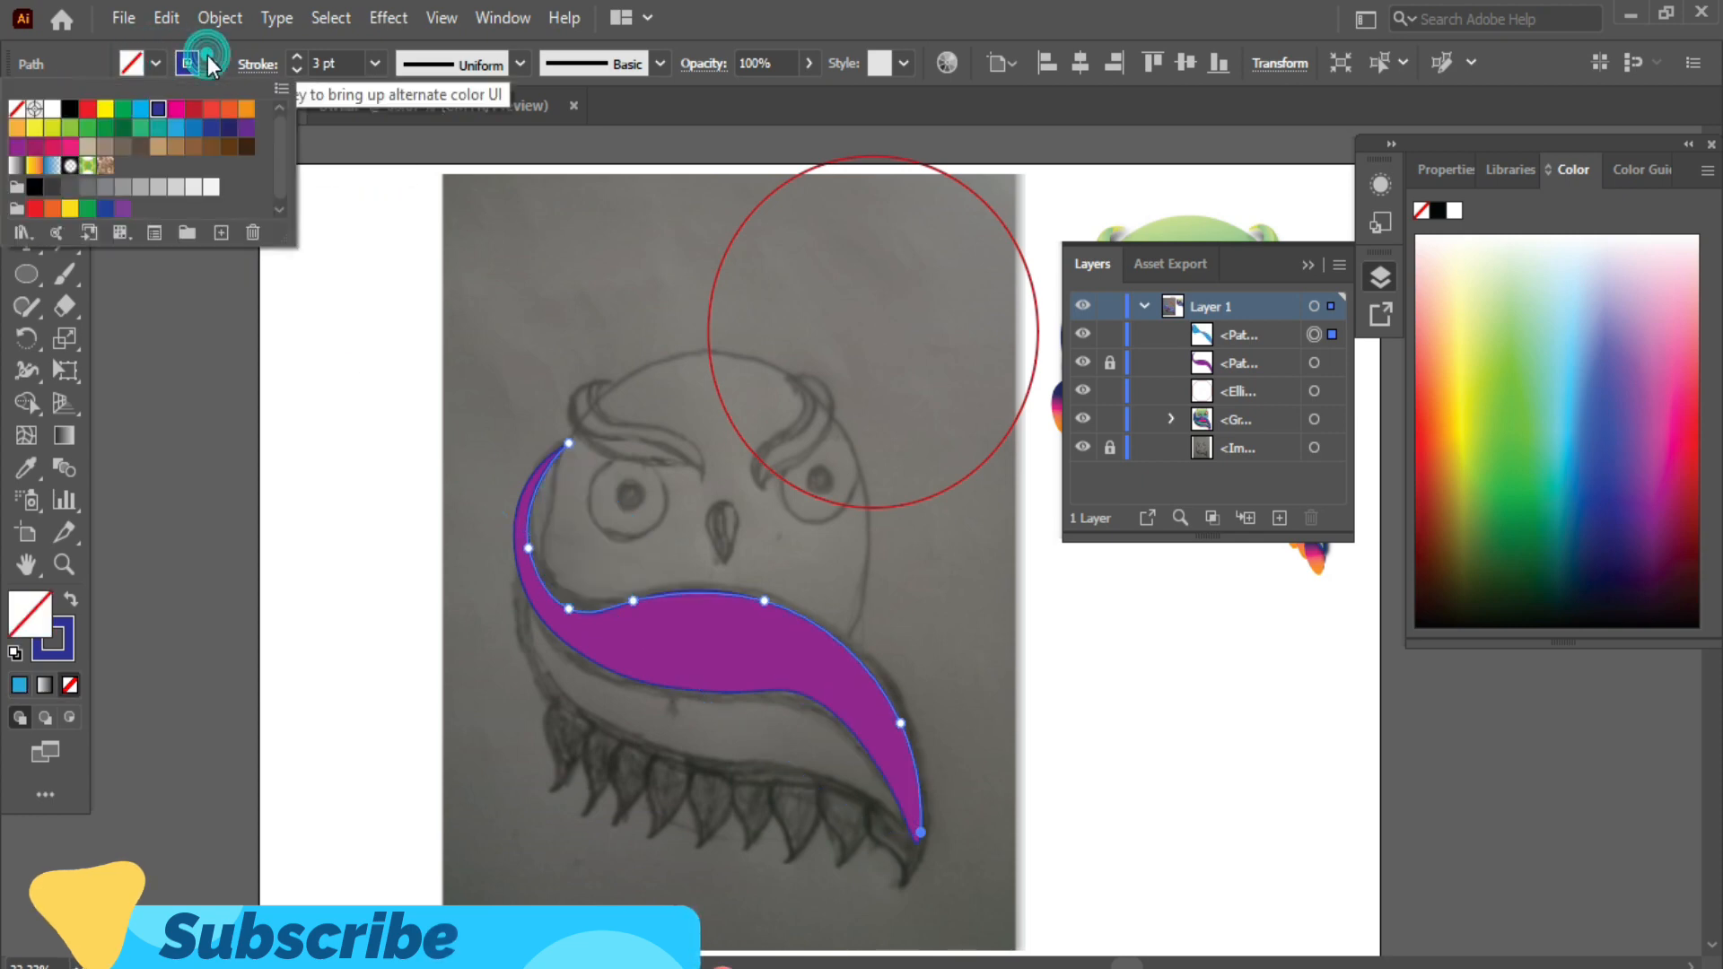
click(176, 127)
- Increase the blue curve's stroke weight to 10 pt and finish drawing it, leaving it selected as an object
click(303, 52)
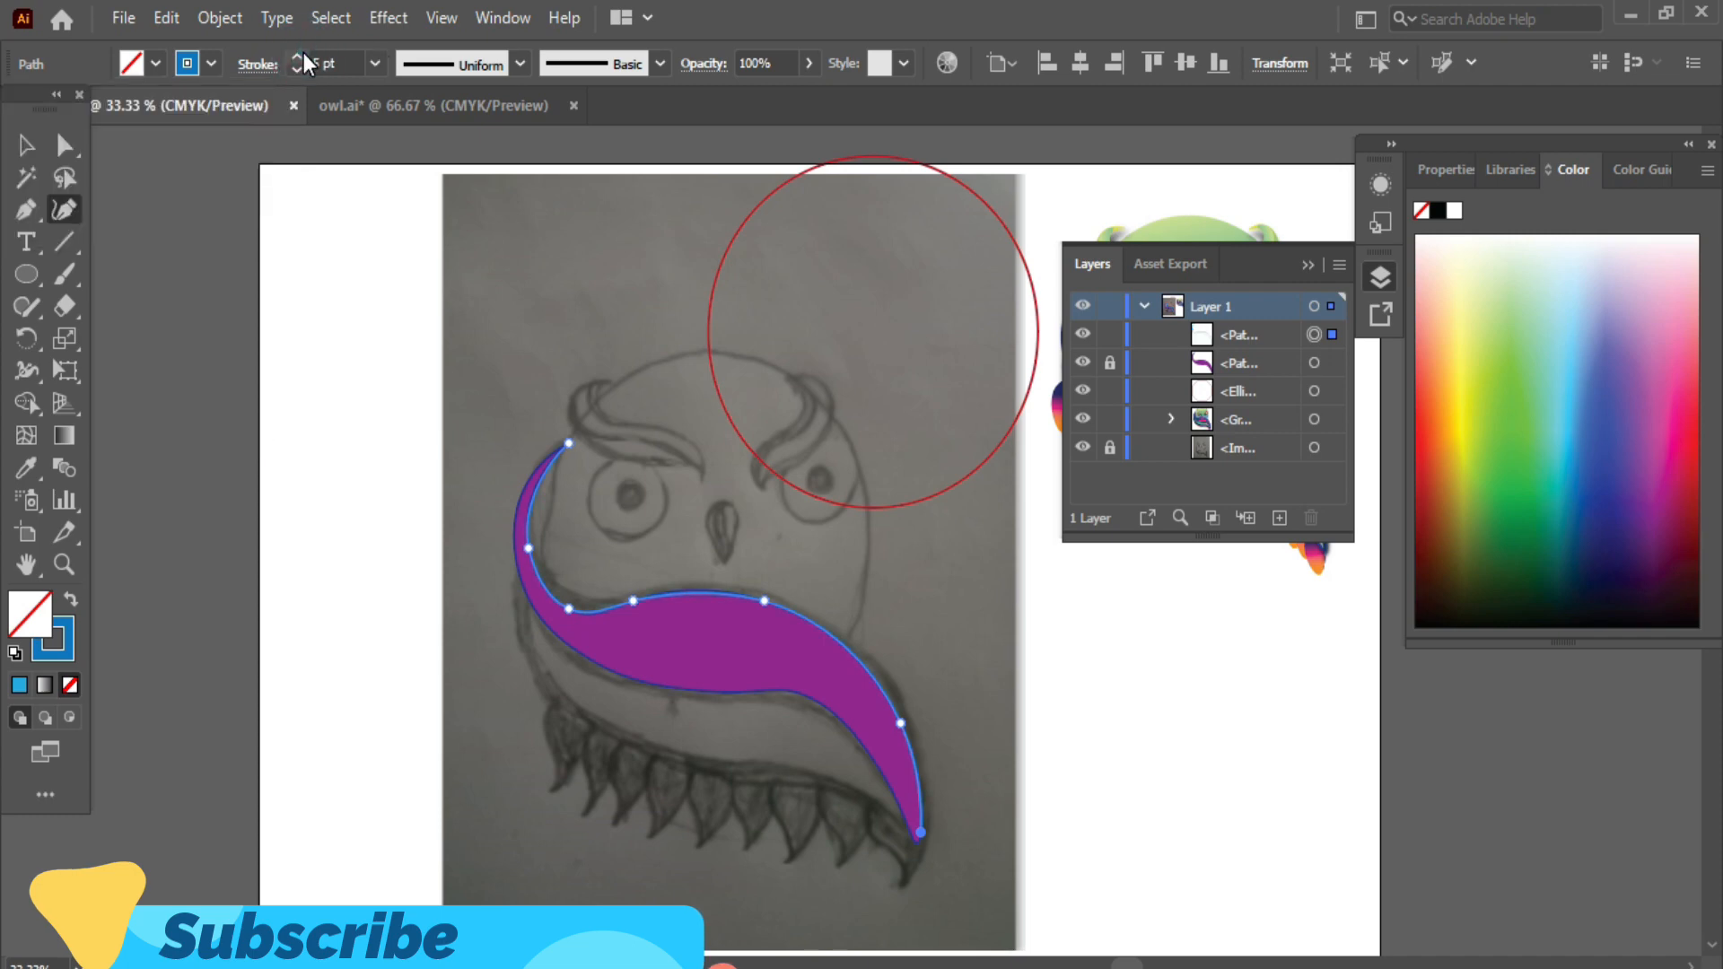
click(303, 52)
click(298, 58)
click(298, 58)
click(298, 58)
click(298, 58)
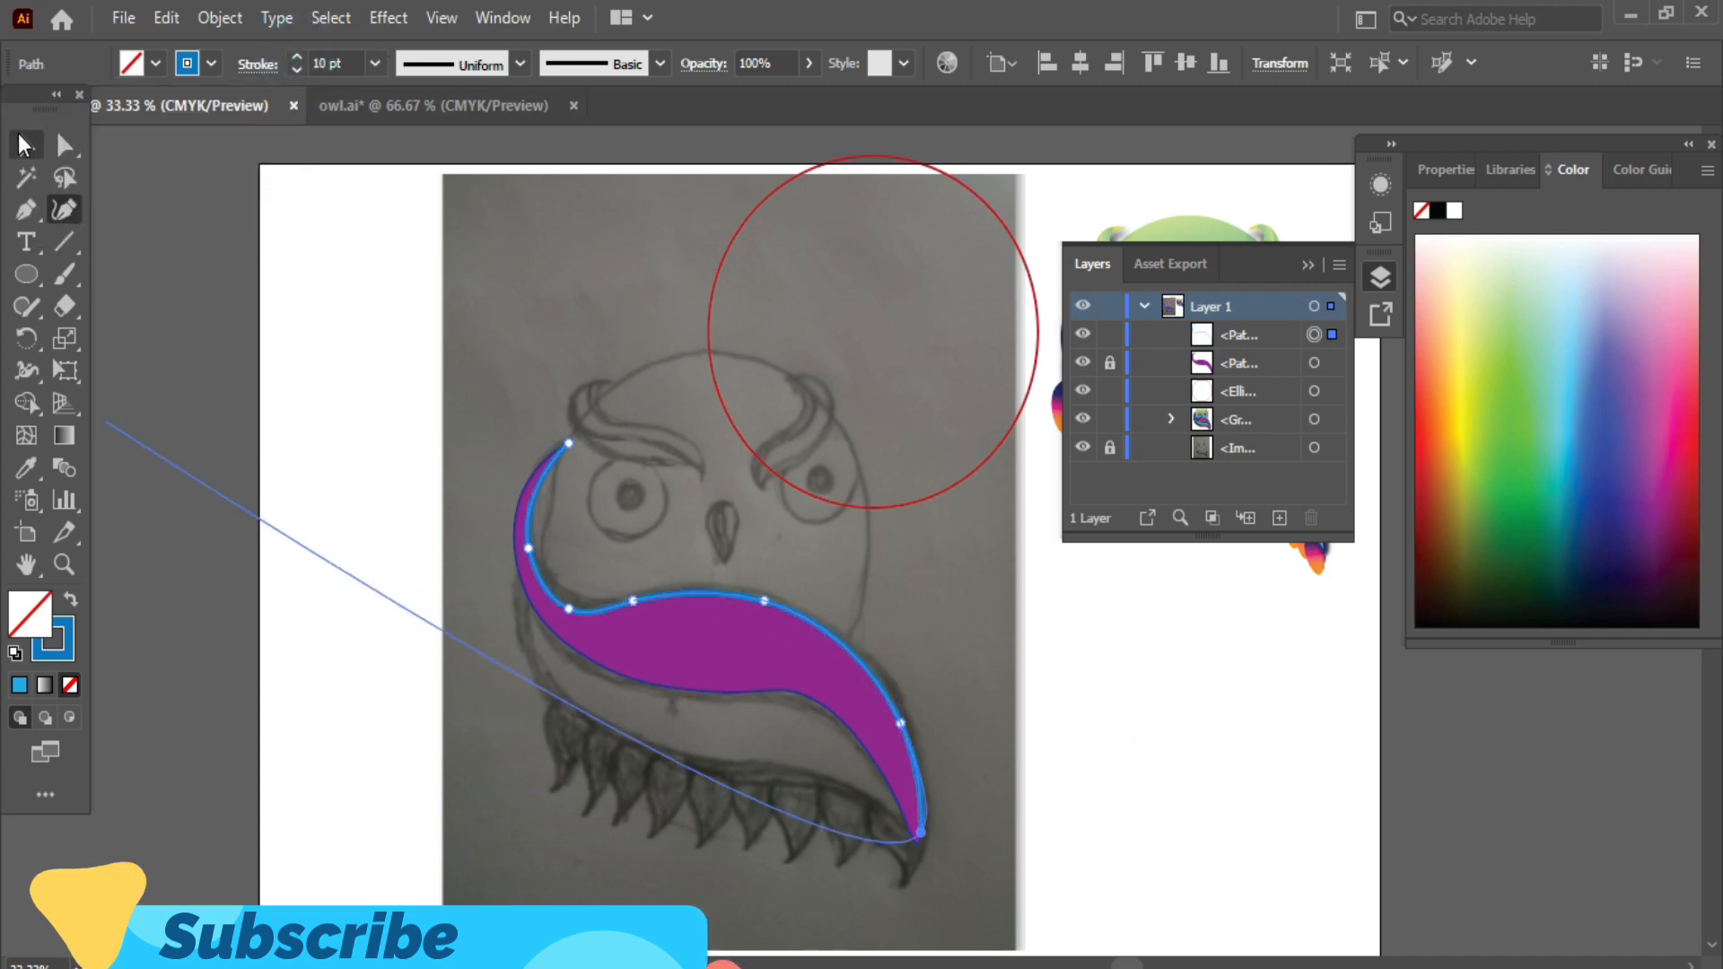
click(24, 145)
click(728, 589)
click(714, 608)
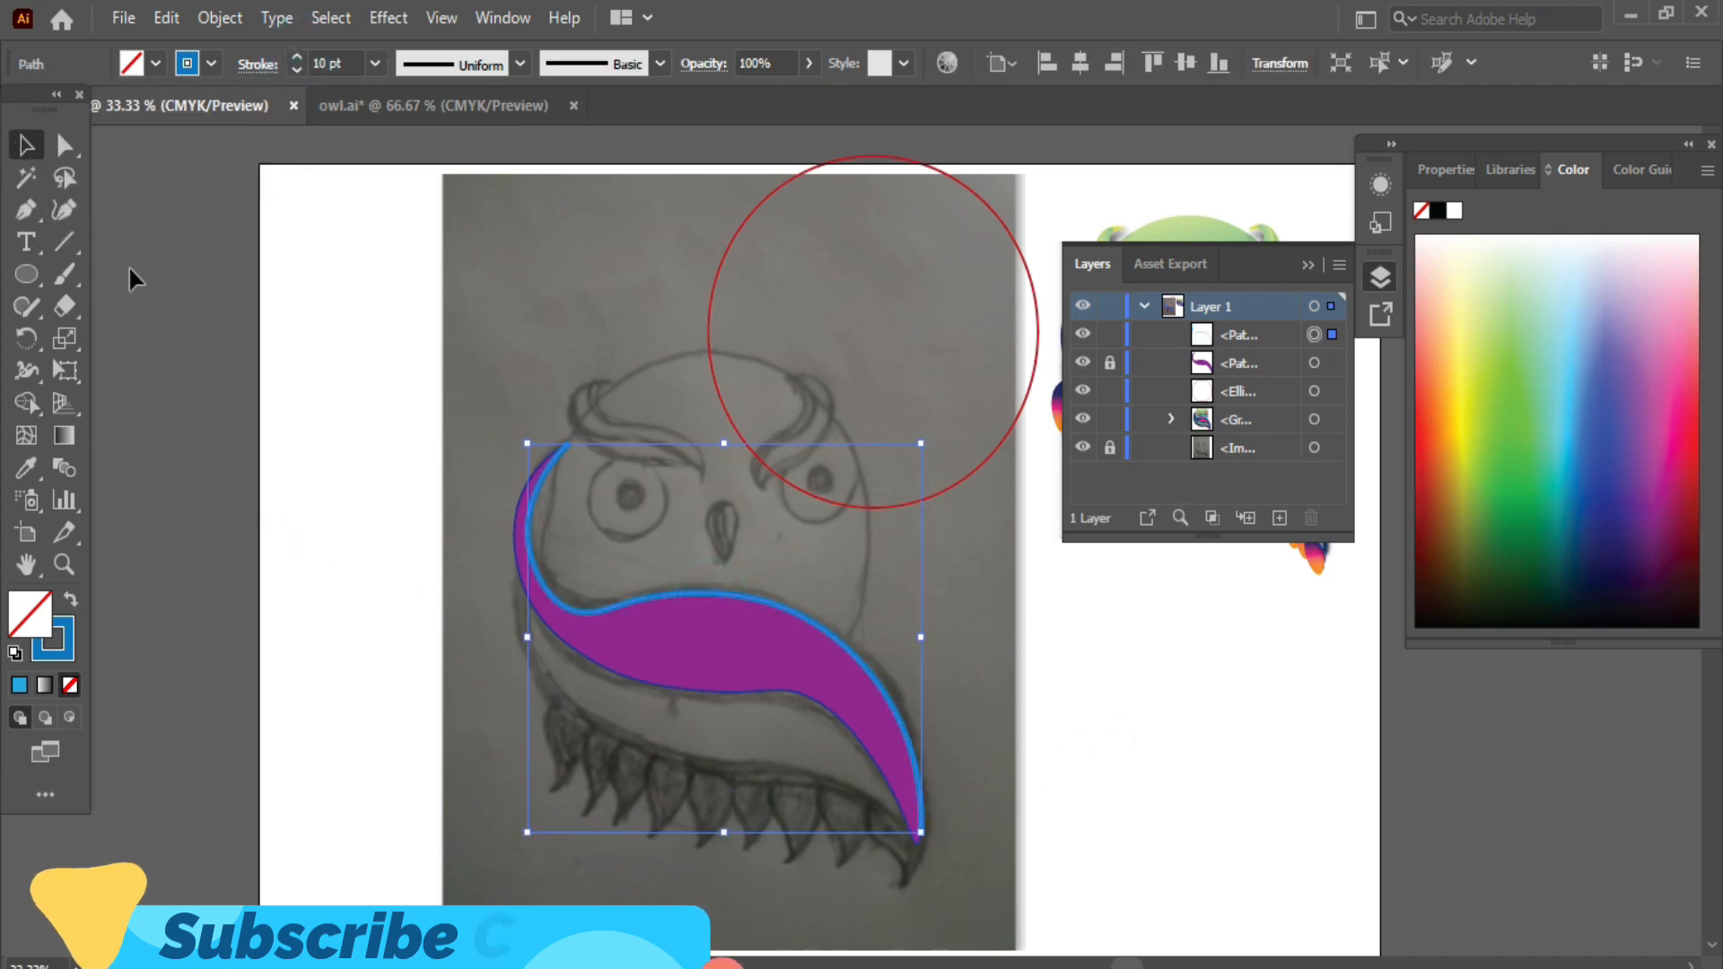
- Move the blue curve's lower end anchor slightly down so it meets the wing's tip
click(64, 144)
scroll(973, 883, up, 1)
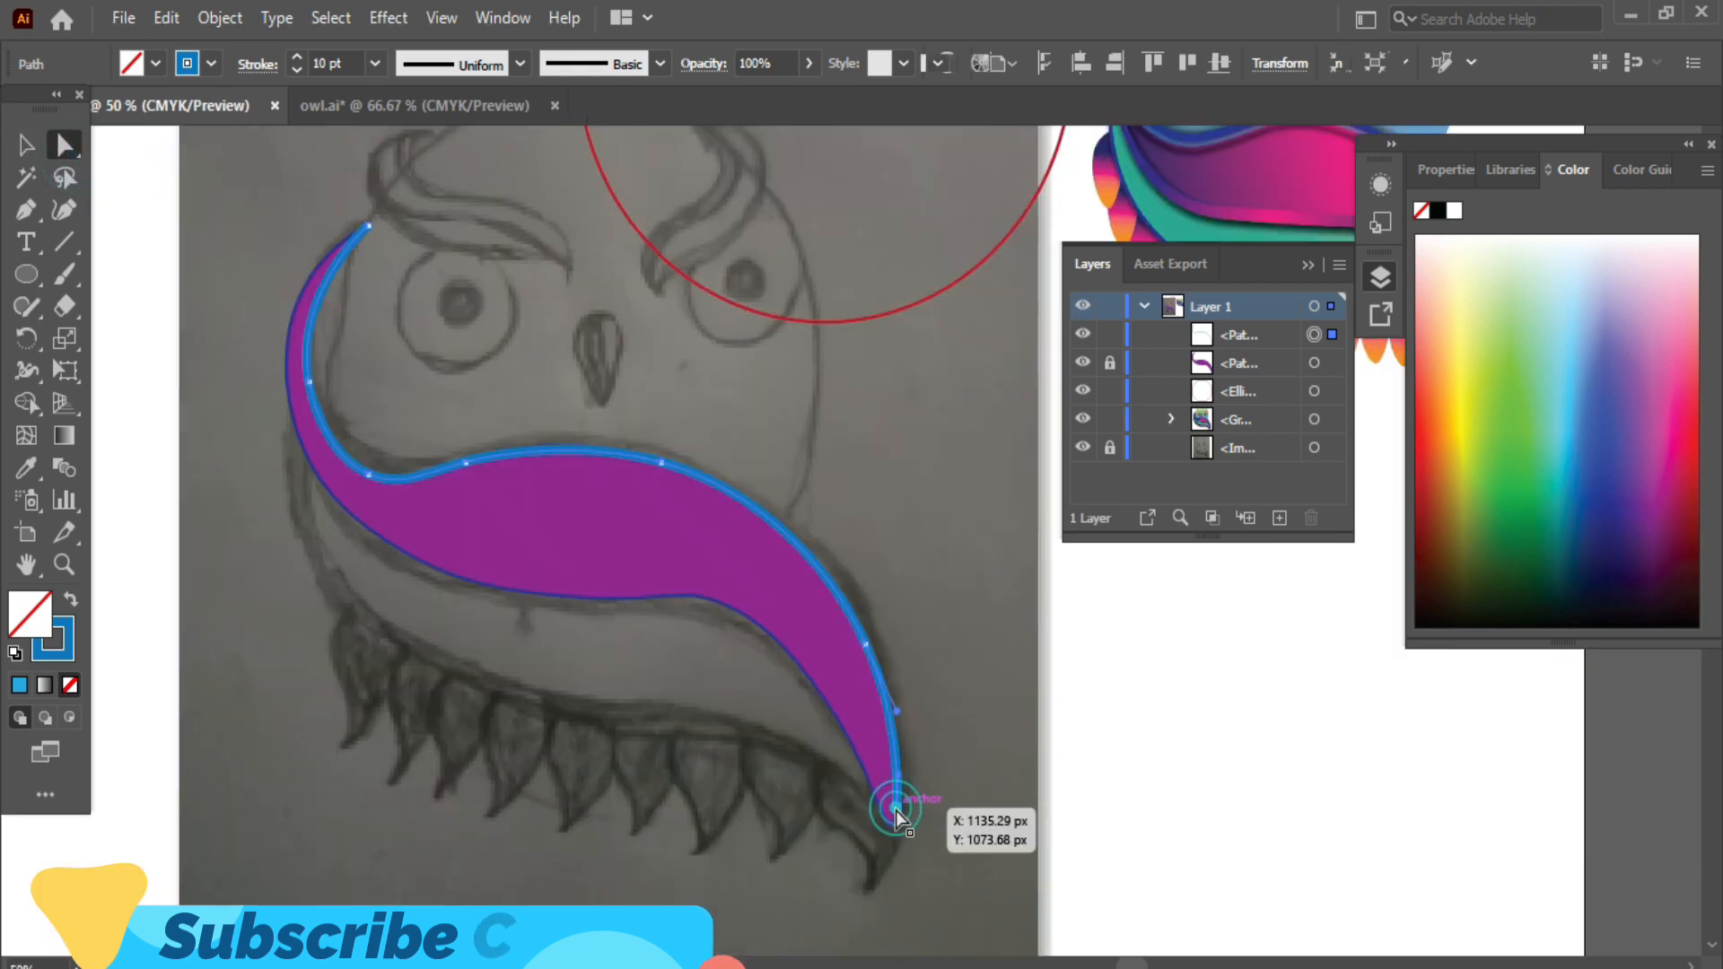
drag(895, 812, 896, 825)
- Widen the blue curve's stroke at its upper end to about 25.6 pt with the Width tool
drag(20, 382, 76, 370)
click(898, 826)
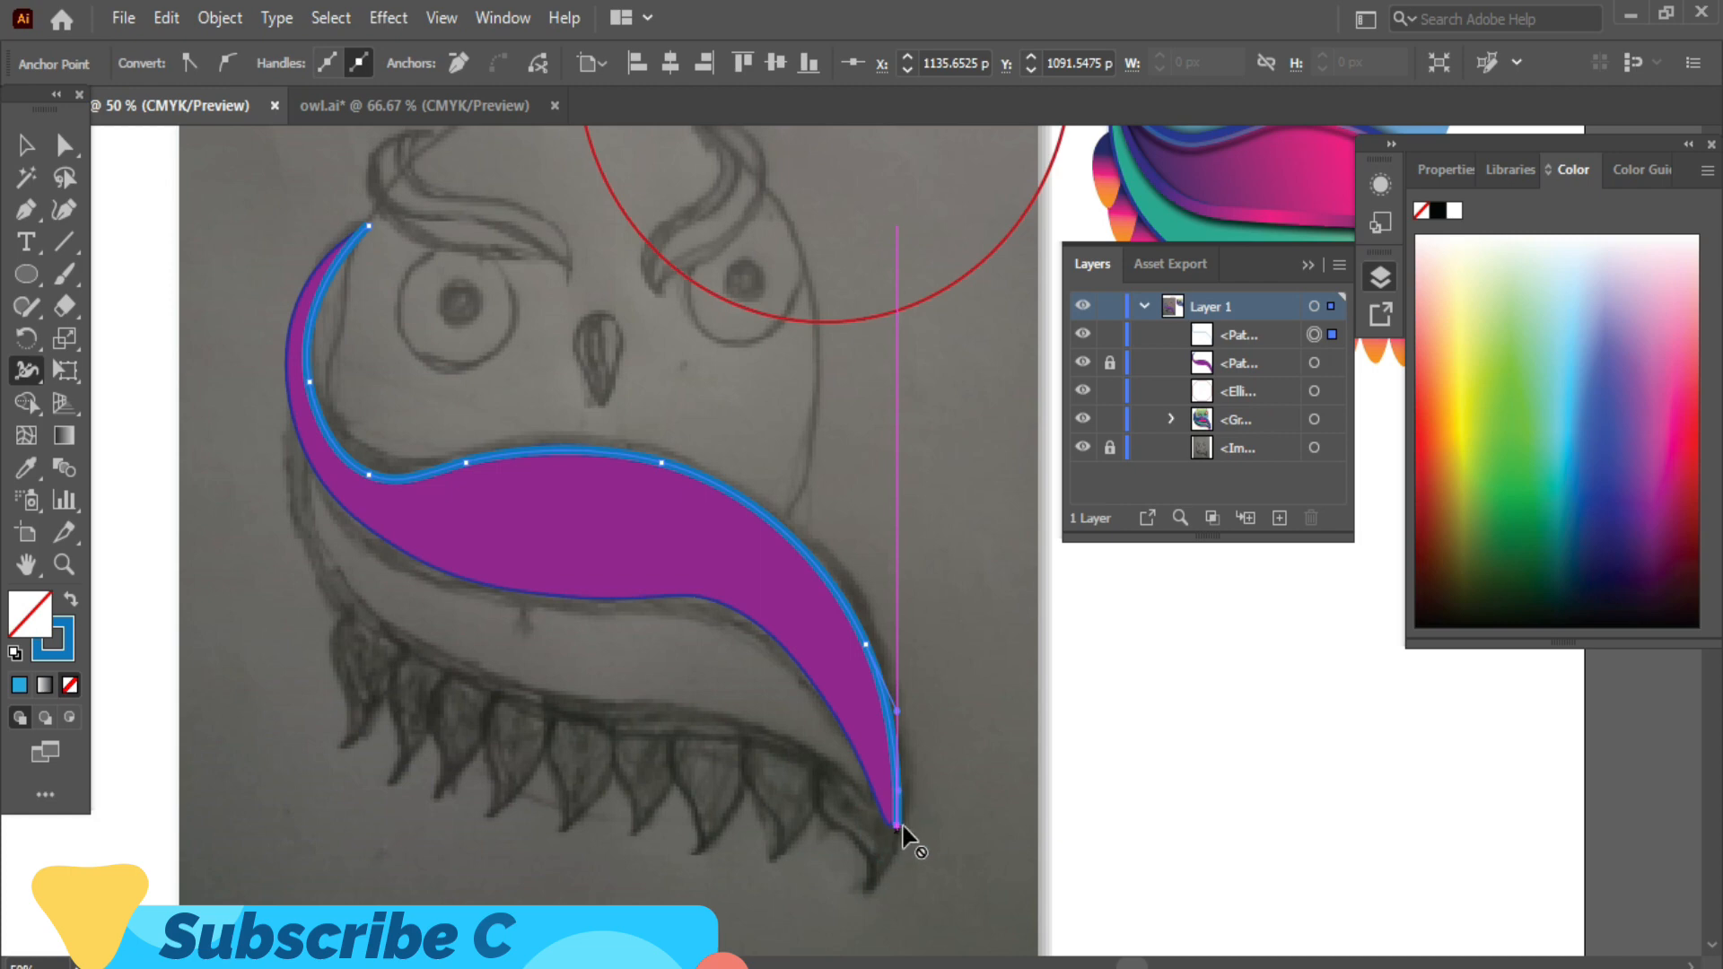
click(27, 143)
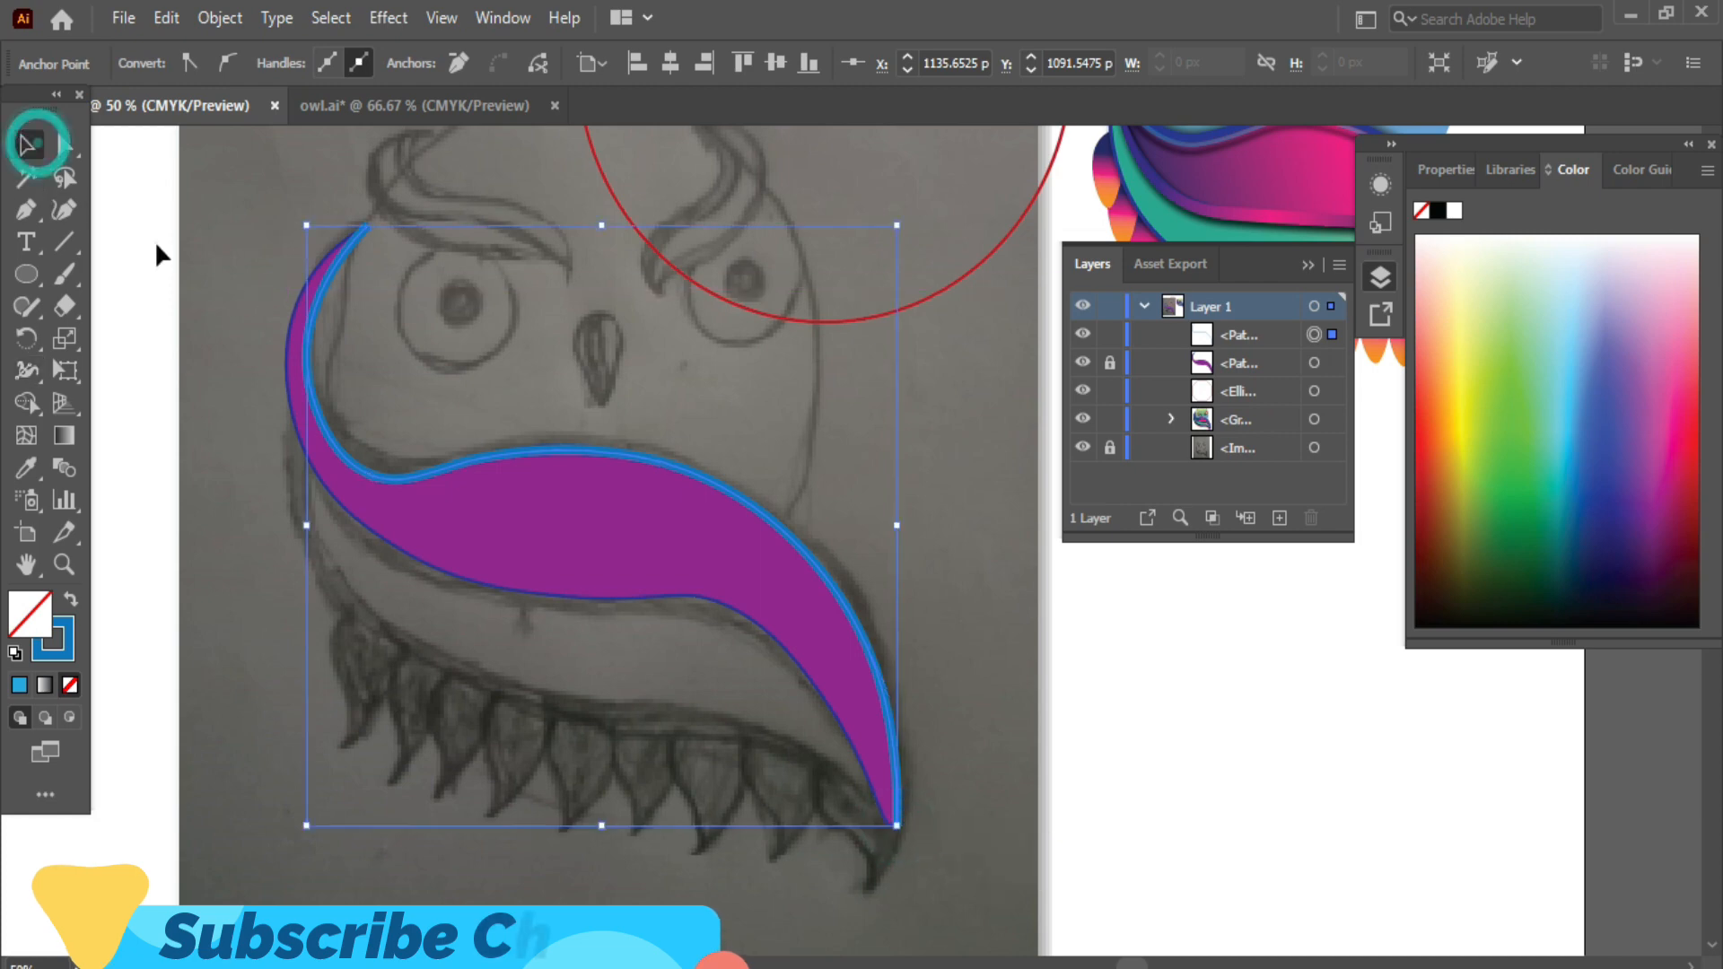
click(377, 476)
click(24, 369)
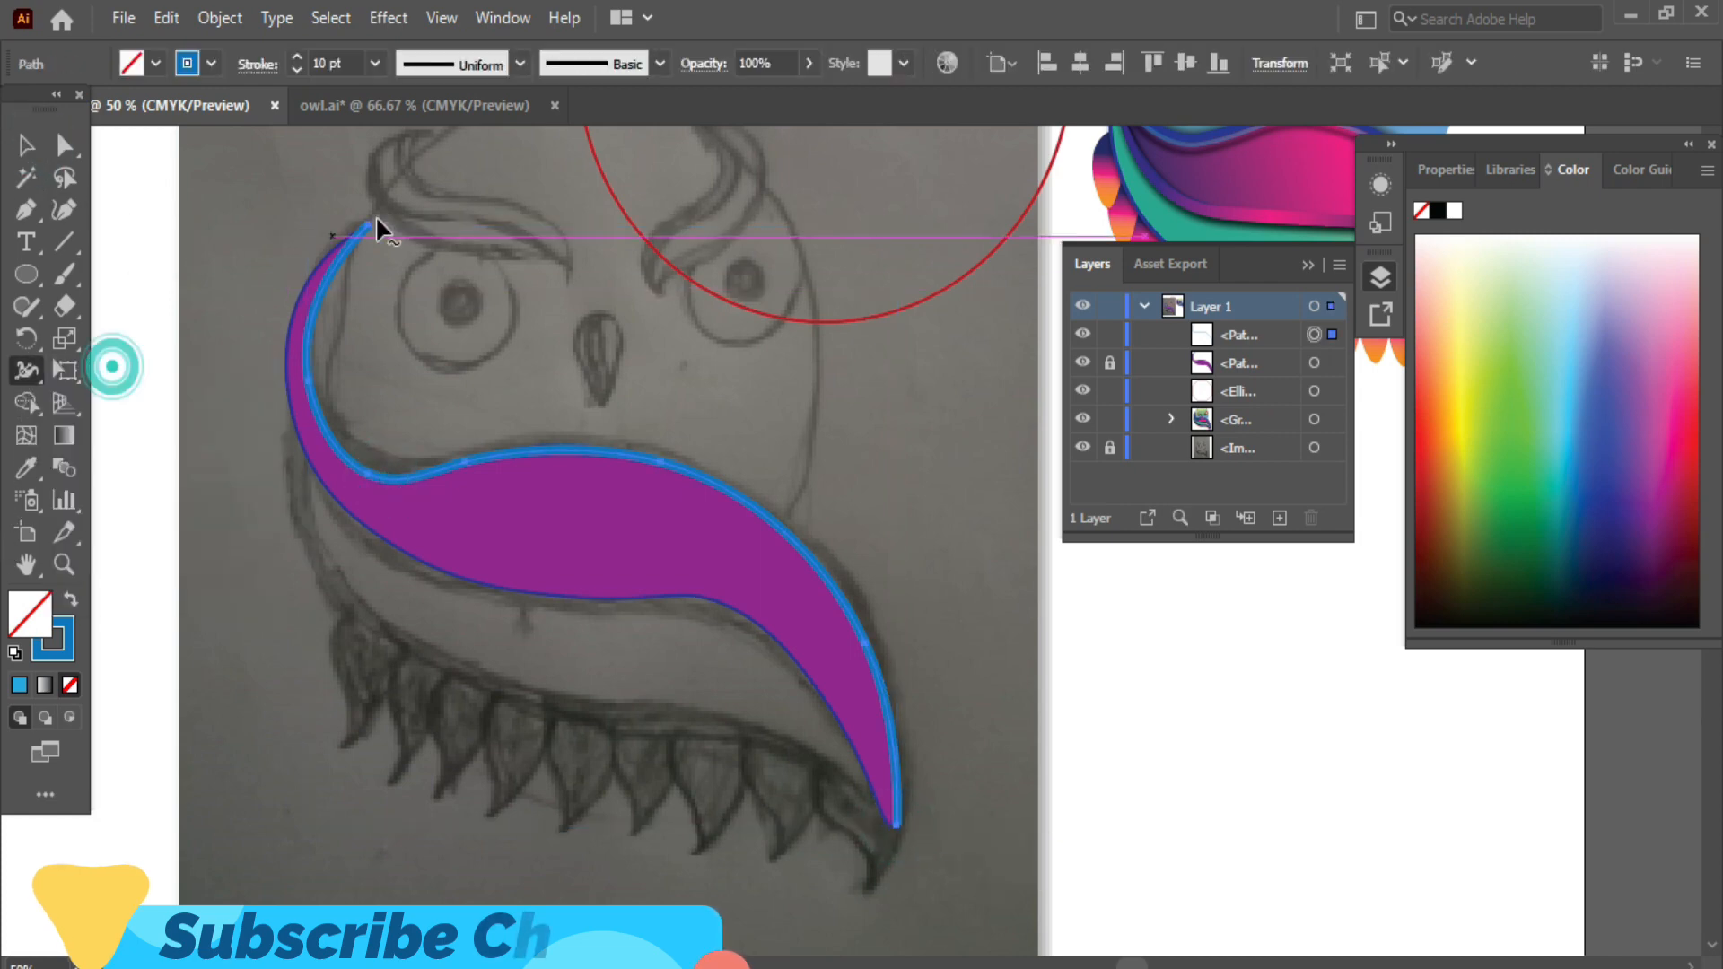
drag(379, 231, 379, 232)
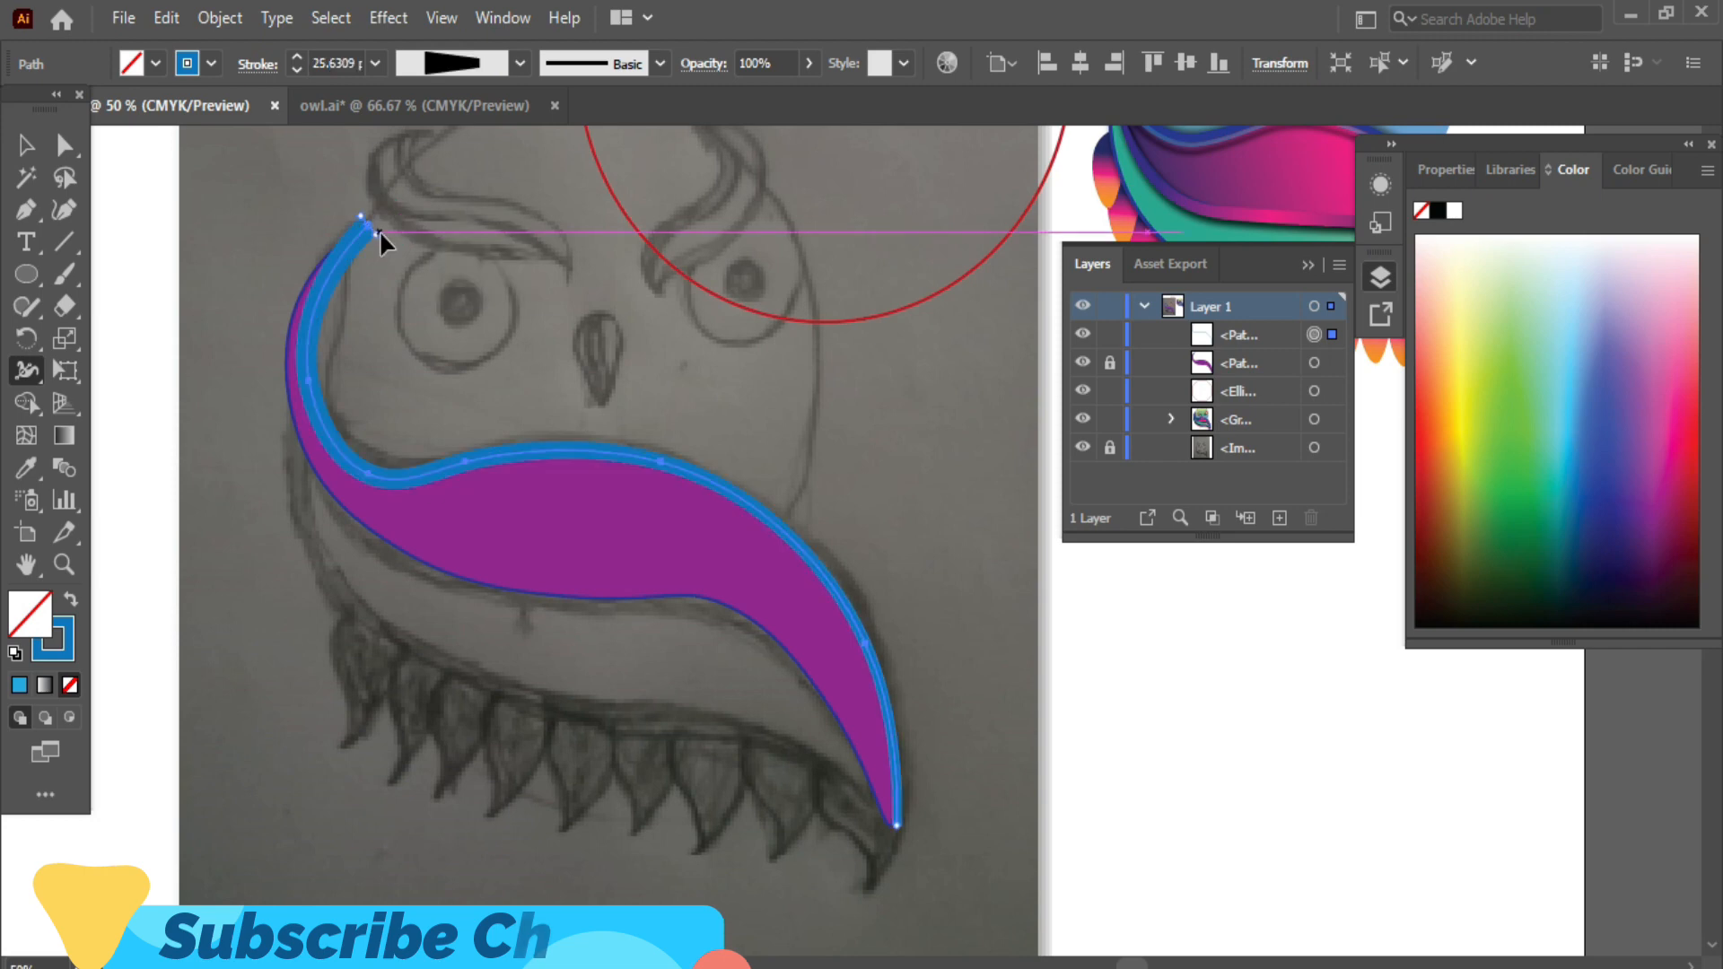
- Taper the blue stroke to a point at the wing's lower tip and narrow its upper end to about 22.5 px
mouse_move(896, 825)
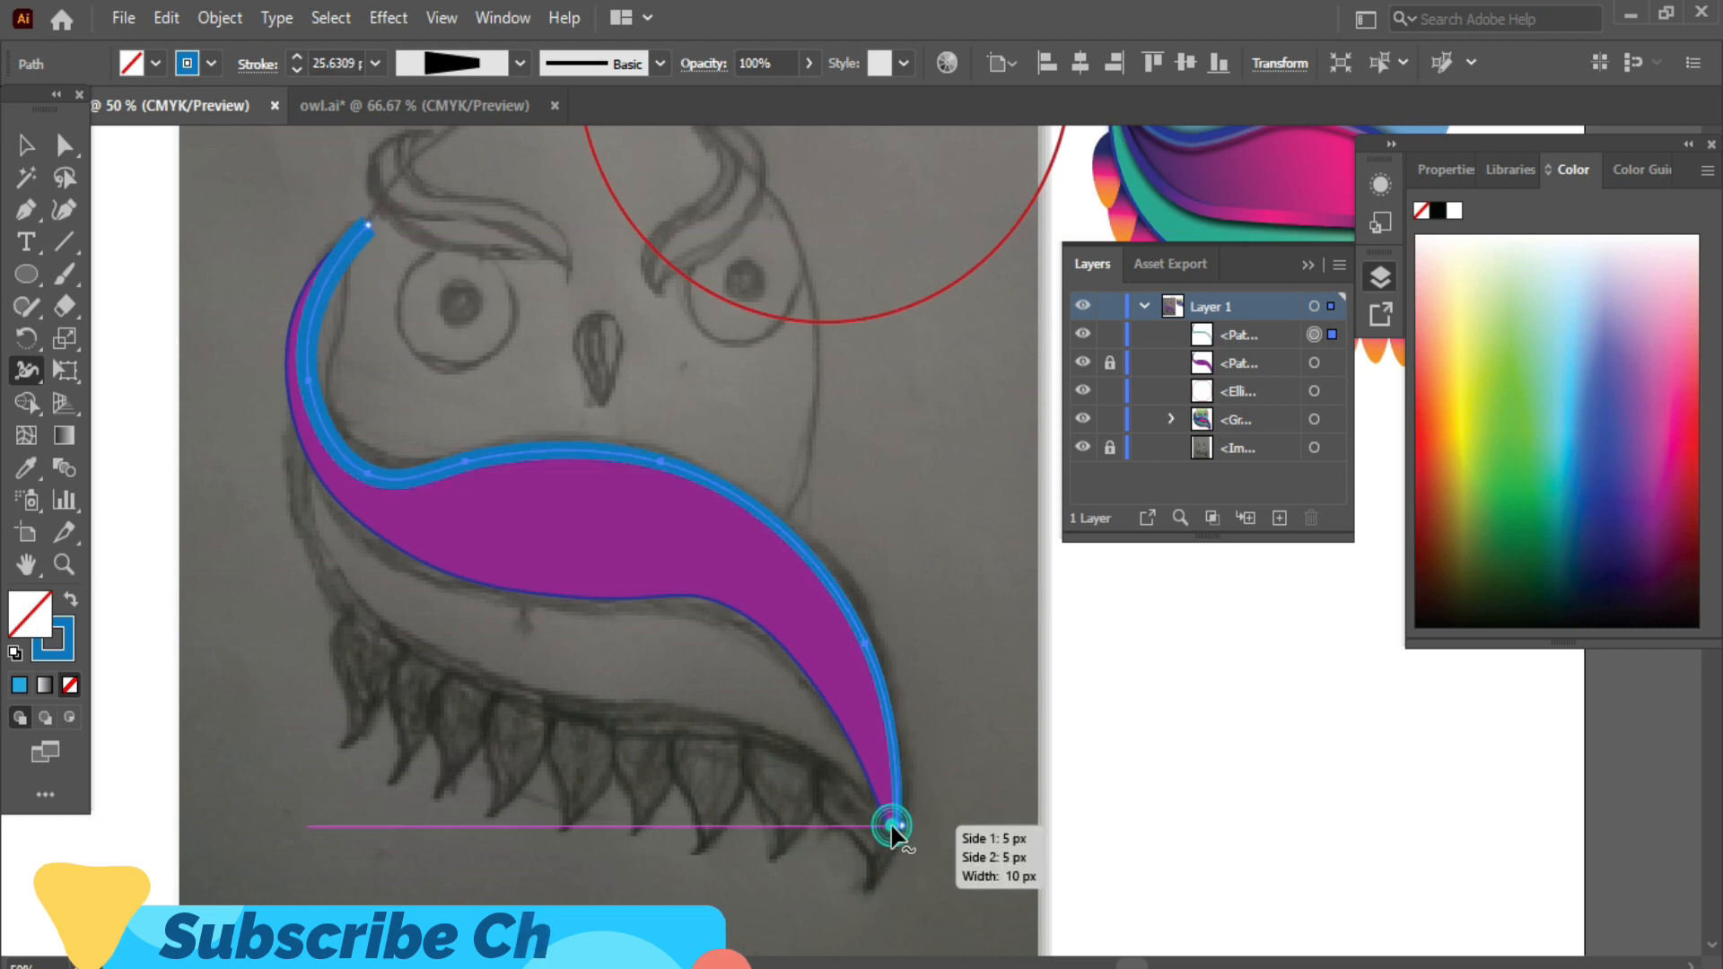
drag(900, 825, 896, 827)
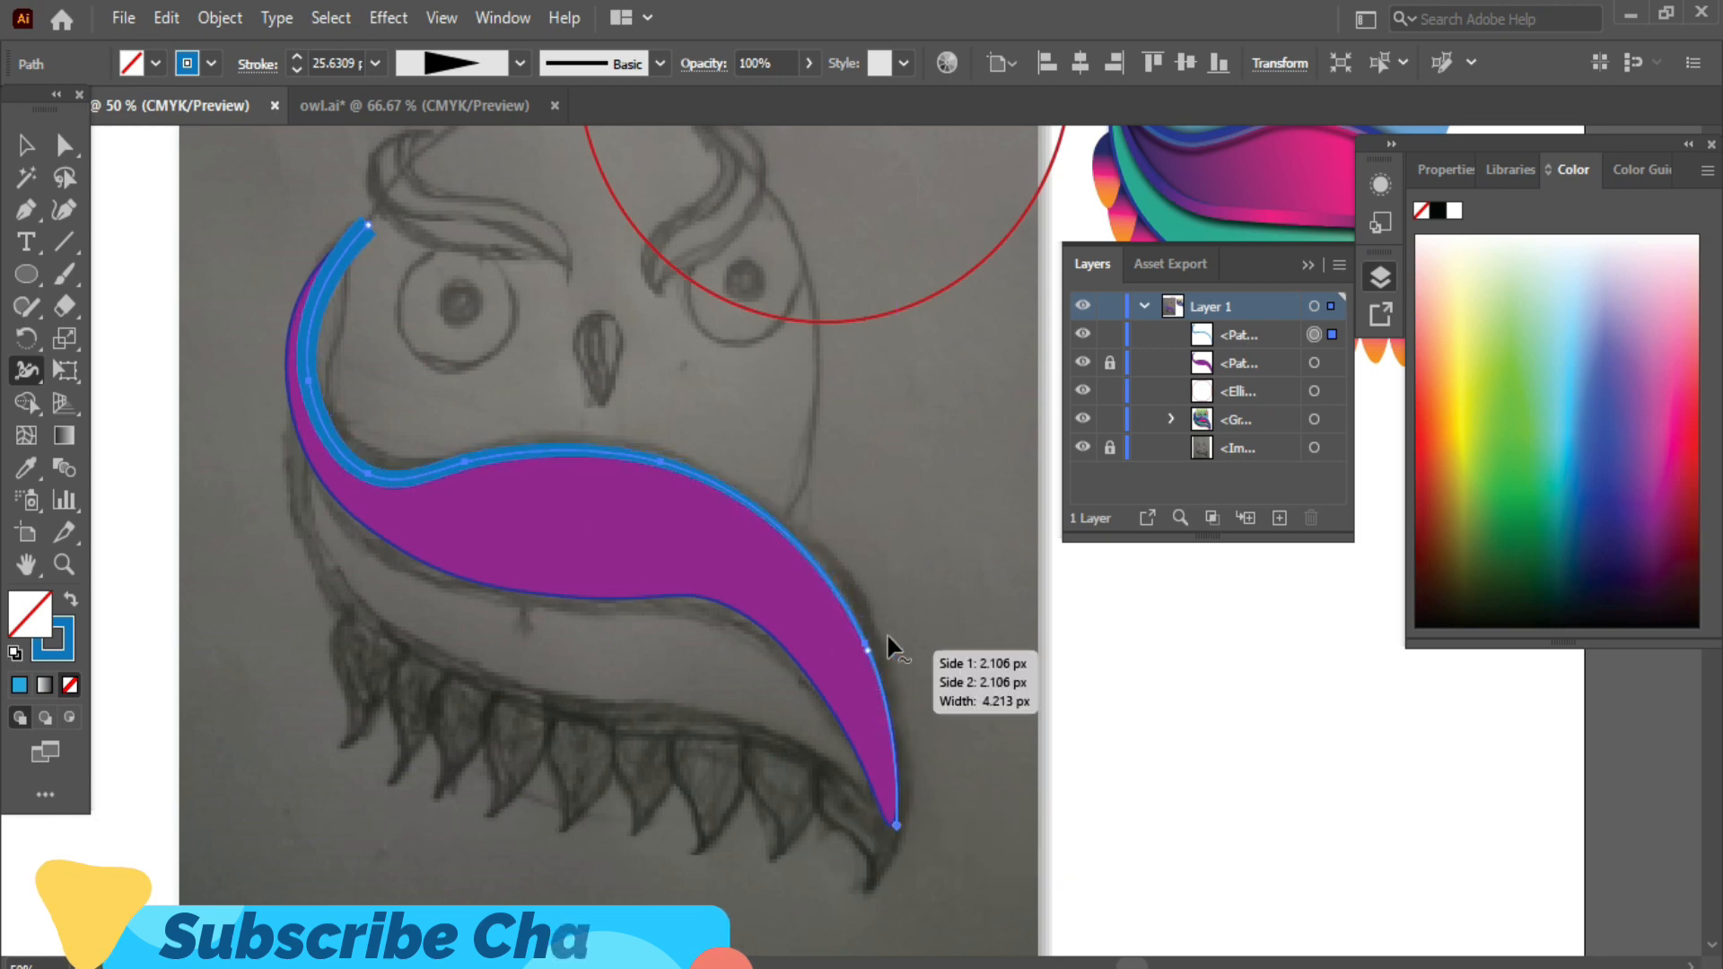
mouse_move(368, 228)
drag(368, 228, 368, 230)
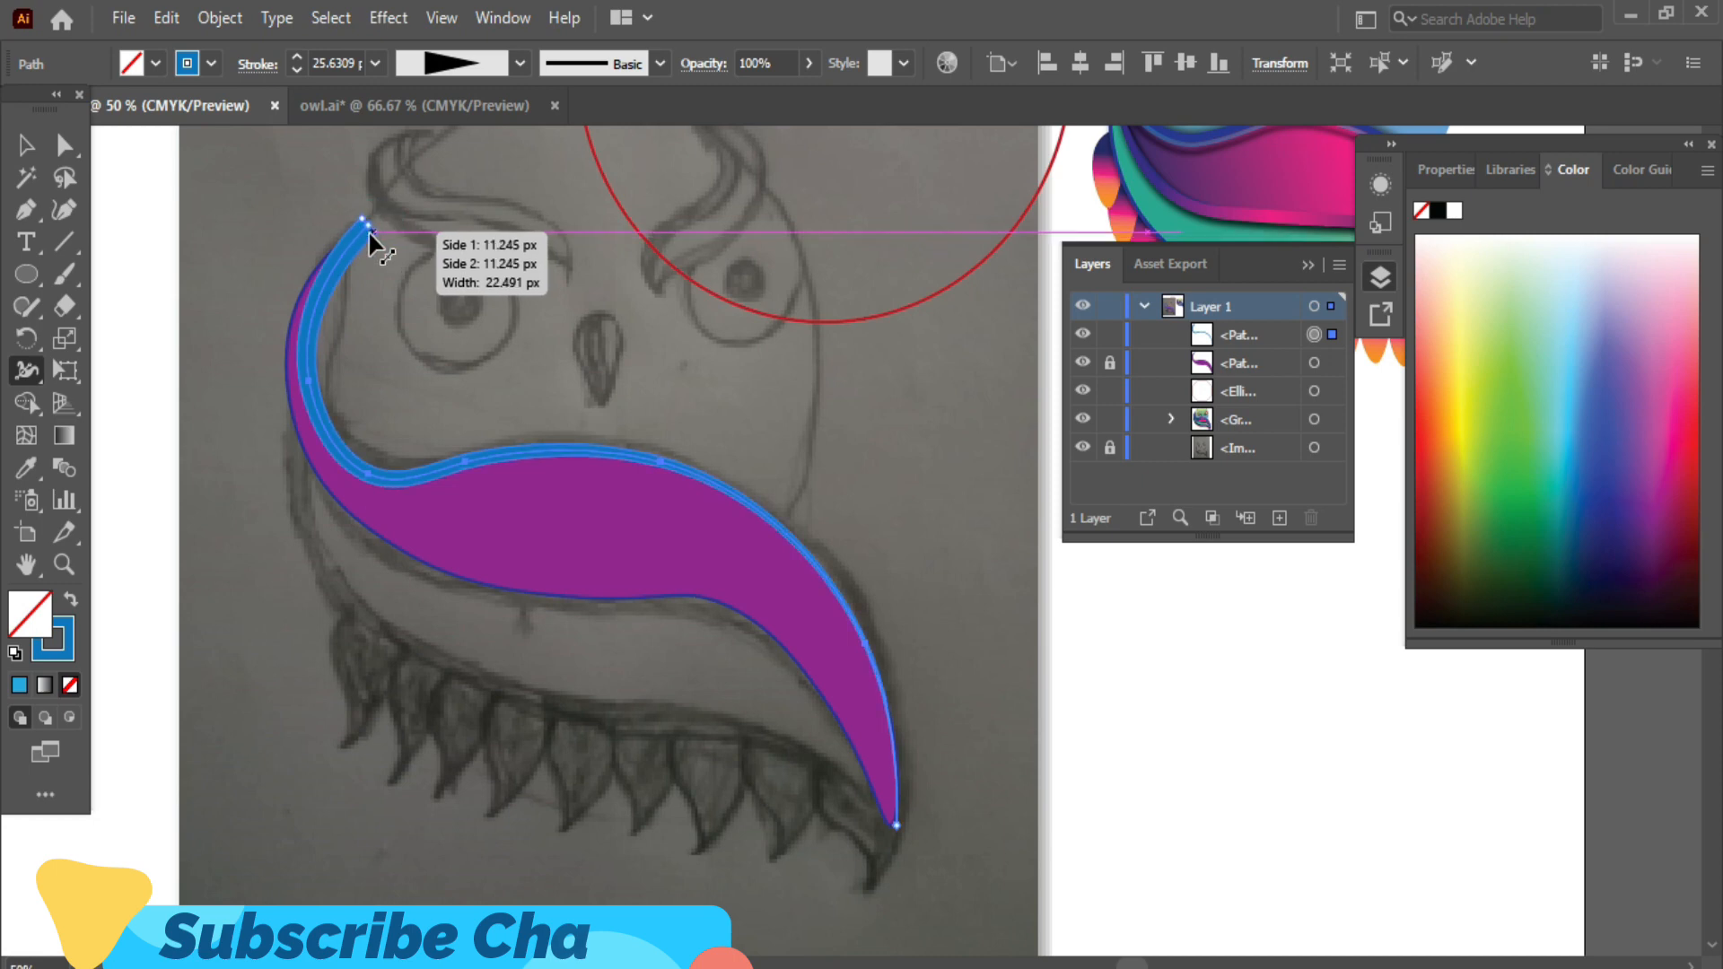
- Widen the blue stroke above the wing tip to about 18.6 px and shift that width point up along the curve
mouse_move(865, 645)
drag(862, 648, 858, 649)
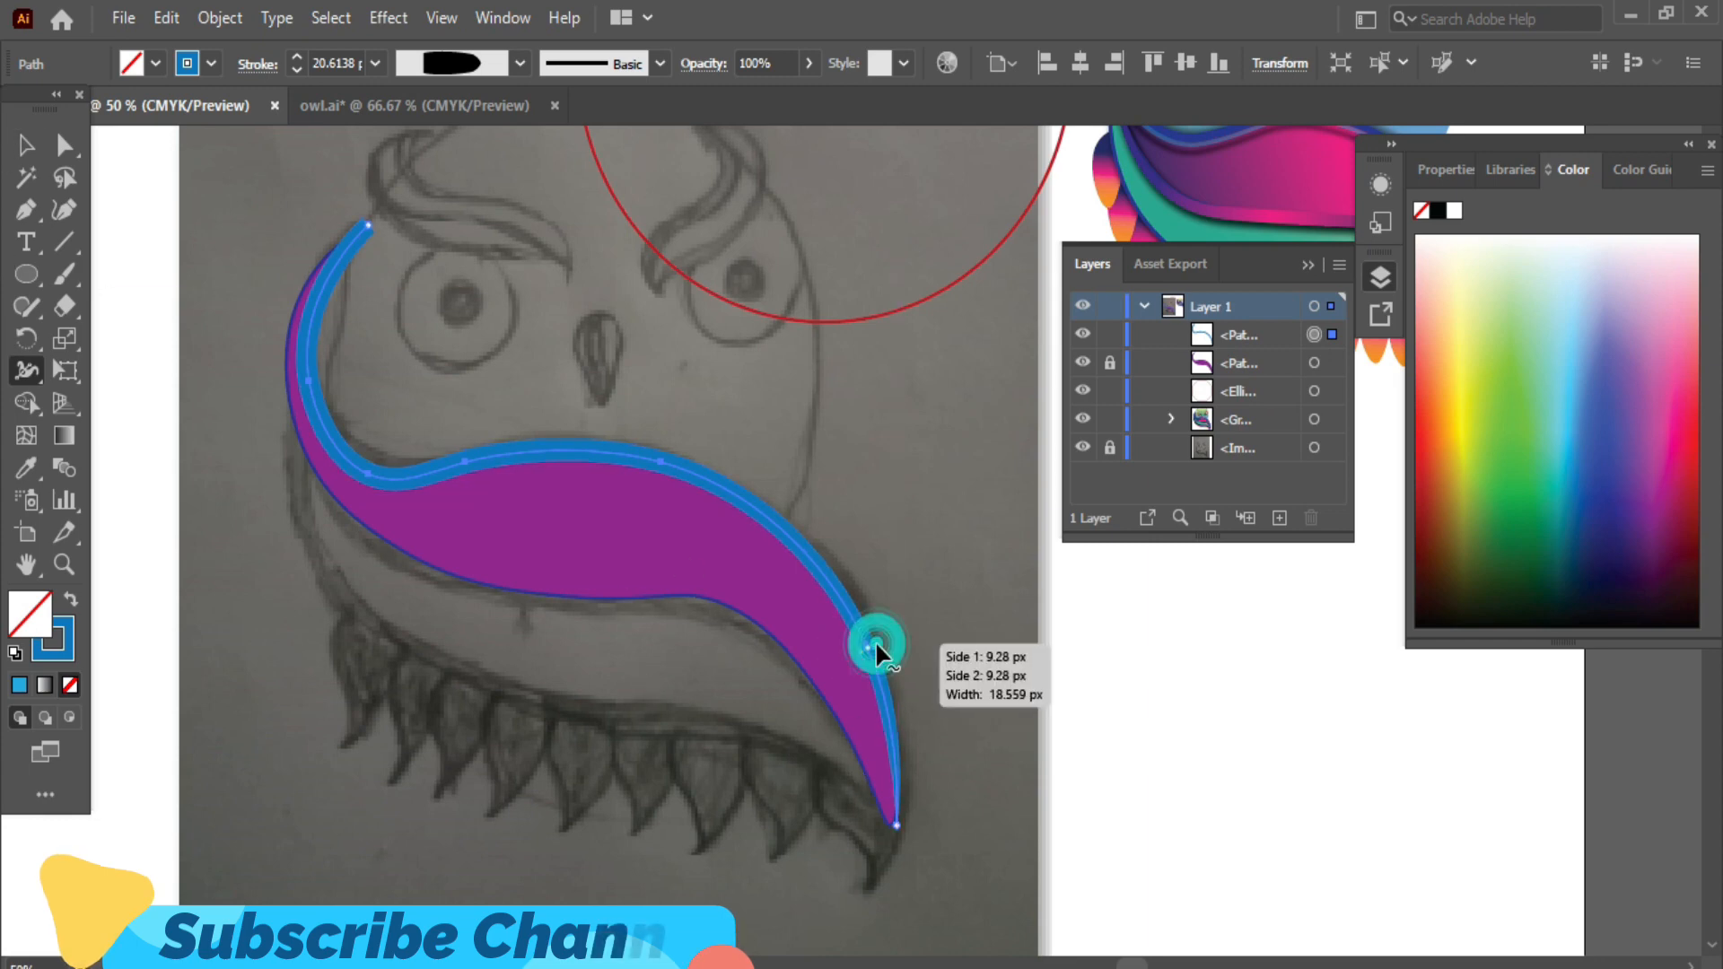
mouse_move(875, 646)
mouse_down()
mouse_move(898, 666)
mouse_move(800, 543)
mouse_up()
click(26, 144)
click(1003, 584)
scroll(965, 571, down, 2)
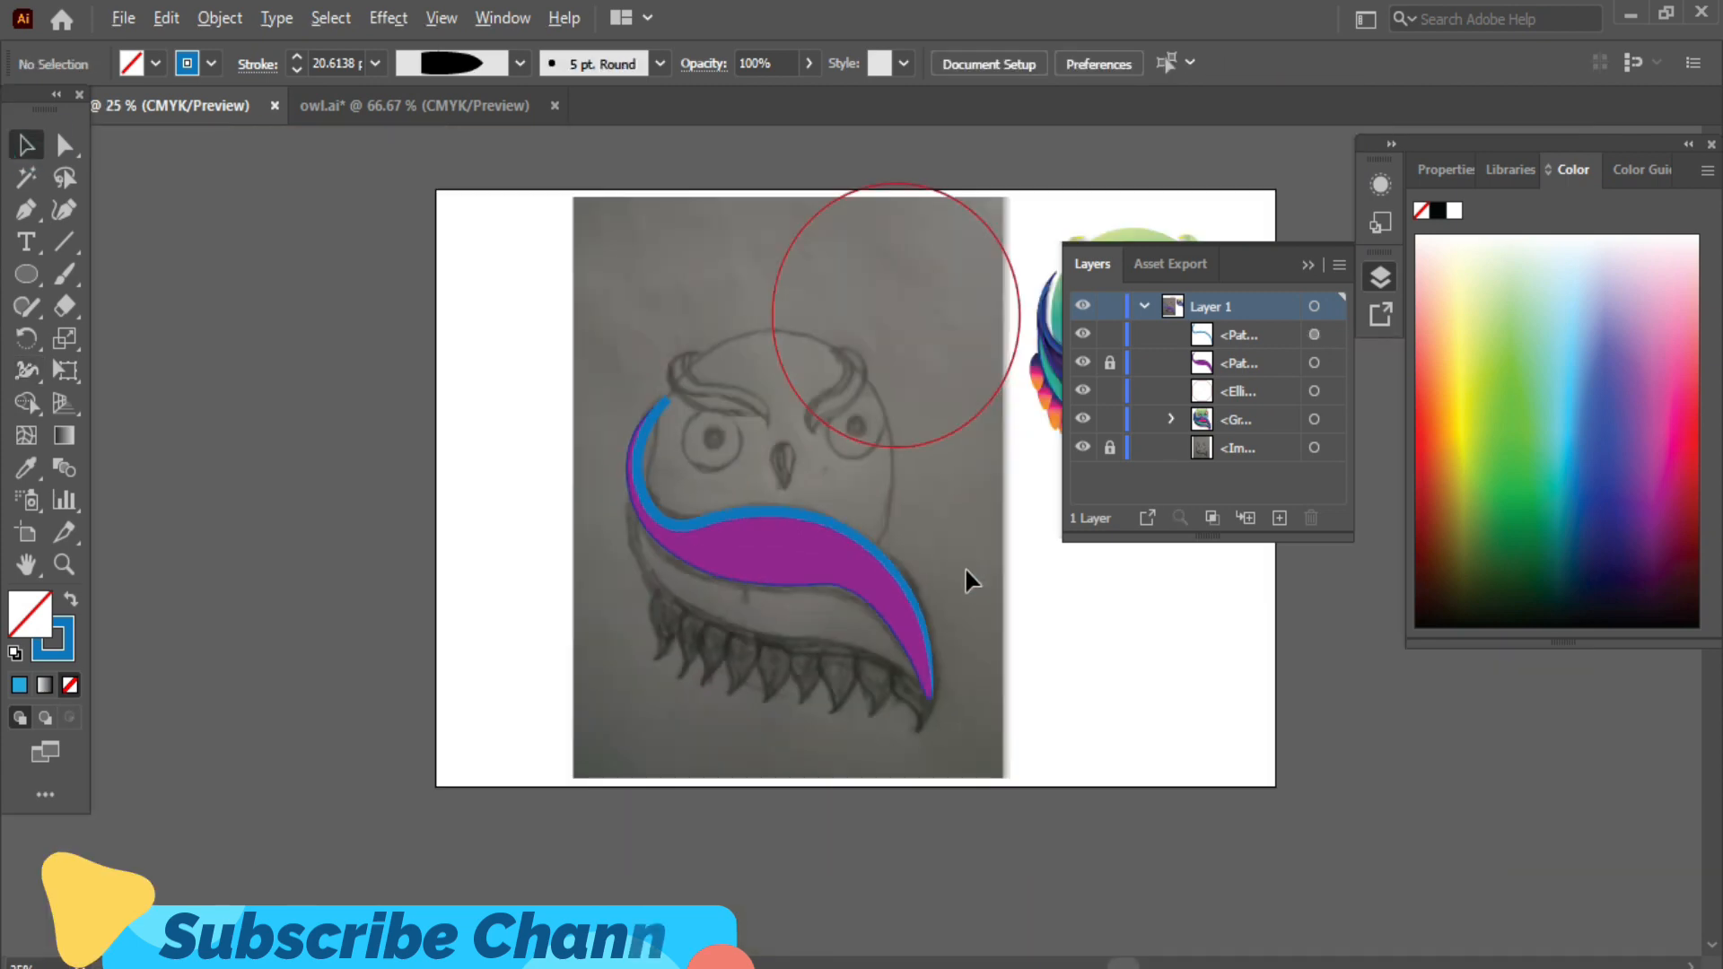
- Set the blue curve's stroke weight to 17 pt and deselect it
click(808, 541)
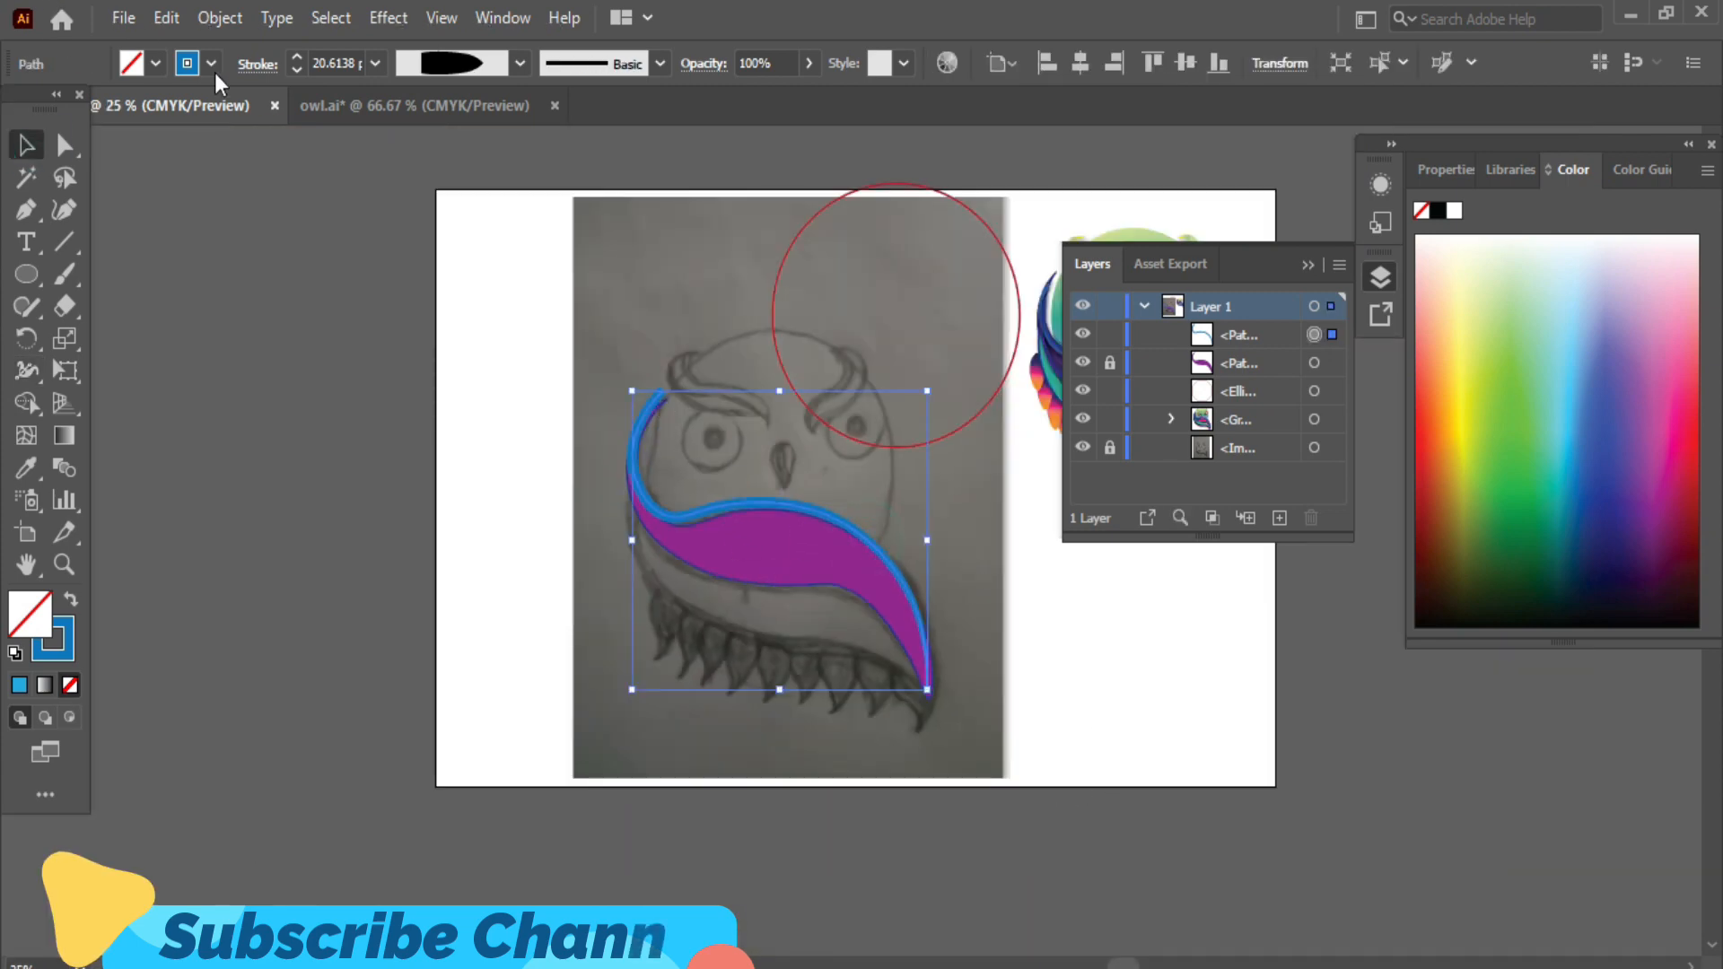
click(297, 70)
click(1169, 679)
- Trace the lower wing band's bottom edge with the Curvature tool, from the wing's outer side above the feathers to the wing tip
drag(1053, 648, 838, 696)
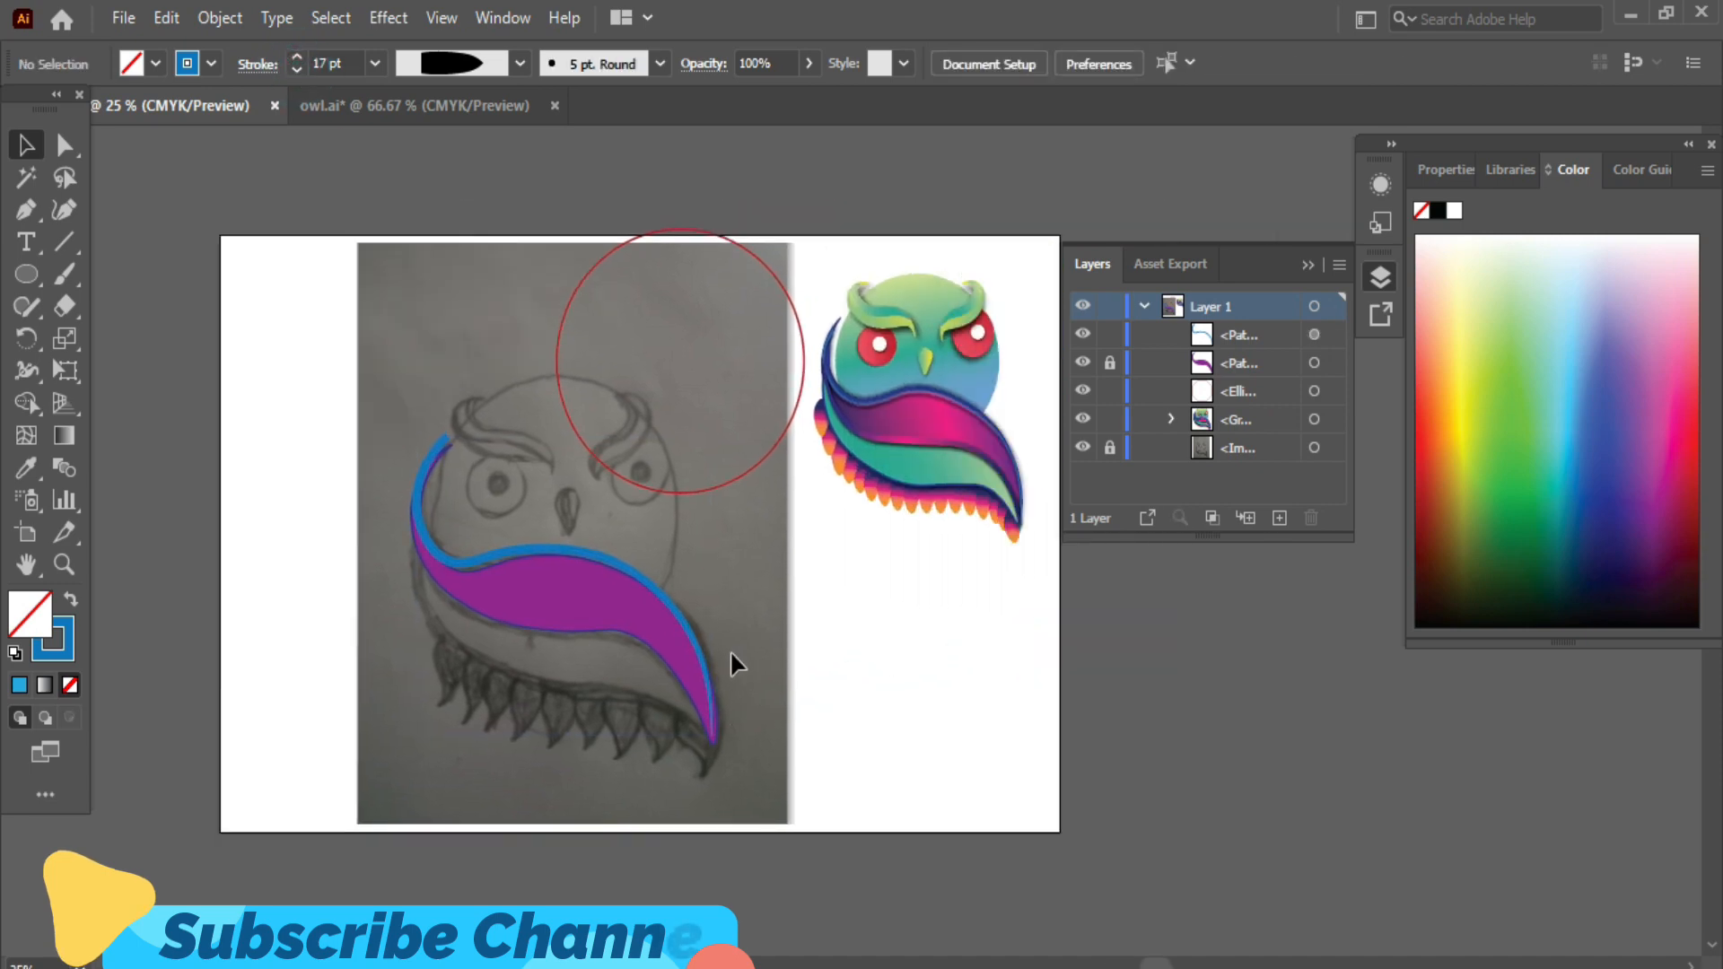
scroll(745, 637, down, 2)
scroll(782, 532, up, 1)
click(72, 216)
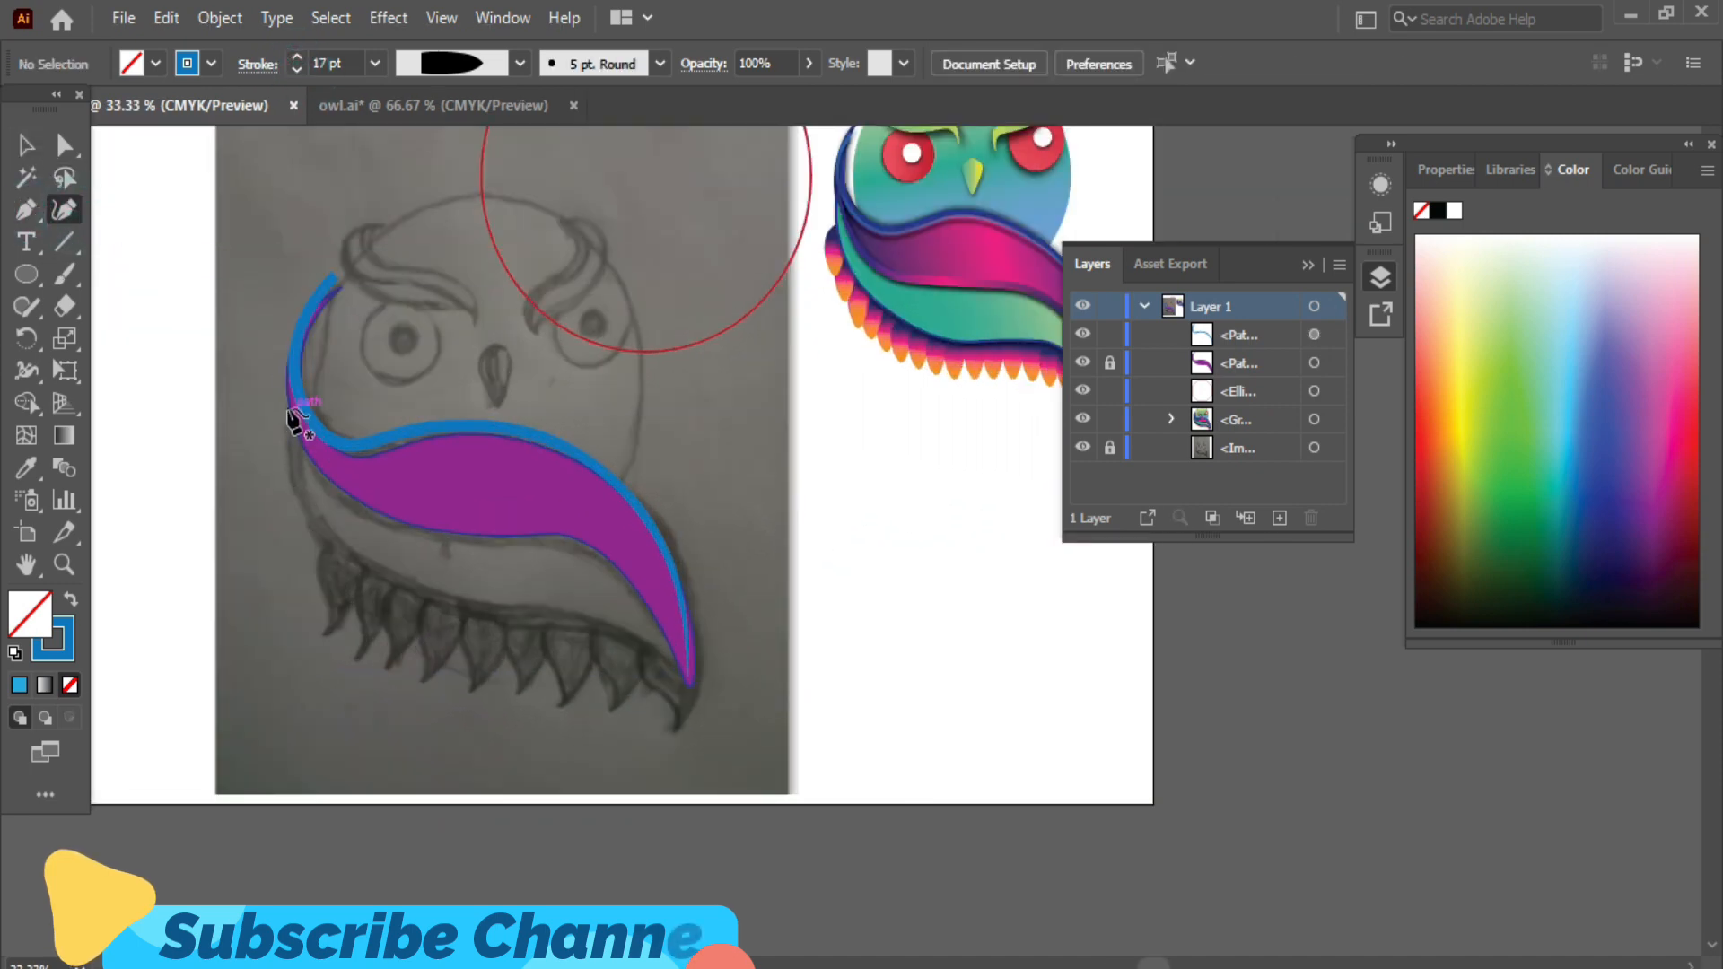
scroll(293, 411, up, 1)
click(288, 397)
click(332, 590)
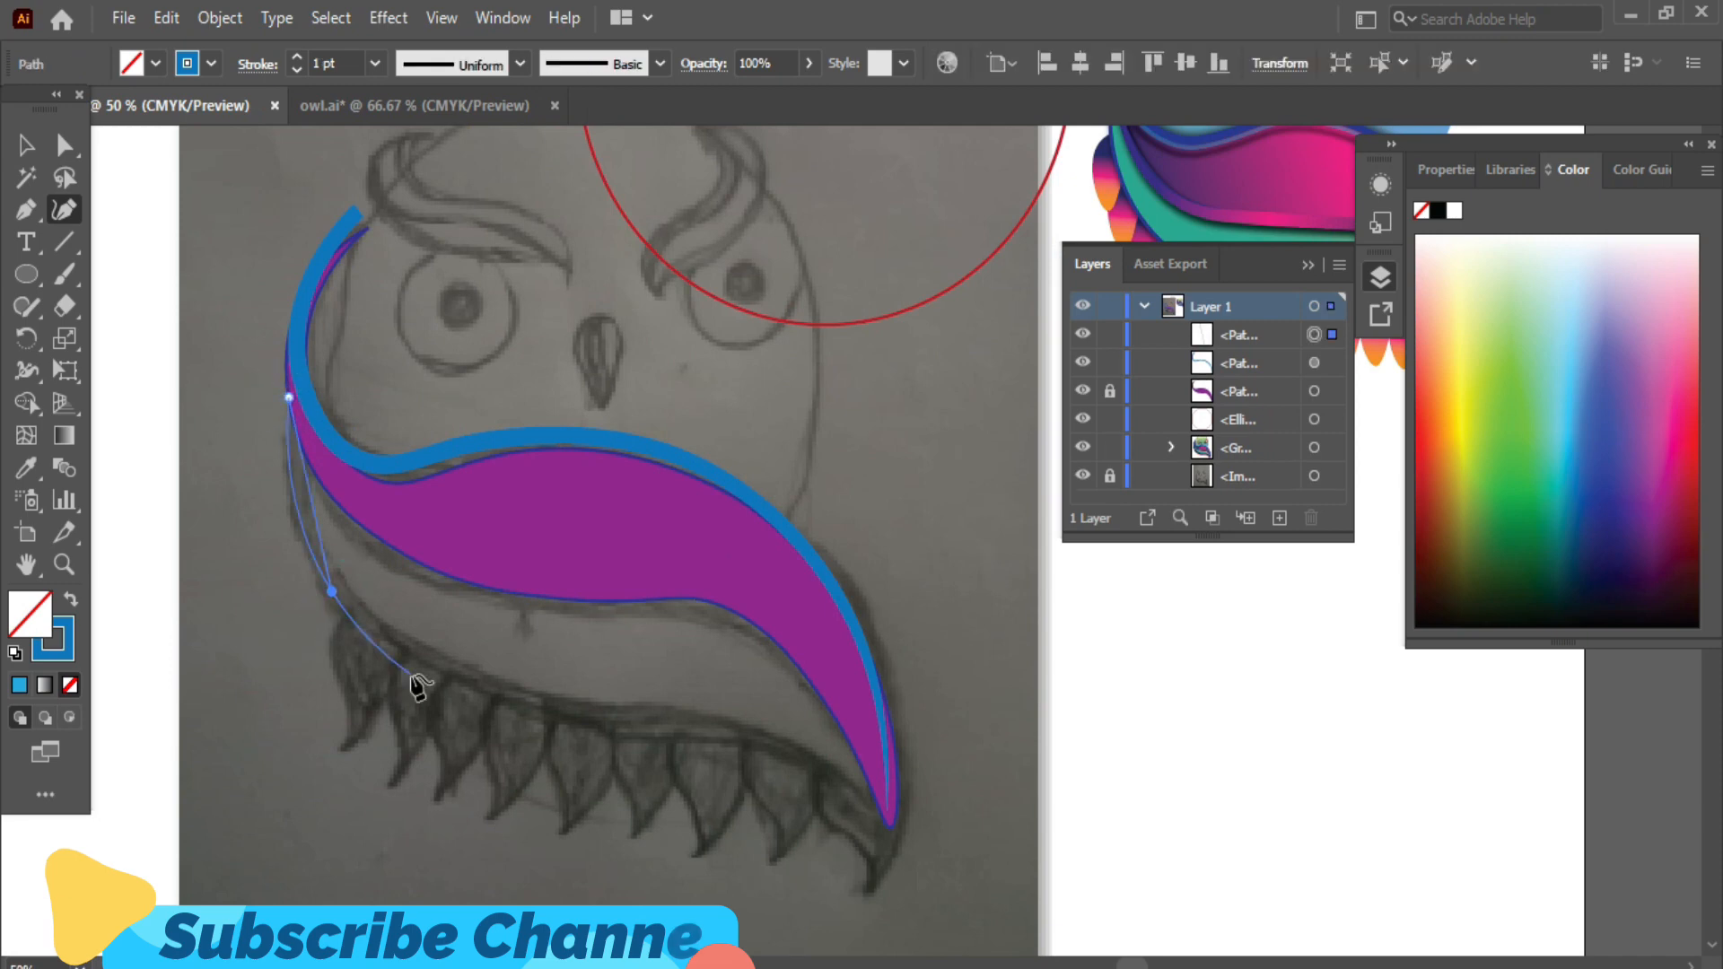
click(439, 673)
click(563, 712)
click(677, 716)
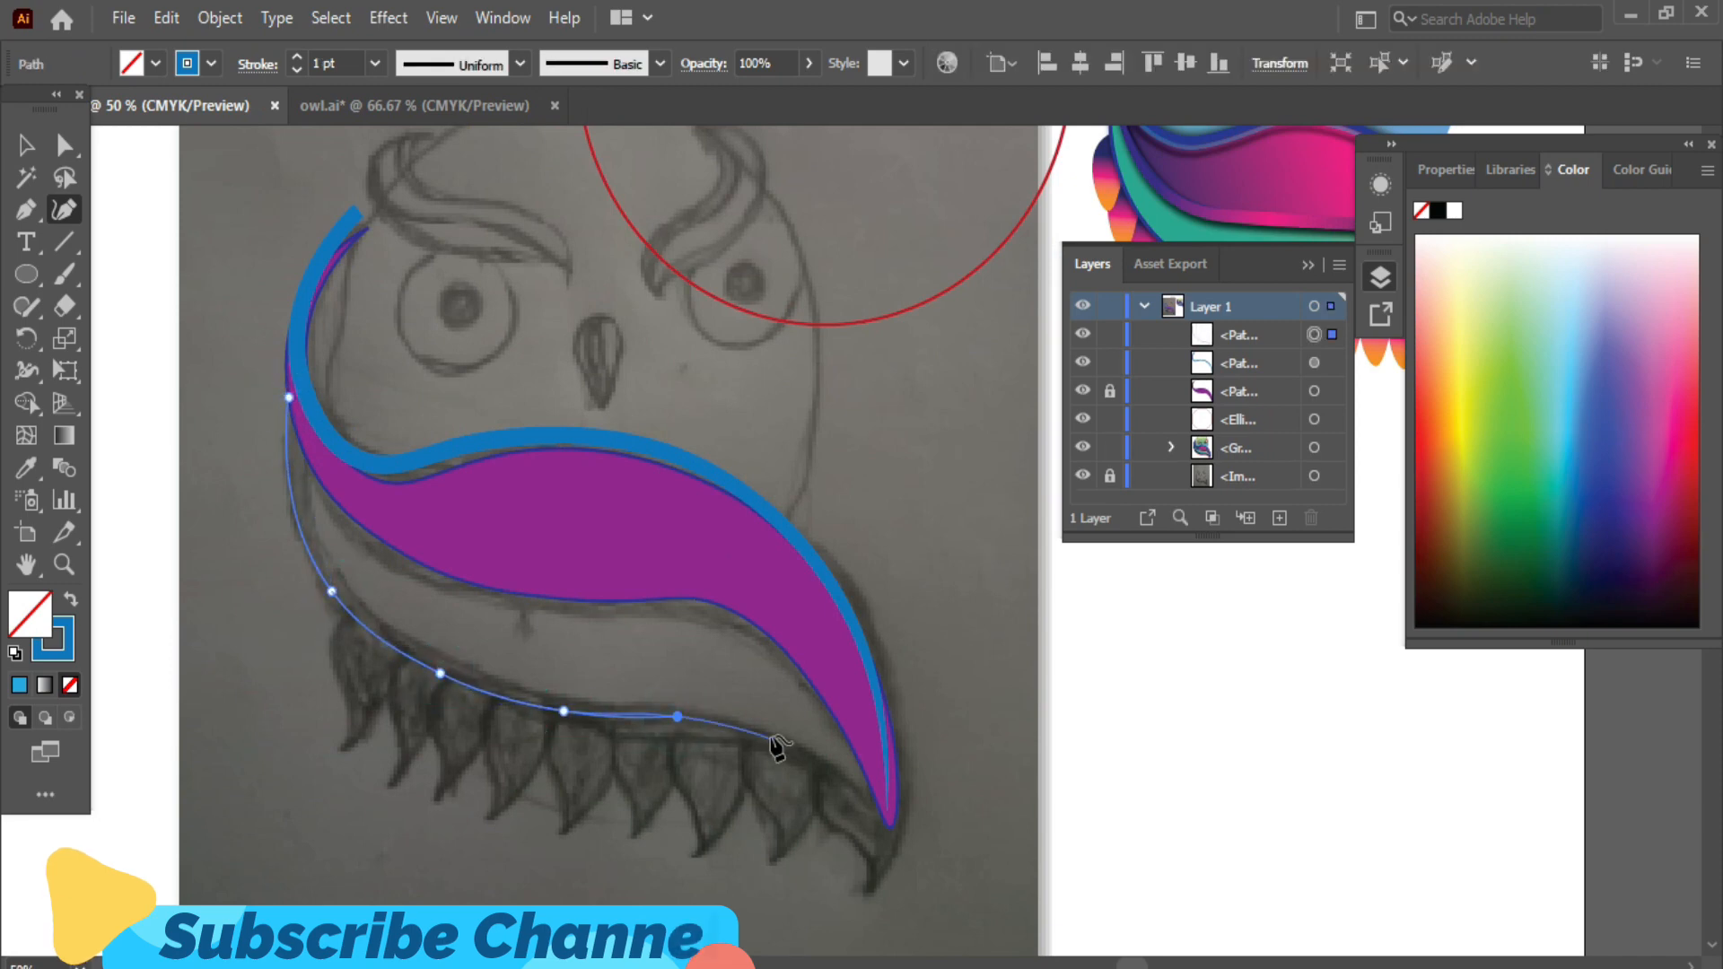
click(758, 723)
click(890, 825)
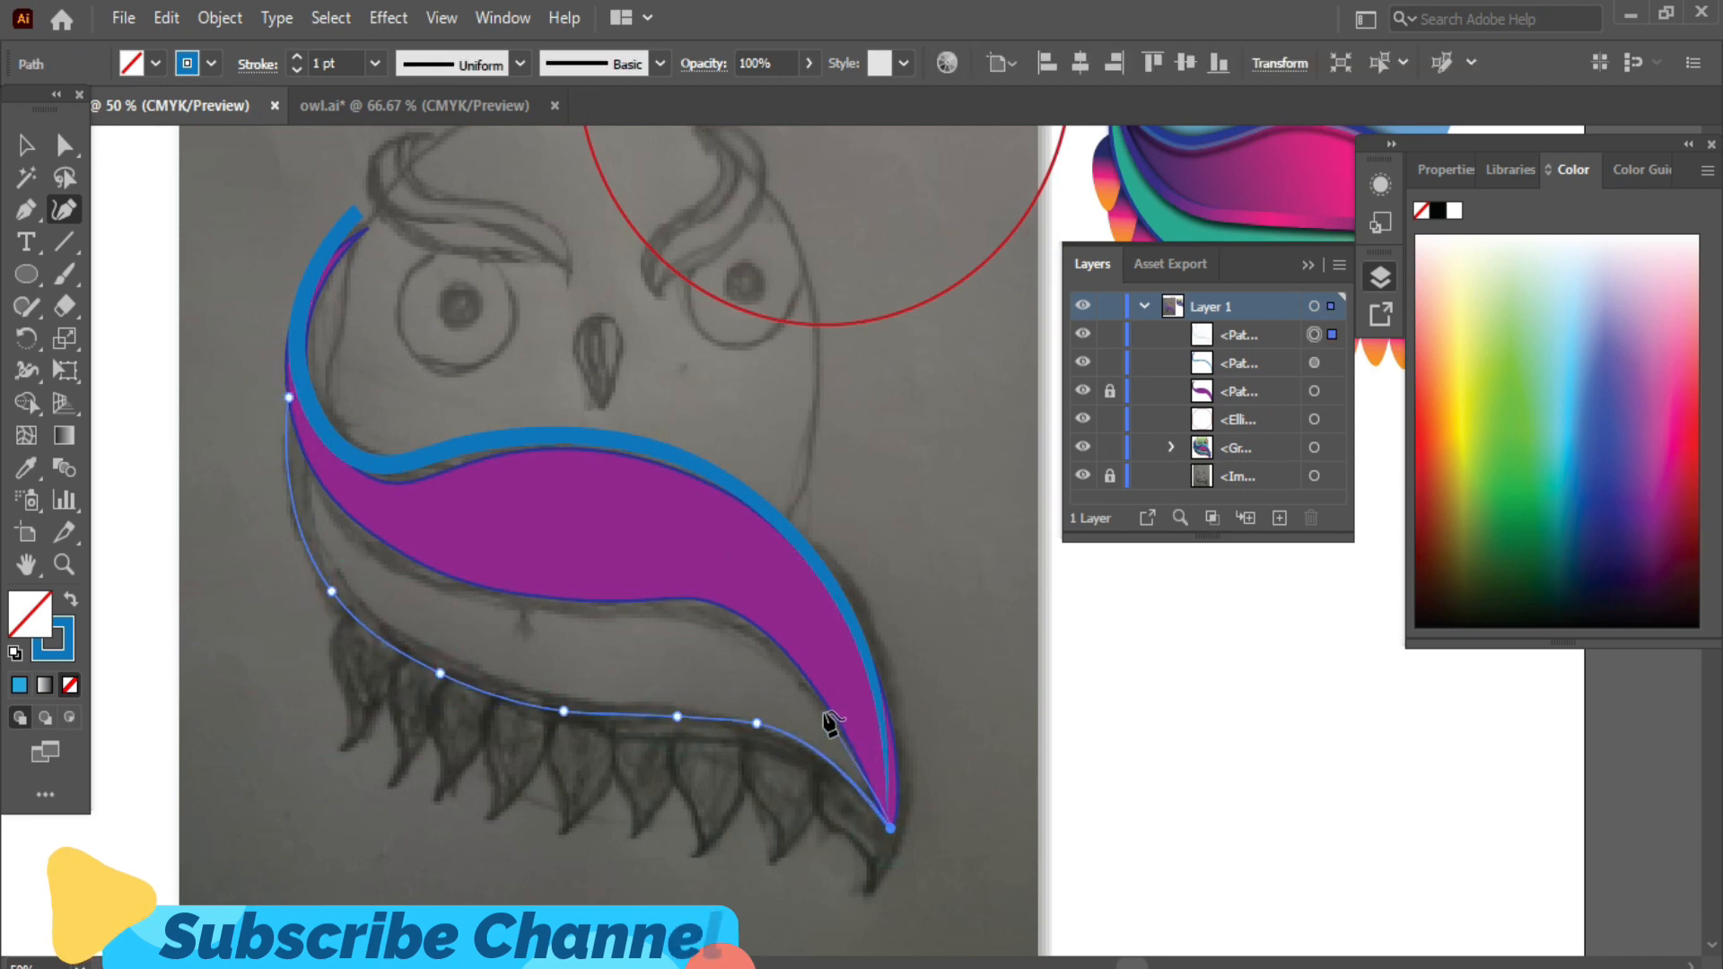
- Continue the path back along the purple shape's lower edge and close it at its starting anchor
click(824, 700)
click(728, 610)
click(664, 597)
click(568, 599)
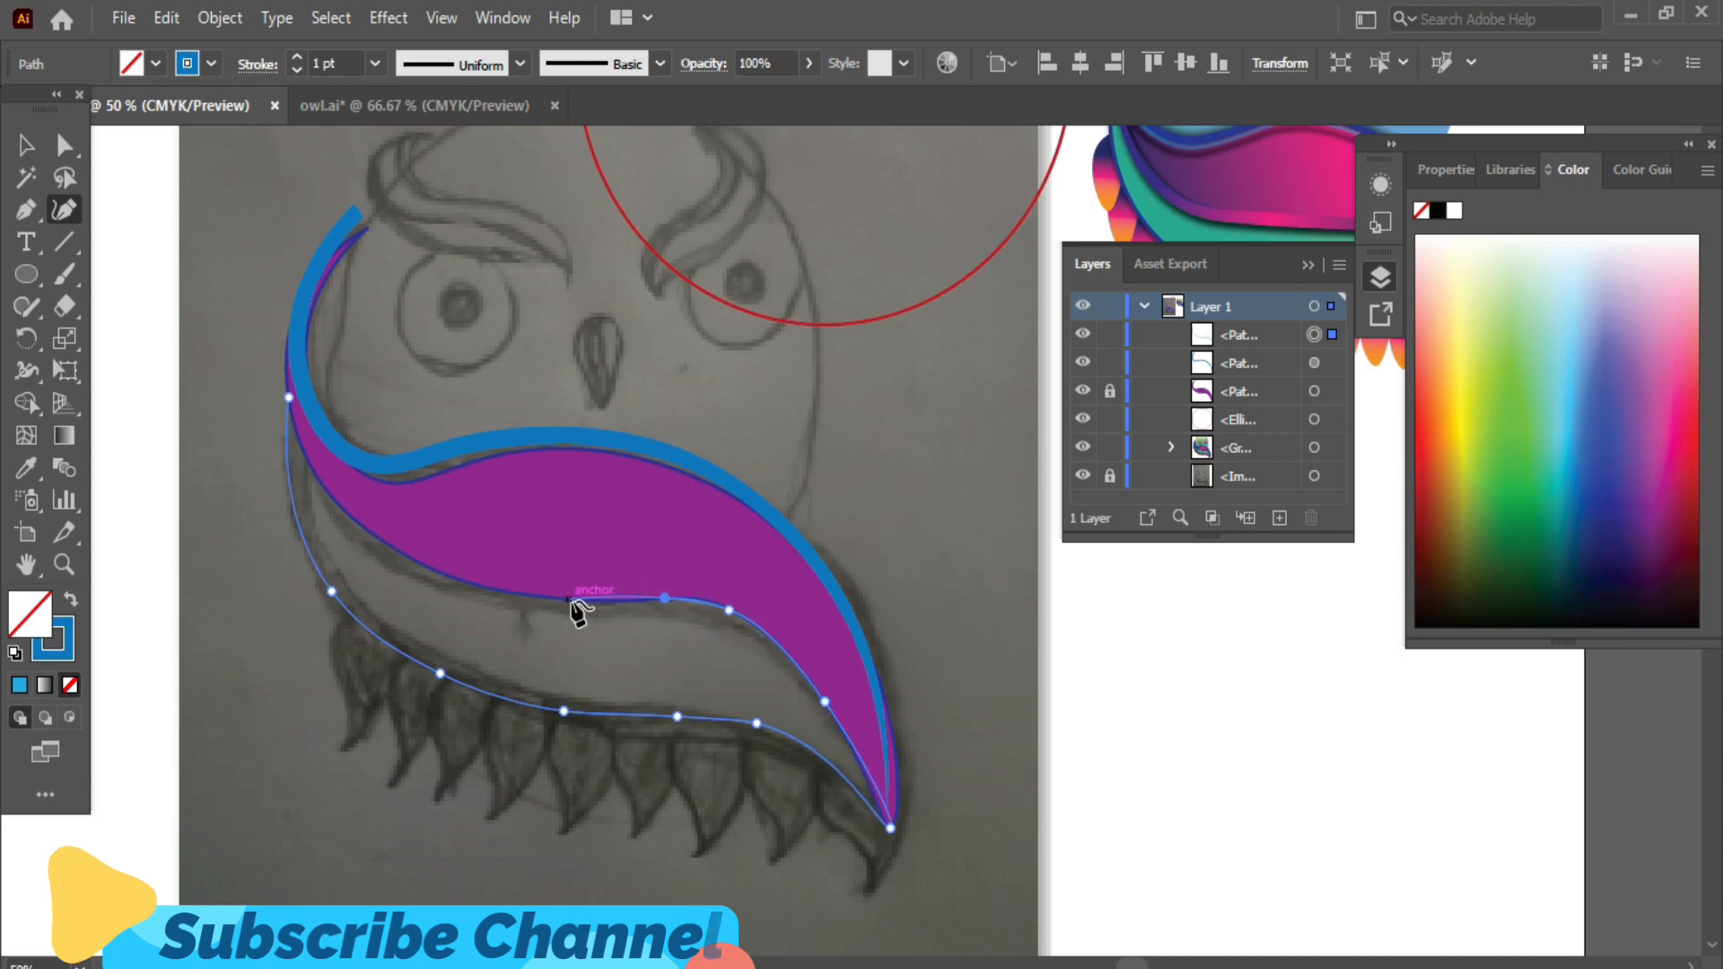
click(389, 545)
click(321, 480)
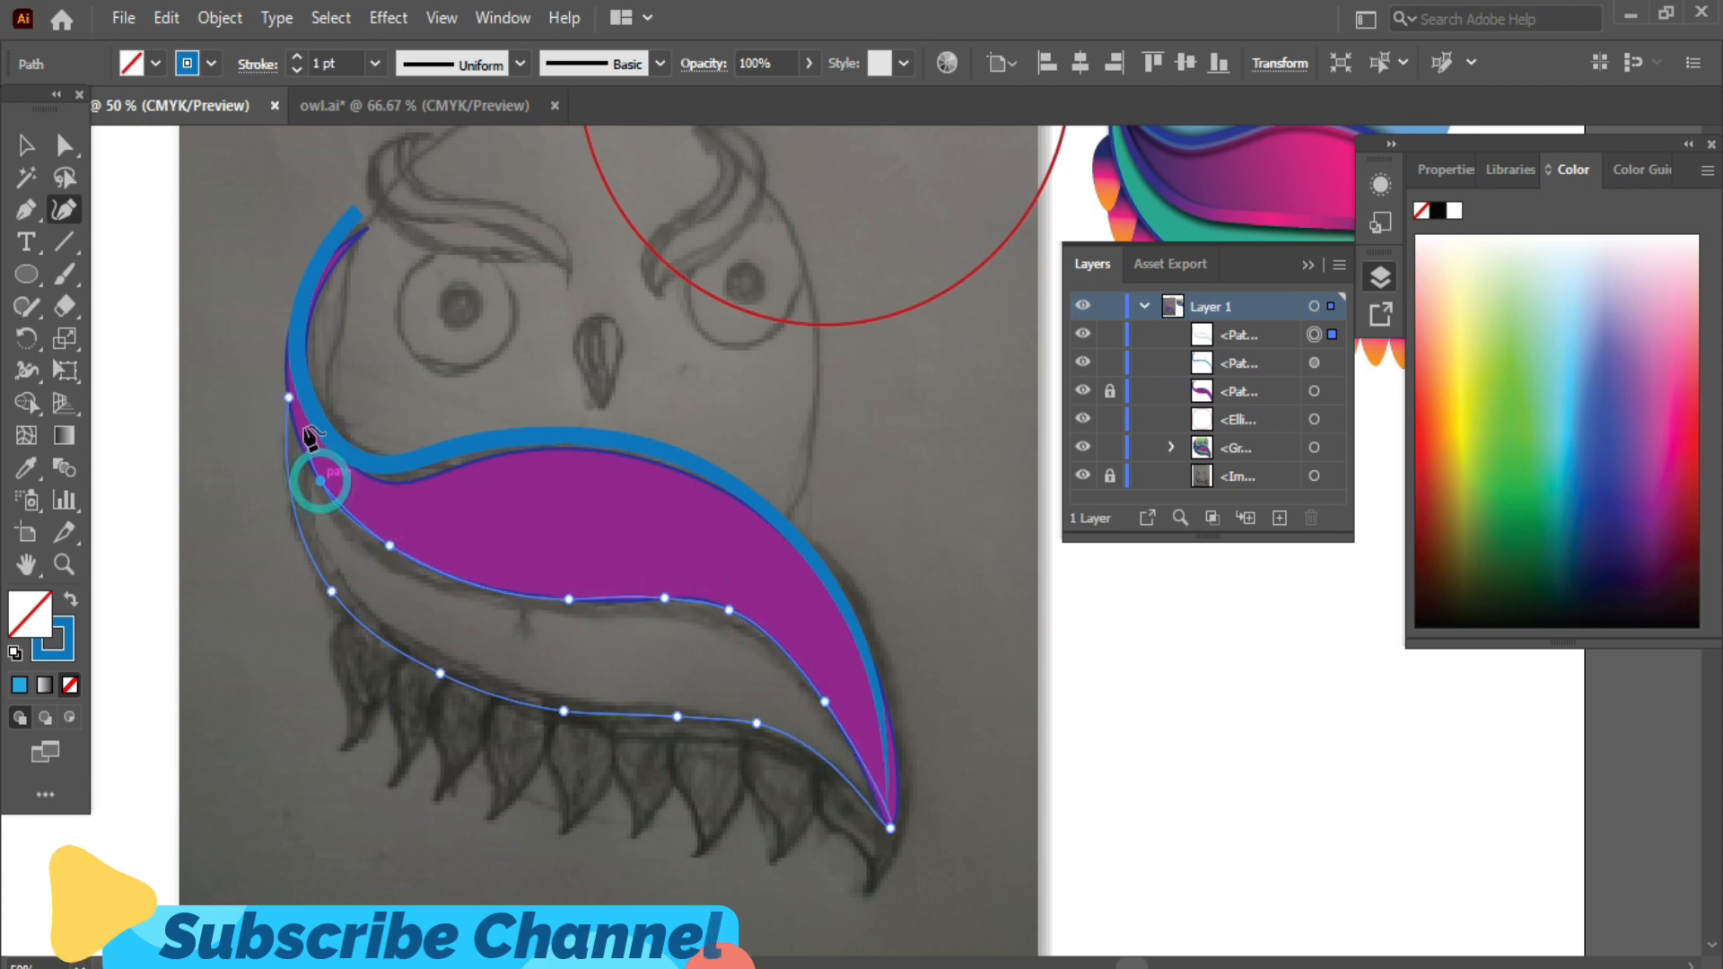
click(290, 397)
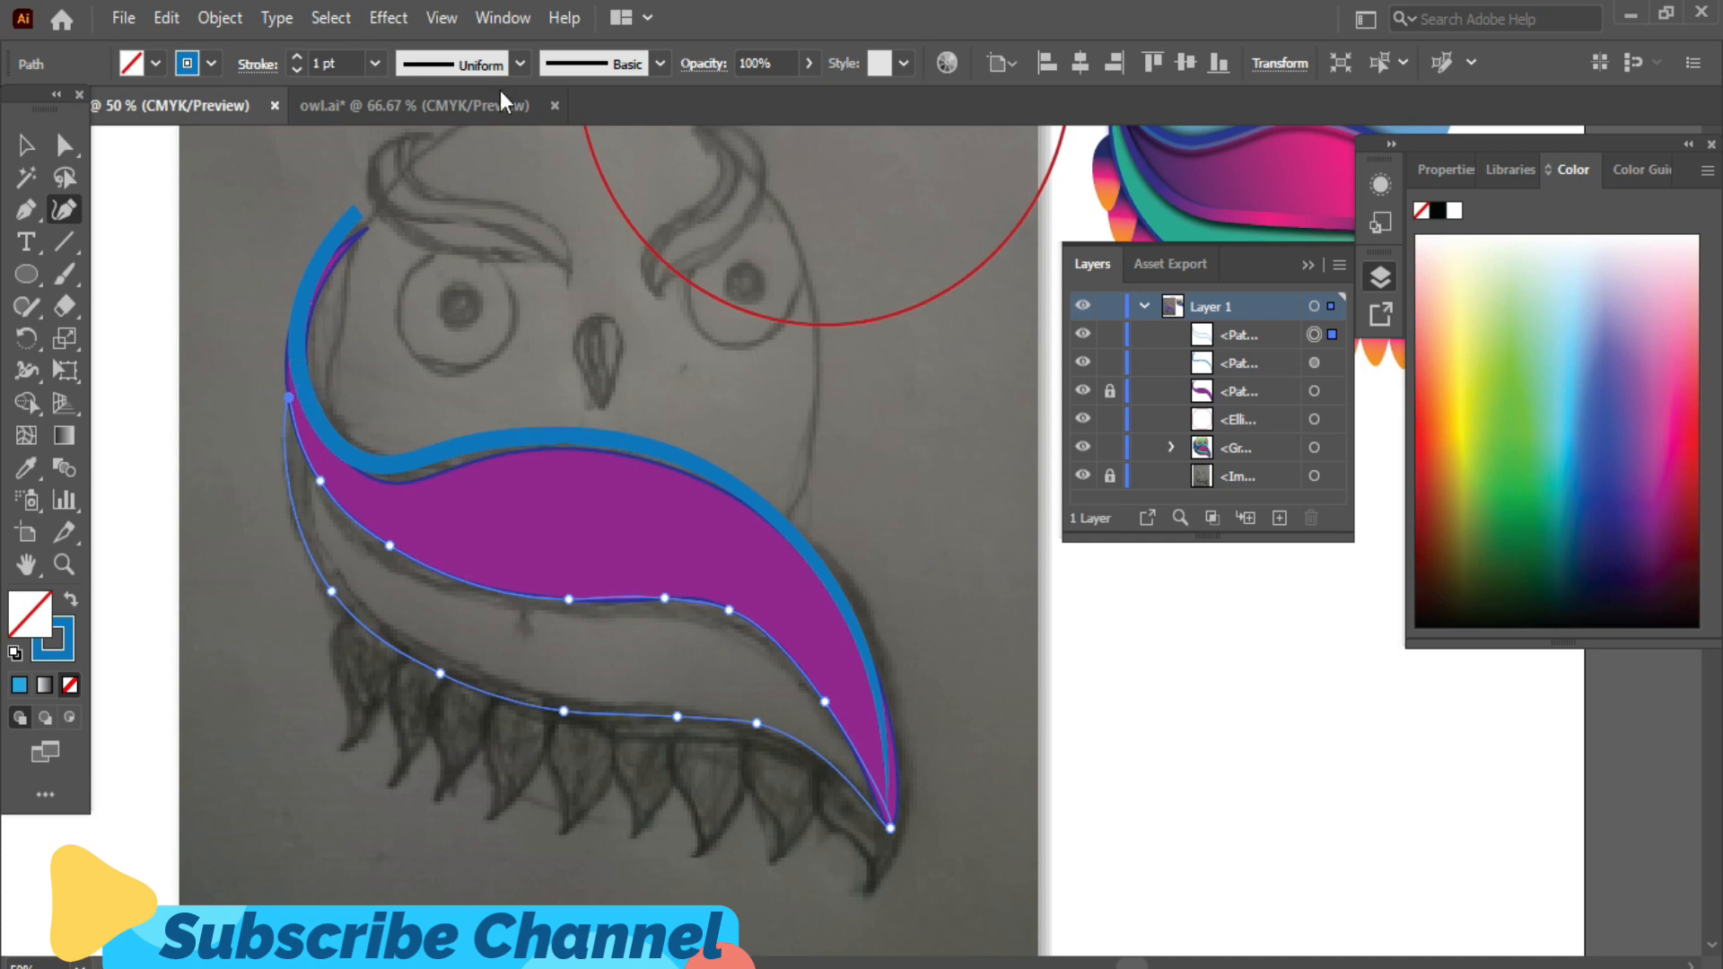
- Fill the closed lower wing band with light green and give it a dark blue stroke
click(156, 63)
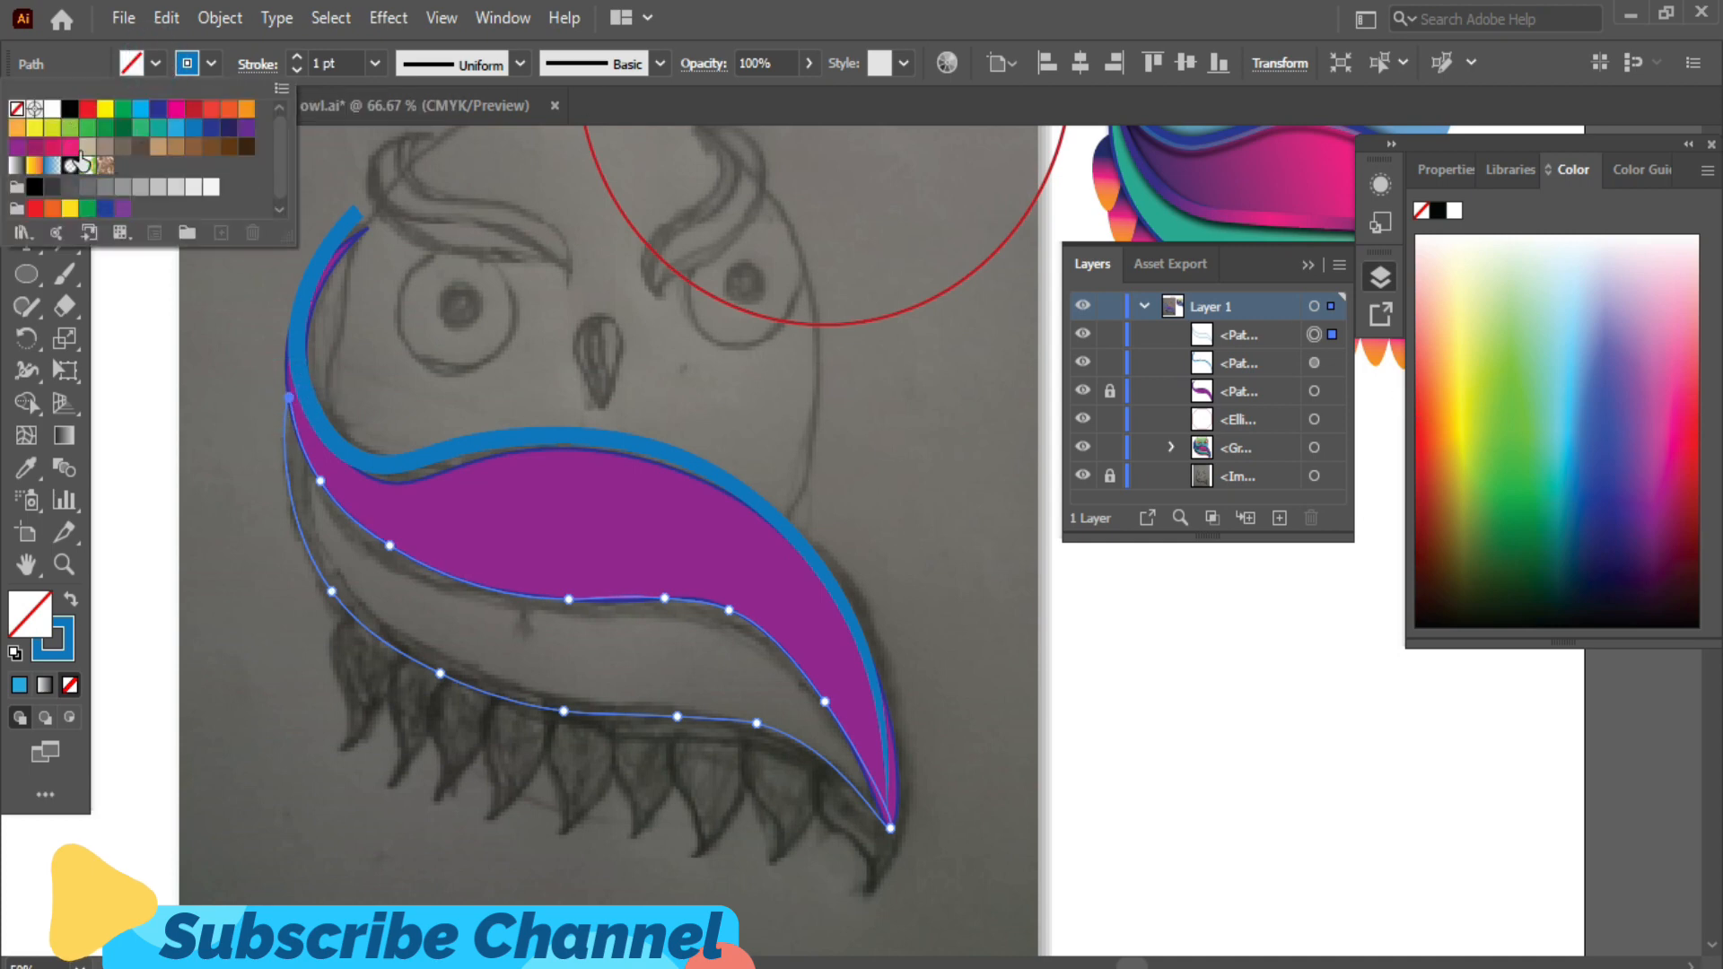
click(69, 129)
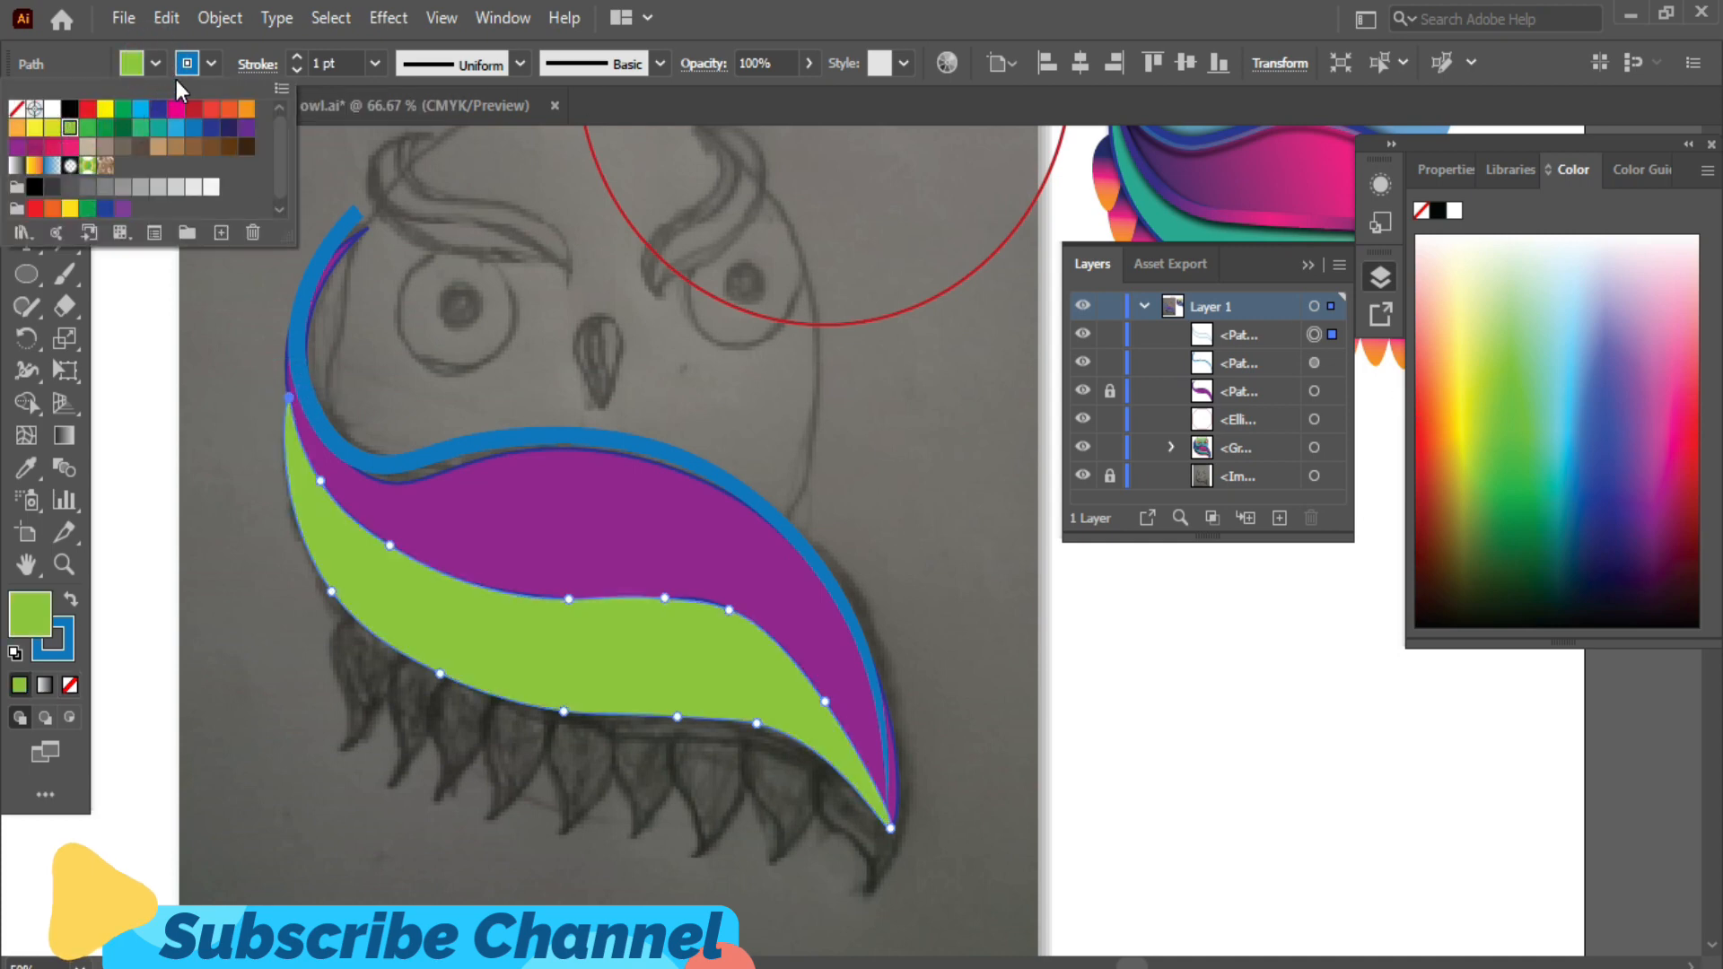
click(157, 109)
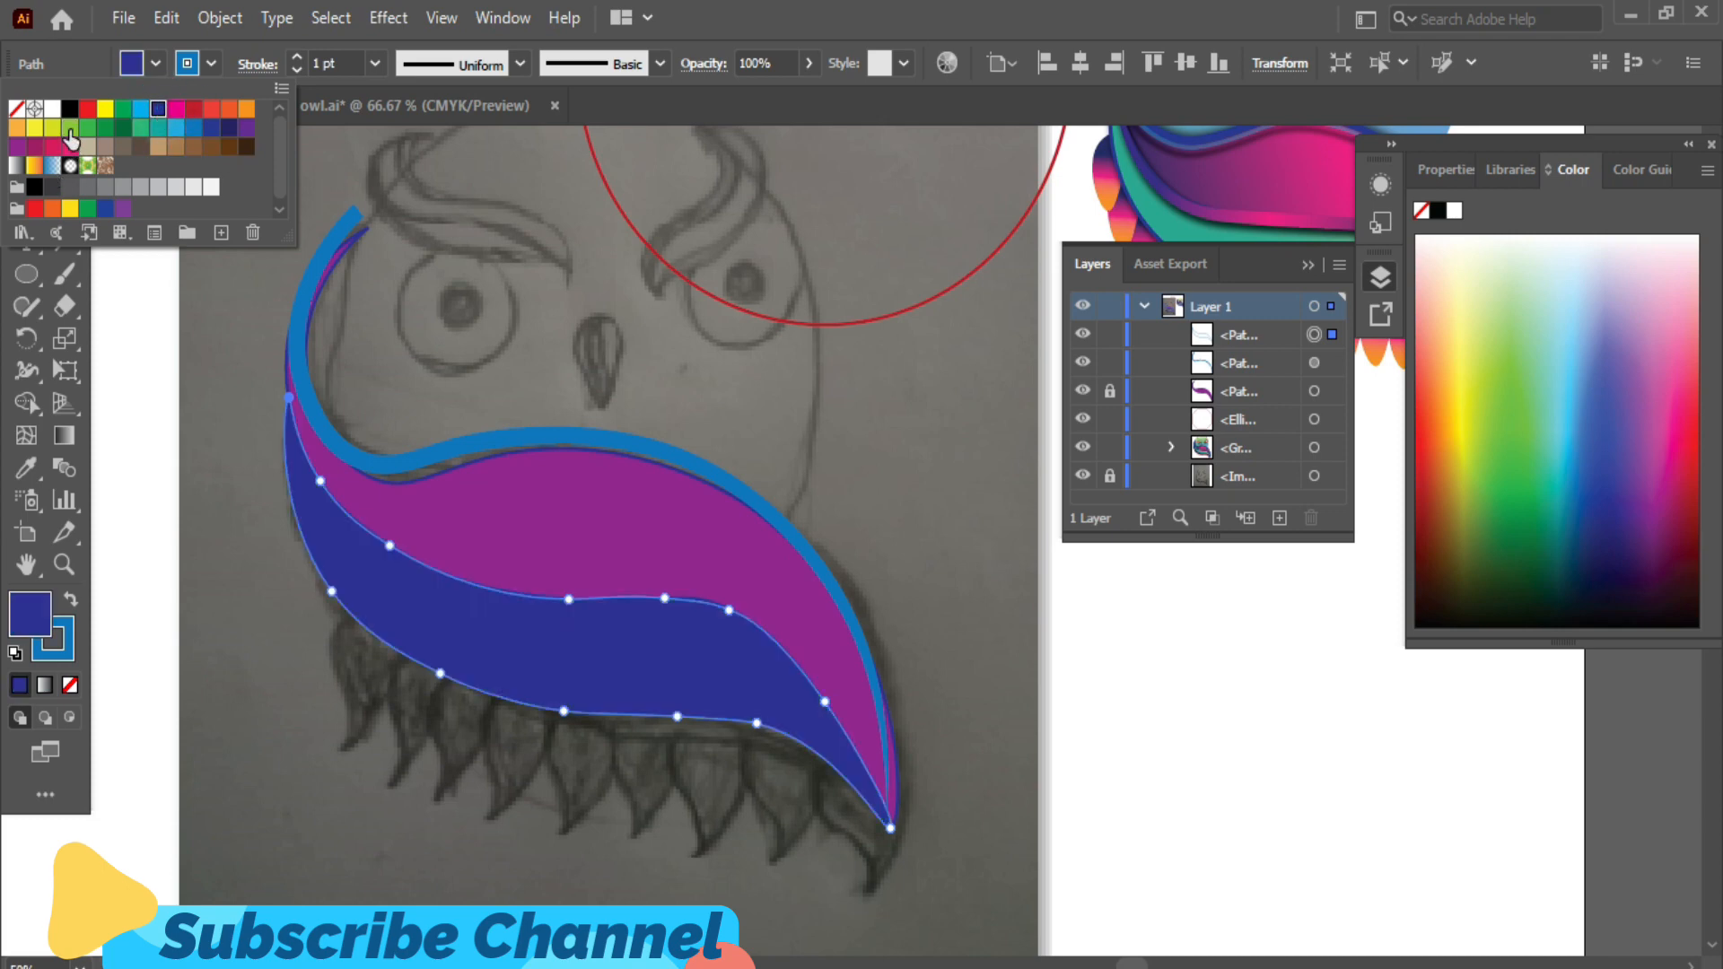
click(70, 129)
click(211, 63)
click(173, 129)
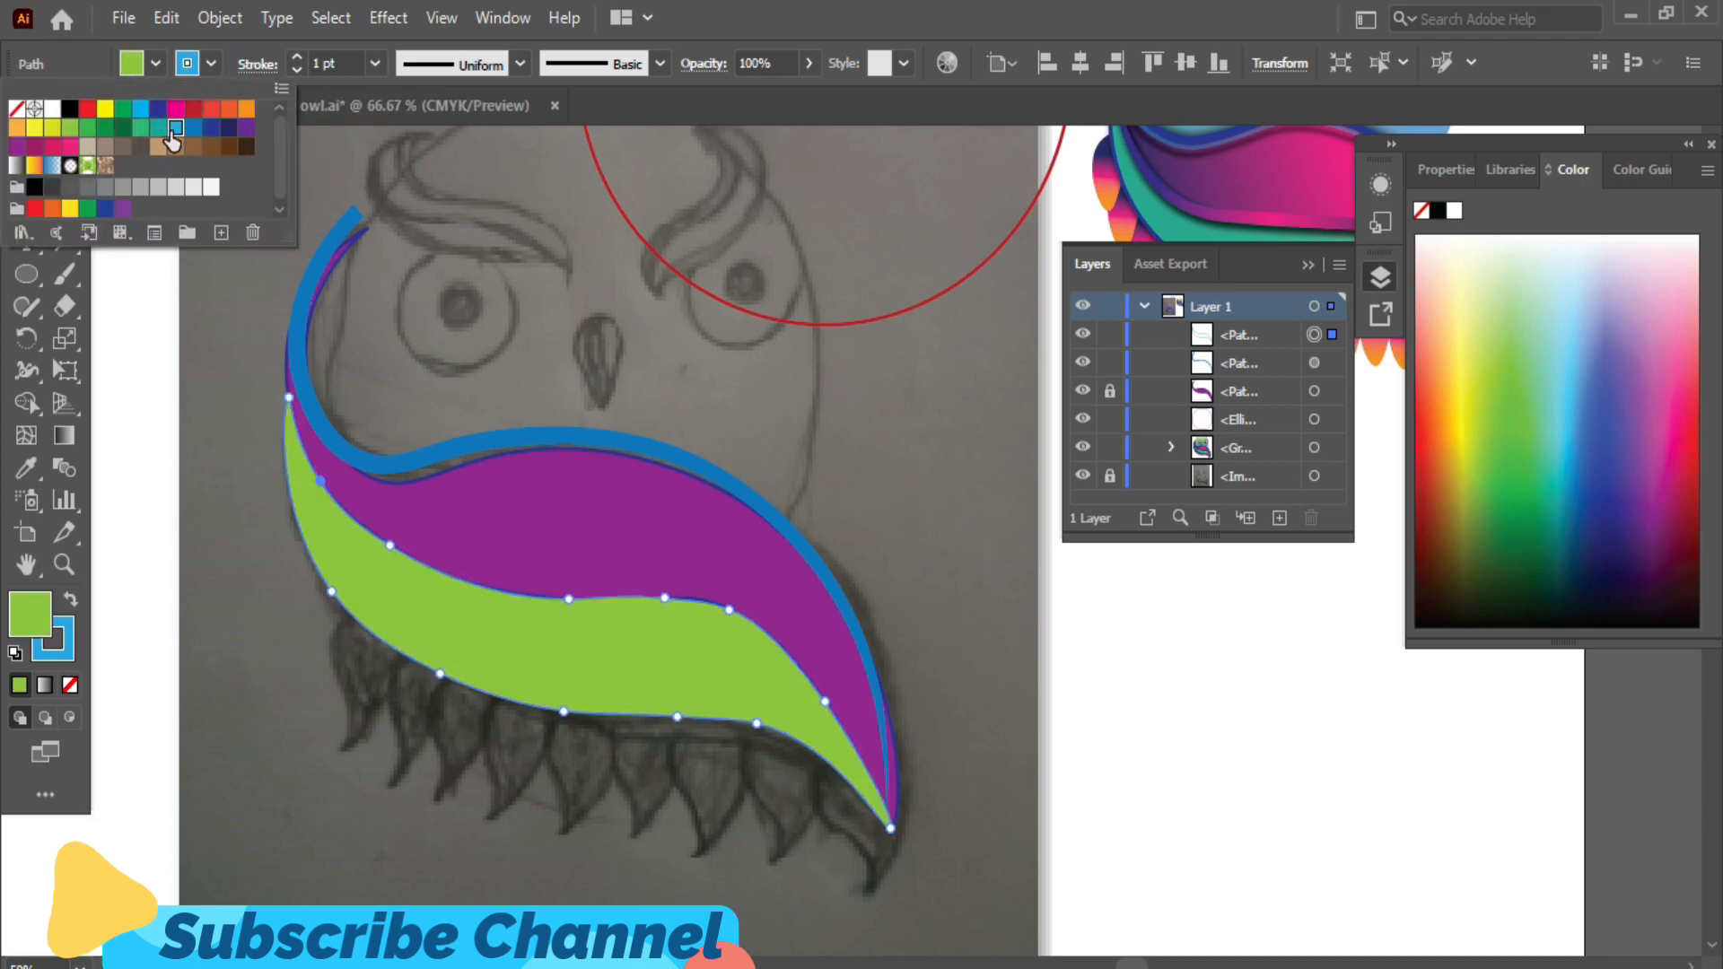
click(209, 130)
click(151, 339)
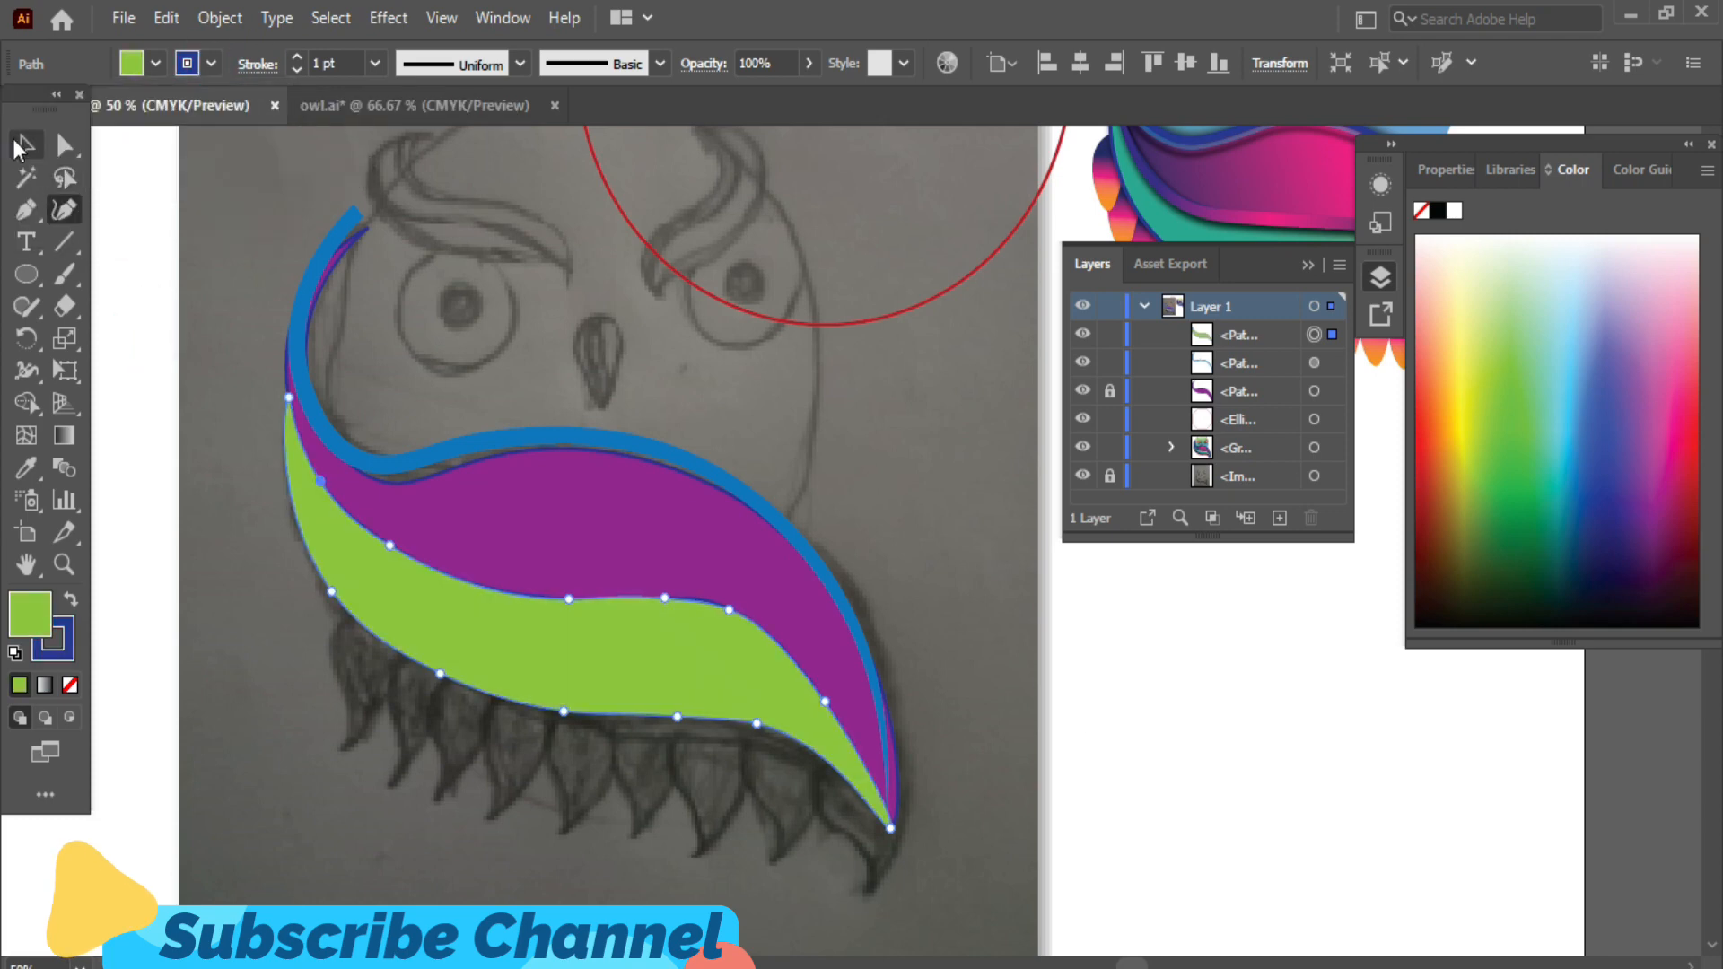
- Select the green wing band and lock its path in the layer list
click(1261, 800)
click(700, 698)
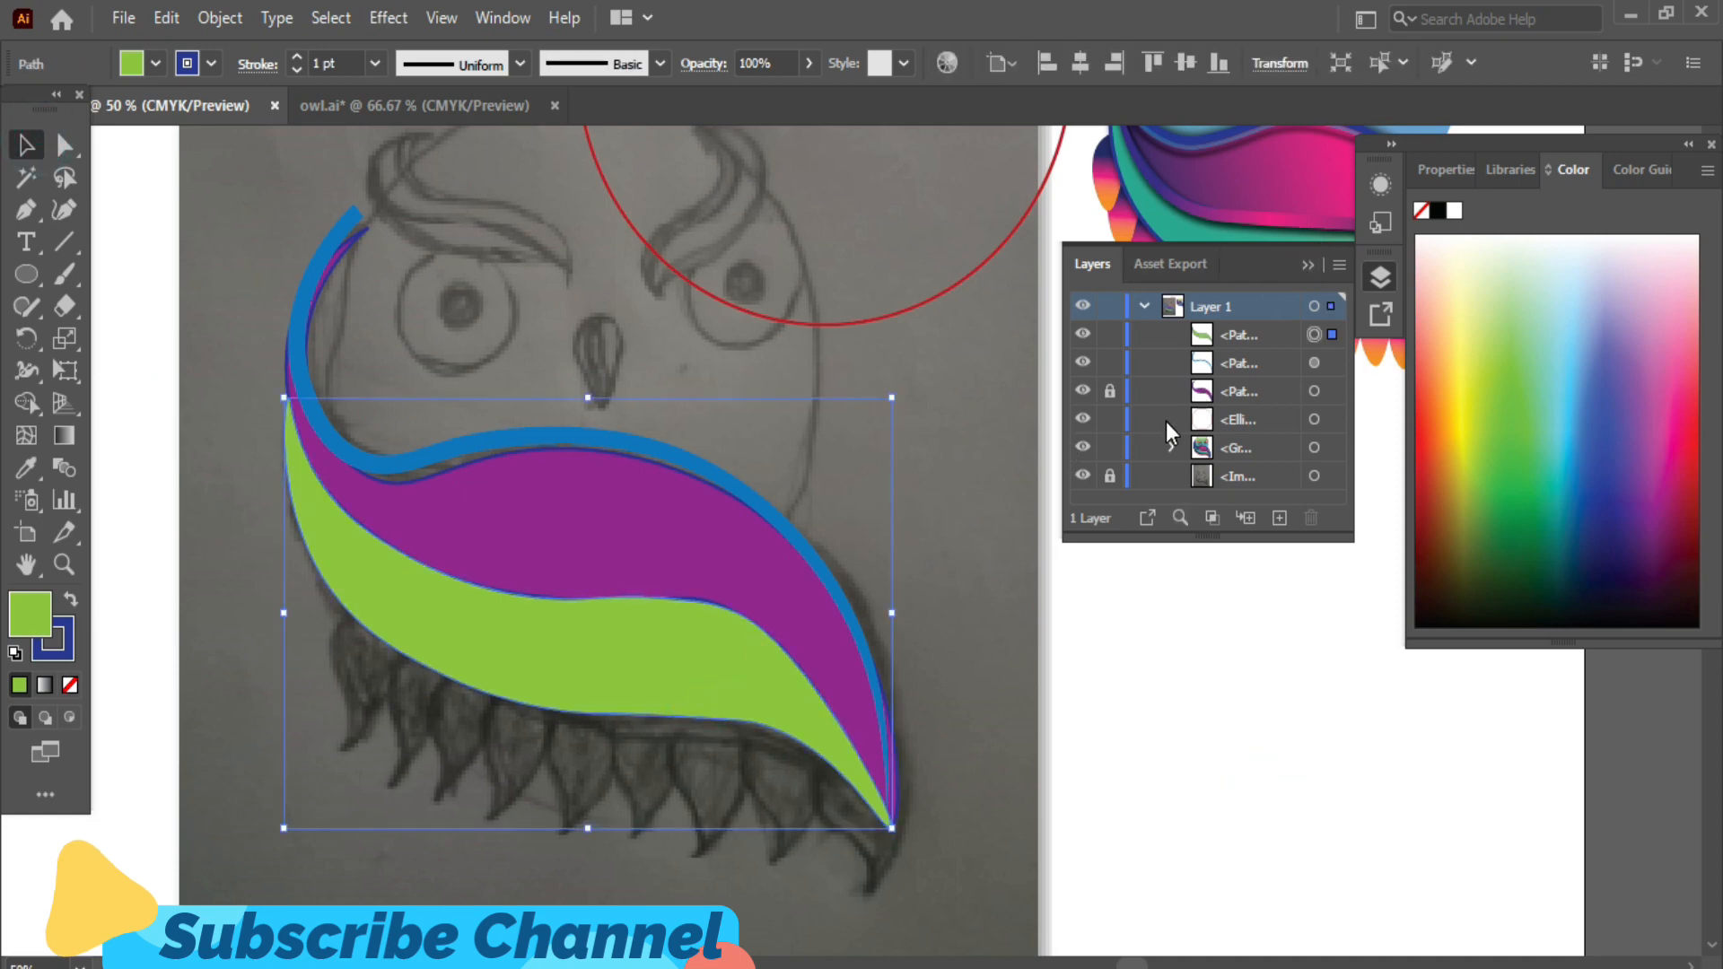
click(1110, 334)
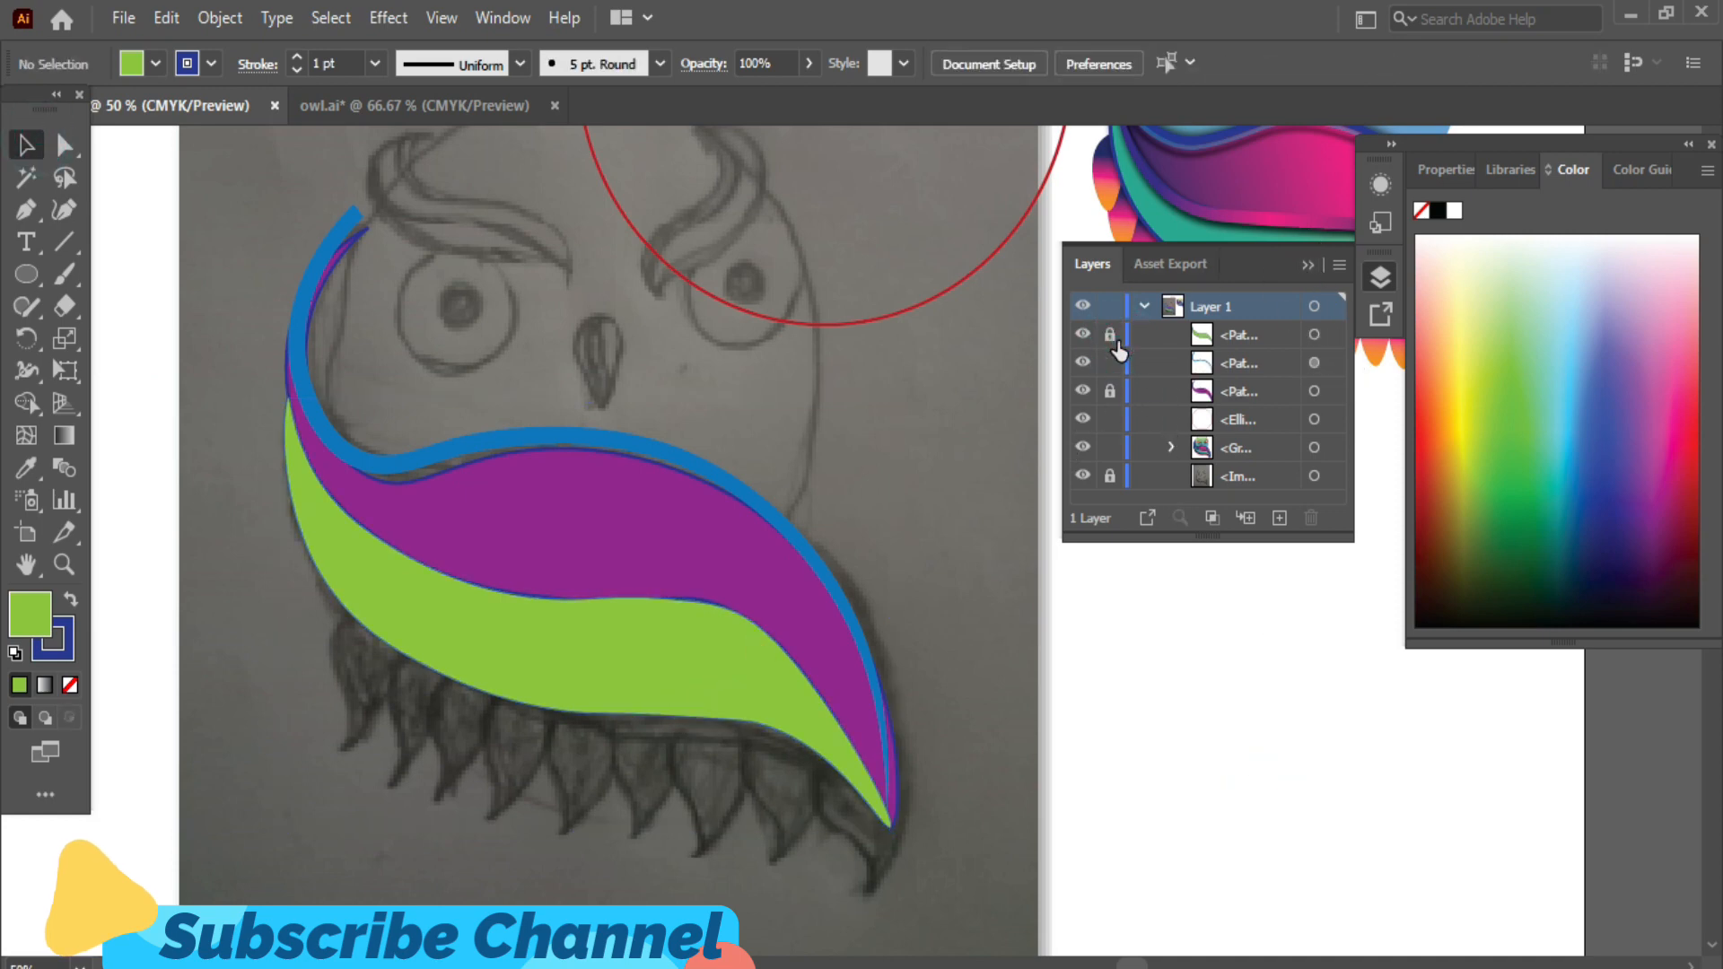
- Trace an open curve with the Curvature tool along the seam between the purple and green shapes, ending at the wing tip
click(63, 209)
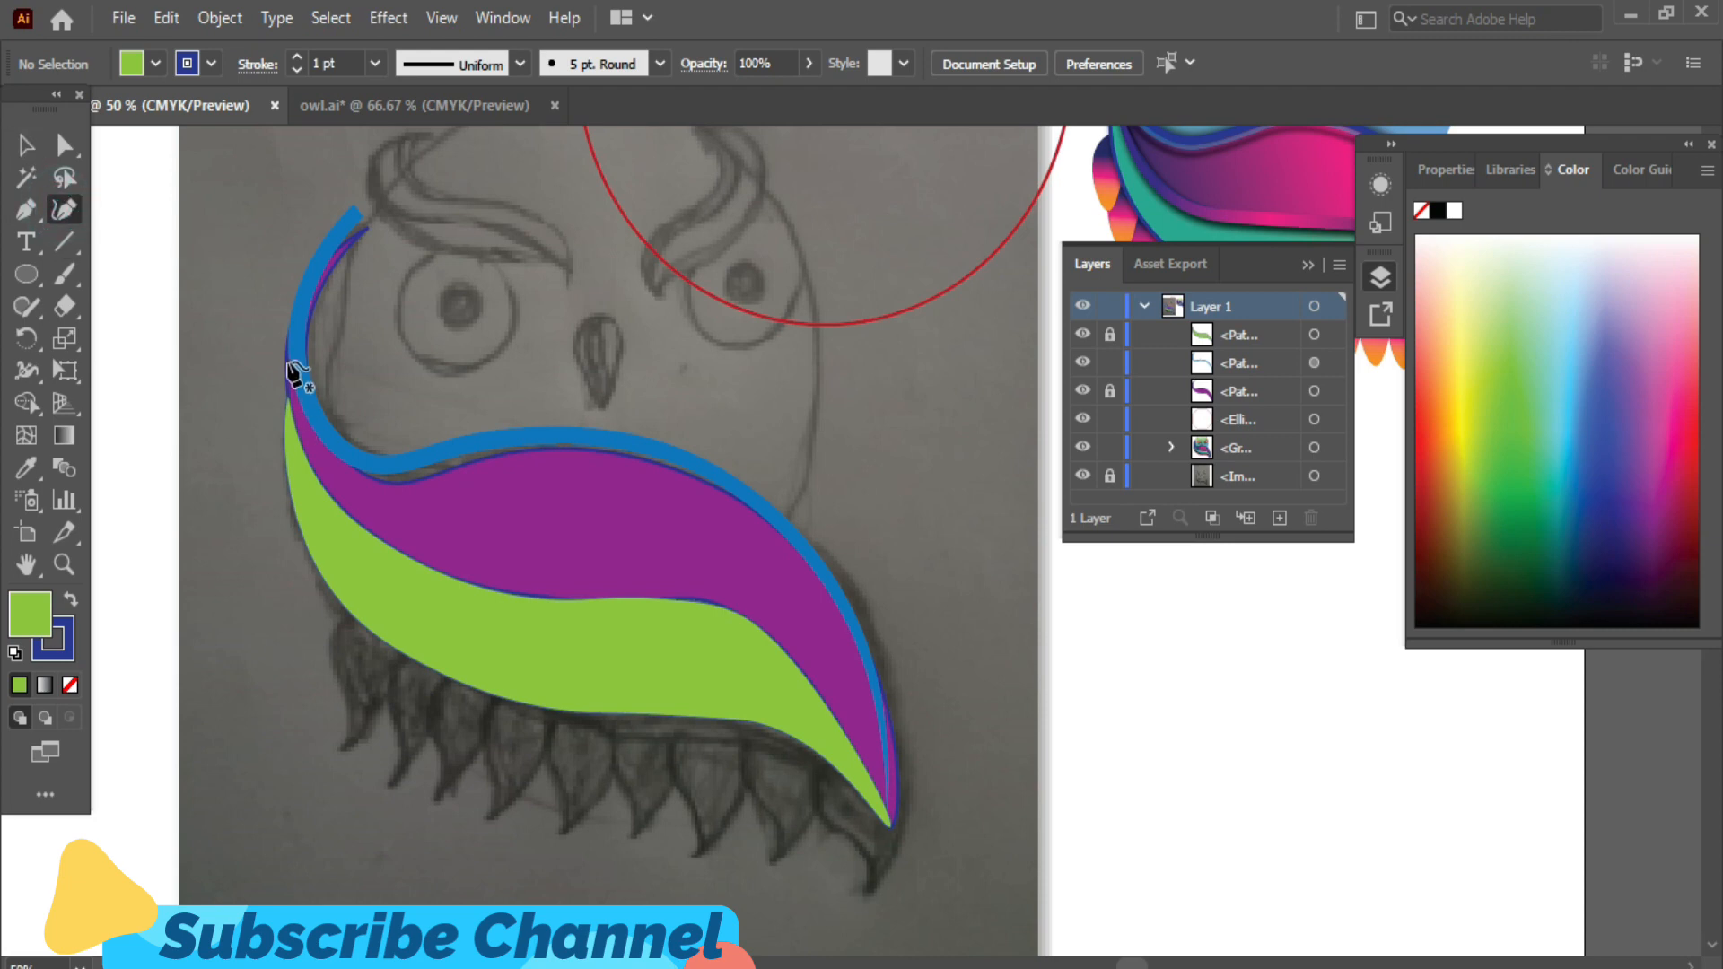
click(285, 358)
click(349, 515)
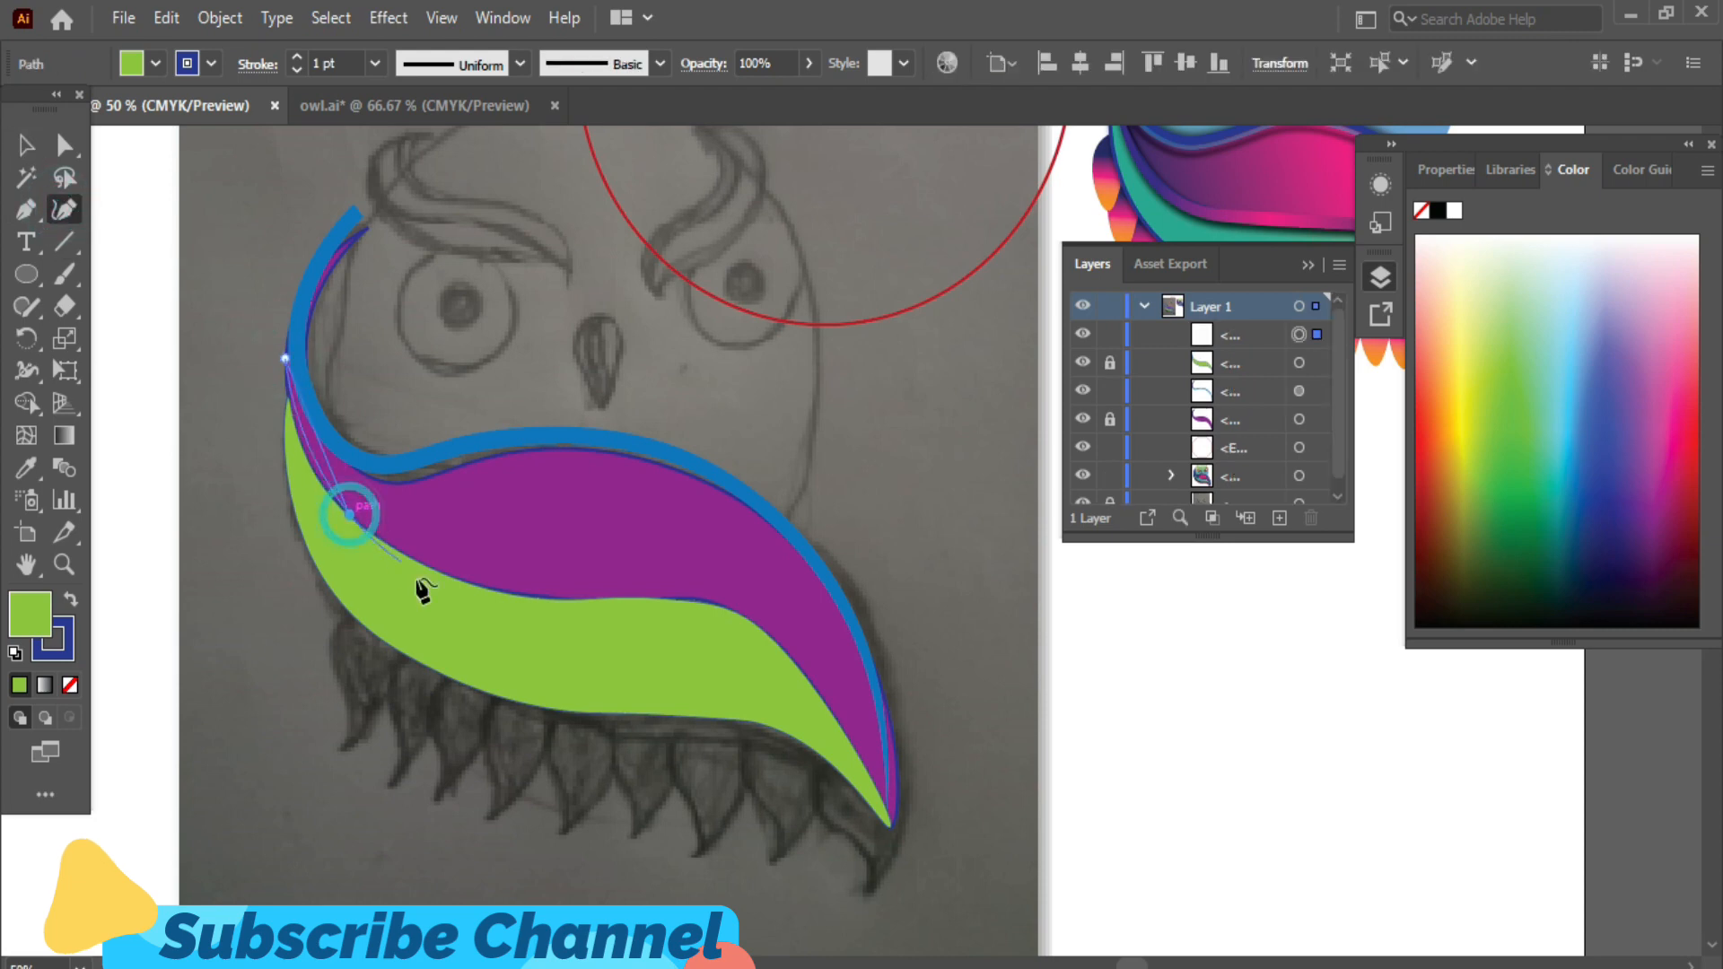
click(477, 586)
click(585, 598)
click(679, 598)
click(762, 628)
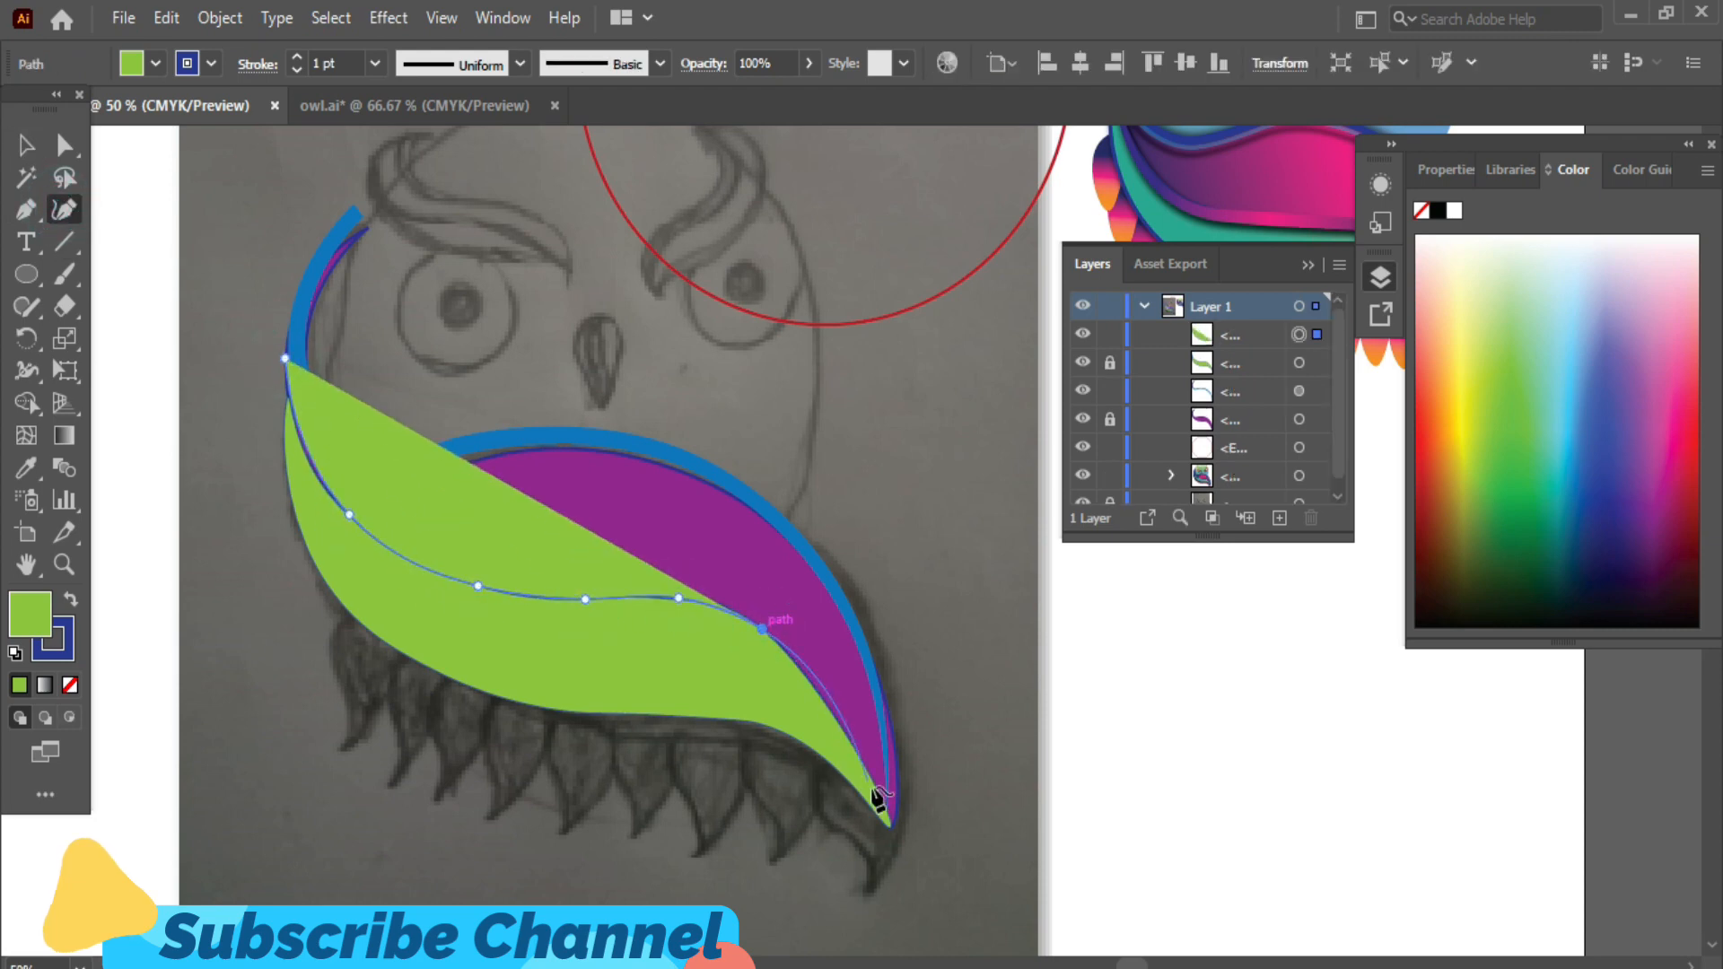
click(895, 826)
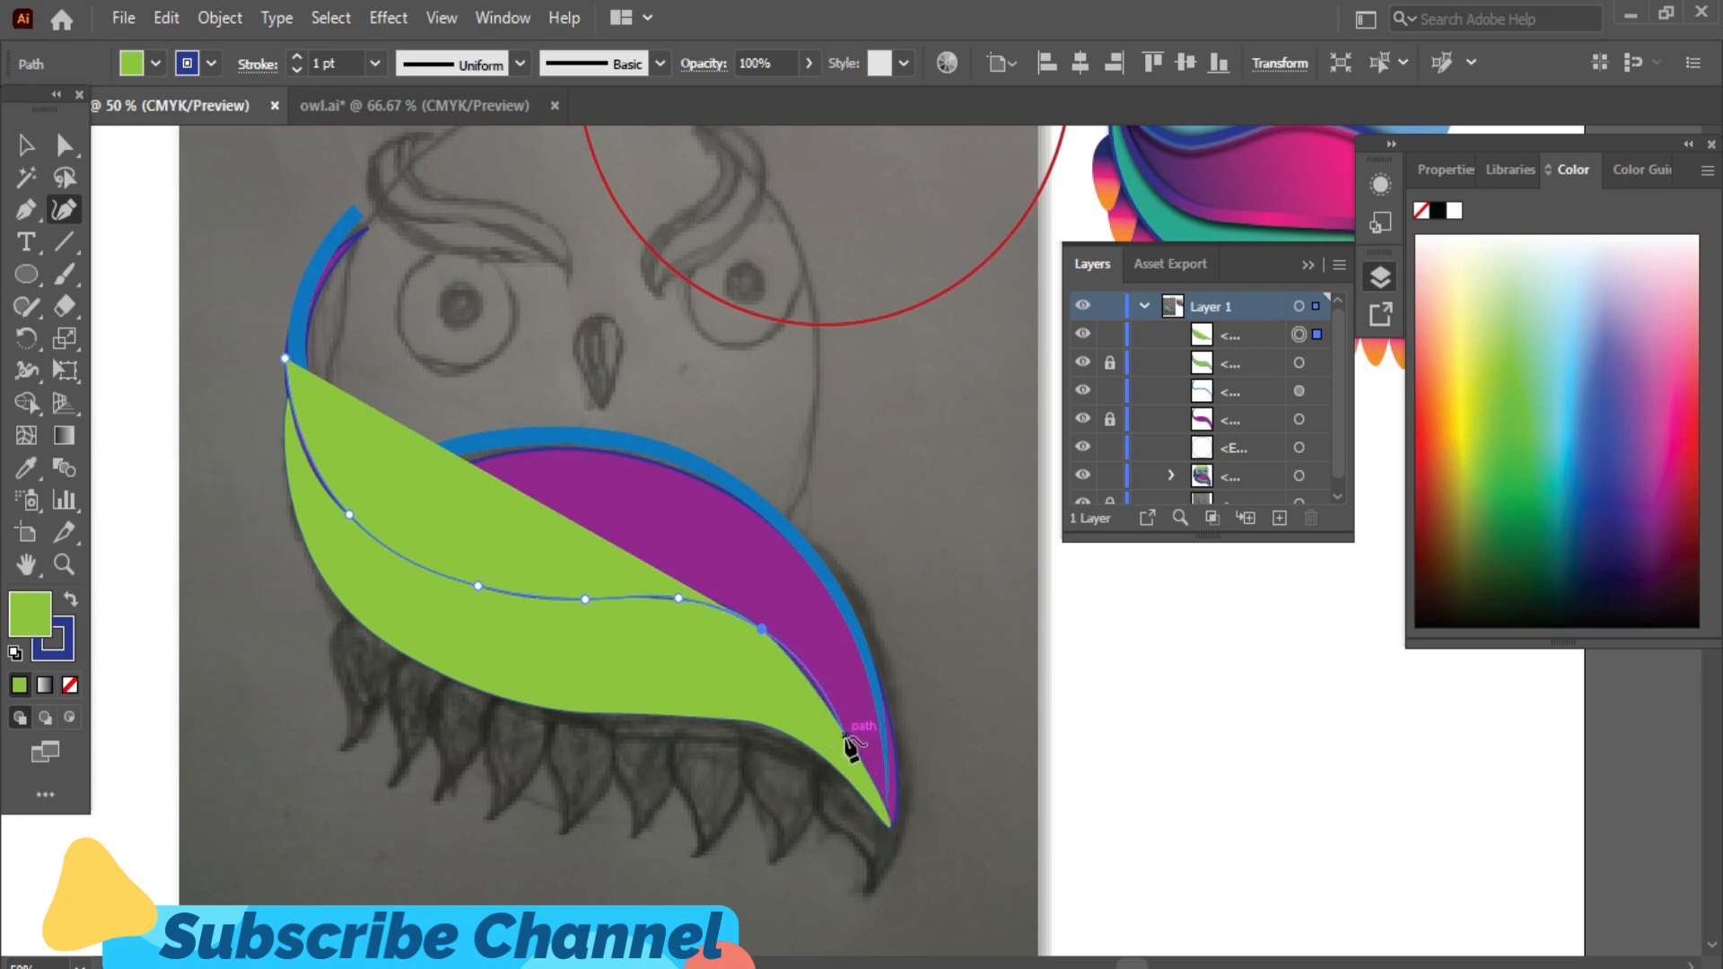
click(847, 737)
click(893, 823)
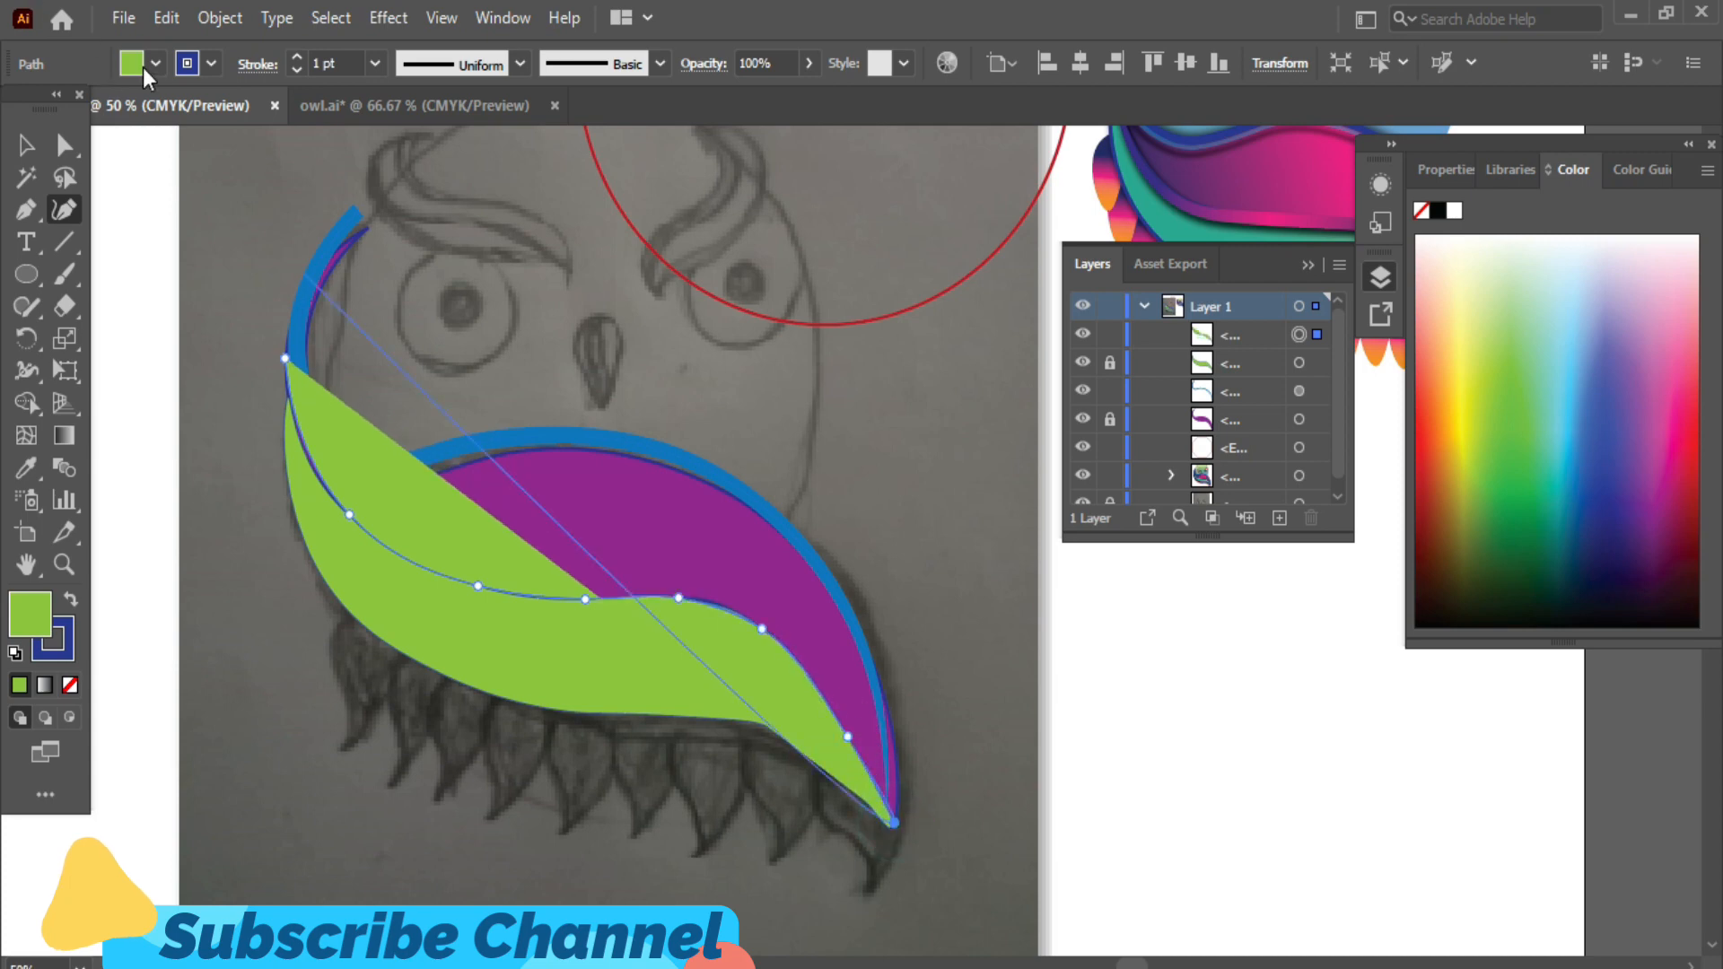
- Remove the seam curve's fill and set its stroke weight to 5 pt
click(155, 65)
click(16, 109)
click(289, 58)
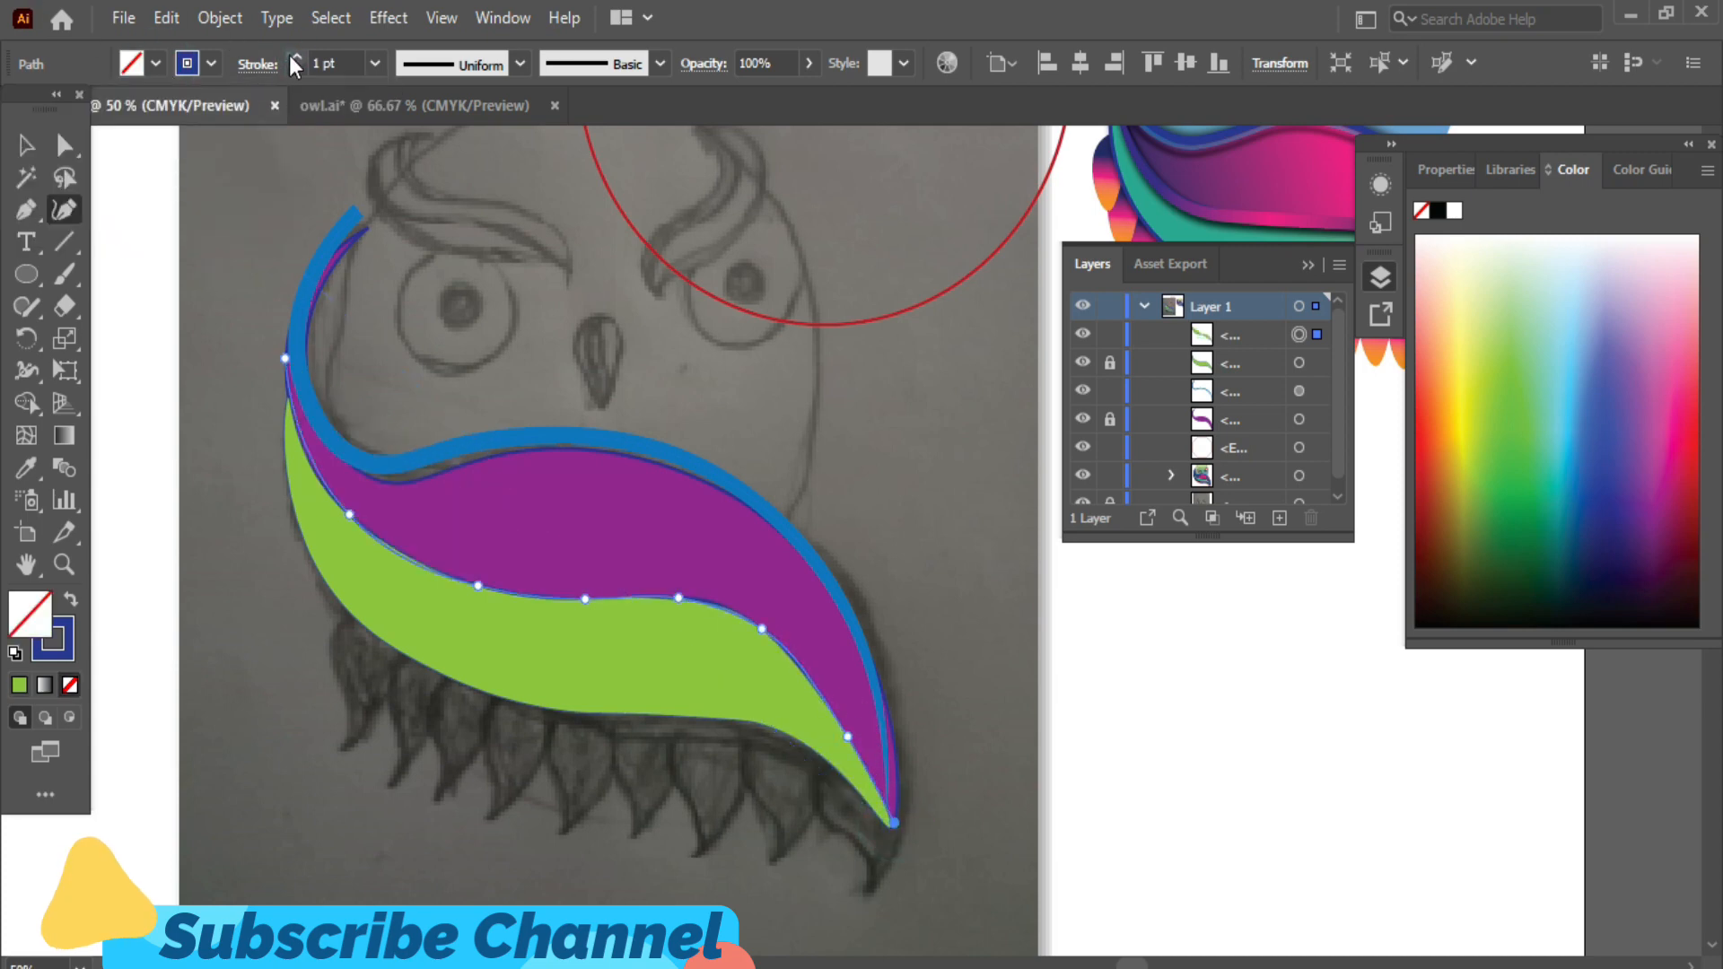
click(289, 57)
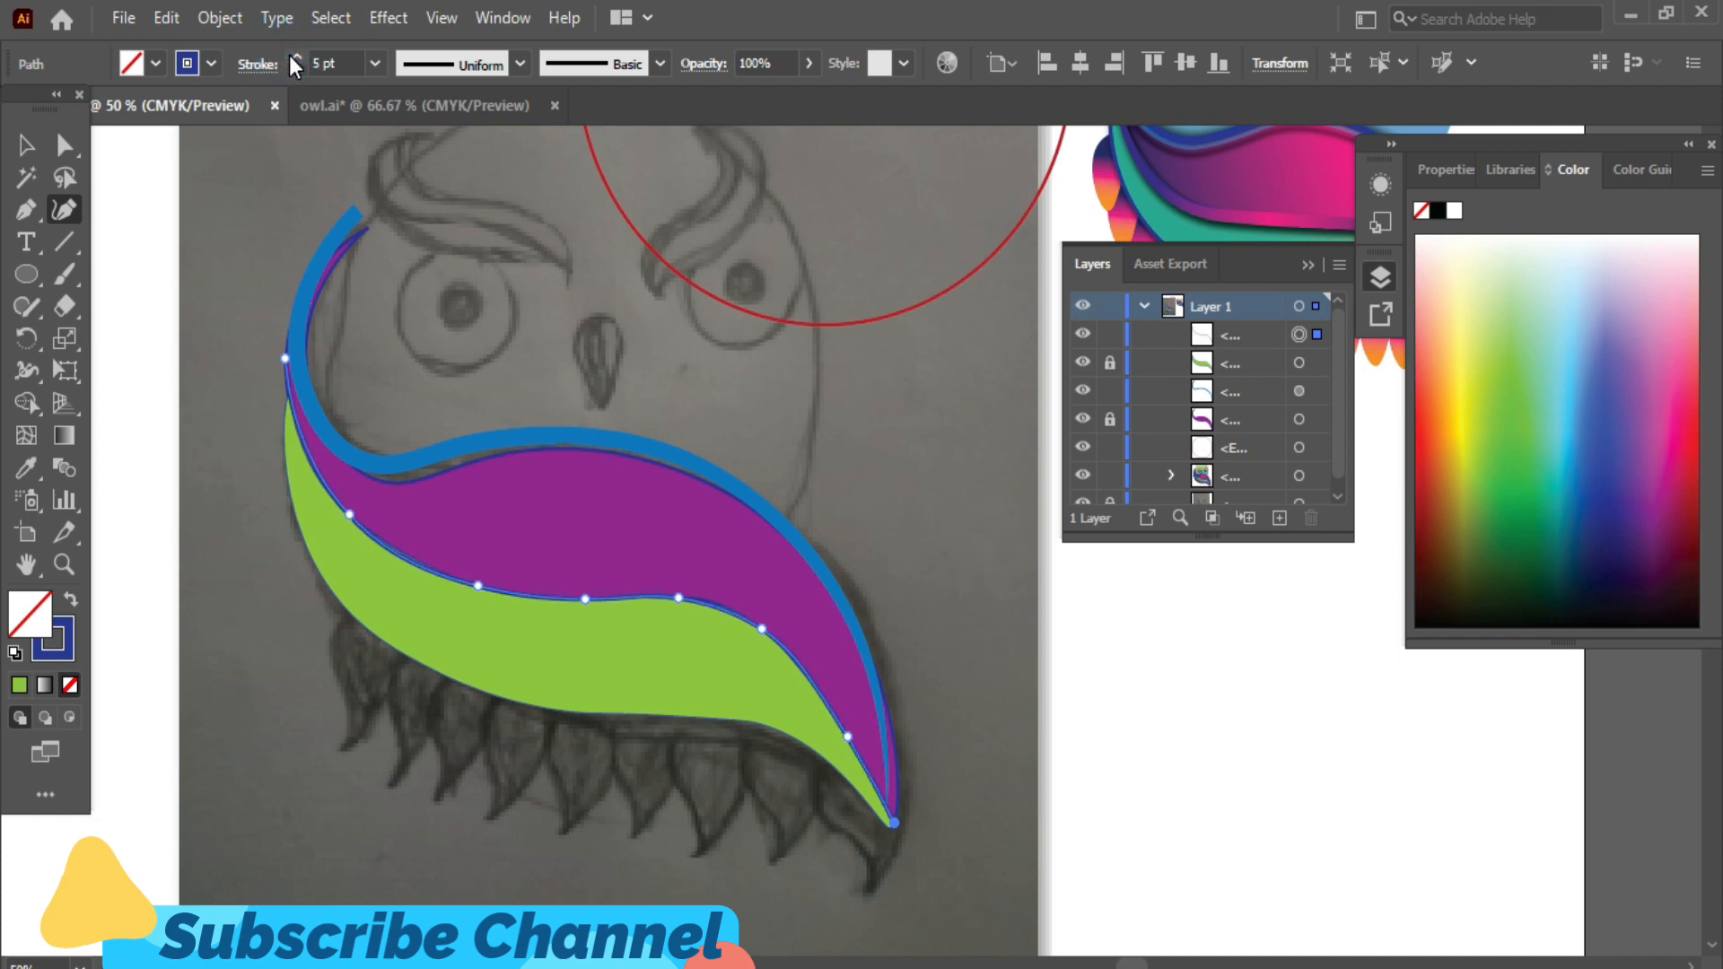
click(26, 144)
- Taper the seam curve's stroke to a point at both ends and make it about 13 pt wide mid-curve with the Width tool
click(27, 338)
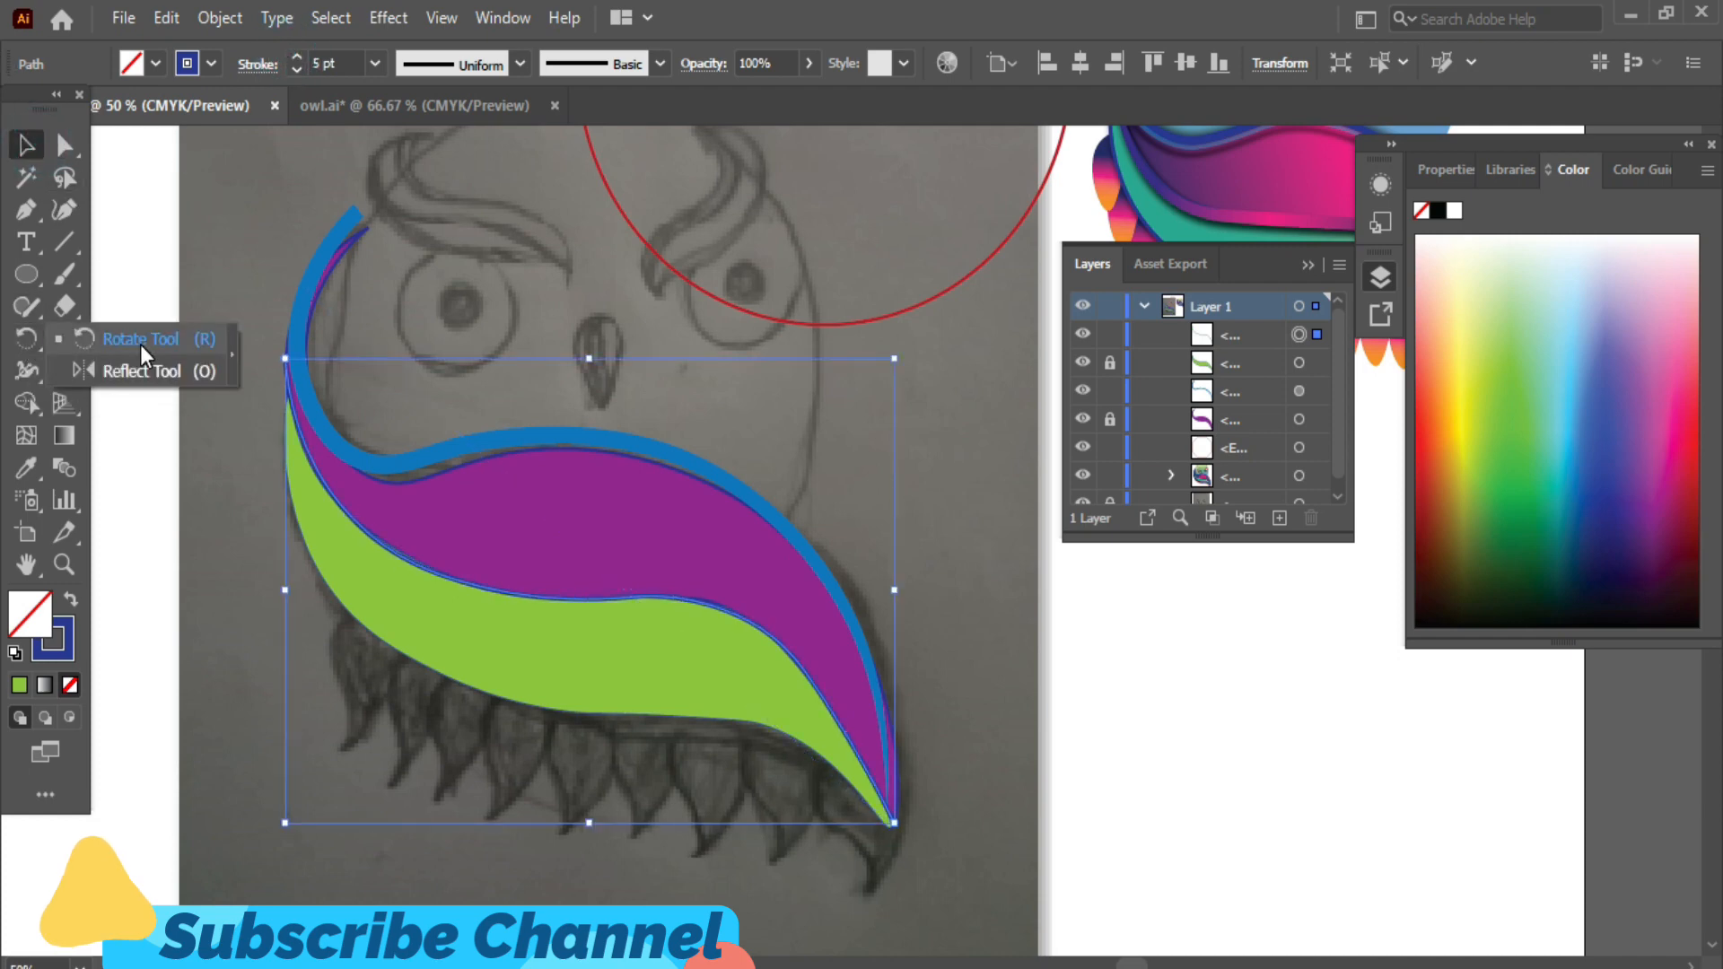
click(26, 370)
click(85, 374)
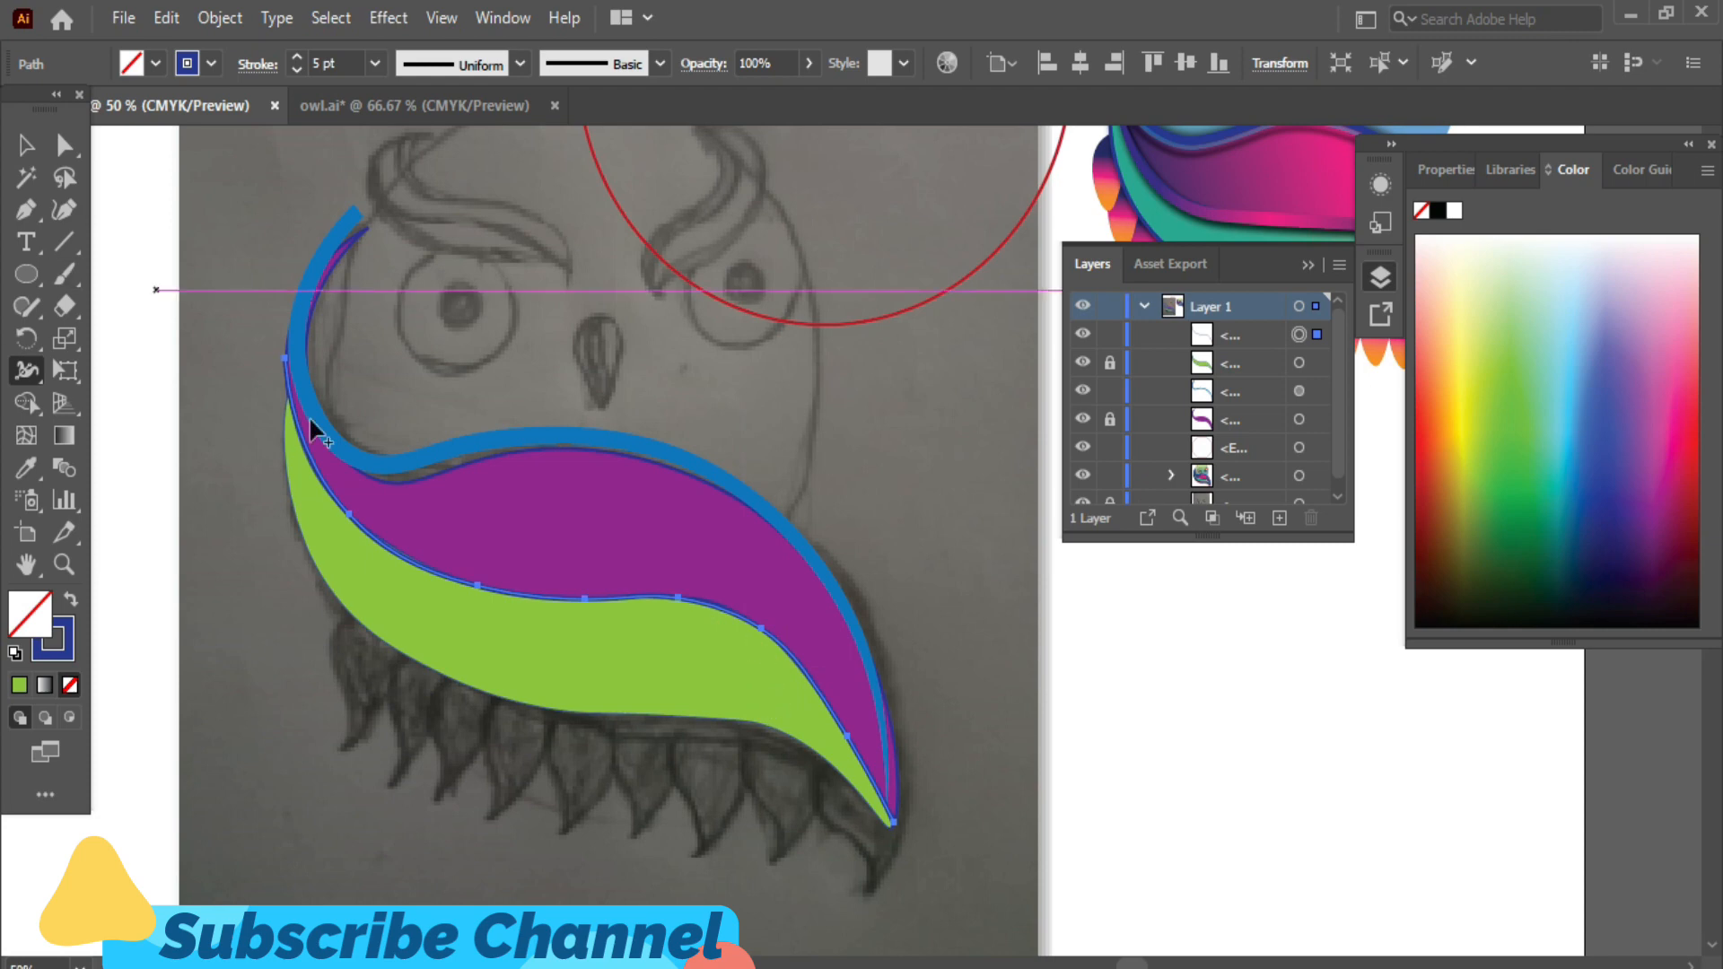
drag(285, 355, 293, 362)
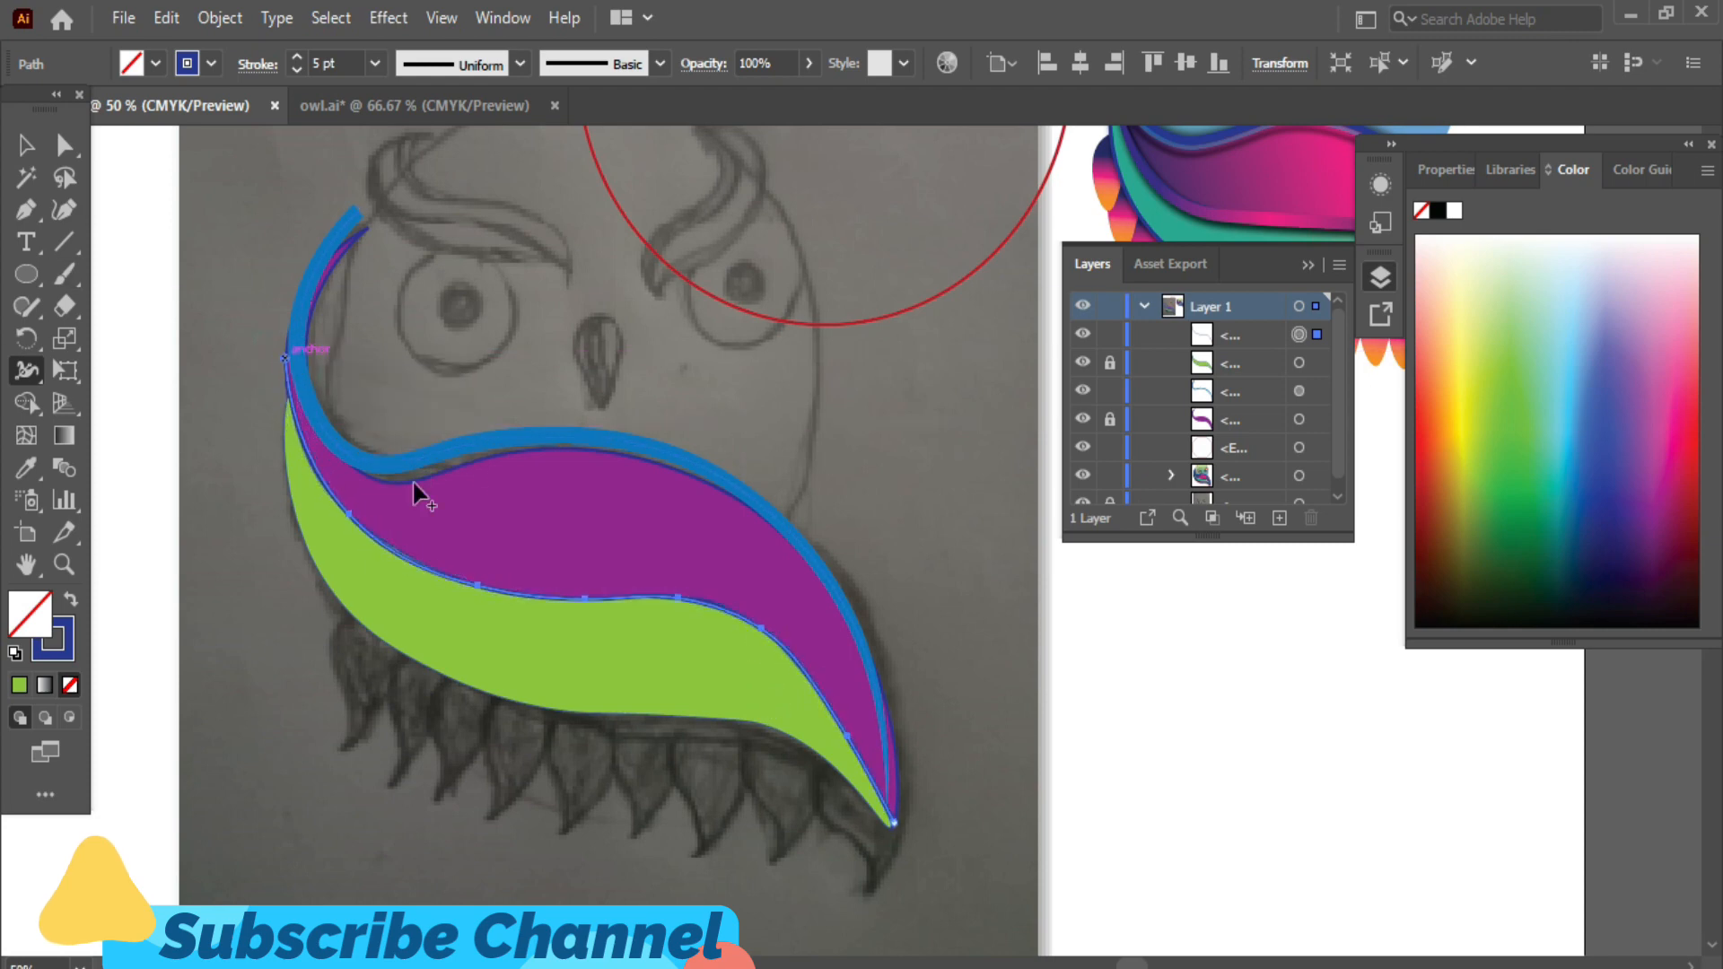
drag(674, 592, 696, 645)
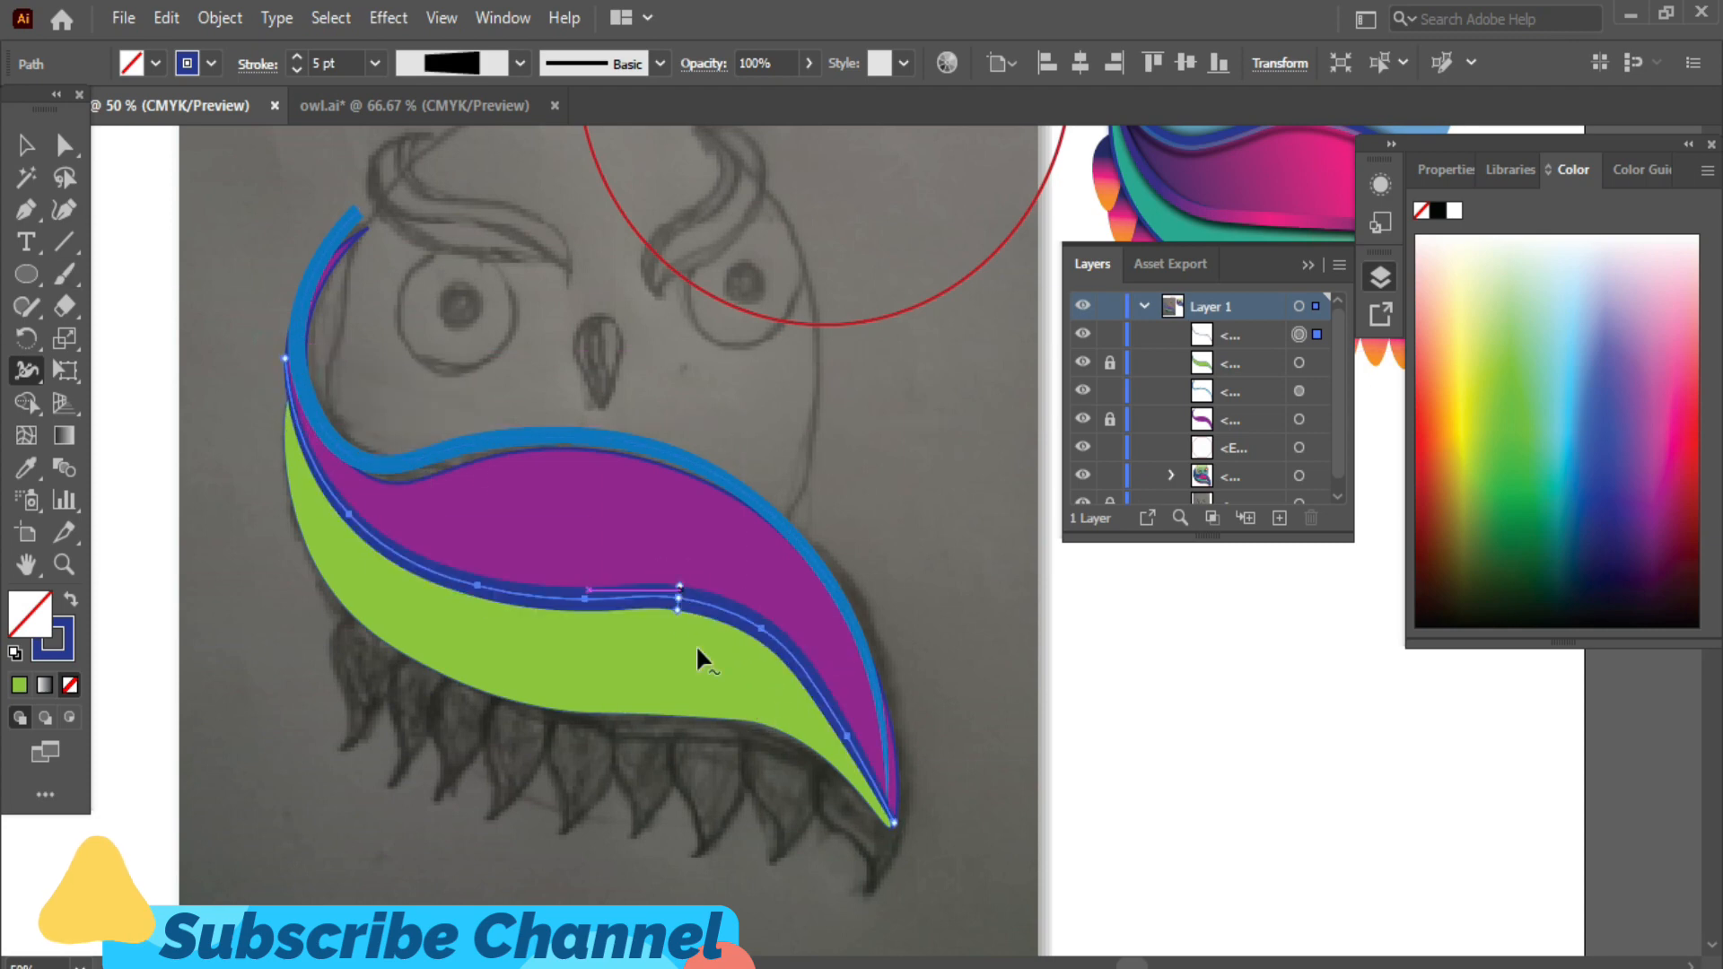
click(679, 586)
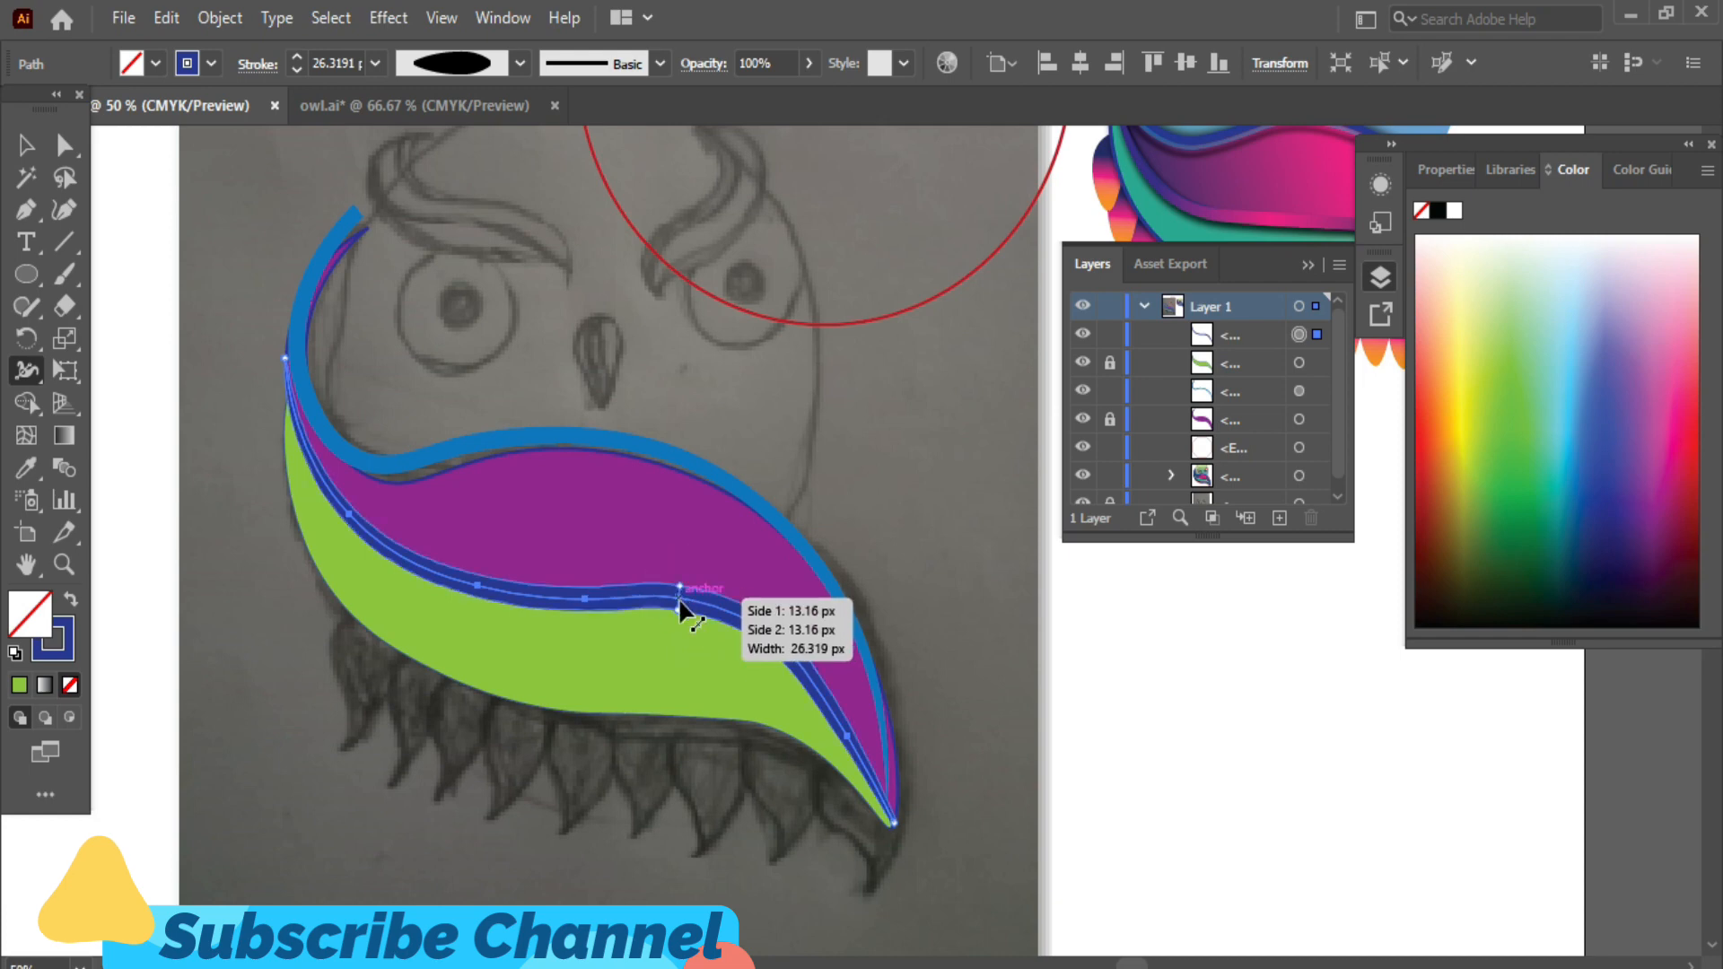
drag(677, 608, 682, 594)
click(679, 584)
click(30, 146)
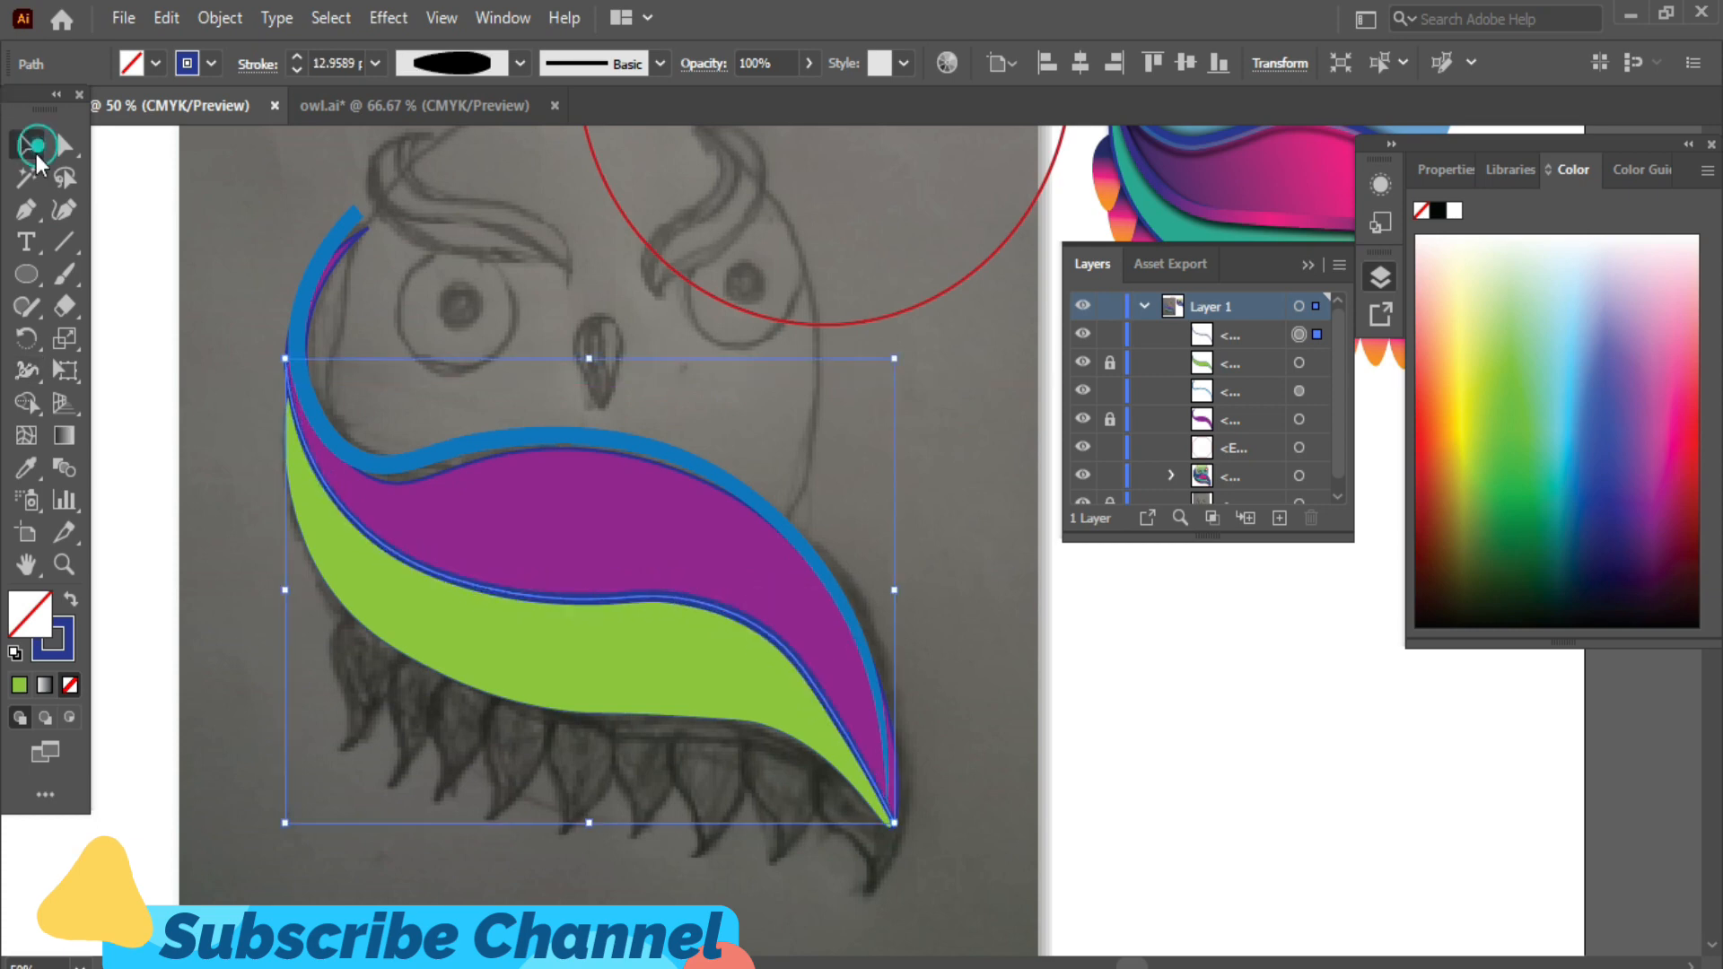
click(974, 561)
- Move the light blue curve's lower end anchor onto the wing tip and adjust the bend of its last segment
click(883, 812)
click(64, 145)
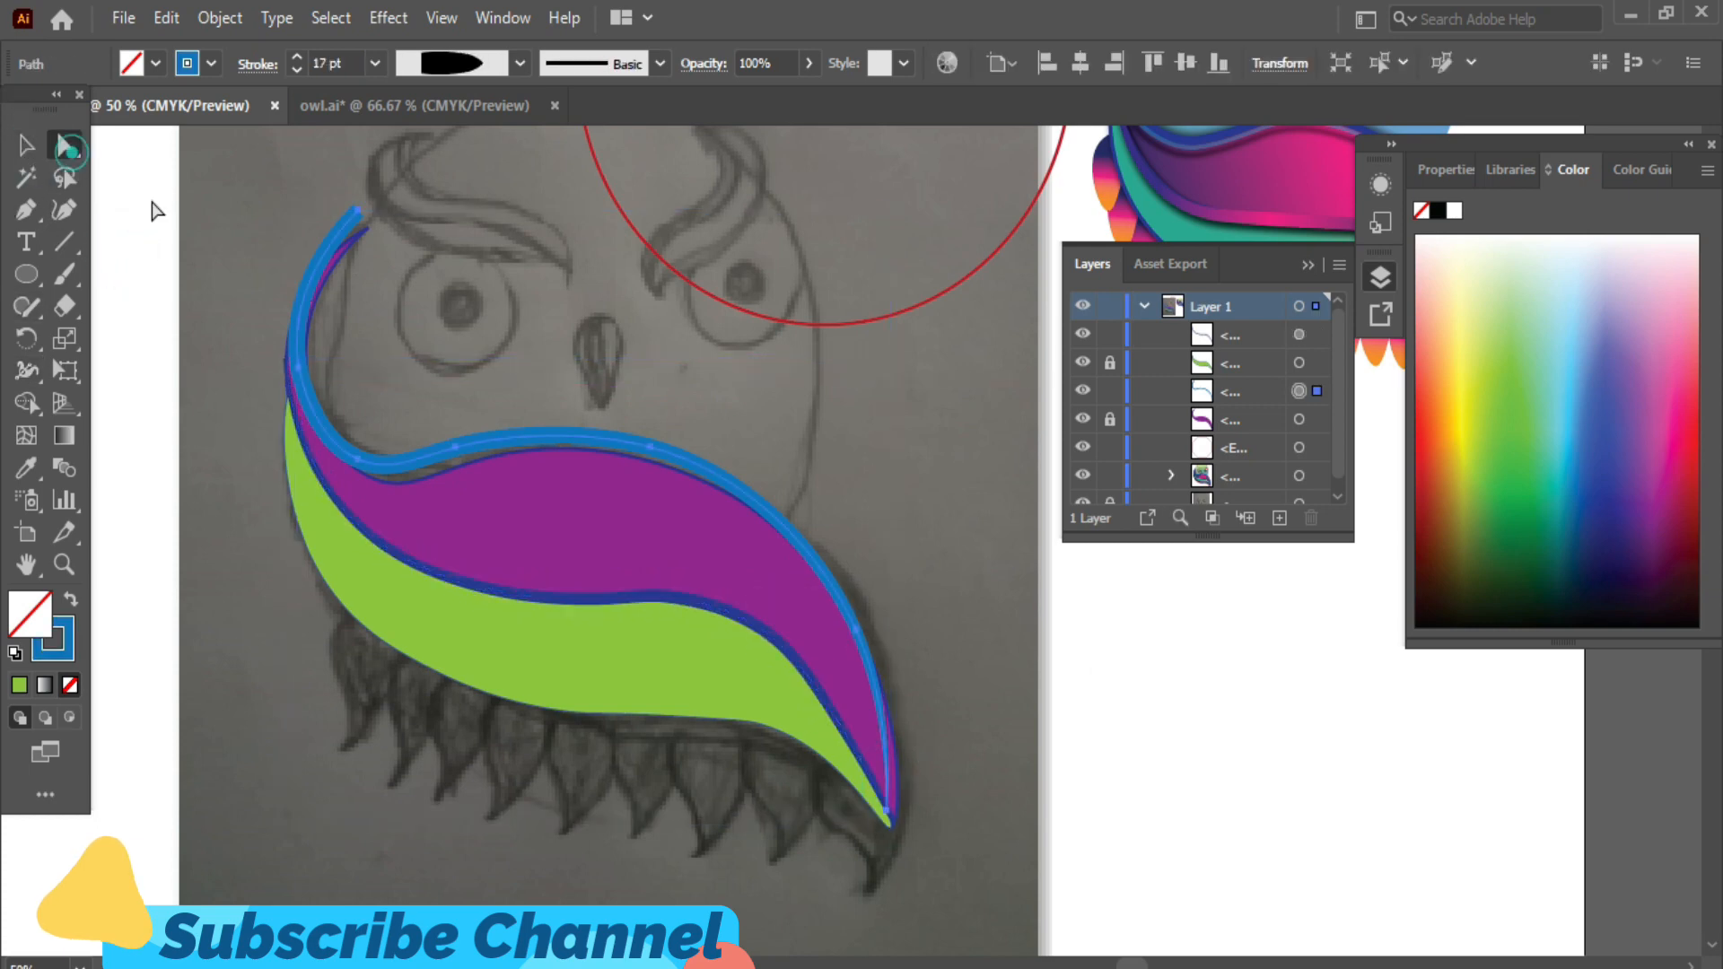
drag(893, 819, 894, 821)
drag(891, 700, 891, 689)
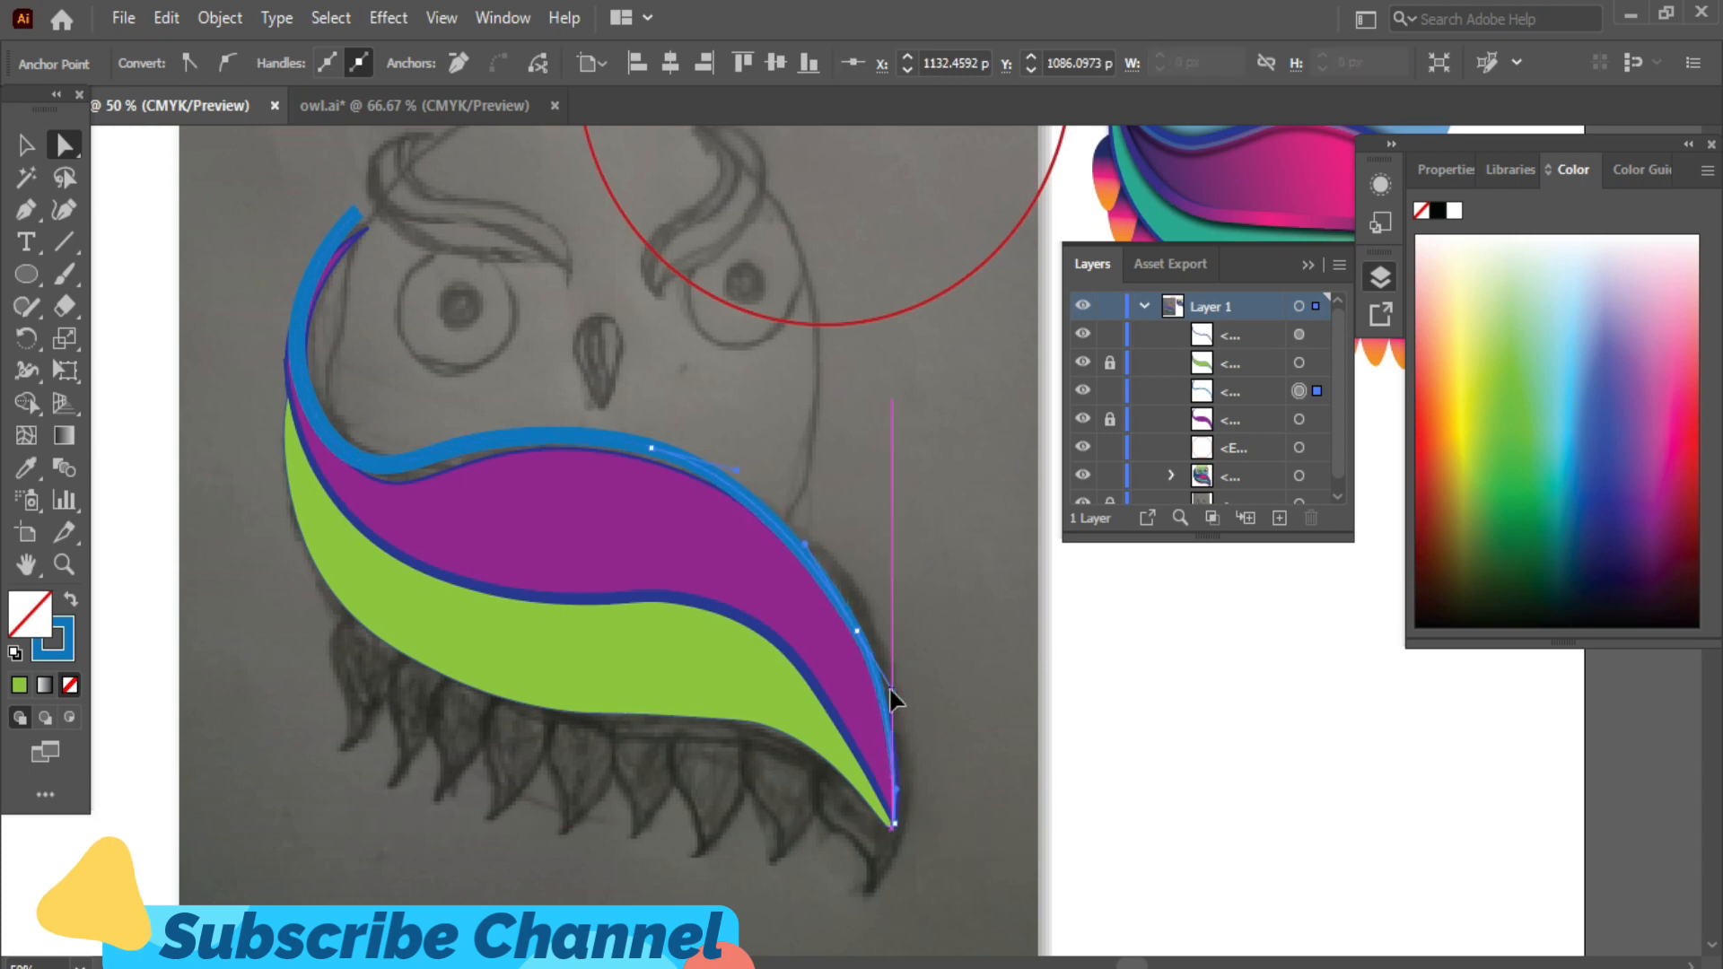
- Shift the whole light blue curve slightly down so it covers the purple shape's upper edge, and deselect it
click(26, 144)
drag(424, 468, 426, 474)
click(961, 843)
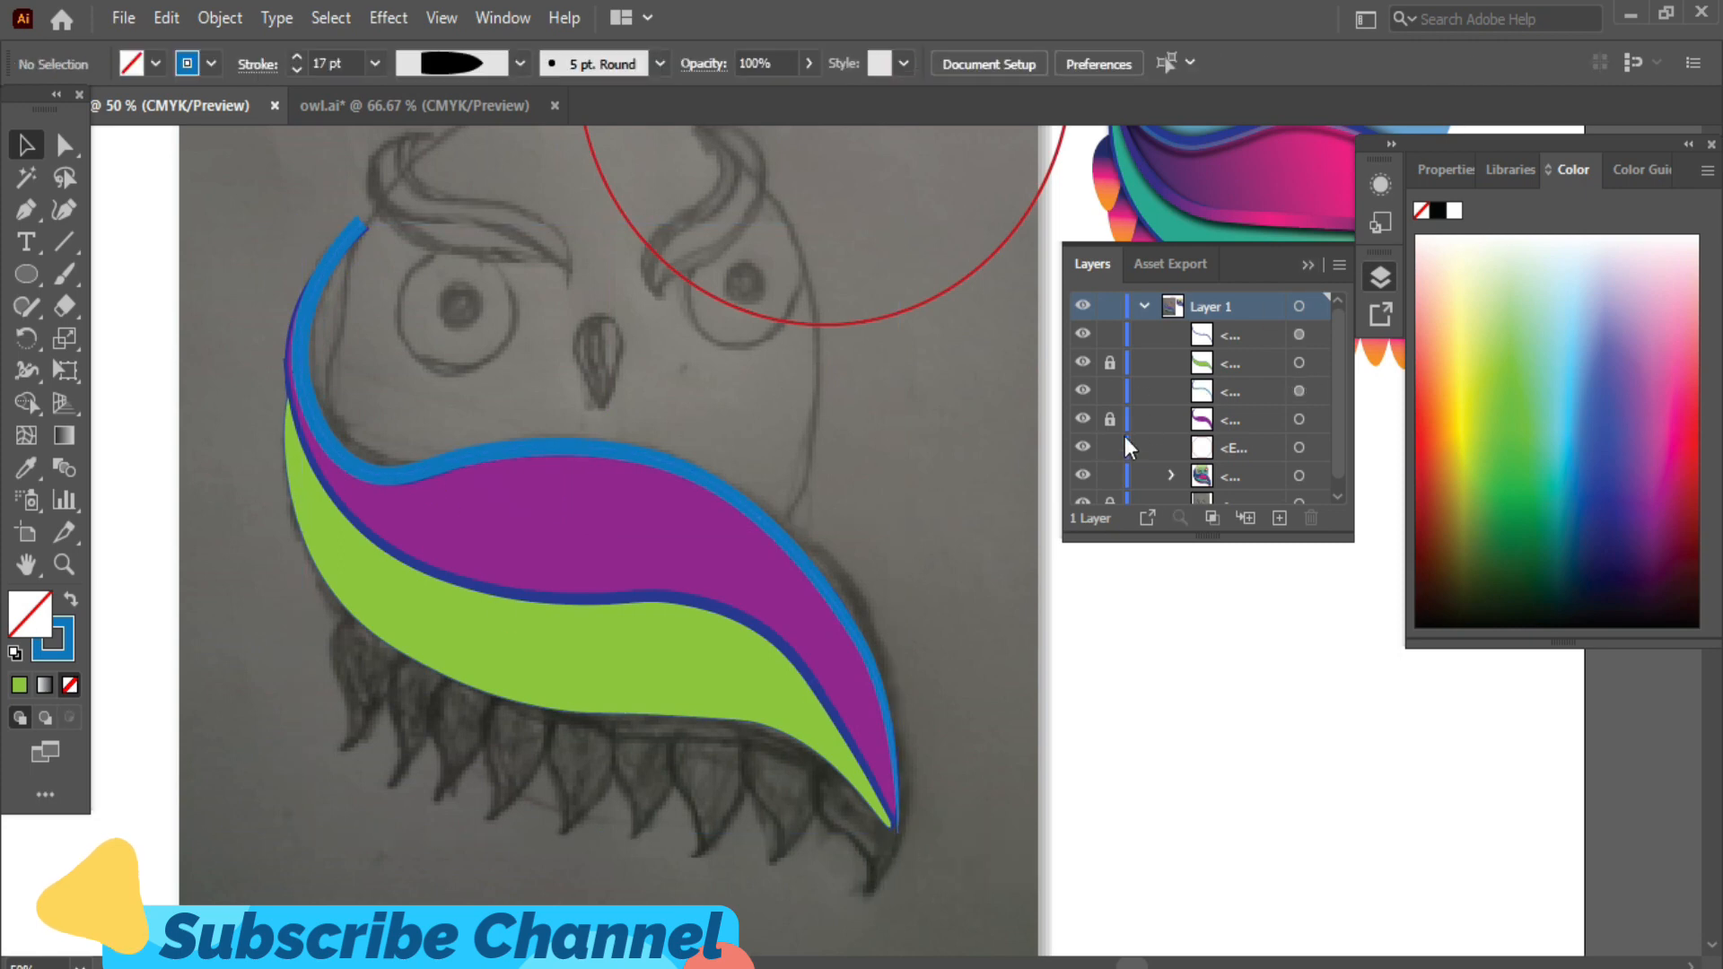
- Draw a slim closed feather outline with the Curvature tool over the first sketched feather below the green band's left end
click(1308, 265)
click(64, 209)
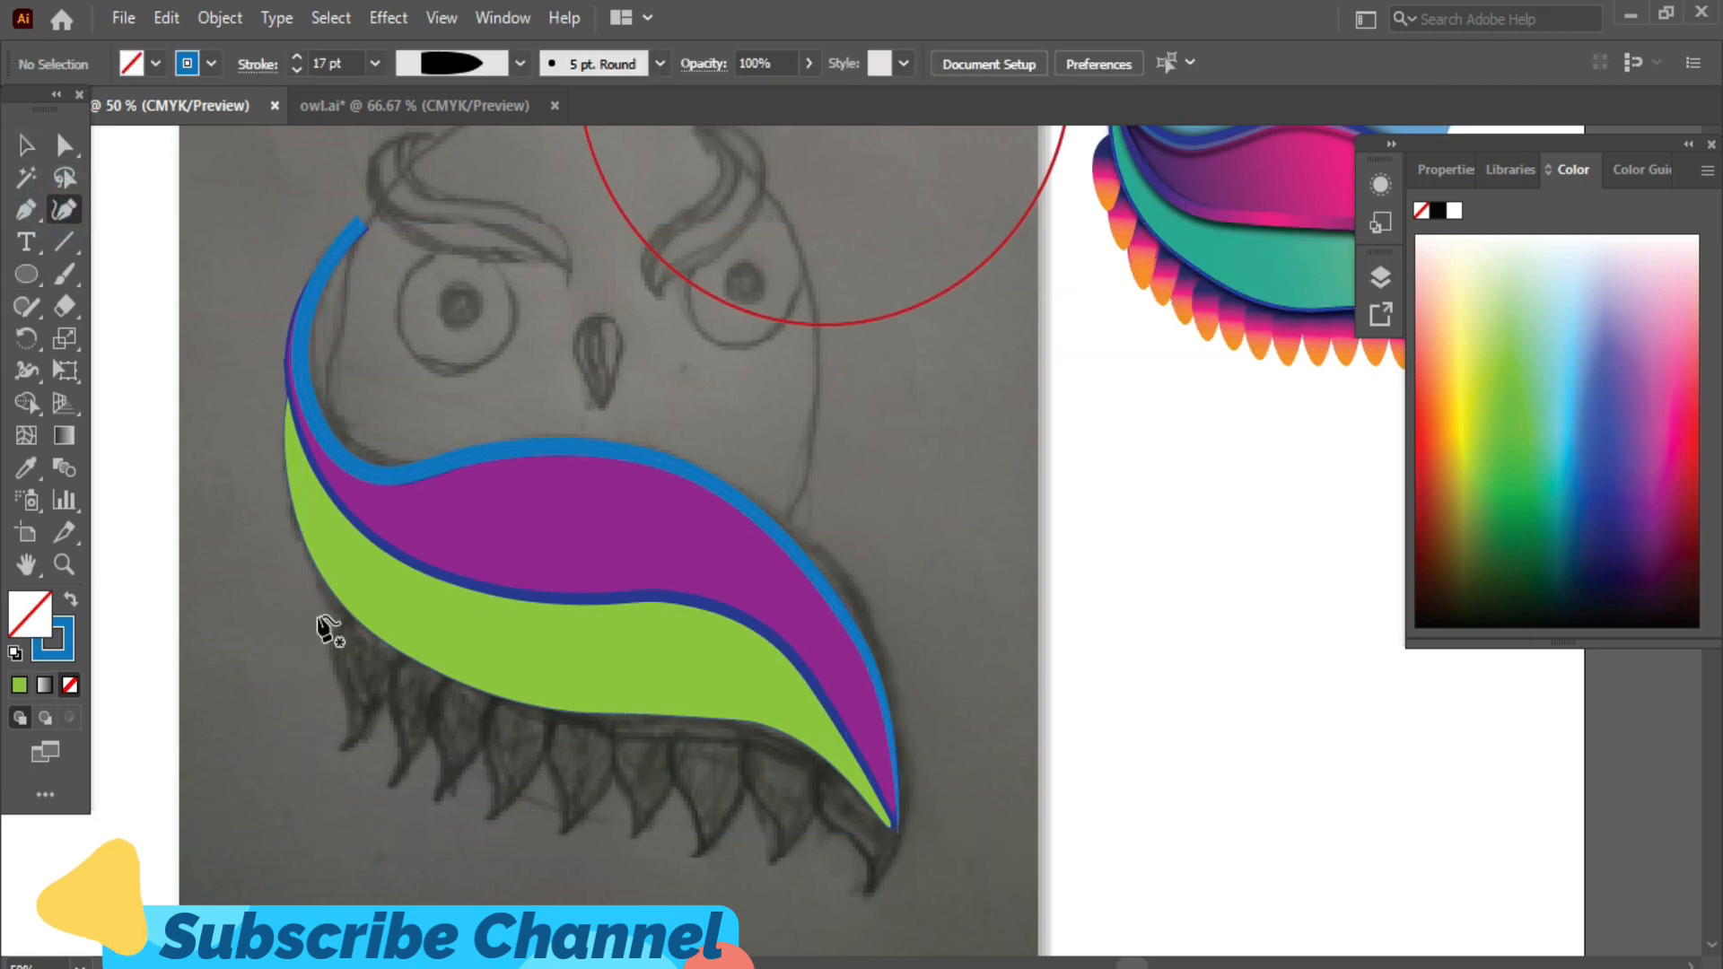
click(327, 605)
click(331, 668)
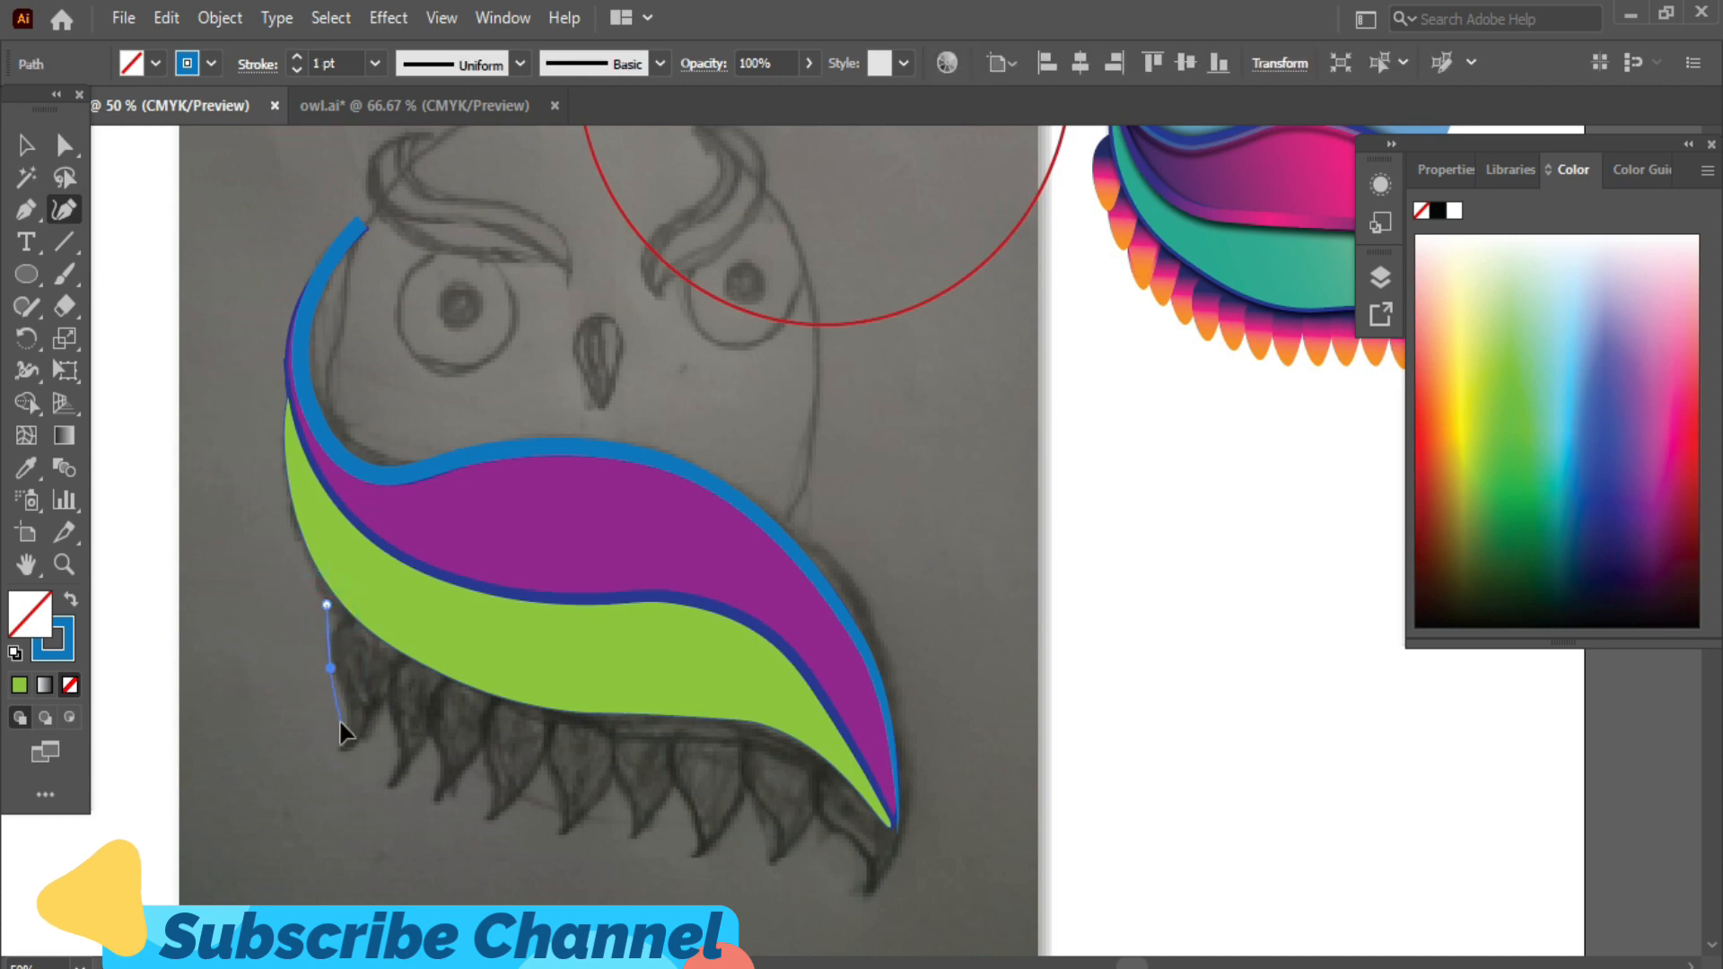
key(ctrl+z)
click(344, 616)
click(335, 655)
click(346, 728)
click(367, 696)
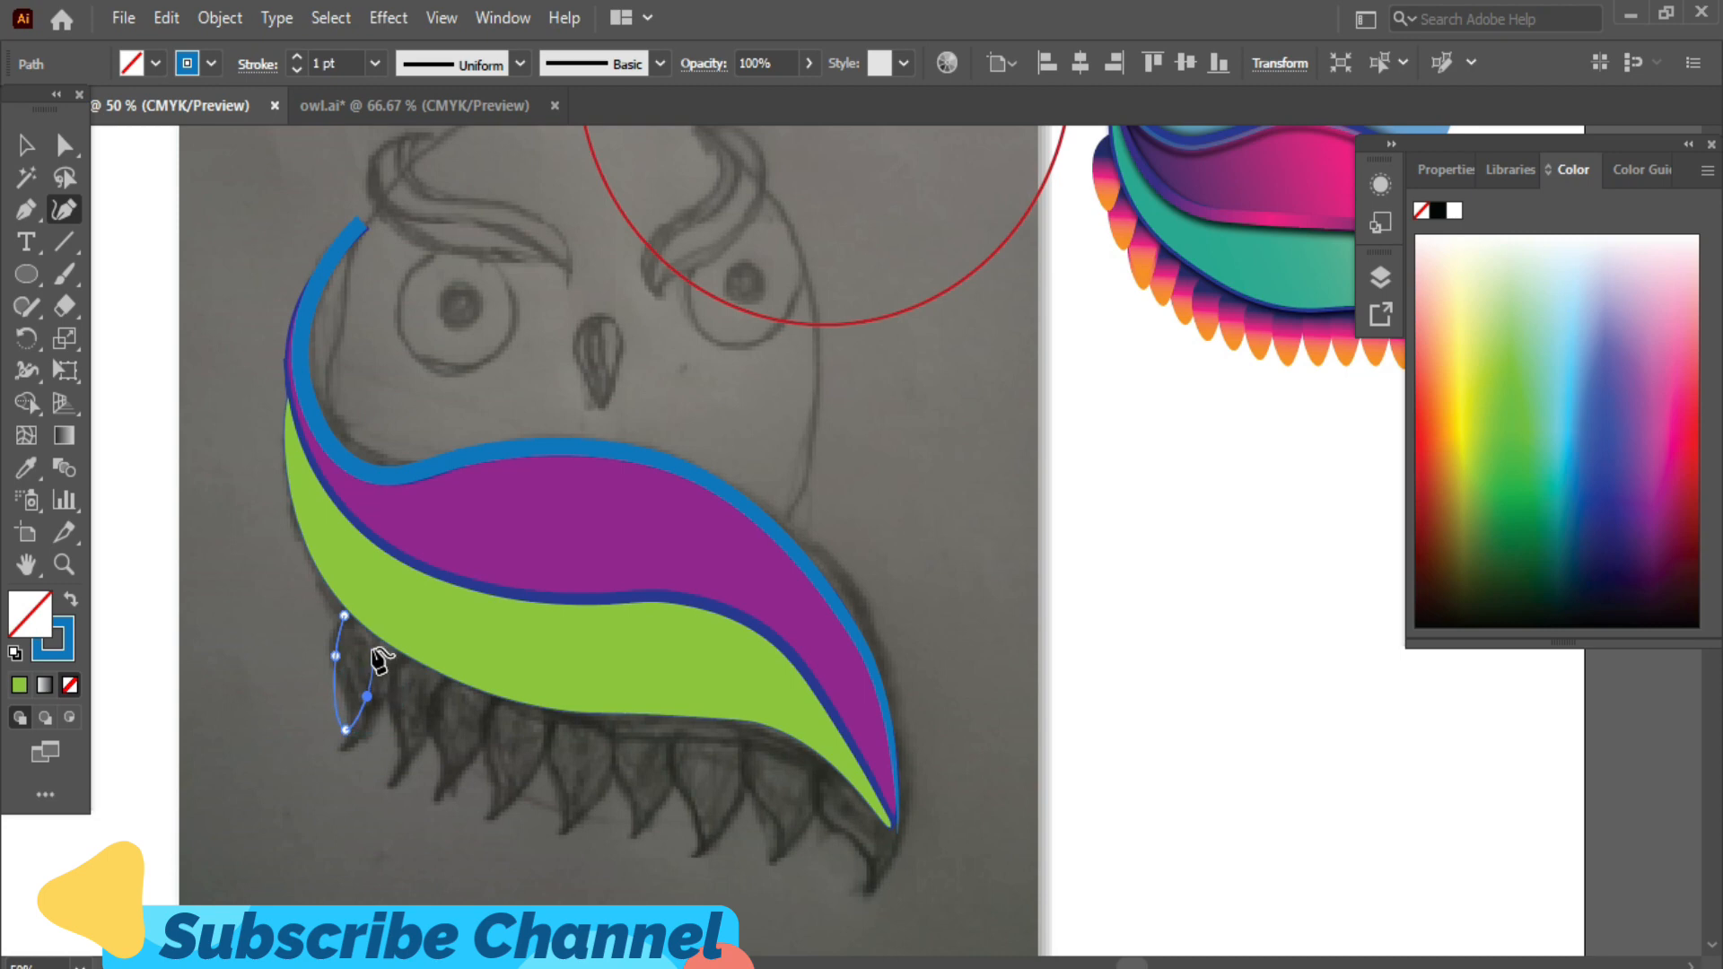
click(380, 609)
click(347, 613)
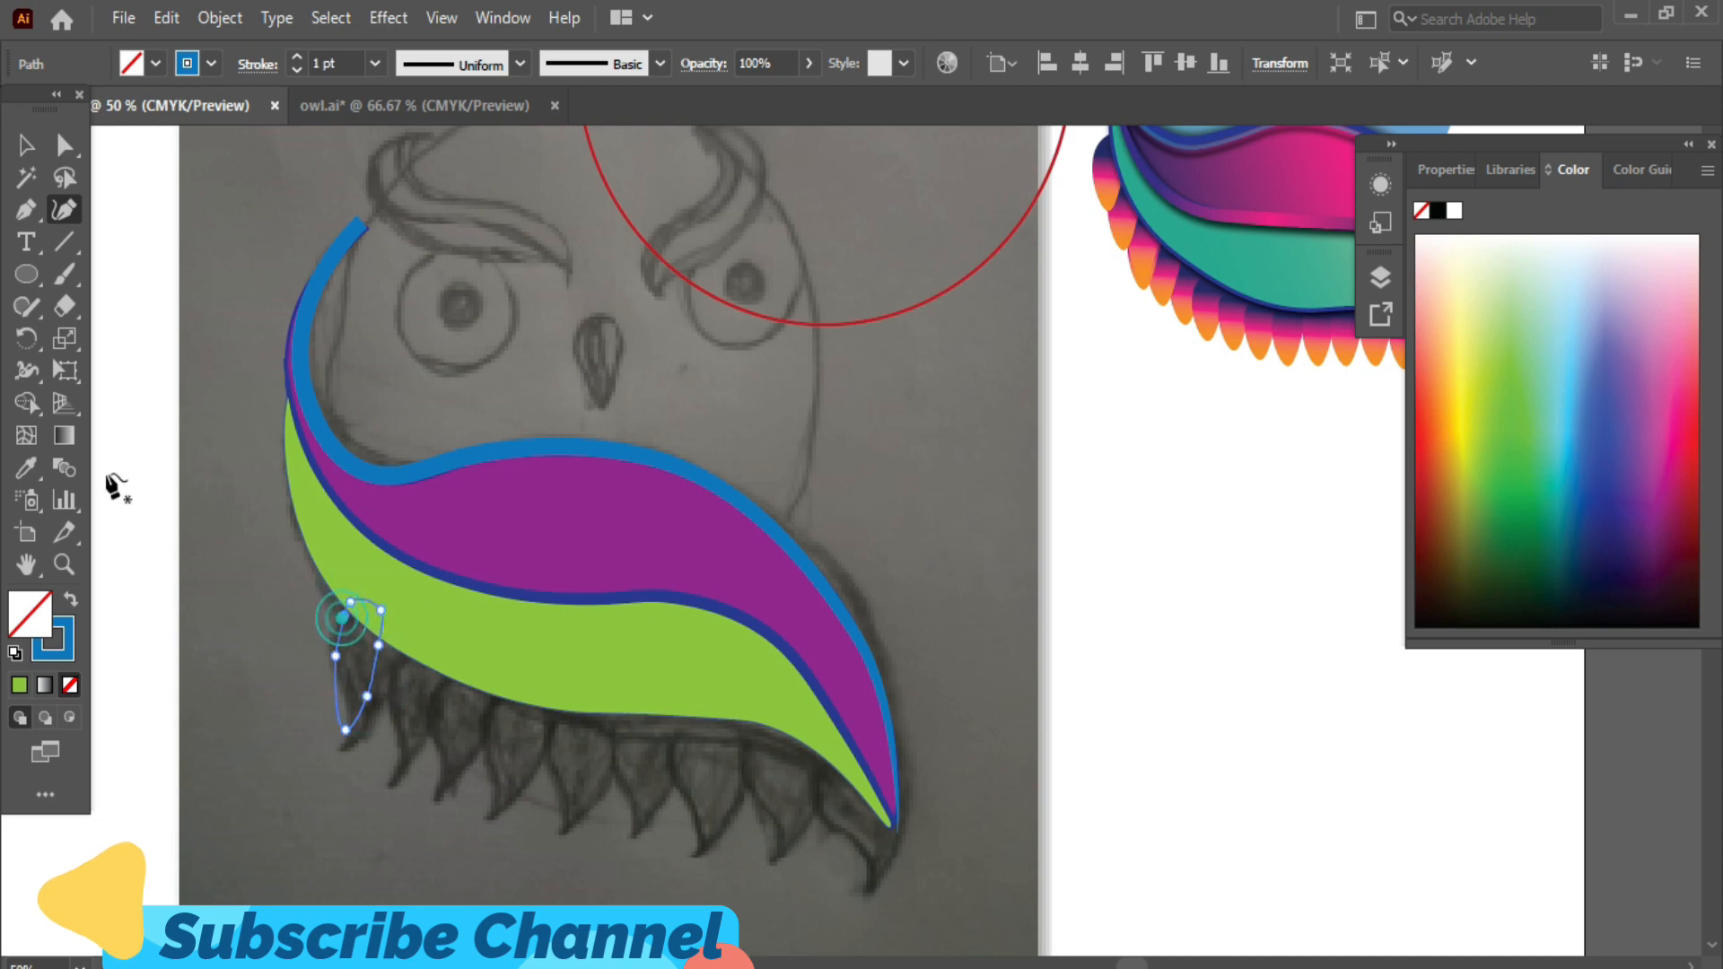
- Fill the feather with a gradient and replace it with the orange, pink and navy gradient sampled from the reference owl's feathers
click(33, 151)
click(502, 17)
click(639, 658)
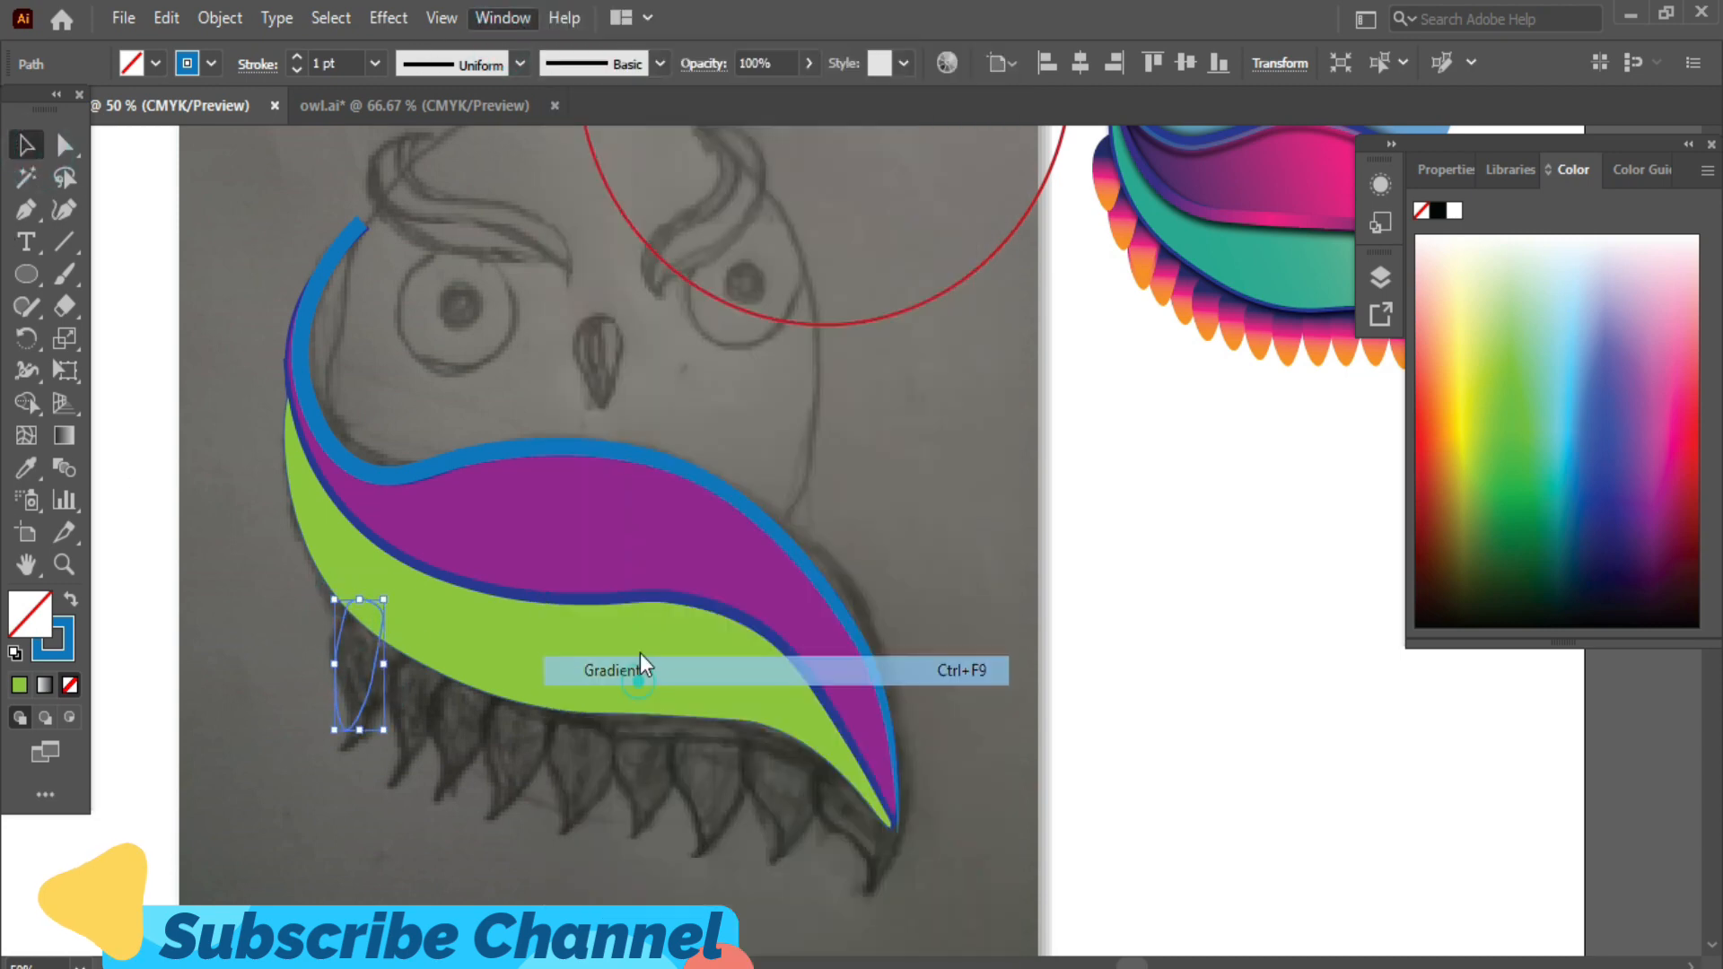
drag(1425, 194, 1021, 319)
click(998, 549)
click(27, 468)
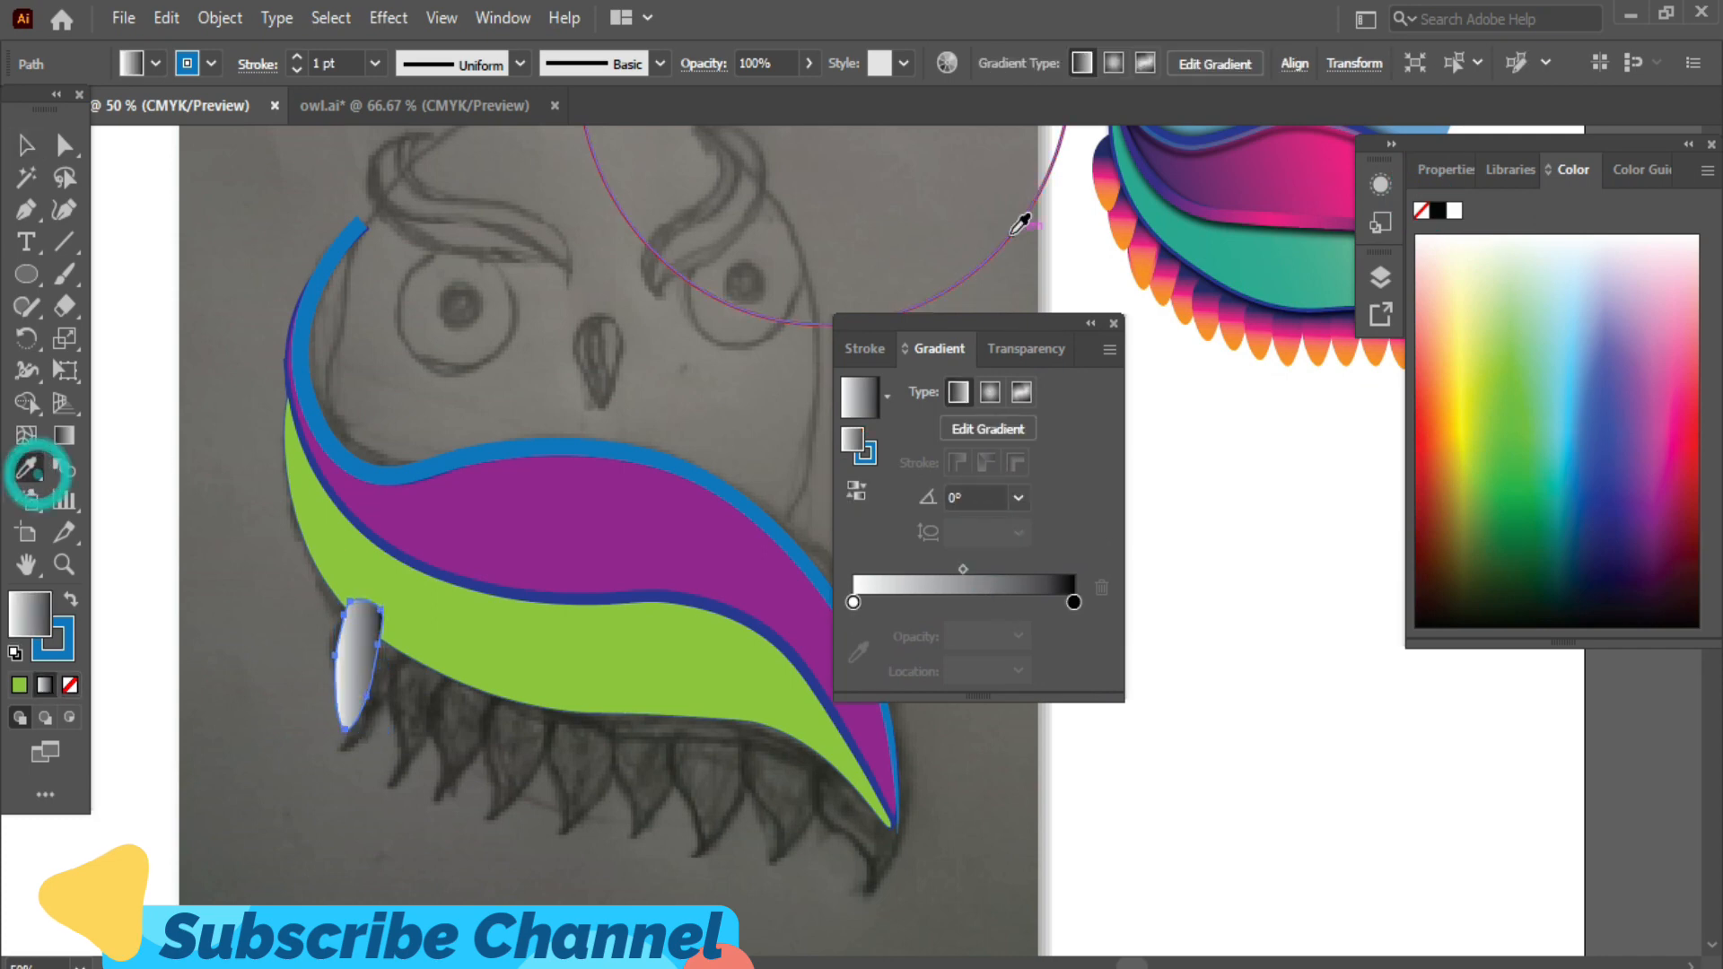
click(1194, 284)
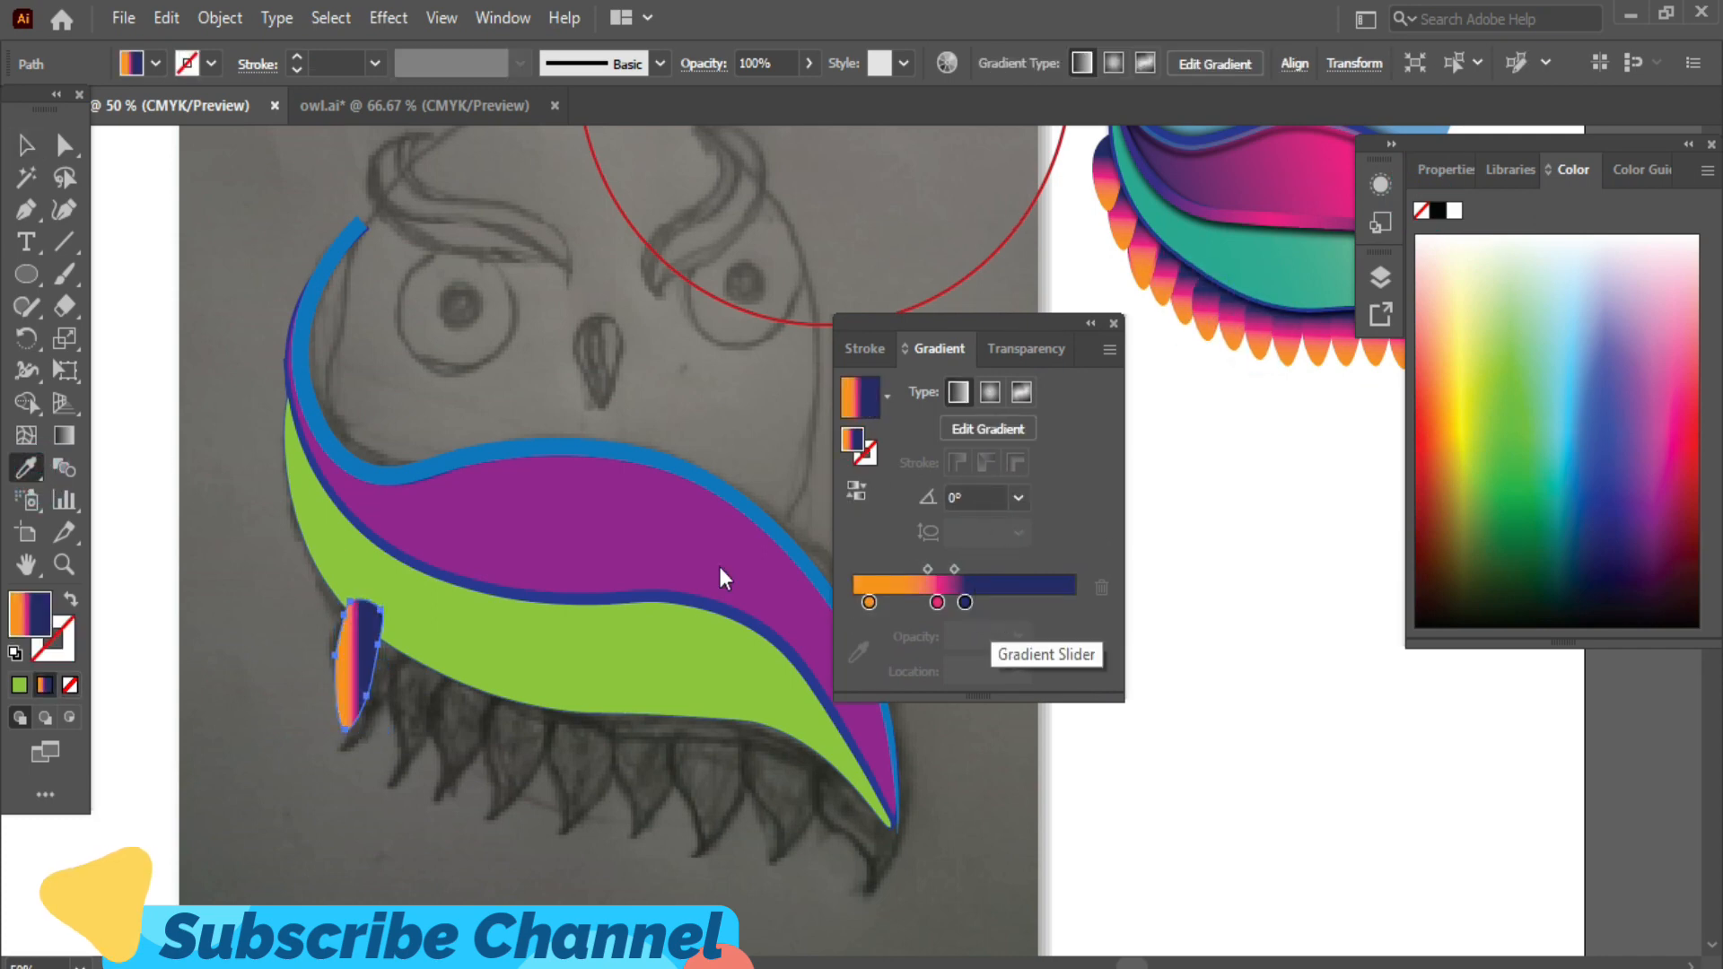
- Run the feather's gradient lengthwise from the orange tip up to navy, and adjust its color stops and end points
click(63, 435)
mouse_move(347, 768)
mouse_down()
mouse_move(430, 510)
mouse_move(416, 479)
mouse_up()
drag(330, 731, 327, 737)
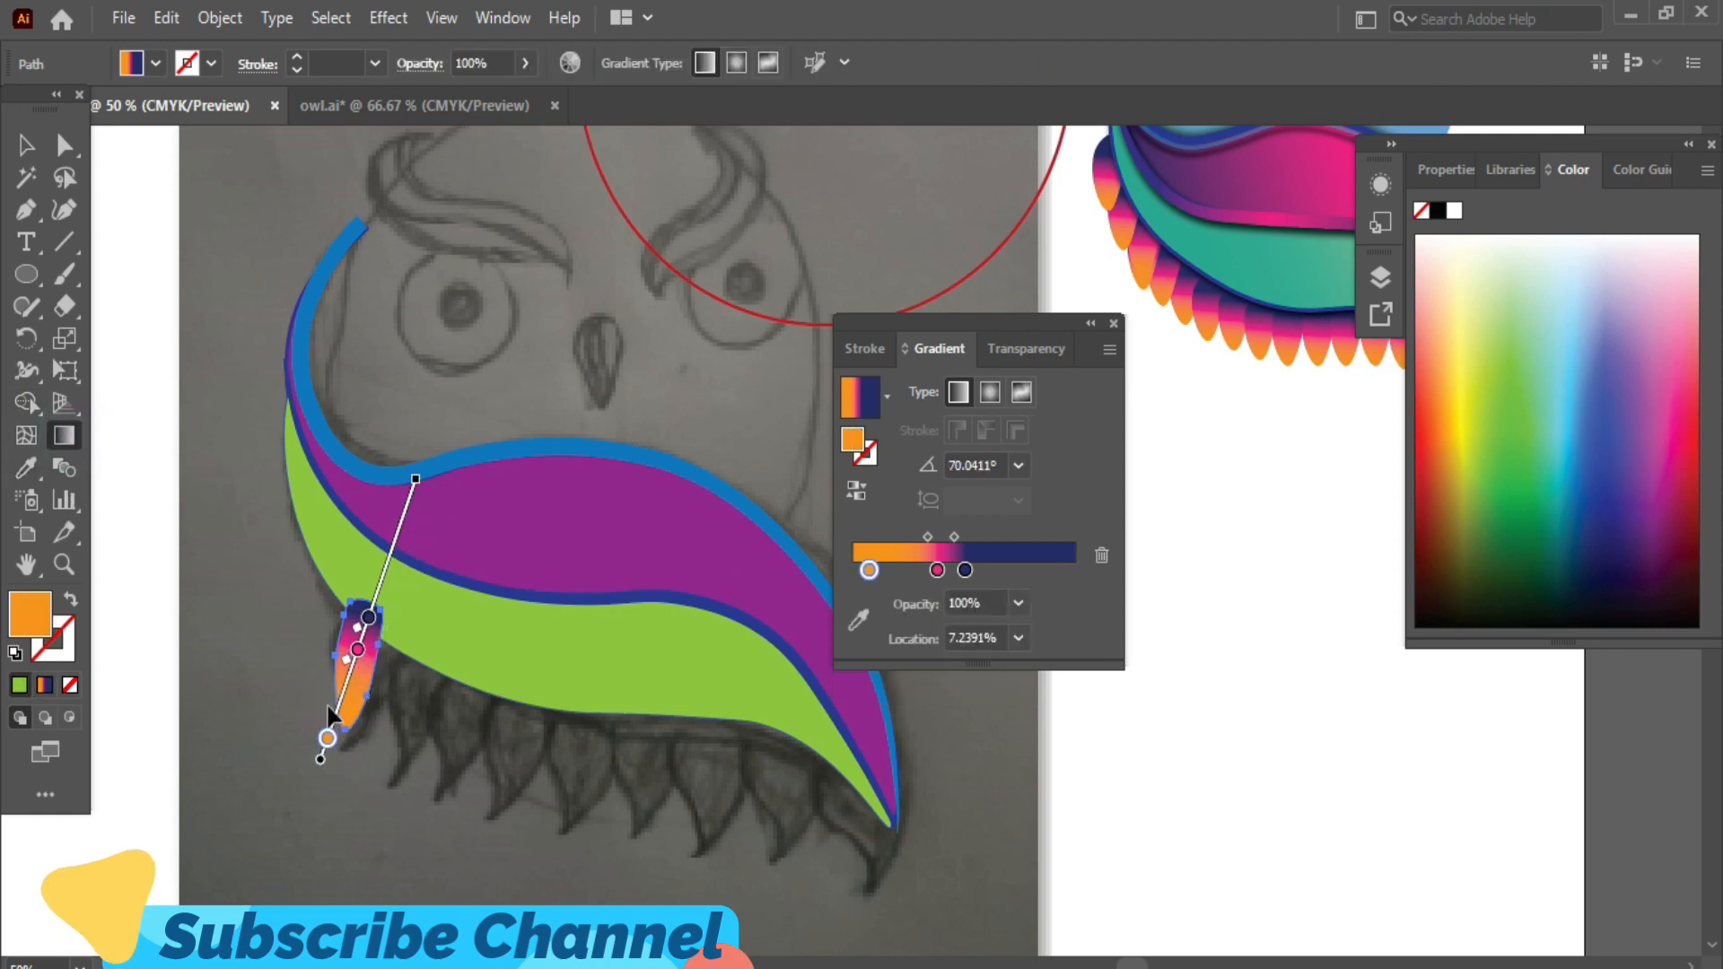
mouse_move(357, 647)
mouse_down()
mouse_move(349, 674)
mouse_move(383, 639)
mouse_up()
click(362, 637)
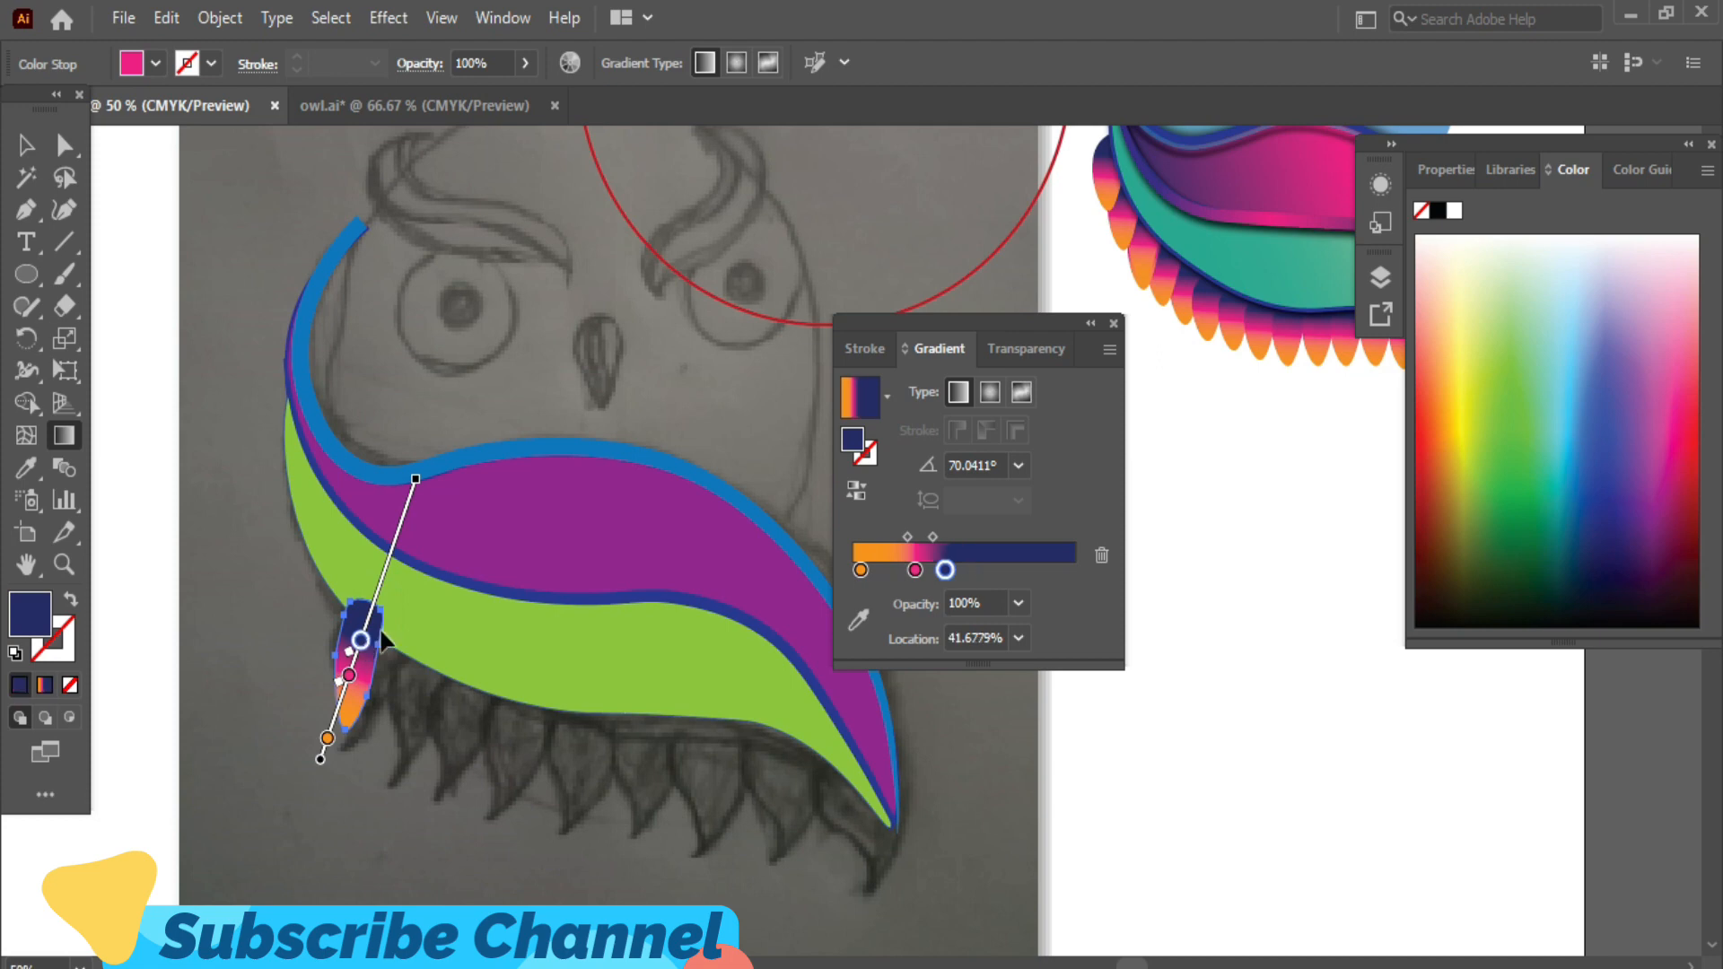
drag(416, 480, 408, 502)
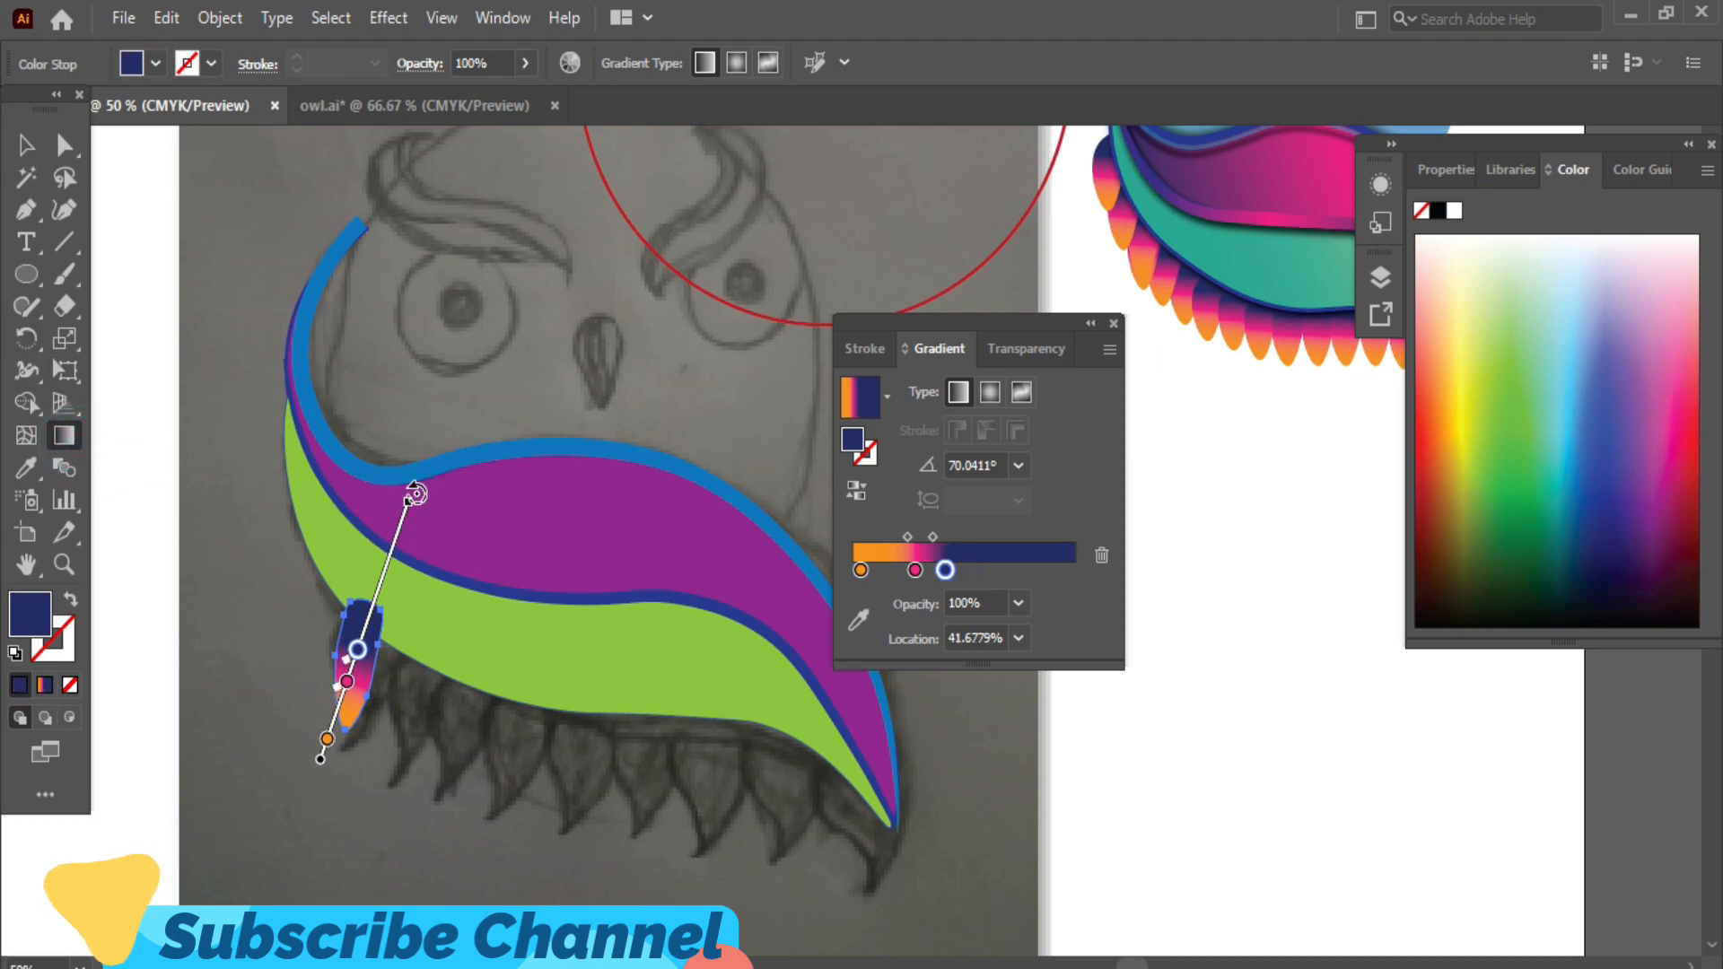
mouse_move(414, 494)
mouse_down()
mouse_move(454, 547)
mouse_move(438, 465)
mouse_move(416, 501)
mouse_up()
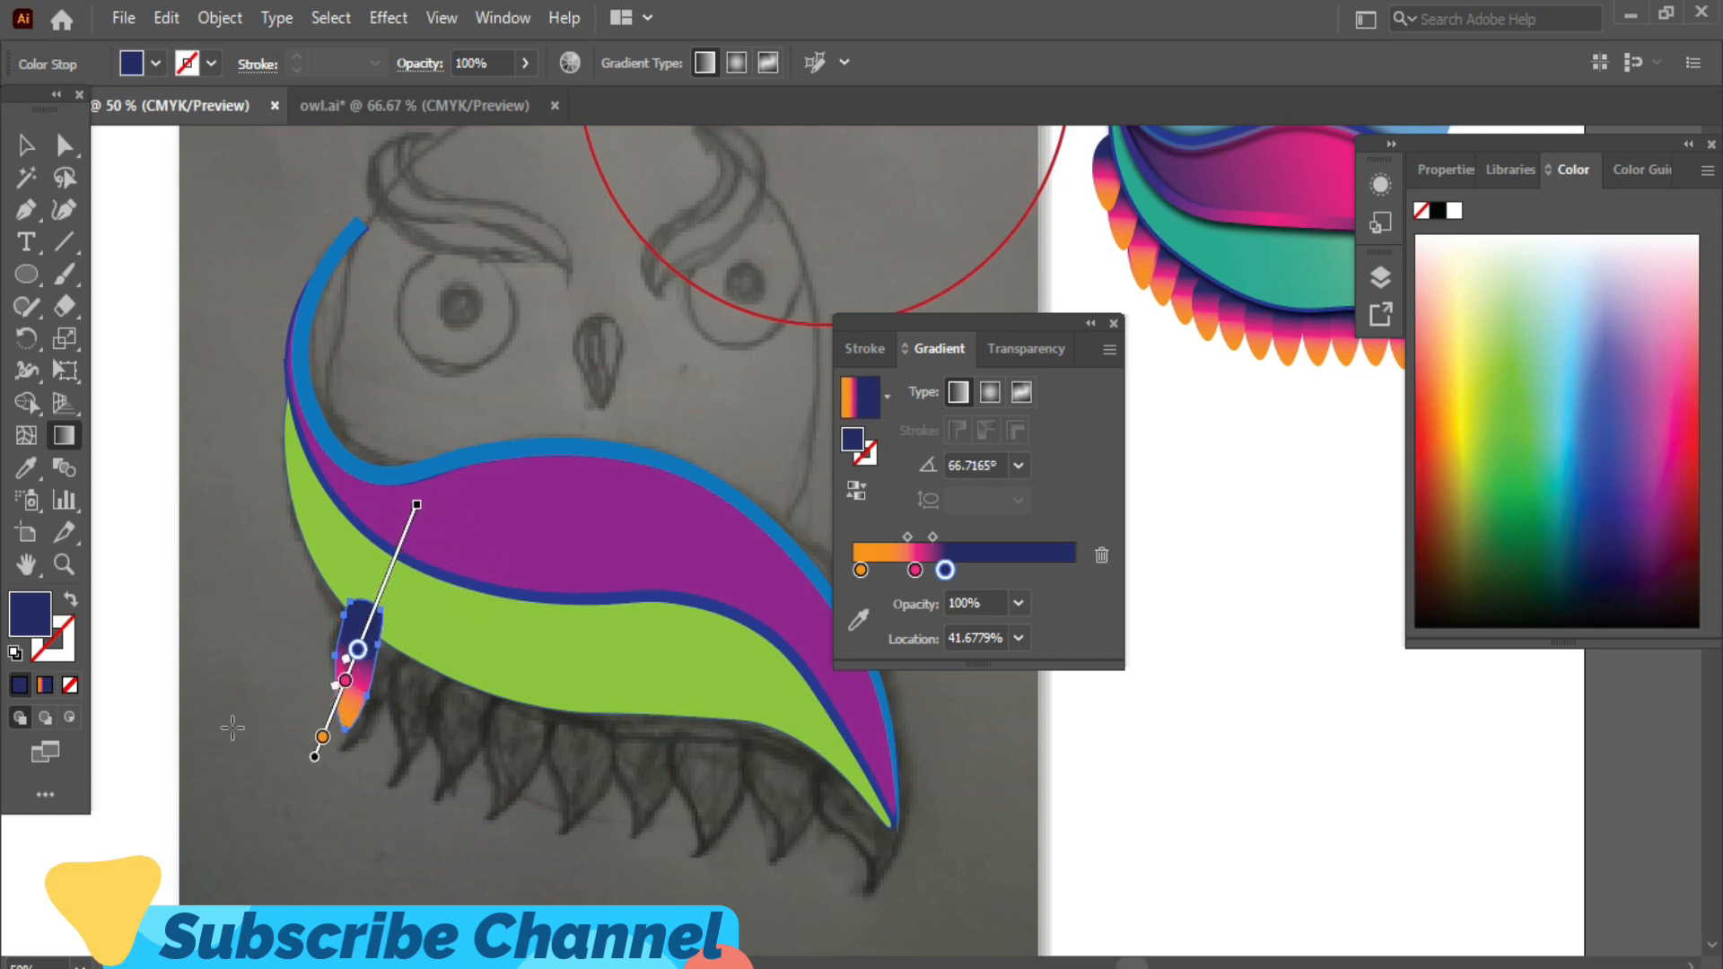
mouse_move(359, 773)
mouse_down()
mouse_move(386, 782)
mouse_move(318, 747)
mouse_move(353, 662)
mouse_up()
- Redraw the feather's gradient at about 74°, from below the feather's tip to well above the purple band
click(26, 145)
click(238, 384)
click(335, 692)
click(64, 435)
mouse_move(341, 801)
mouse_down()
mouse_move(412, 358)
mouse_move(400, 404)
mouse_move(444, 406)
mouse_move(428, 395)
mouse_up()
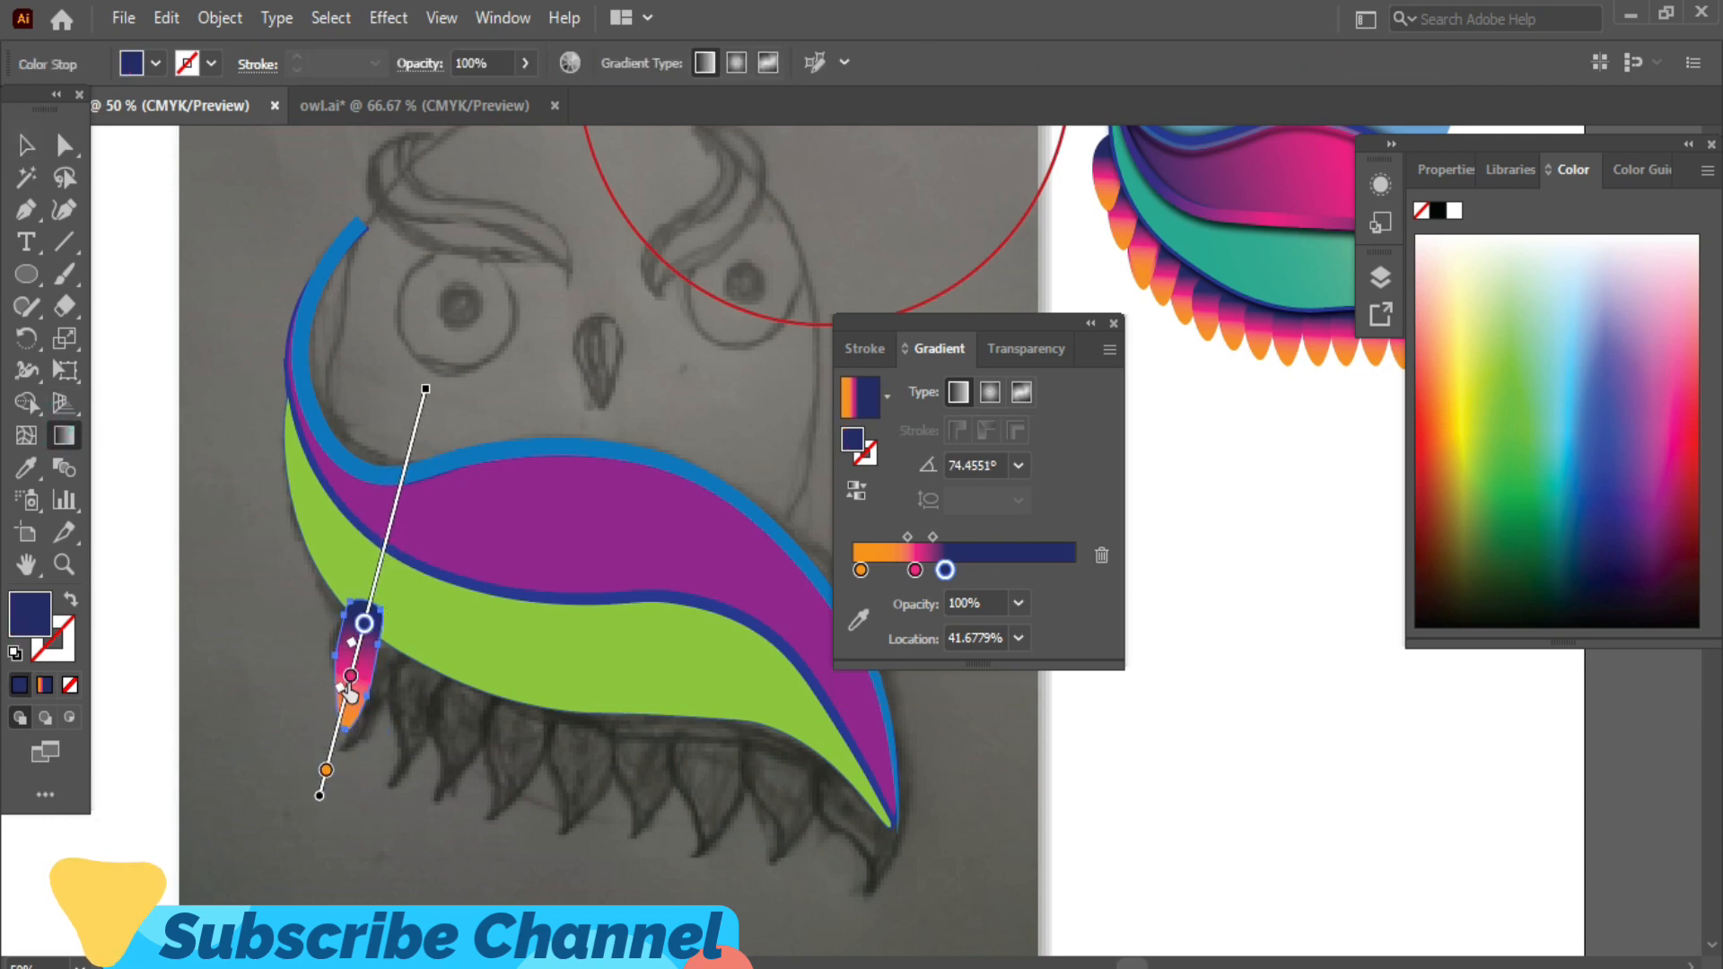
- Set the pink stop to about 25%, shift the navy and orange stops nearer to it, and close the Gradient panel
drag(351, 677, 345, 698)
click(364, 625)
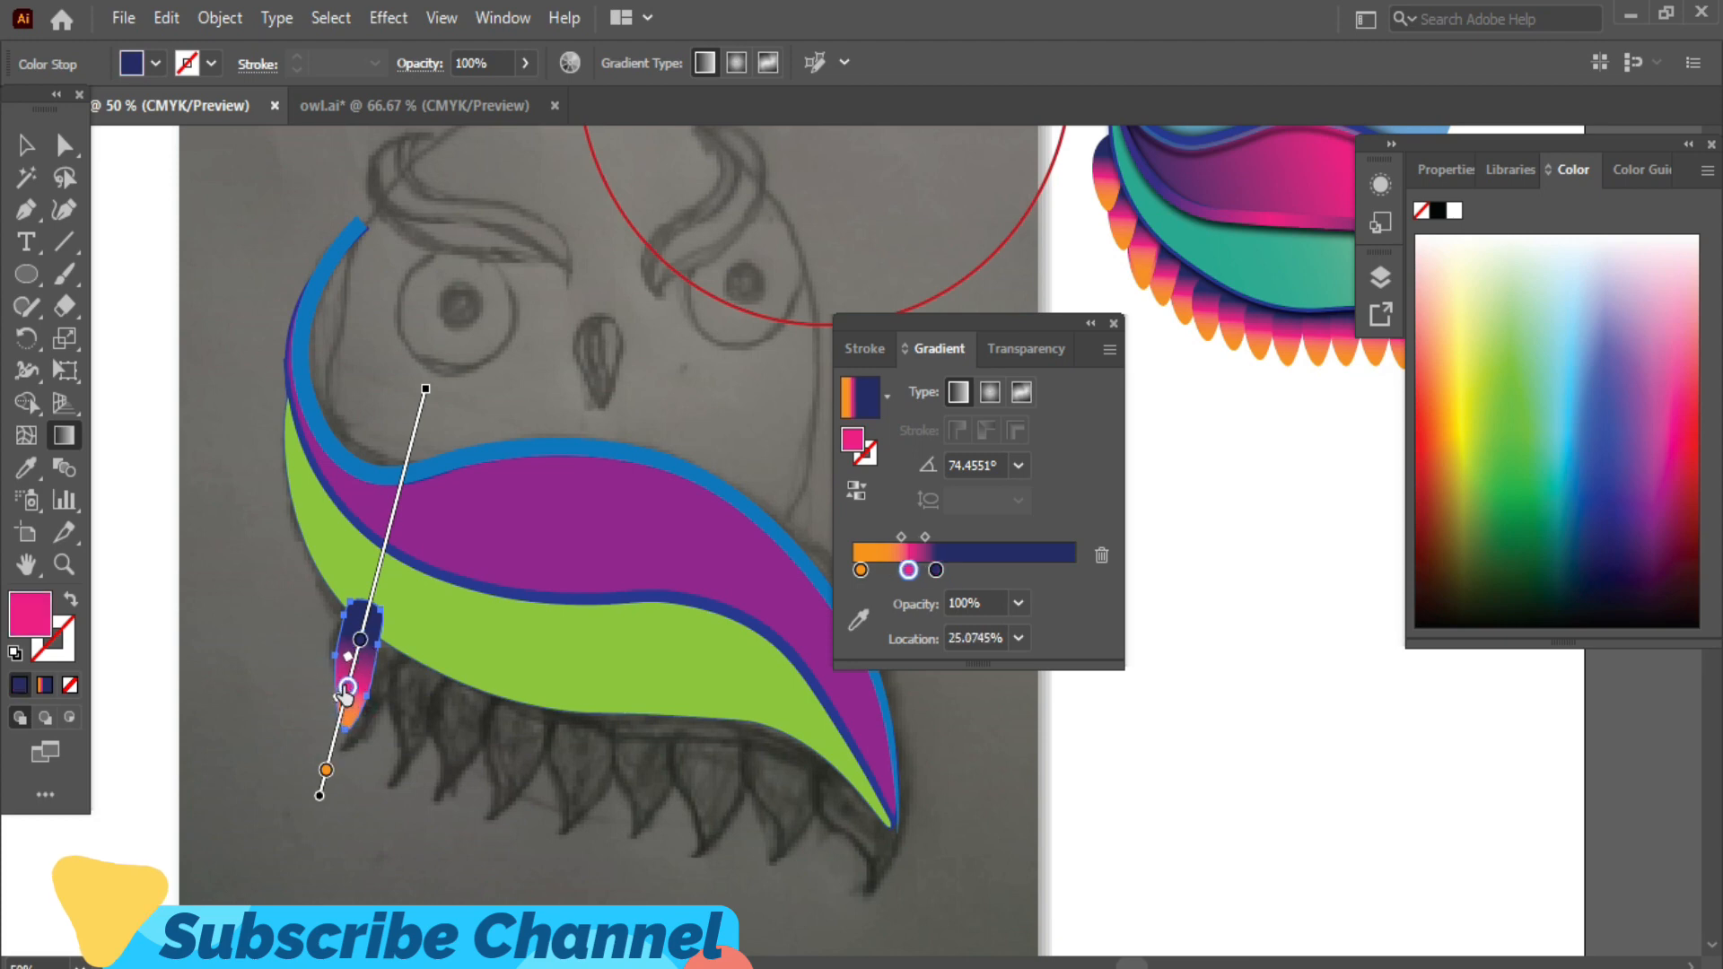
drag(326, 770, 329, 759)
click(26, 144)
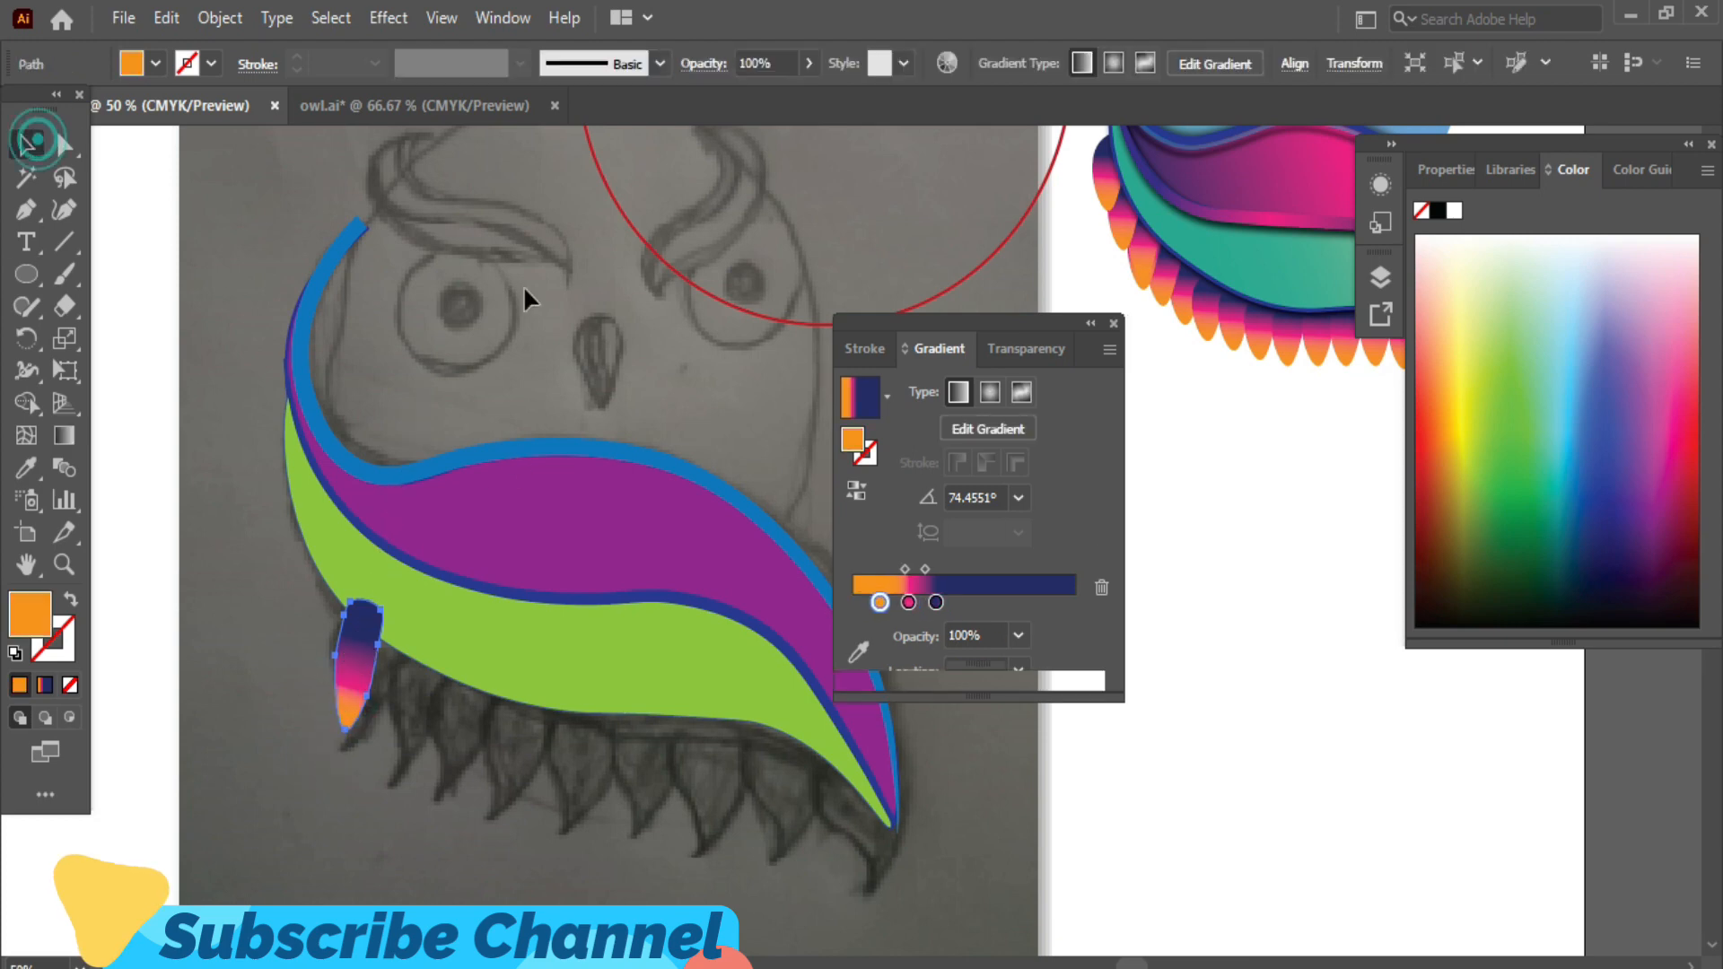
click(1112, 323)
click(1133, 739)
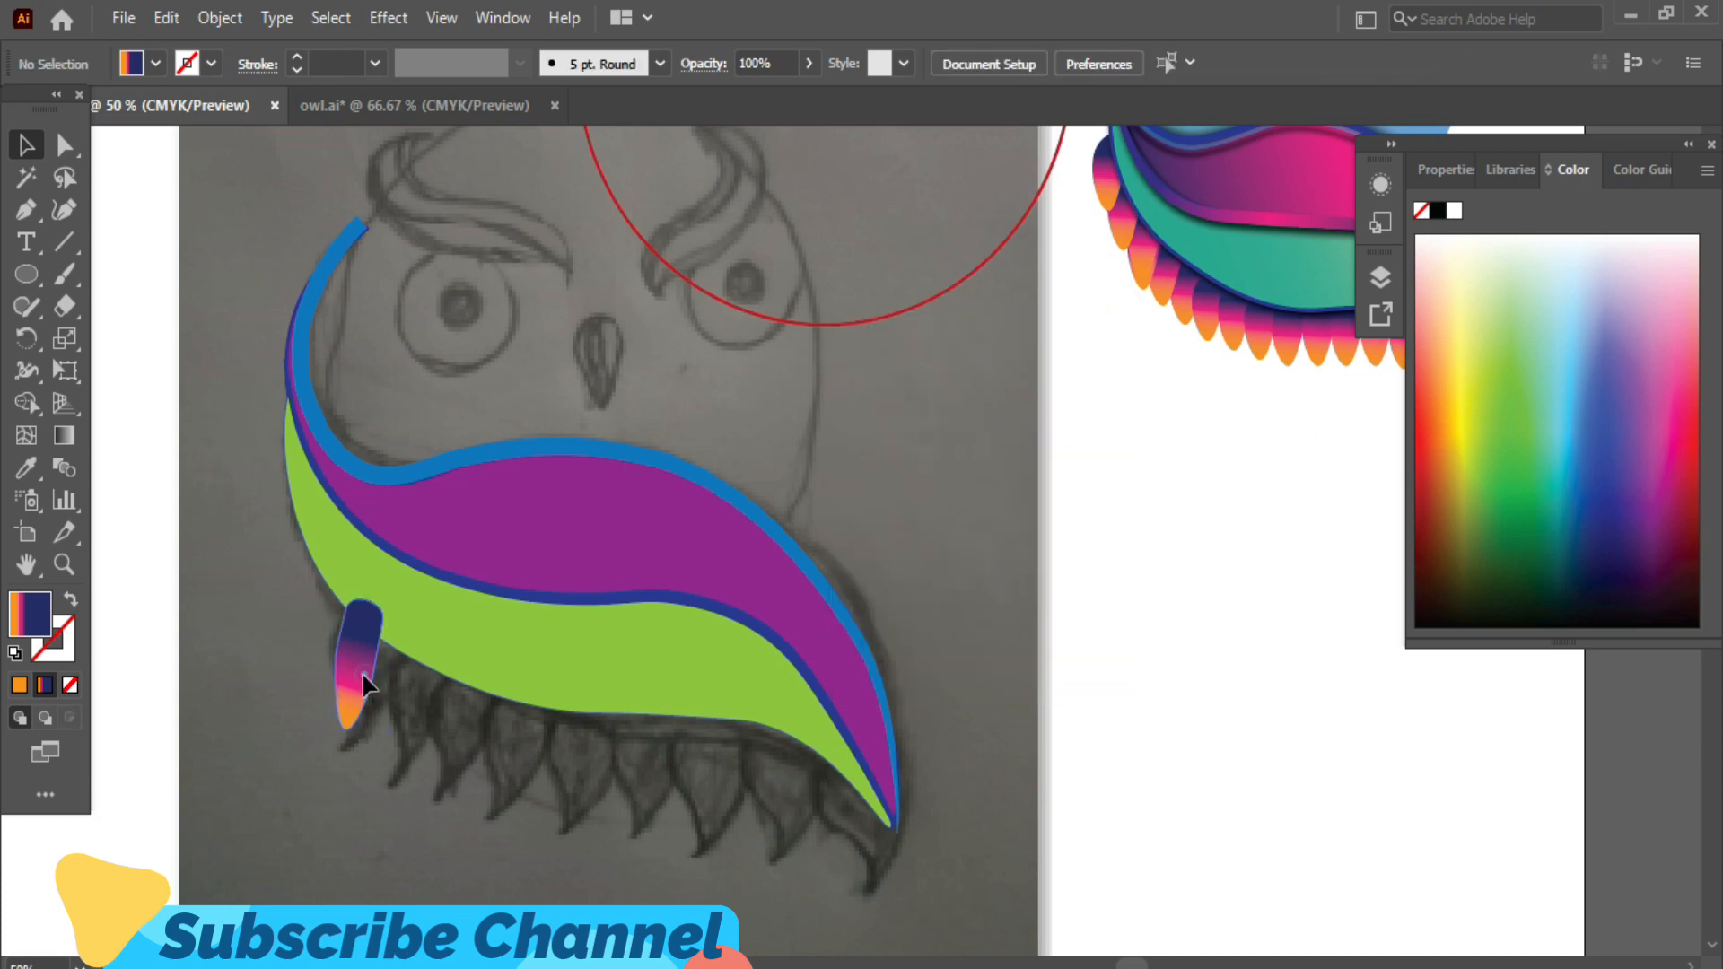
- Move the feather up to the green band's upper left end so its navy end overlaps the band's edge
drag(358, 673, 270, 580)
right_click(269, 580)
click(917, 807)
click(285, 515)
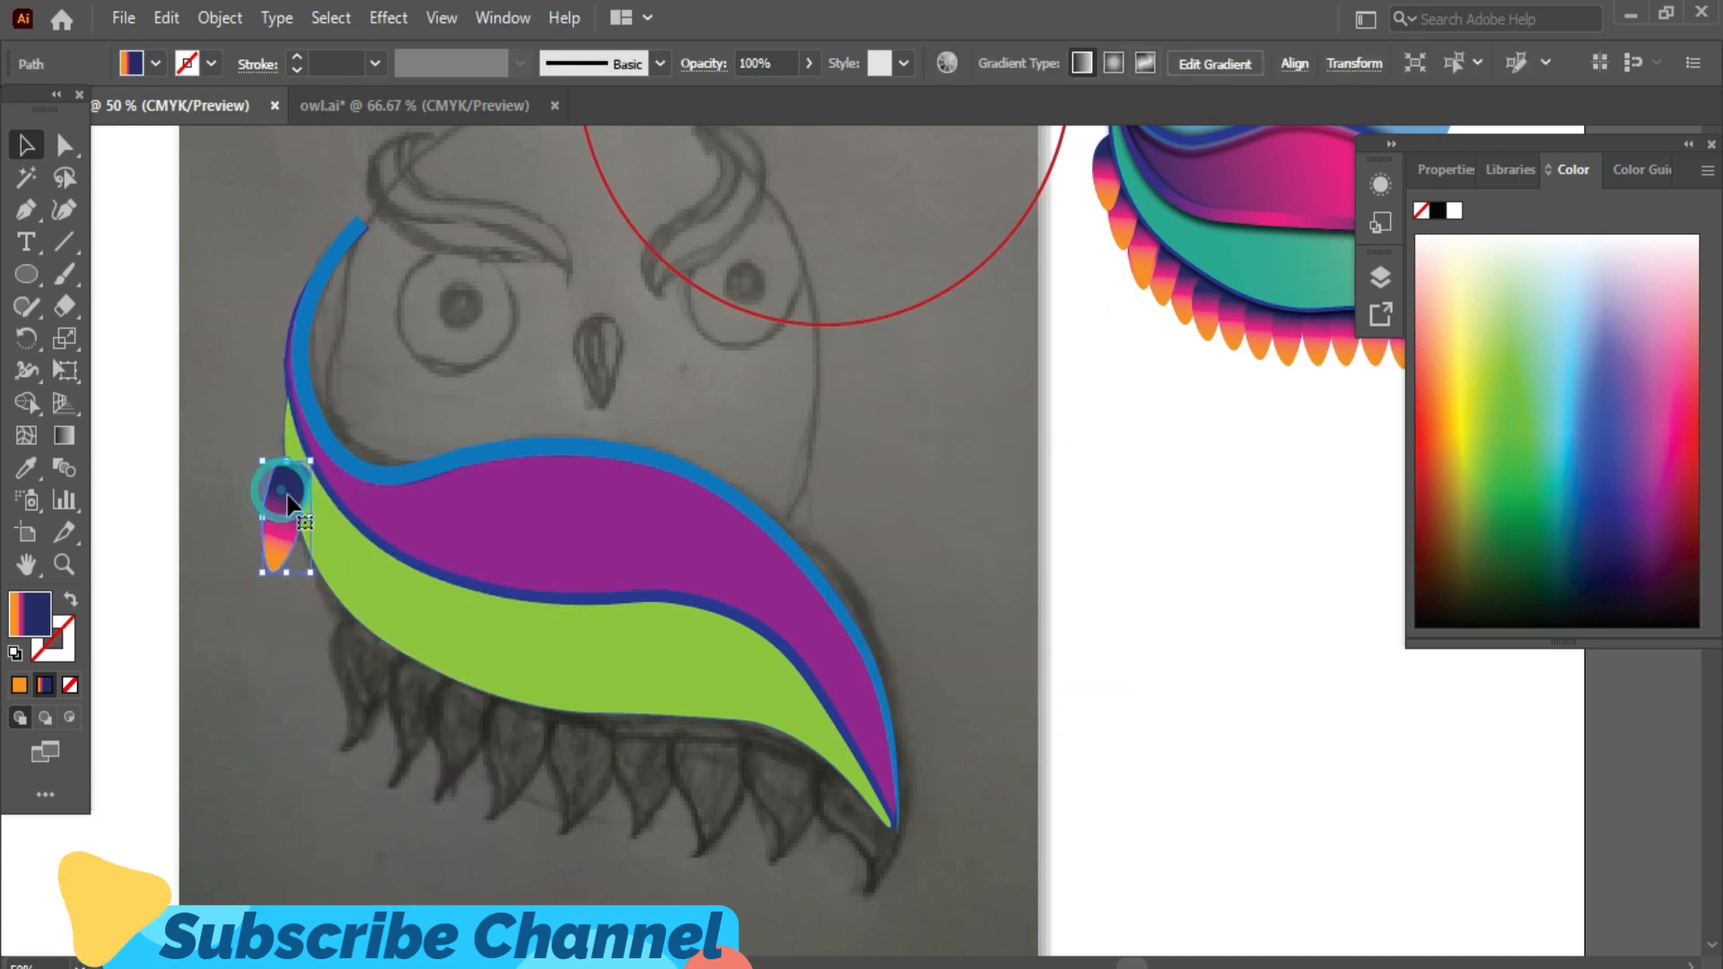
right_click(358, 520)
click(718, 897)
key(ctrl+z)
- Open the Layers panel, unlock the green band and bring it to the front so it covers the feather's inner end
click(432, 809)
click(502, 18)
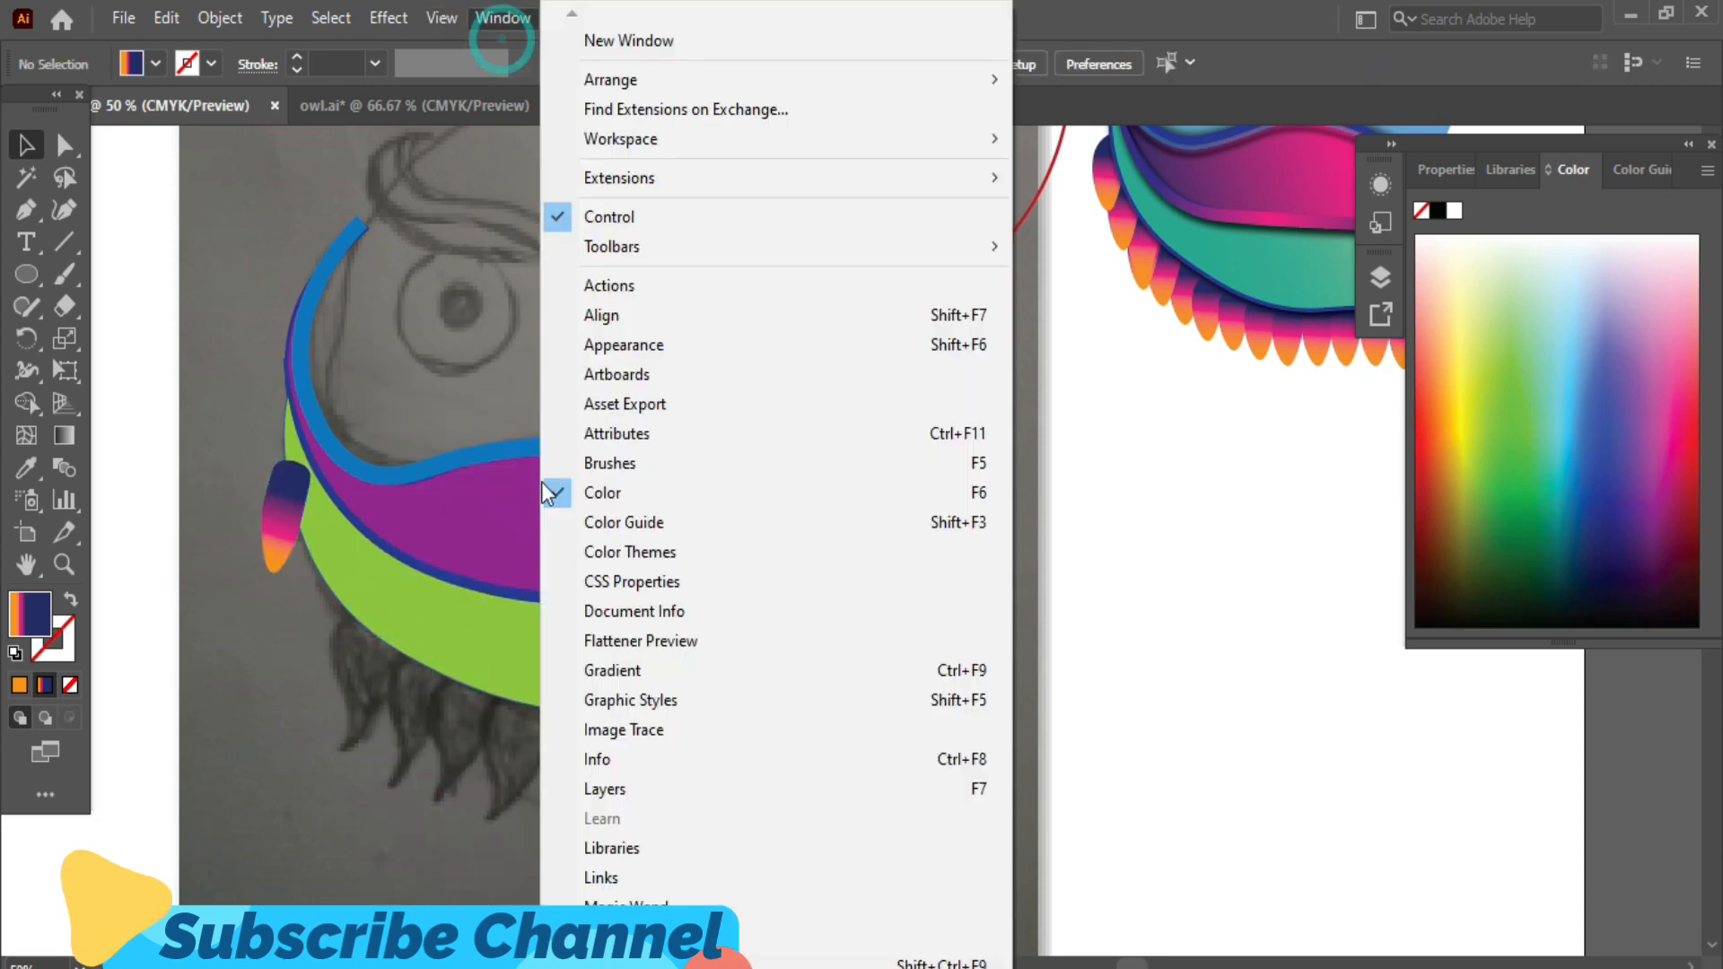
click(615, 794)
drag(1253, 254, 1094, 236)
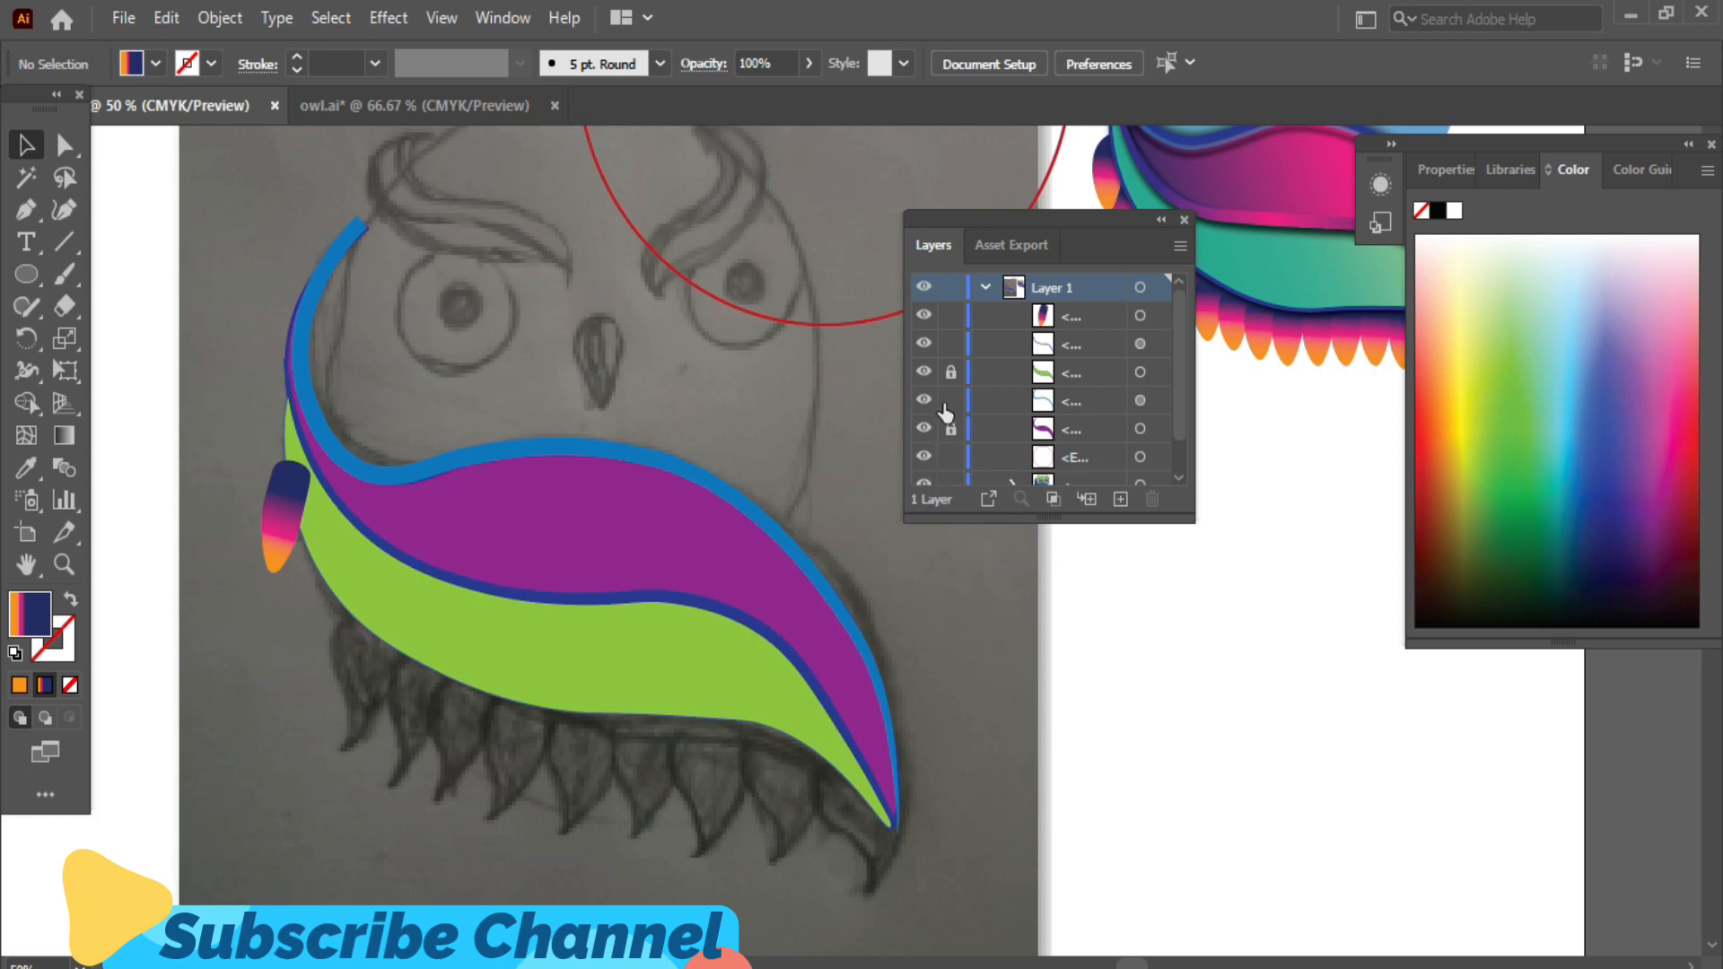
click(950, 372)
right_click(373, 601)
mouse_move(380, 841)
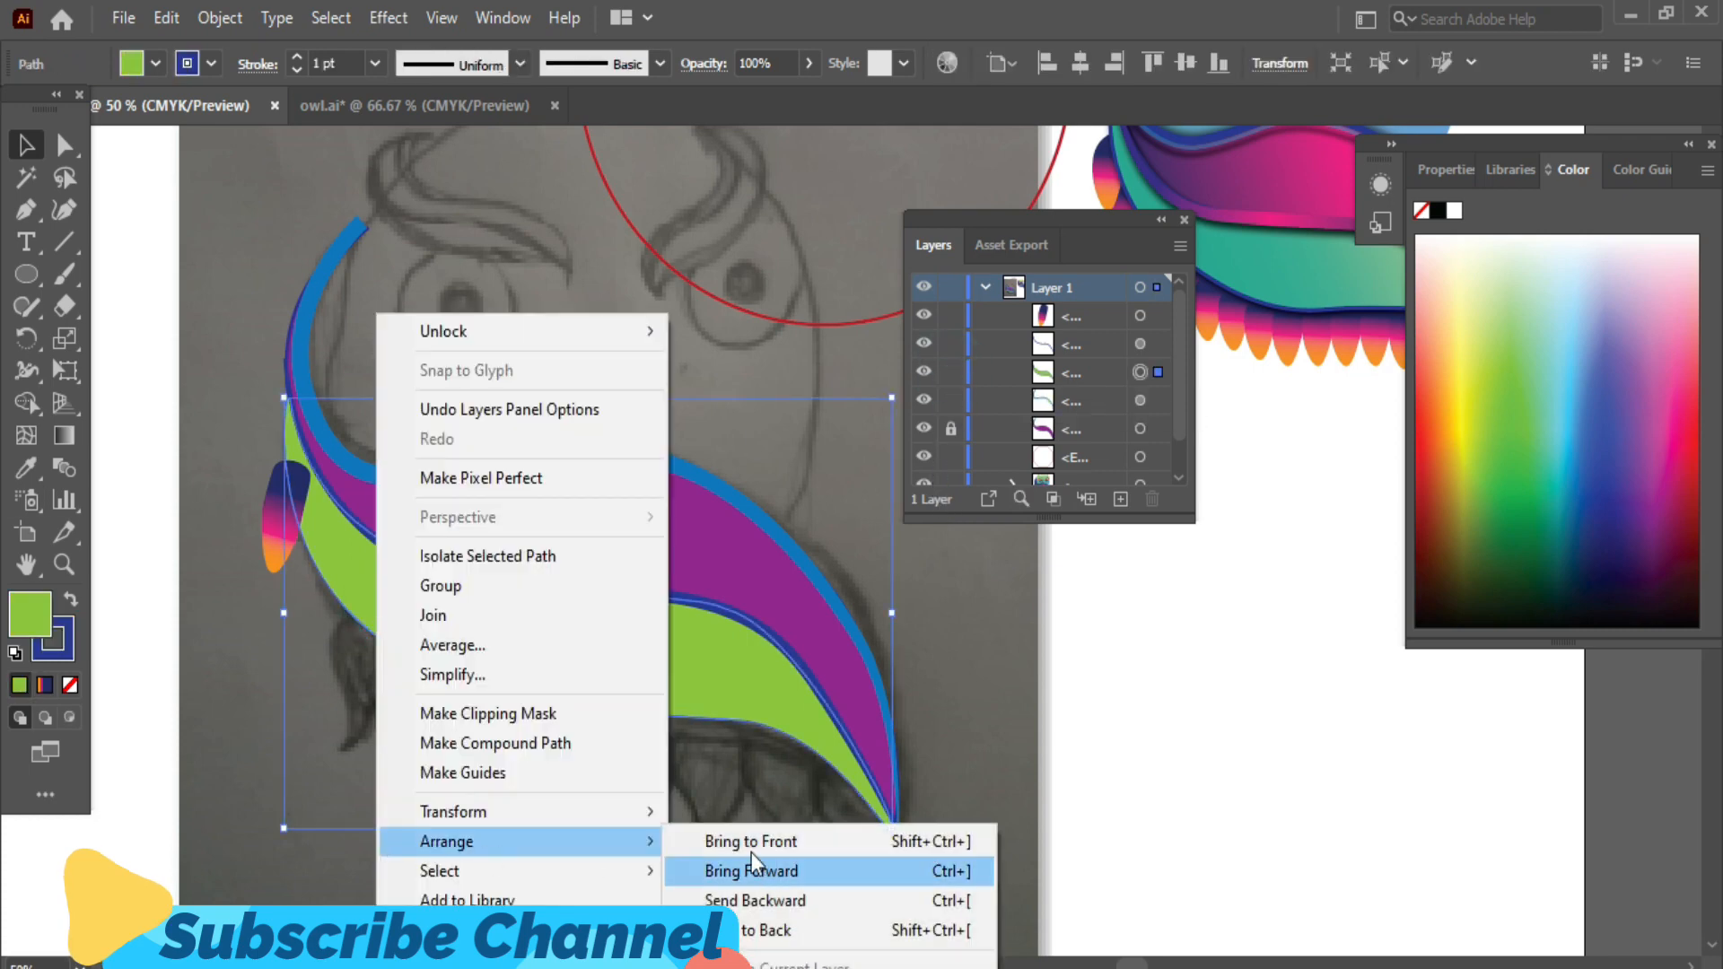
click(751, 869)
click(1161, 799)
- Bring the dark blue seam curve to the front, above the green band
right_click(786, 656)
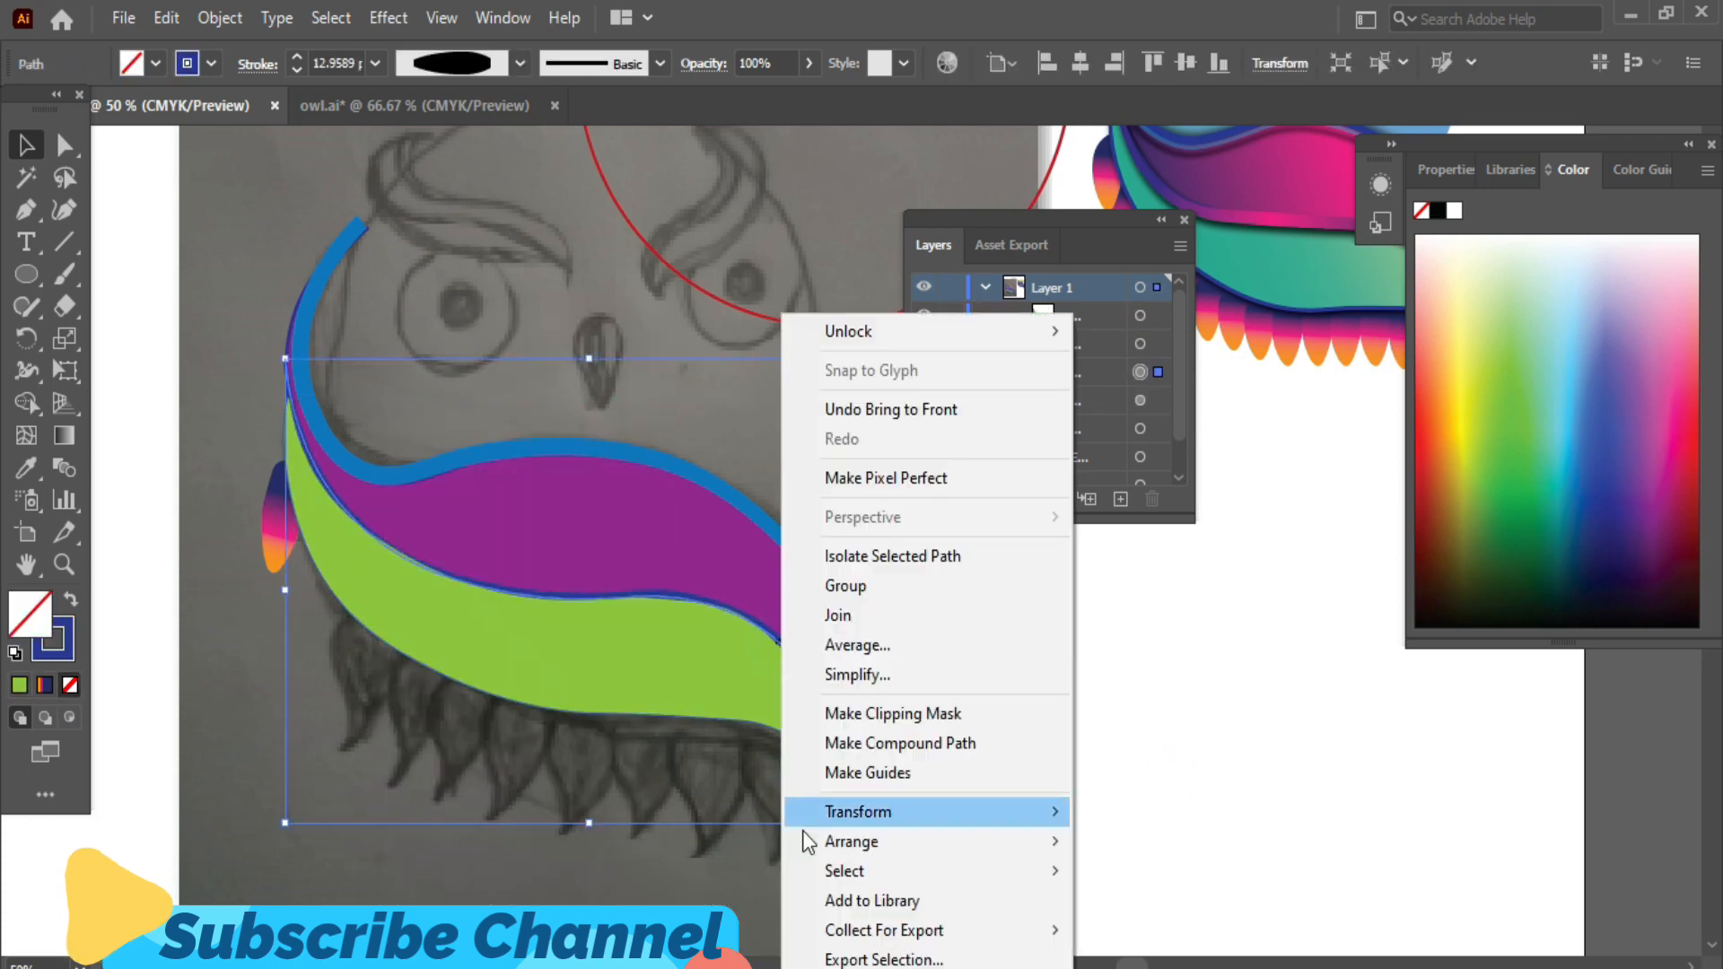
mouse_move(852, 838)
click(1113, 838)
click(1135, 786)
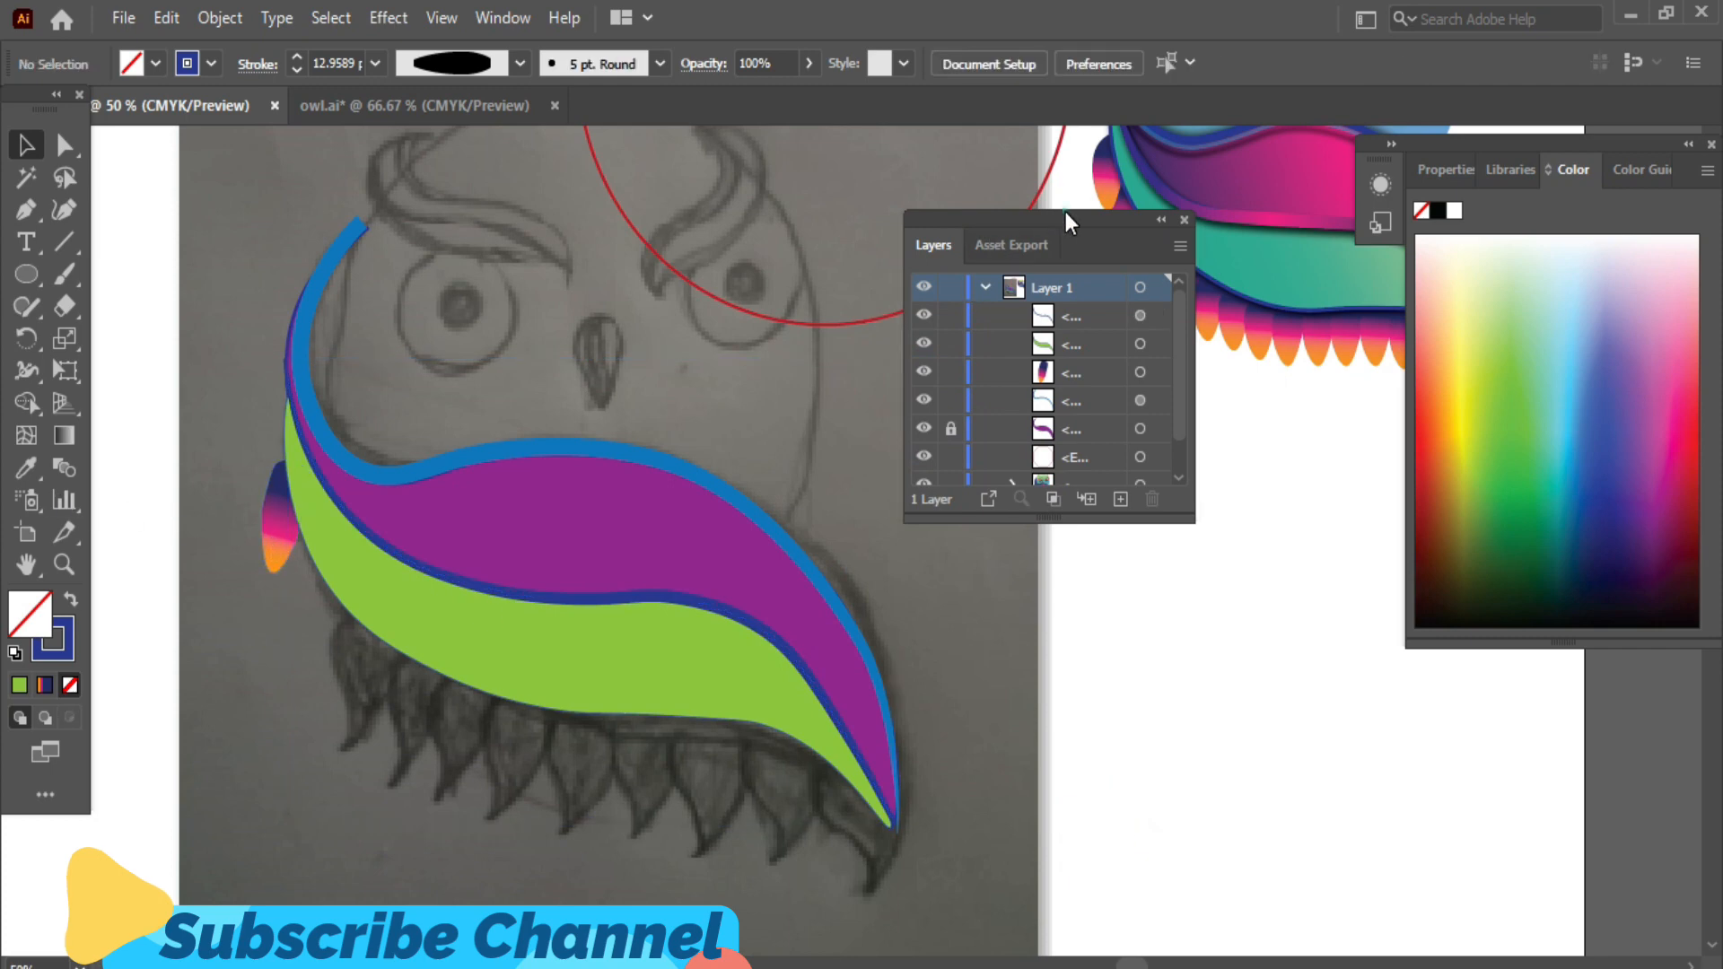
- Adjust the feather's tilt and size to about 65 by 110 px, tucking its inner edge behind the green band
drag(1064, 211, 904, 80)
drag(270, 530, 260, 526)
drag(322, 589, 320, 588)
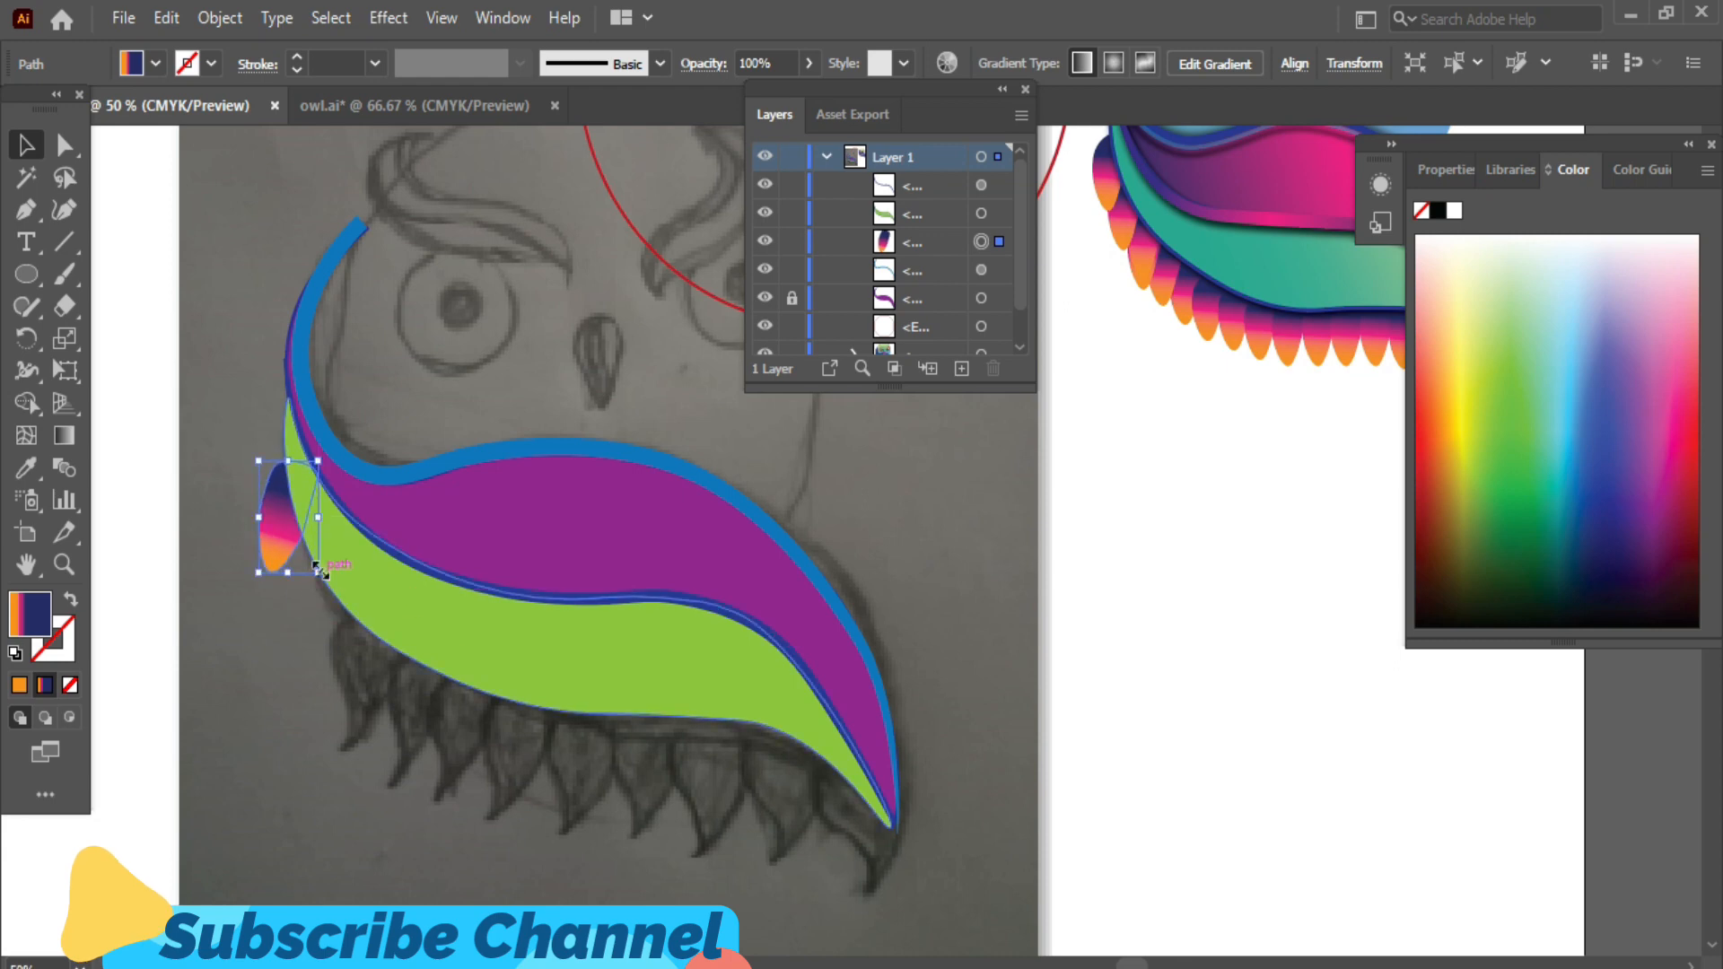
drag(289, 463, 292, 468)
drag(281, 534, 269, 531)
mouse_move(318, 461)
mouse_down()
mouse_move(302, 466)
mouse_move(315, 473)
mouse_up()
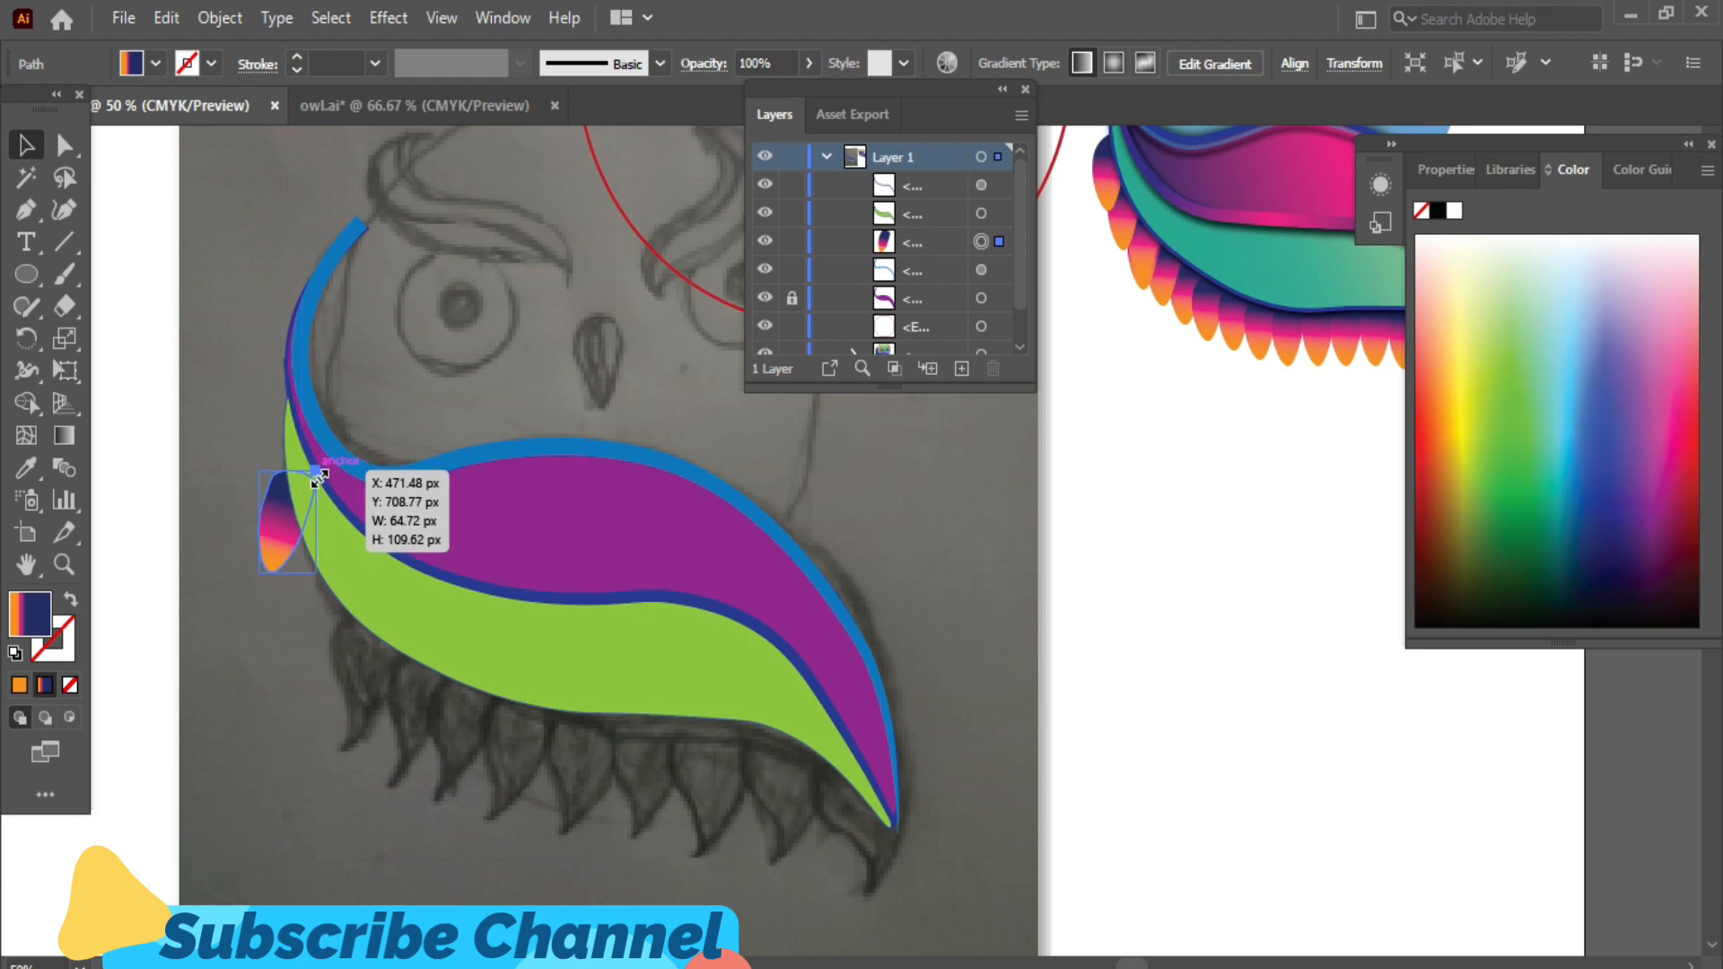
click(255, 666)
- Place copies of the feather along the green band's lower edge to the wing tip, rotating them to follow the curve
drag(264, 544, 311, 593)
drag(281, 535, 933, 902)
click(322, 691)
click(270, 794)
click(324, 754)
click(343, 826)
click(381, 803)
click(384, 843)
click(430, 876)
click(467, 834)
click(500, 895)
click(566, 853)
click(761, 837)
click(933, 903)
click(874, 851)
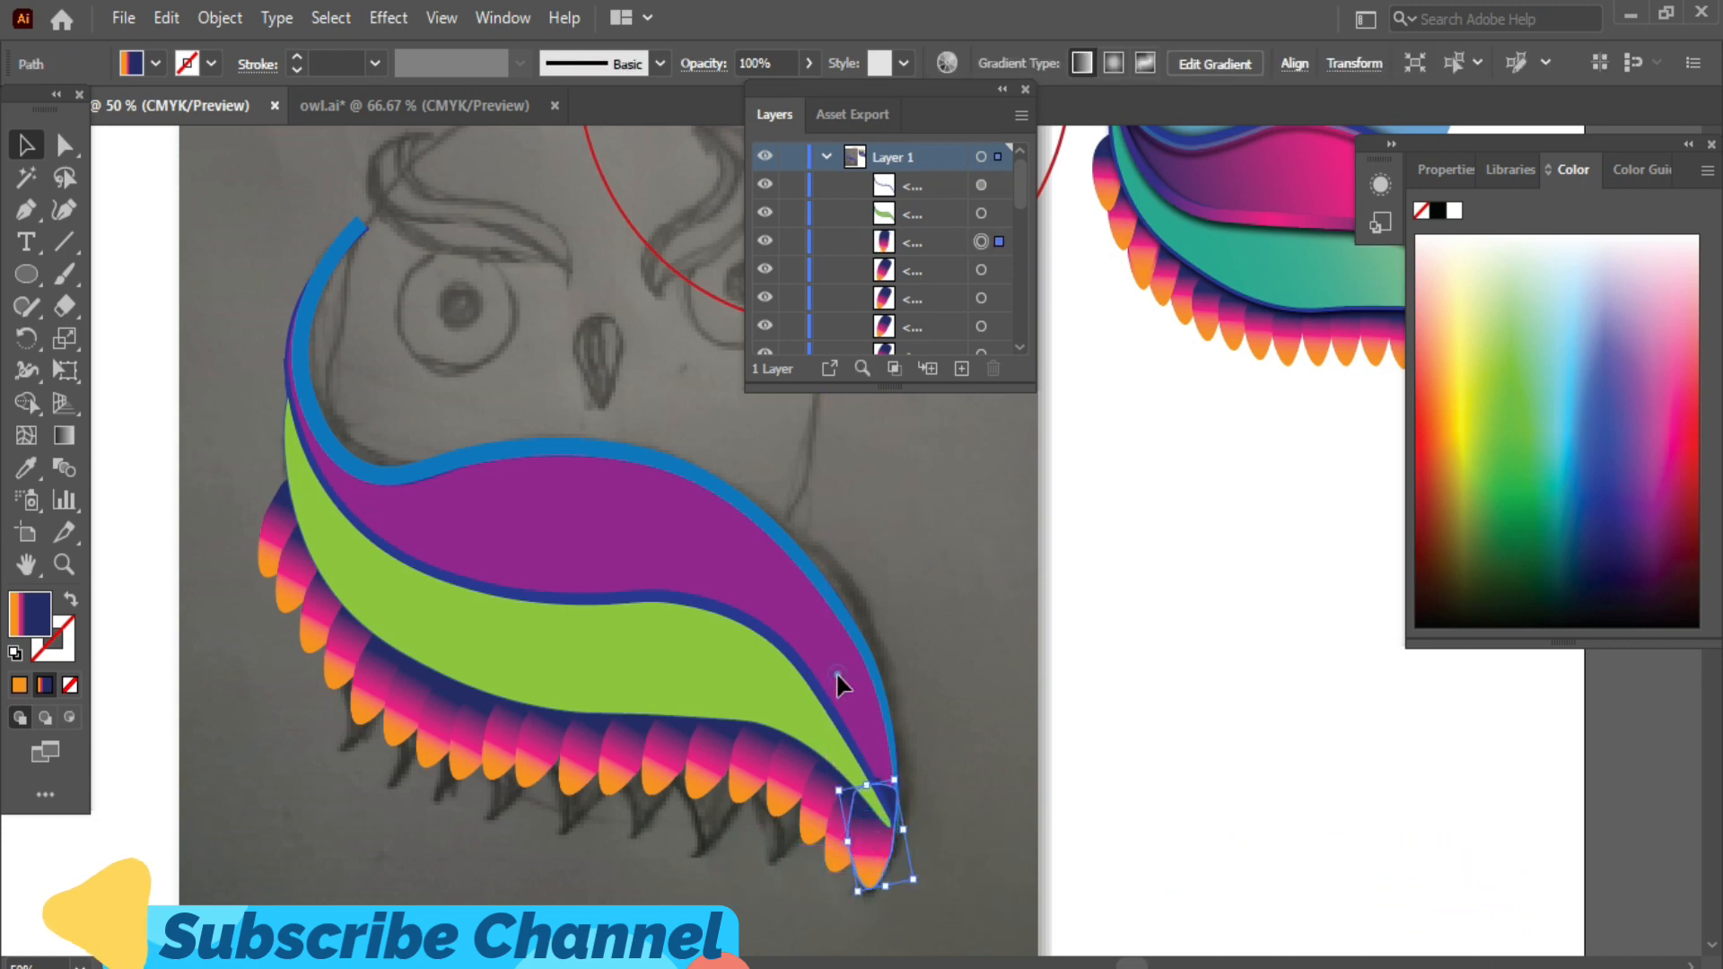
key(ctrl+shift+a)
- Unlock the purple shape and bring it to the front, above the feathers
scroll(847, 276, down, 3)
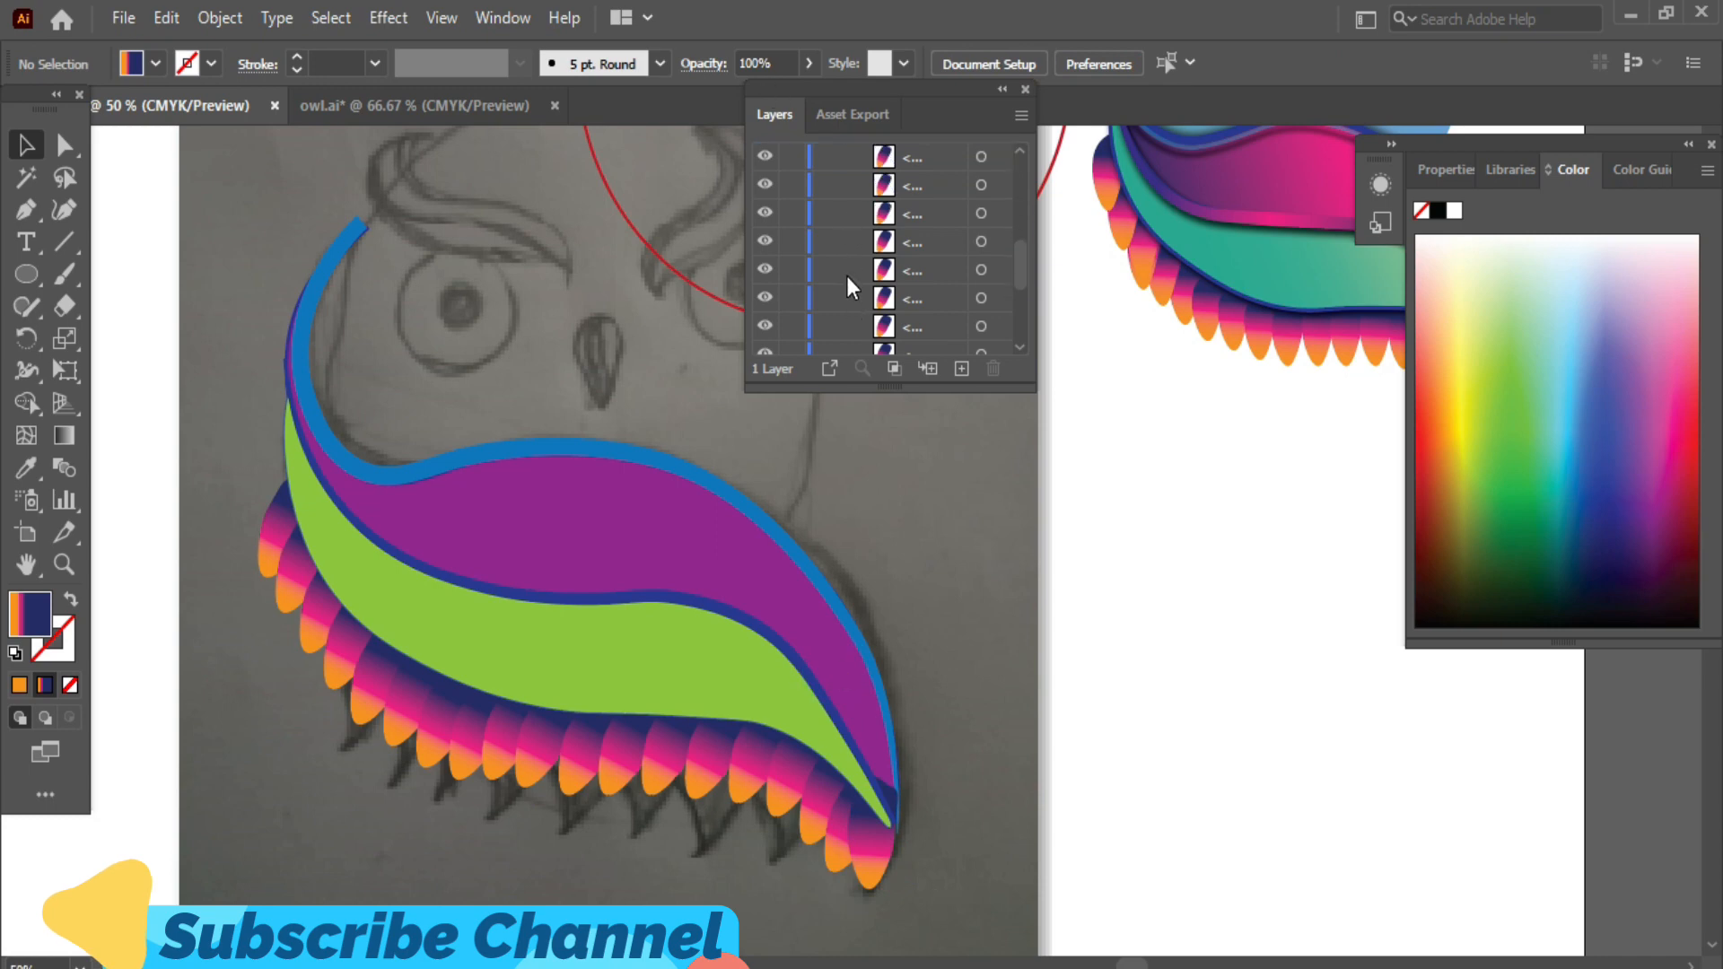
right_click(800, 601)
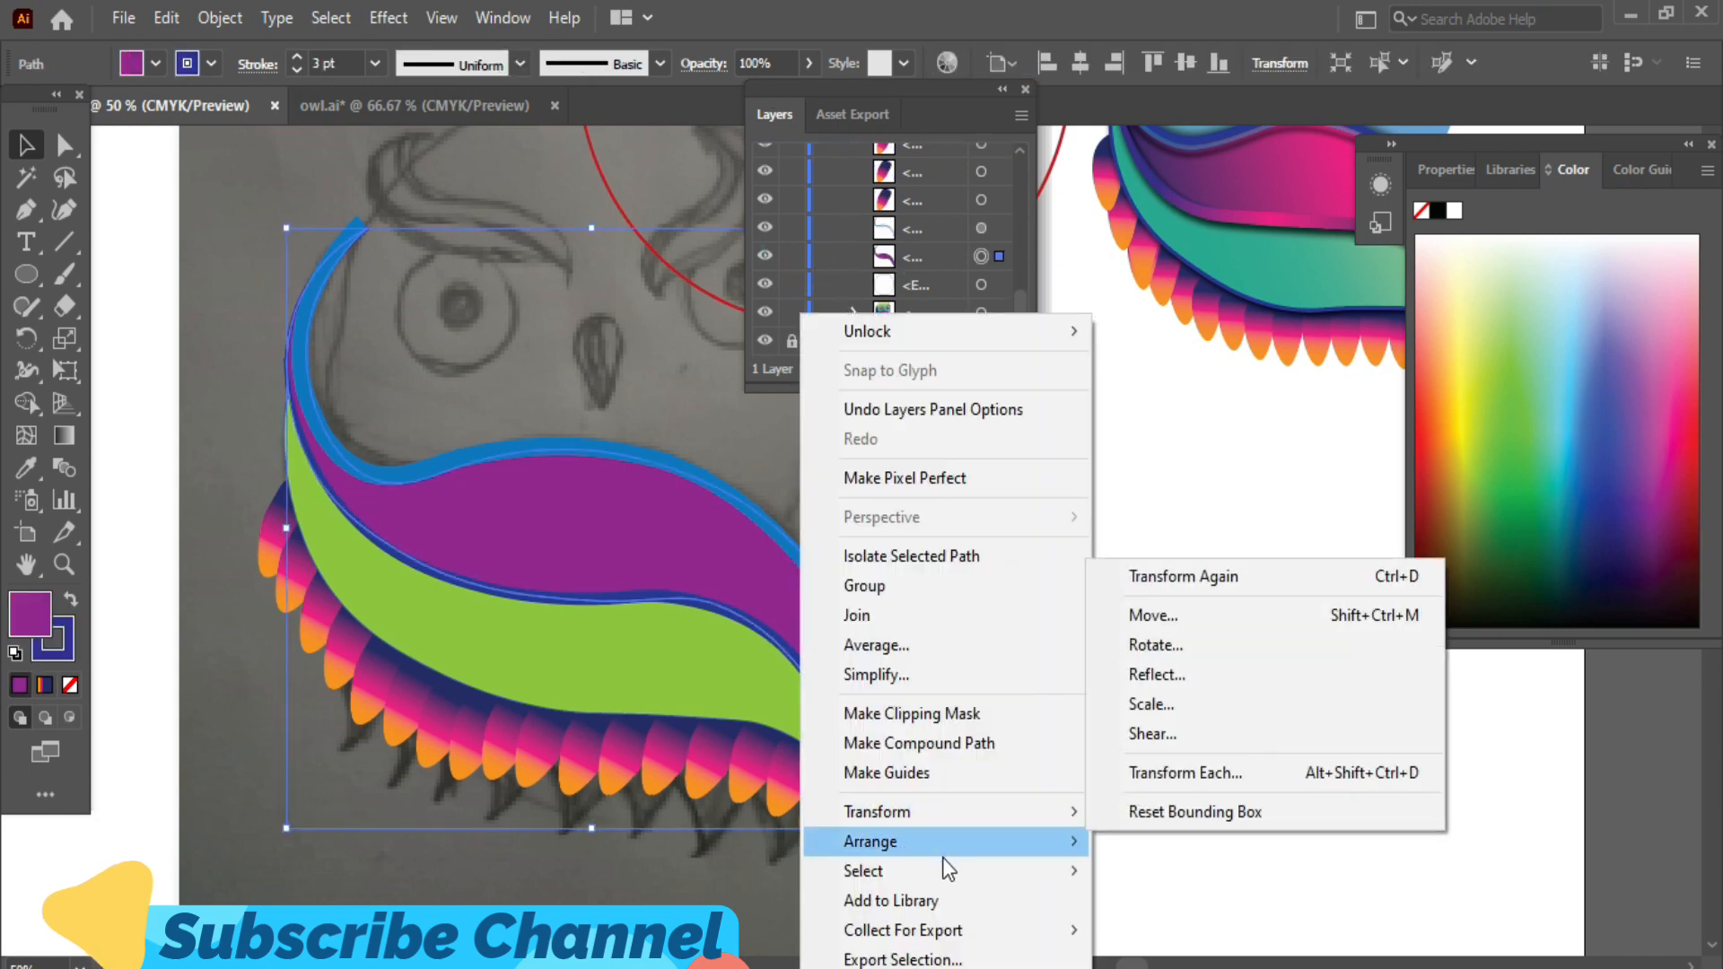
mouse_move(1053, 842)
click(1149, 842)
key(ctrl+shift+a)
- Bring the light blue curve along the purple shape's upper edge to the front
click(576, 453)
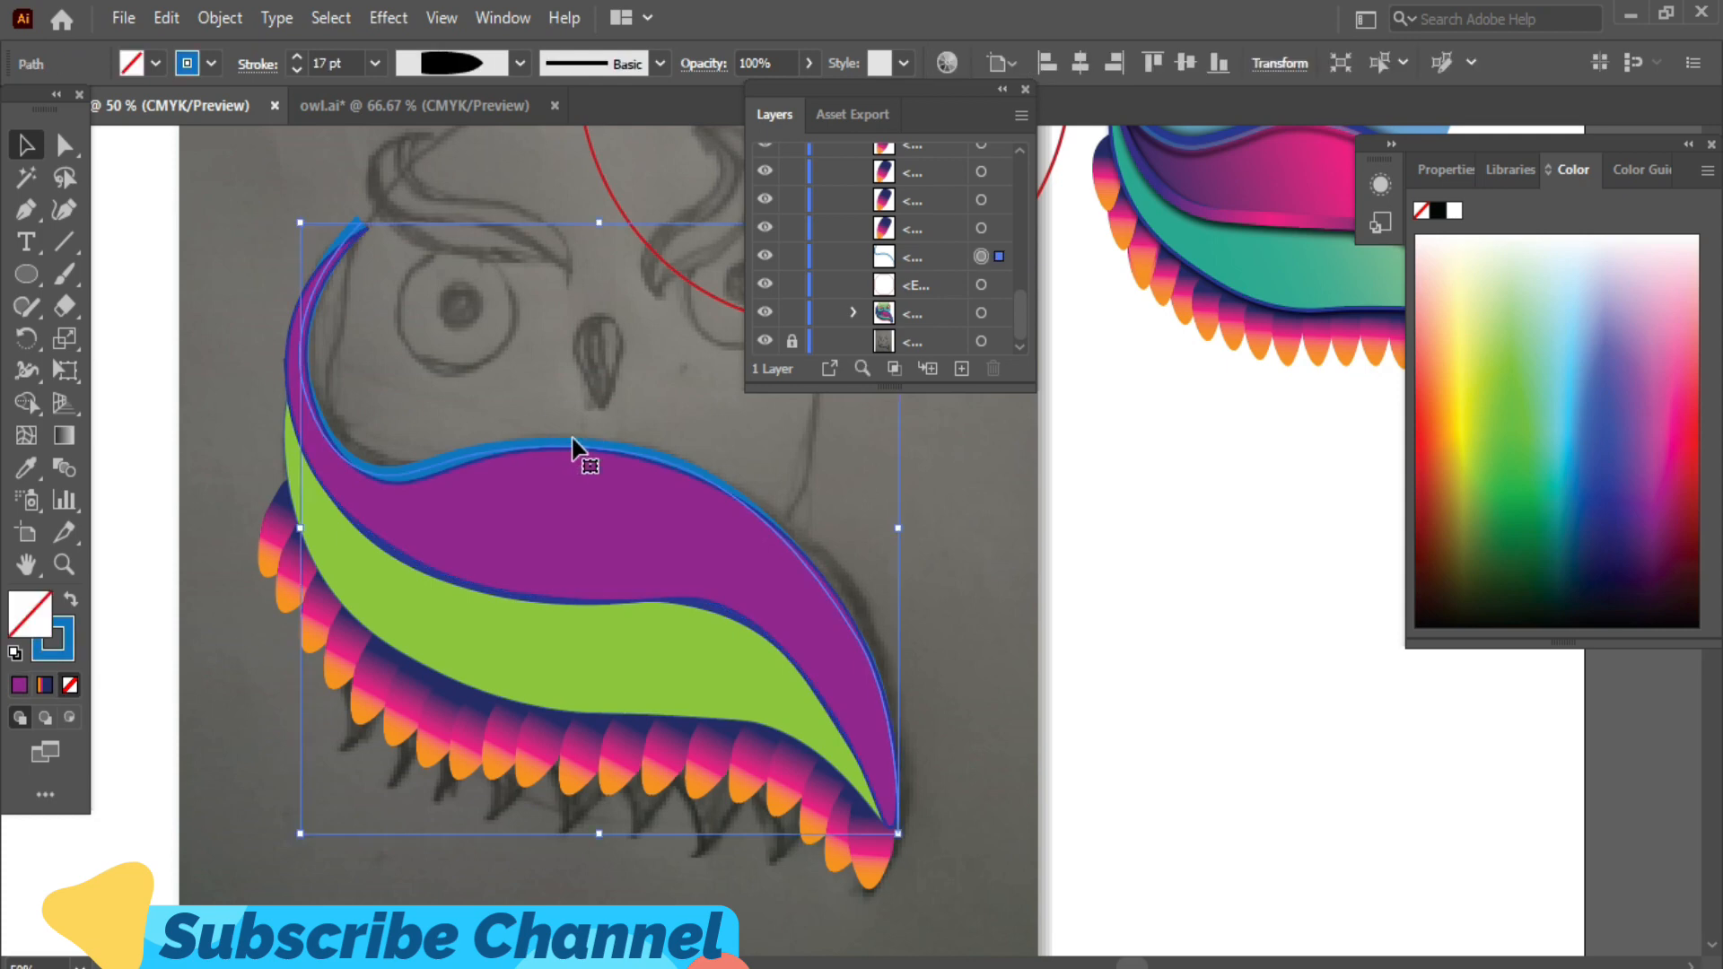
right_click(576, 453)
mouse_move(808, 841)
click(893, 843)
key(ctrl+shift+a)
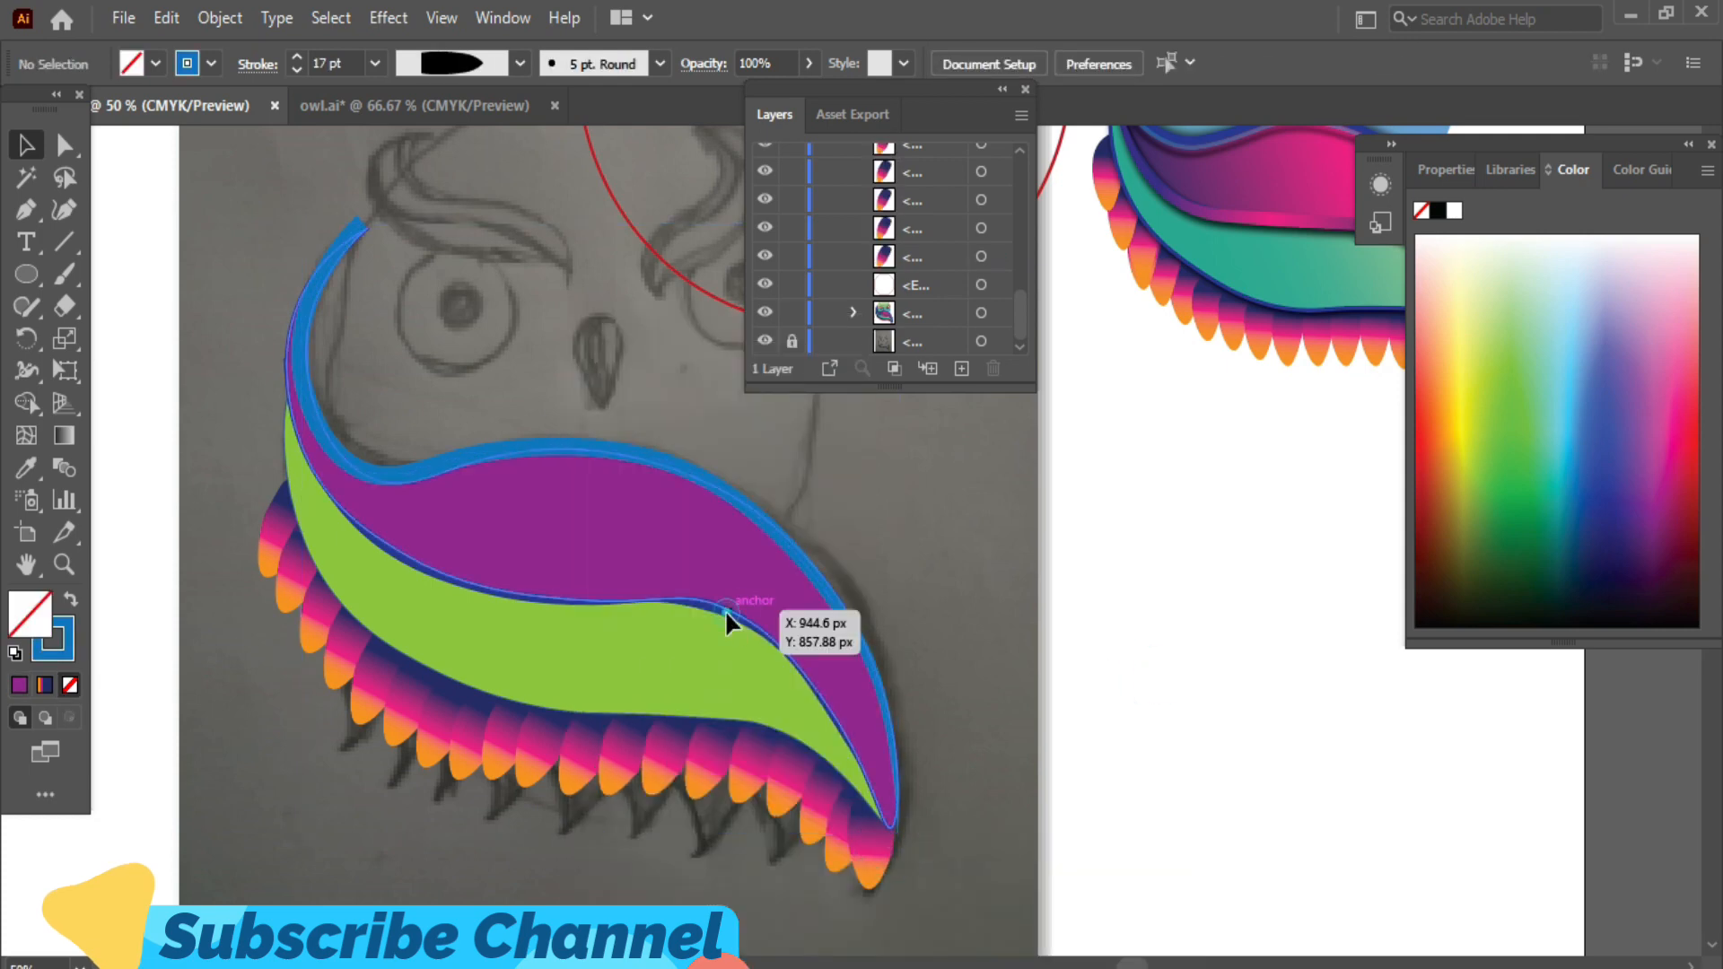
- Bring the purple shape to the front again, above the light blue curve
right_click(728, 610)
click(1050, 846)
key(ctrl+shift+a)
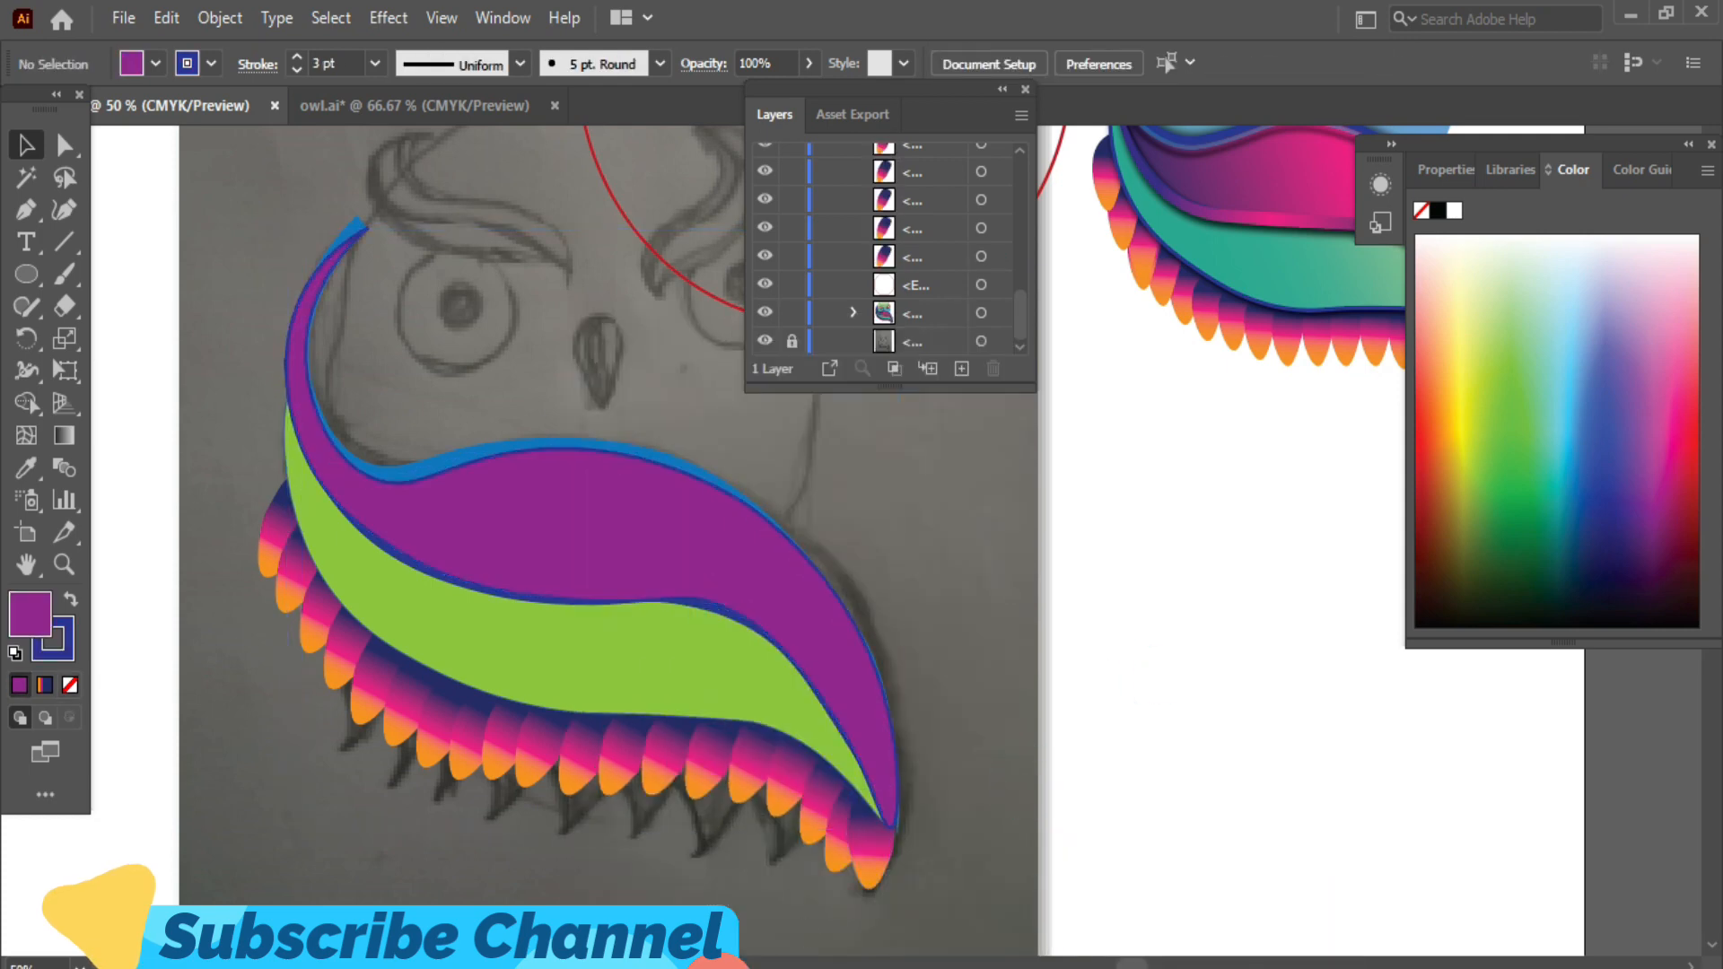
- Rotate the last feather at the wing tip slightly to align it, and close the Color panel
click(877, 838)
mouse_move(911, 888)
mouse_down()
mouse_move(925, 897)
mouse_move(890, 873)
mouse_up()
click(1711, 145)
click(1205, 678)
click(882, 860)
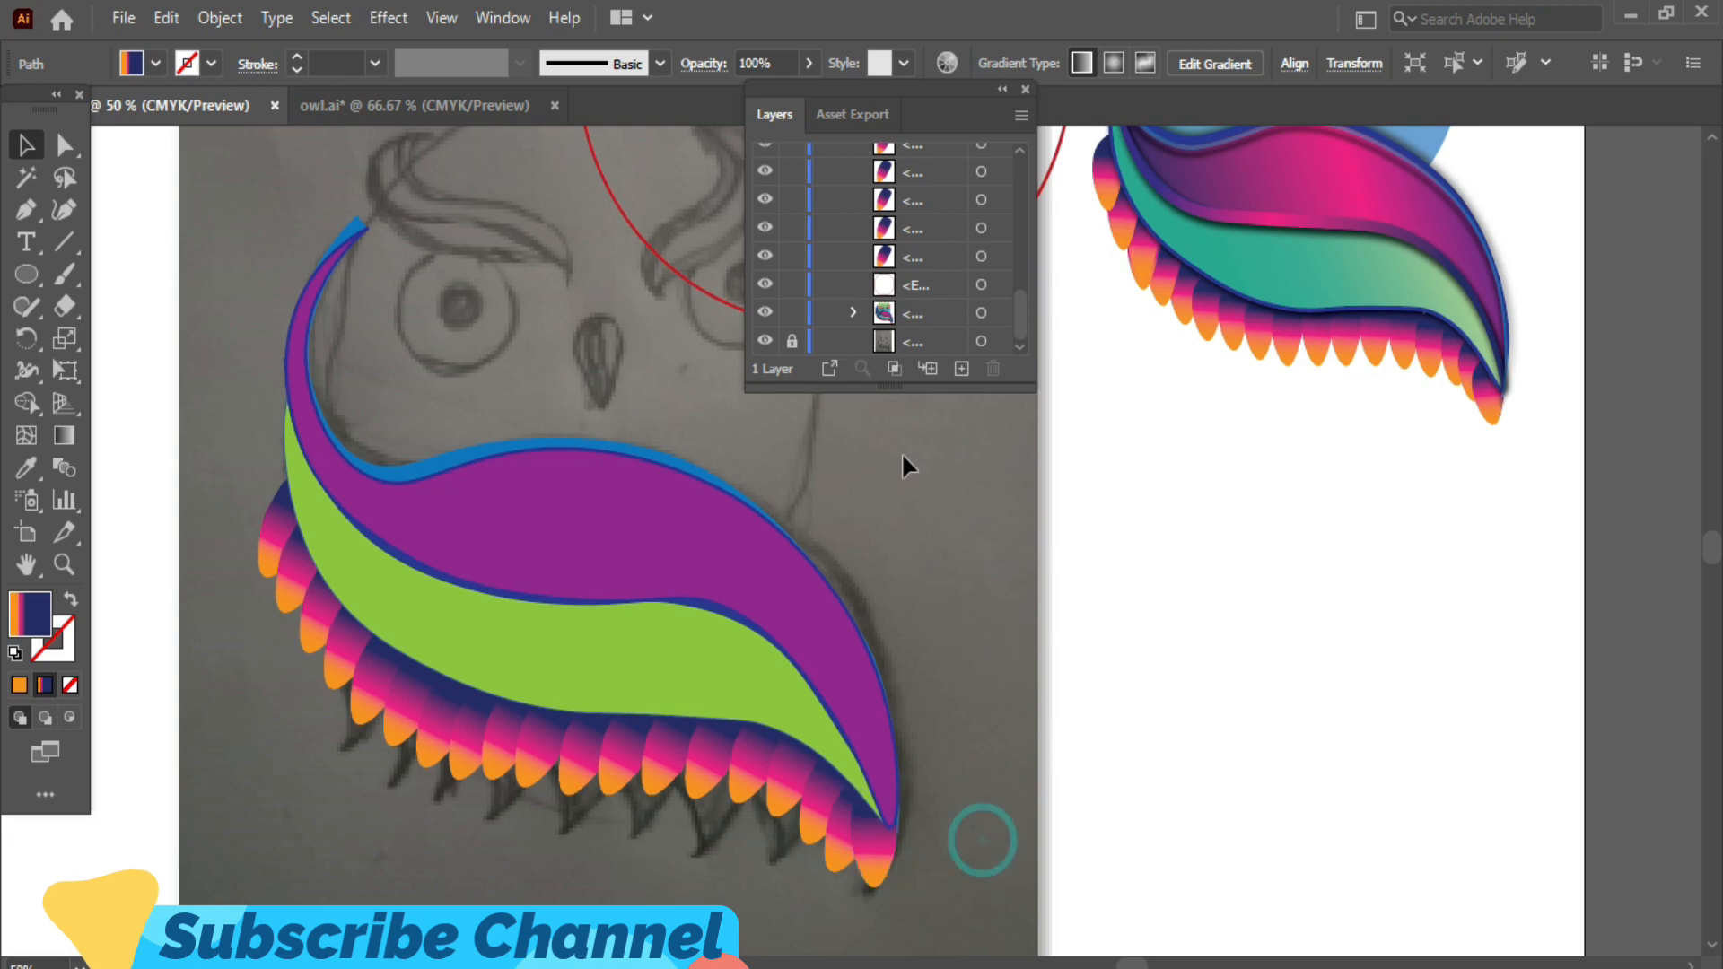
click(875, 843)
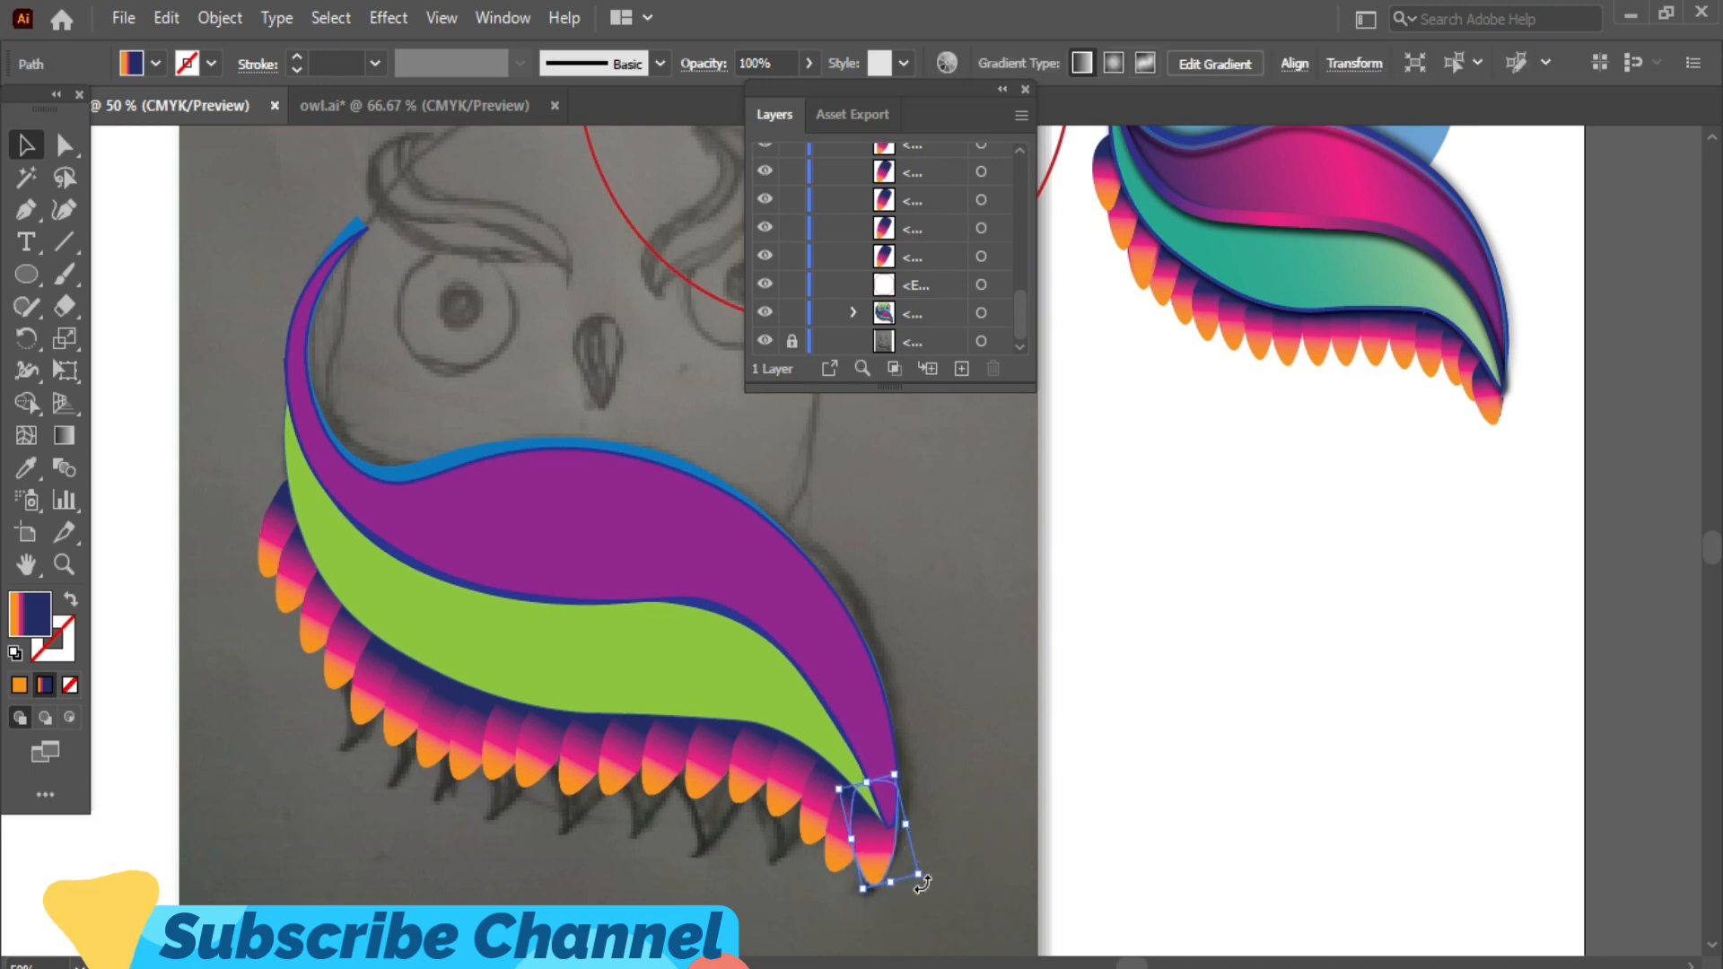
- Move the red circle over the owl's sketched head and bring it to the front
drag(933, 81, 1265, 404)
scroll(989, 442, up, 1)
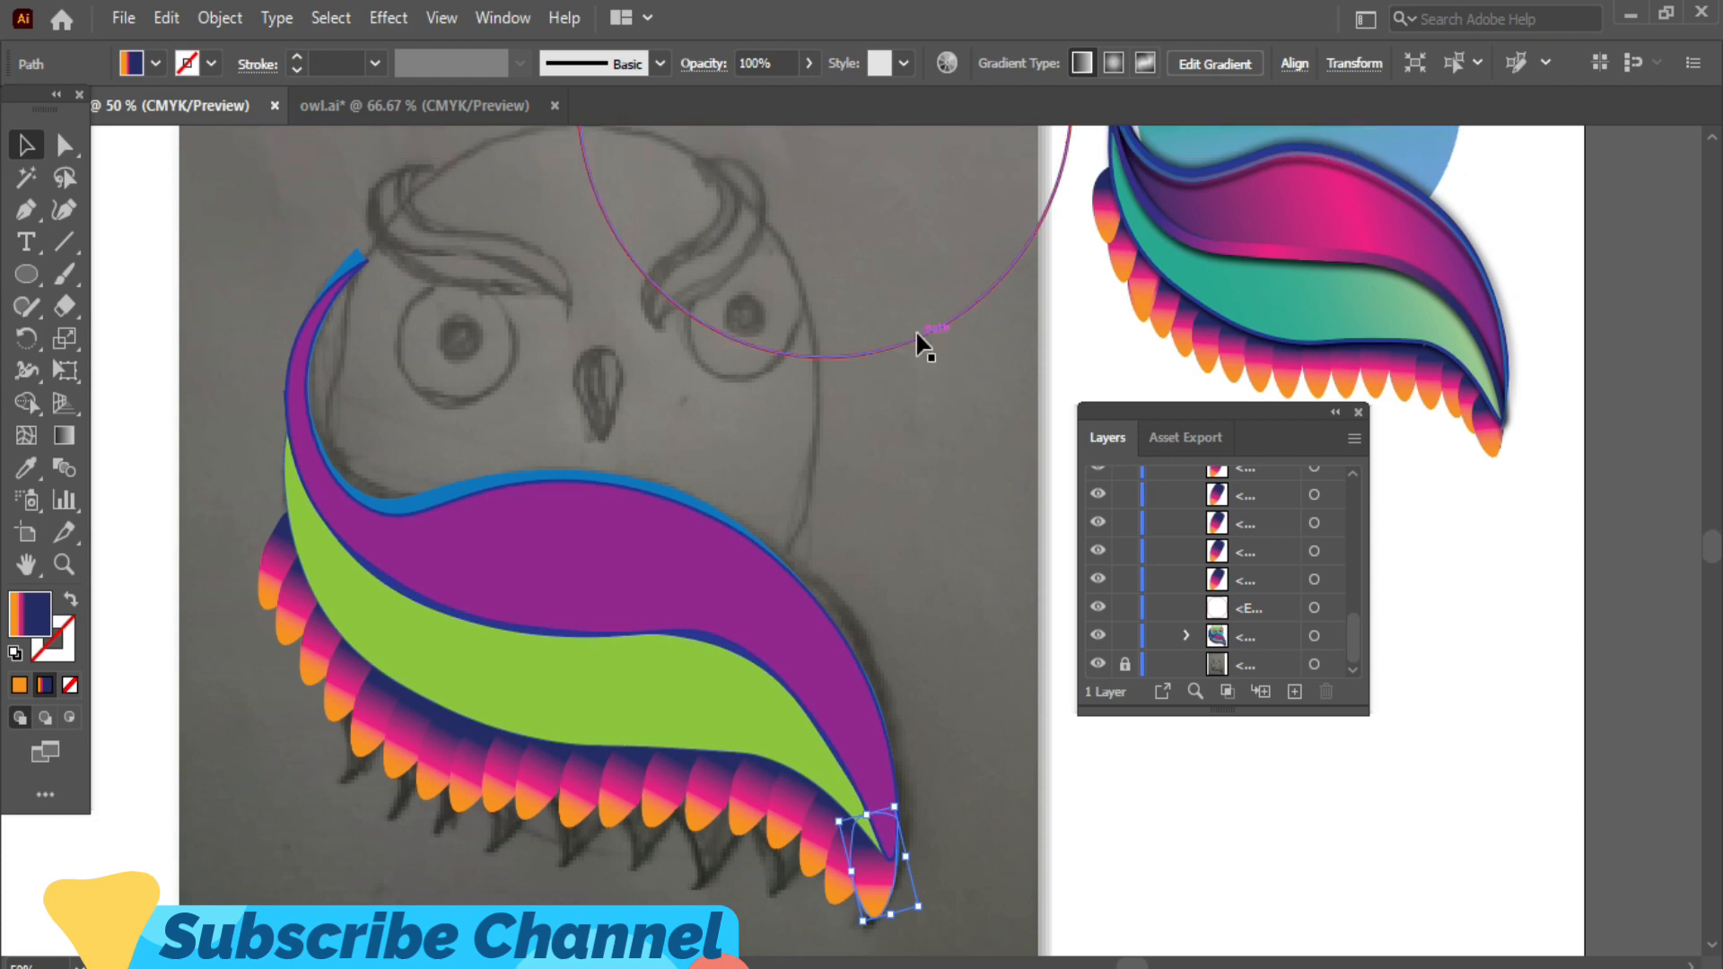
drag(923, 346, 668, 634)
right_click(745, 587)
mouse_move(884, 842)
click(1081, 840)
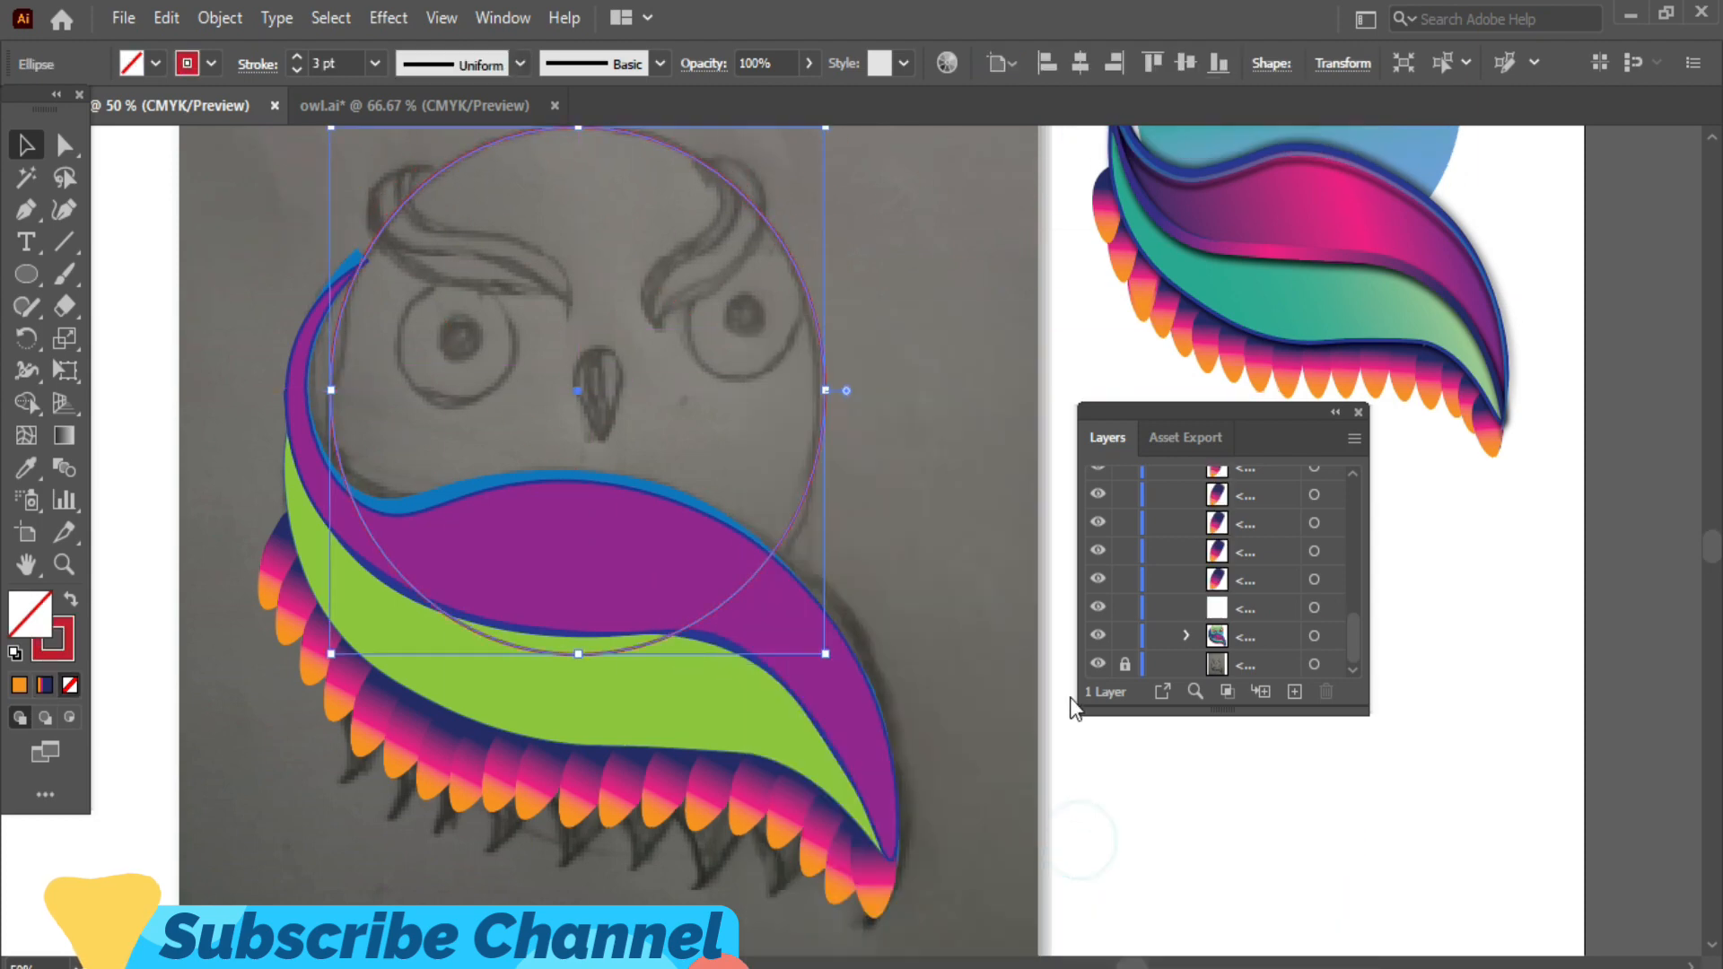
- Nudge the red circle slightly left to line it up with the sketched head outline
click(857, 415)
click(821, 458)
key(Left)
key(Left)
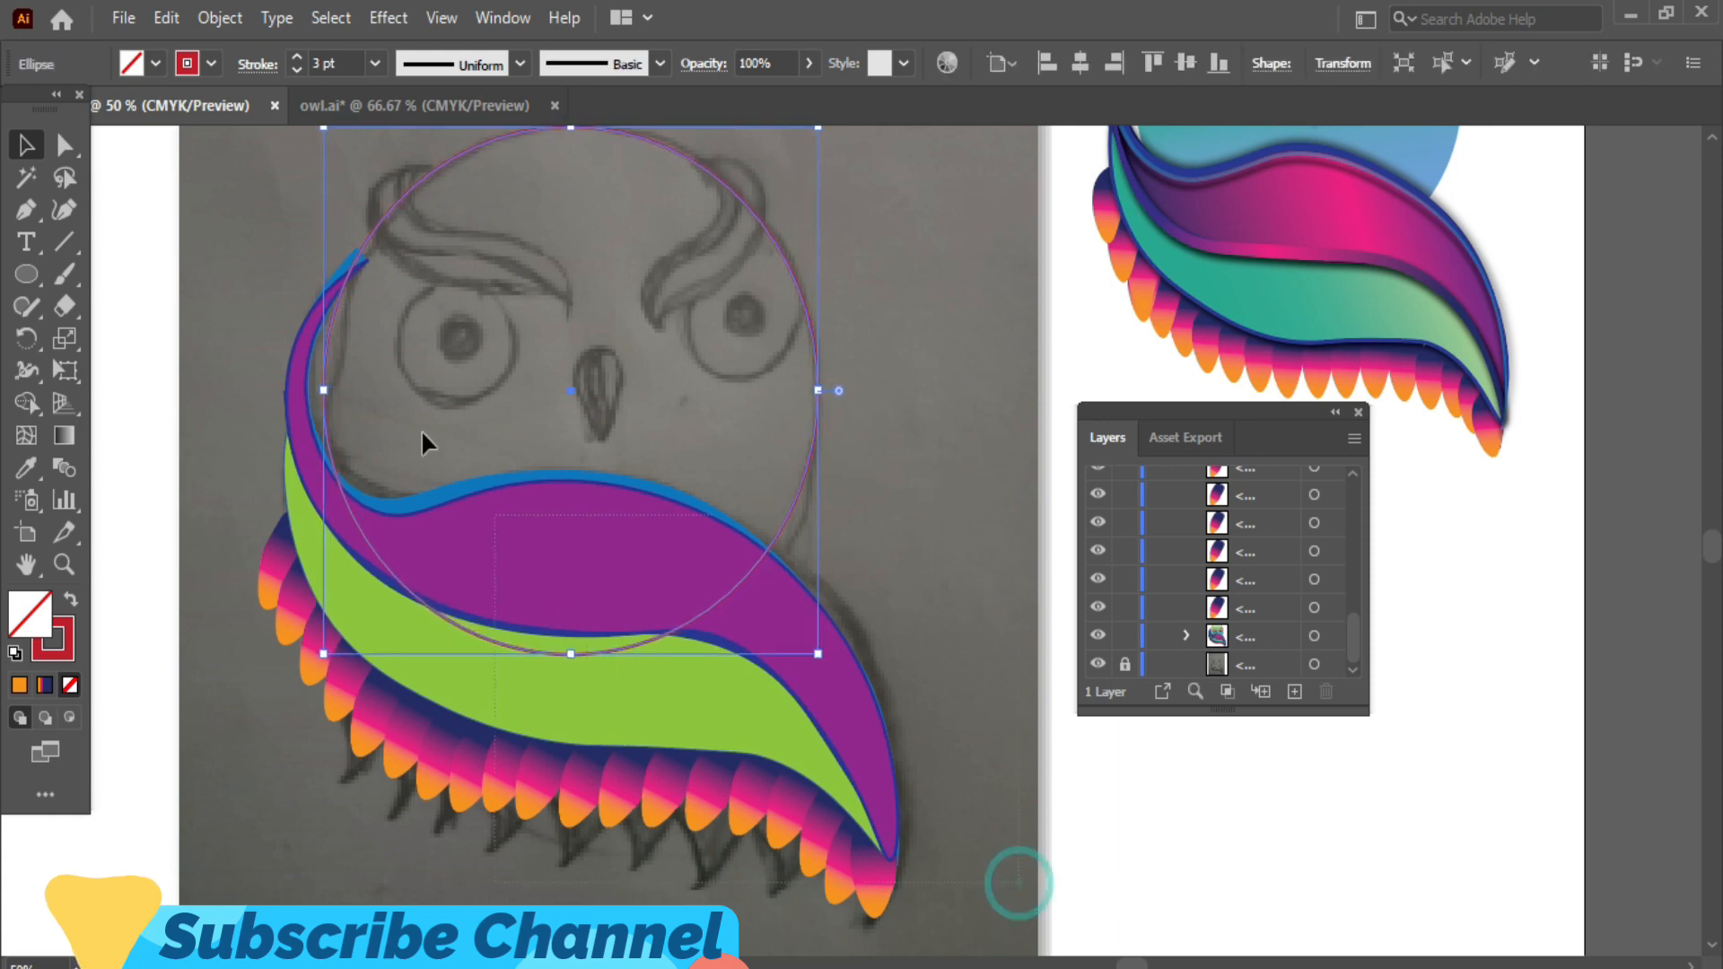
- Try to merge the head circle with the wing shapes using the Shape Builder, and undo it
drag(421, 433, 247, 247)
drag(36, 407, 176, 406)
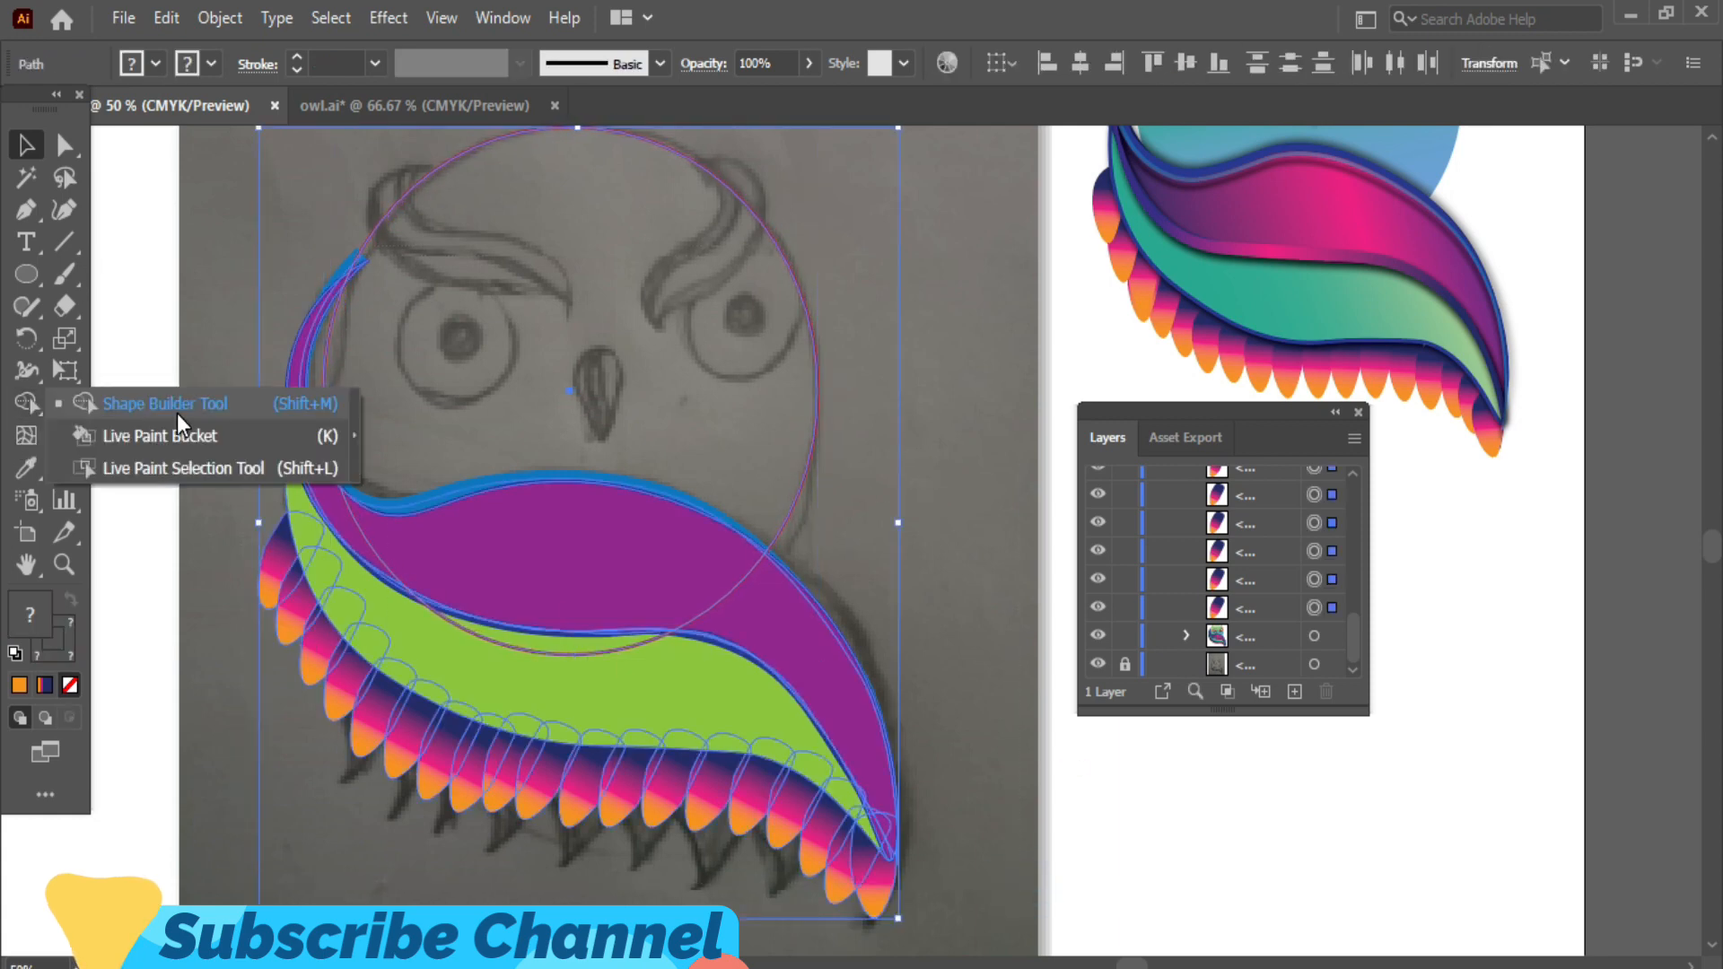
click(449, 365)
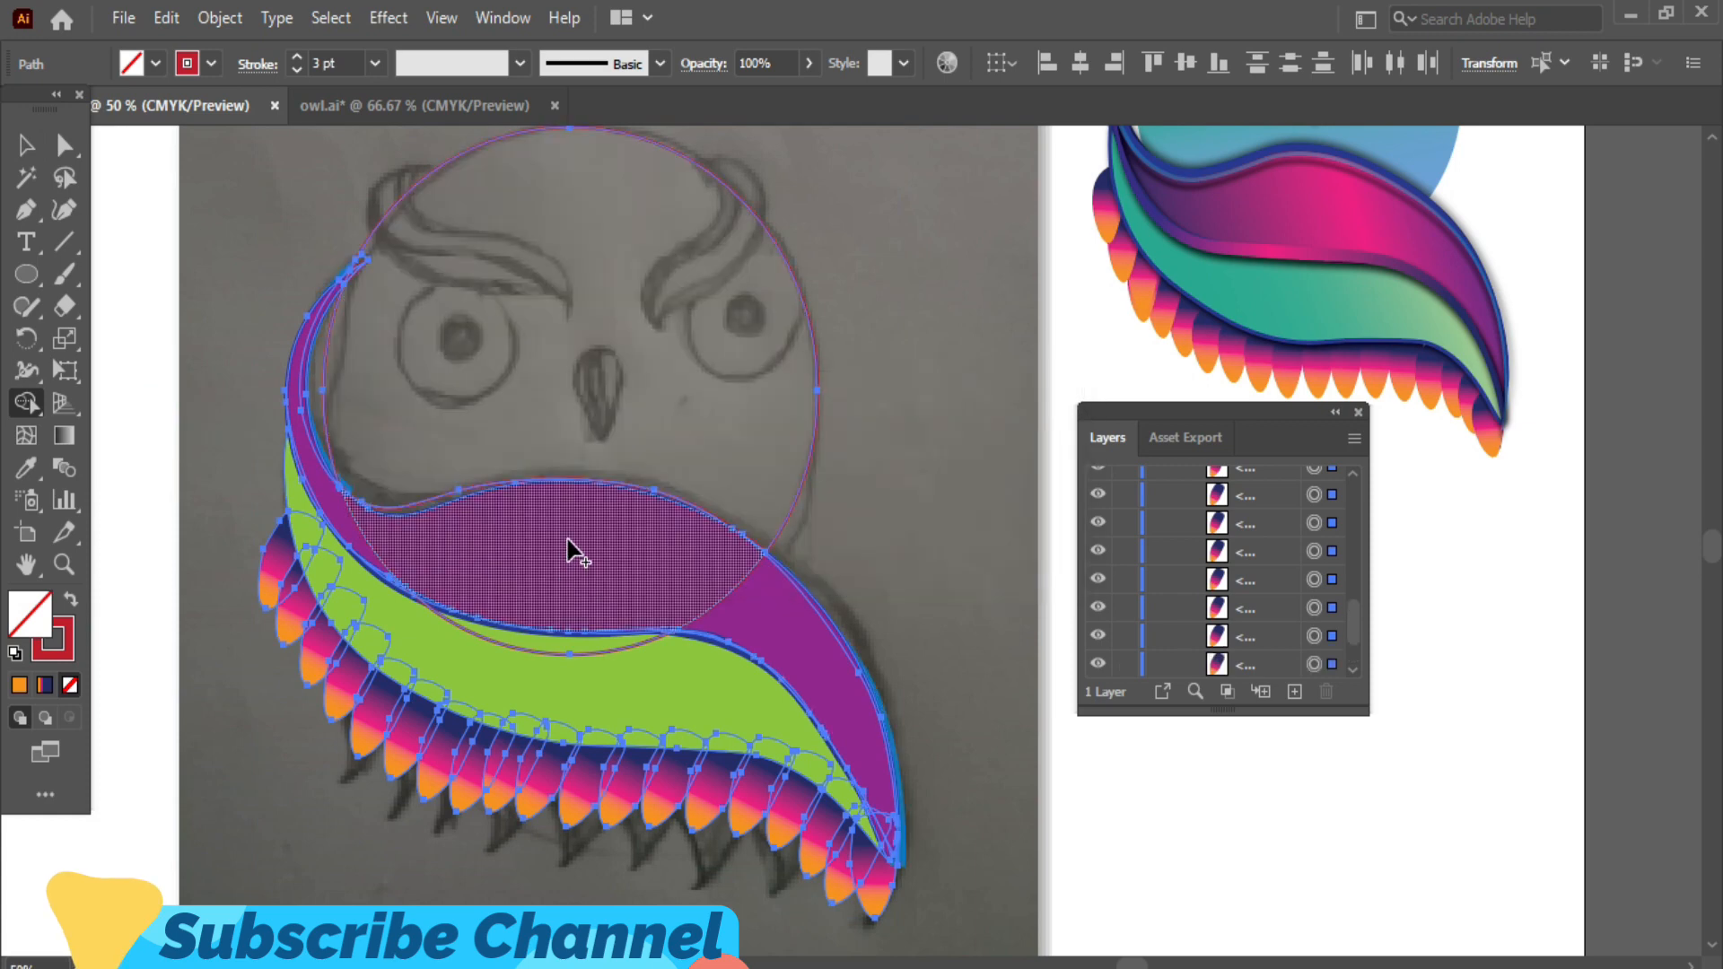
key(ctrl+z)
key(ctrl+z)
click(26, 144)
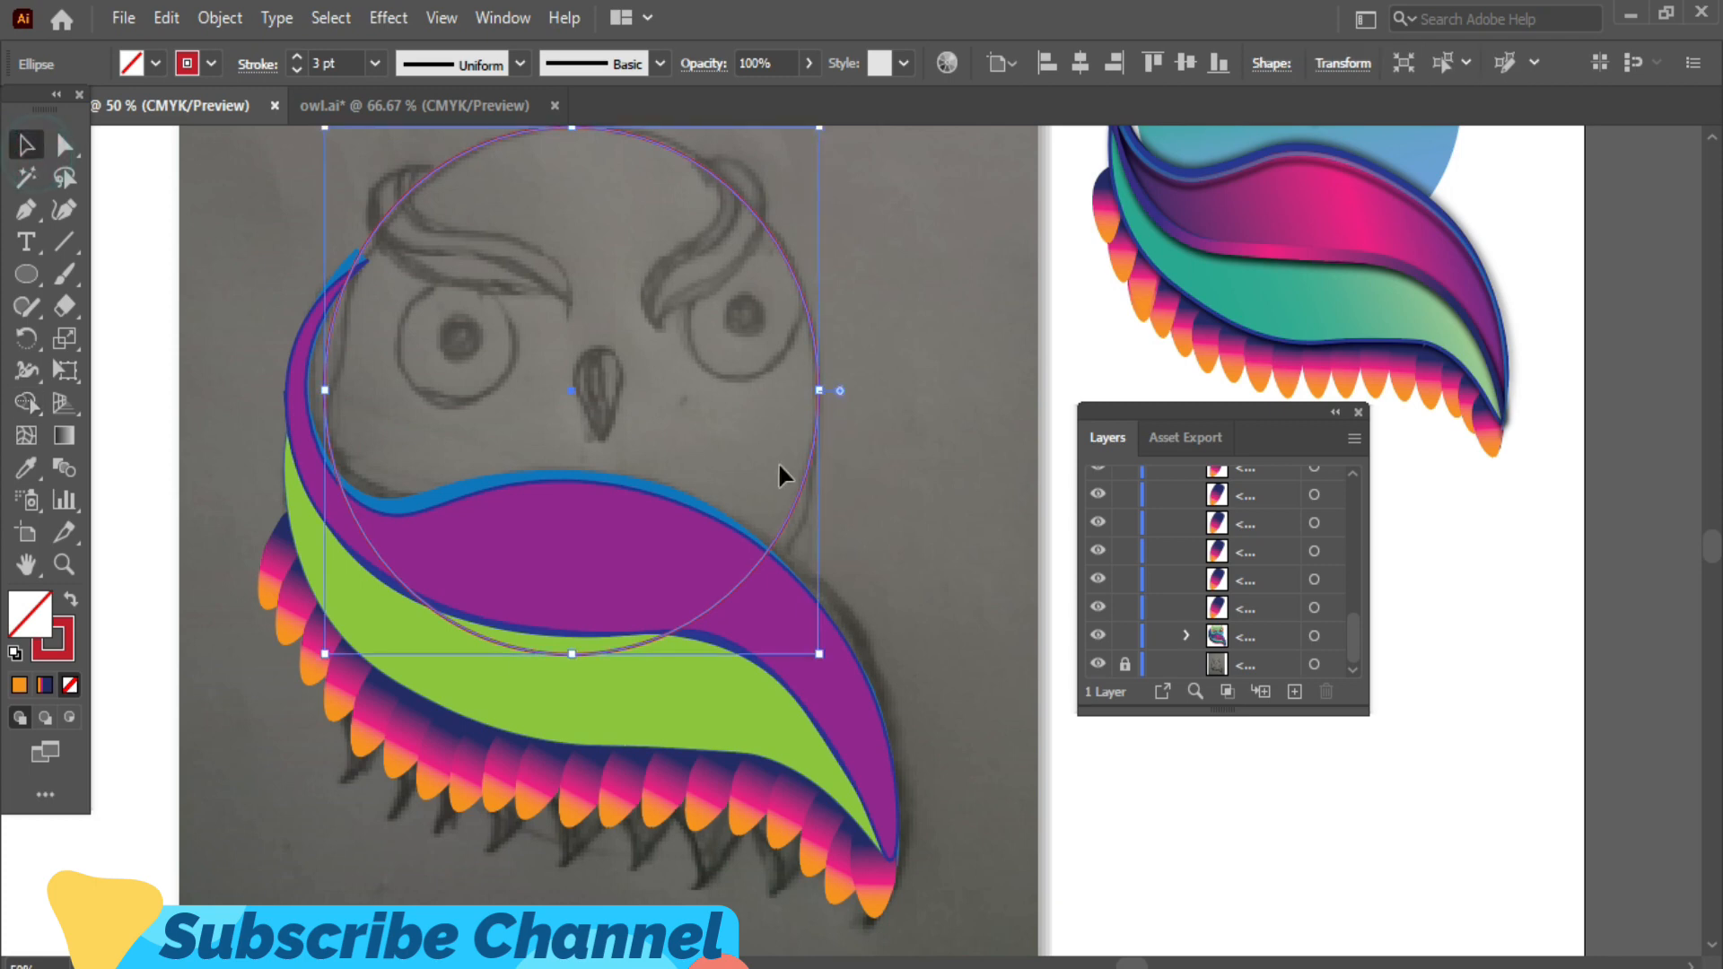
- Send the red head circle to the back, behind the wing shapes and feathers
click(778, 461)
click(807, 482)
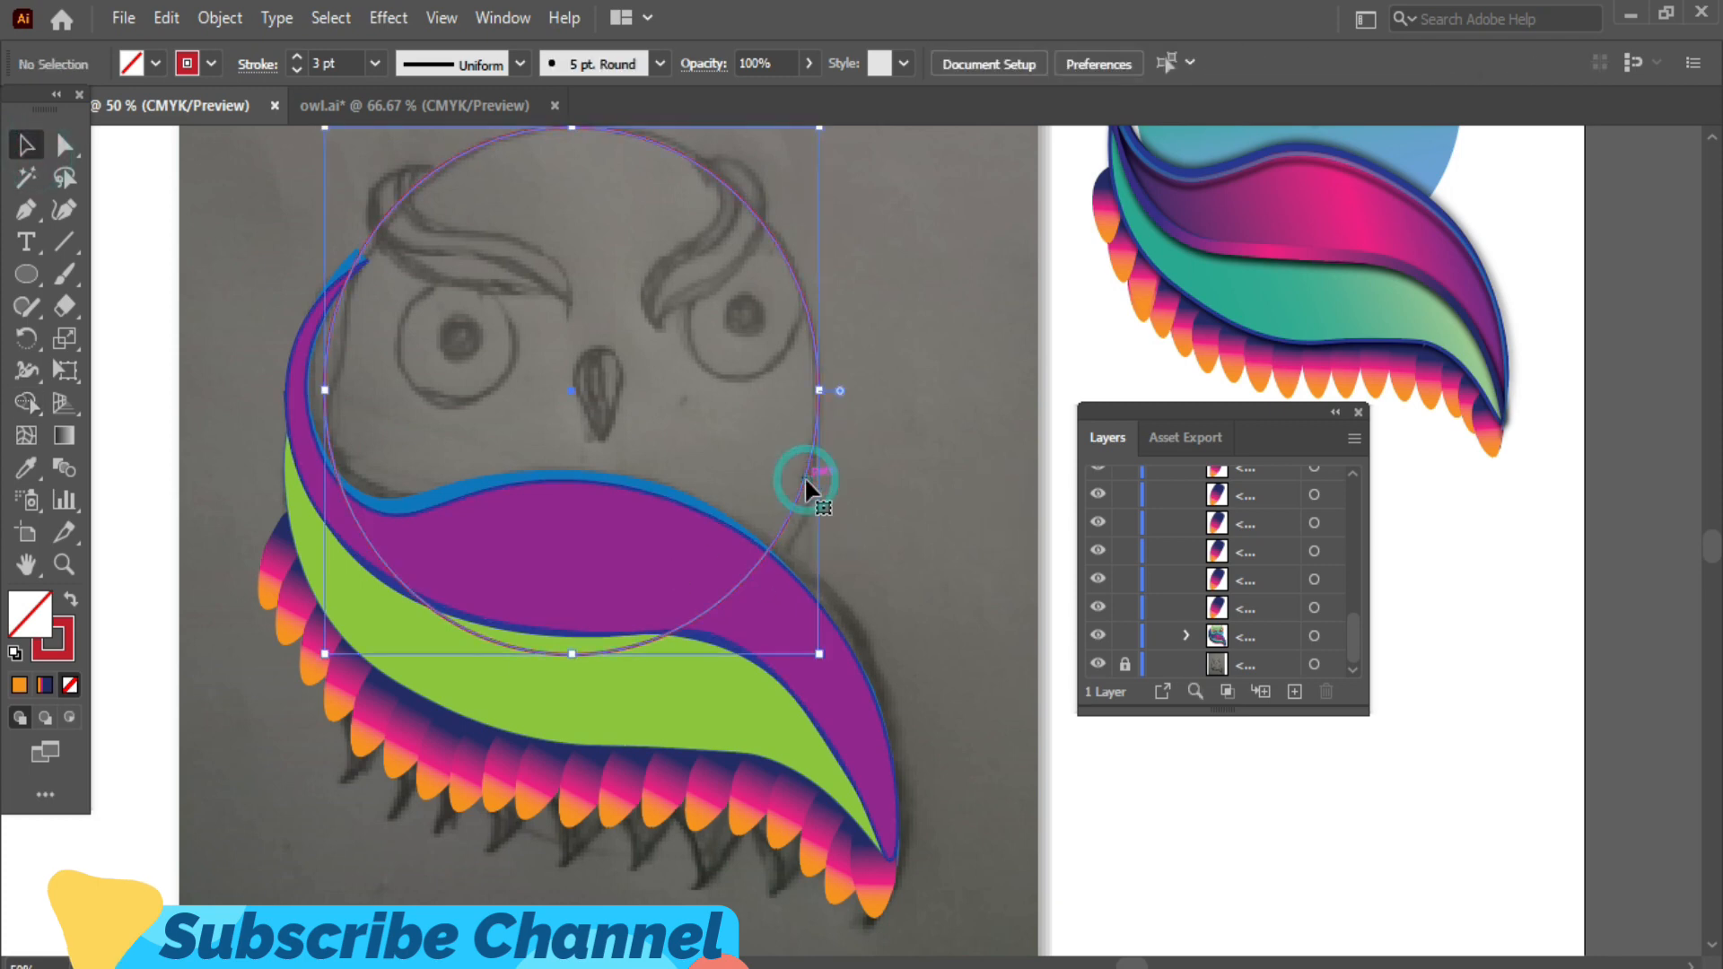
right_click(806, 482)
mouse_move(917, 848)
click(1175, 929)
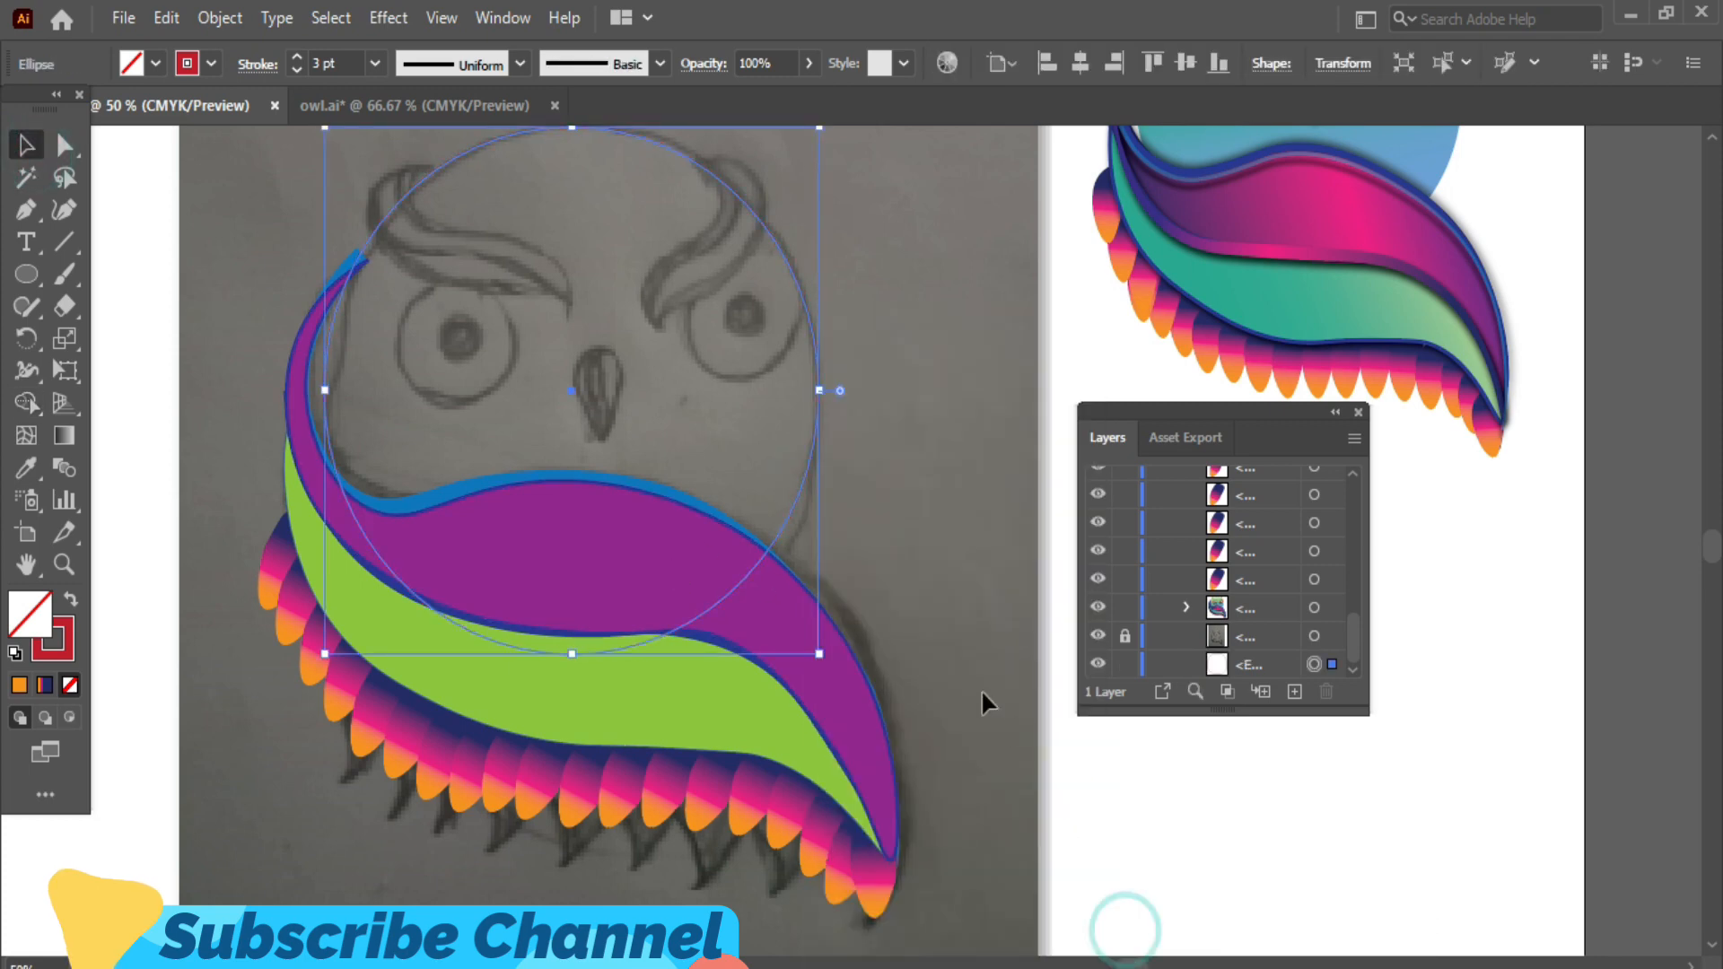
click(983, 696)
- Bring the light blue curve along the wing's upper edge to the front, above the purple shape
click(442, 507)
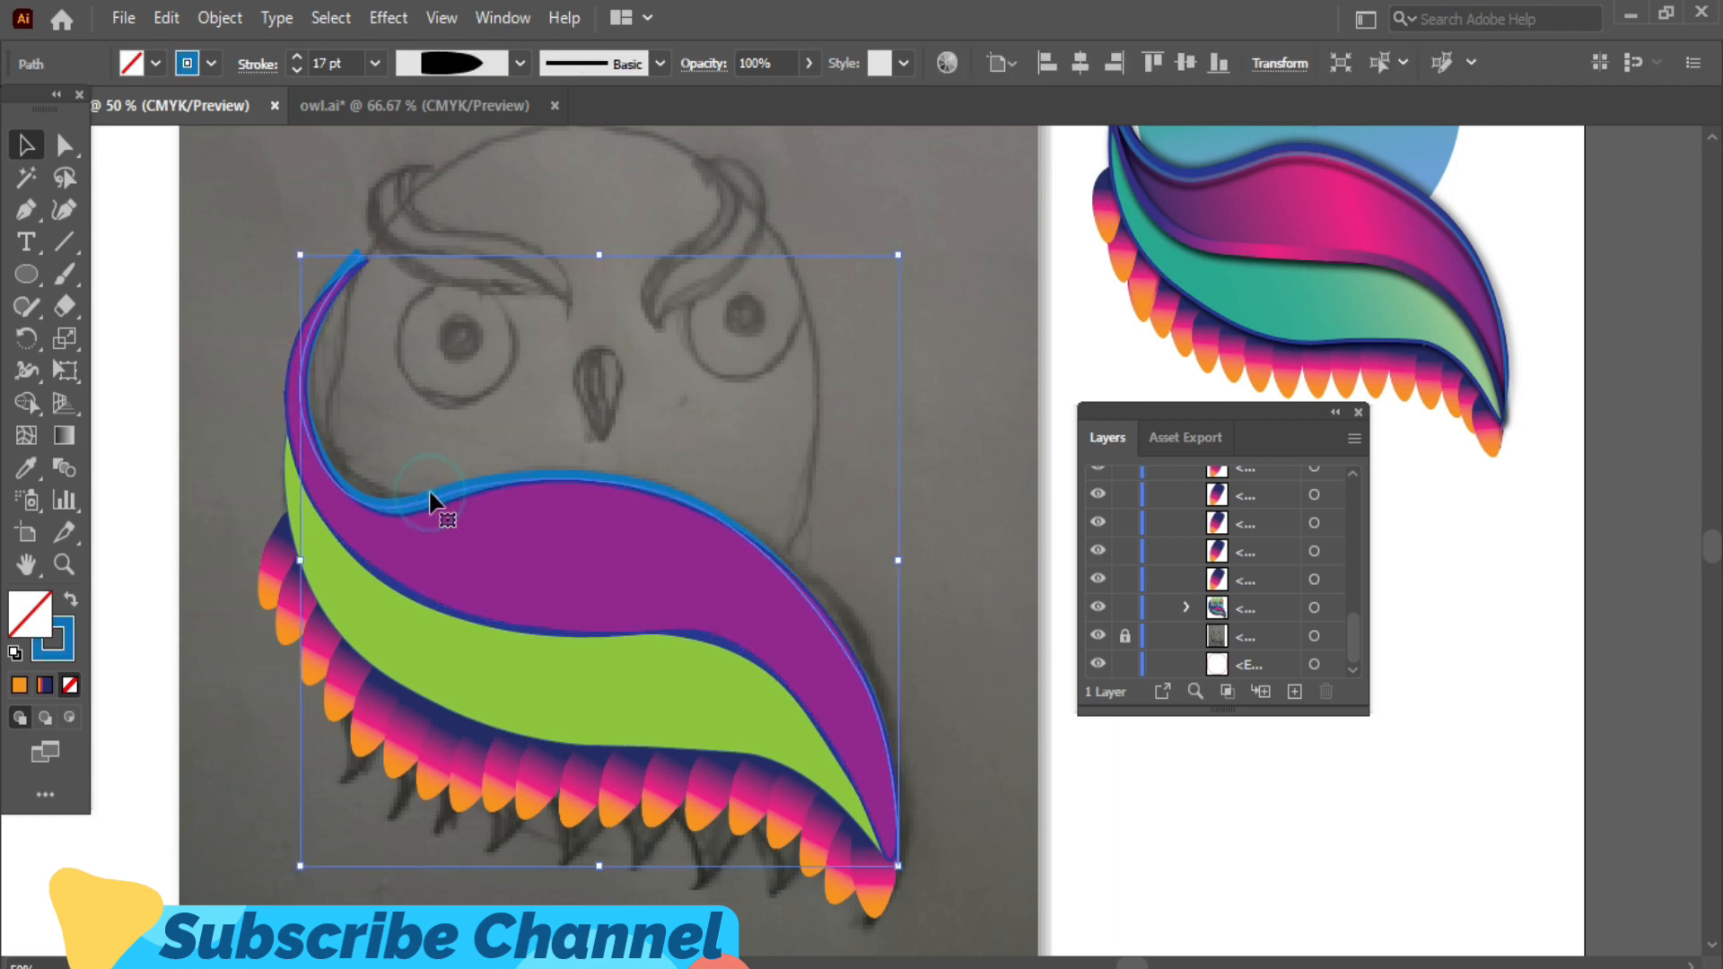
right_click(442, 505)
click(789, 839)
click(993, 447)
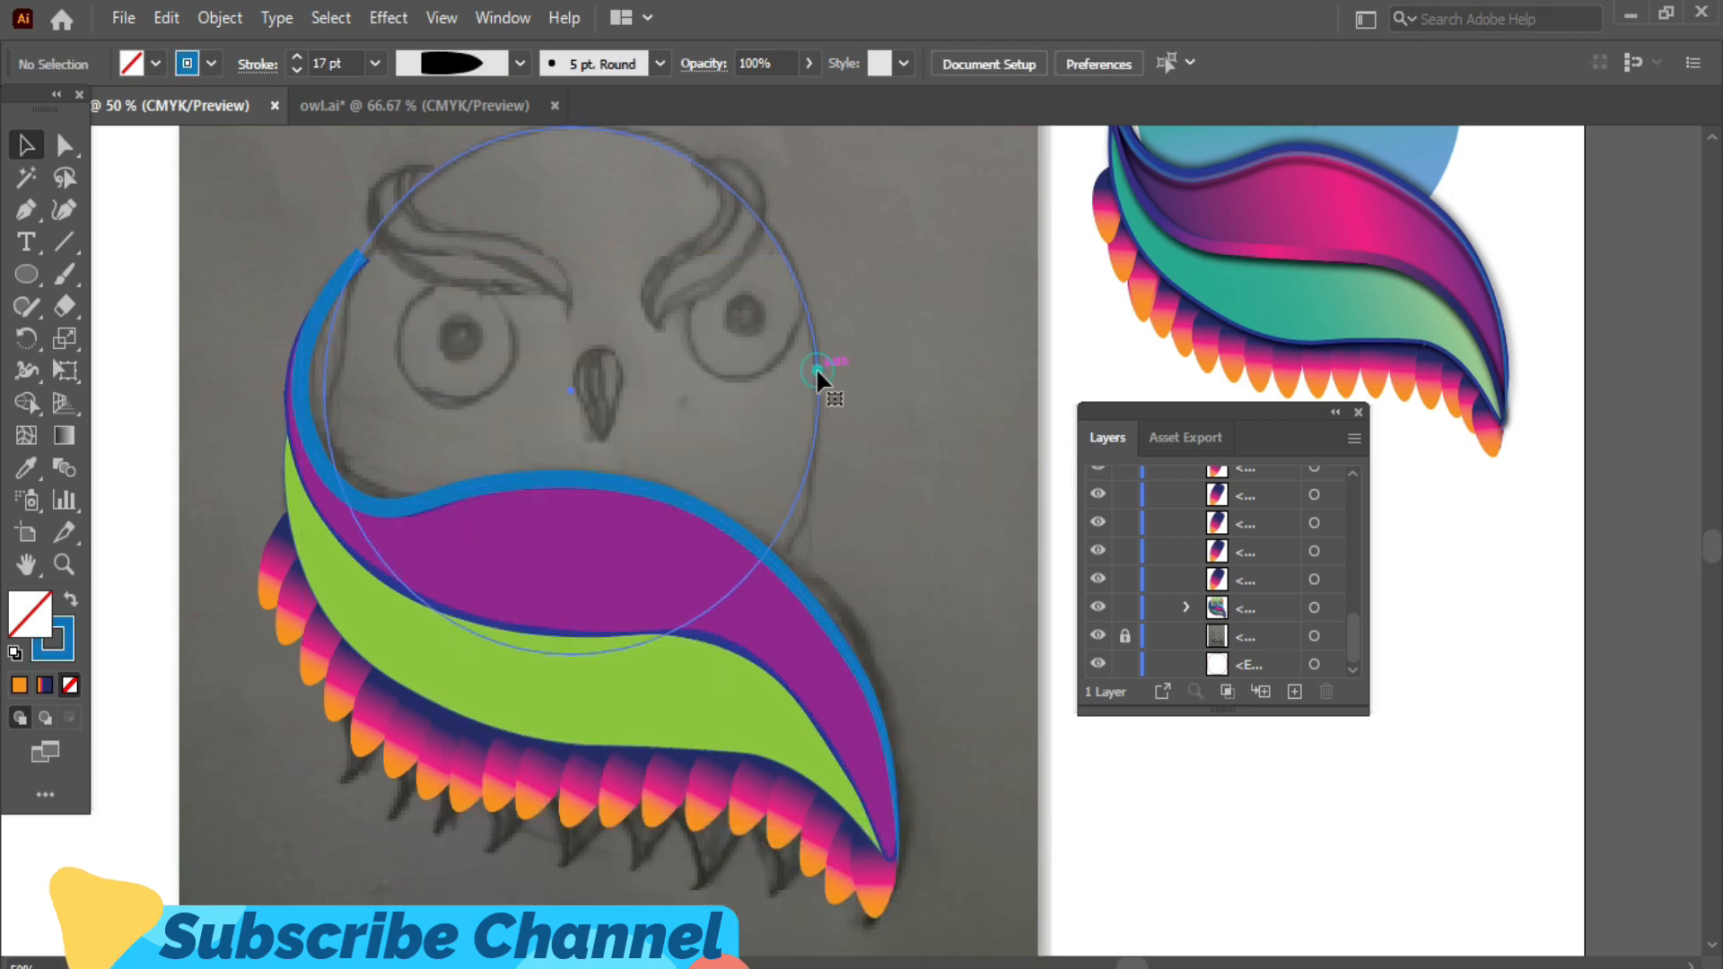
- Try moving the head circle up and to the right, away from the sketched head outline
click(816, 375)
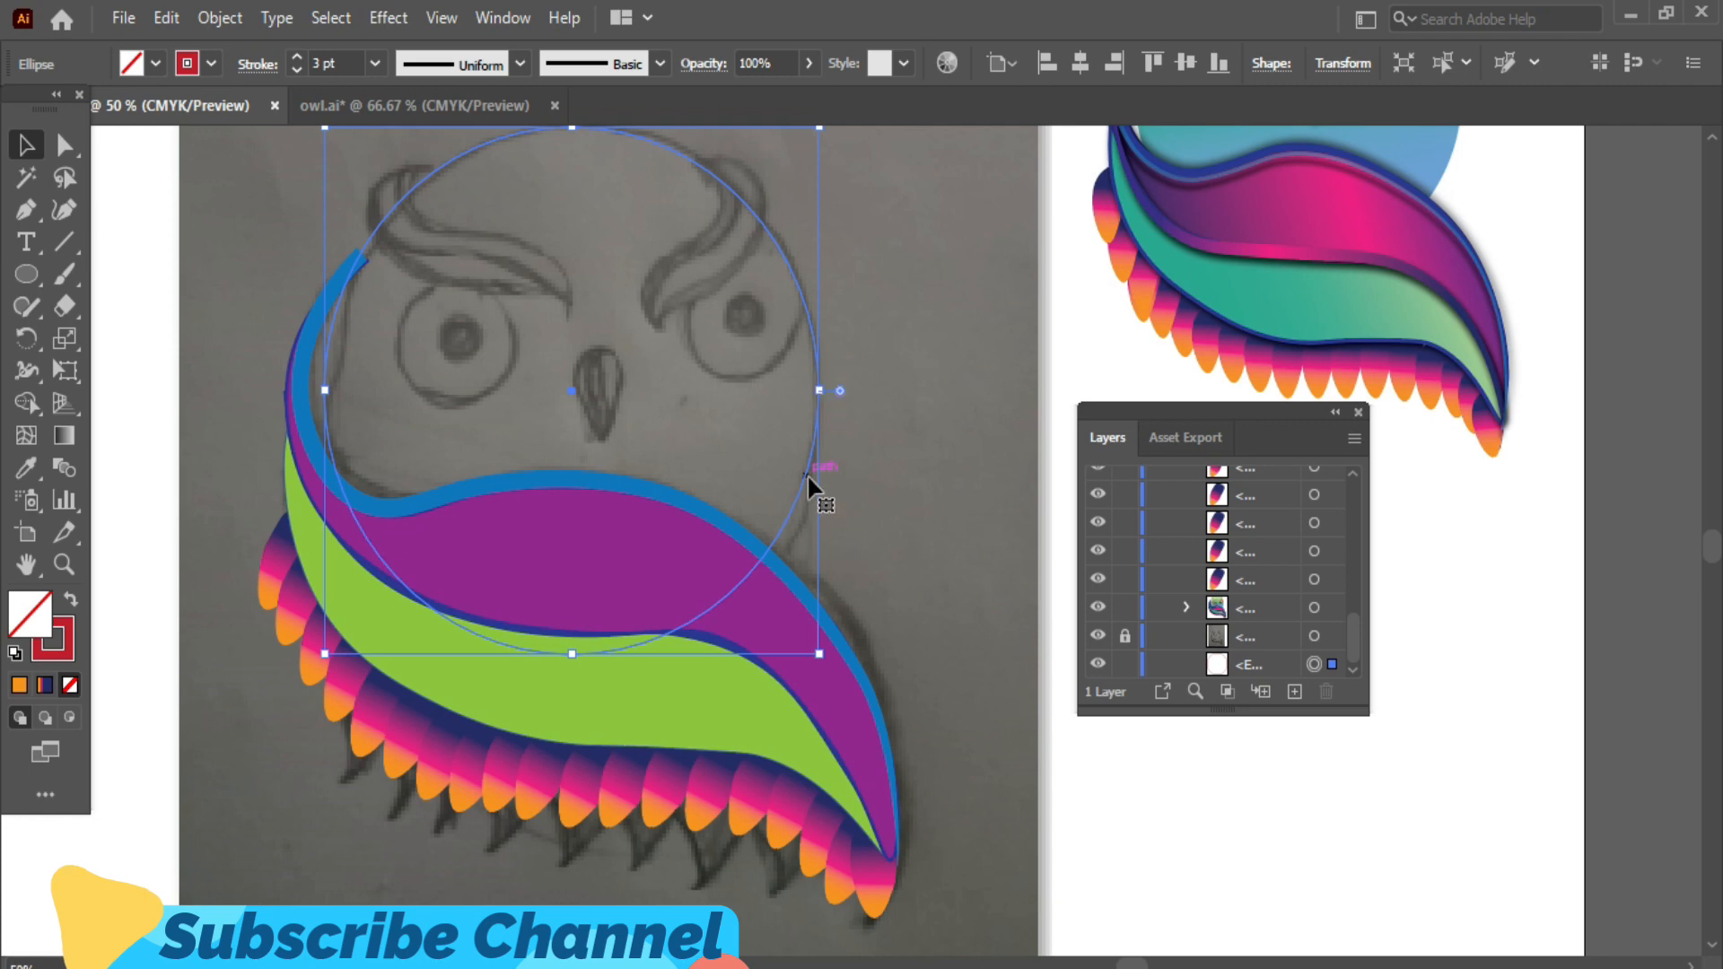
click(619, 787)
click(926, 684)
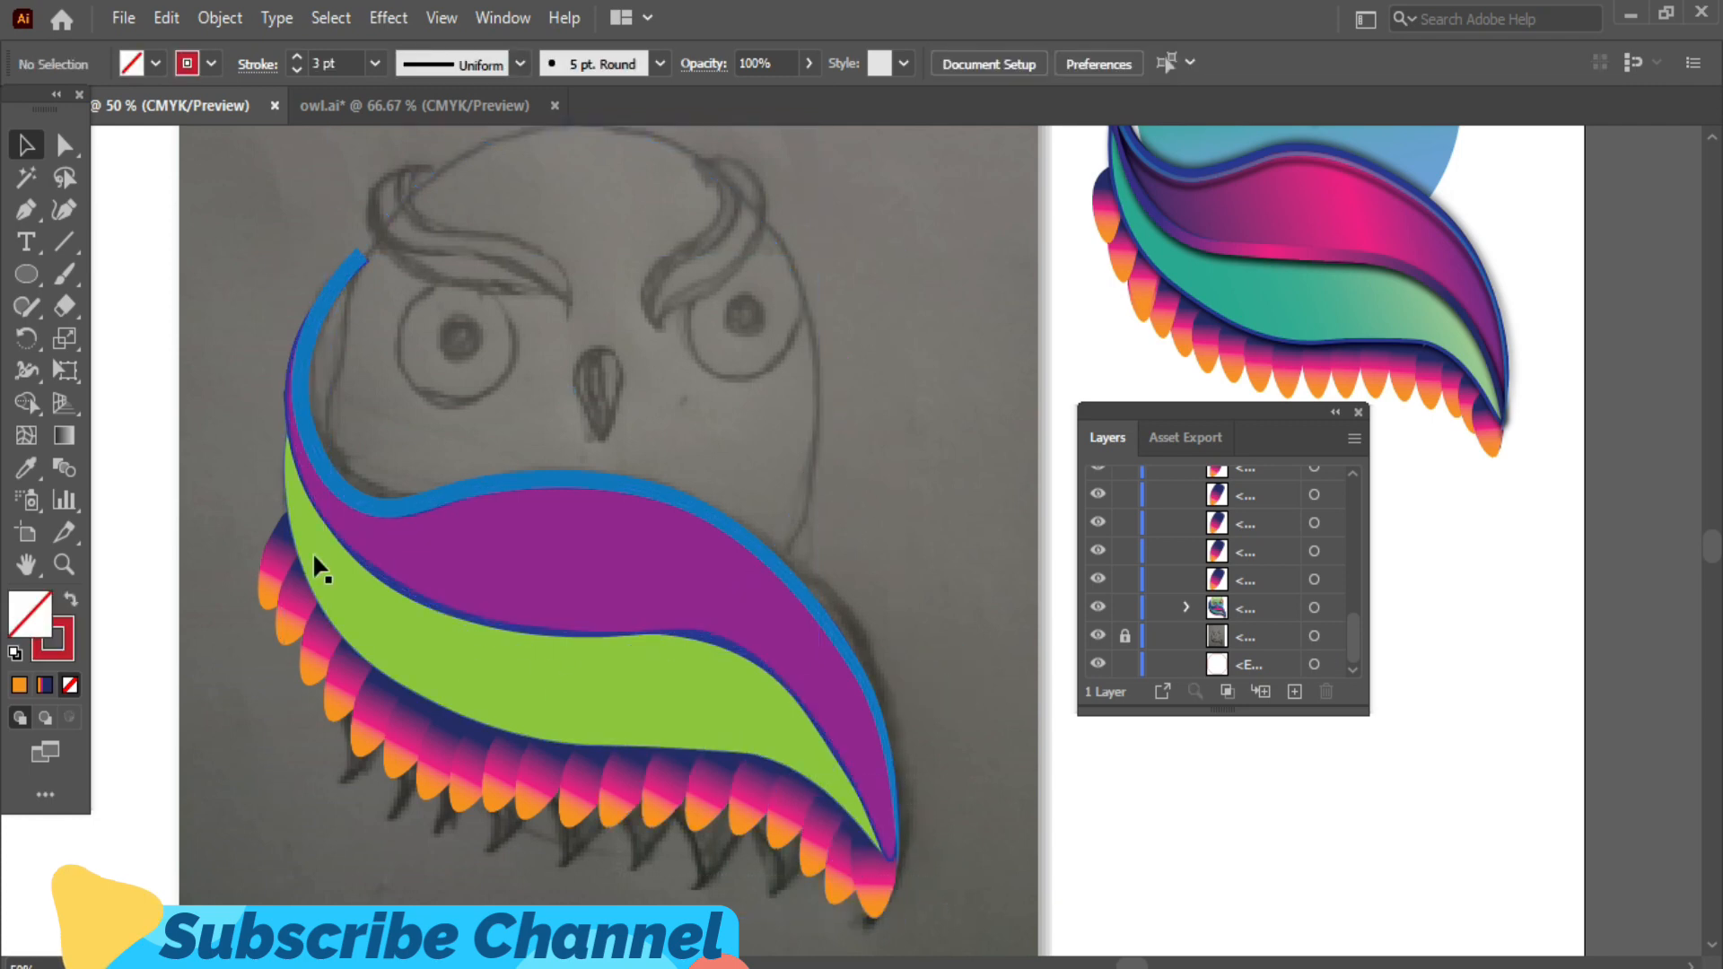
drag(932, 917, 936, 916)
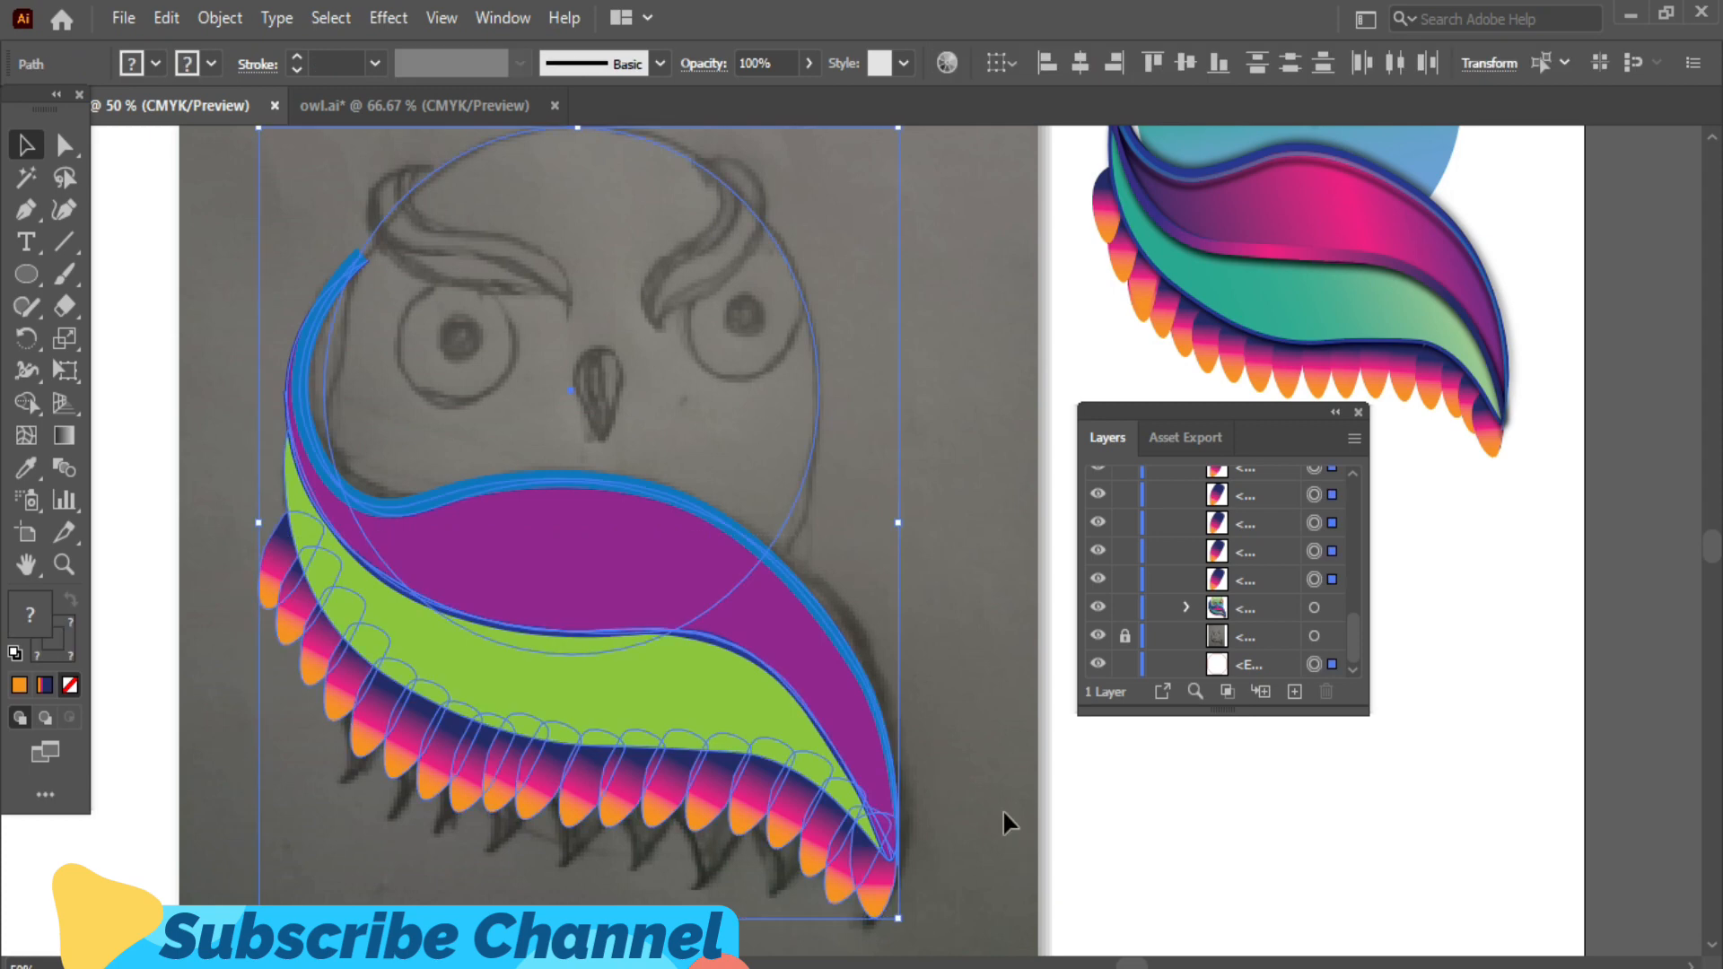
click(1003, 810)
drag(804, 471, 900, 411)
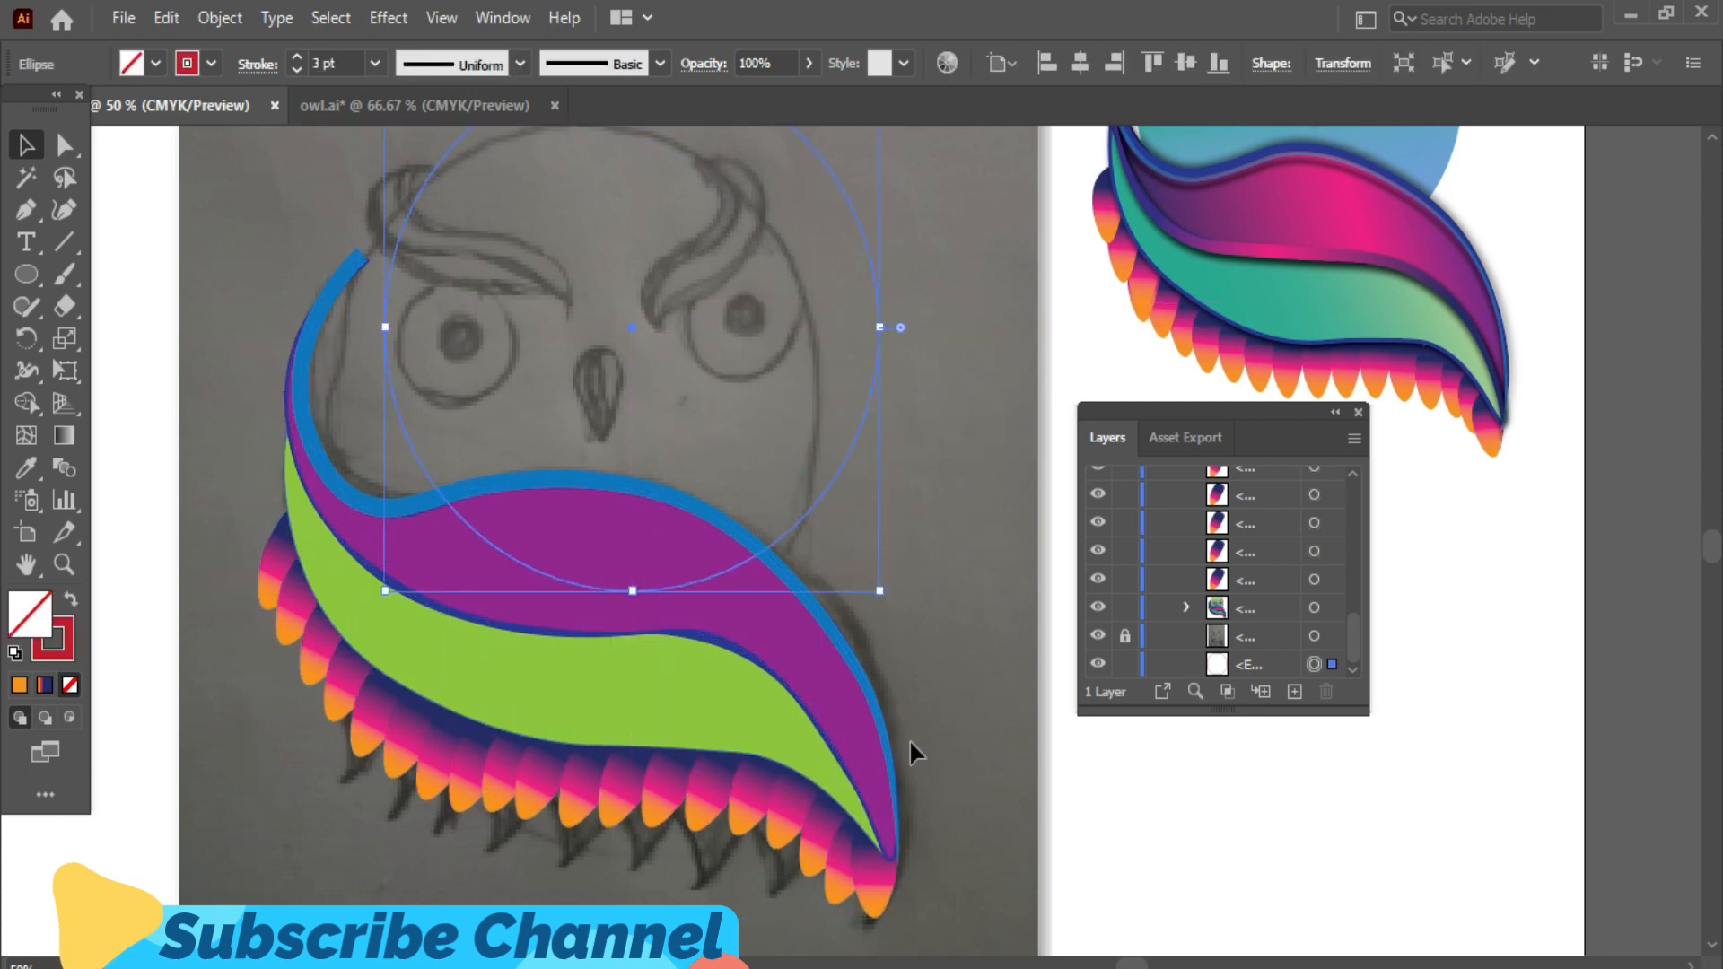
click(260, 552)
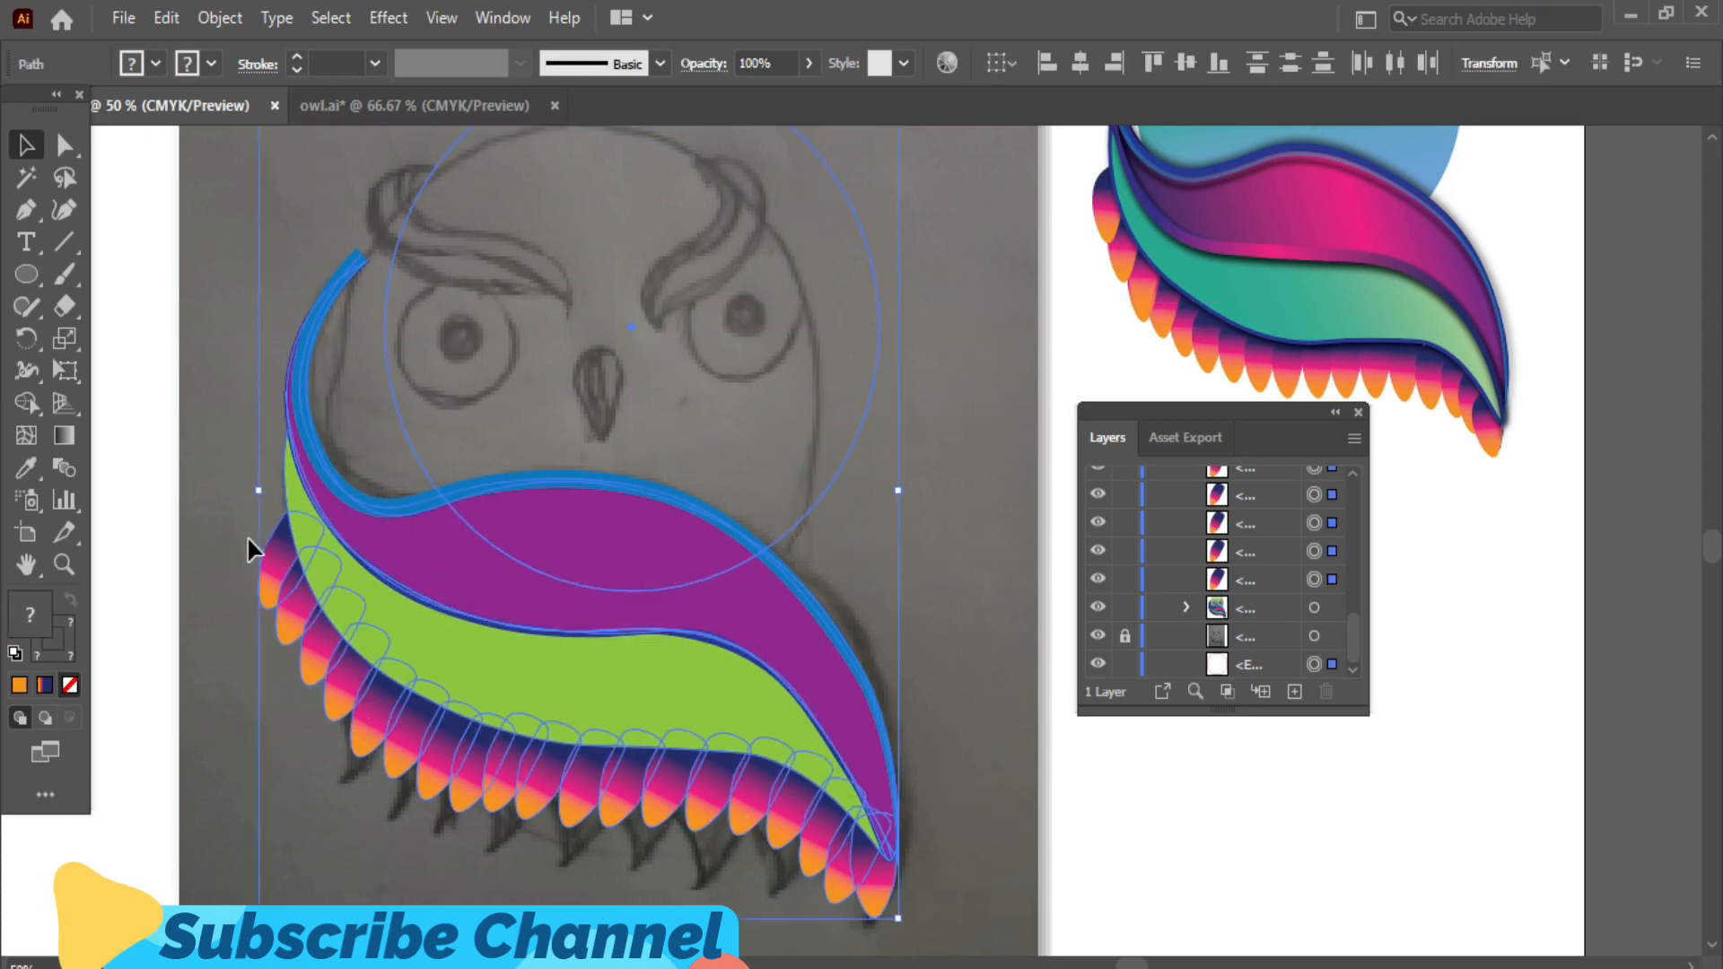
click(967, 527)
click(897, 422)
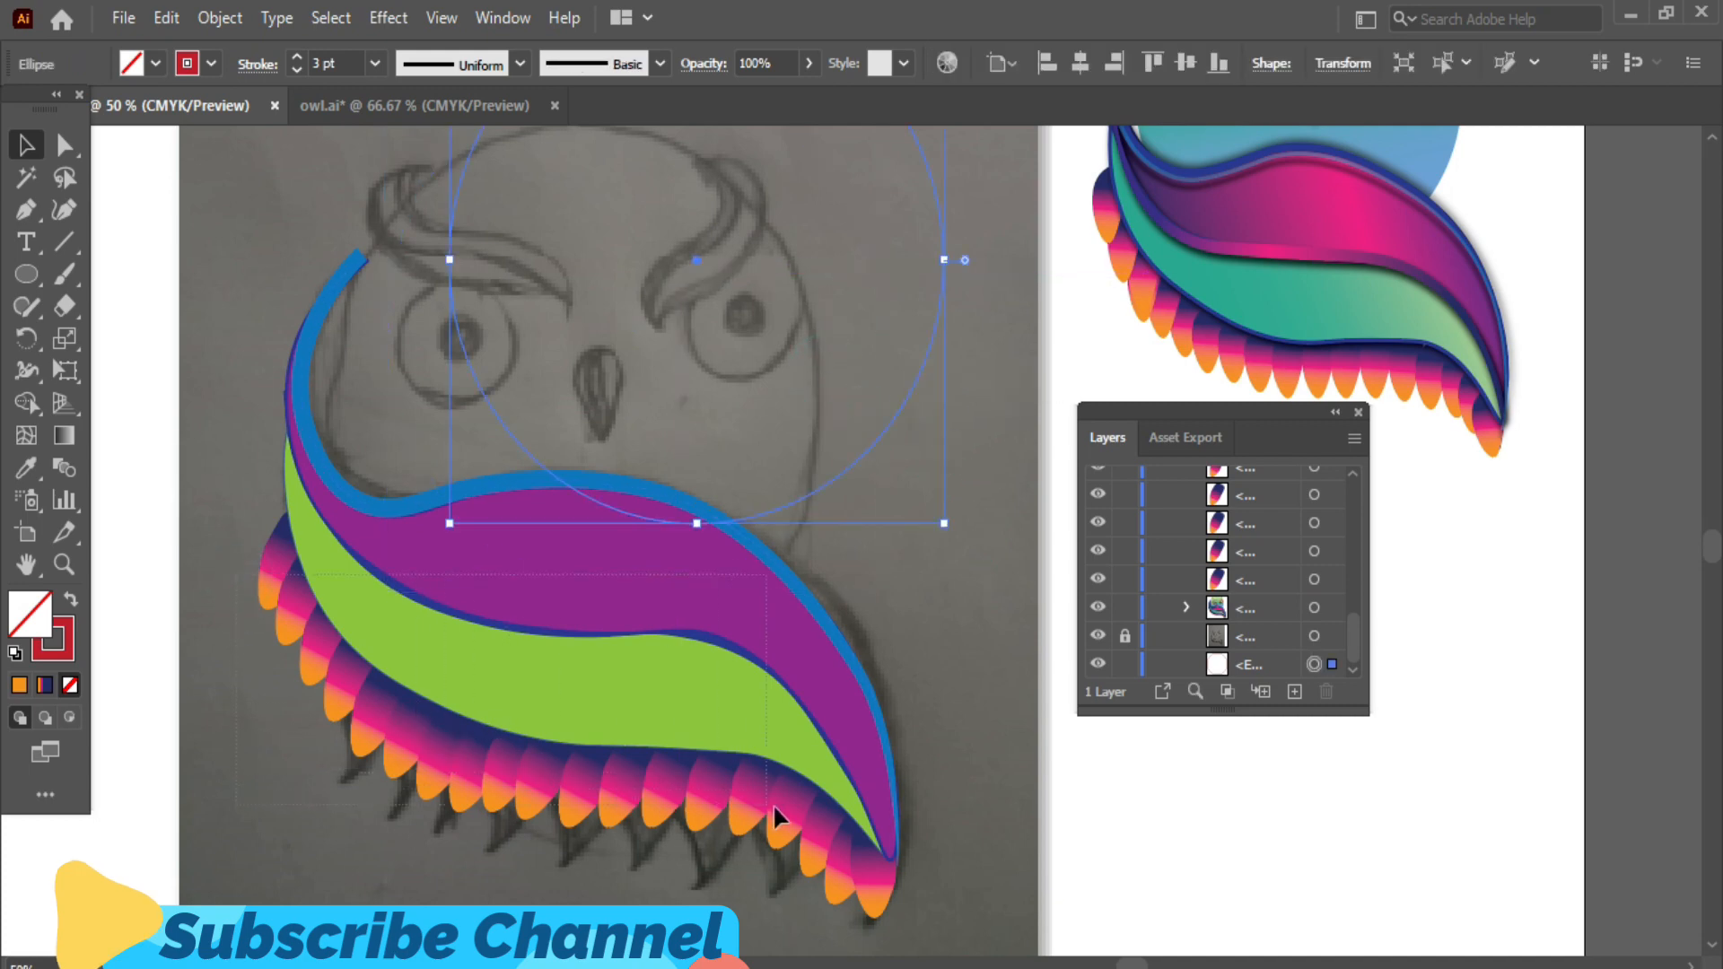
click(897, 838)
right_click(938, 791)
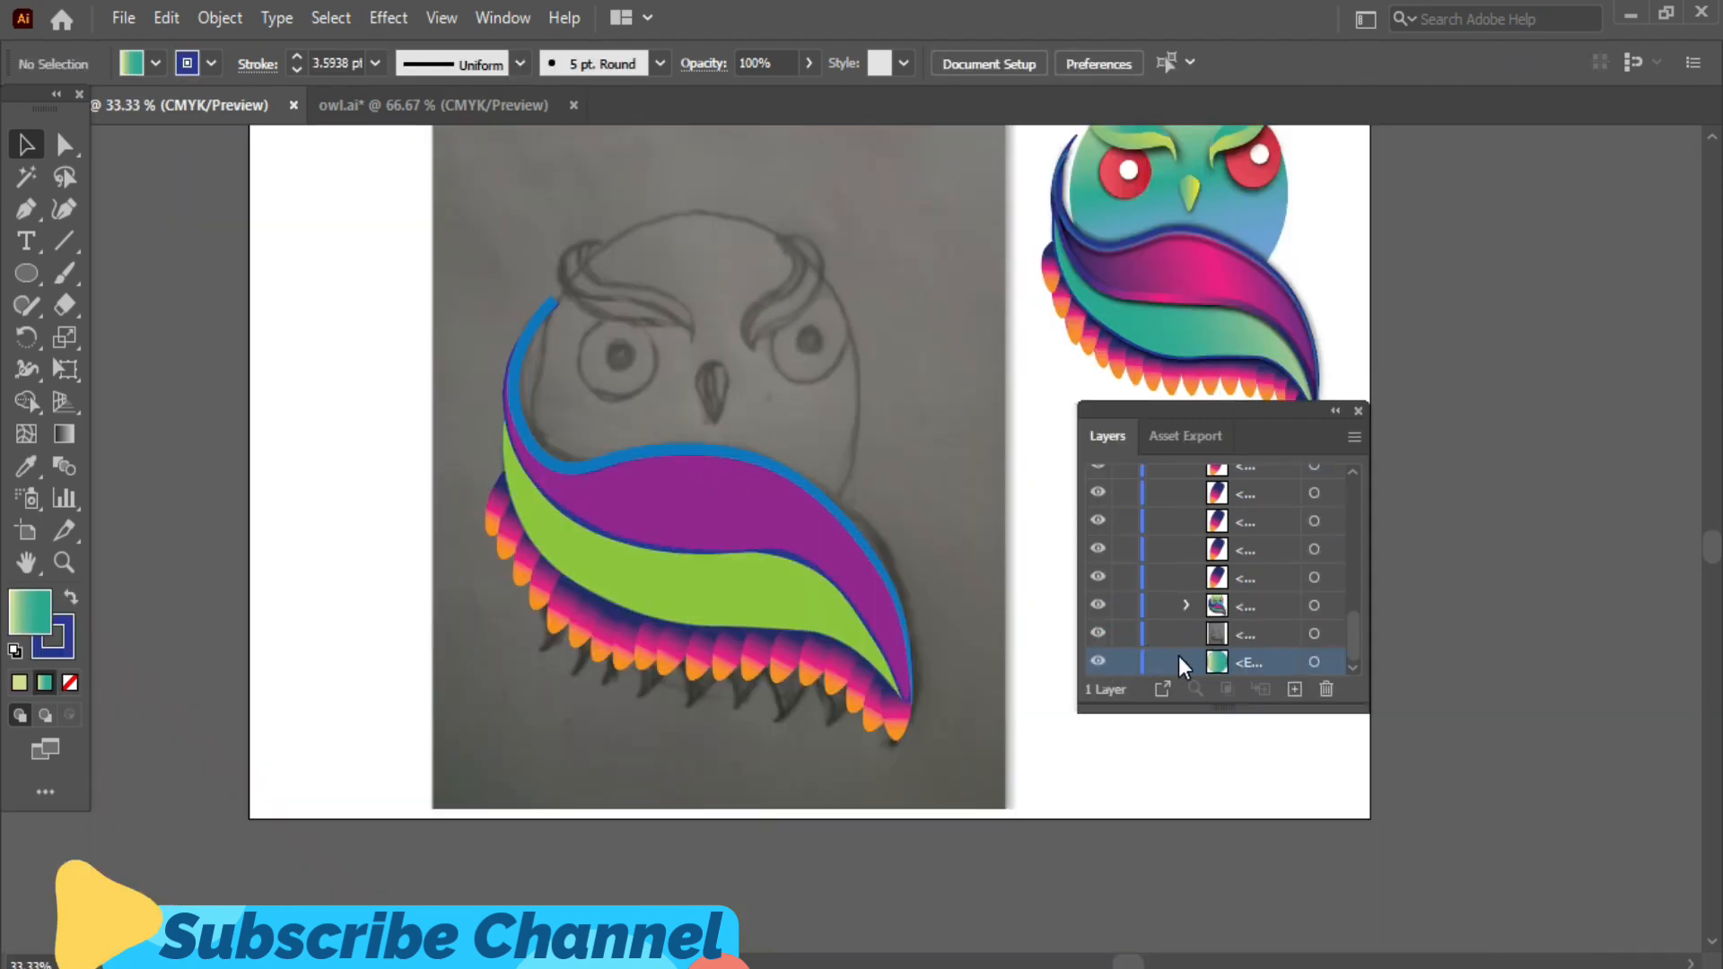
- Send the owl sketch image to the back, behind the gradient-filled head circle, and lock it again
click(1208, 659)
click(973, 696)
right_click(975, 682)
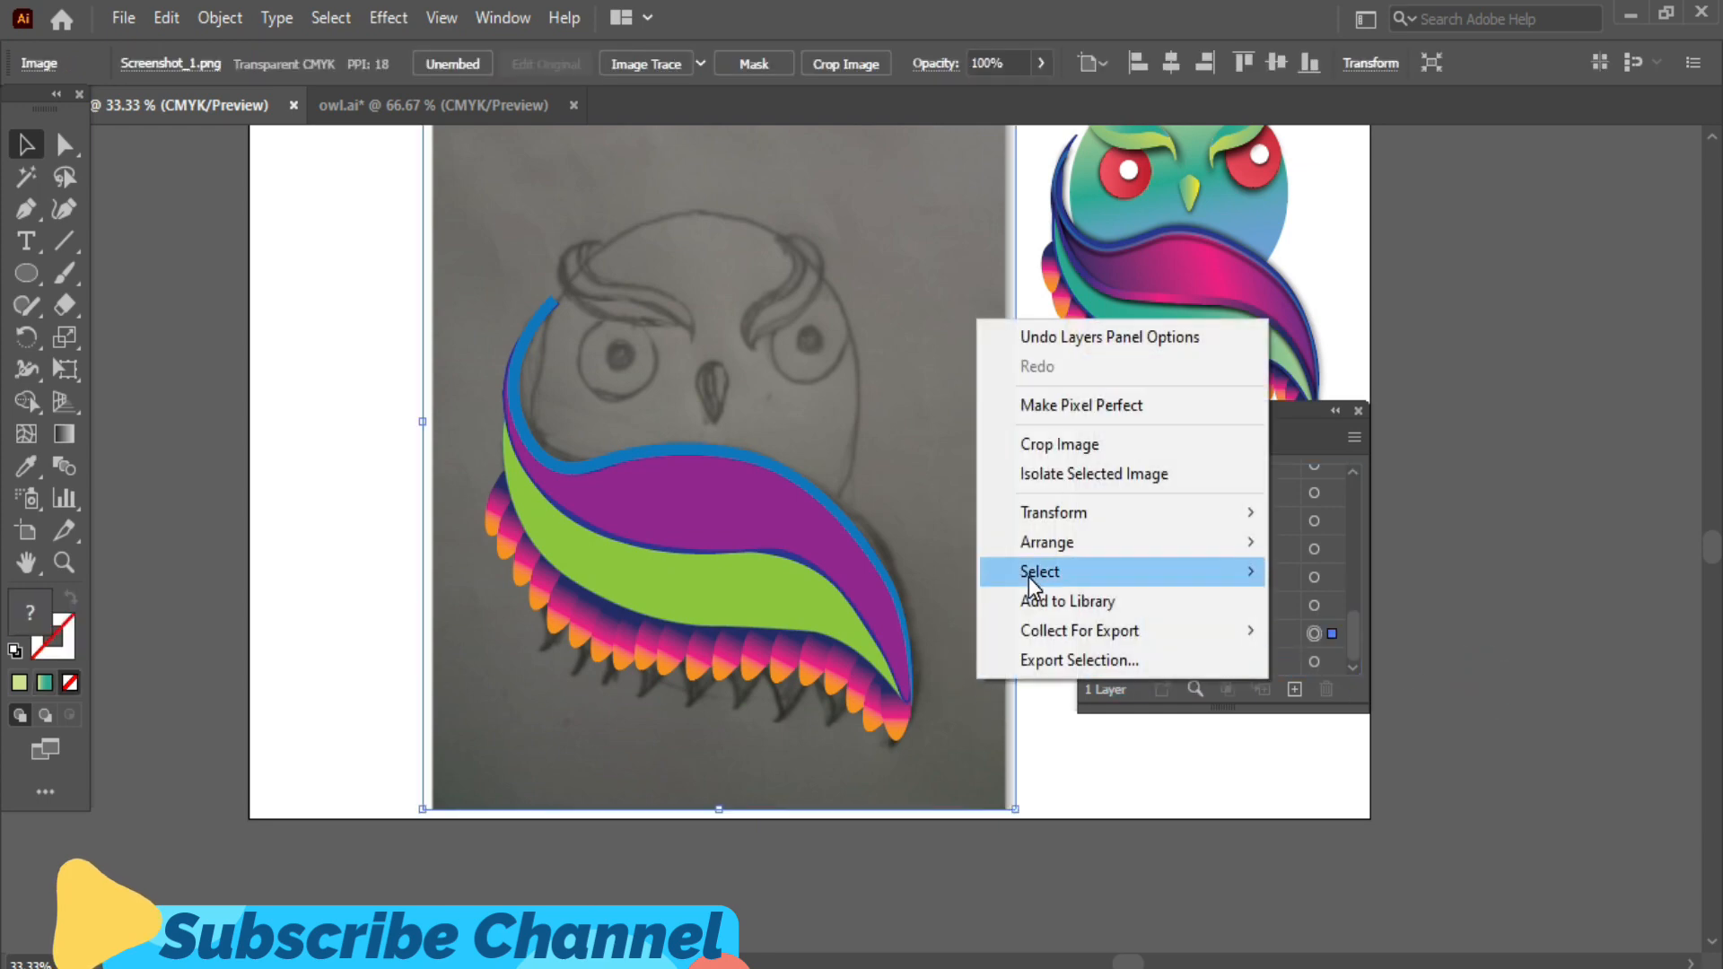
mouse_move(1166, 542)
click(1328, 634)
click(1124, 661)
- Give the head circle no stroke and sample the reference owl head's gradient onto it
click(715, 300)
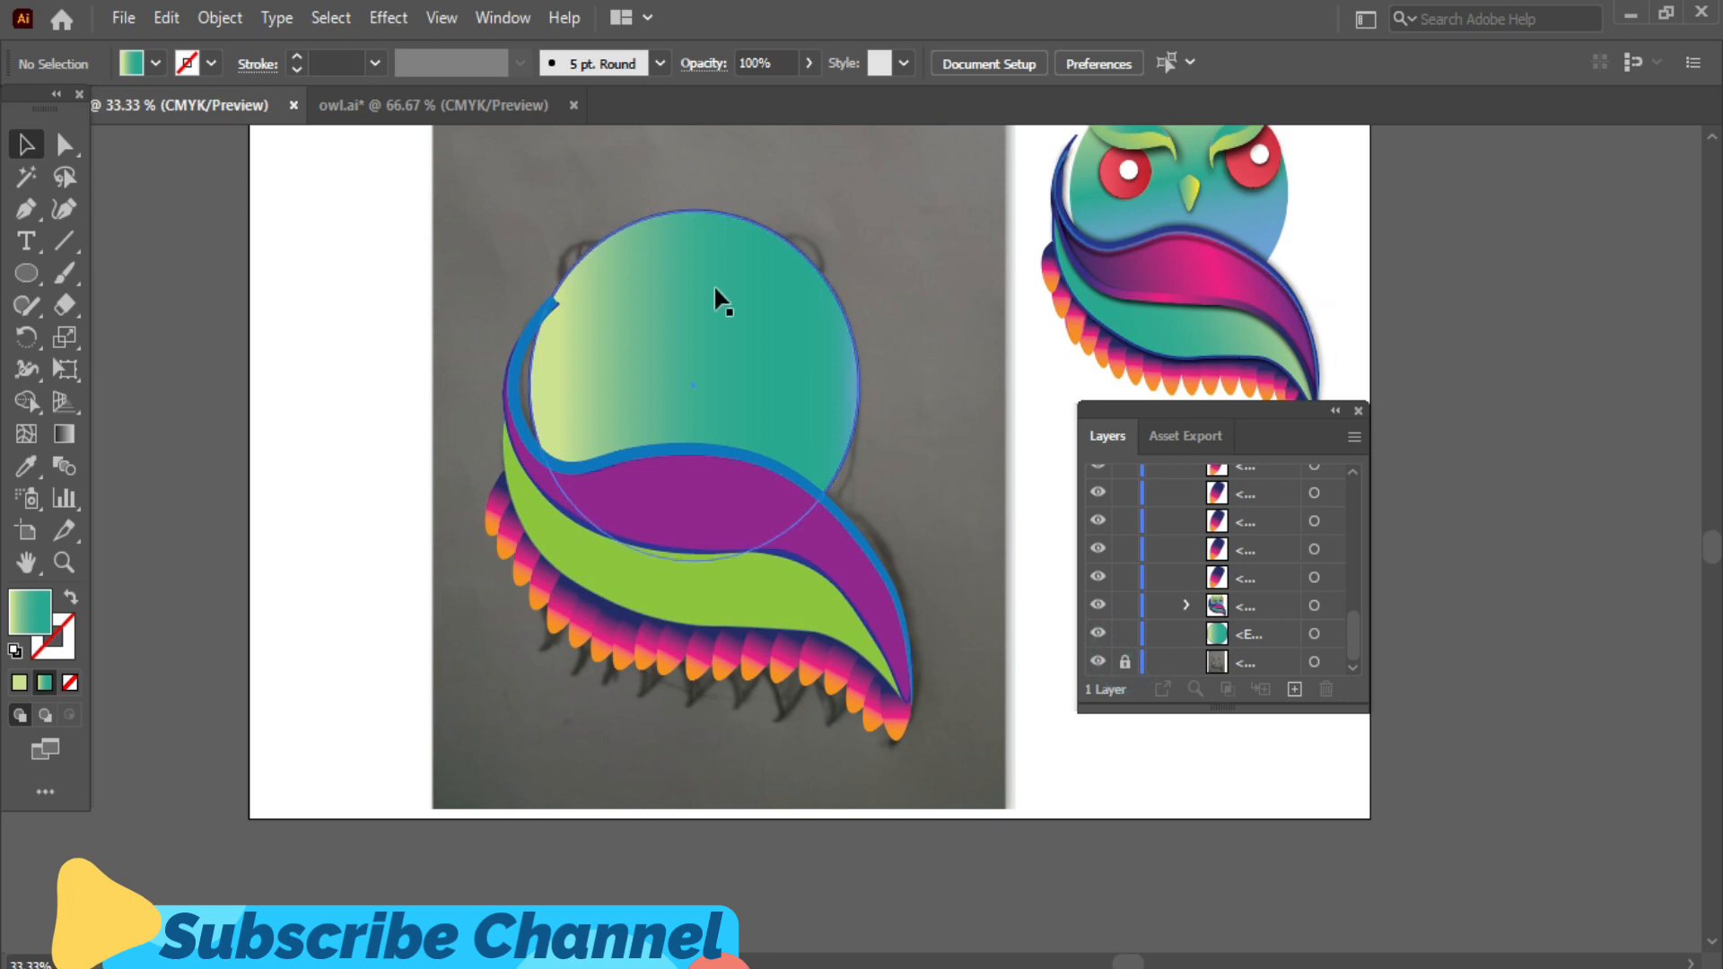
click(188, 64)
click(12, 109)
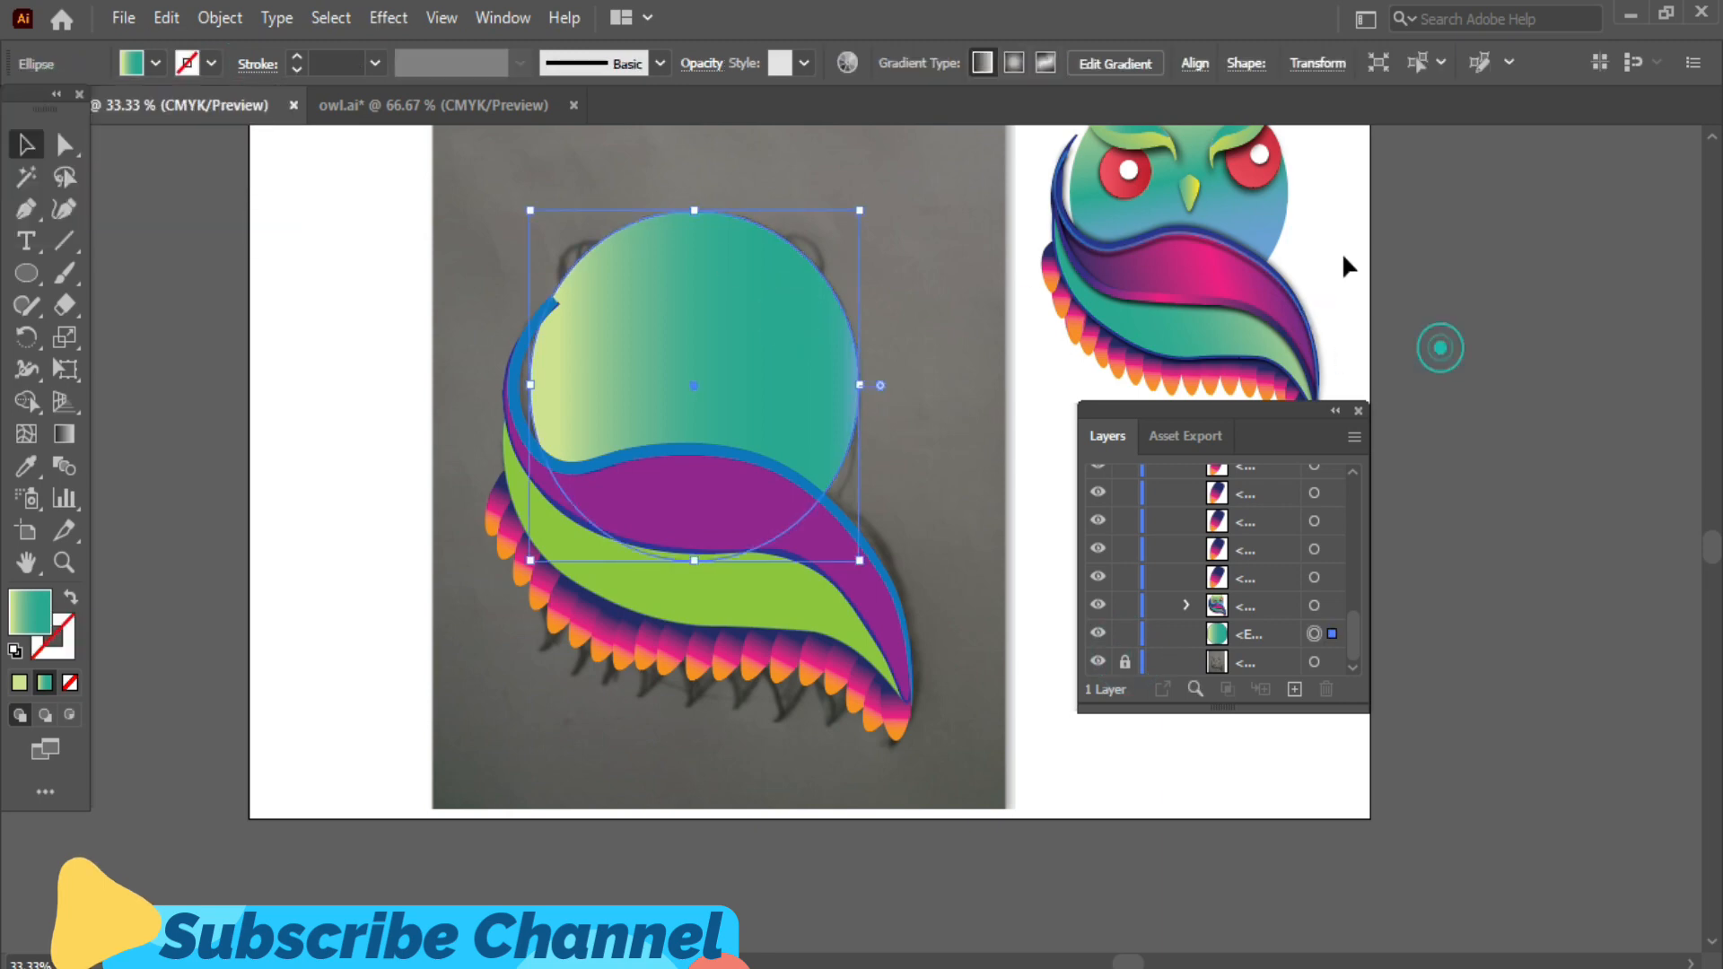
scroll(1434, 345, up, 2)
click(26, 466)
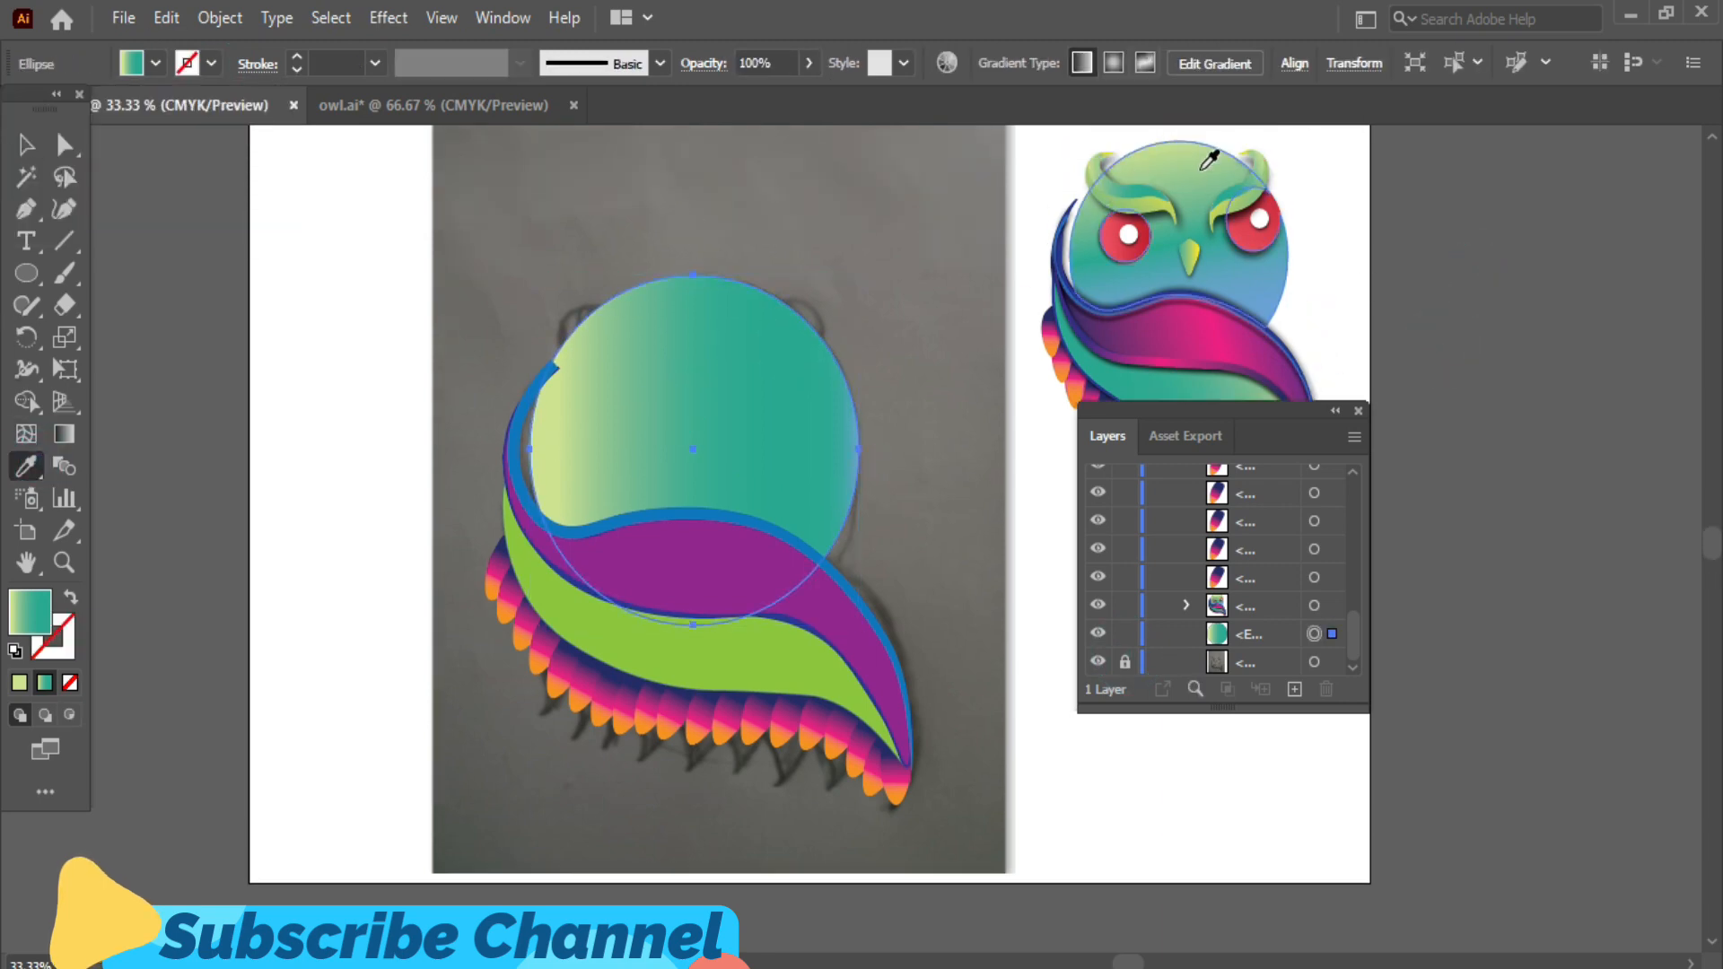
click(1204, 154)
- Run the gradient almost vertically through the head circle and reposition its light green, teal and blue color stops
click(63, 433)
drag(724, 179, 672, 855)
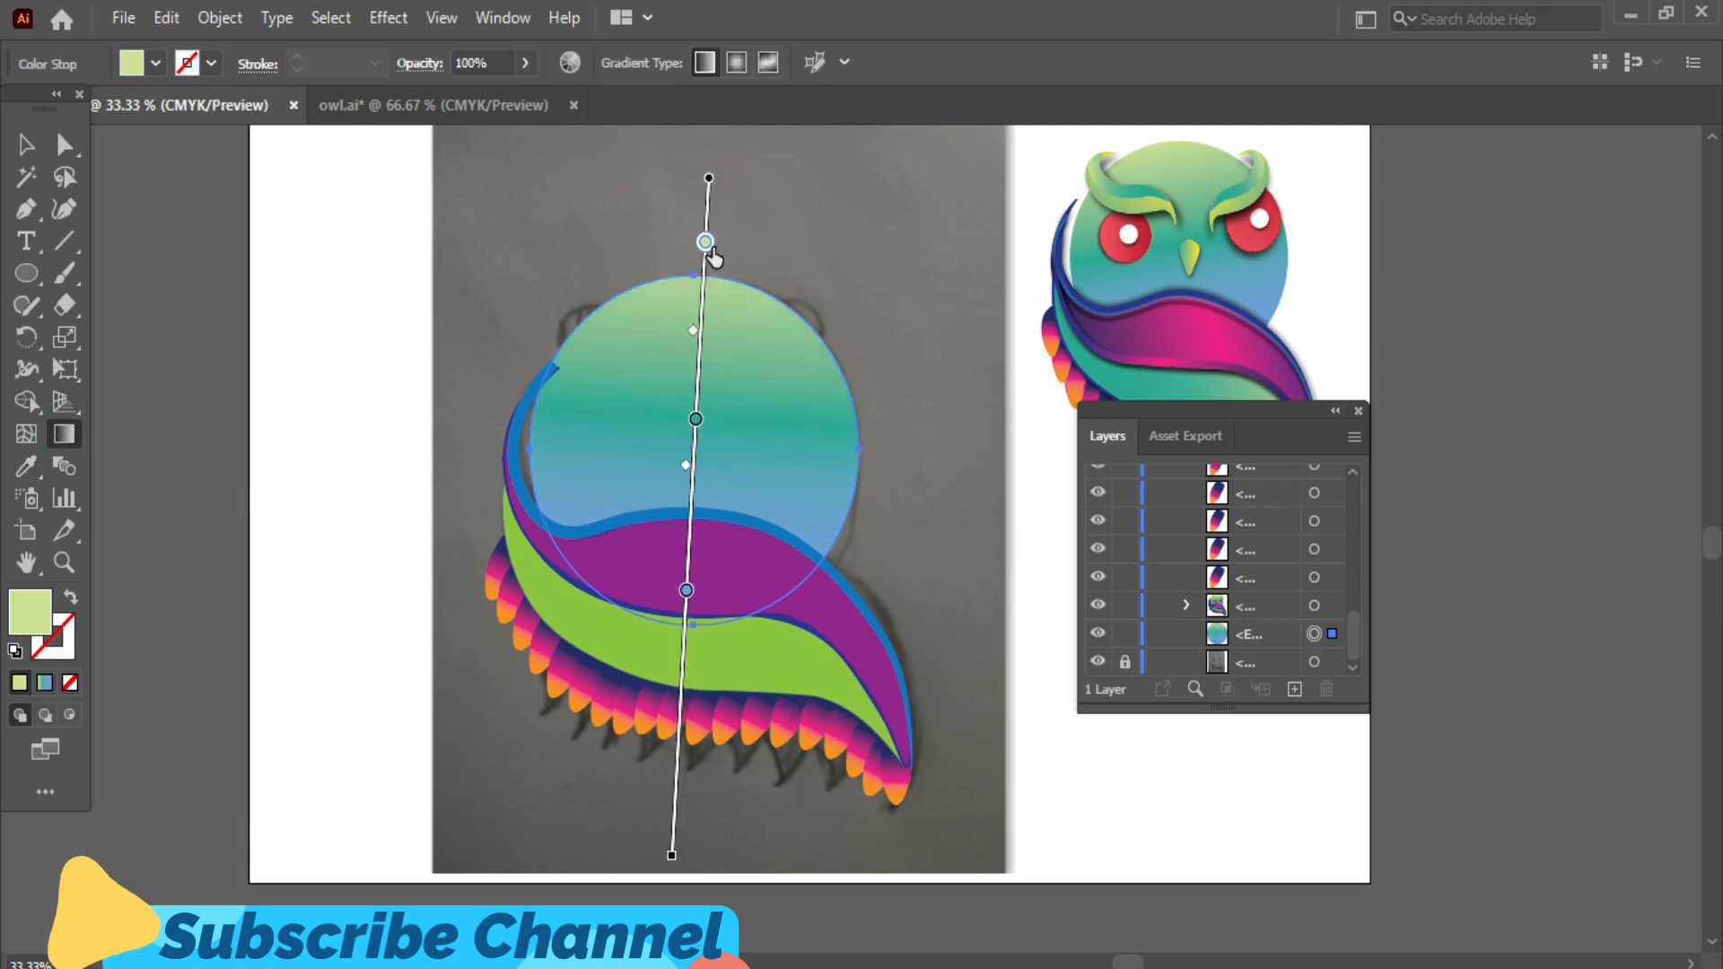
drag(705, 242, 702, 308)
drag(696, 419, 694, 465)
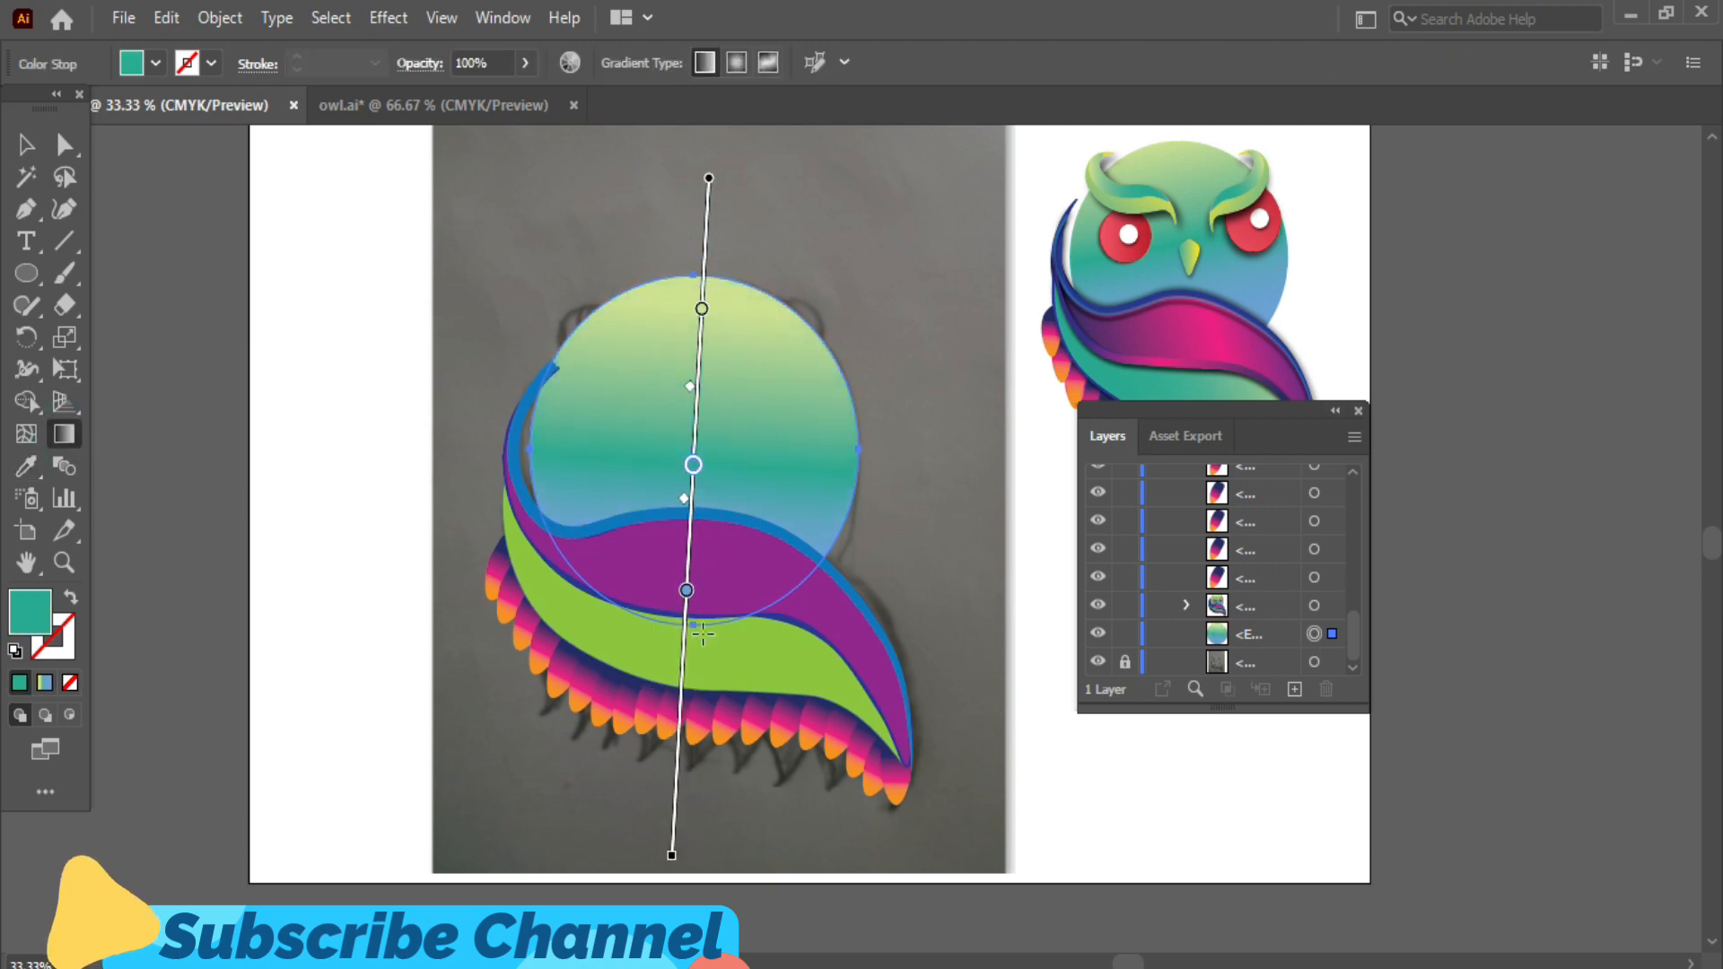
drag(686, 590, 687, 574)
- Tilt the head gradient toward the lower right and move its teal and blue stops closer to the light green
drag(668, 874, 766, 867)
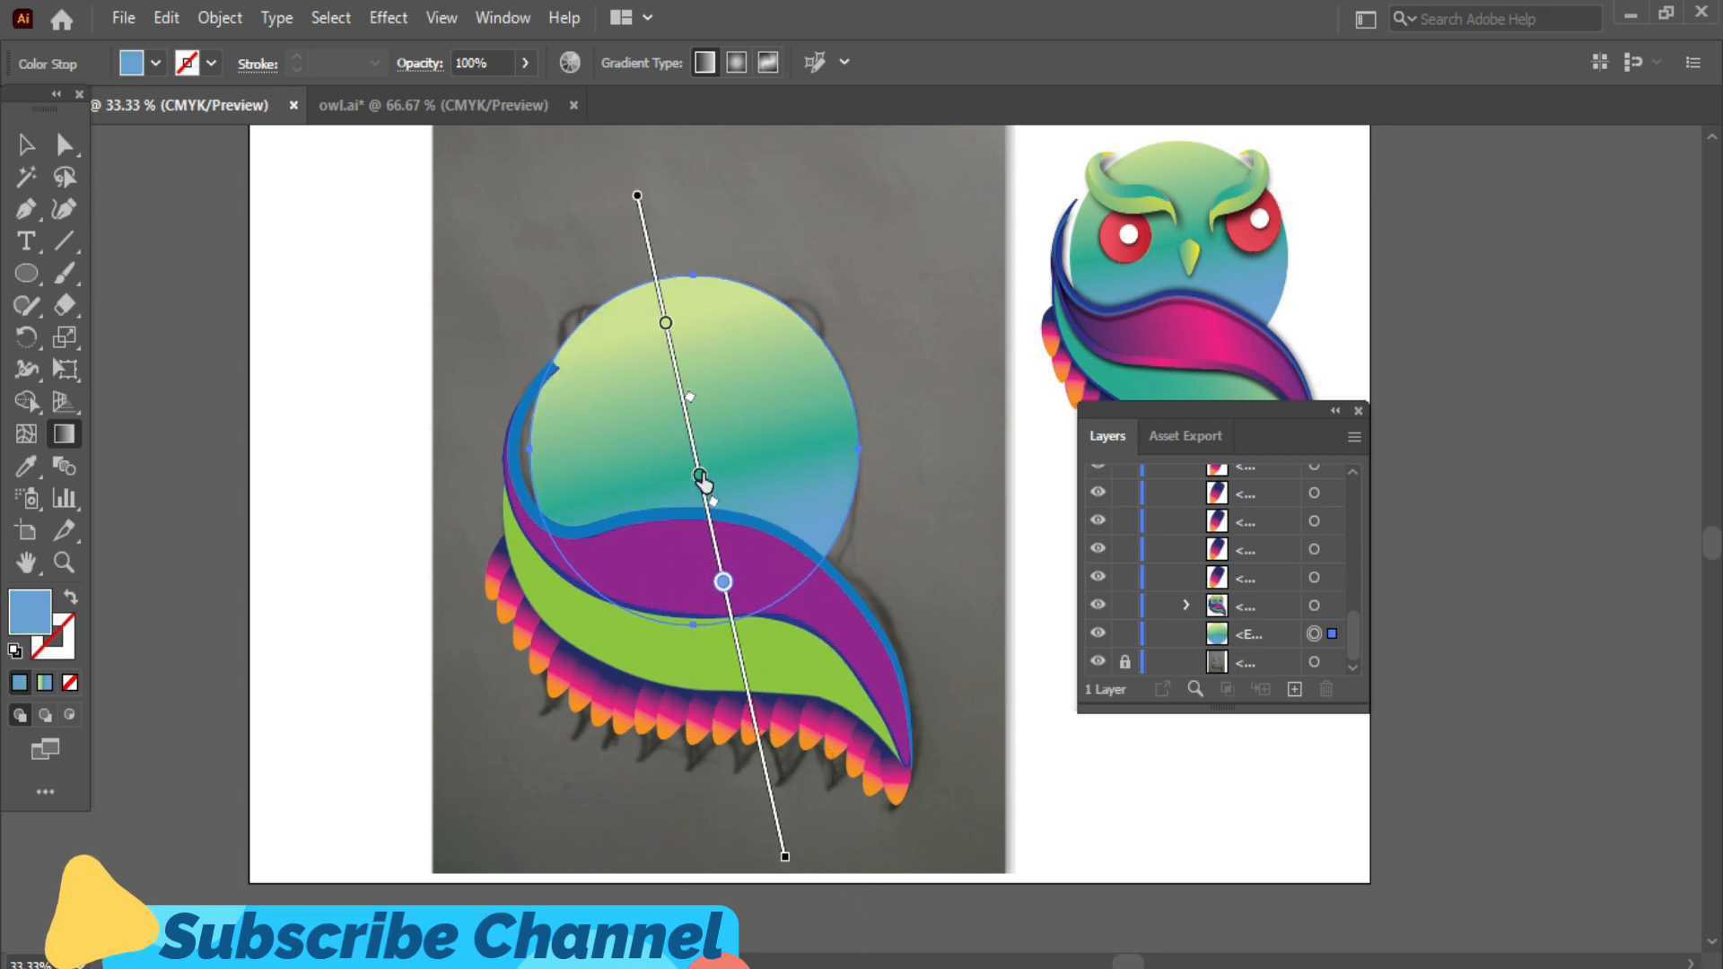
drag(700, 476, 693, 442)
drag(723, 585, 714, 544)
- Change the head gradient's light blue color stop to a deeper, more saturated blue
double_click(29, 612)
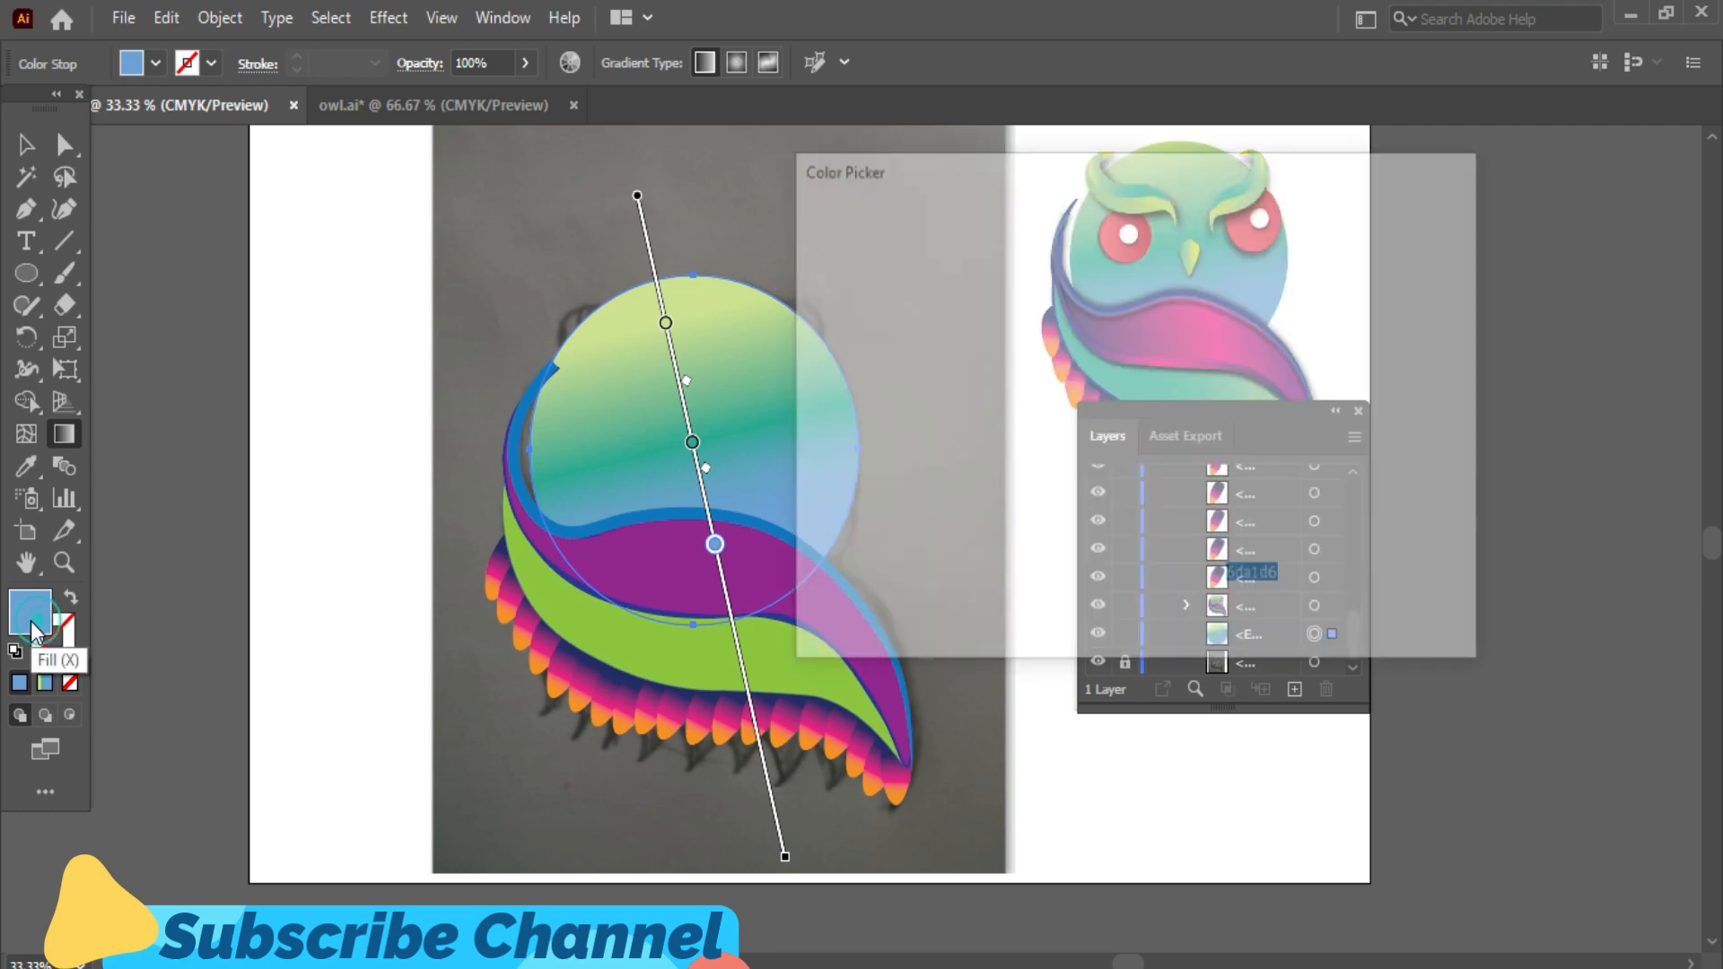
click(1040, 326)
click(1404, 256)
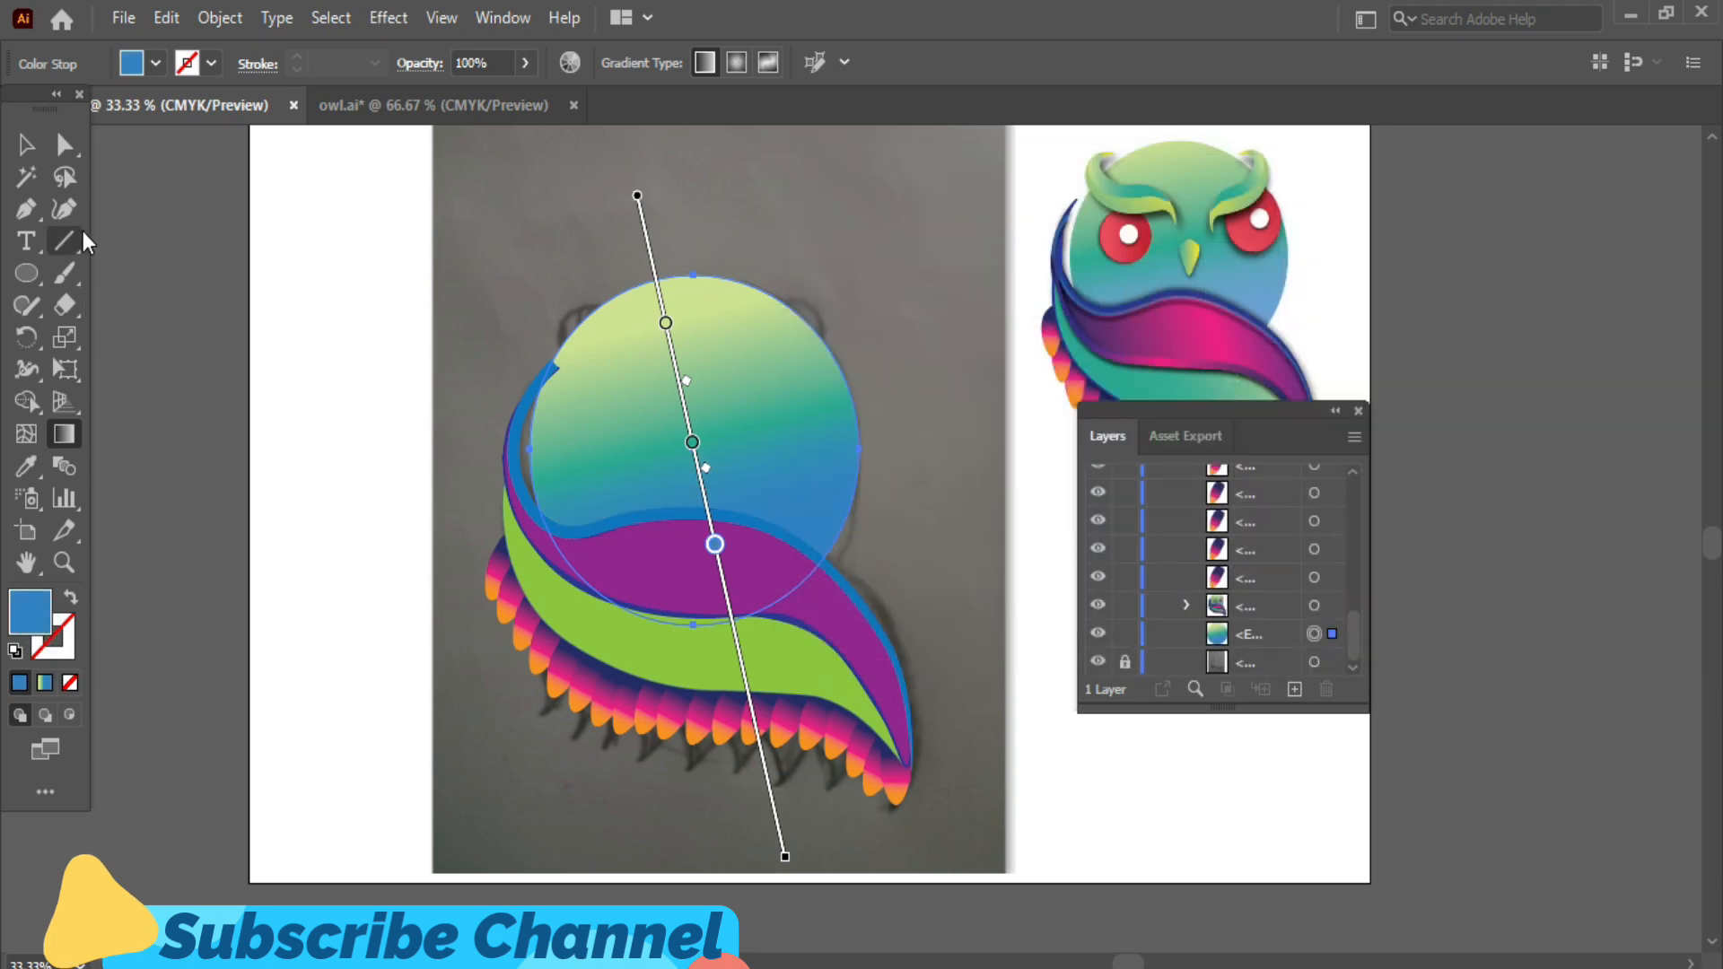
click(41, 147)
click(64, 434)
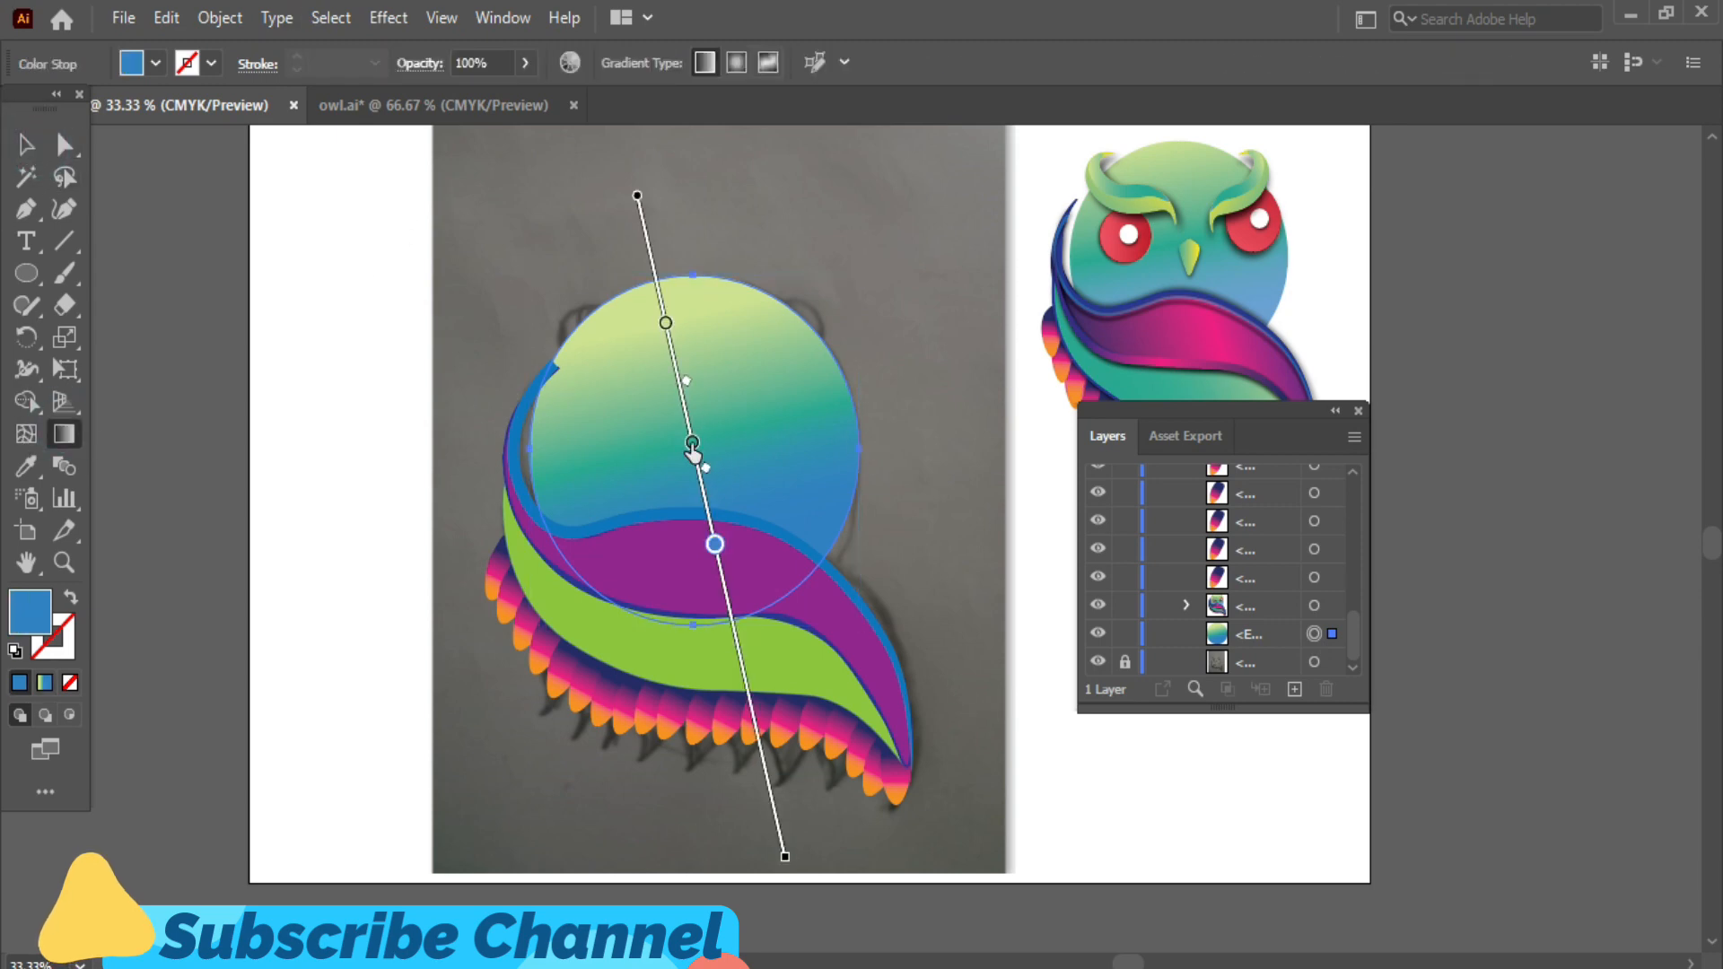
- Move the head gradient's blue and teal stops further down the circle and deselect it
drag(726, 583, 728, 609)
drag(695, 445, 706, 467)
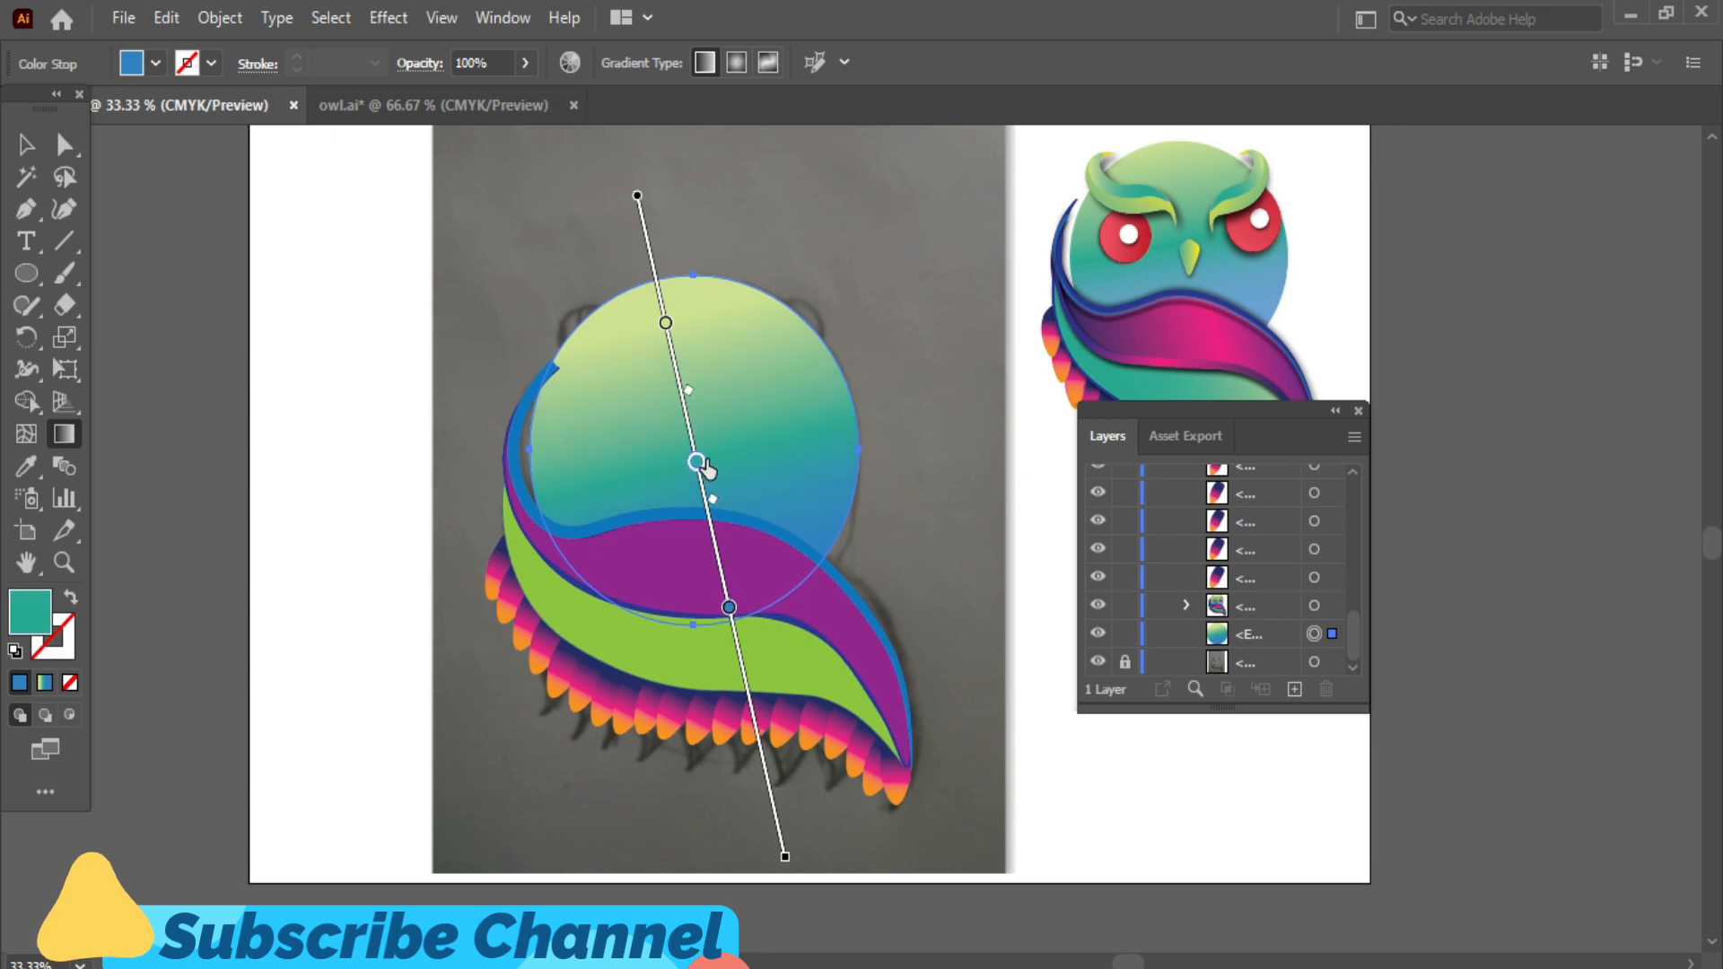
key(v)
click(373, 420)
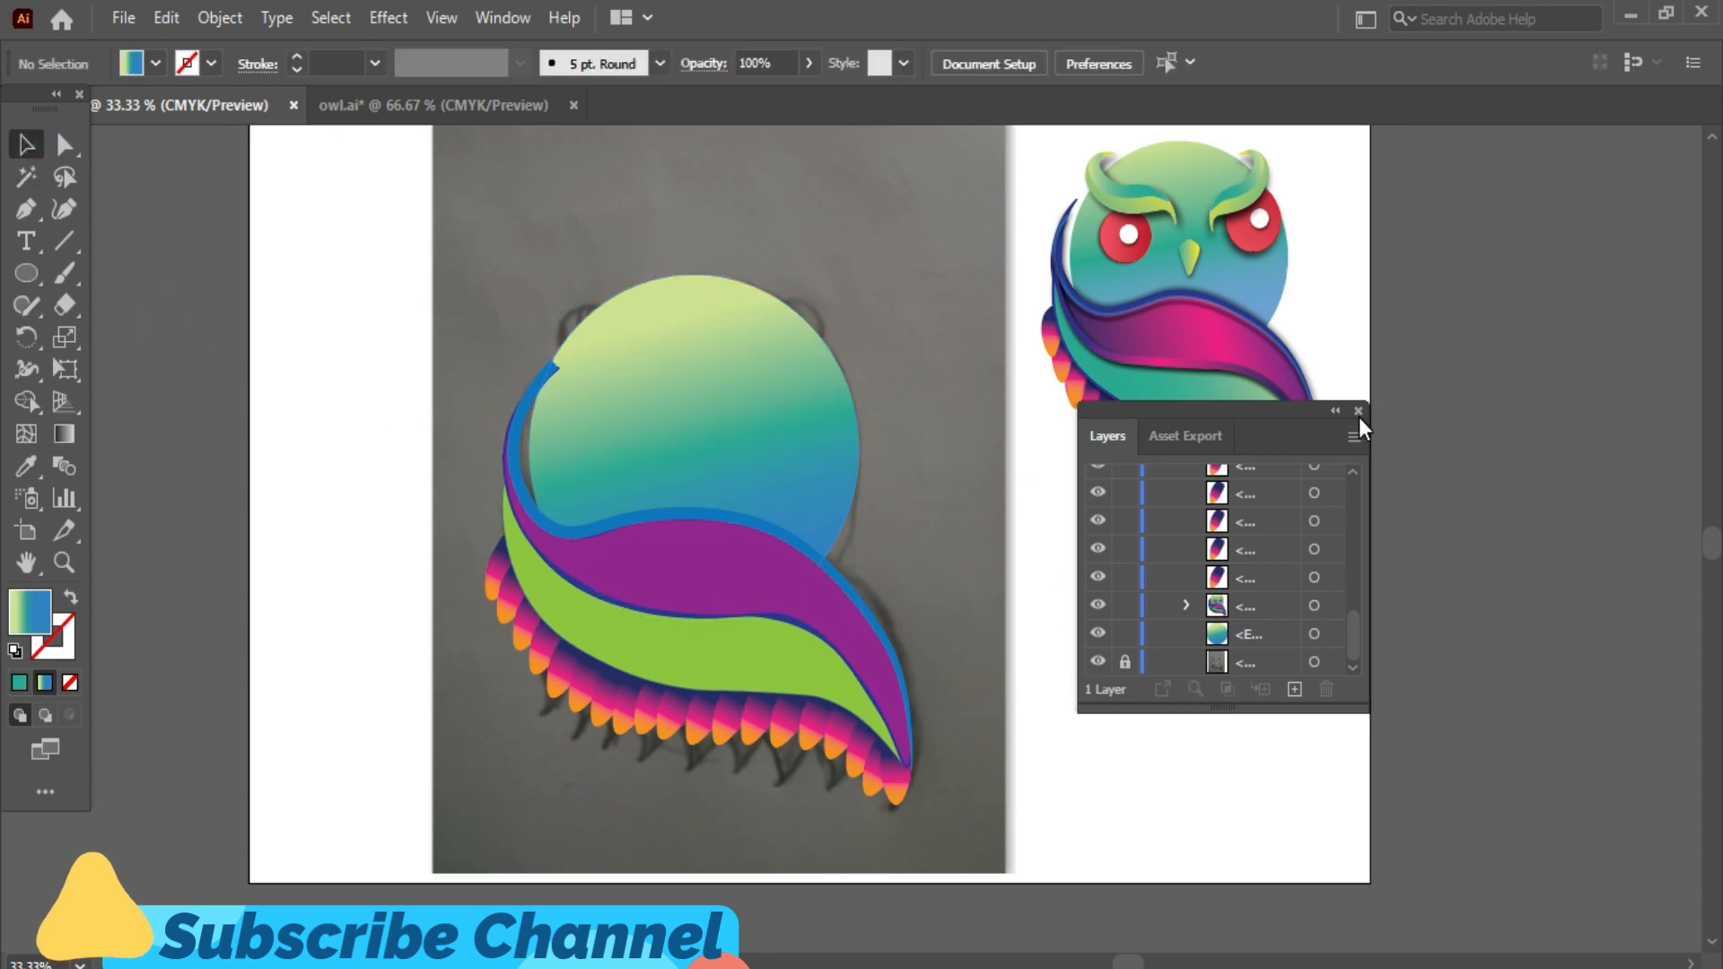
- Hide the head circle and fit an ellipse over the sketch's left eye
click(1097, 635)
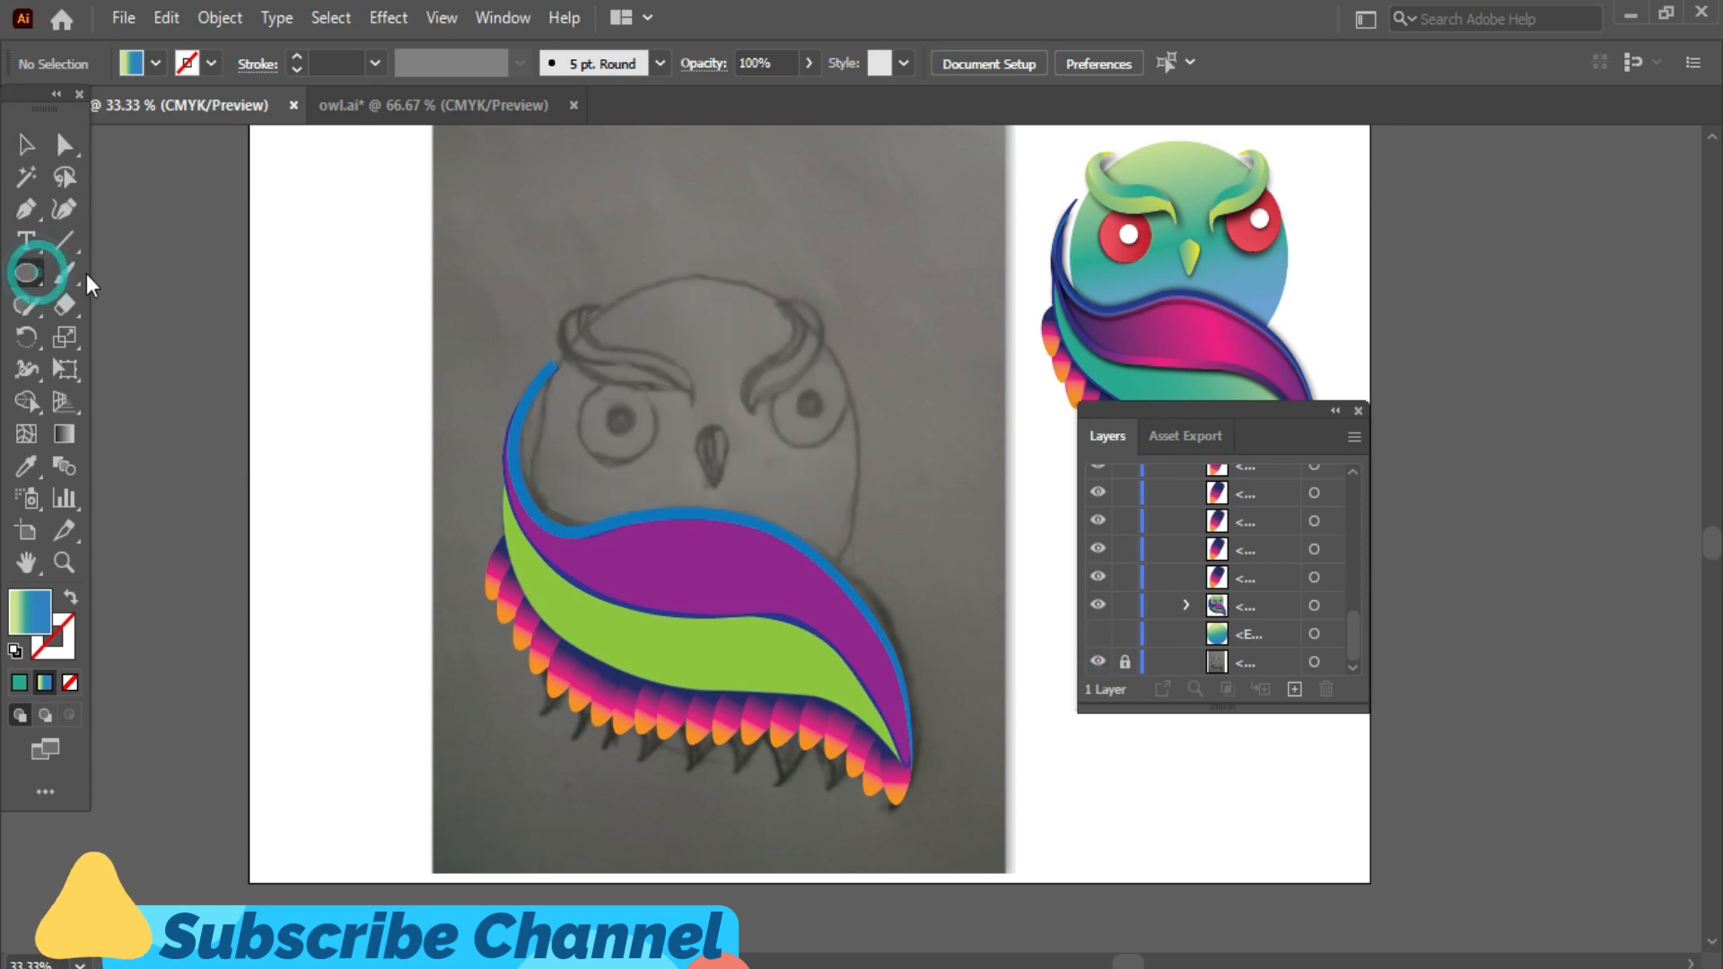
drag(609, 412, 663, 454)
key(ctrl+z)
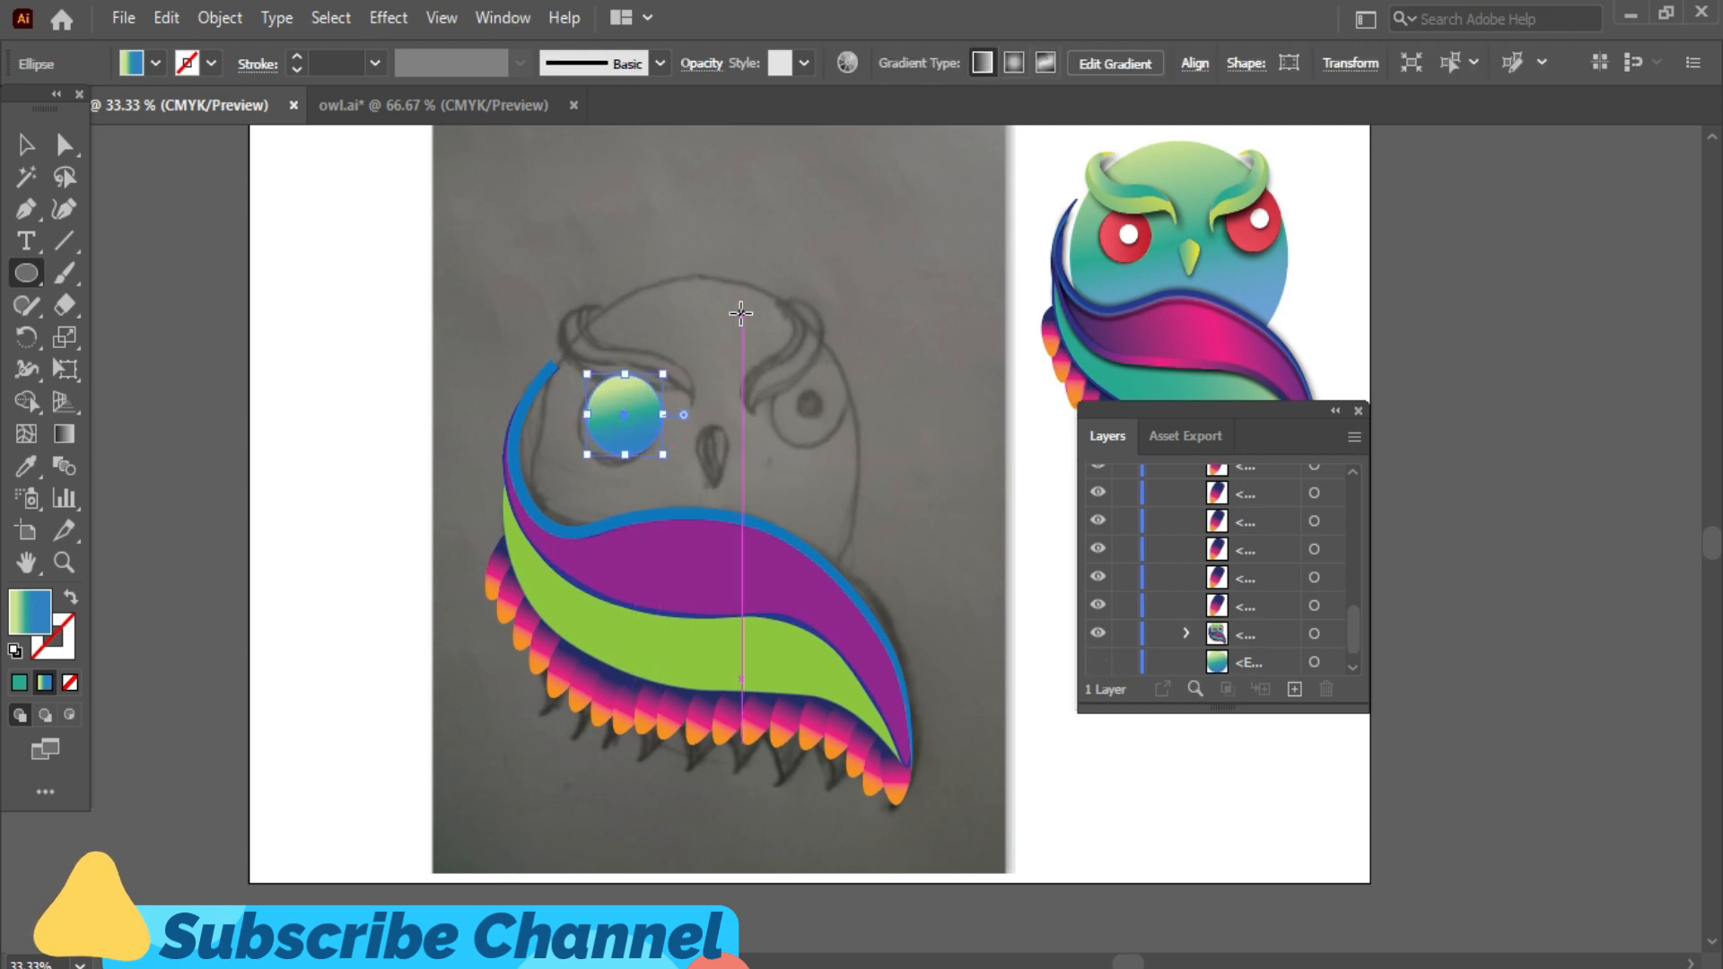
key(shift+Down)
- Draw a tilted ellipse about 183 px tall over the sketch's right eye and adjust its width
drag(787, 379, 869, 340)
key(v)
drag(845, 406, 852, 406)
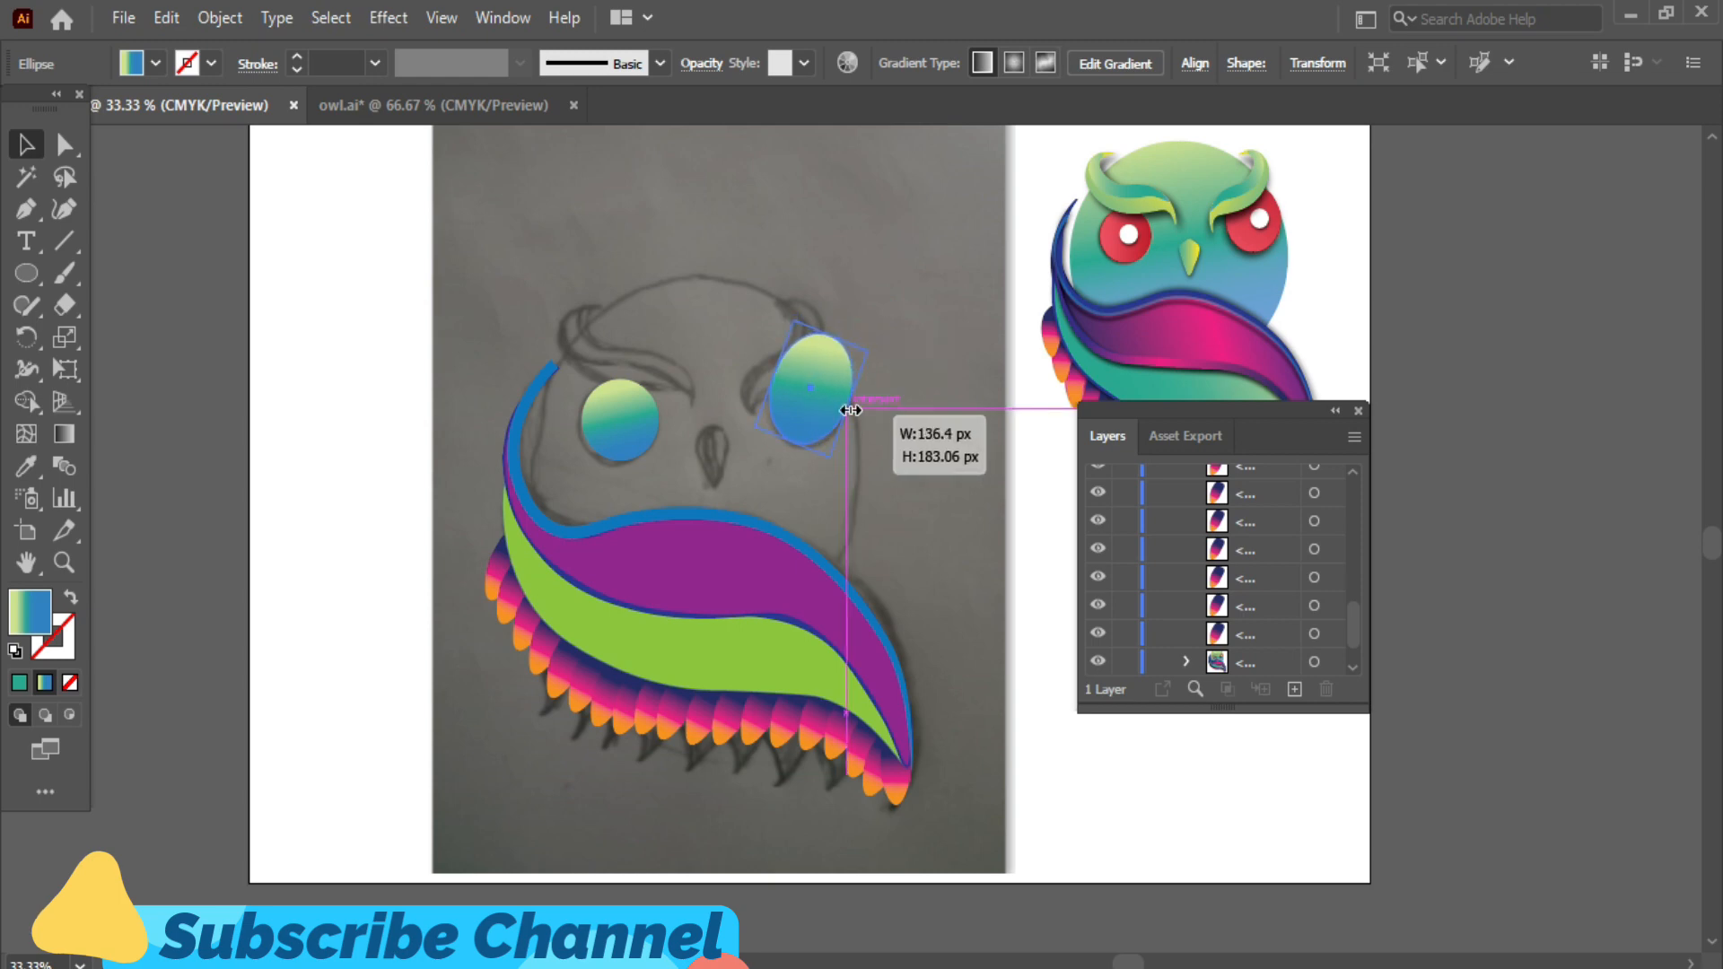
- Fill the right eye ellipse with solid red and copy that fill to the left eye
click(156, 63)
click(195, 115)
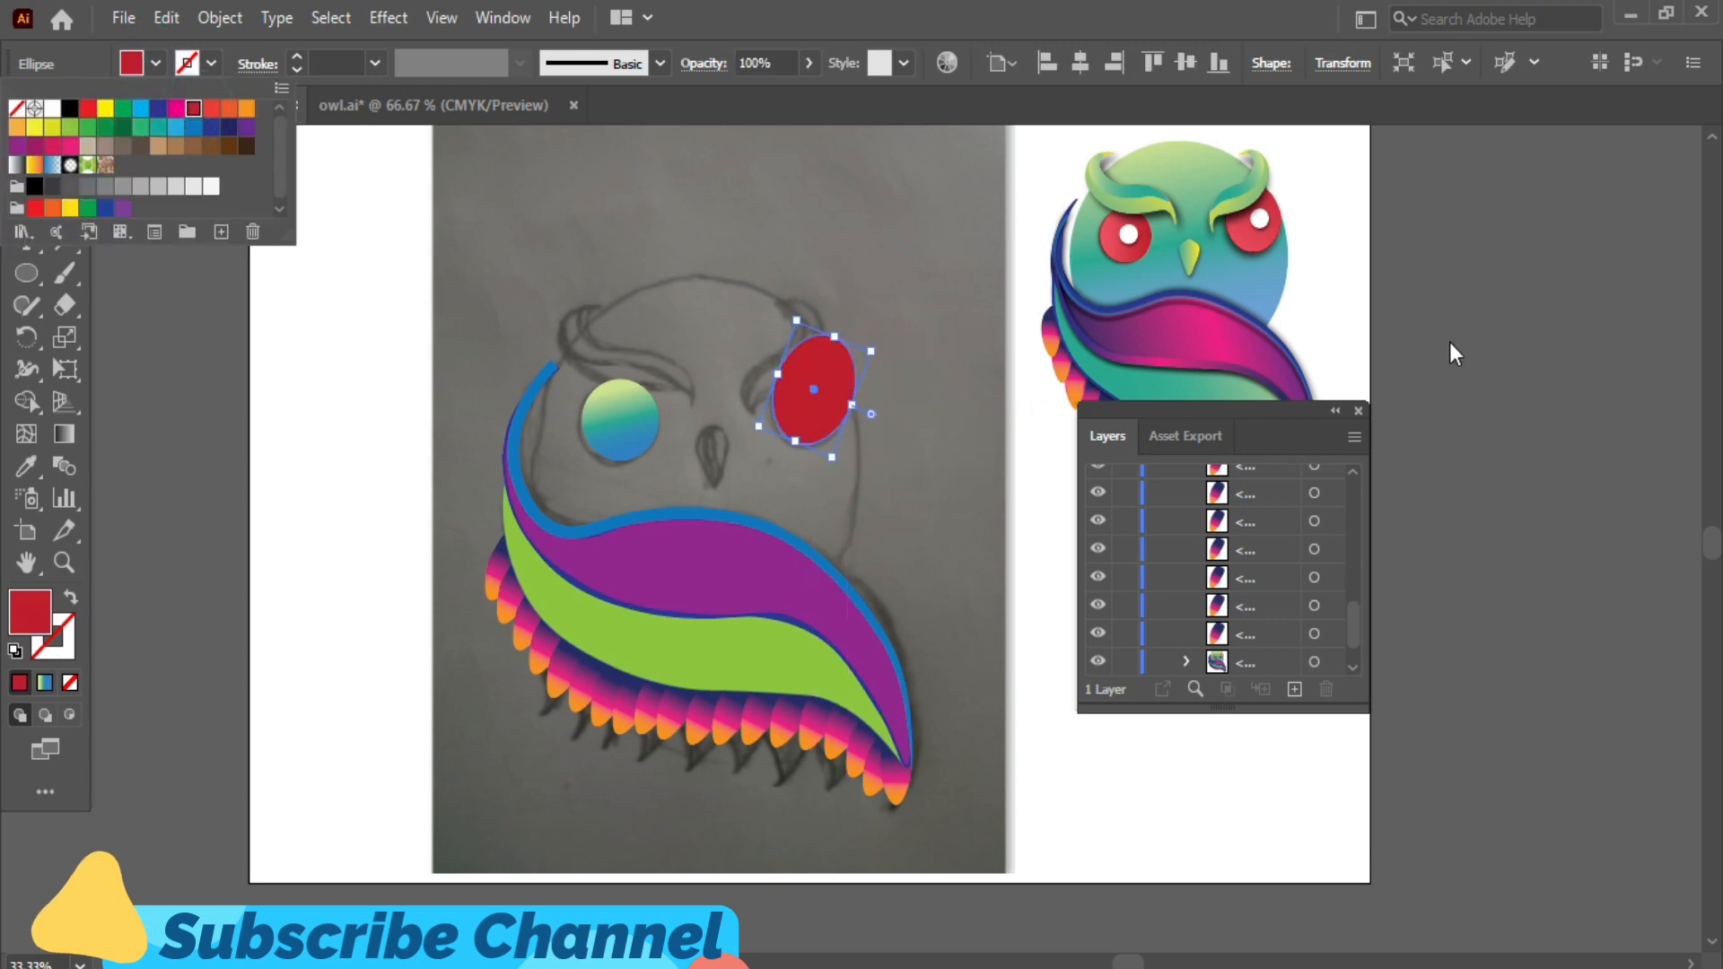
click(623, 407)
key(i)
click(825, 395)
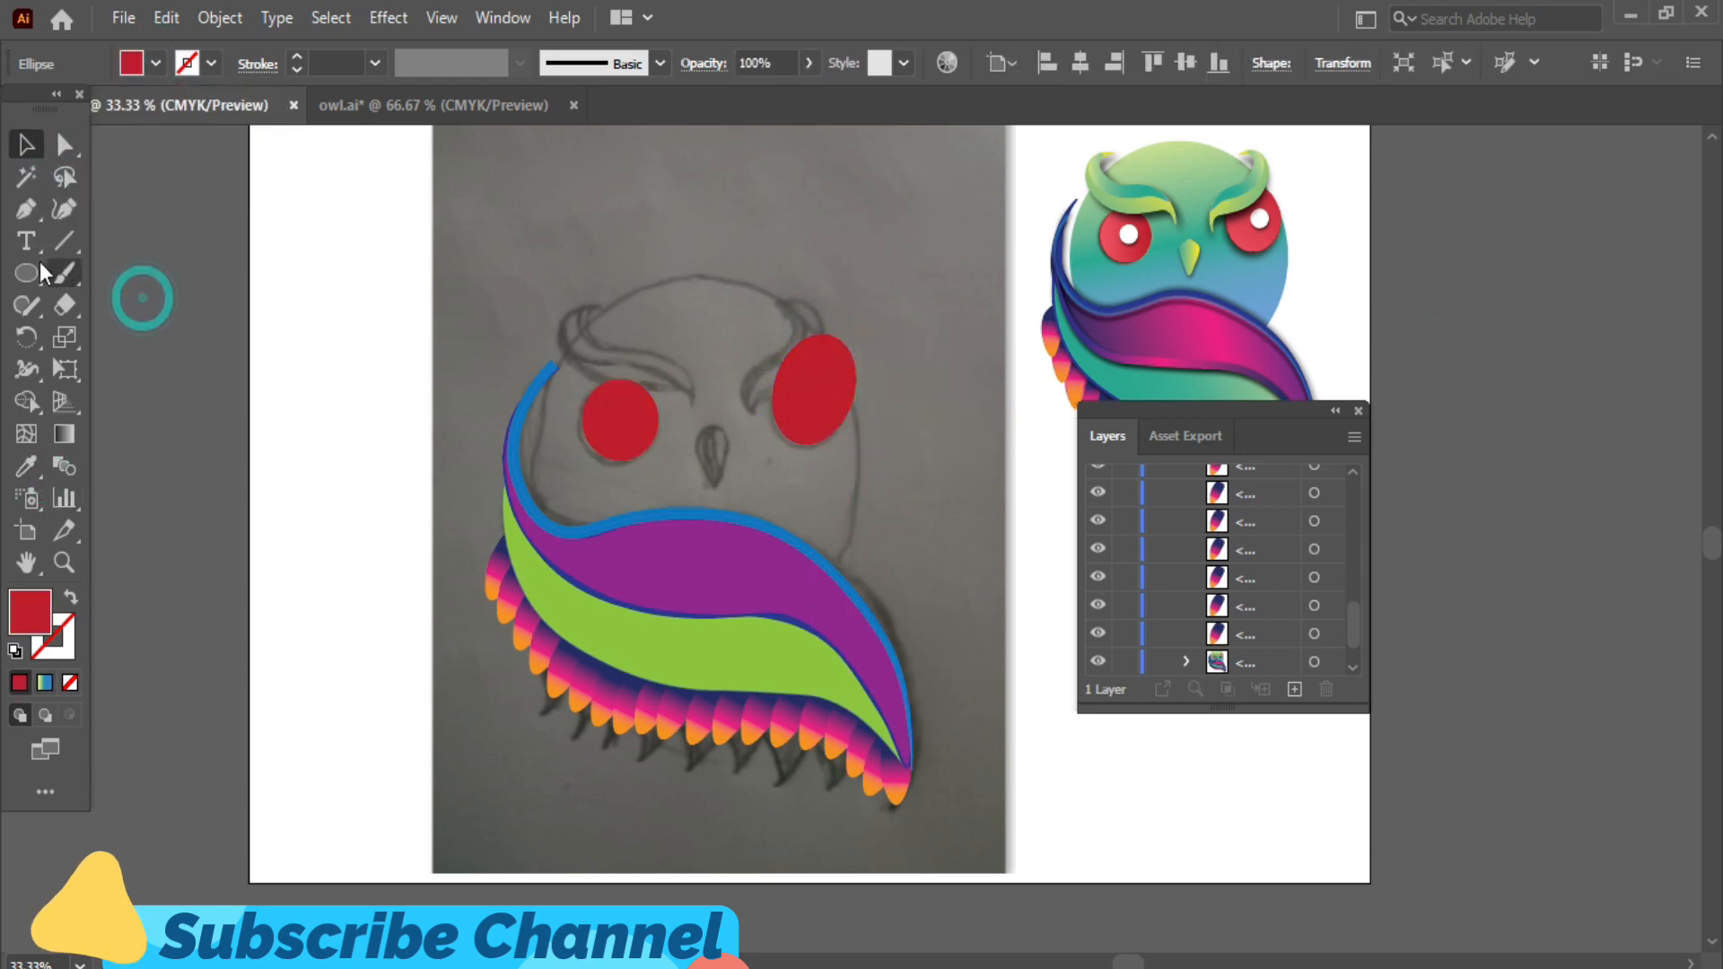
- Draw a small white circle as the pupil in the center of the left red eye
click(26, 273)
mouse_move(619, 419)
mouse_down()
mouse_move(643, 442)
mouse_move(623, 418)
mouse_up()
click(156, 61)
click(56, 109)
key(Escape)
click(26, 145)
click(121, 319)
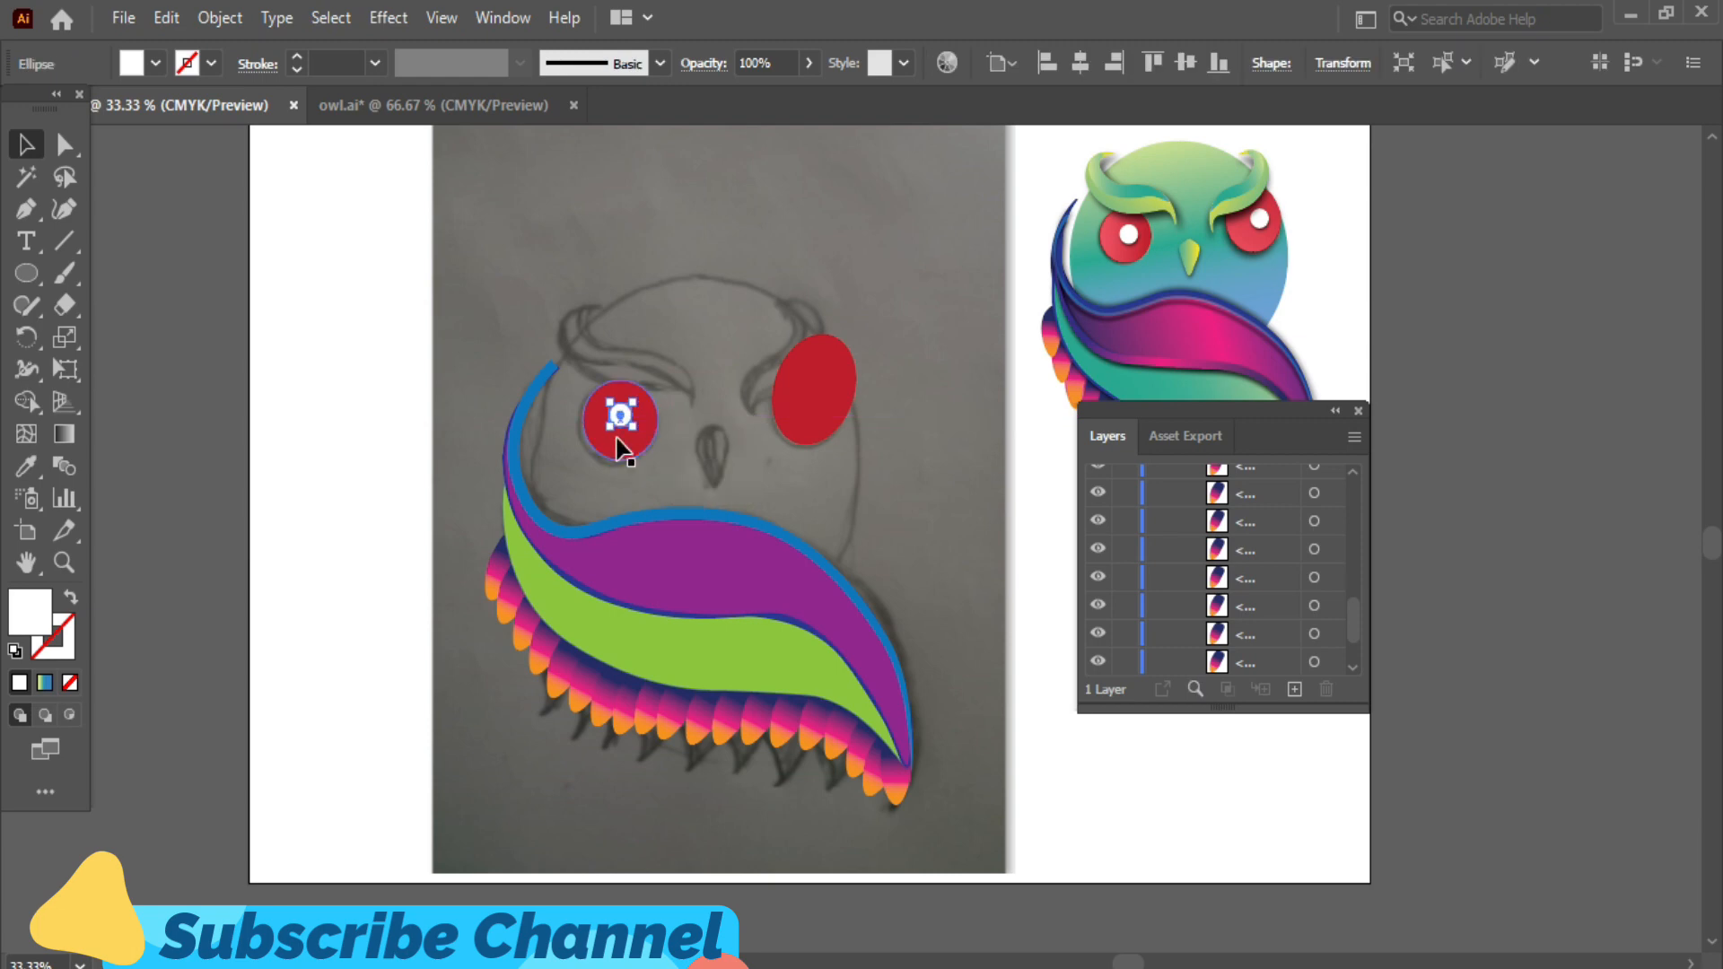
- Apply a Multiply drop shadow to the white pupil with 75% opacity, 4 px X offset, 1 px Y offset and 1 px blur
click(387, 17)
mouse_move(557, 319)
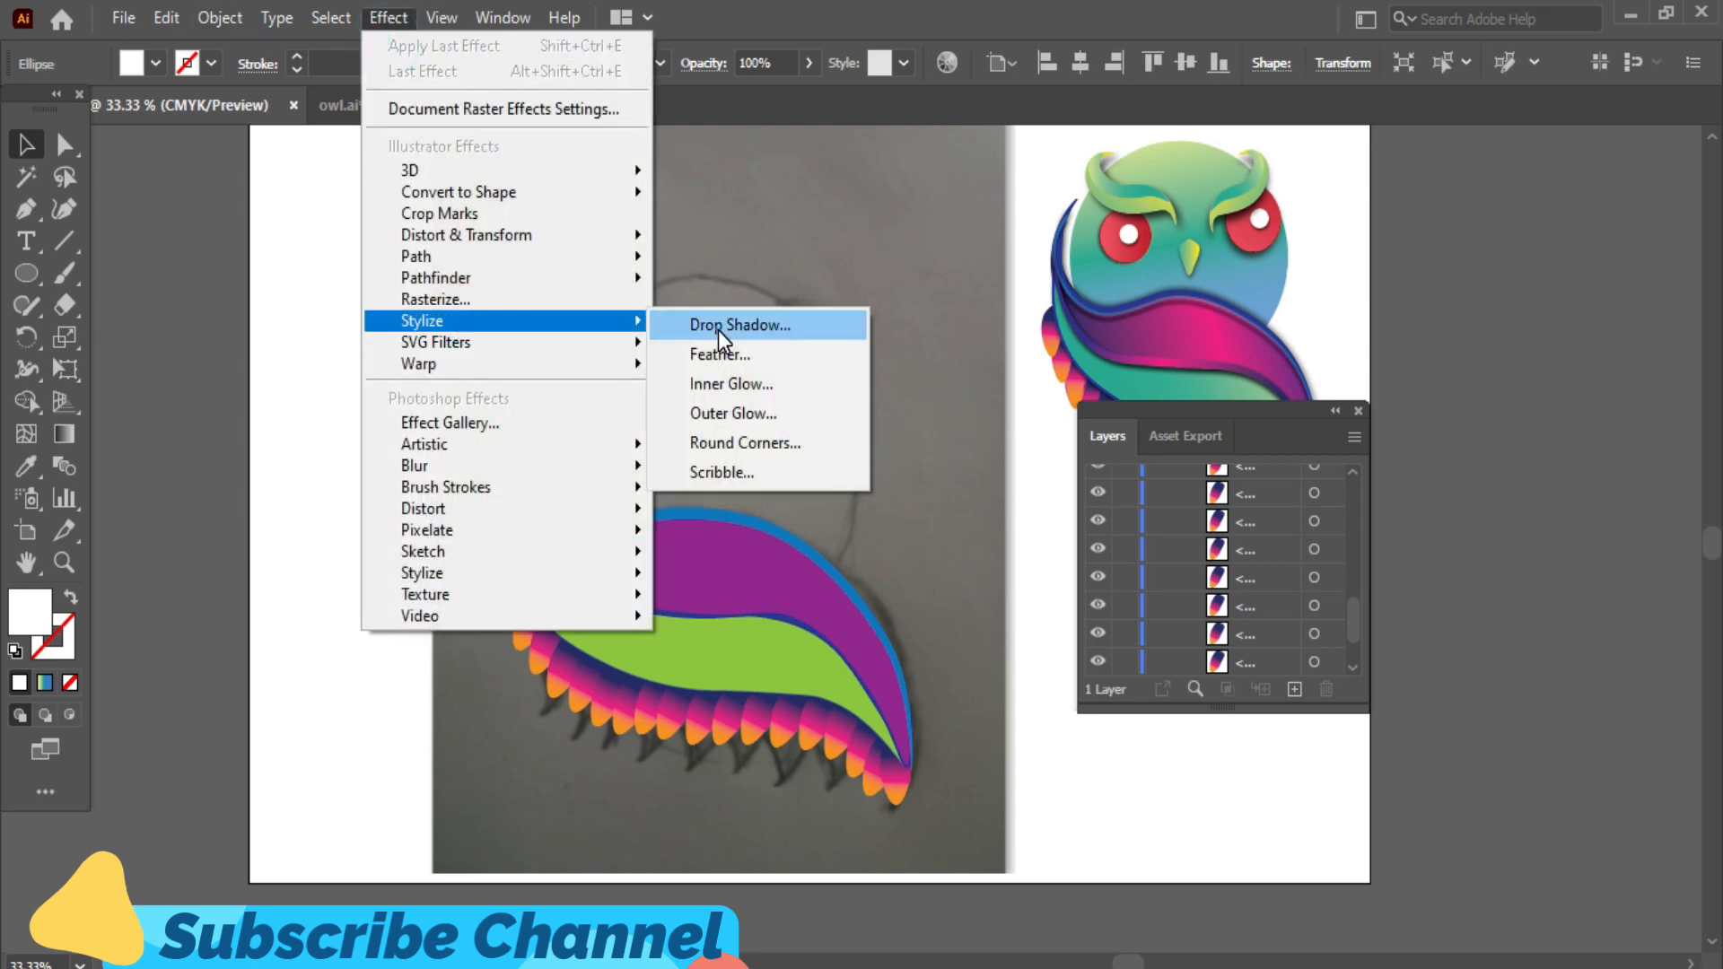
click(731, 328)
click(1109, 283)
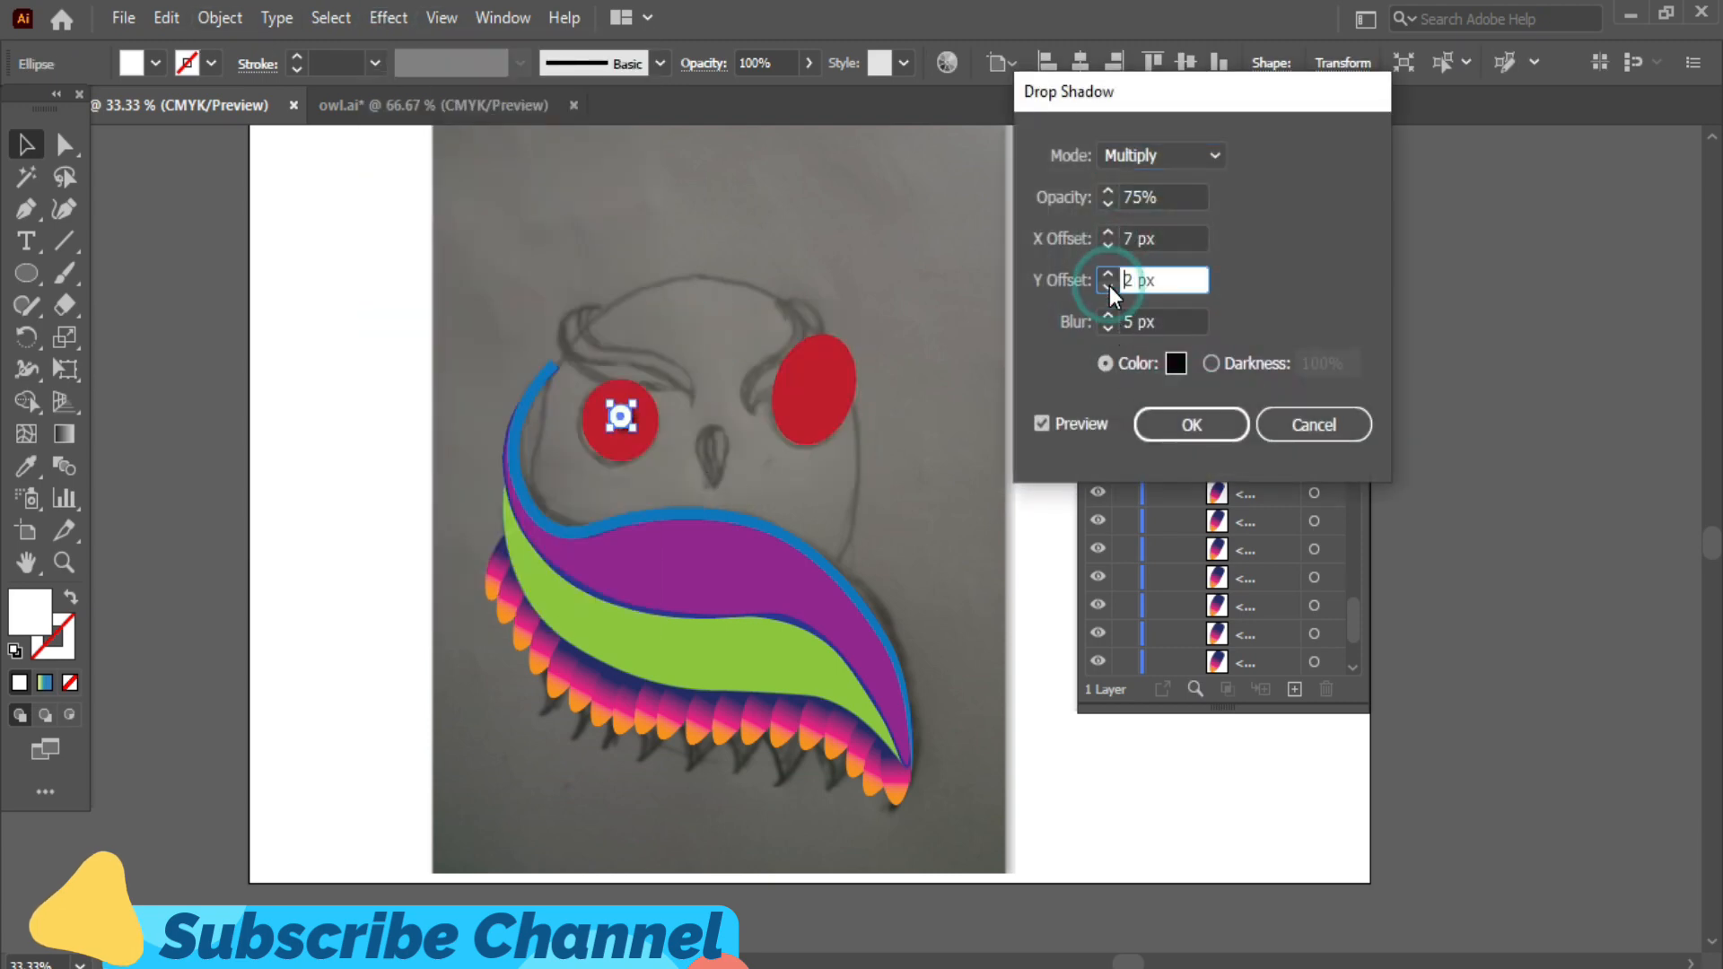
click(1109, 285)
click(1105, 328)
click(1104, 247)
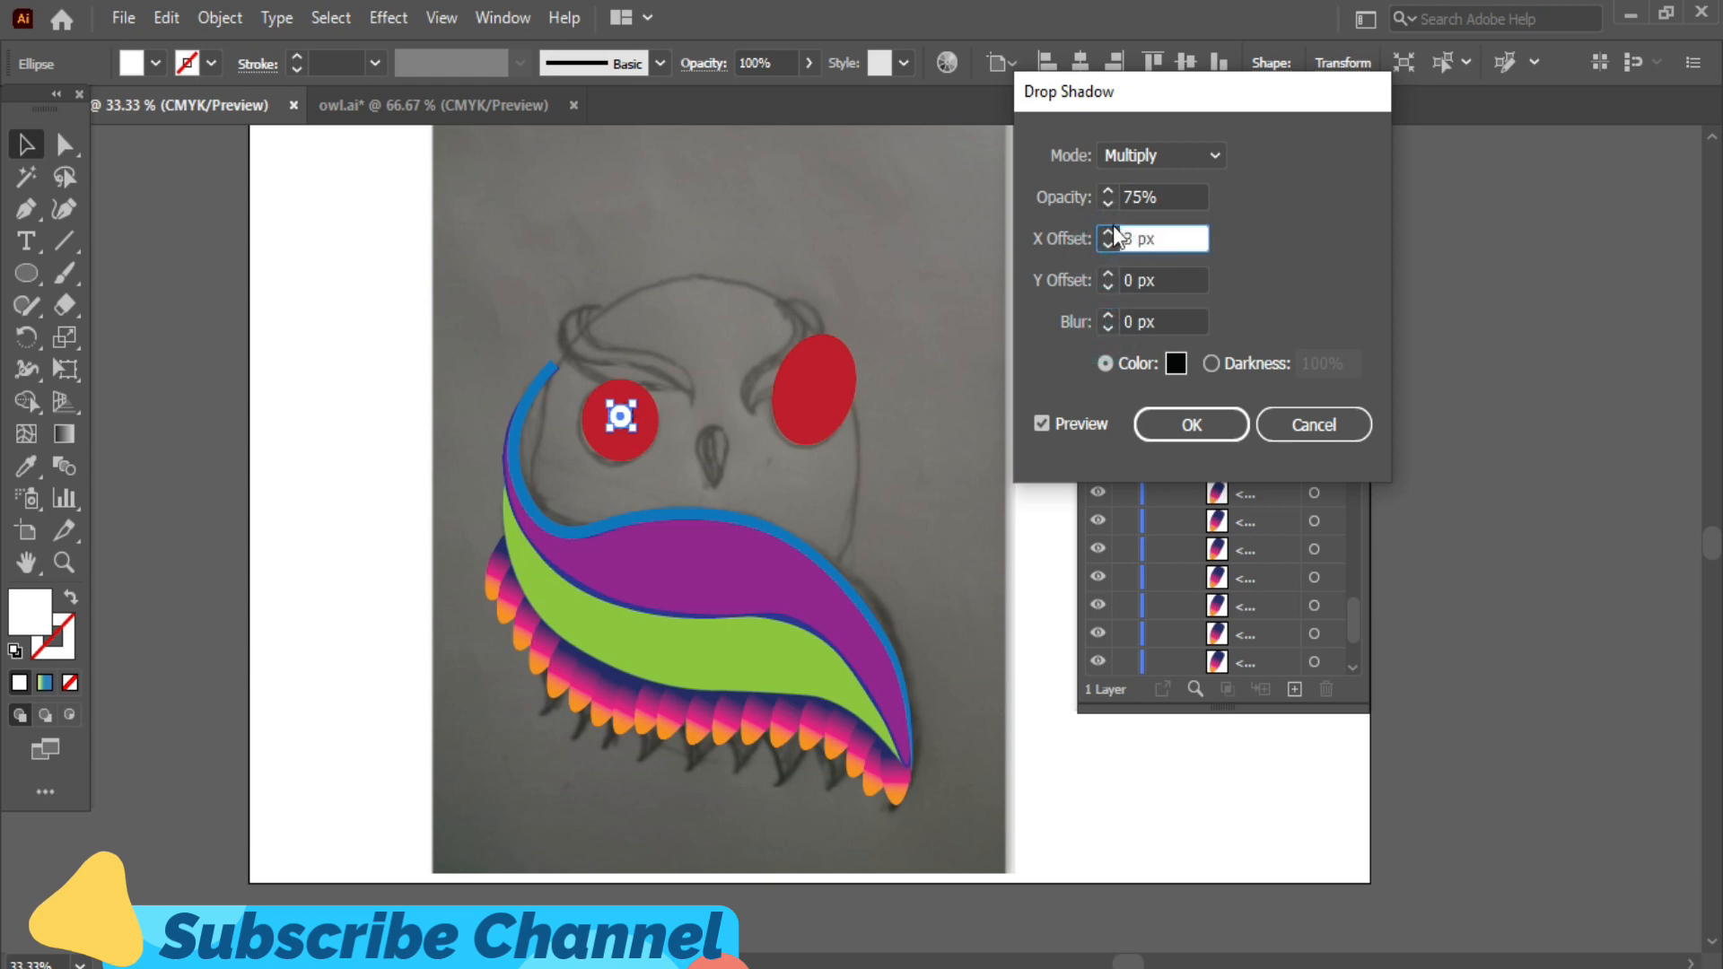
click(1106, 278)
click(1109, 318)
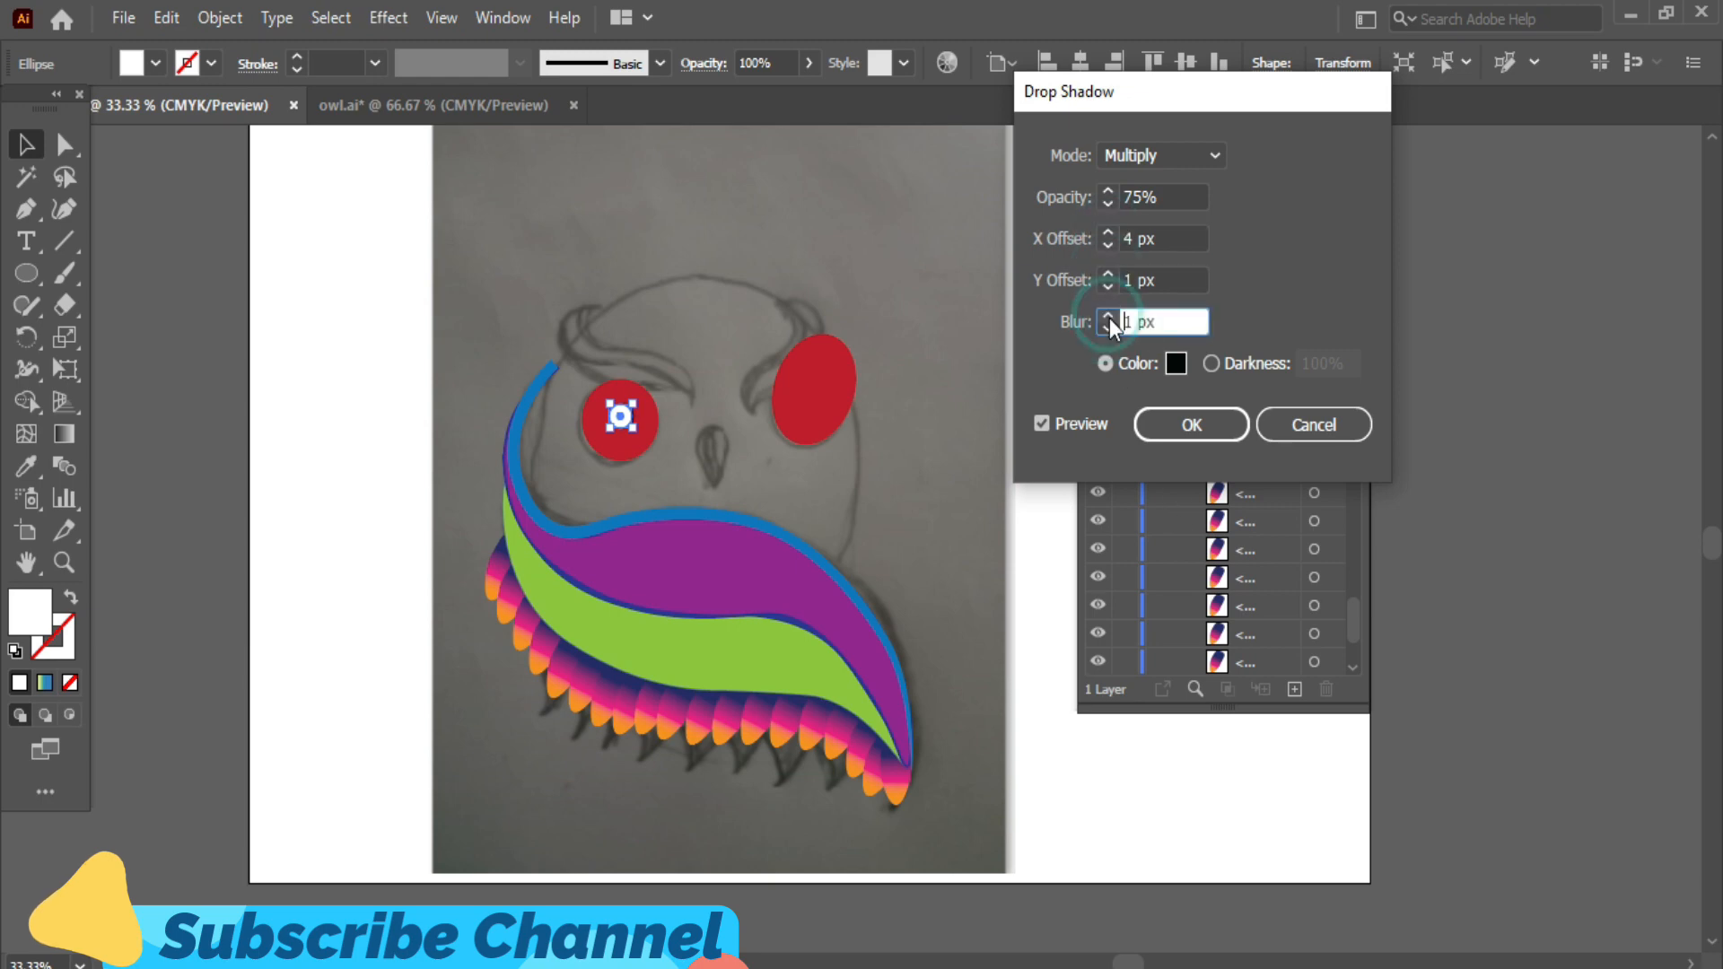
click(1166, 424)
click(1496, 412)
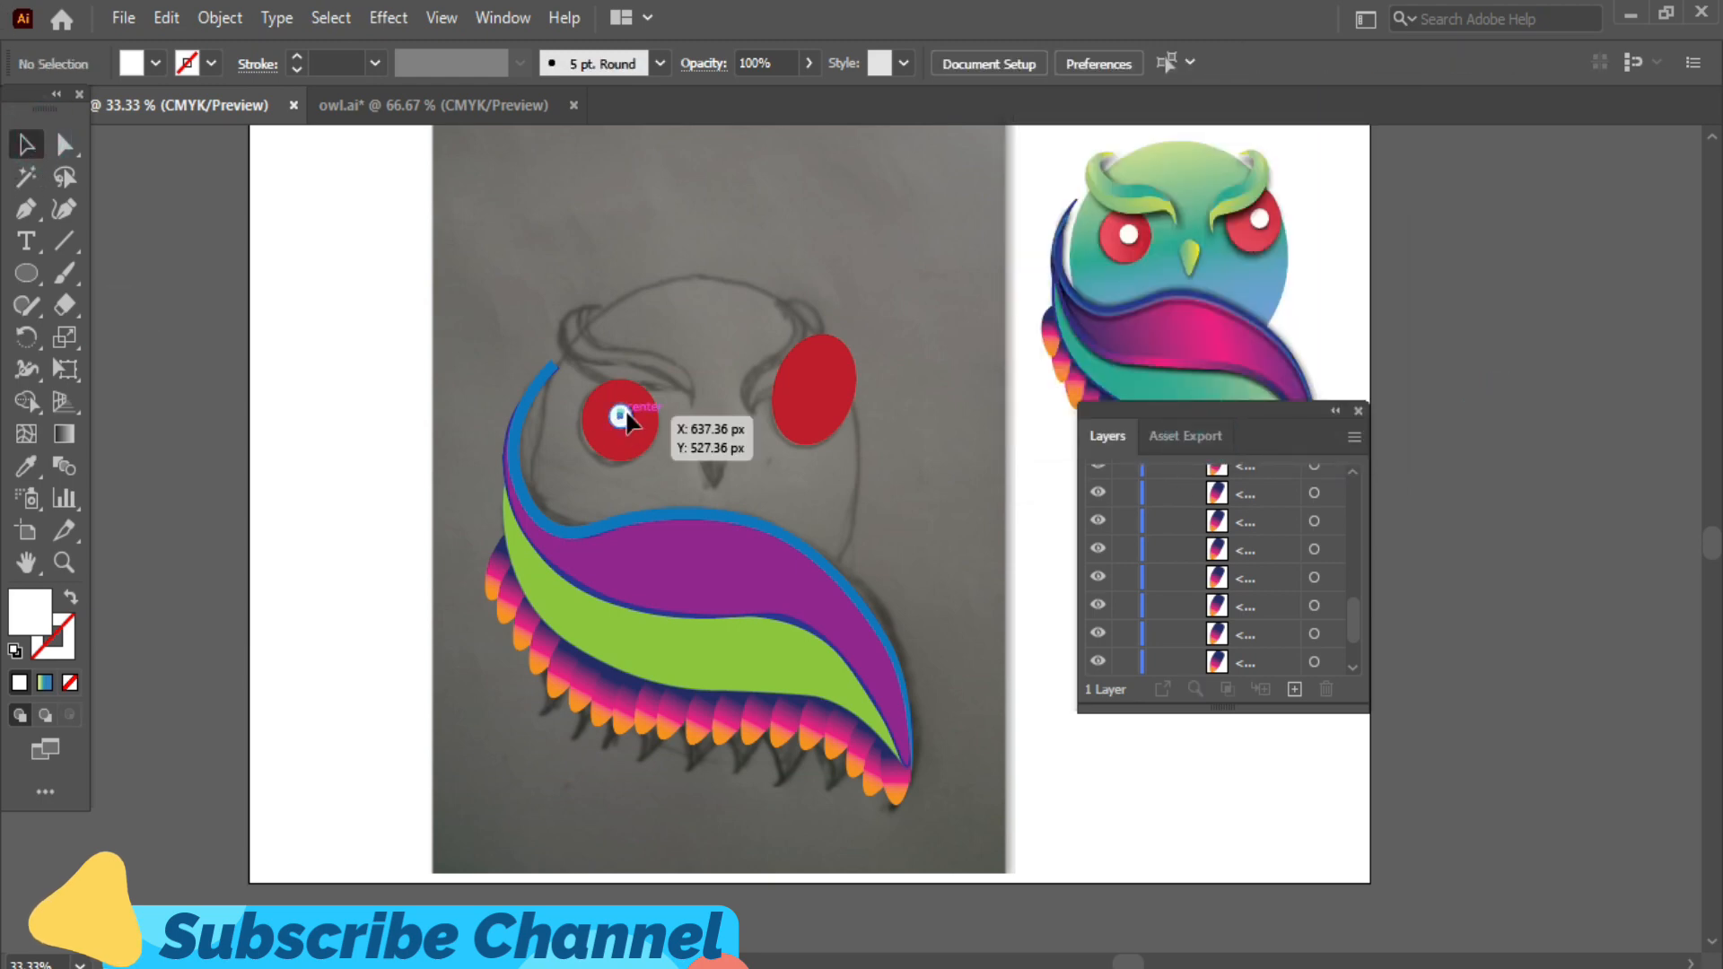
- Copy the white pupil onto the right eye and reshape the right red ellipse to be shorter and rounder
drag(620, 417, 816, 386)
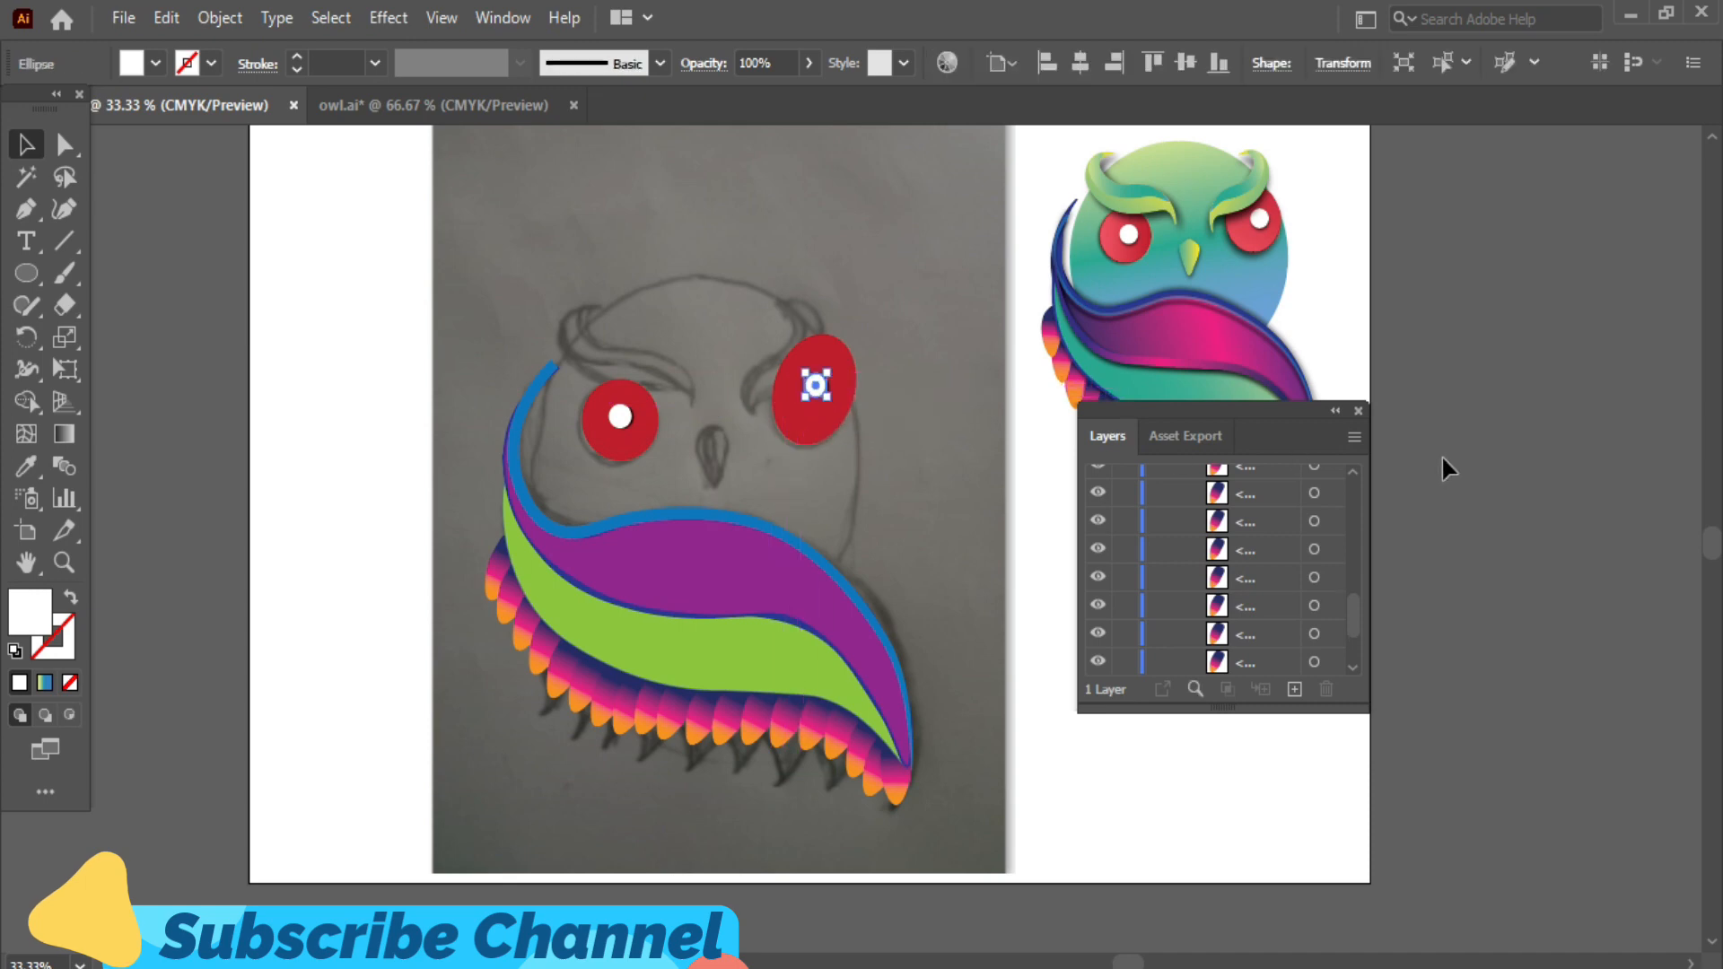
click(1489, 466)
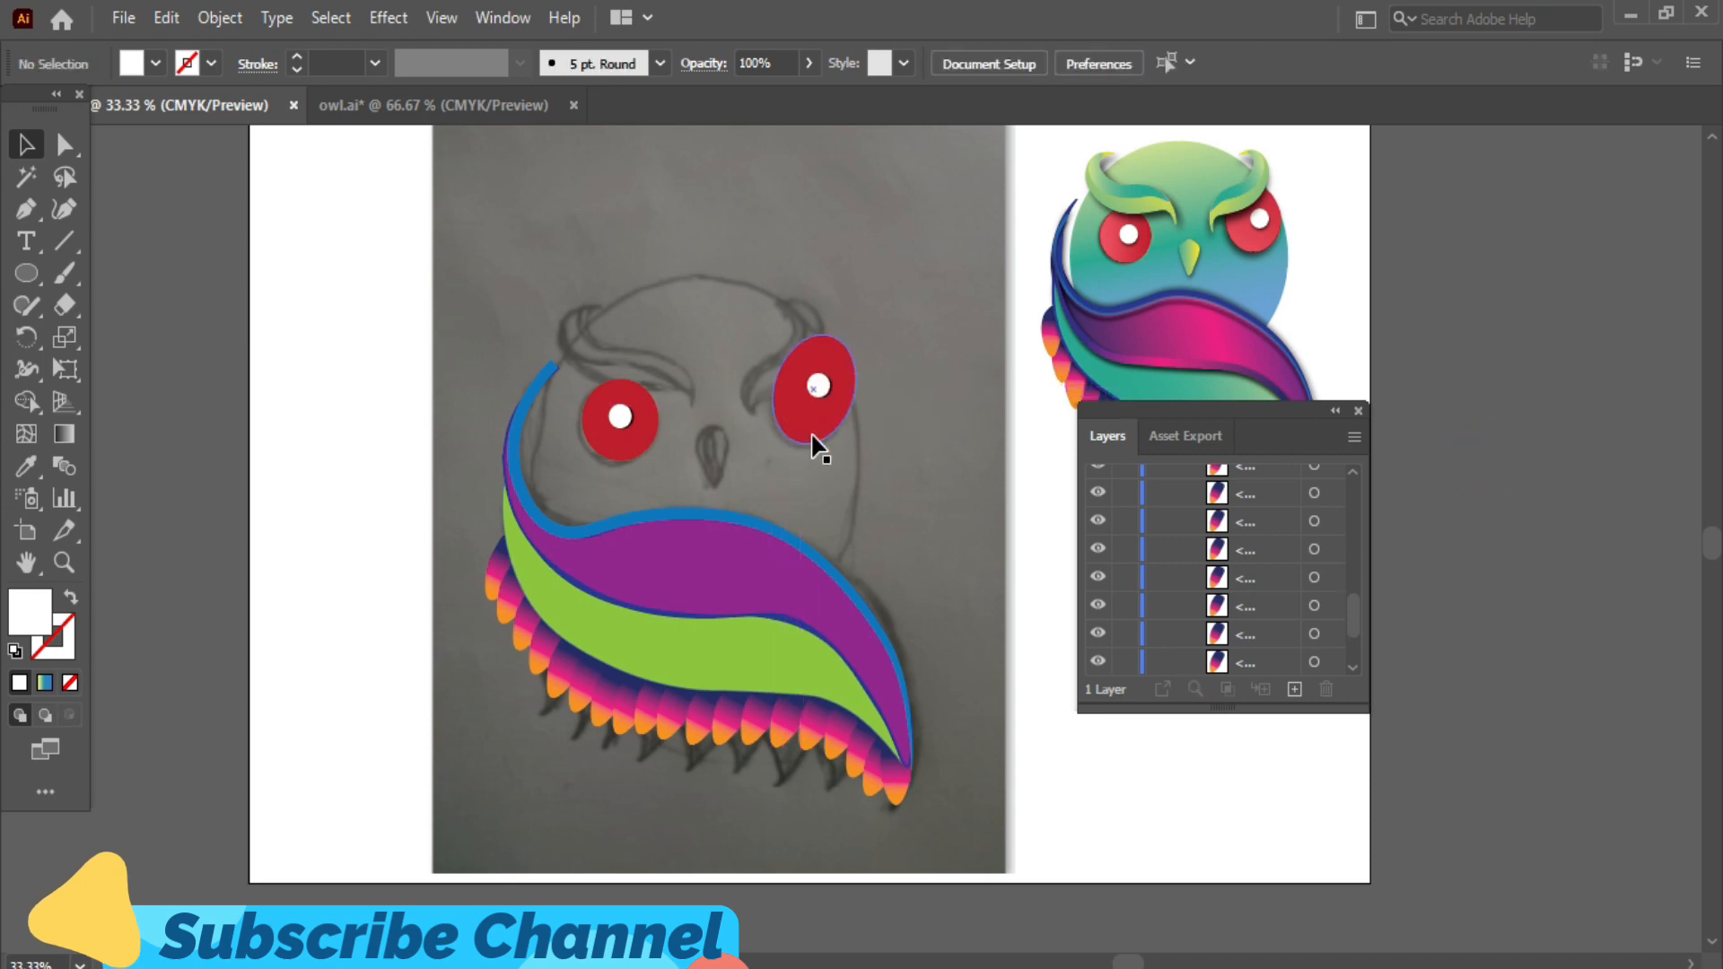
click(817, 445)
drag(839, 338, 829, 357)
click(746, 435)
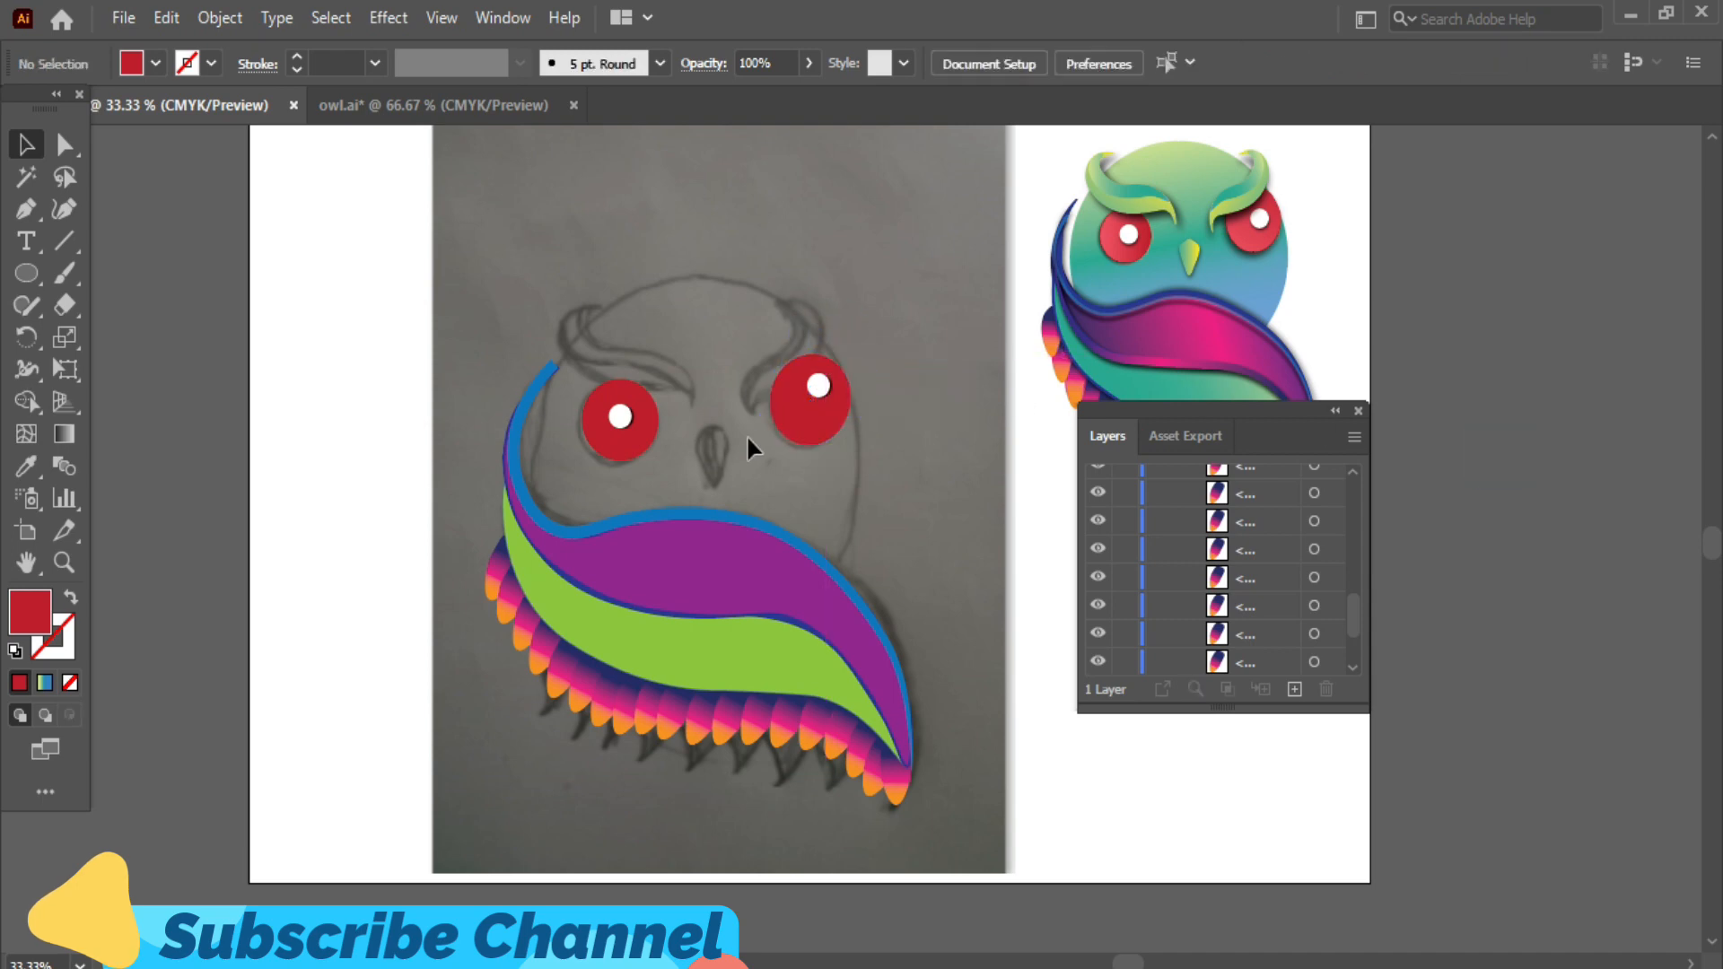
click(819, 385)
click(843, 444)
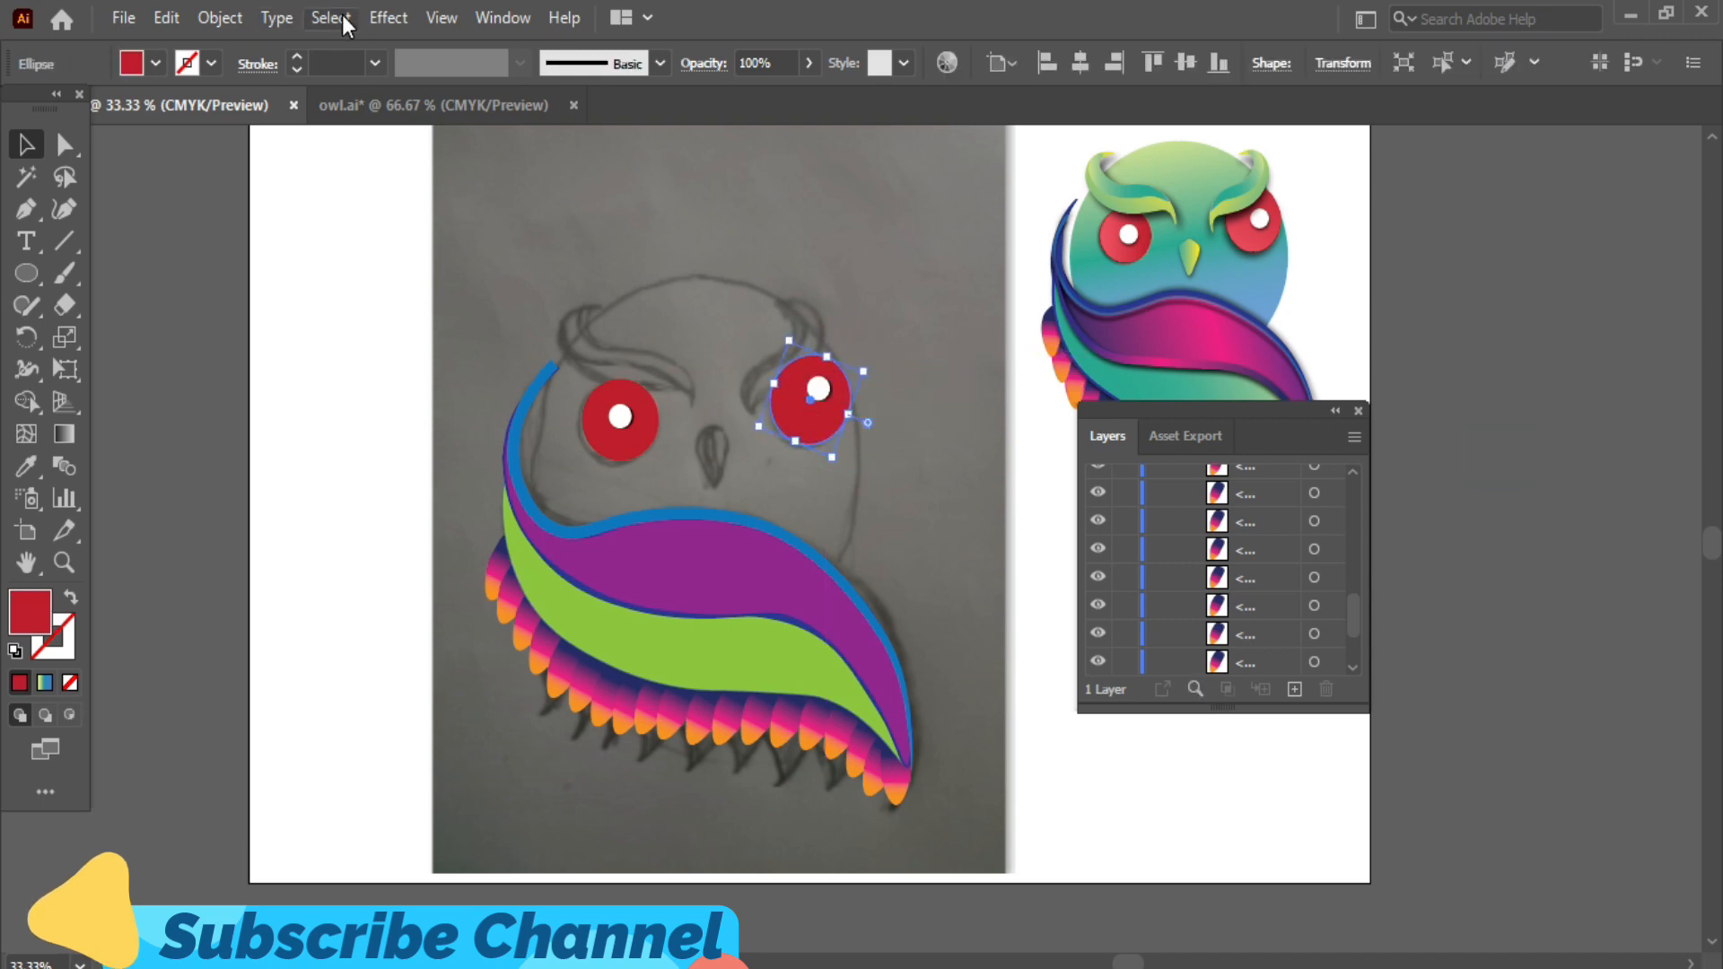
click(1656, 474)
- Trace the sketch's left brow, from its curled ear tuft to the inner tip, as a closed unfilled shape with the Curvature tool
click(63, 208)
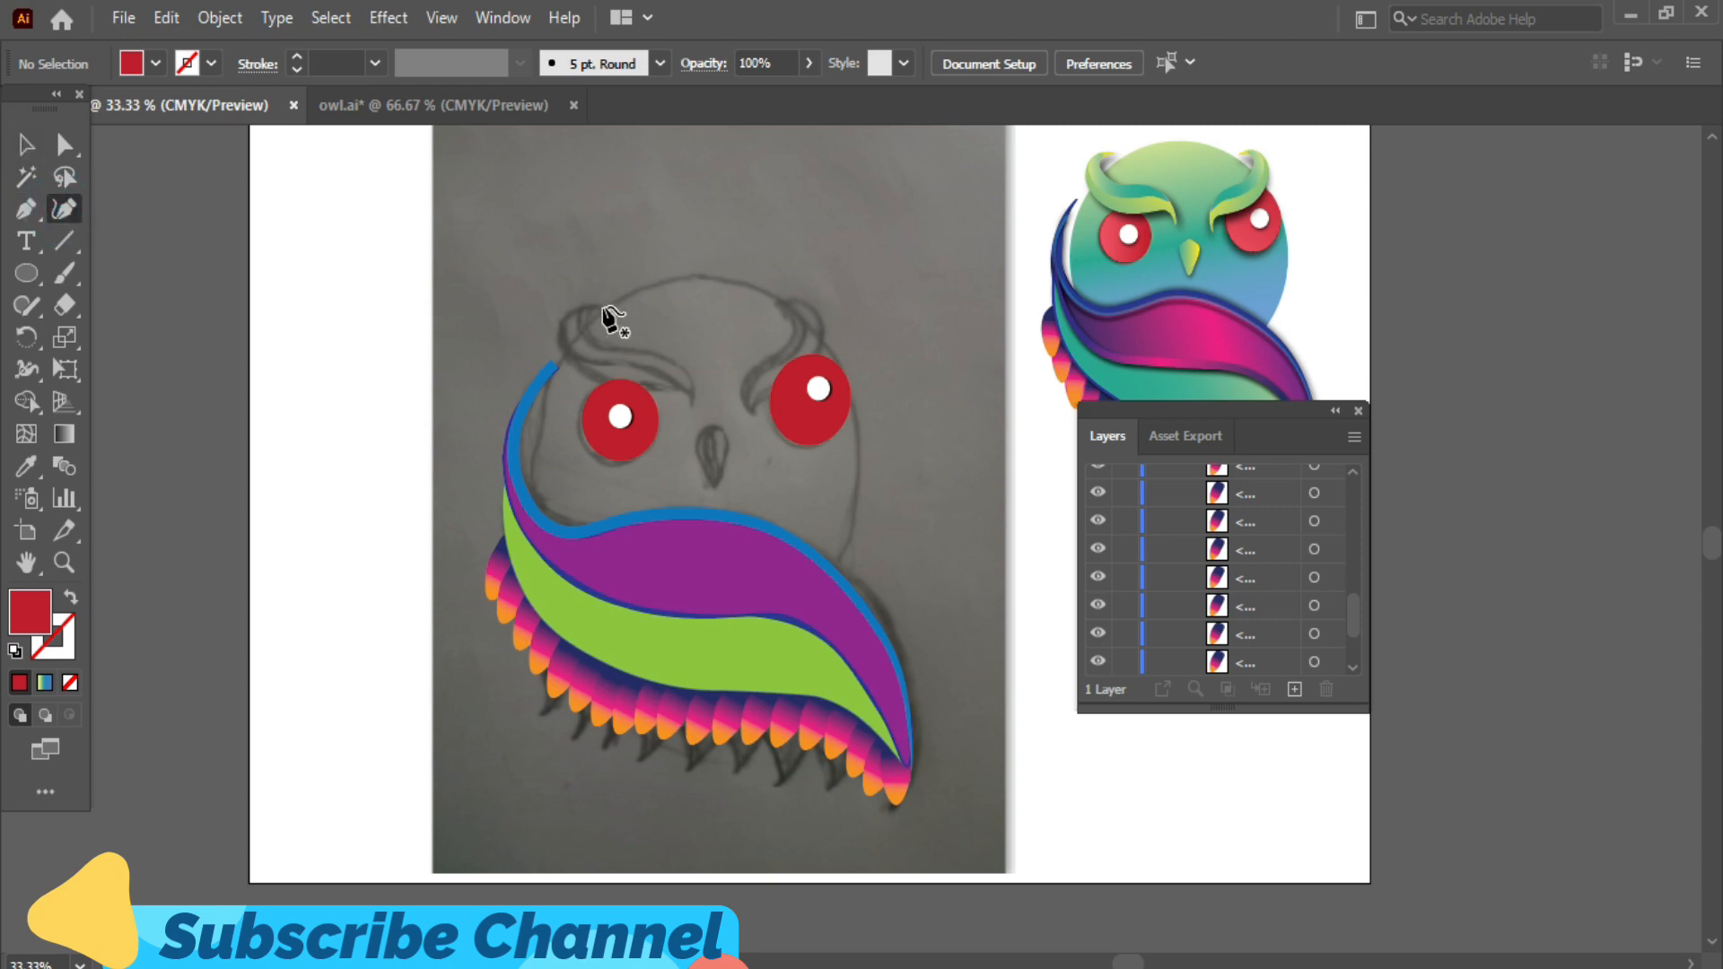
click(603, 306)
click(634, 345)
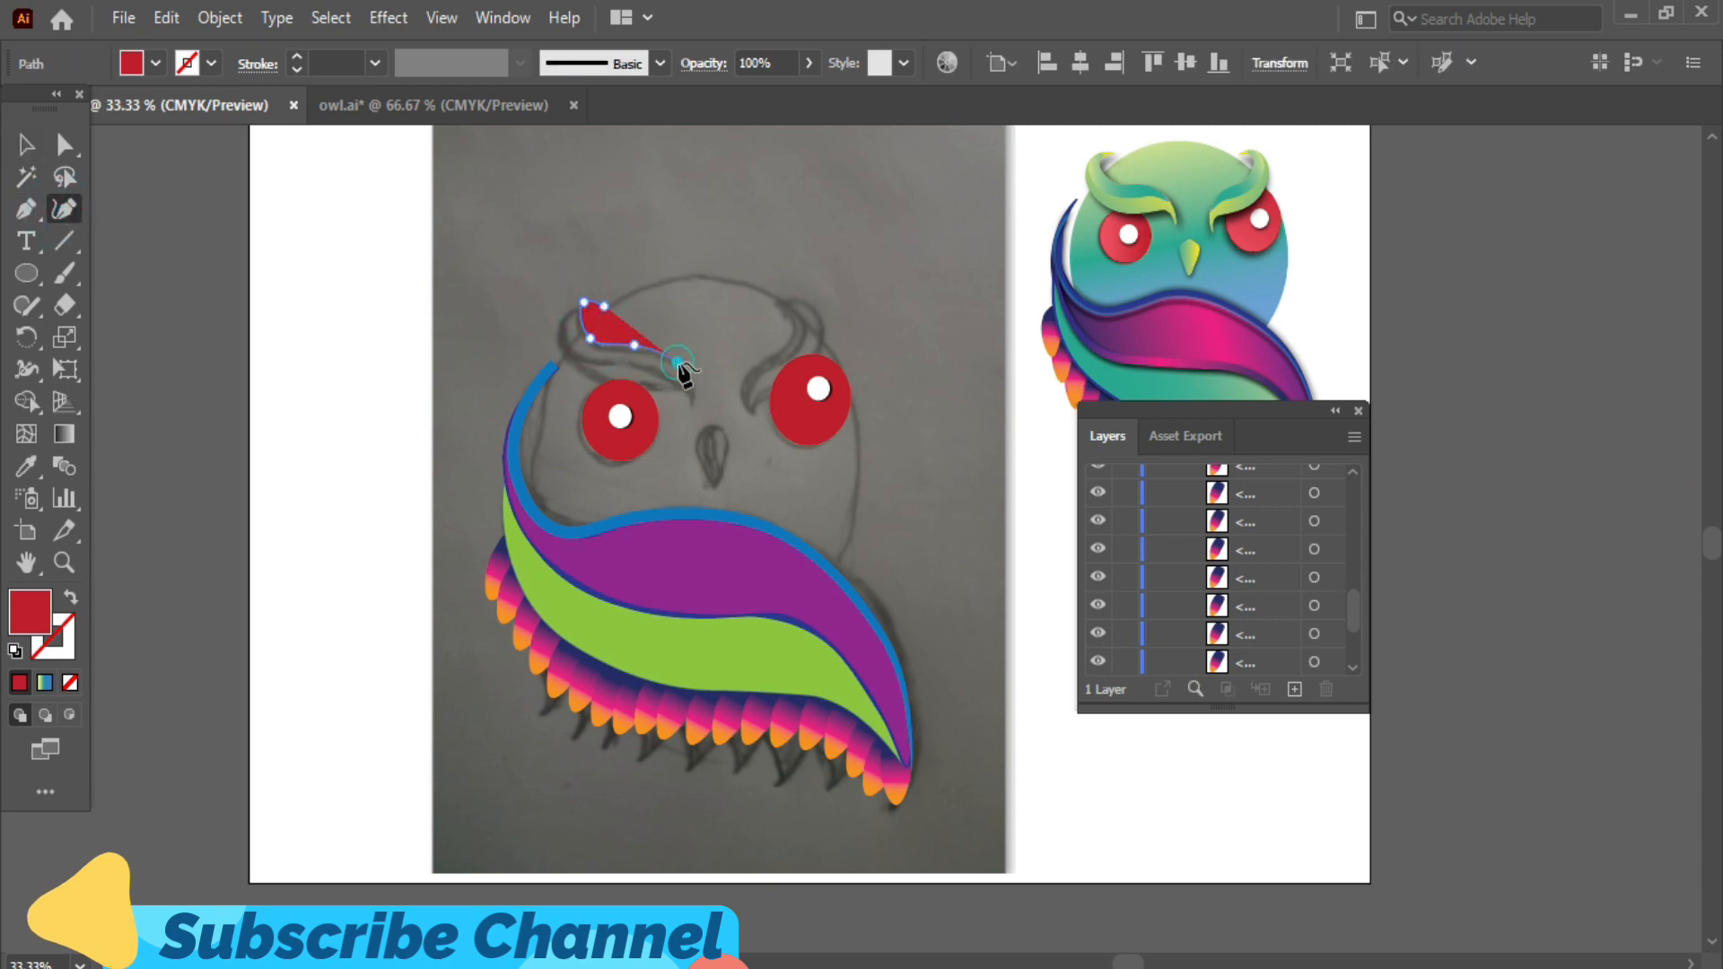
click(155, 62)
click(15, 99)
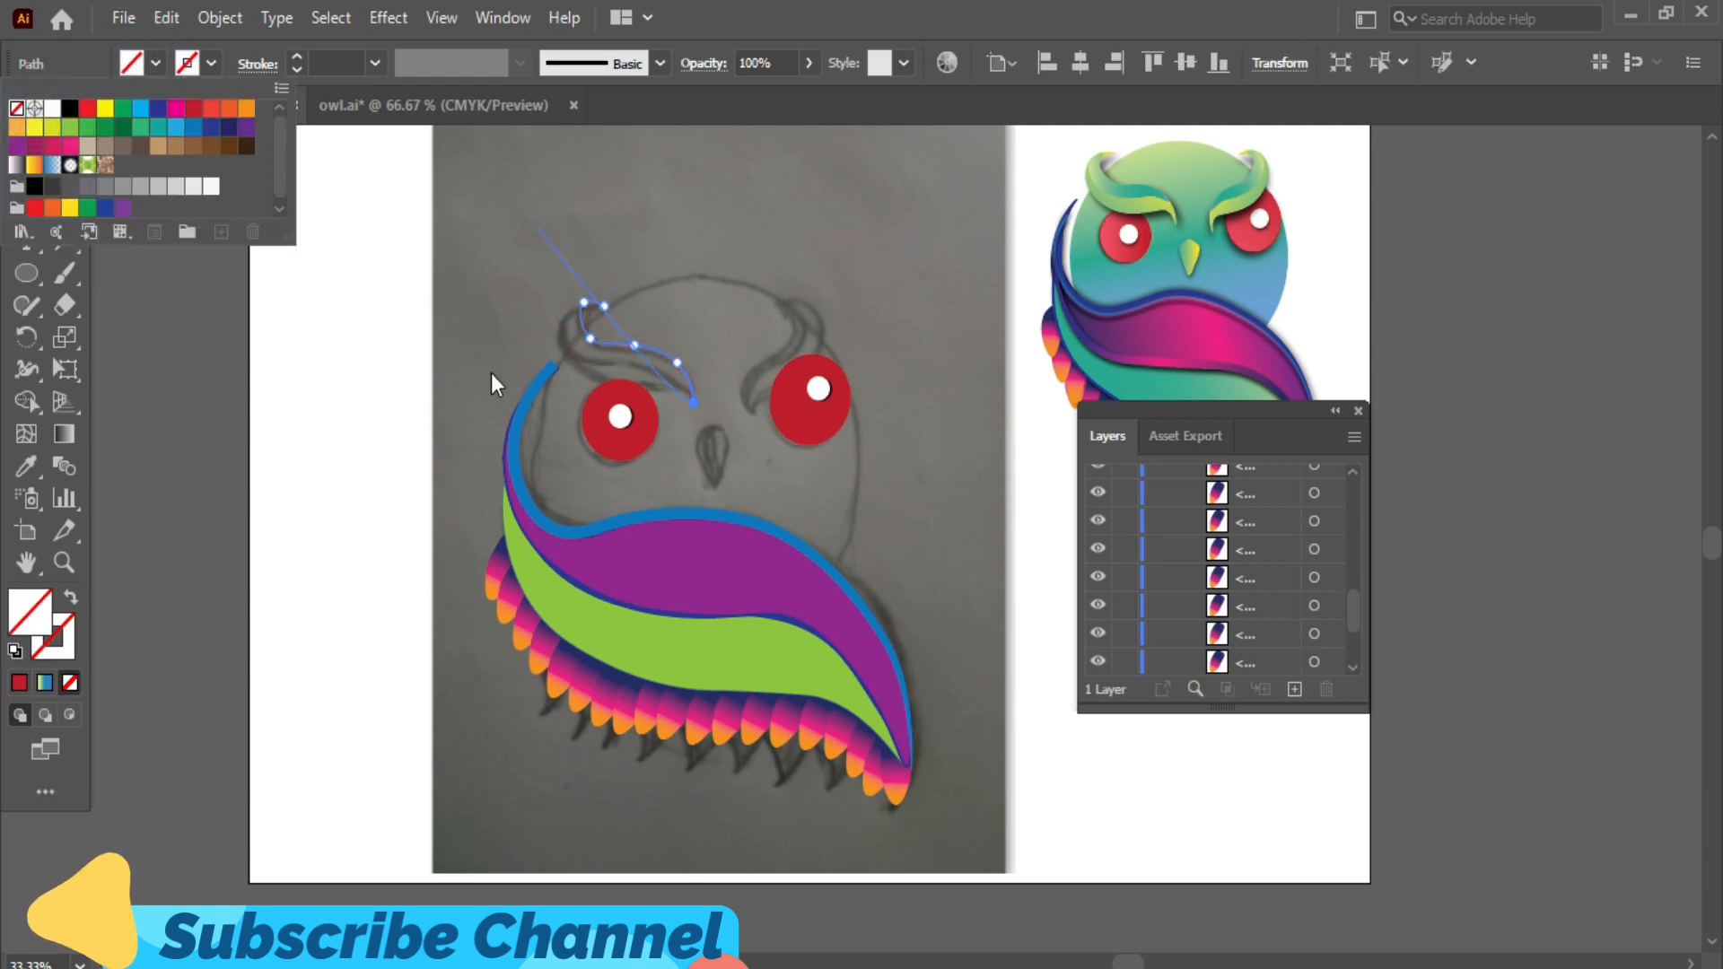
click(666, 375)
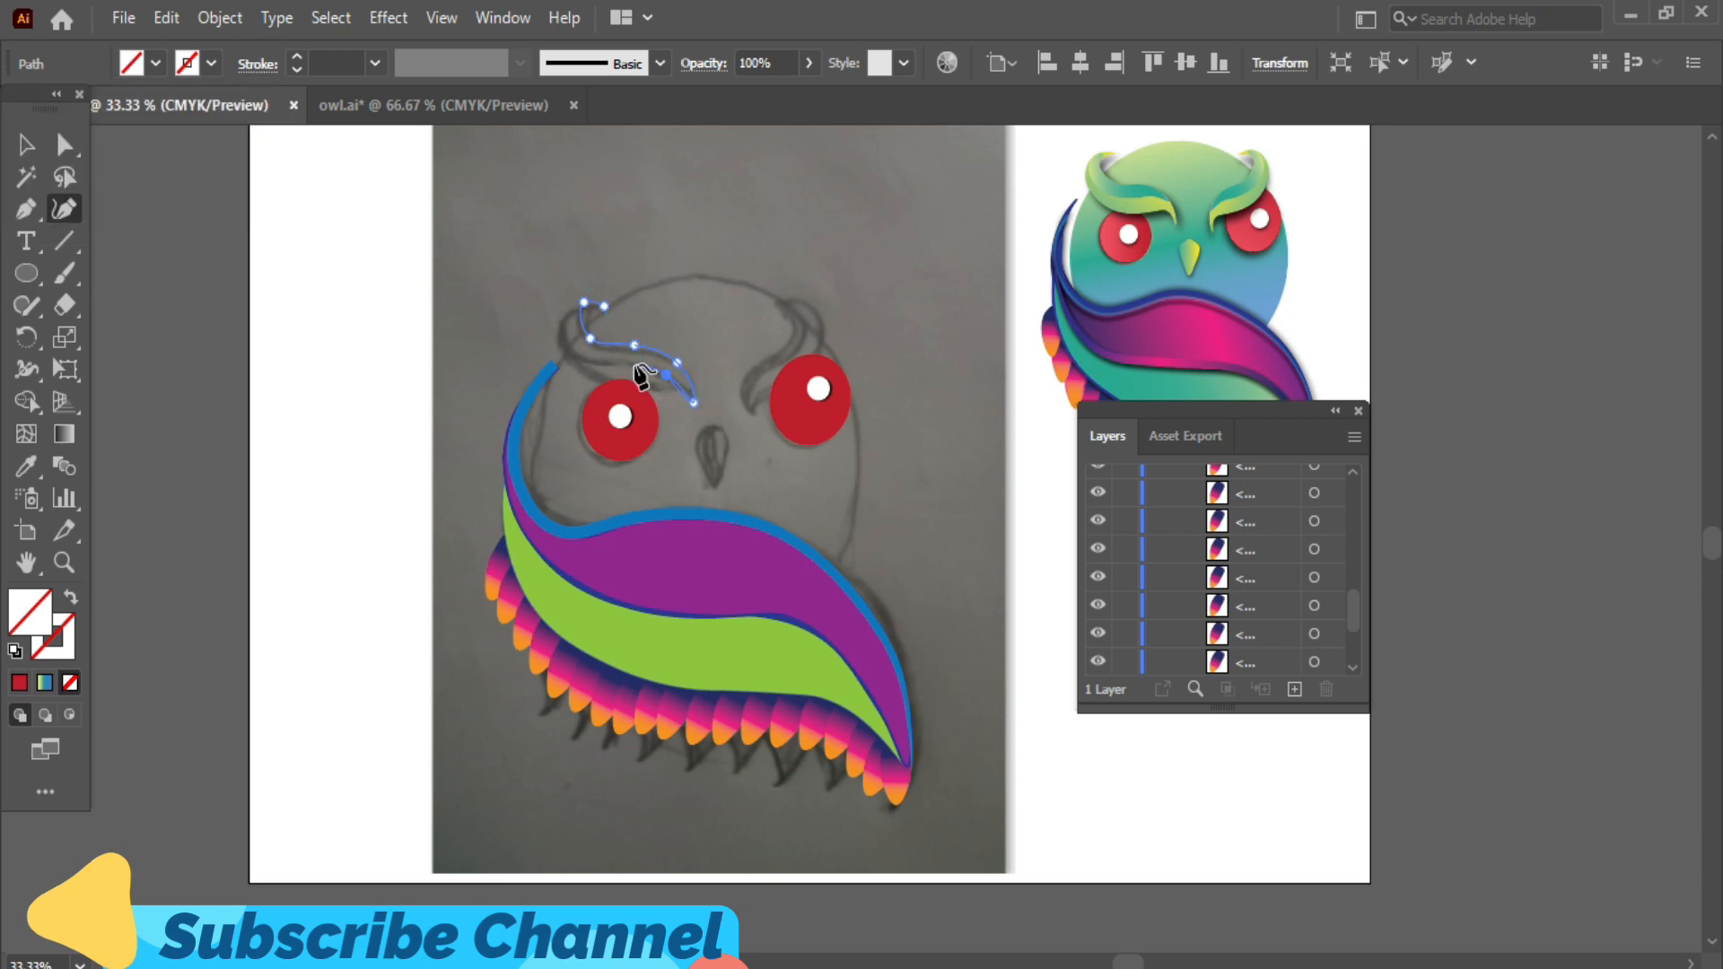
click(578, 358)
click(562, 329)
scroll(595, 332, up, 1)
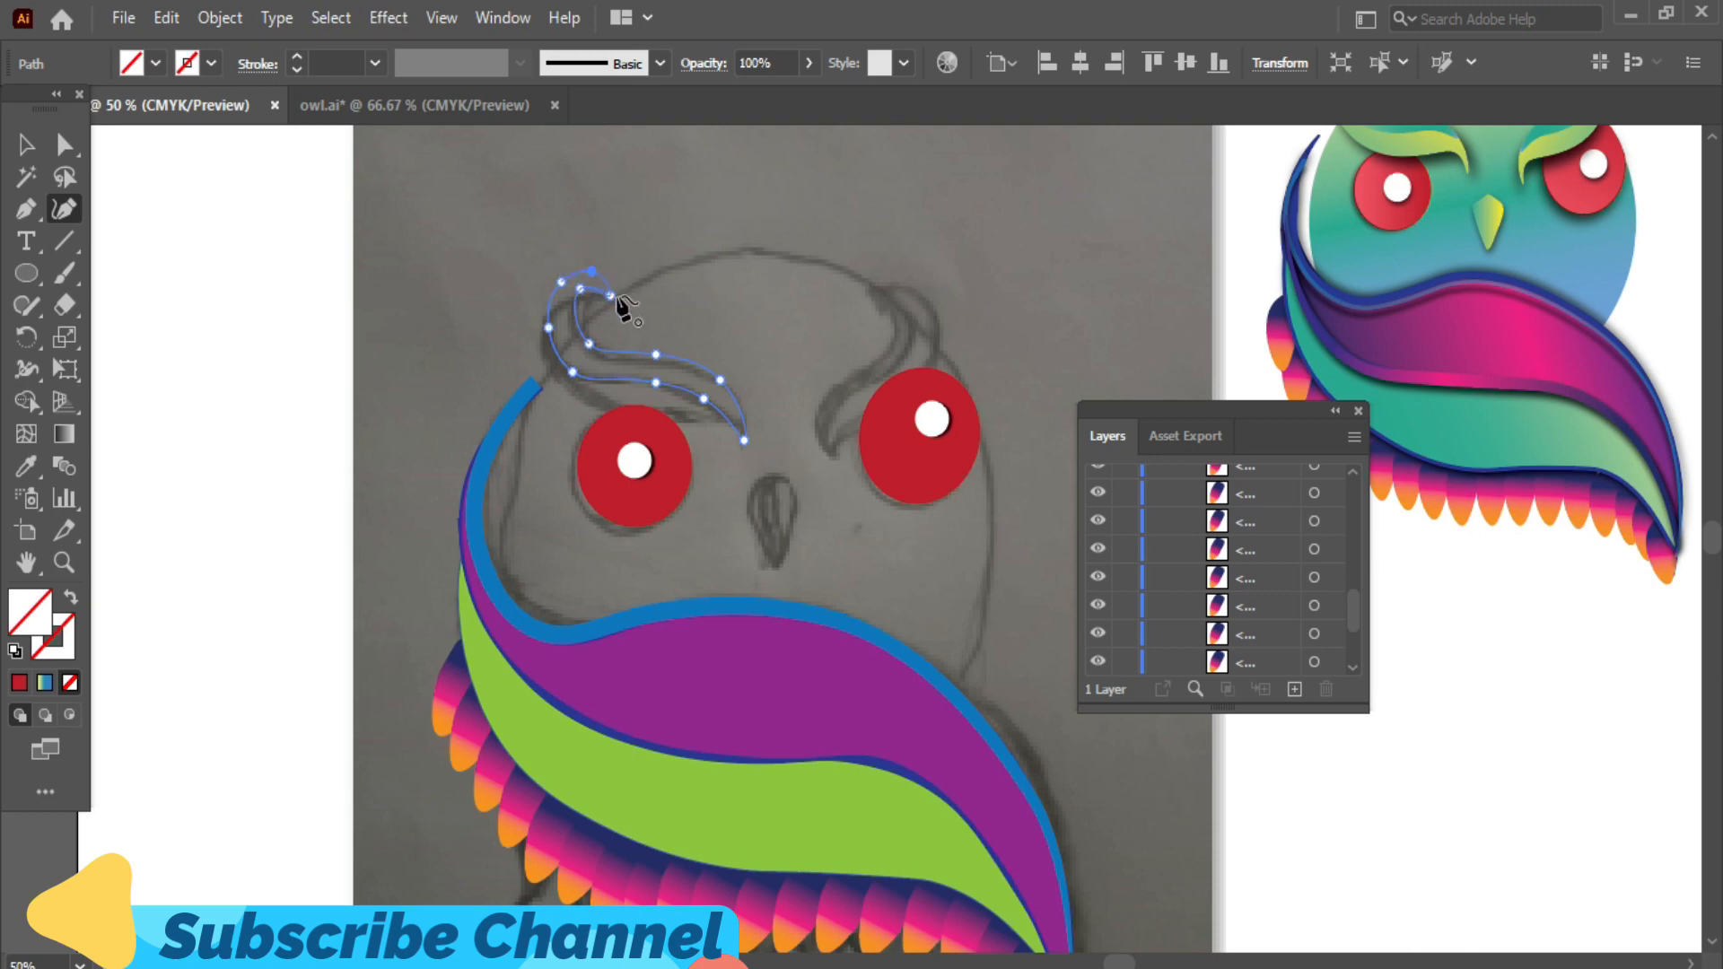
click(588, 279)
click(572, 373)
- Fill the traced left brow with light green
click(29, 144)
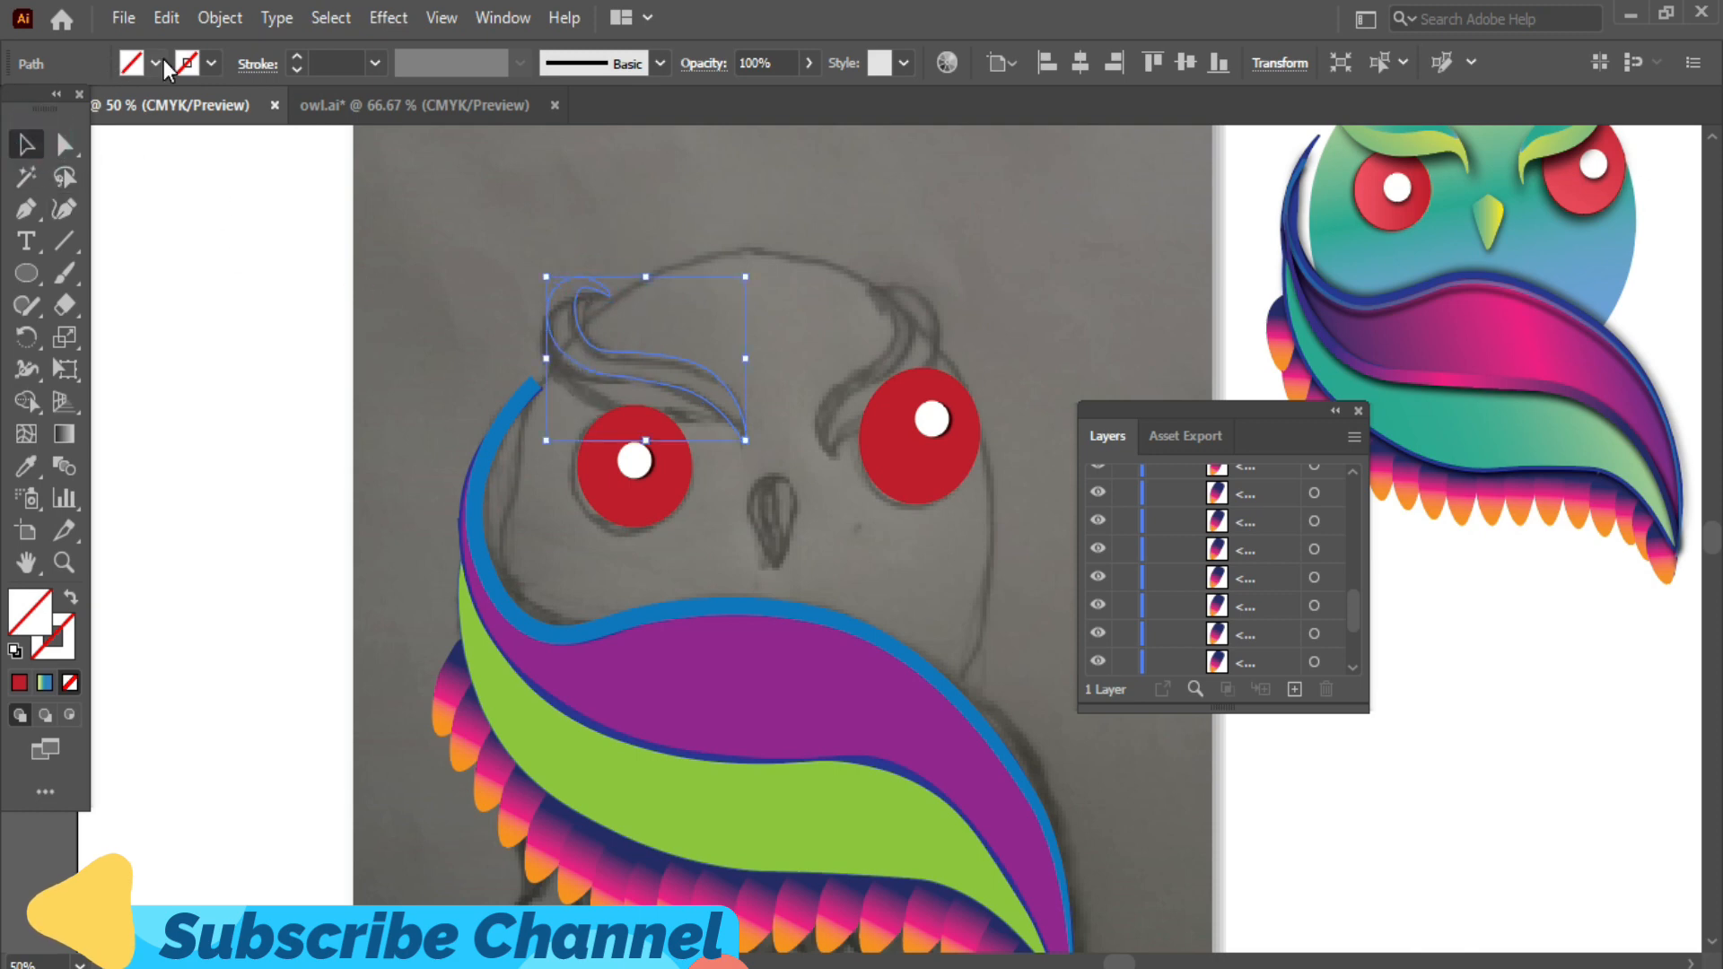
click(162, 60)
click(89, 135)
click(186, 292)
click(169, 219)
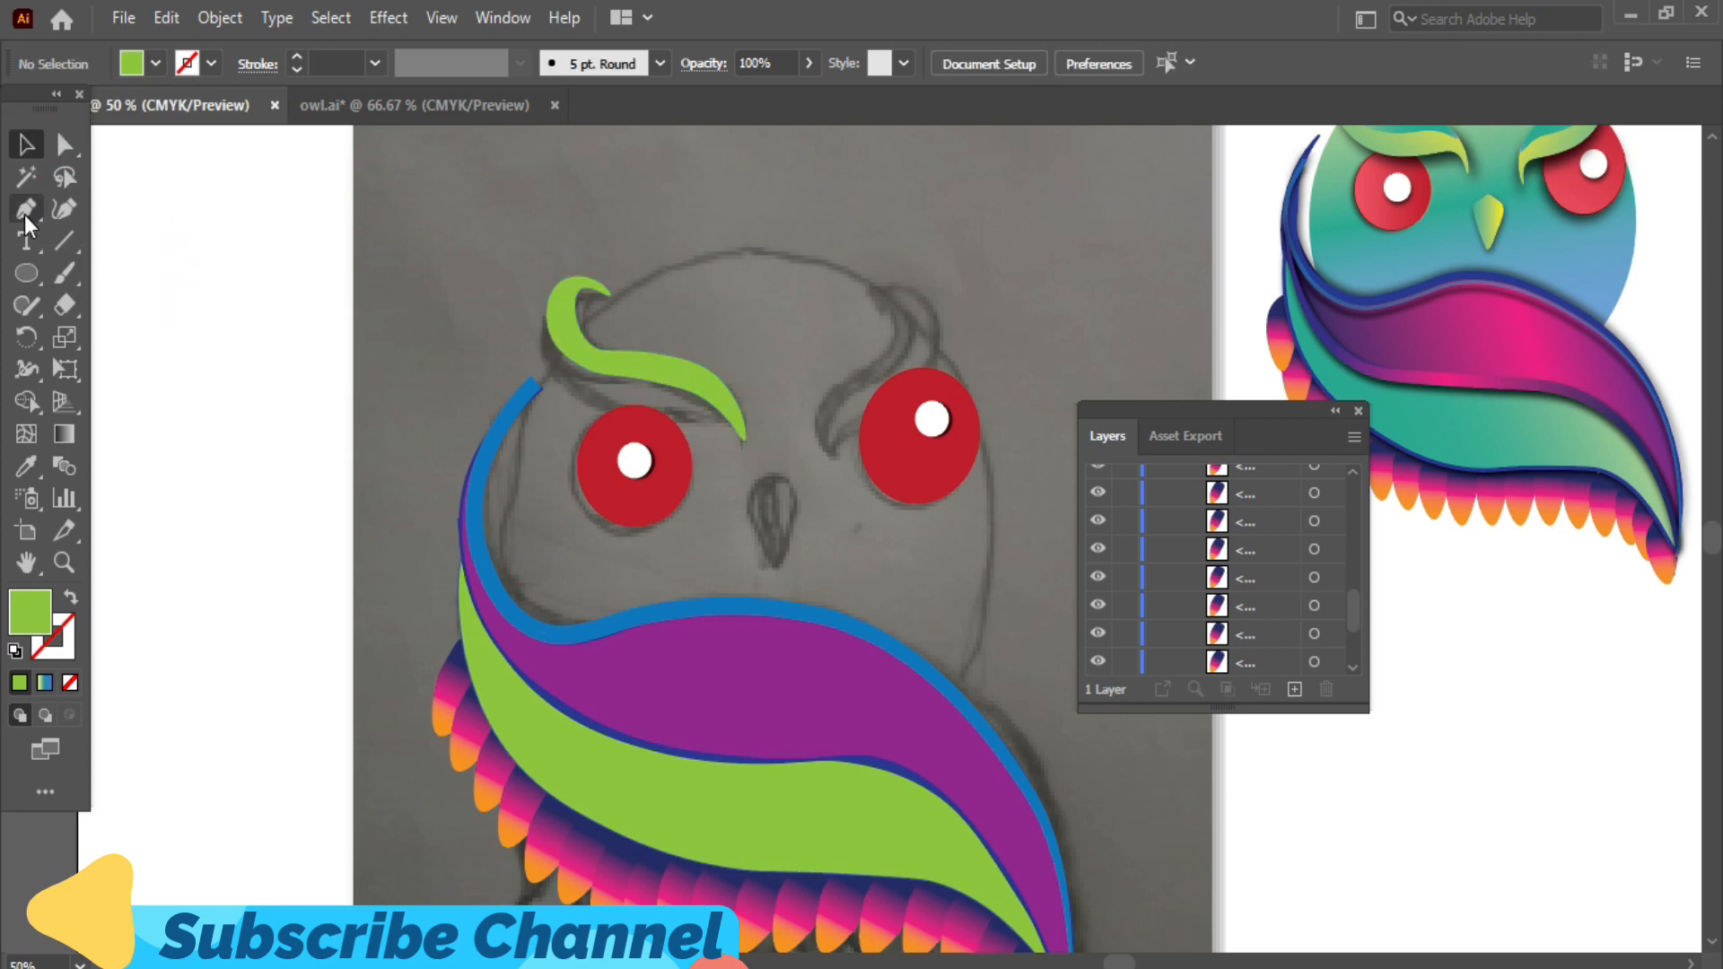
- Trace the lower edge of the left brow's second band from the ear tuft's outer side to near the inner tip
click(63, 209)
scroll(735, 413, up, 1)
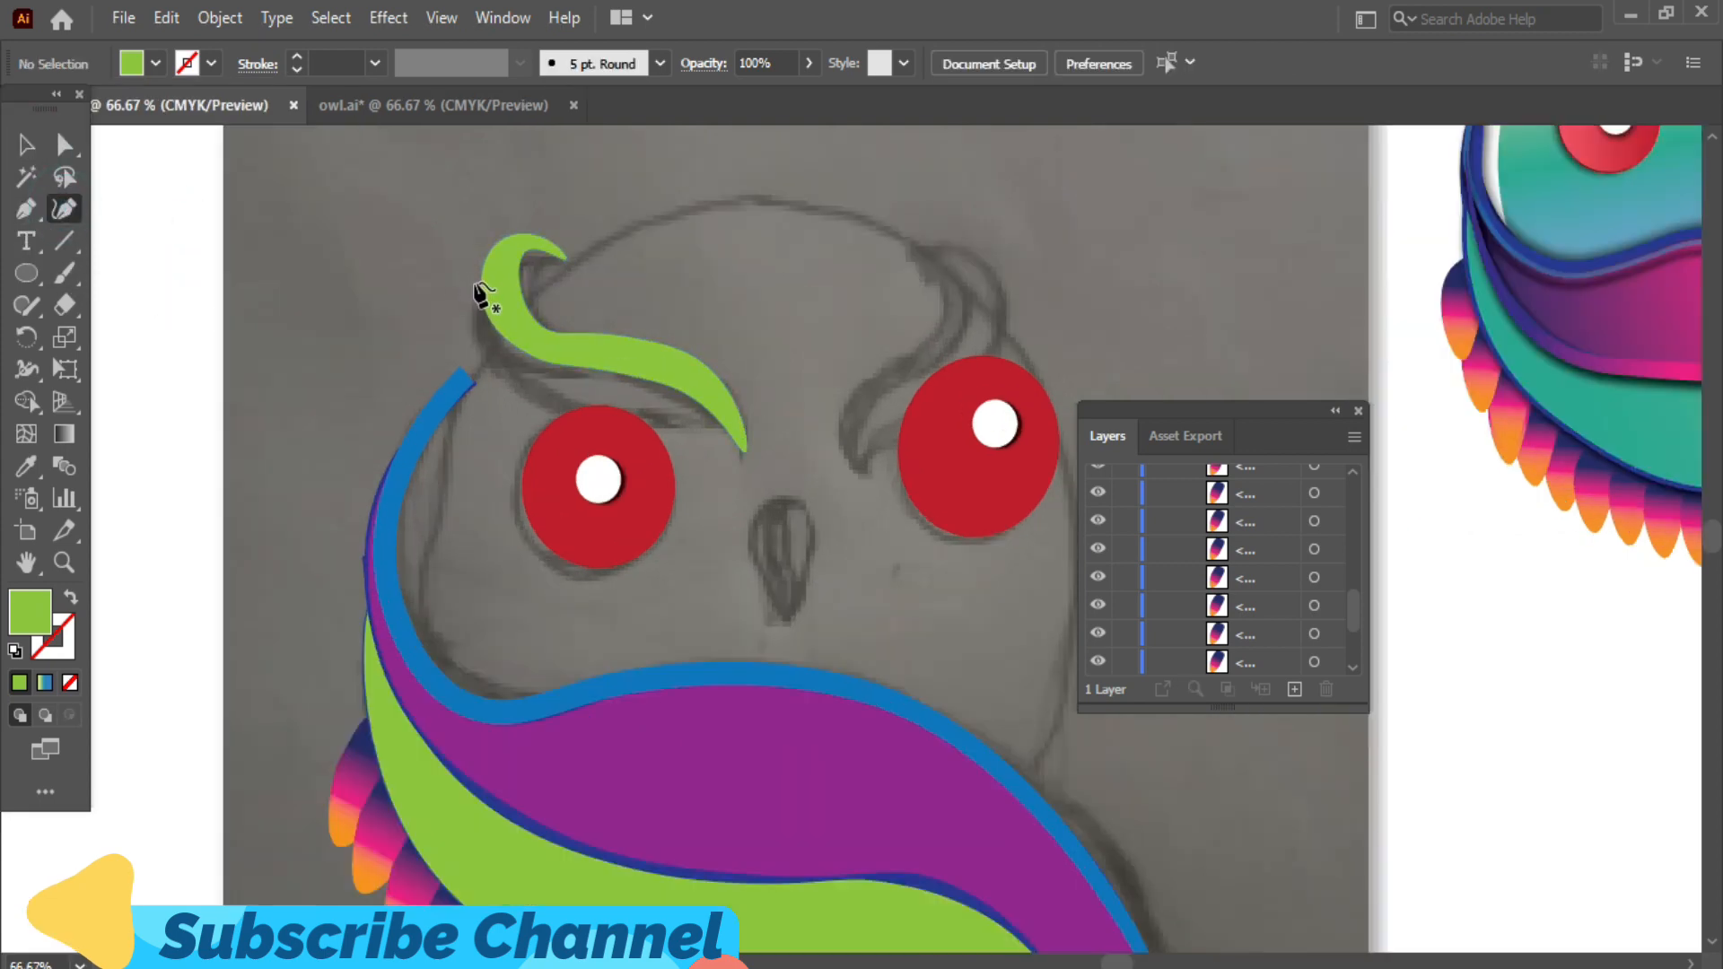
click(482, 281)
click(496, 357)
click(558, 406)
click(621, 421)
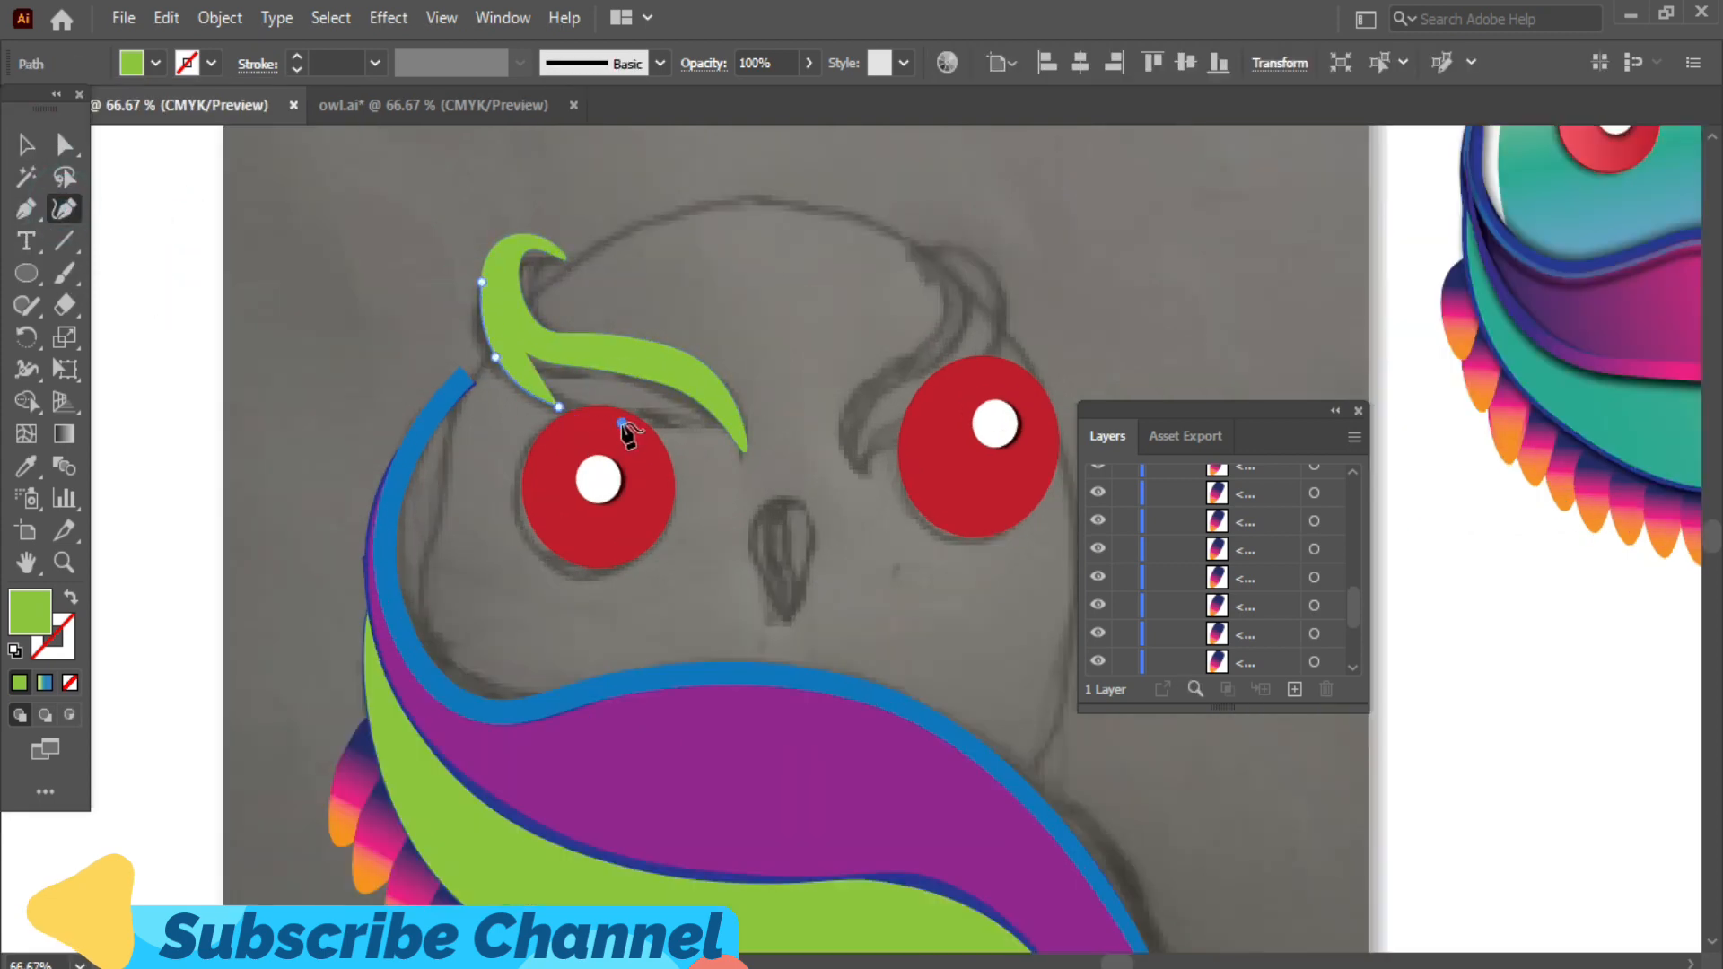
click(691, 426)
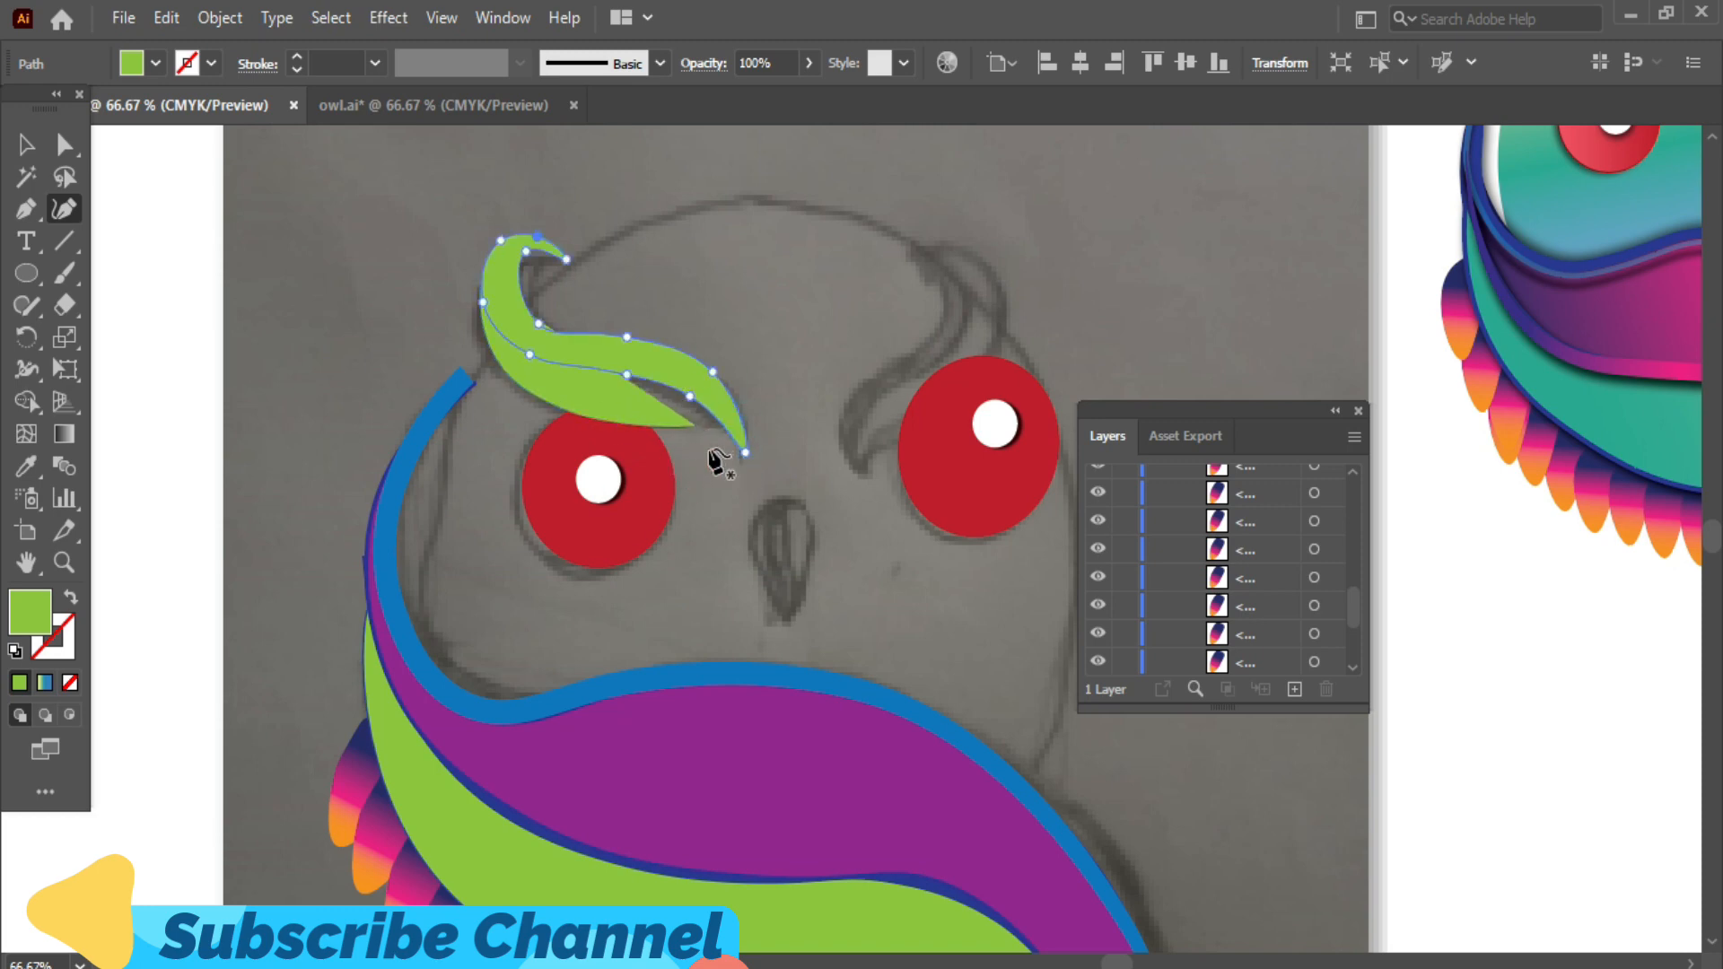
click(731, 439)
scroll(727, 444, up, 1)
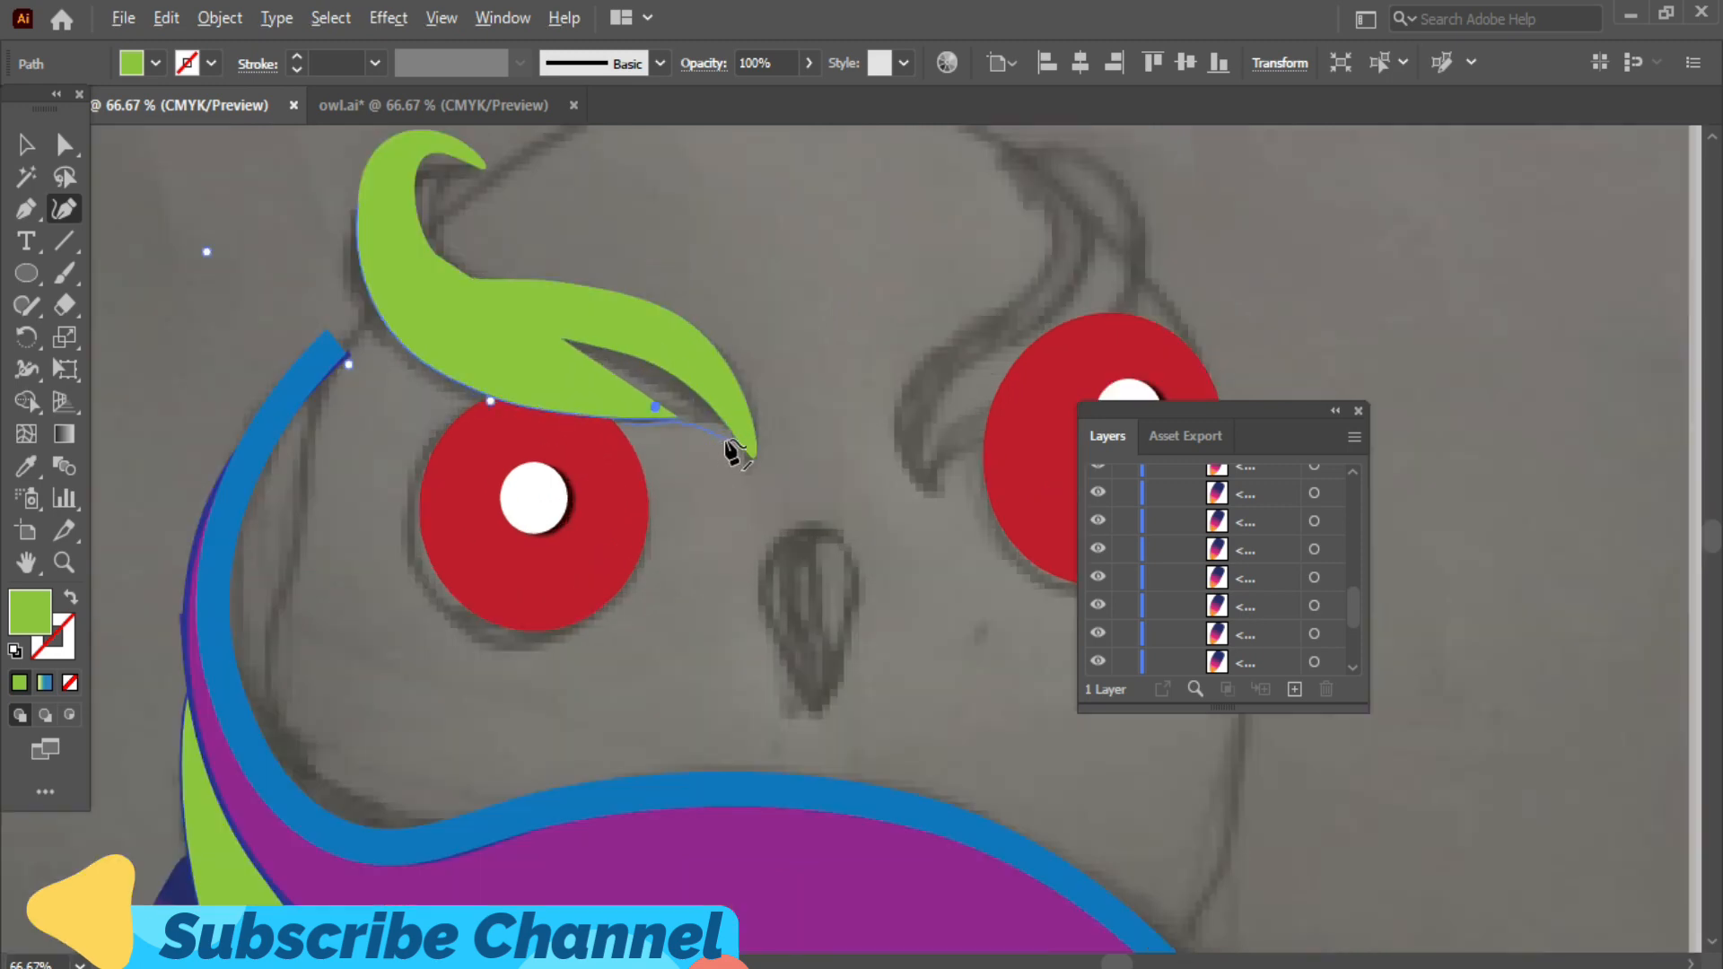
- Close the lower band along the green brow's underside and adjust its upper points to remove the gap
click(665, 377)
click(593, 350)
click(525, 346)
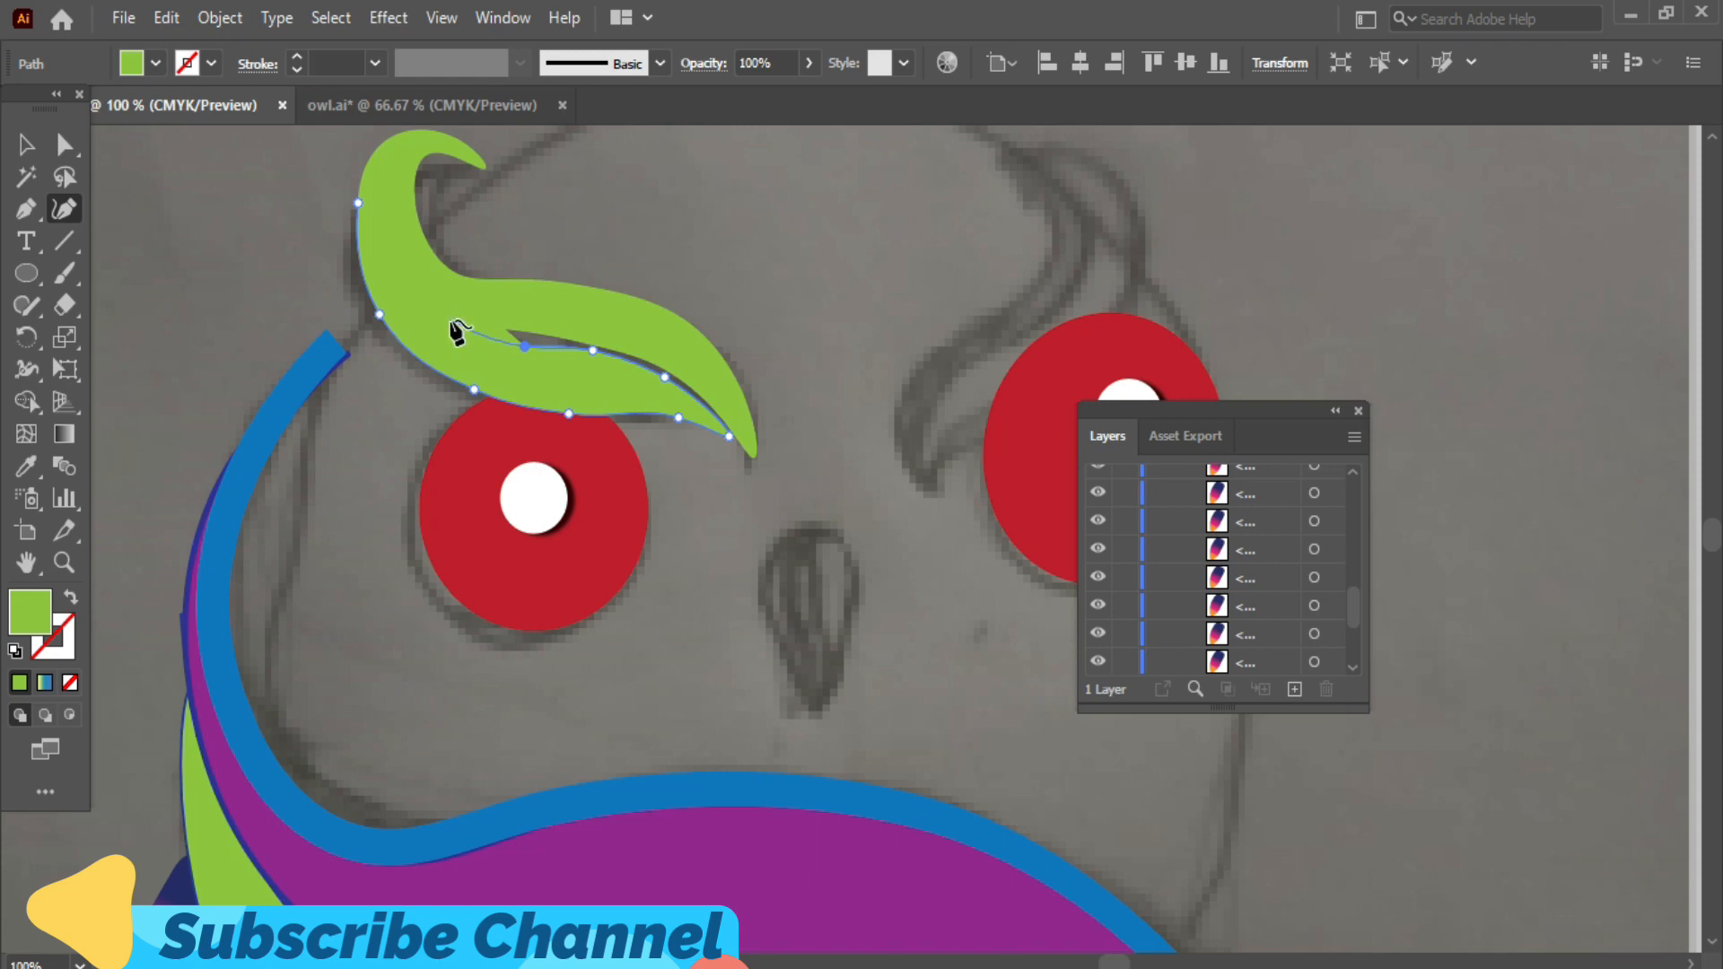
drag(525, 346, 522, 331)
click(520, 331)
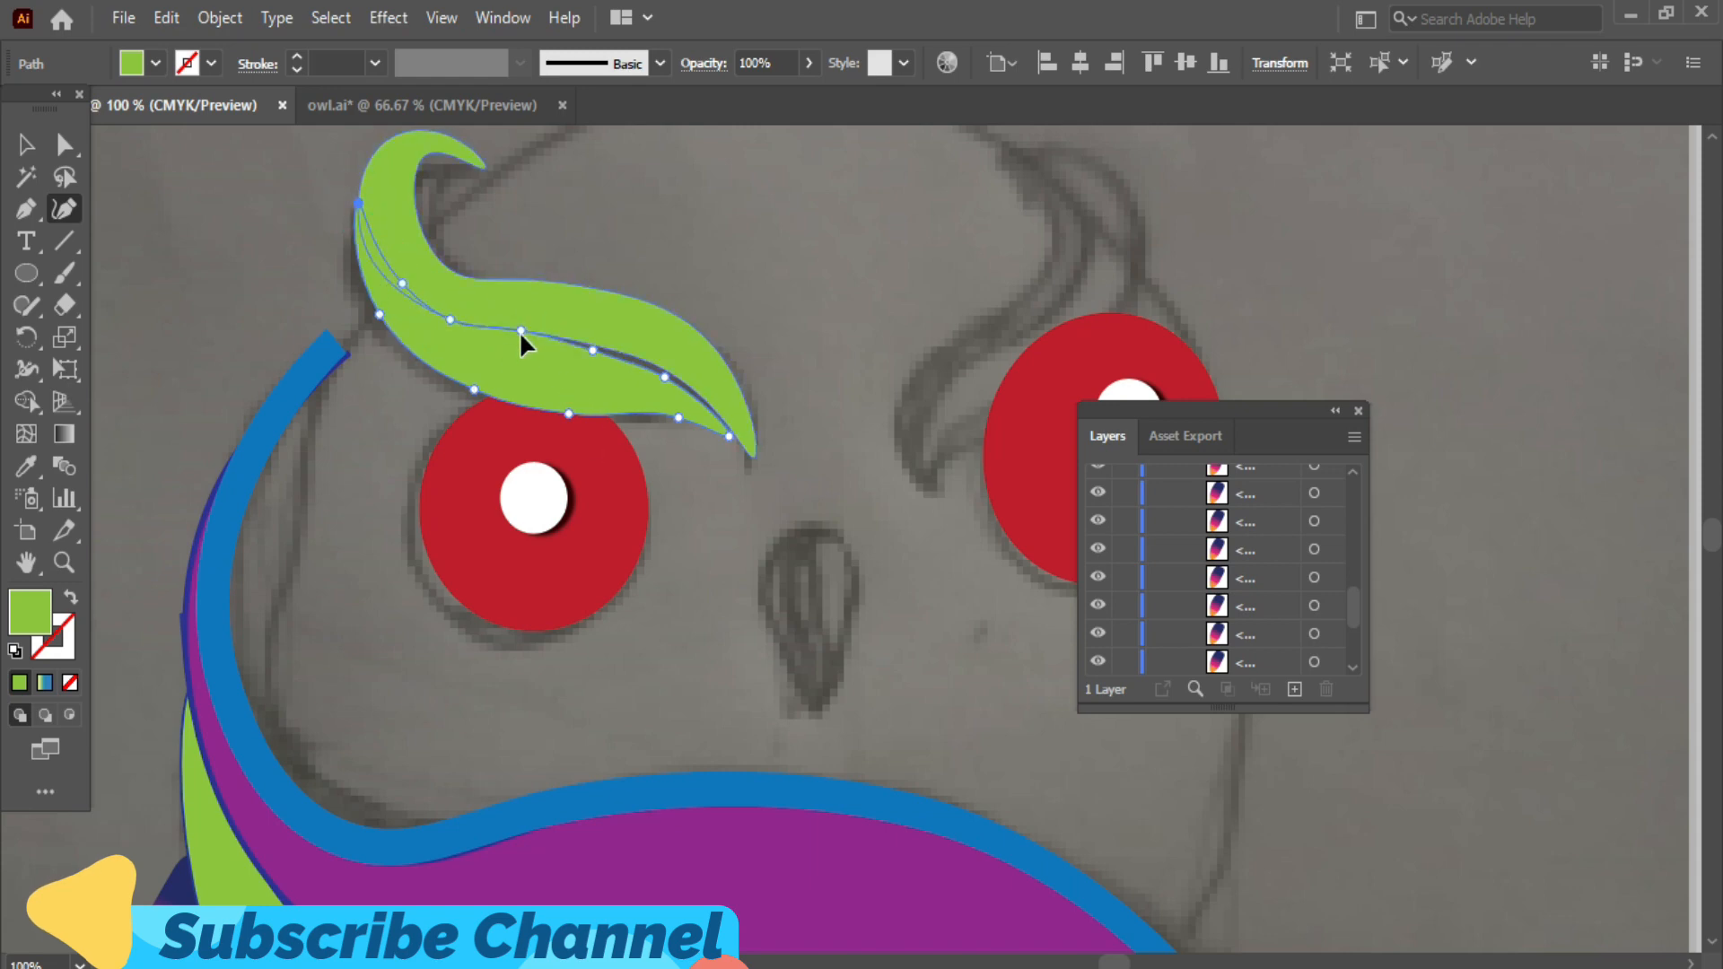
click(602, 349)
drag(664, 376, 671, 372)
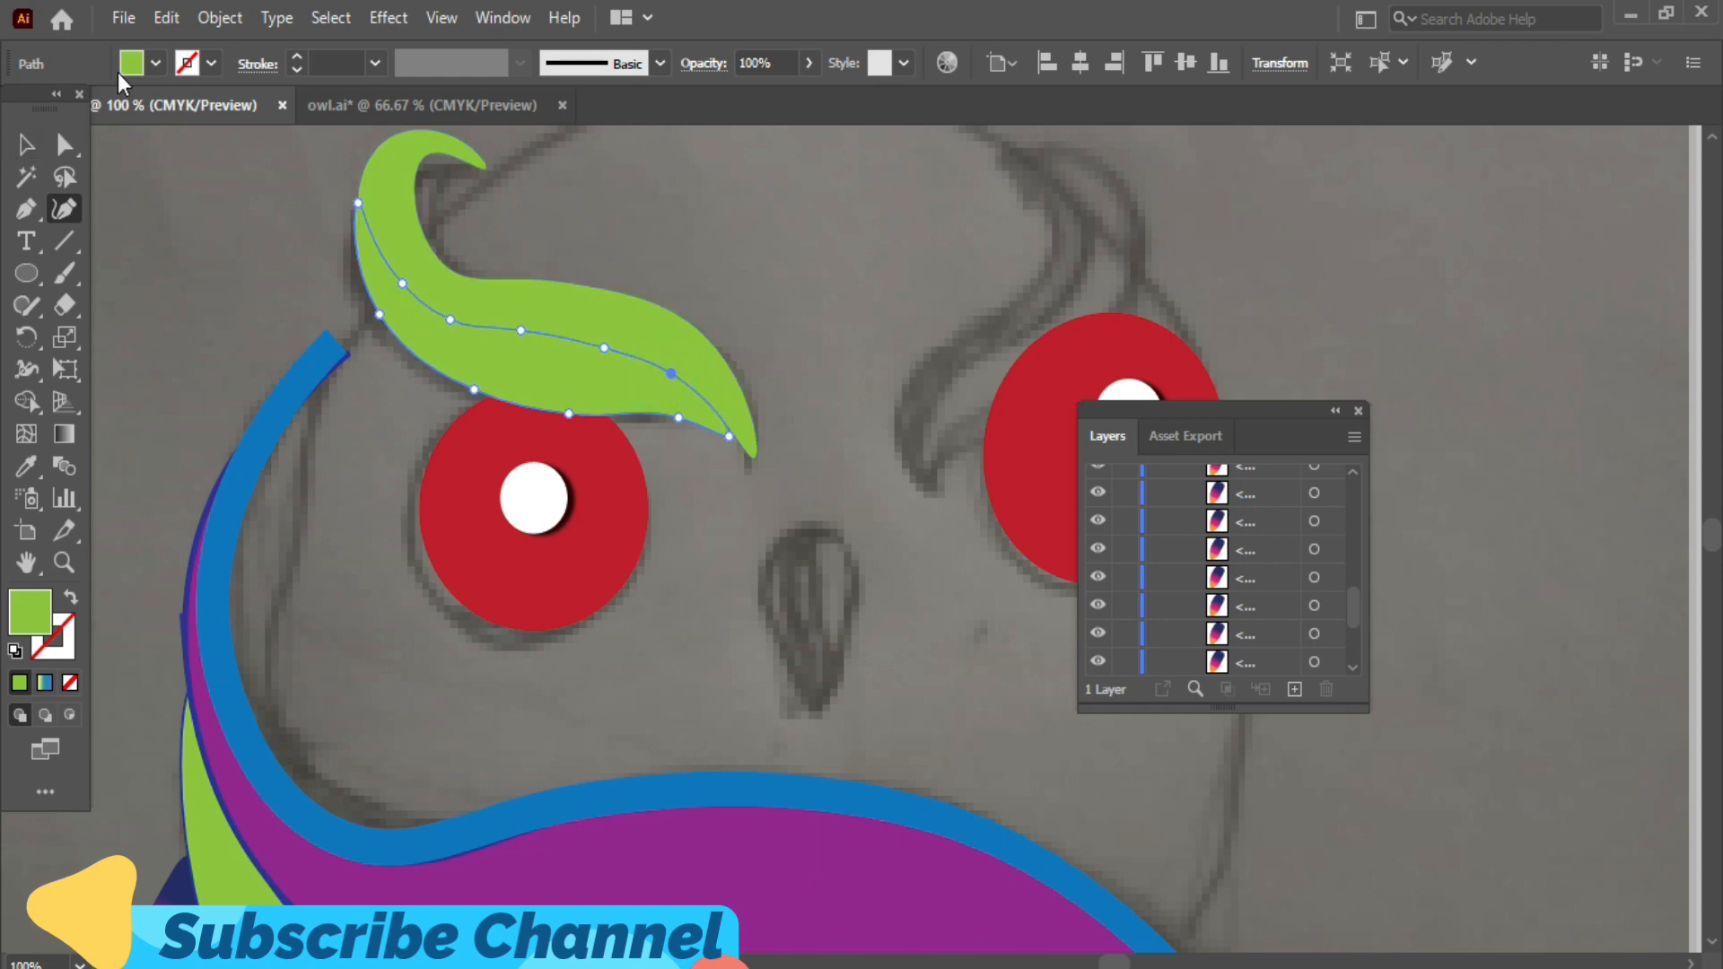
- Fill the lower brow band with yellow and stretch it toward the green brow's inner tip
click(130, 64)
click(88, 108)
click(155, 292)
click(26, 144)
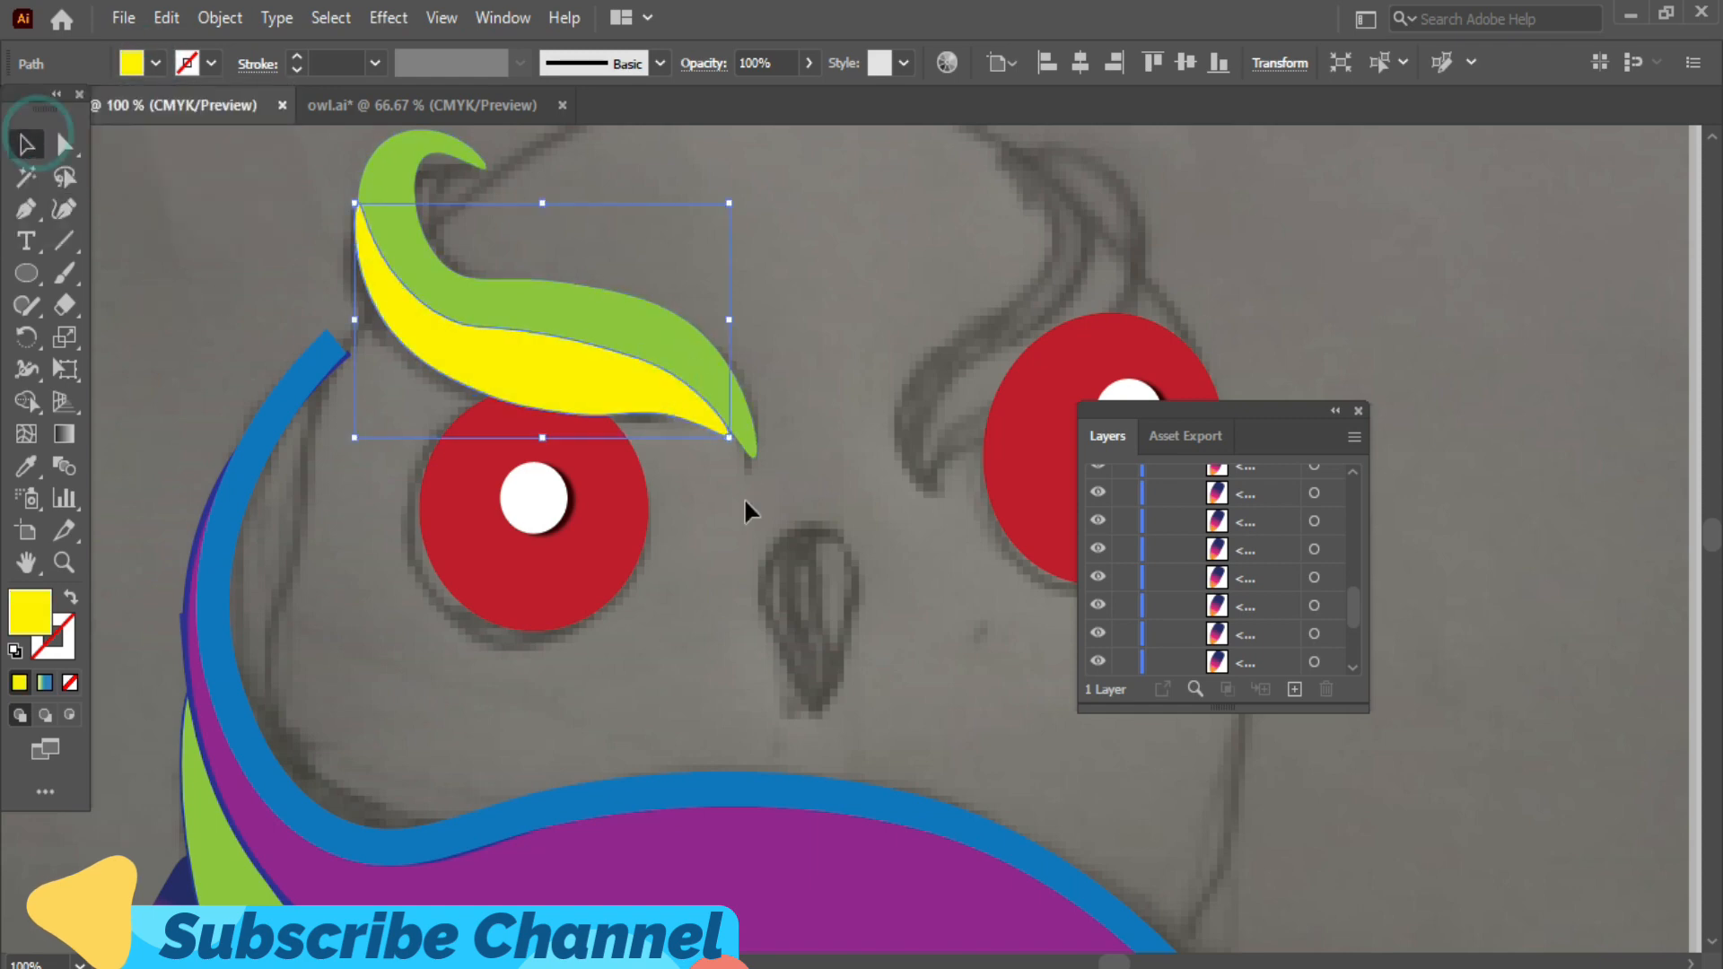
drag(727, 440, 752, 452)
click(808, 502)
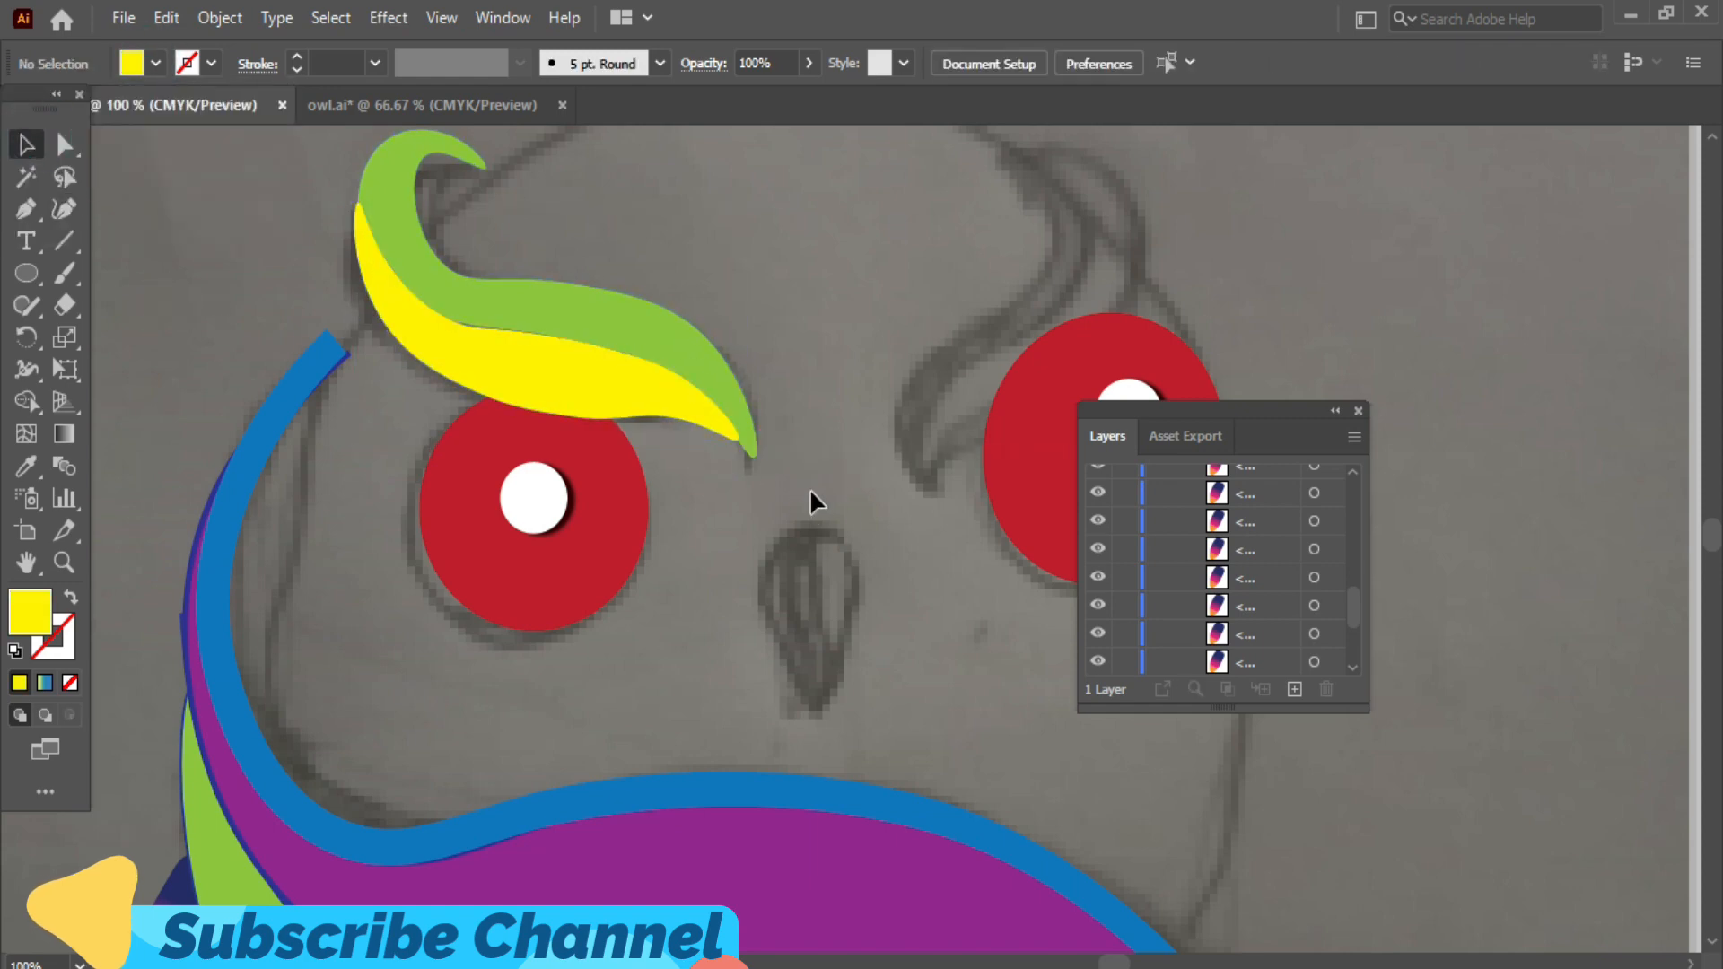
- Apply the linear green-teal-blue gradient to the lower brow band, remove its blue stop and move the teal stop to about 97.8%
scroll(809, 488, down, 2)
click(619, 327)
click(502, 18)
click(635, 670)
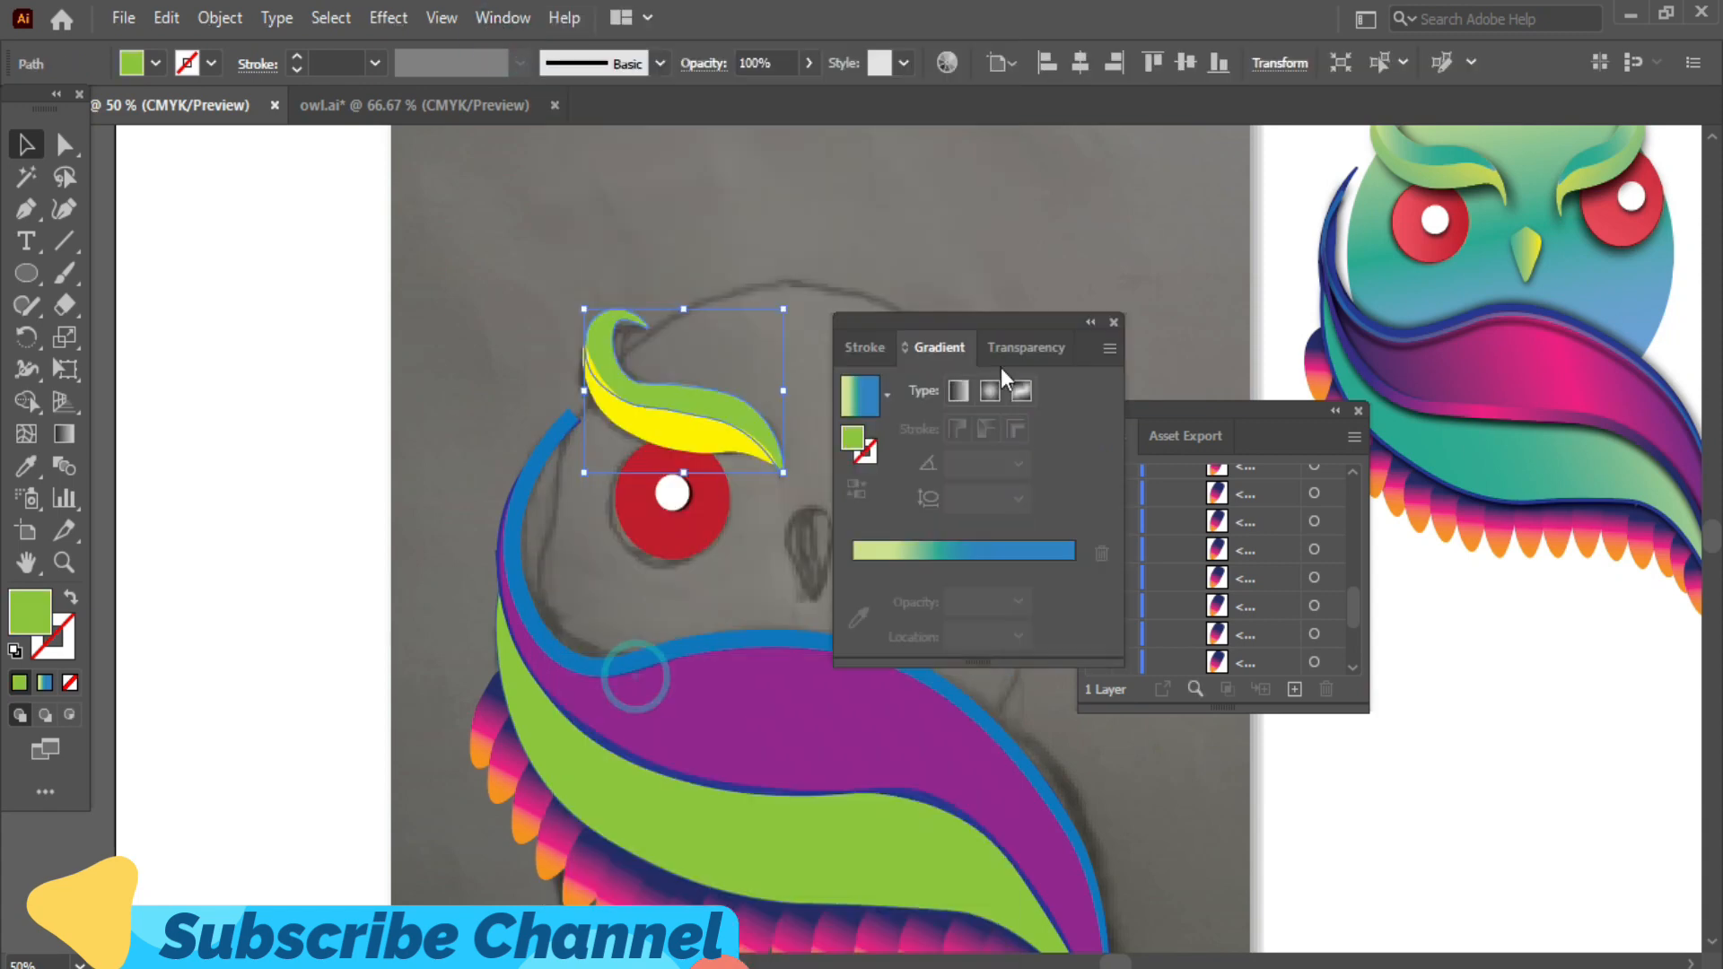
drag(1032, 319, 1031, 238)
click(652, 434)
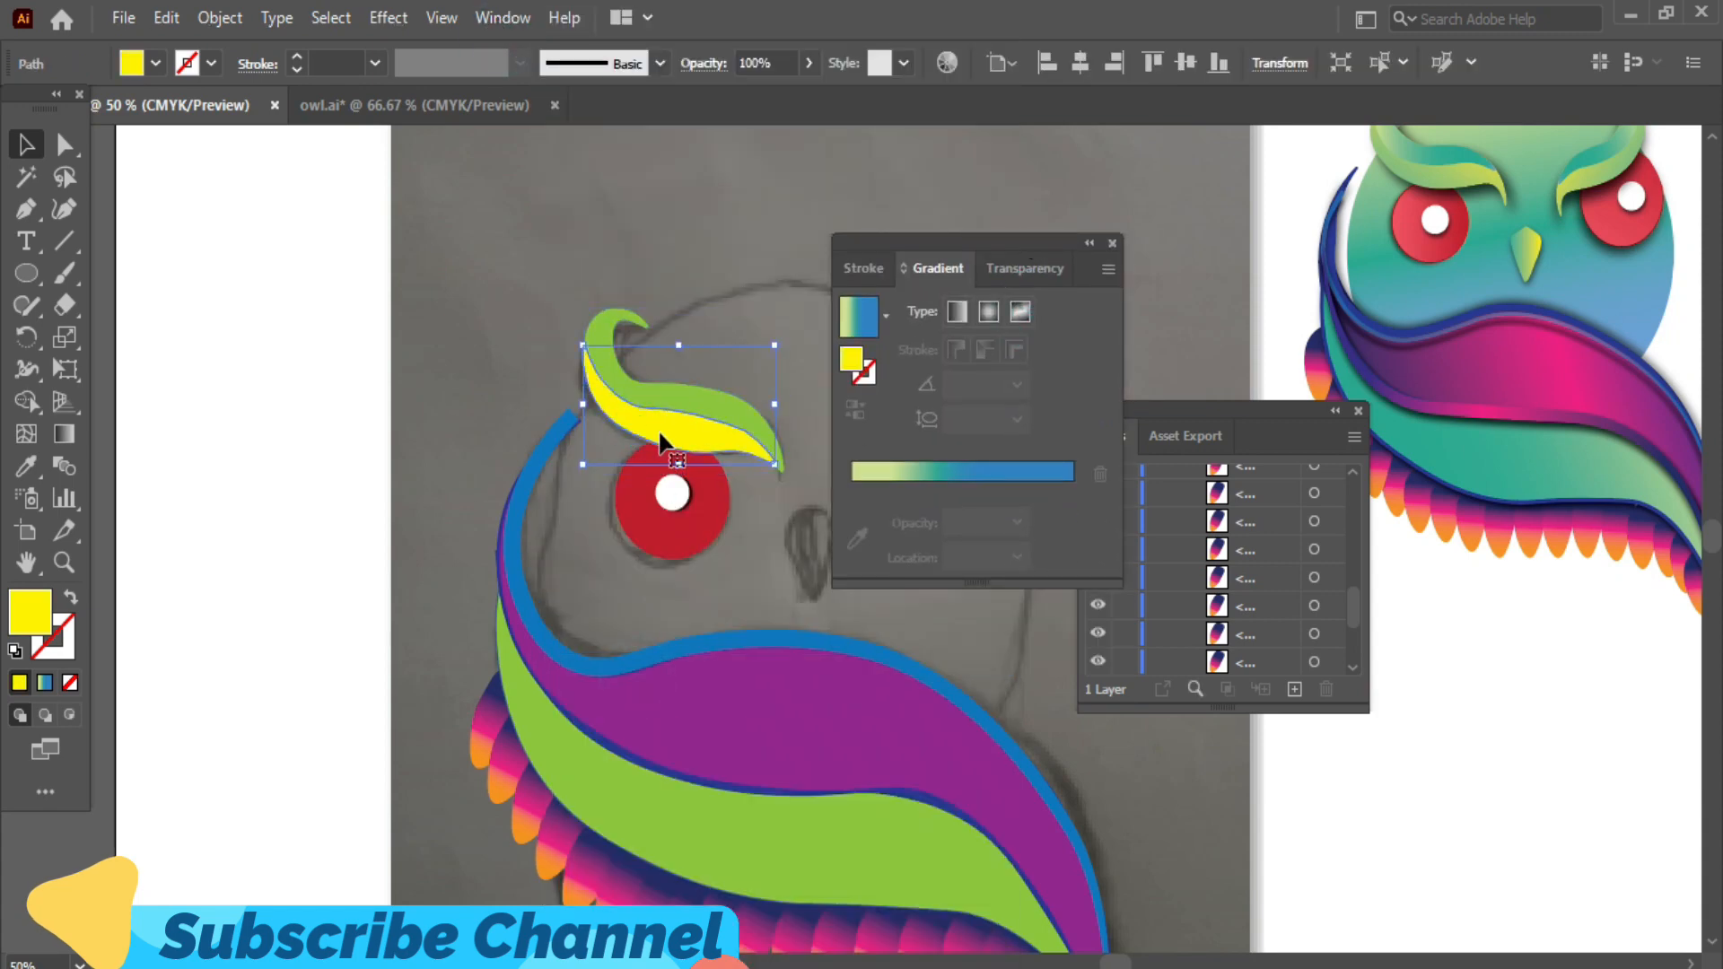
click(924, 470)
drag(1047, 521, 1112, 675)
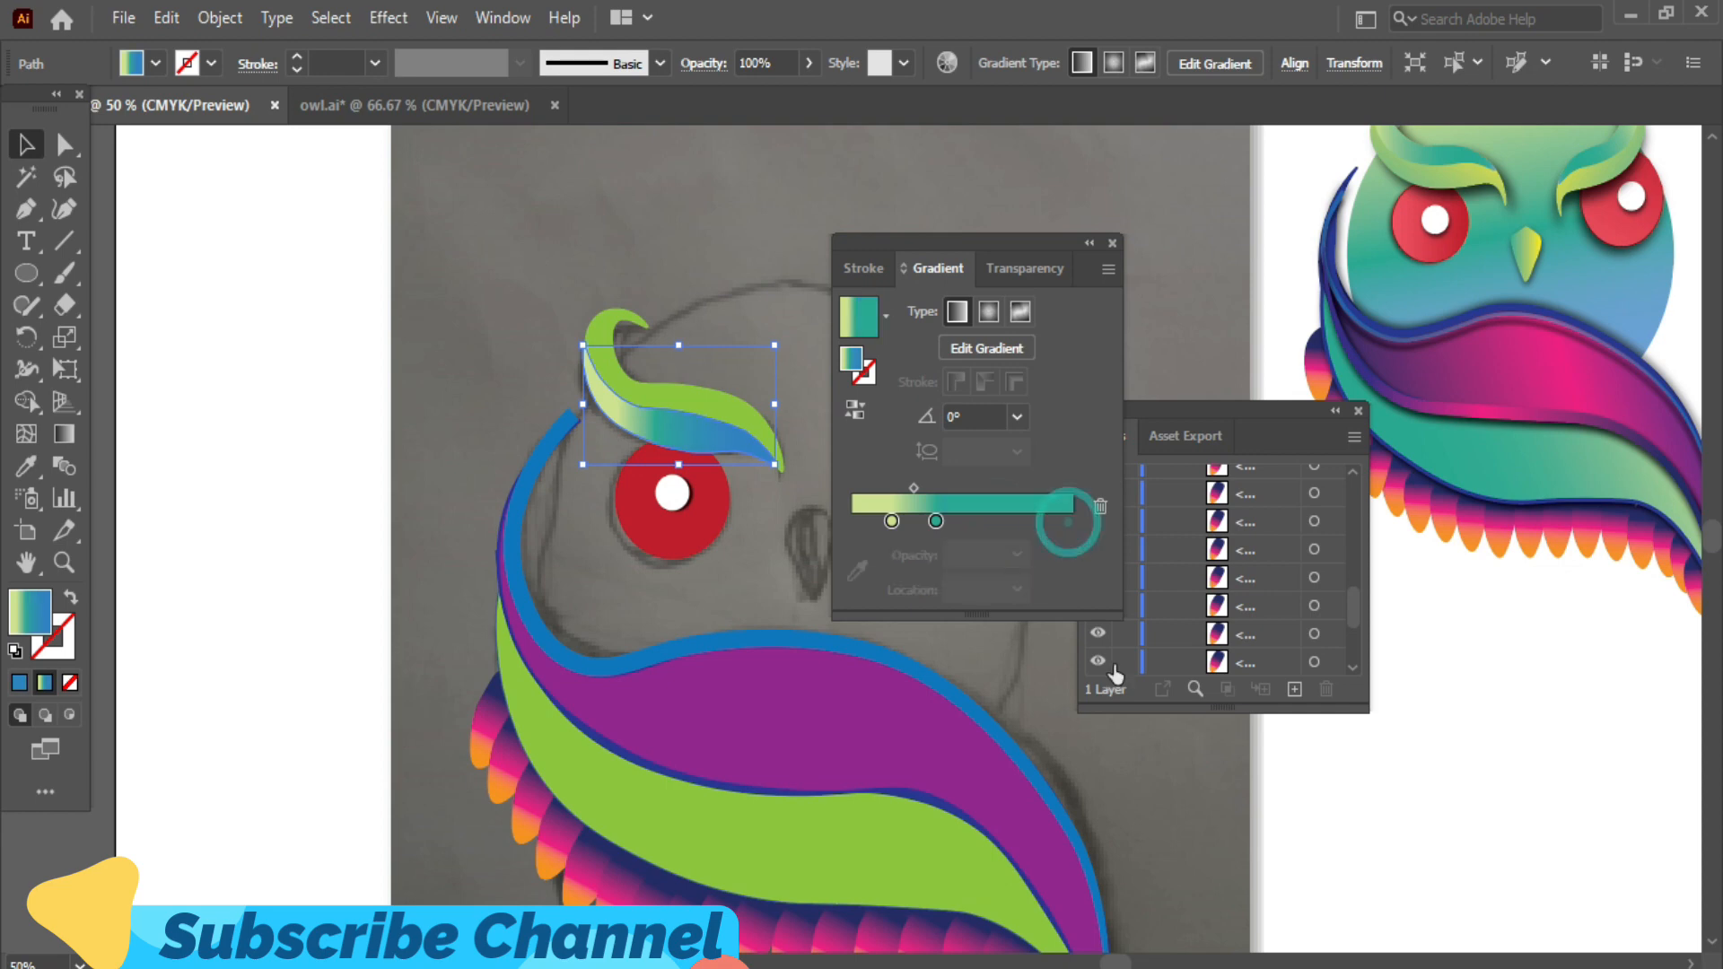
drag(936, 522, 1067, 522)
- Angle the band's gradient to about 156° along the brow and recolor its light green stop to yellow #f2e111
key(g)
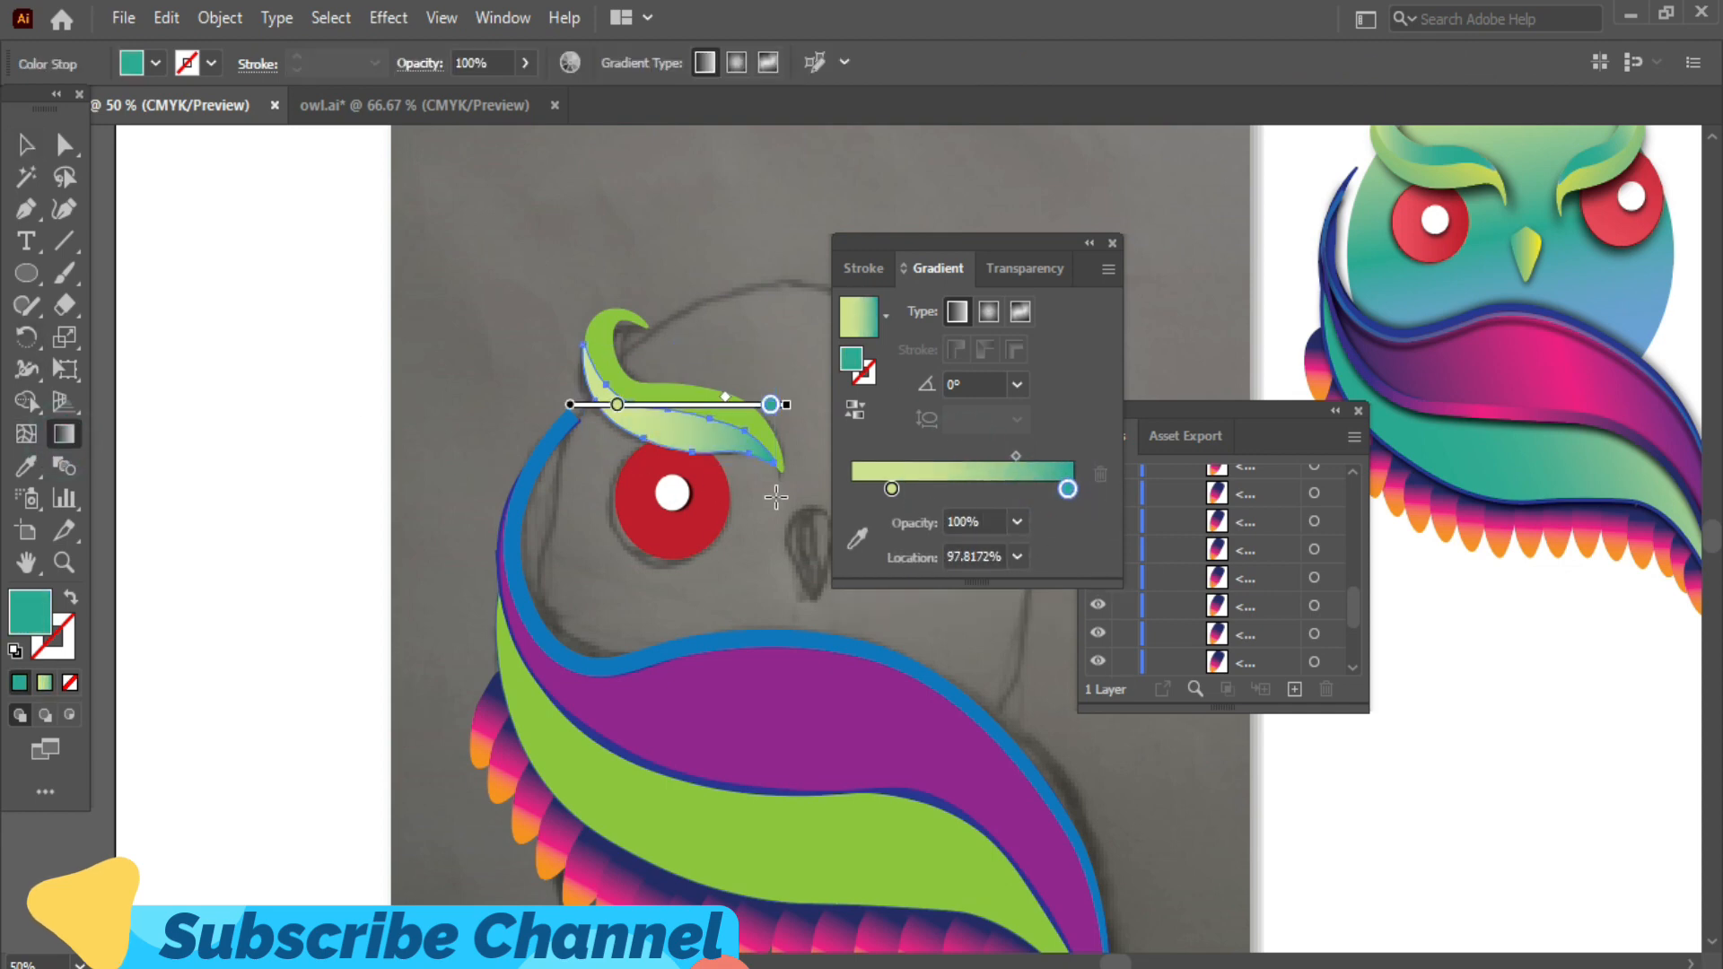
mouse_move(779, 496)
mouse_down()
mouse_move(550, 381)
mouse_move(533, 354)
mouse_up()
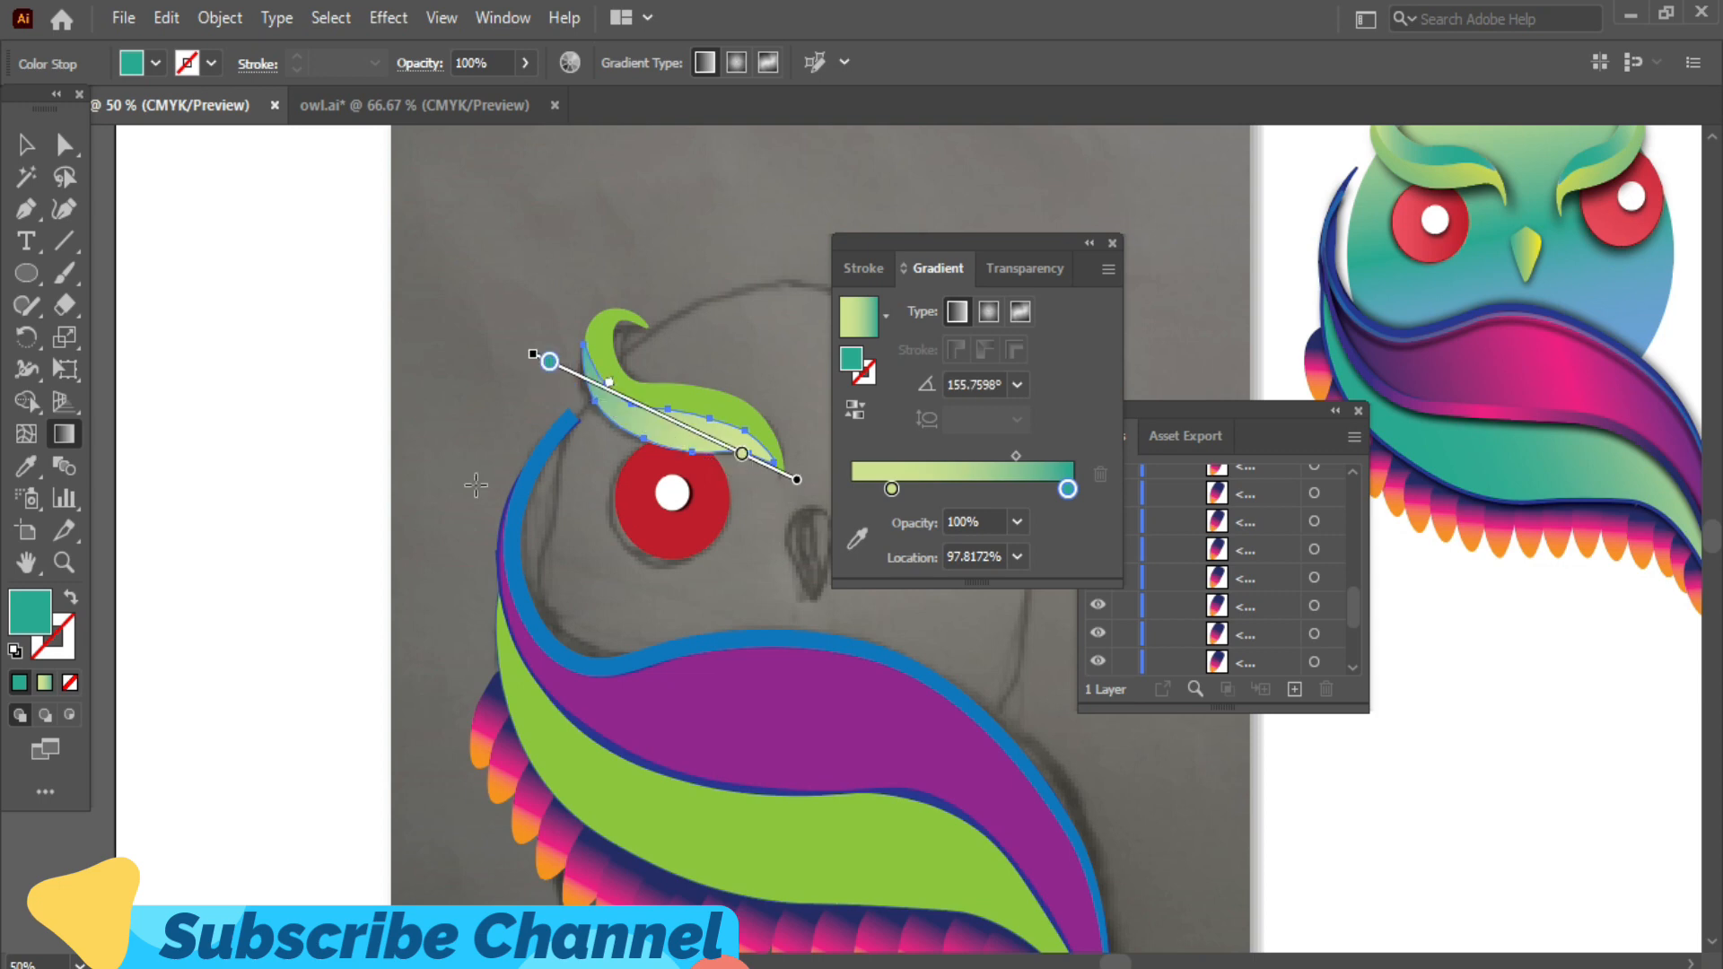
click(741, 454)
double_click(21, 607)
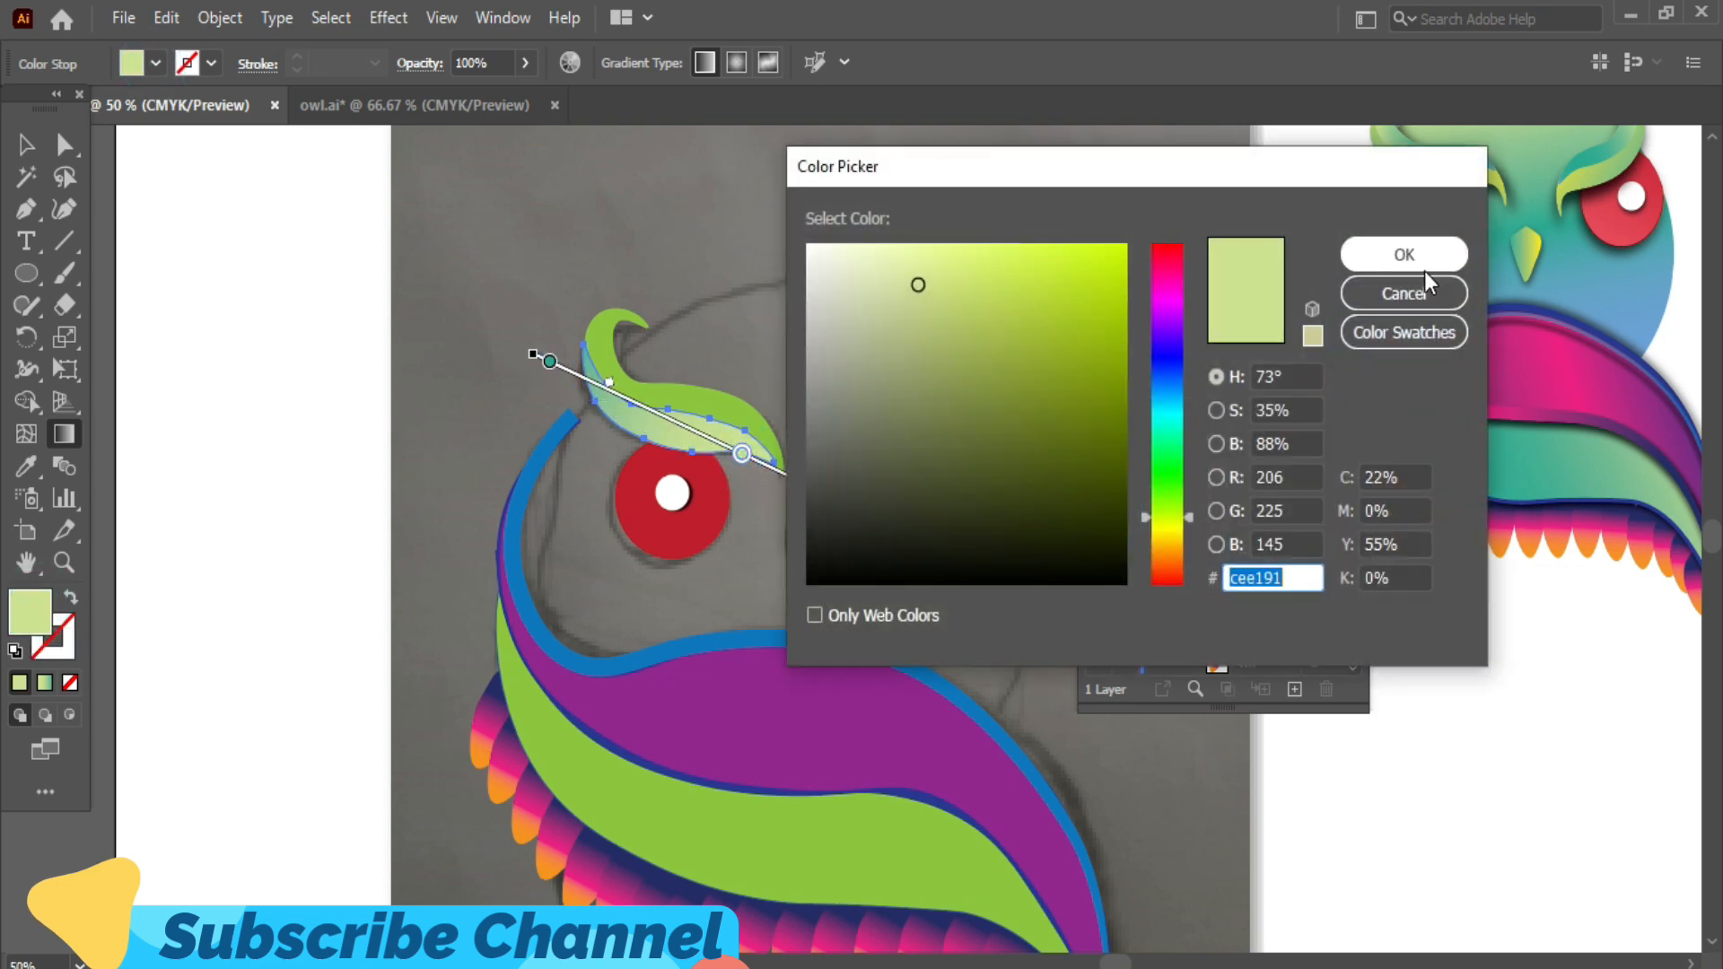
click(1403, 294)
click(155, 63)
click(105, 108)
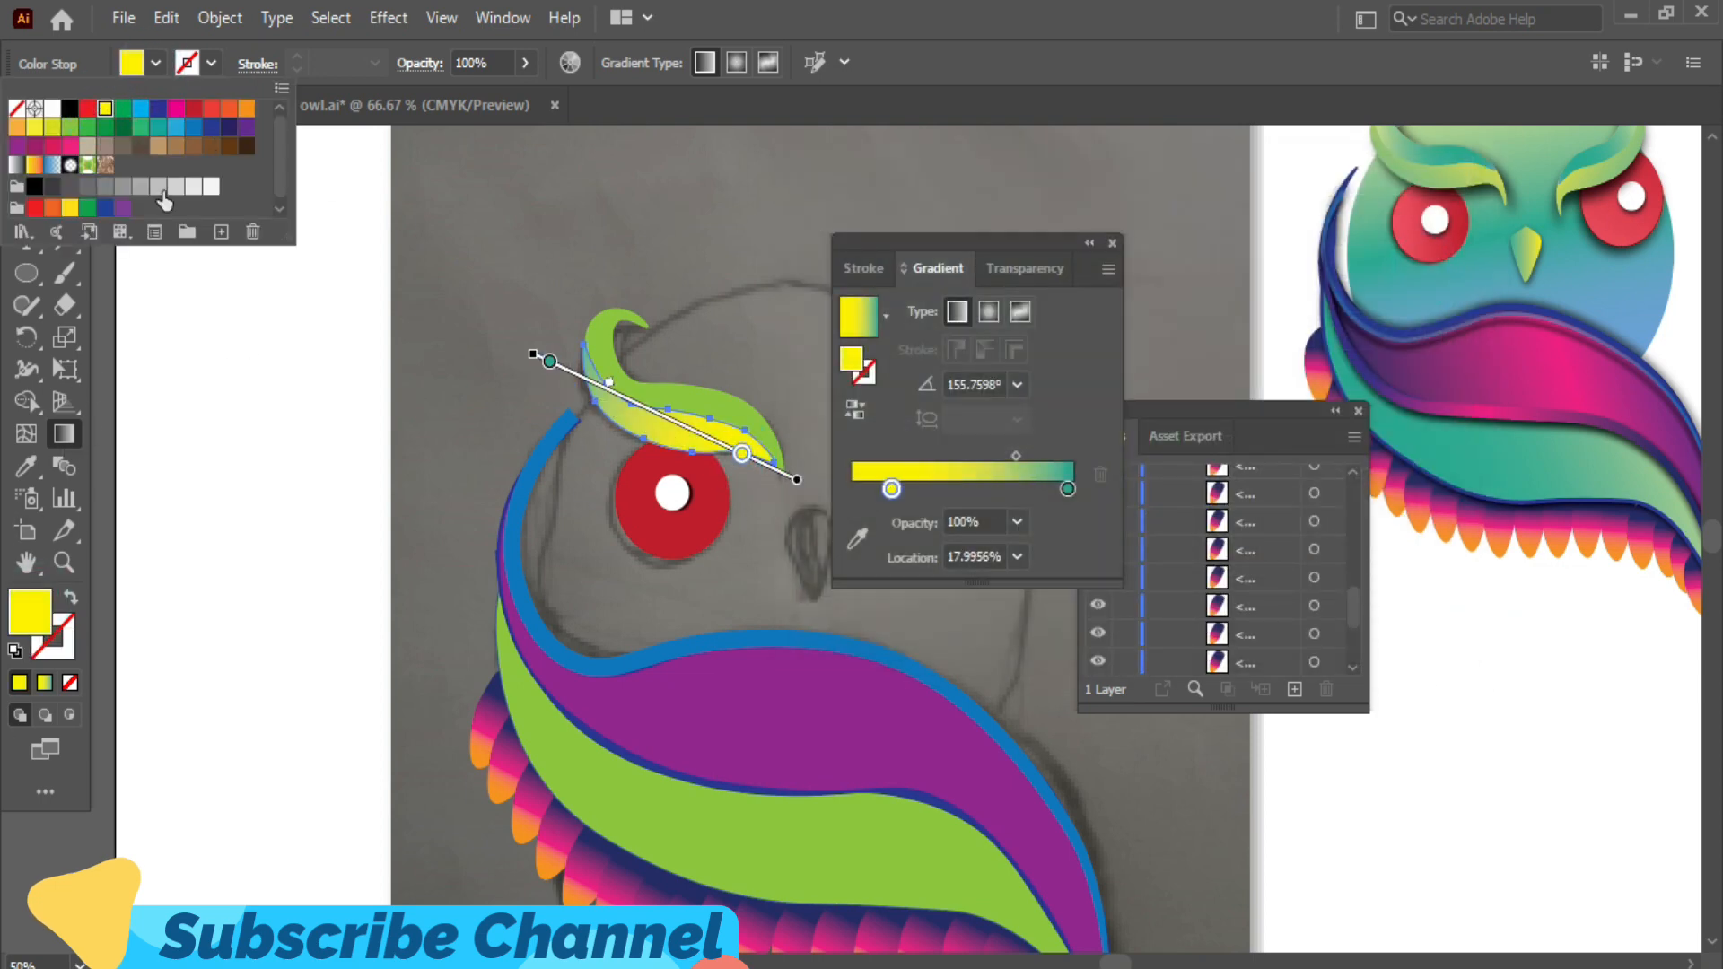
double_click(31, 610)
click(1107, 260)
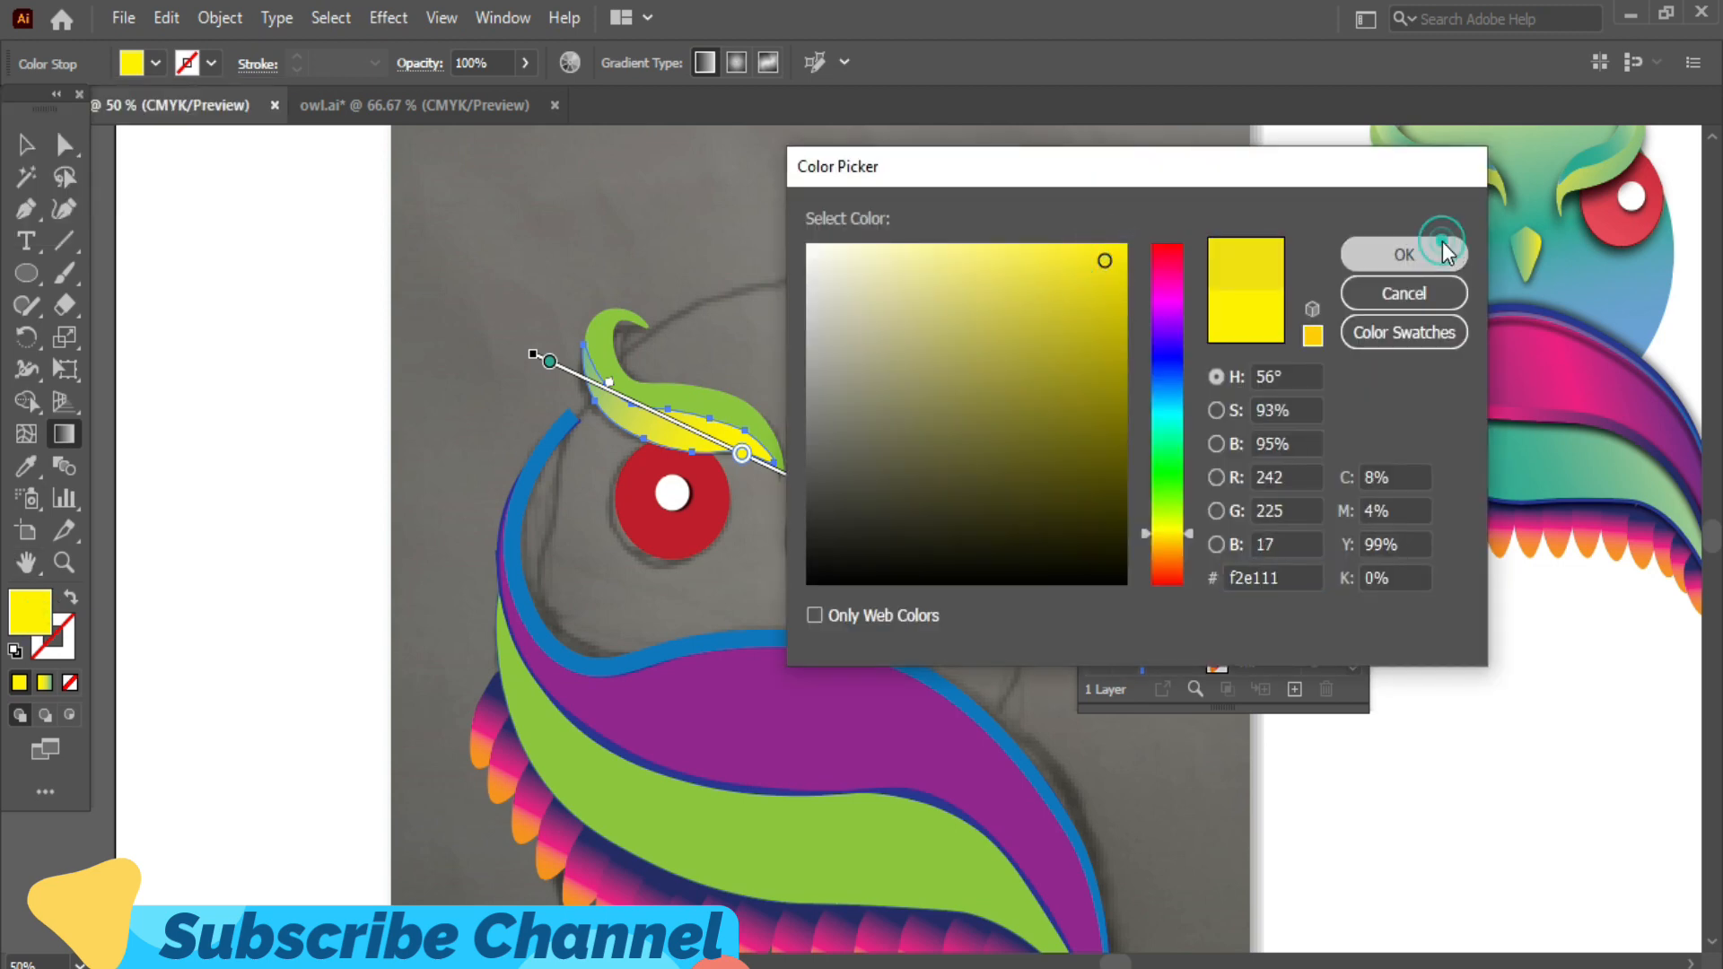
click(1403, 254)
- Shift the yellow stop closer to the brow's inner tip and rebalance the gradient midpoint between yellow and teal
drag(609, 383, 637, 397)
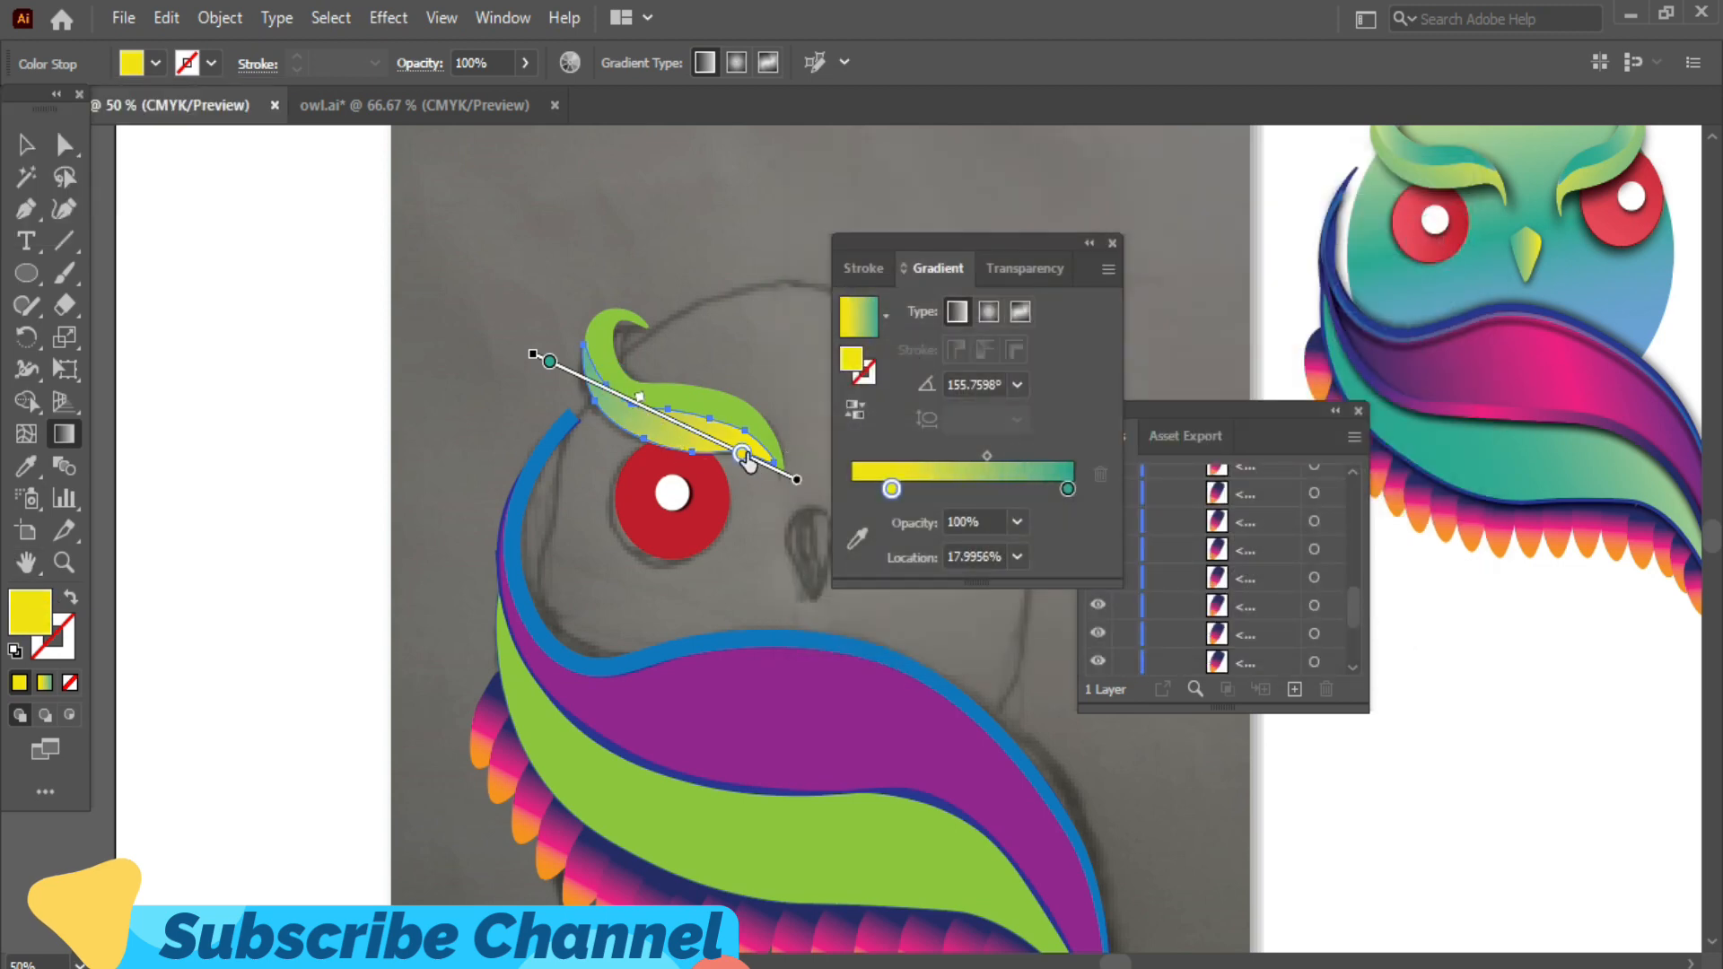
drag(742, 453, 772, 477)
mouse_move(973, 455)
mouse_down()
mouse_move(933, 513)
mouse_move(944, 455)
mouse_up()
click(1113, 243)
click(26, 143)
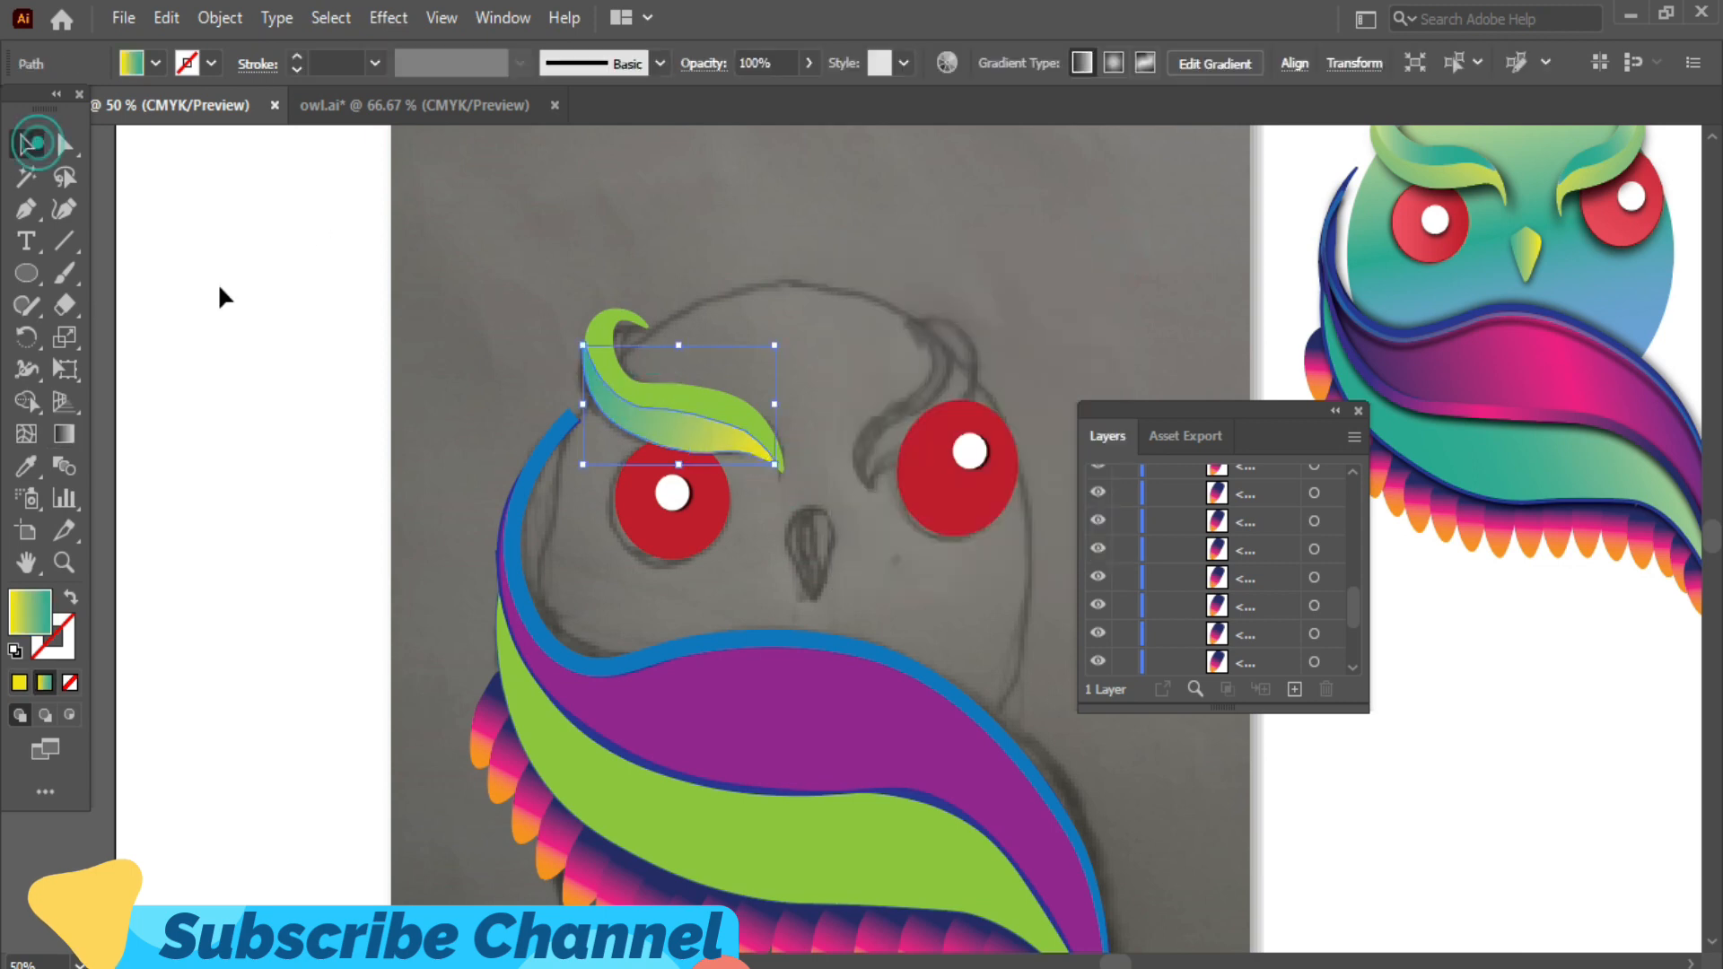
- Copy the lower brow band's yellow-teal gradient onto the upper green brow band
click(22, 476)
click(685, 410)
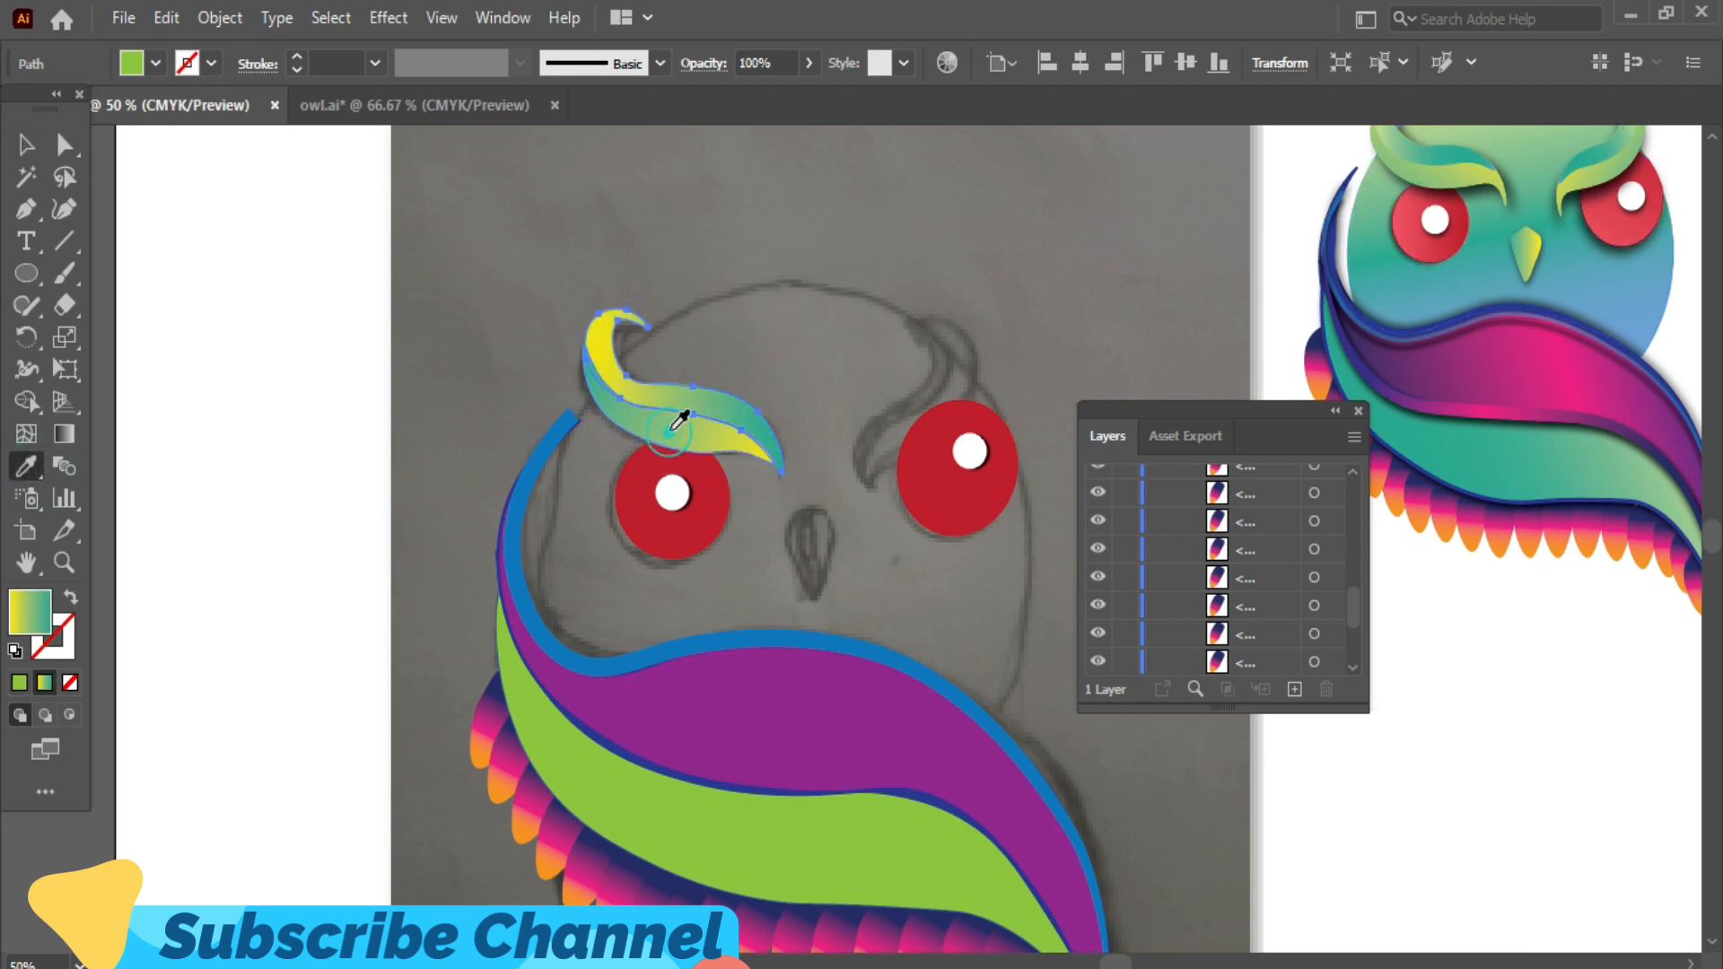
key(v)
- Run the upper band's gradient diagonally from above the brow's curl past its inner tip, and move the yellow stop outward
click(64, 433)
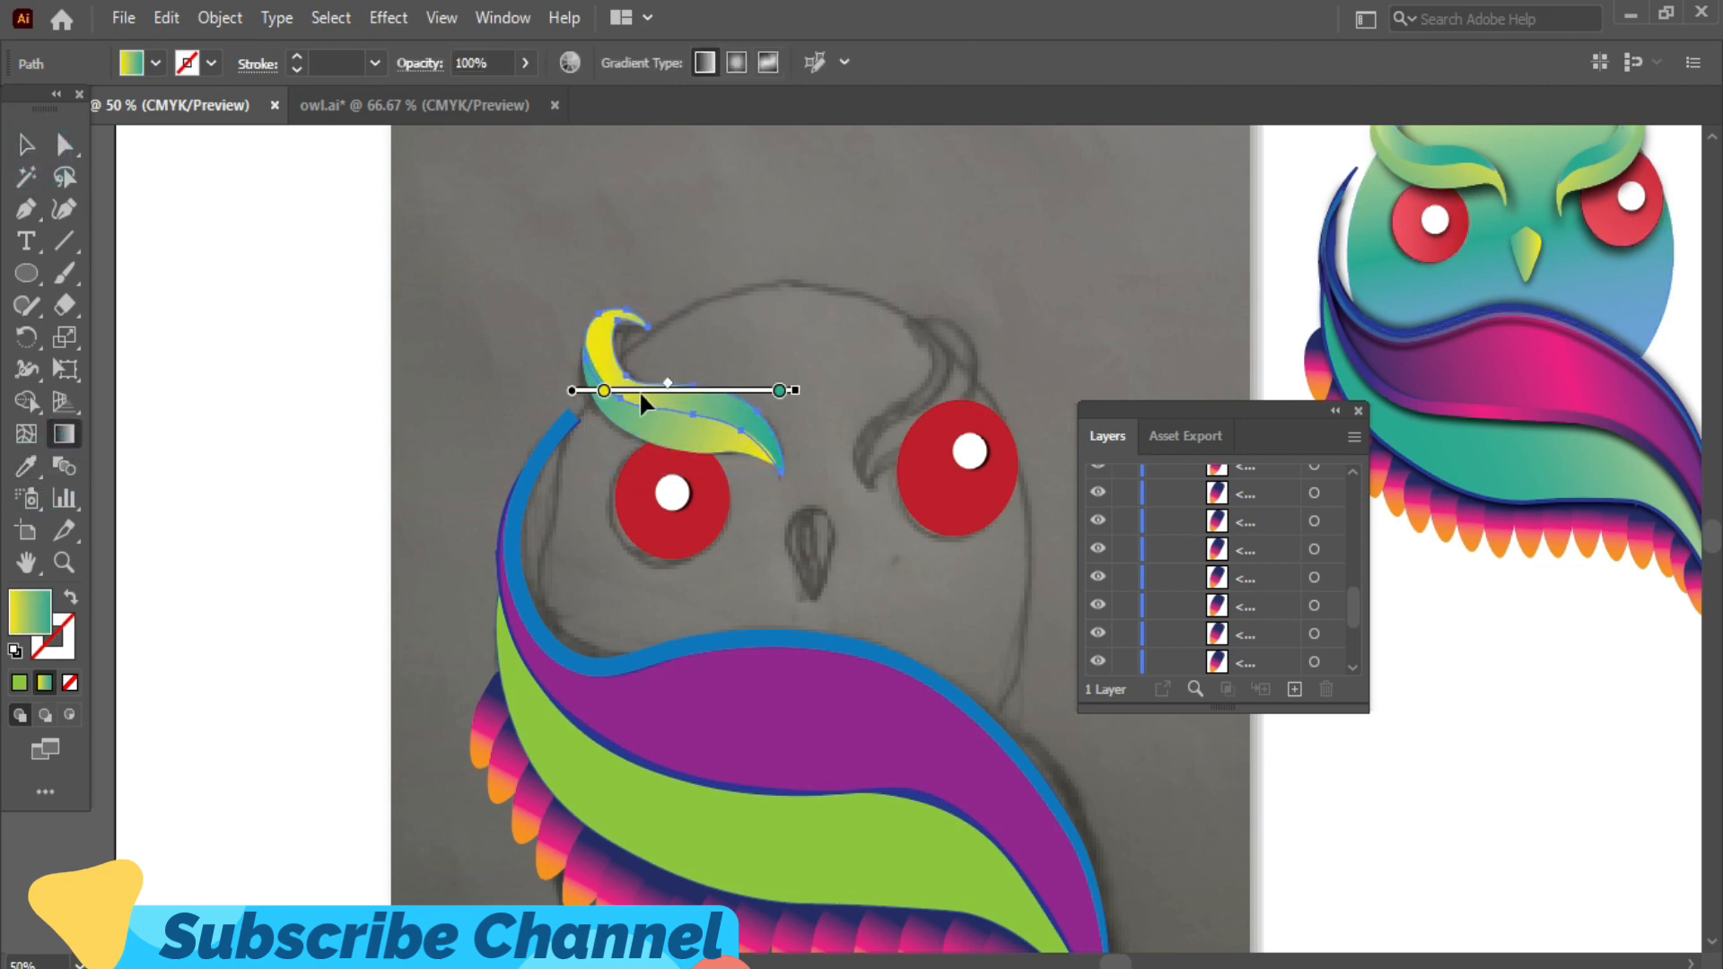
click(584, 390)
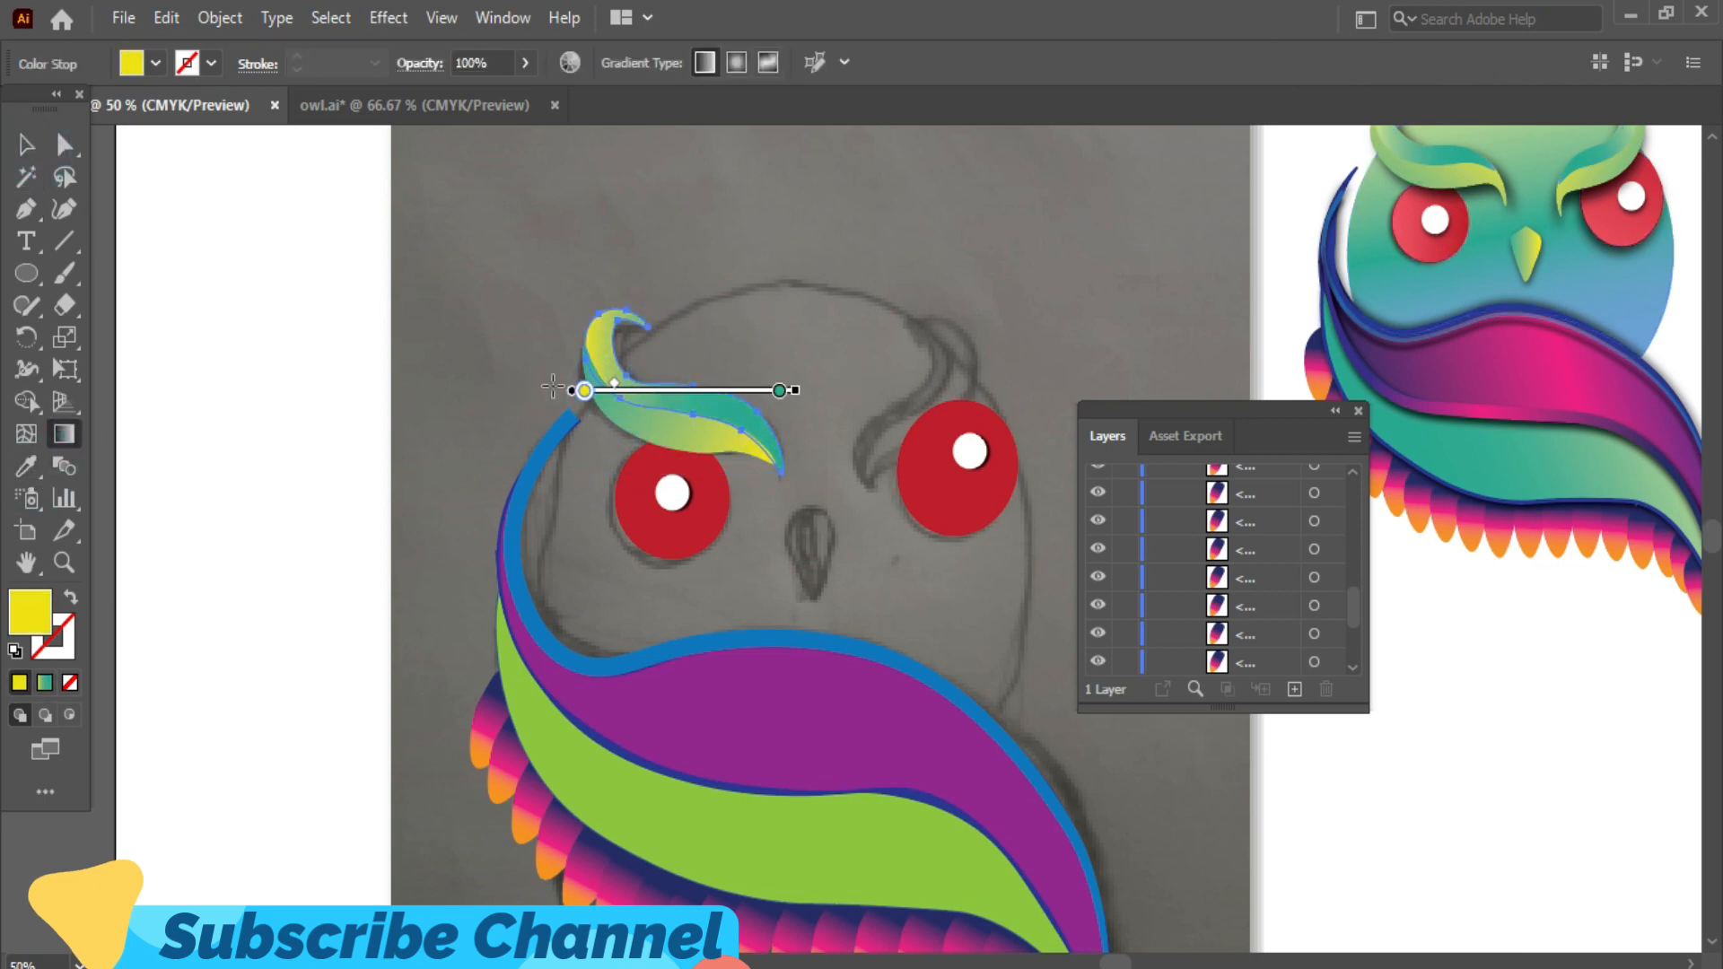
mouse_move(571, 392)
mouse_down()
mouse_move(542, 330)
mouse_move(545, 390)
mouse_move(608, 385)
mouse_up()
click(767, 392)
drag(785, 392, 715, 546)
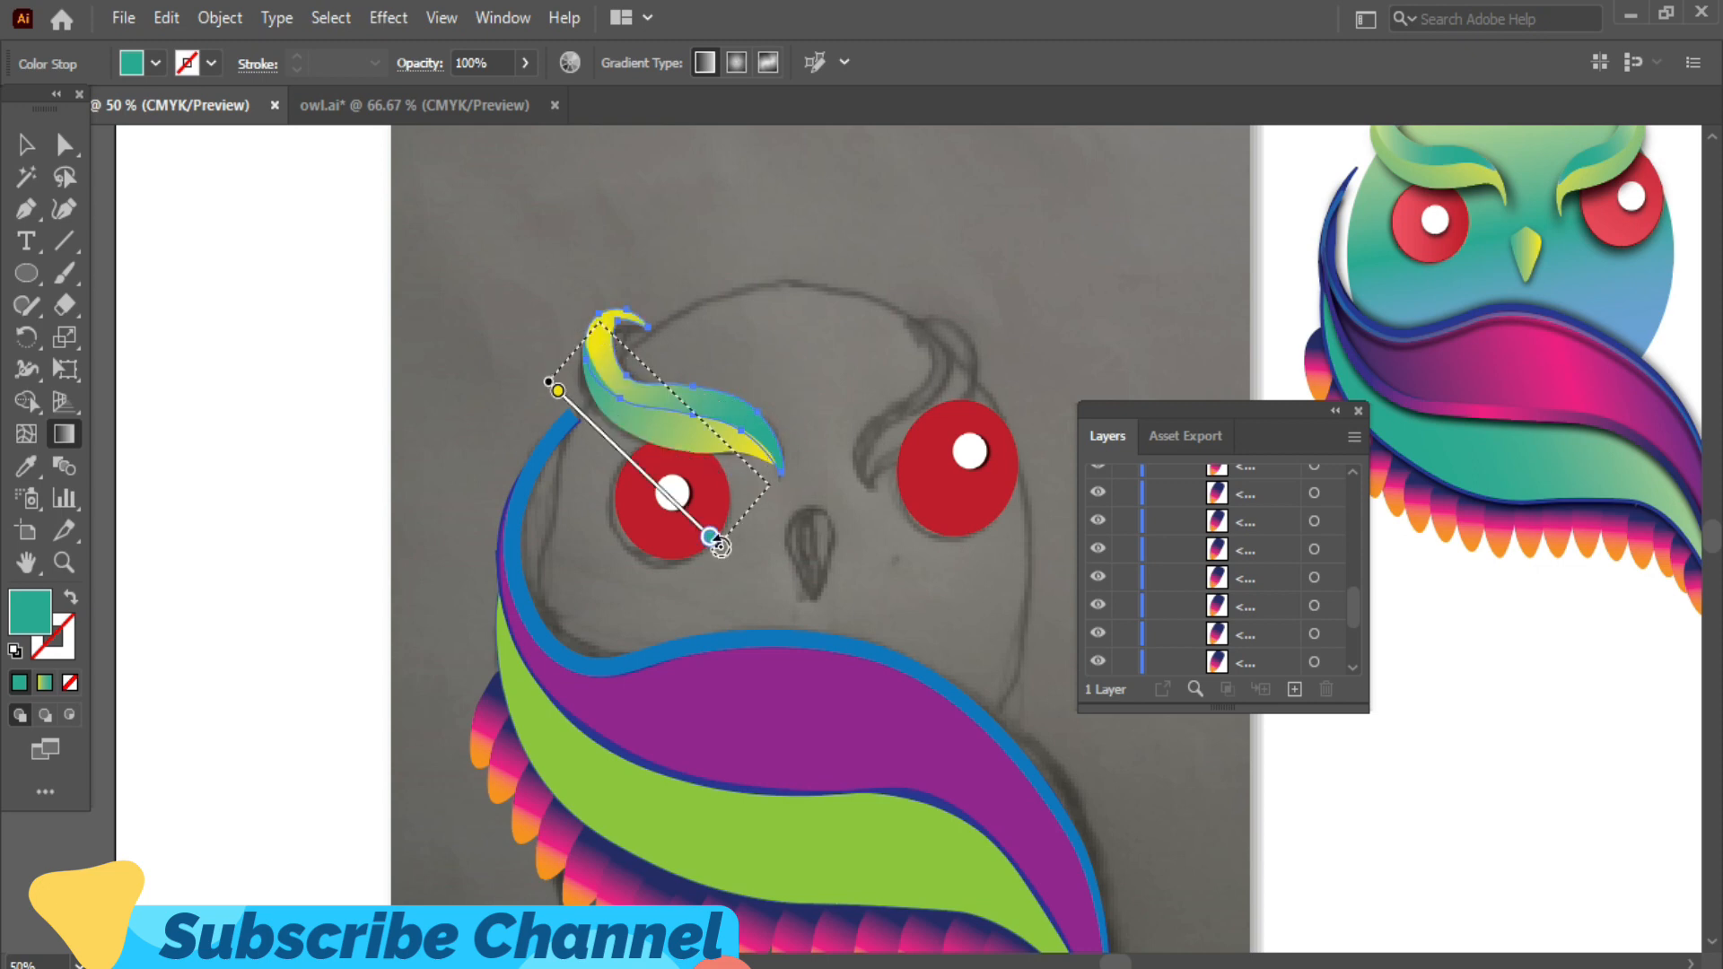
click(608, 331)
mouse_move(765, 480)
mouse_down()
mouse_move(674, 408)
mouse_move(789, 492)
mouse_up()
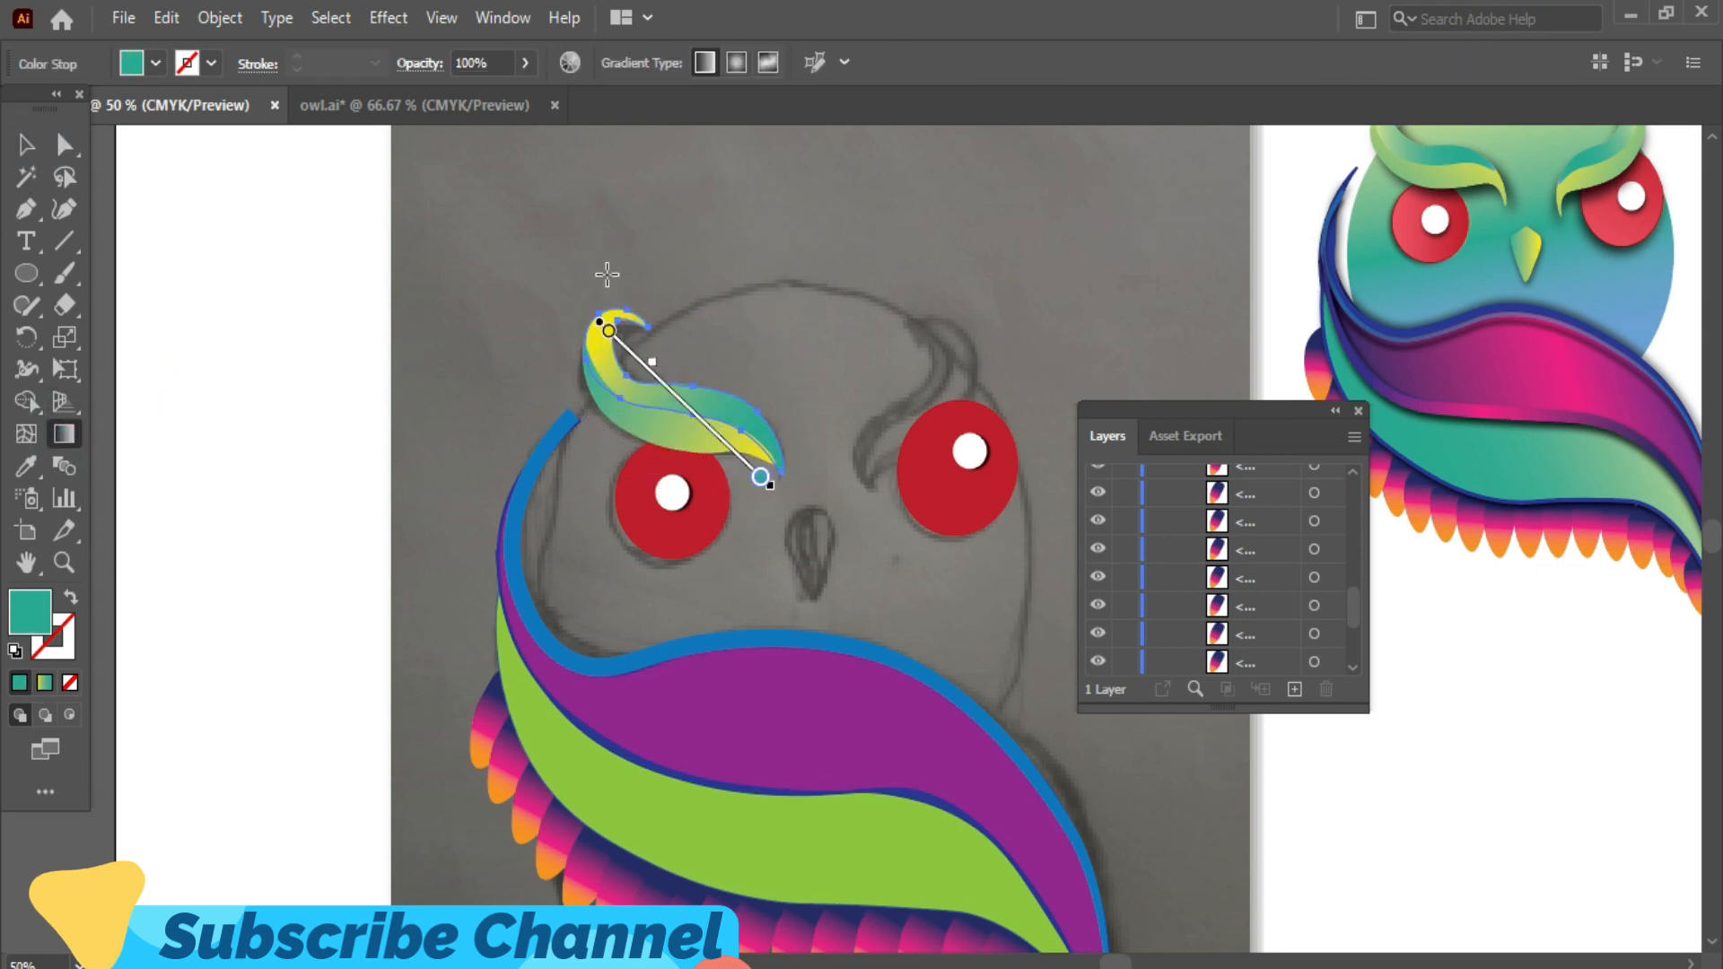
mouse_move(608, 331)
mouse_down()
mouse_move(640, 364)
mouse_move(515, 284)
mouse_move(627, 315)
mouse_move(562, 269)
mouse_move(552, 297)
mouse_up()
click(713, 443)
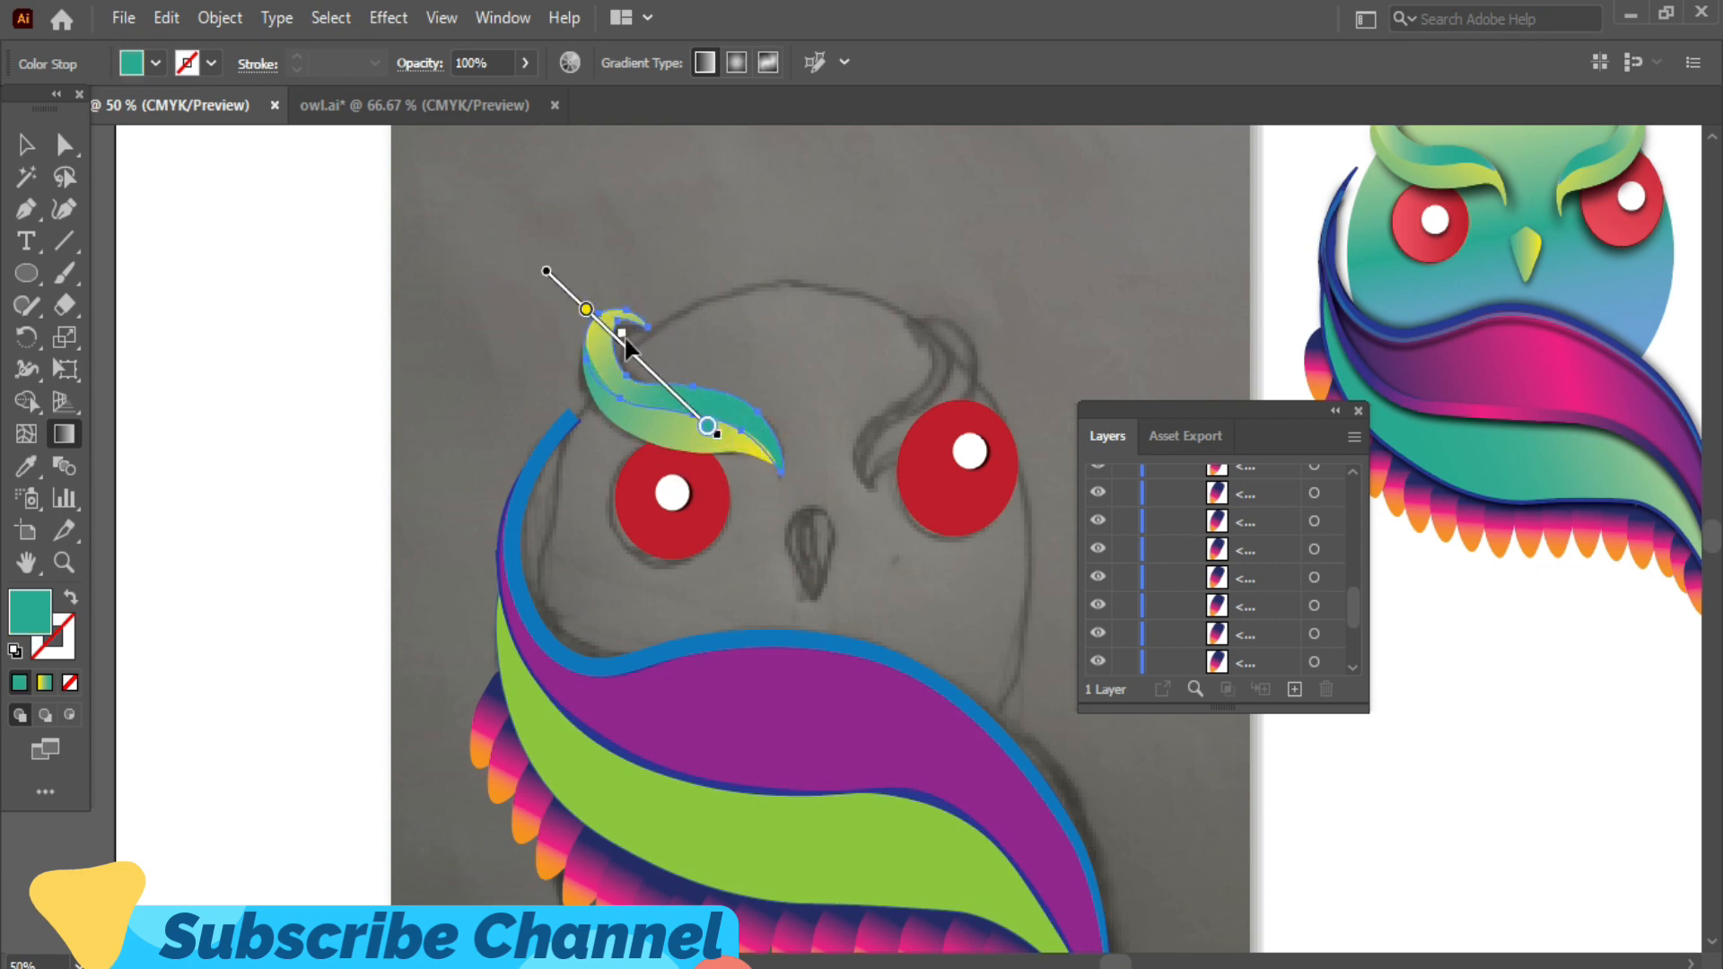
mouse_move(796, 361)
mouse_down()
mouse_move(419, 400)
mouse_move(312, 371)
mouse_up()
mouse_move(529, 241)
mouse_down()
mouse_move(661, 350)
mouse_move(800, 557)
mouse_move(784, 517)
mouse_up()
drag(591, 300, 580, 287)
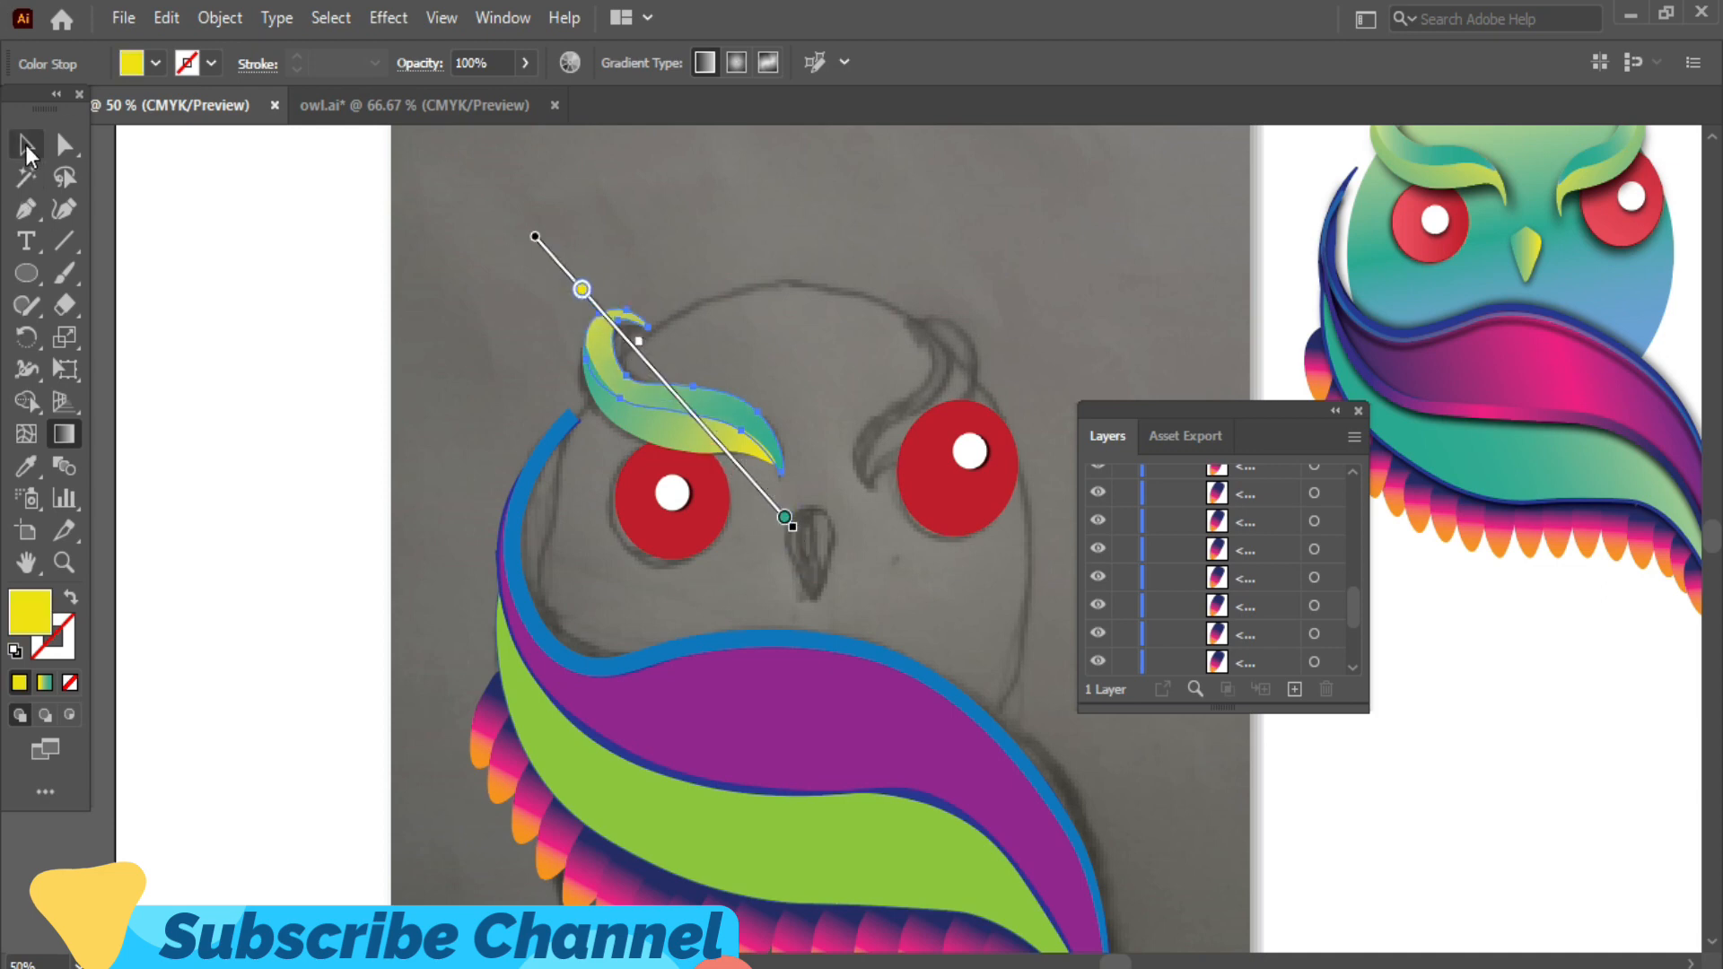
- Nudge the upper band's inner tip point slightly upward and bring that band to the front
click(26, 146)
click(121, 256)
click(686, 439)
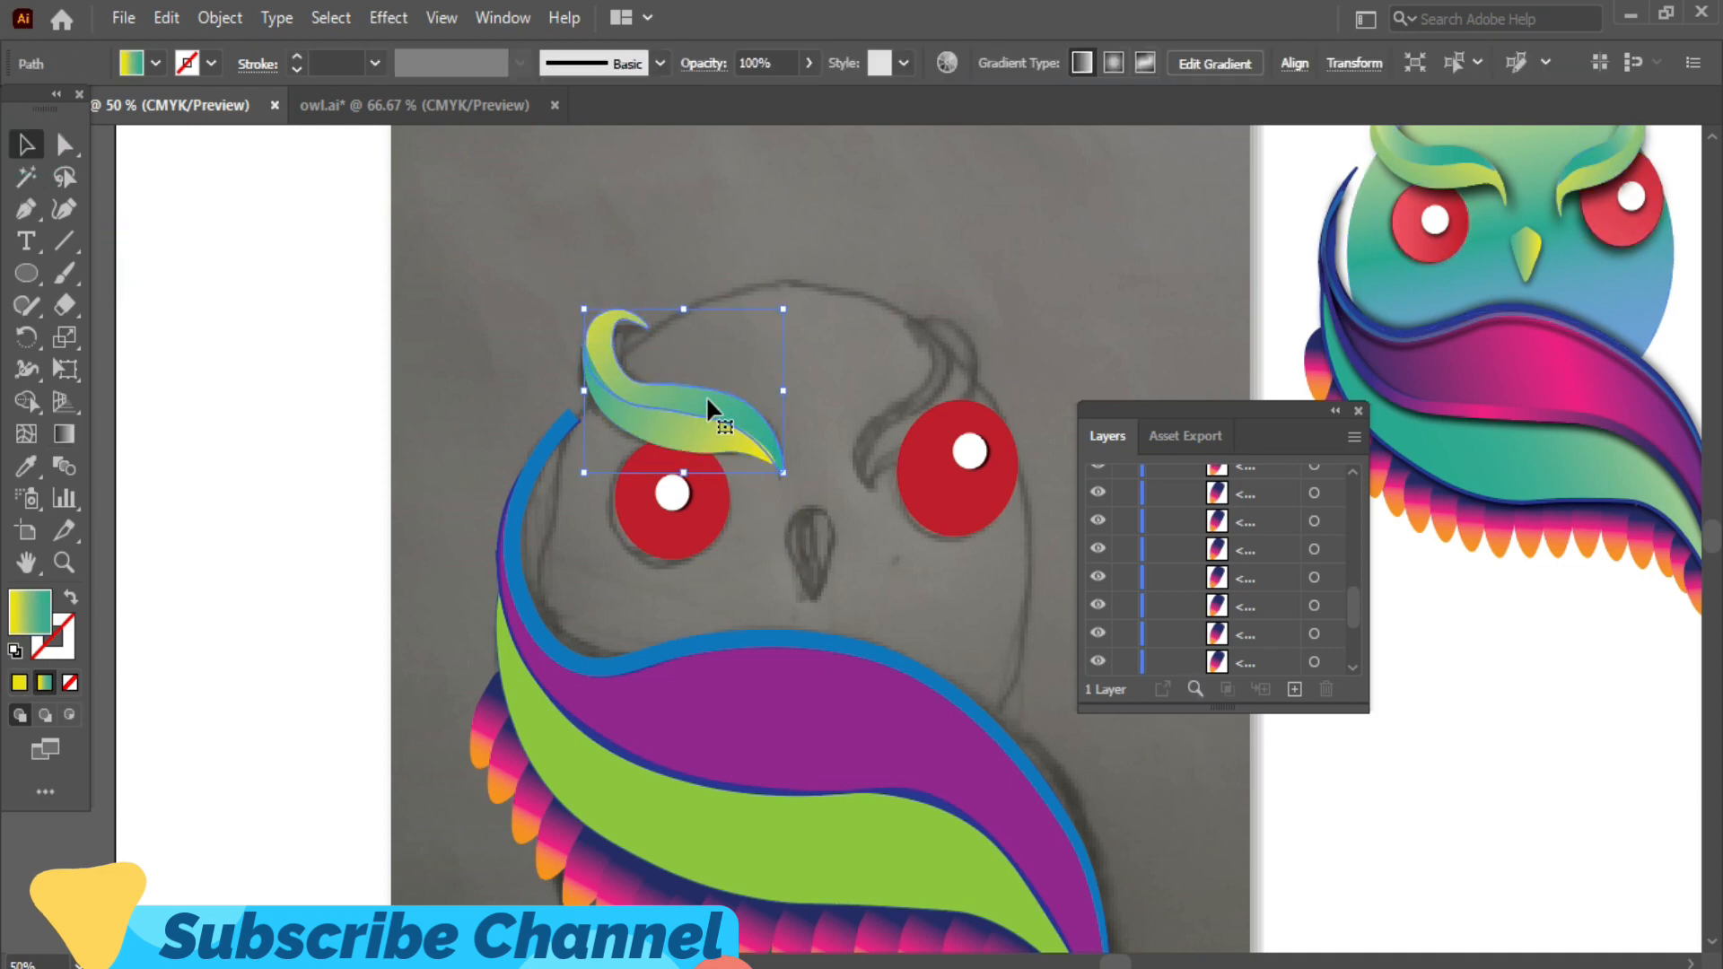
click(1211, 314)
click(64, 144)
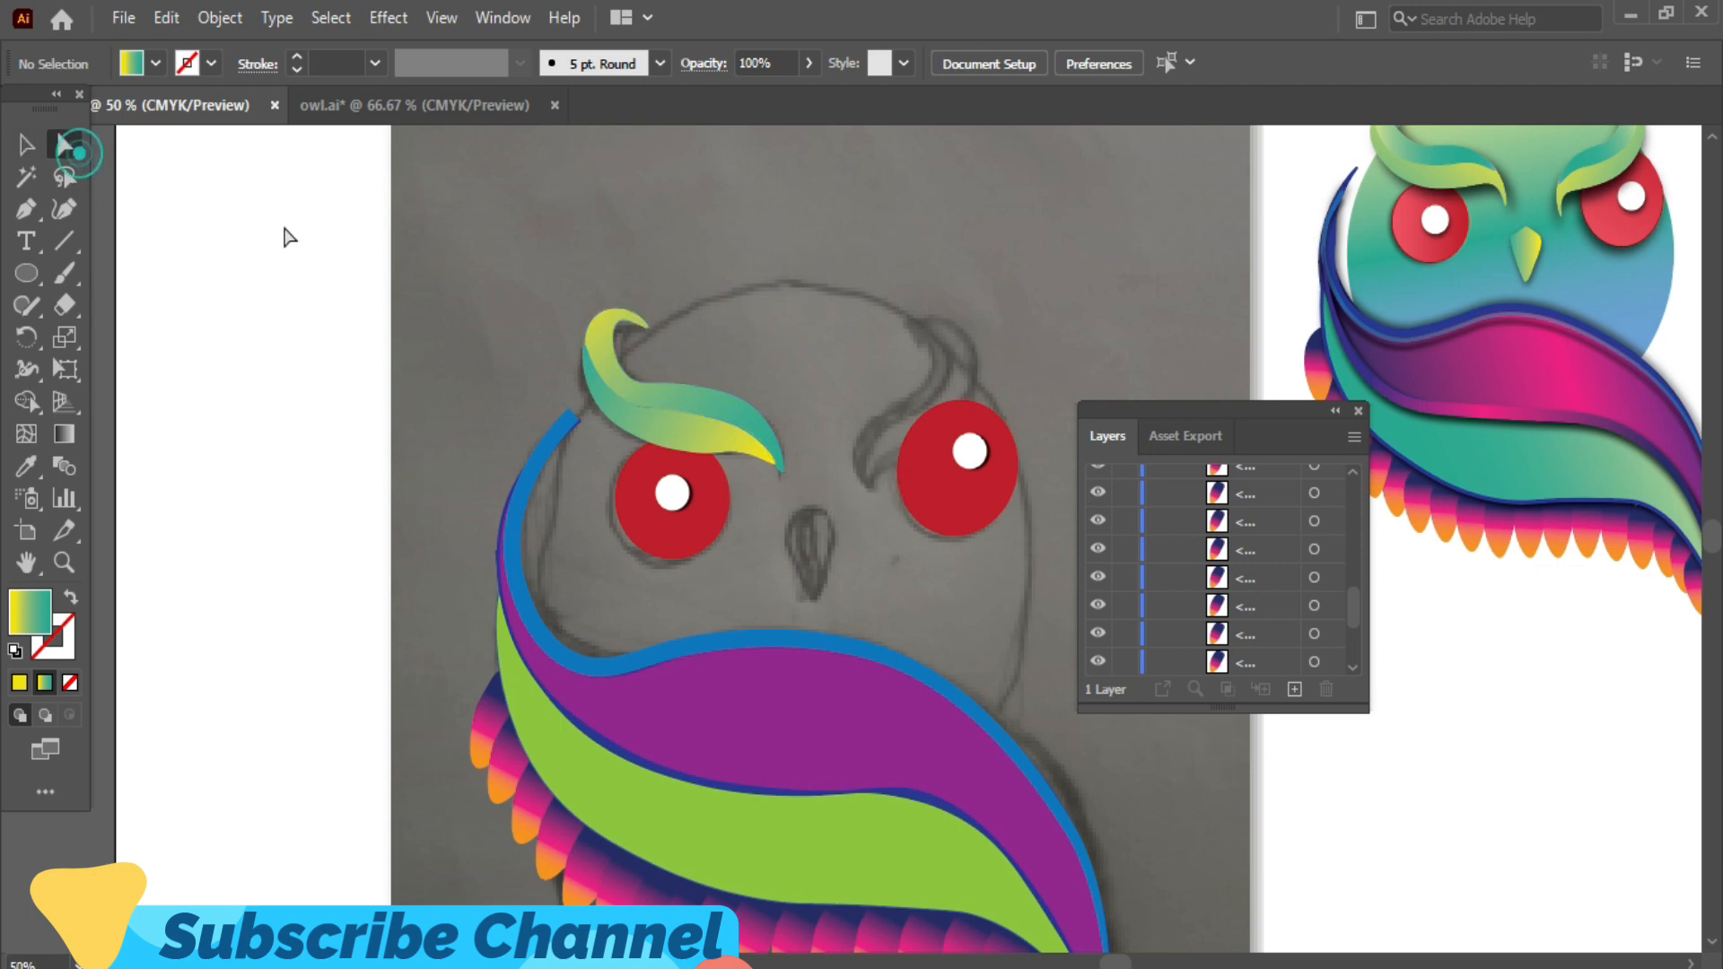
click(783, 468)
scroll(783, 481, up, 1)
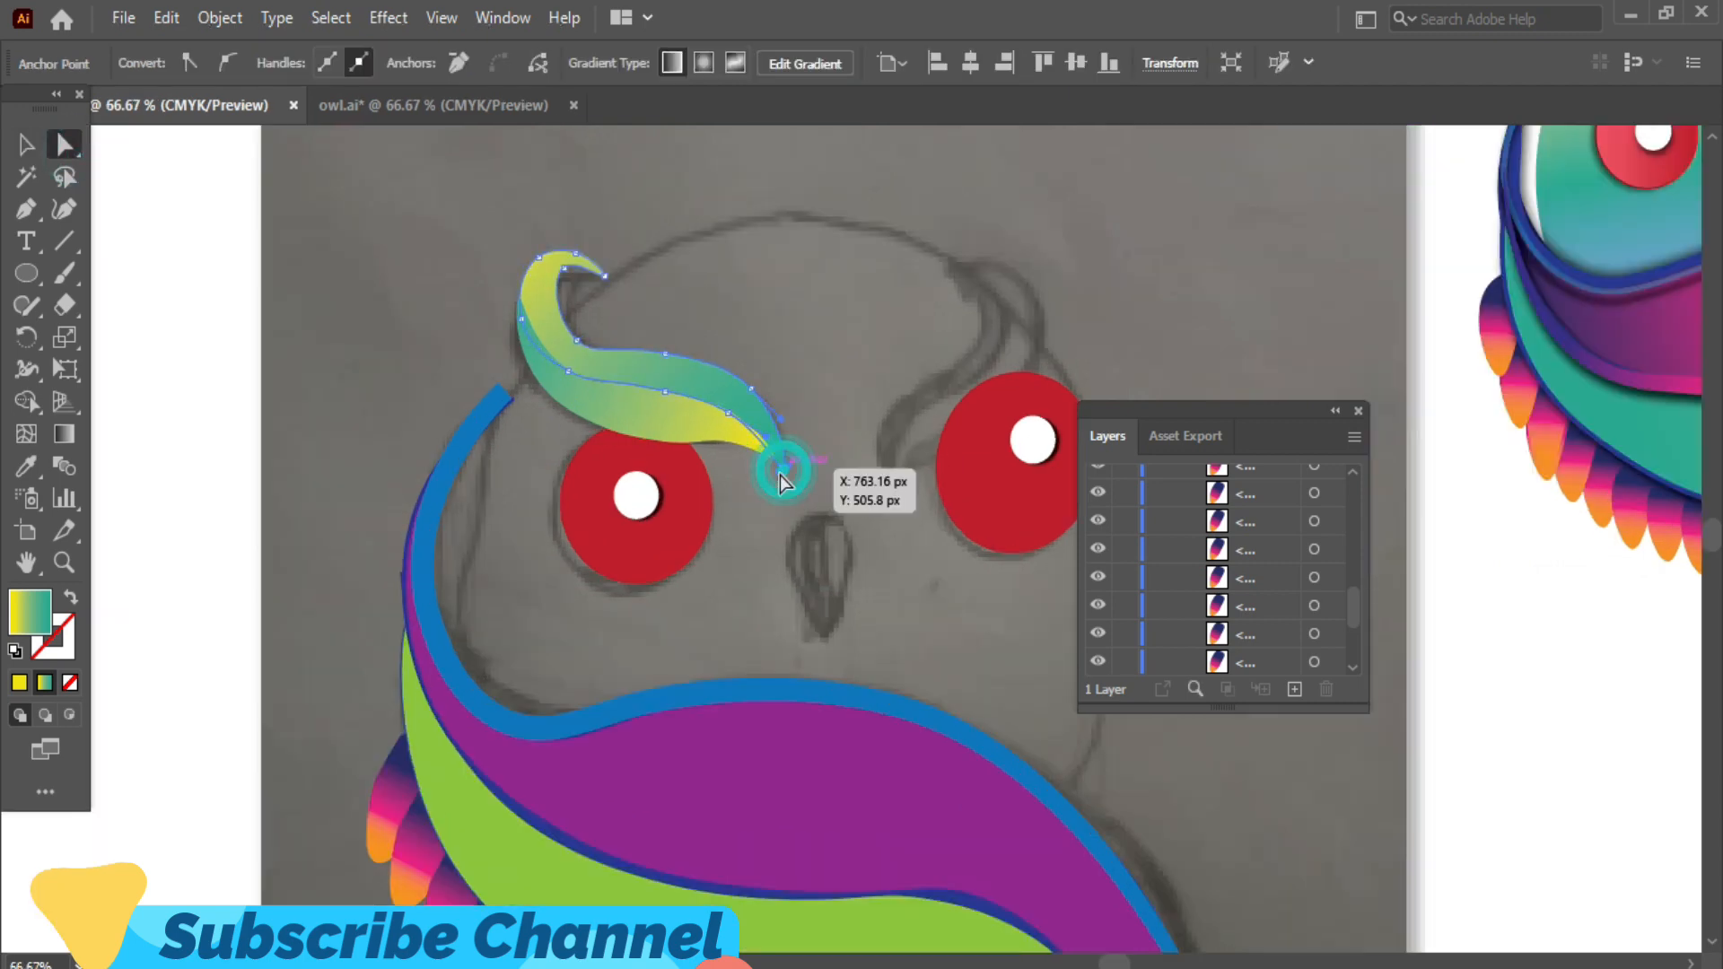
drag(778, 476, 778, 470)
right_click(793, 487)
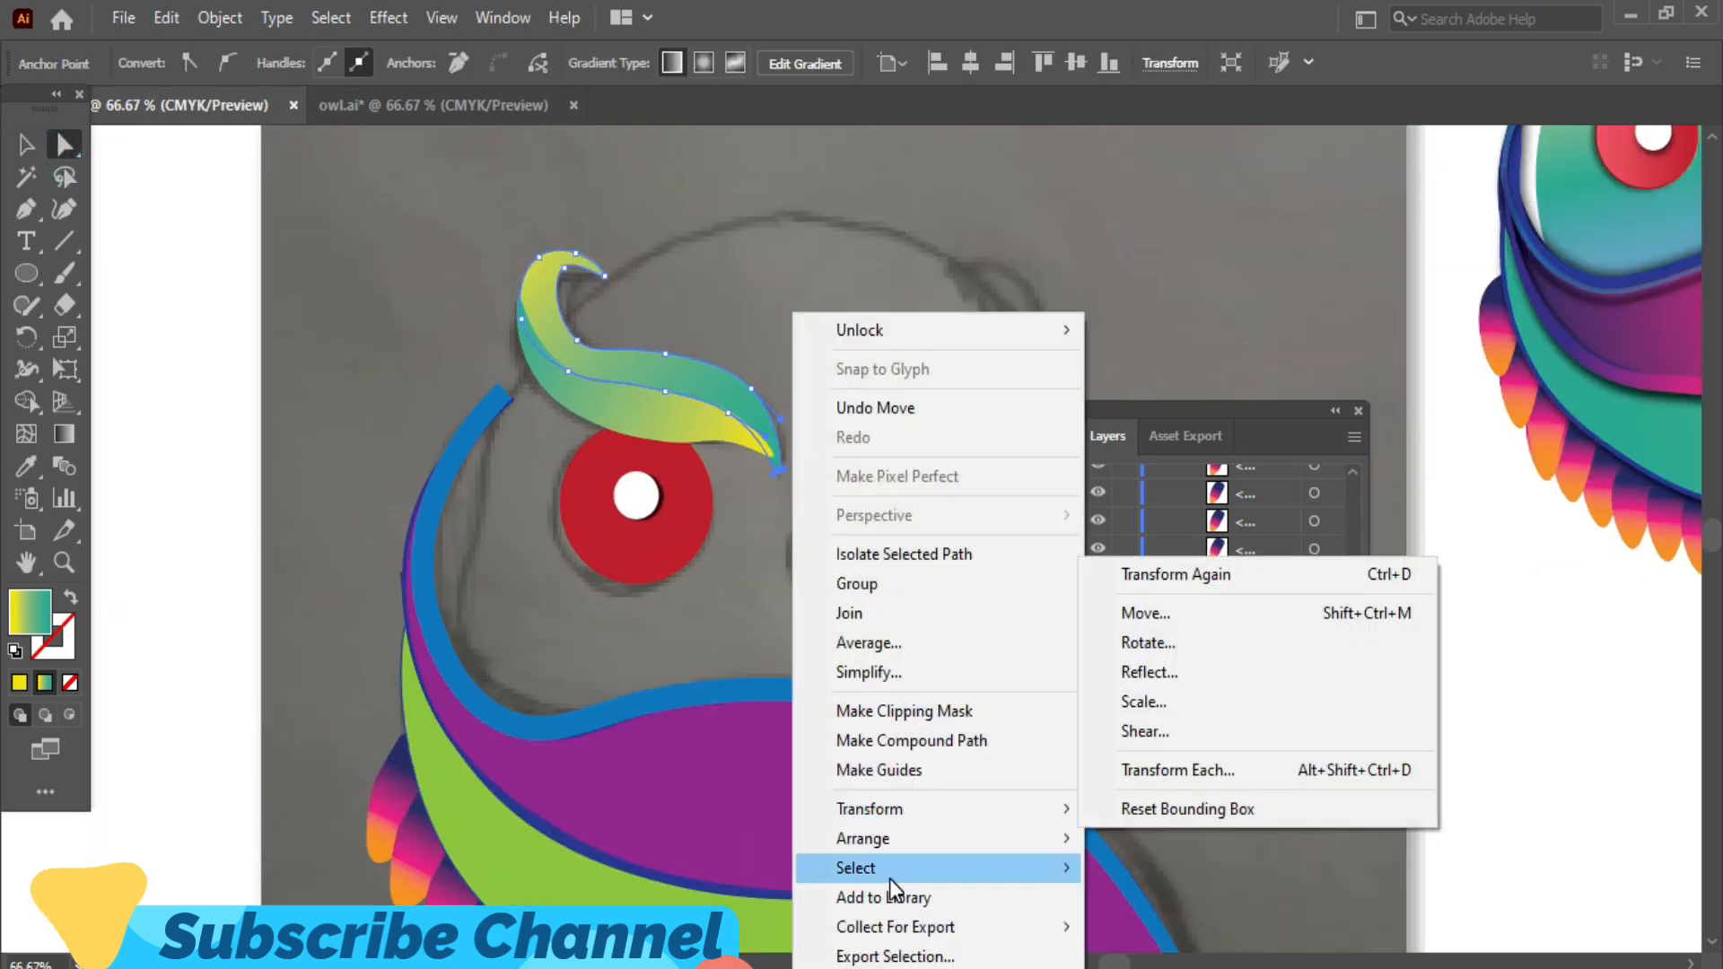
mouse_move(884, 838)
click(1115, 844)
- Group the two gradient brow bands
click(532, 382)
click(675, 415)
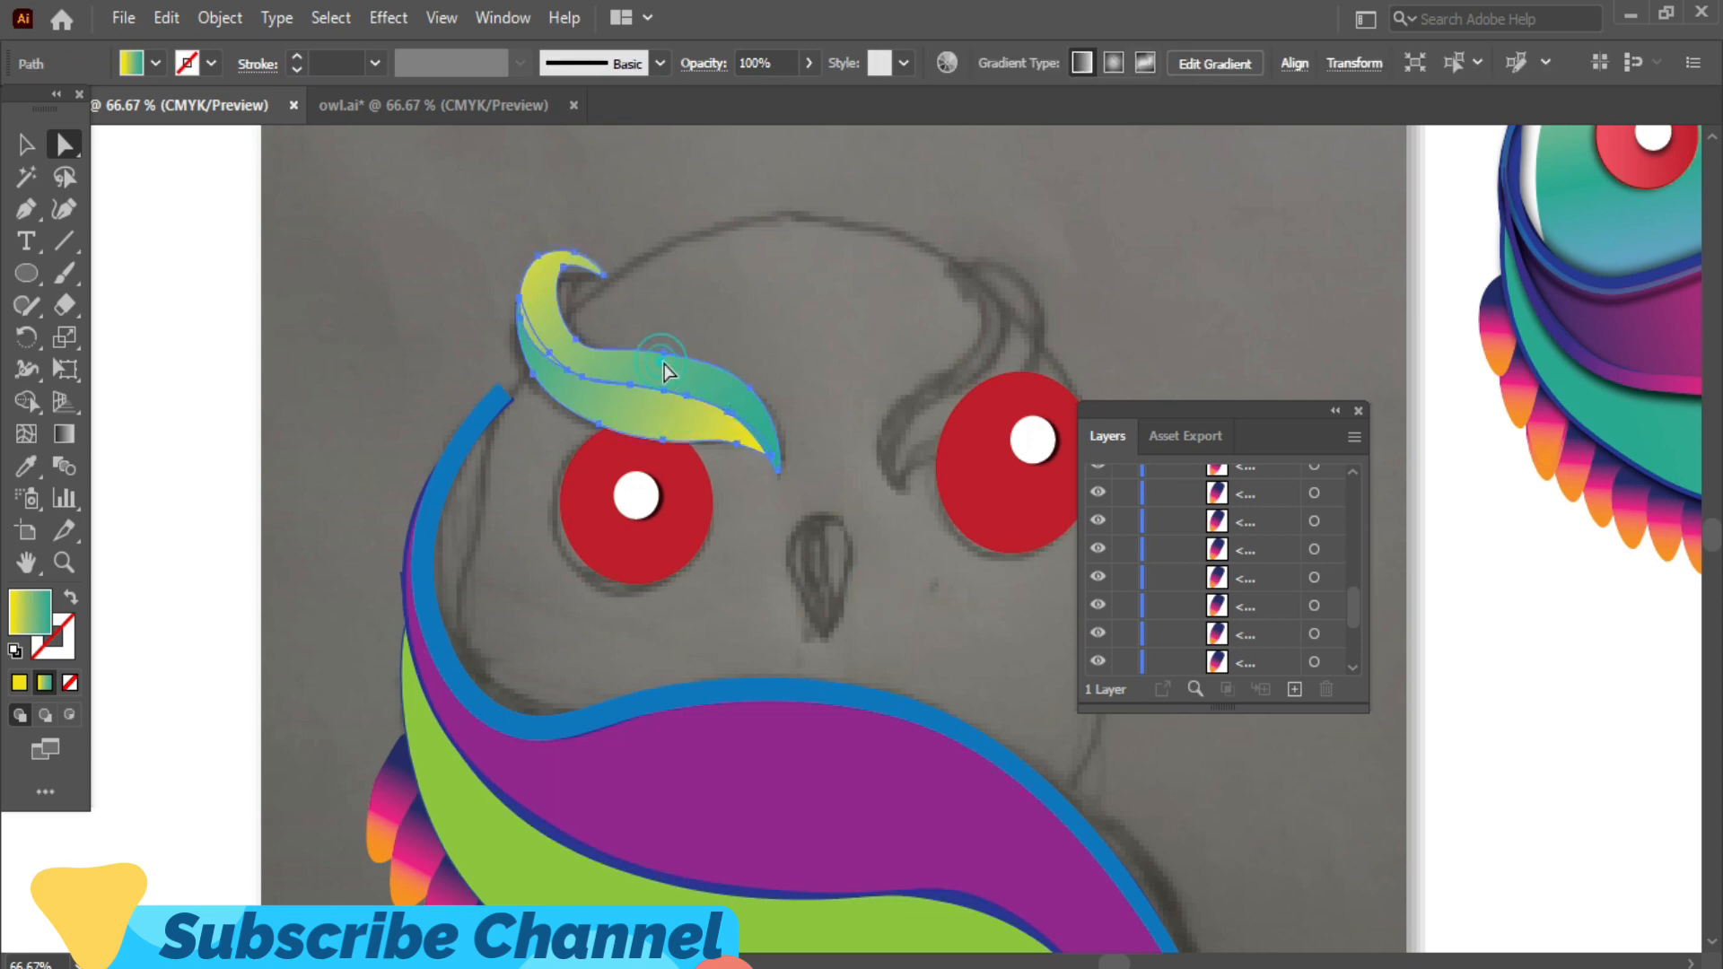
right_click(665, 370)
click(731, 465)
- Create a copy of the grouped brow reflected across the vertical axis
right_click(719, 391)
mouse_move(809, 760)
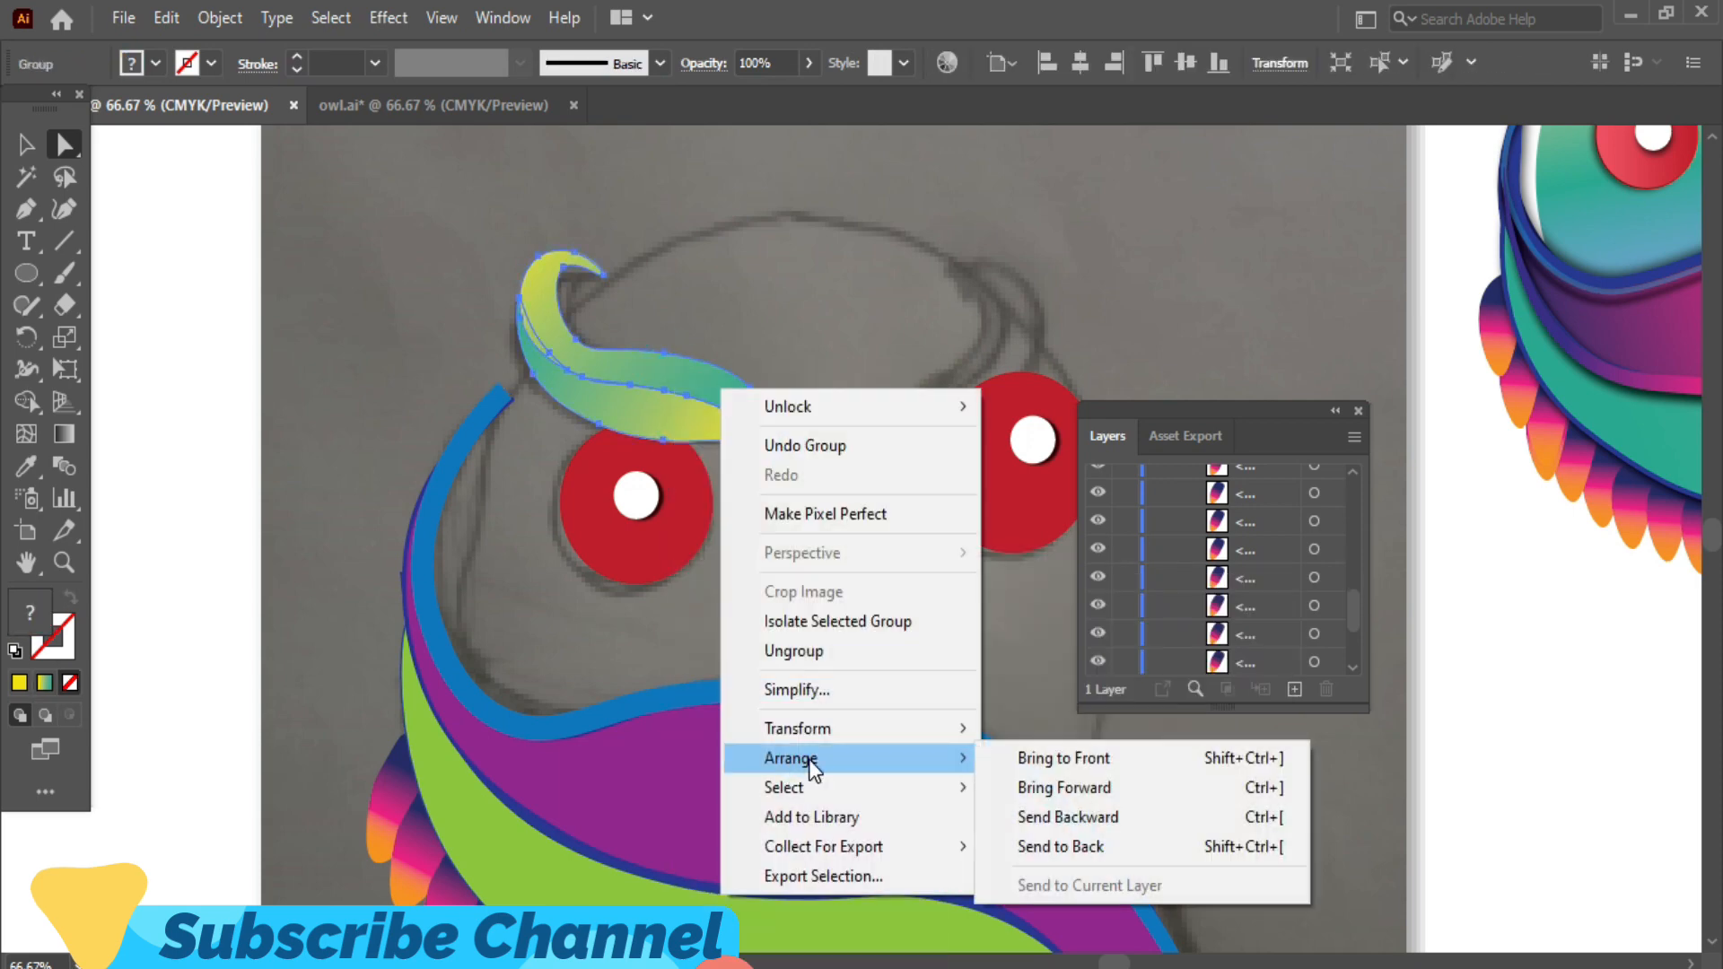
mouse_move(799, 728)
click(1045, 822)
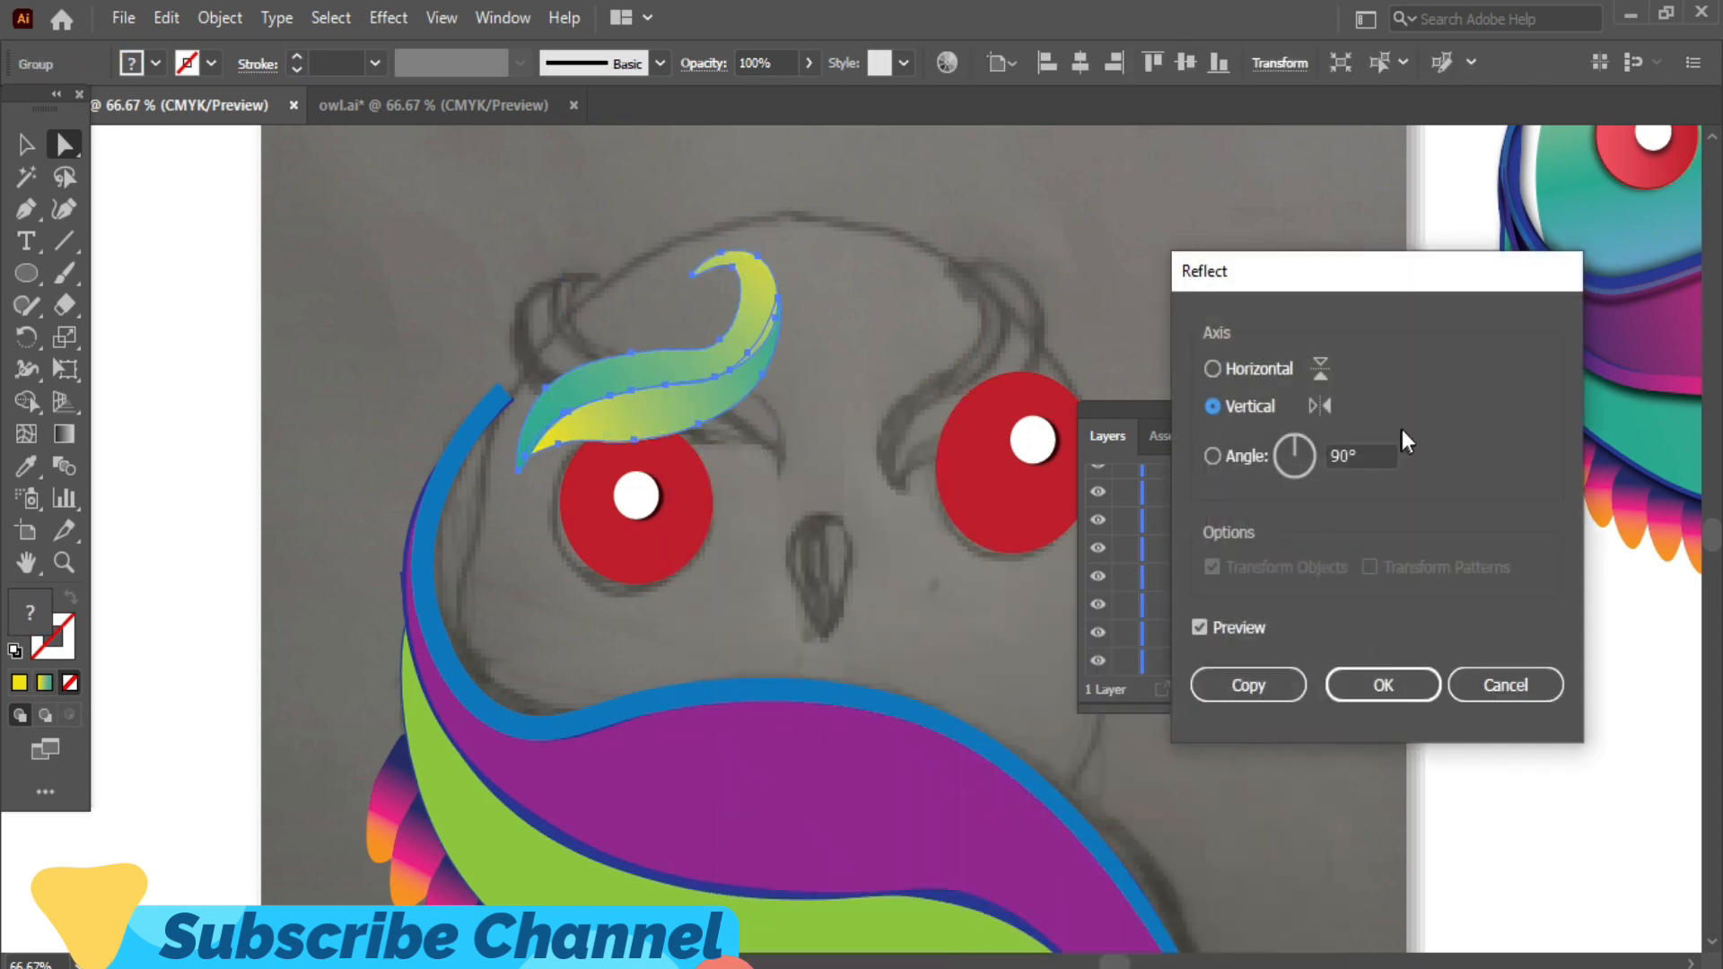
click(1188, 664)
- Move the mirrored brow above the opposite eye, then tilt and scale it to follow the sketched brow
click(779, 502)
click(567, 352)
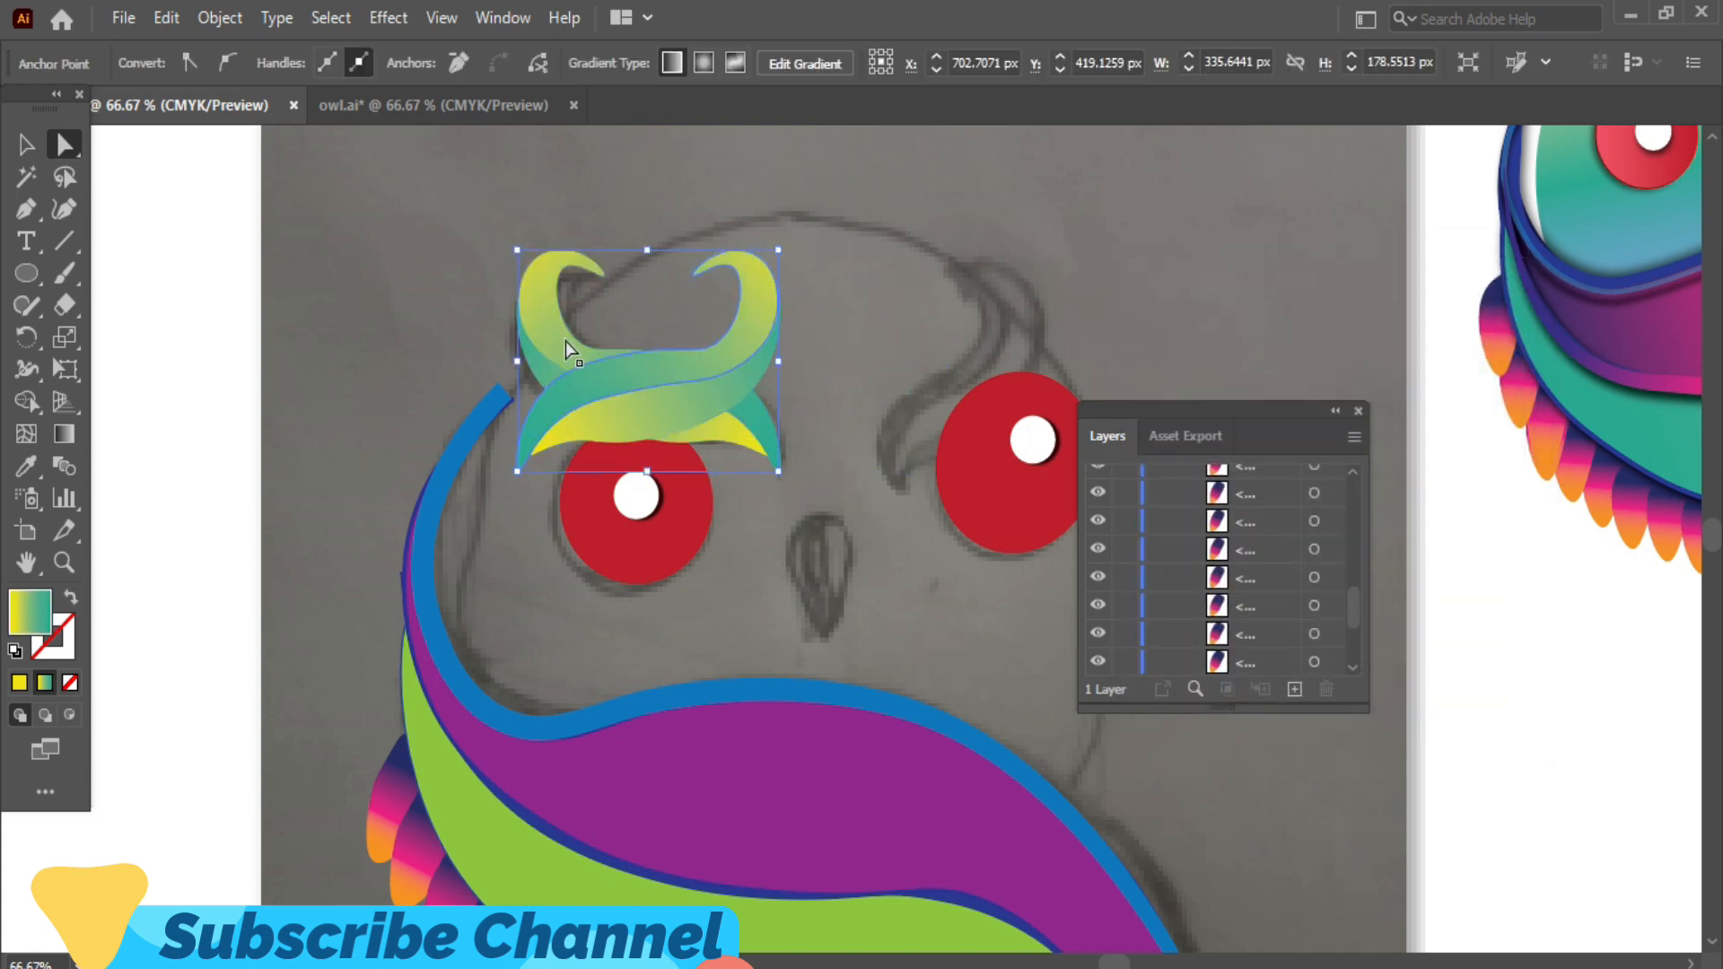
key(v)
drag(735, 361, 1082, 357)
drag(1116, 255, 1012, 251)
mouse_move(972, 402)
mouse_down()
mouse_move(987, 360)
mouse_move(976, 390)
mouse_up()
drag(1049, 319, 1051, 328)
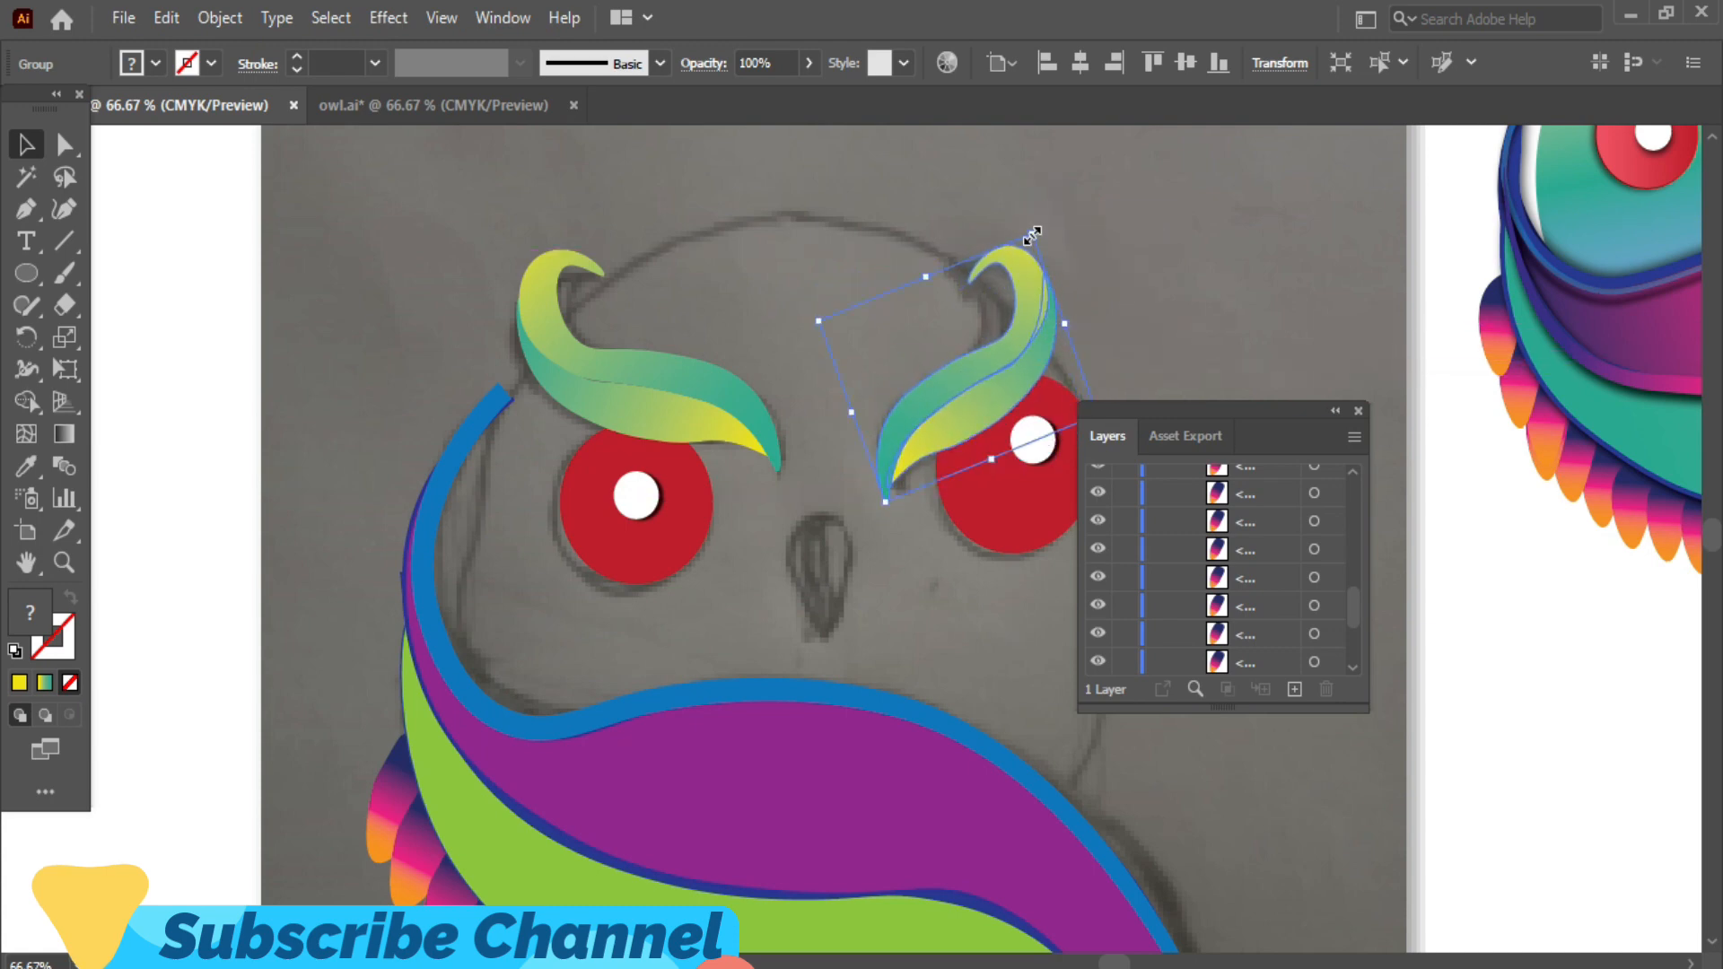
- Undo the last adjustments to the mirrored brow and shrink it to fit the sketched outline
key(ctrl+z)
key(ctrl+z)
key(ctrl+z)
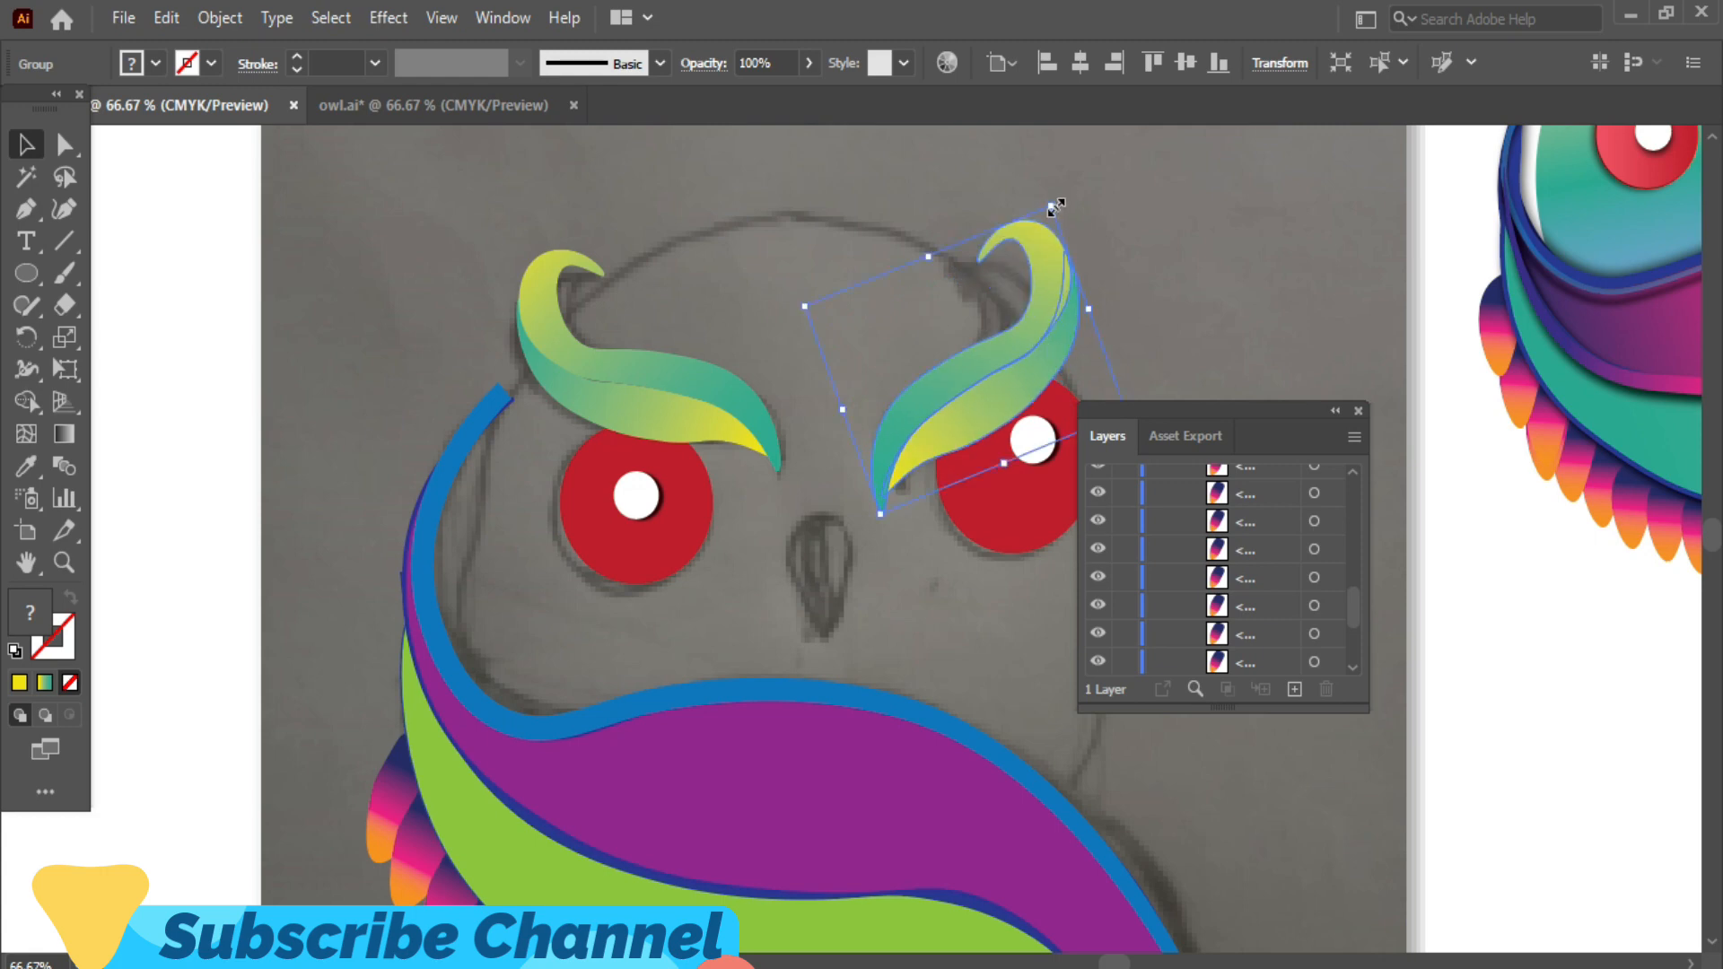
drag(1055, 205, 1035, 229)
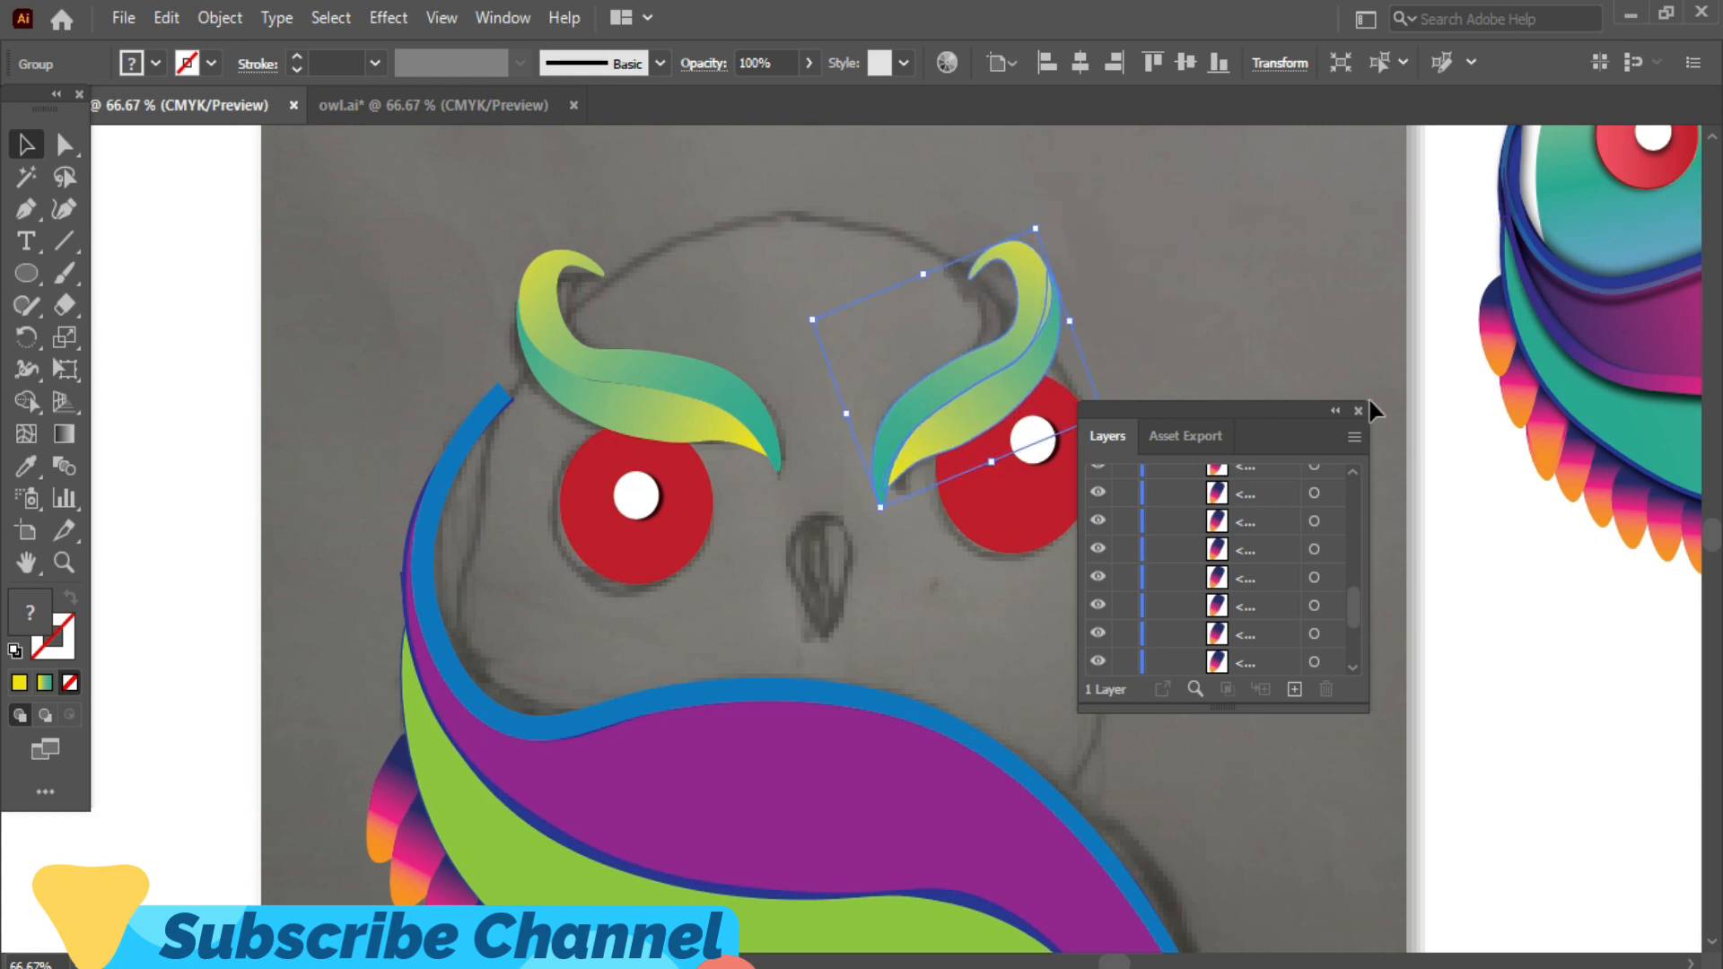
- Move the Layers panel off the drawing and fine-tune the mirrored brow's shape and tilt to balance the original brow
drag(1284, 404, 1396, 468)
scroll(1274, 437, down, 2)
drag(1306, 377, 973, 428)
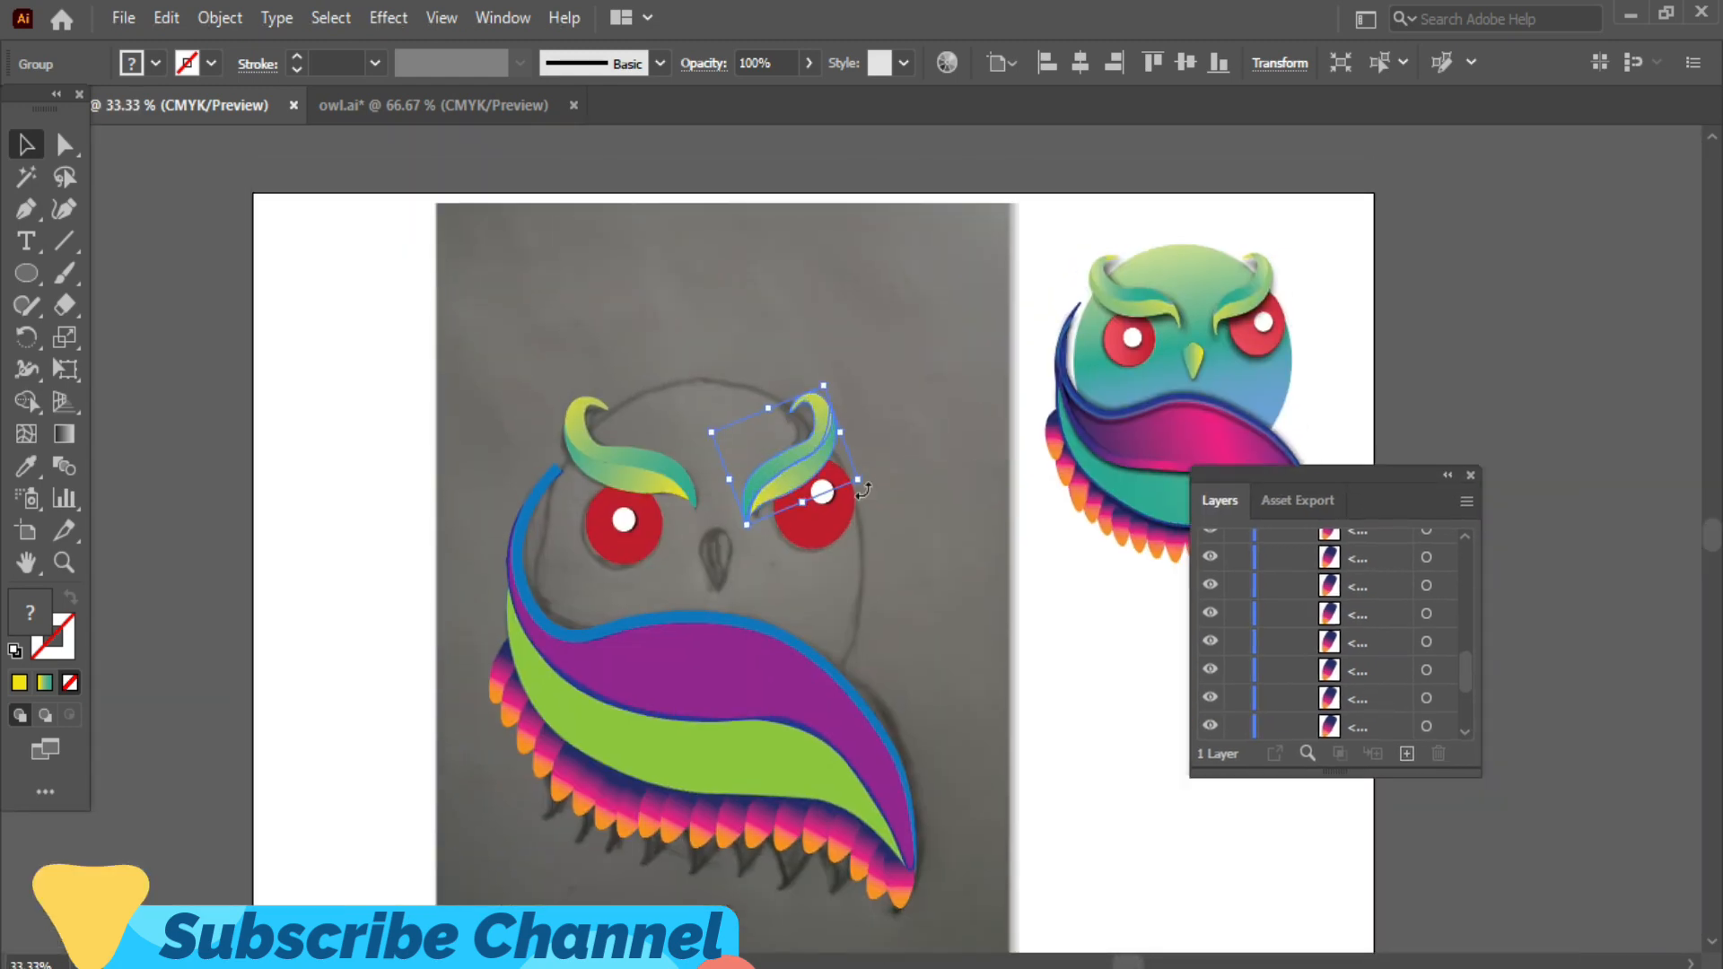
scroll(857, 494, down, 1)
scroll(825, 501, up, 1)
drag(832, 355, 838, 343)
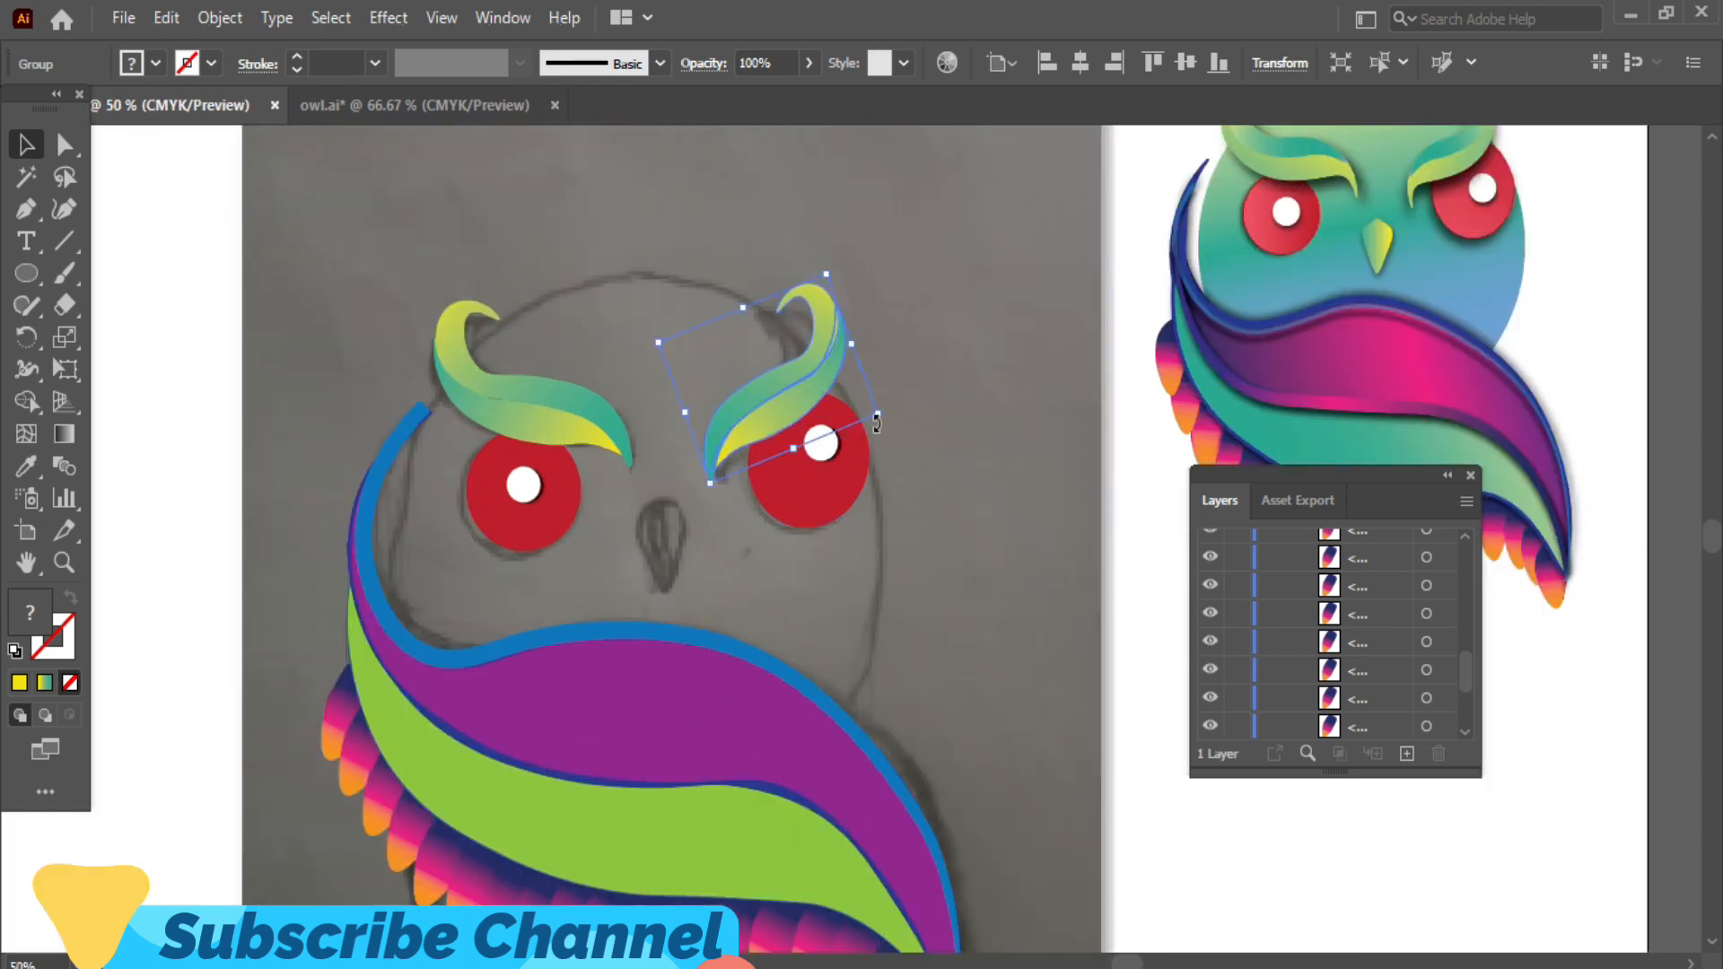
drag(891, 429, 807, 292)
click(915, 348)
click(480, 377)
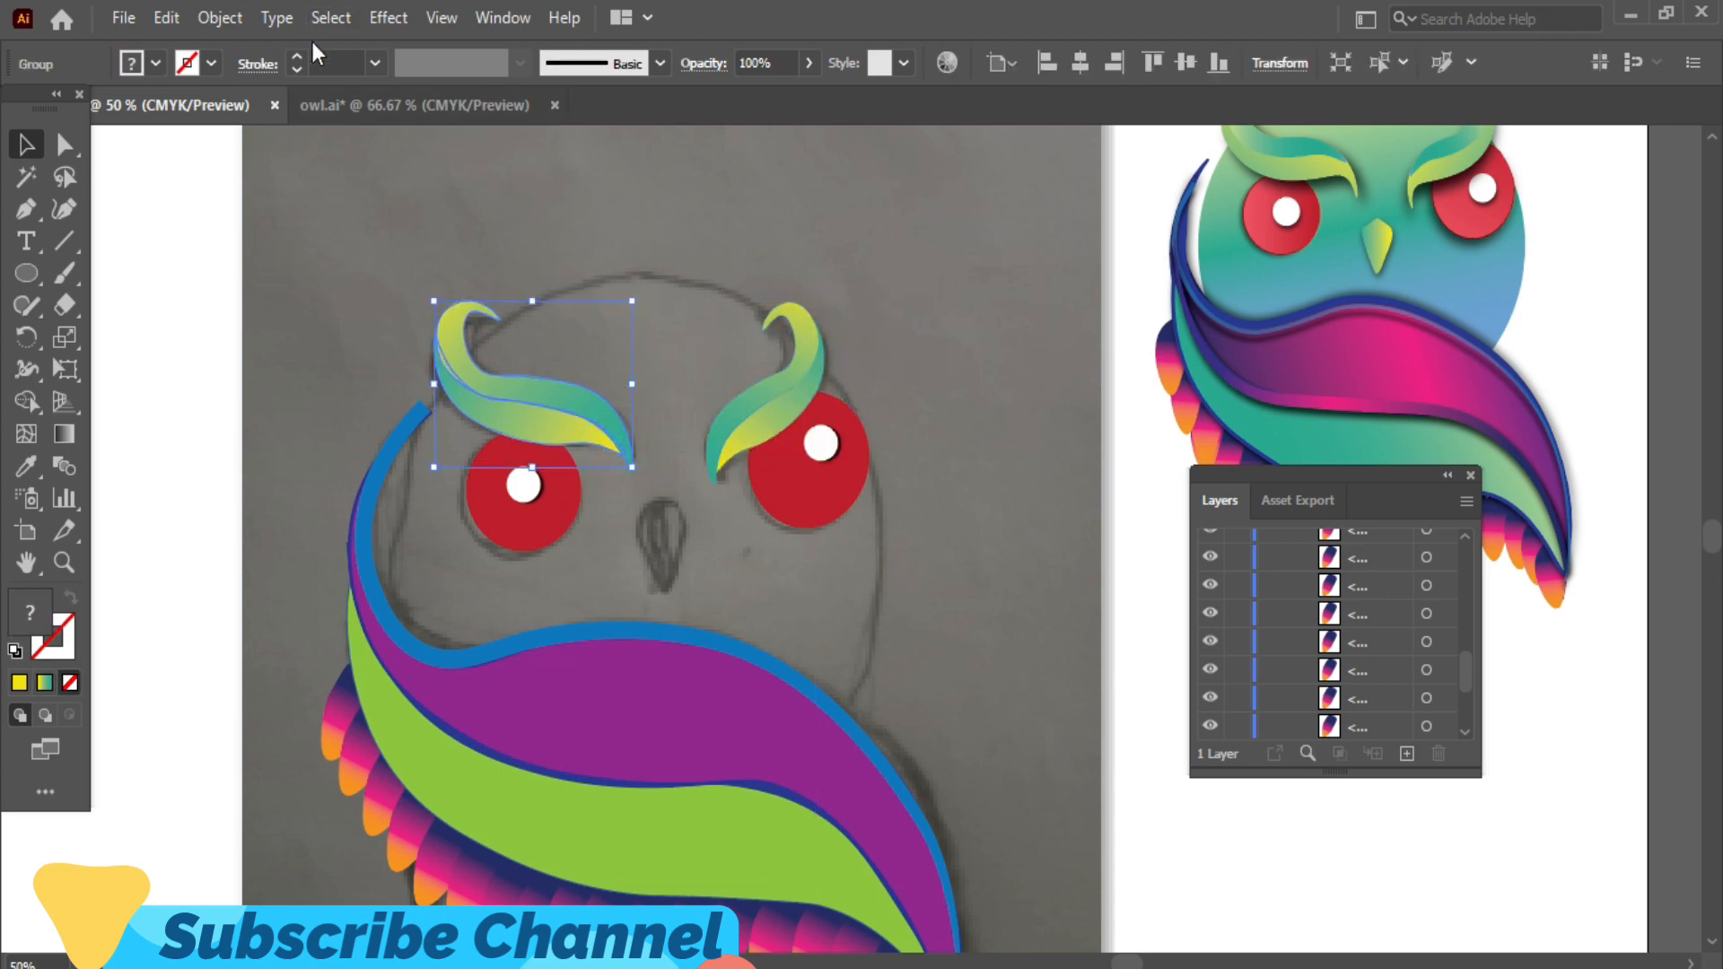
- Create a three-sided polygon with a 50 px radius at the sketched beak
scroll(1094, 323, down, 1)
click(26, 273)
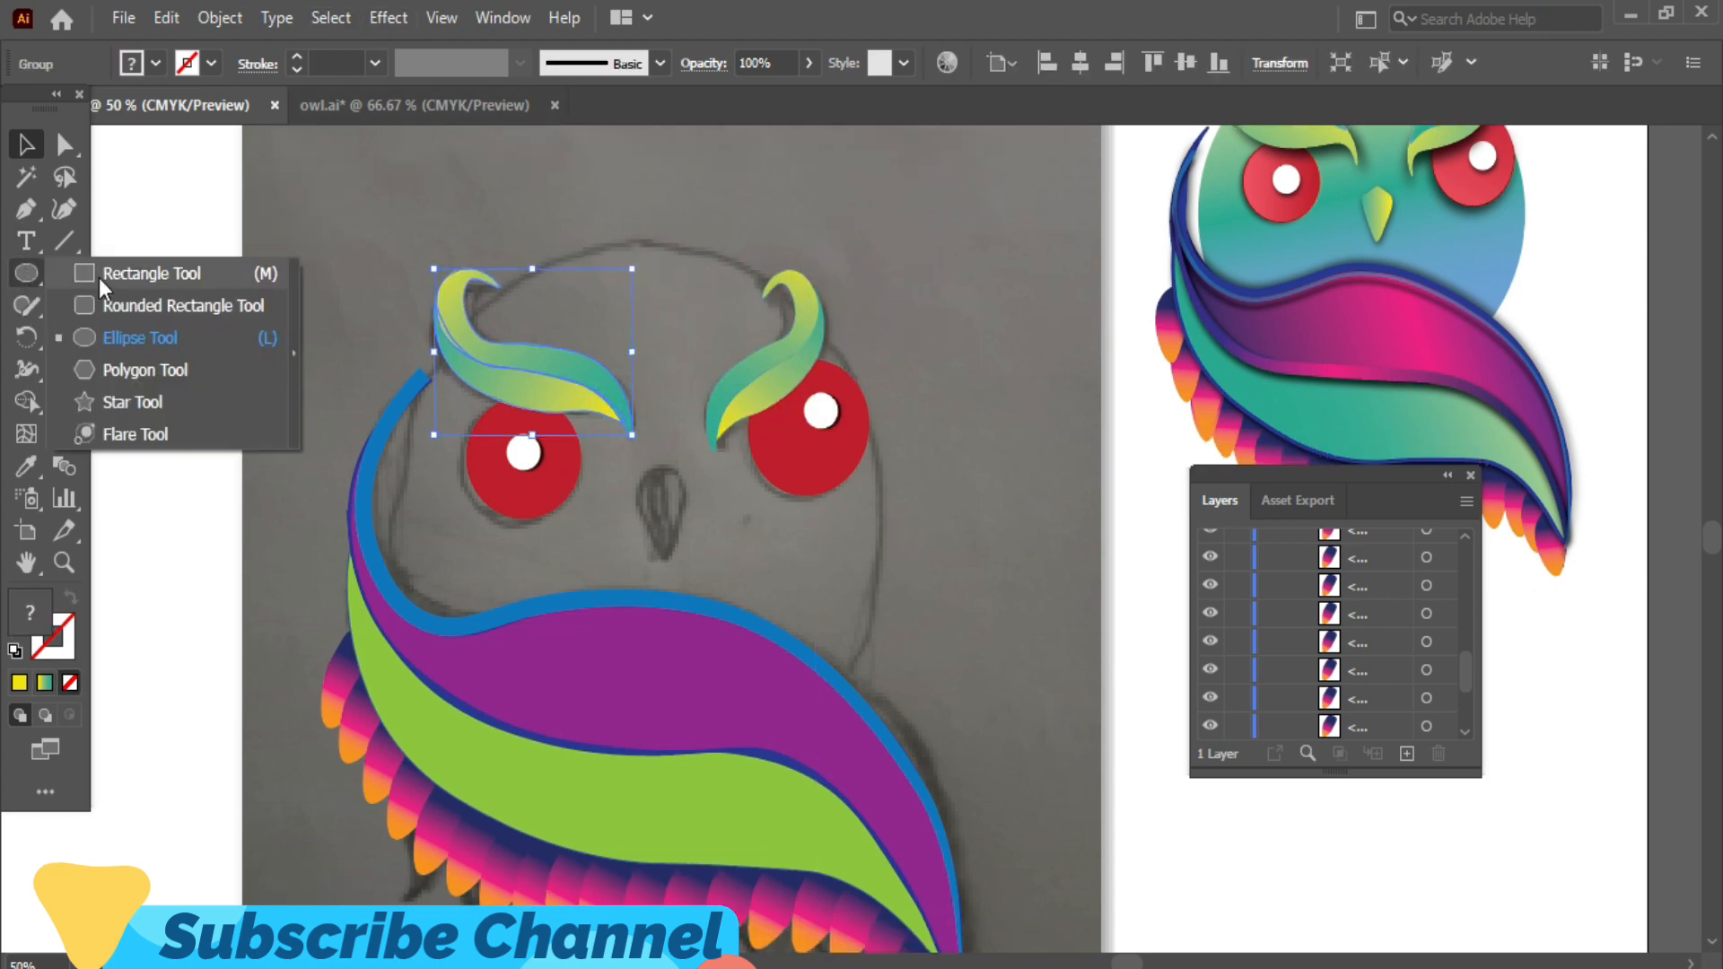
click(146, 354)
click(661, 486)
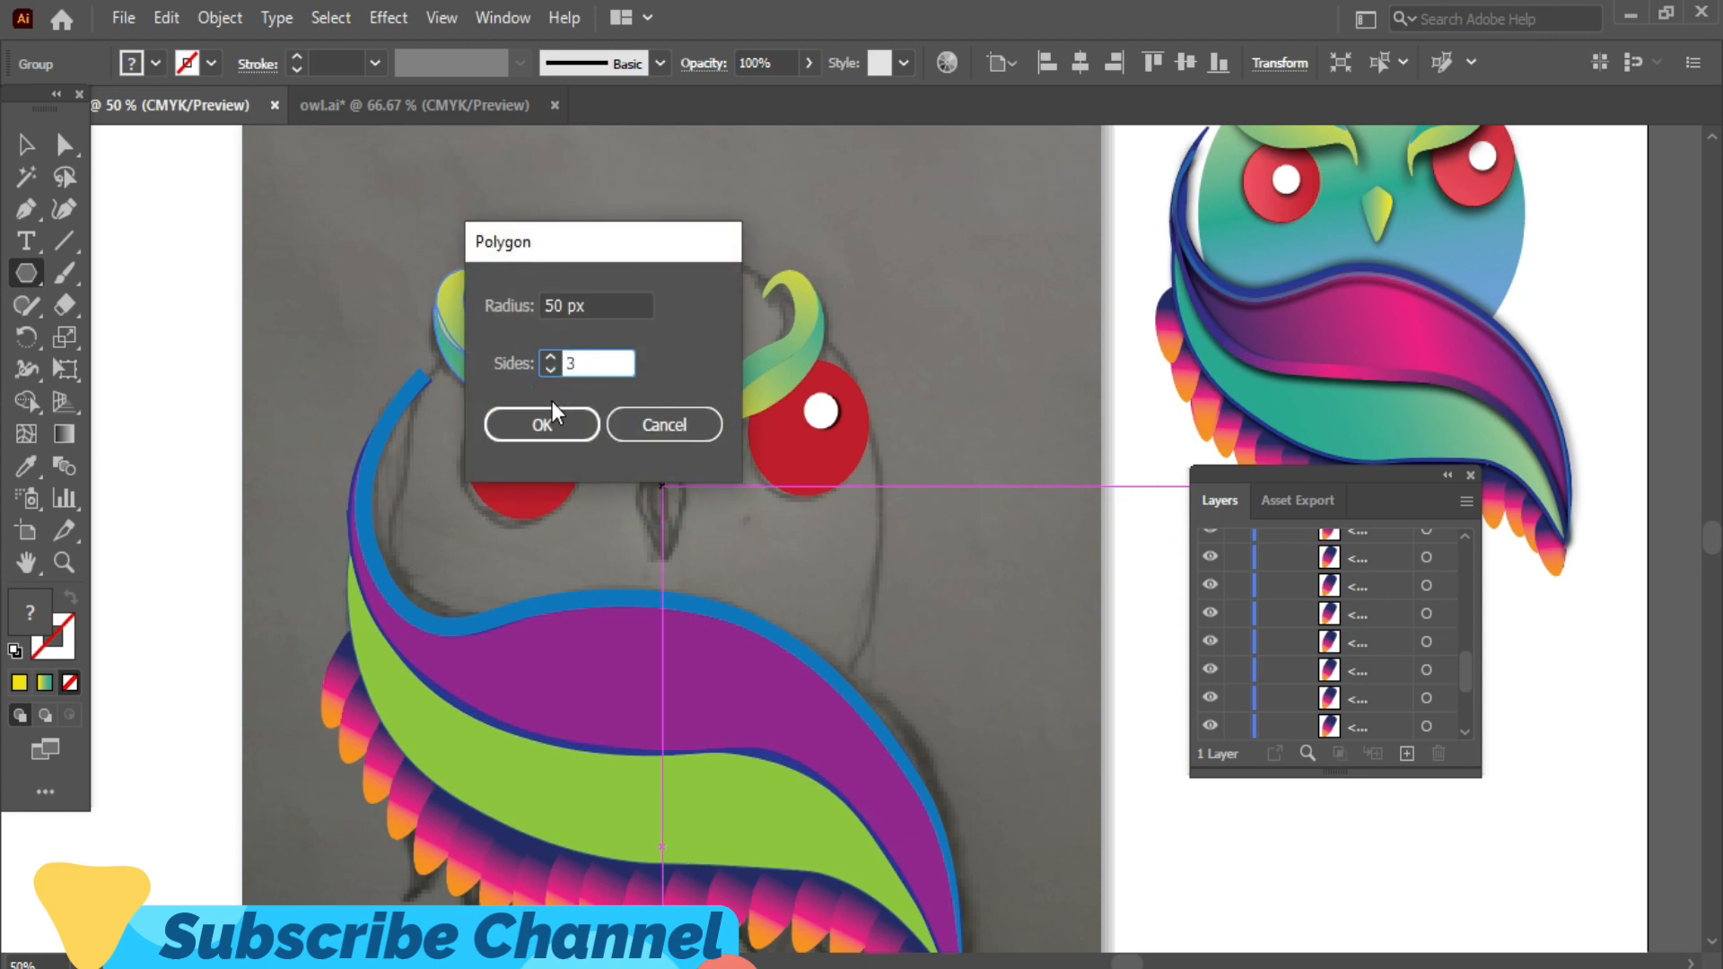
click(550, 422)
- Turn the small triangle to point downward and position it over the sketched beak
drag(714, 512, 557, 509)
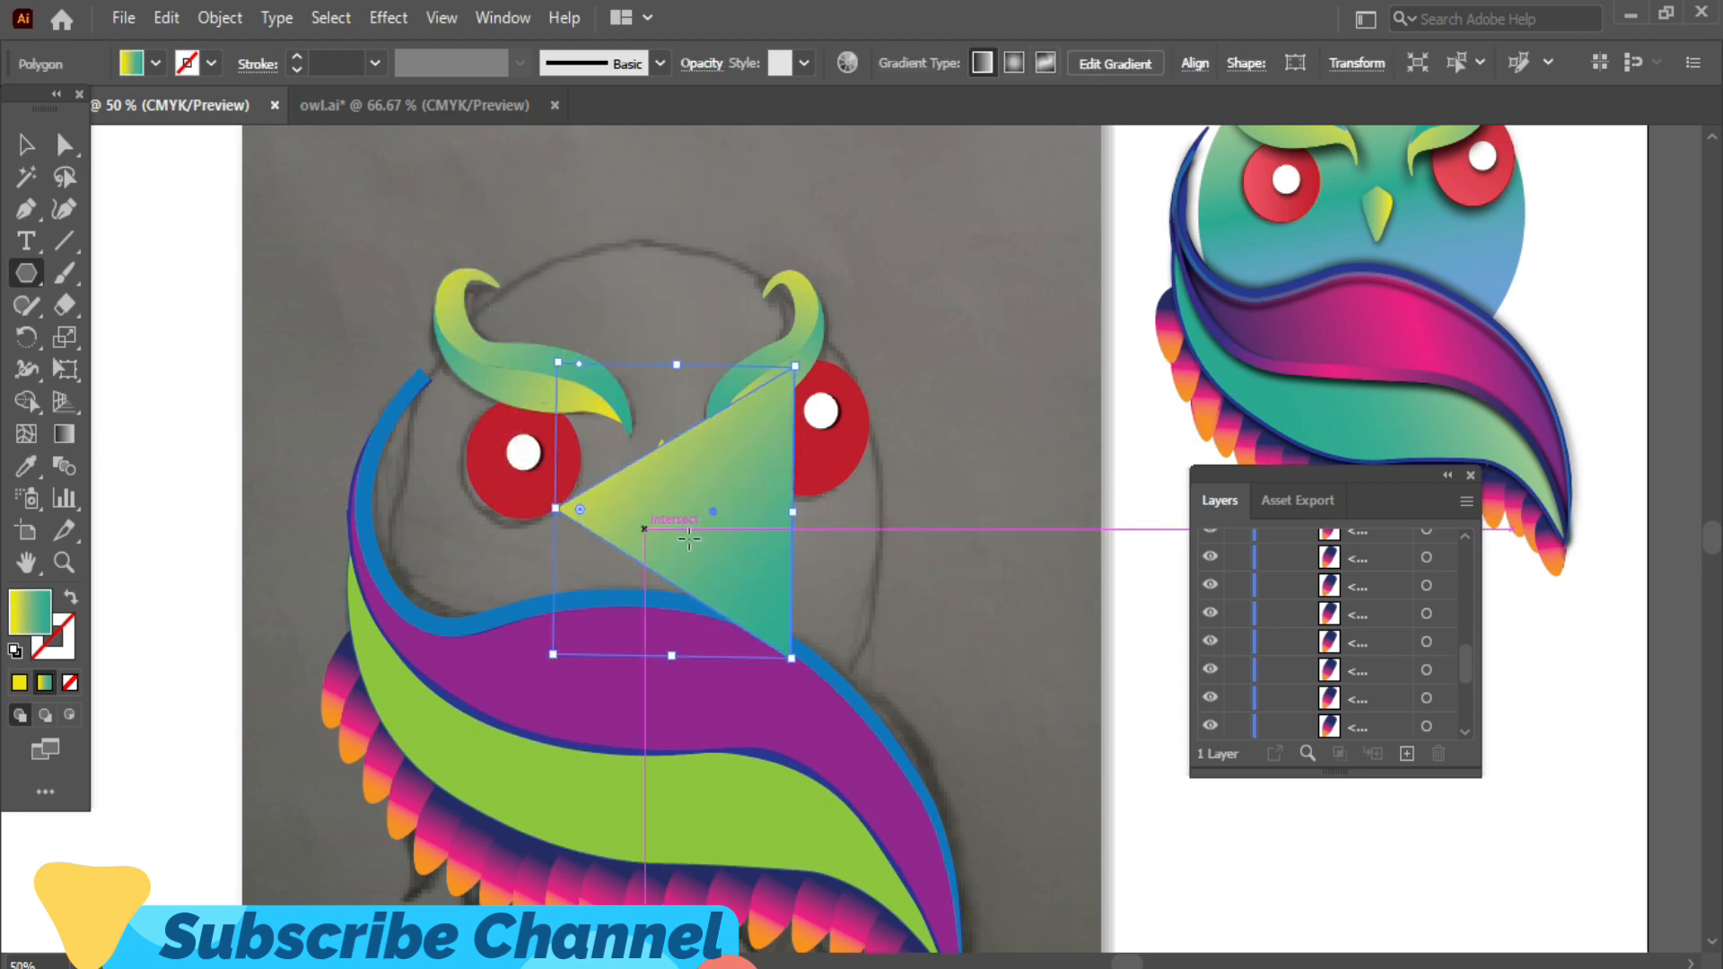
key(ctrl+z)
click(34, 135)
drag(707, 514, 566, 434)
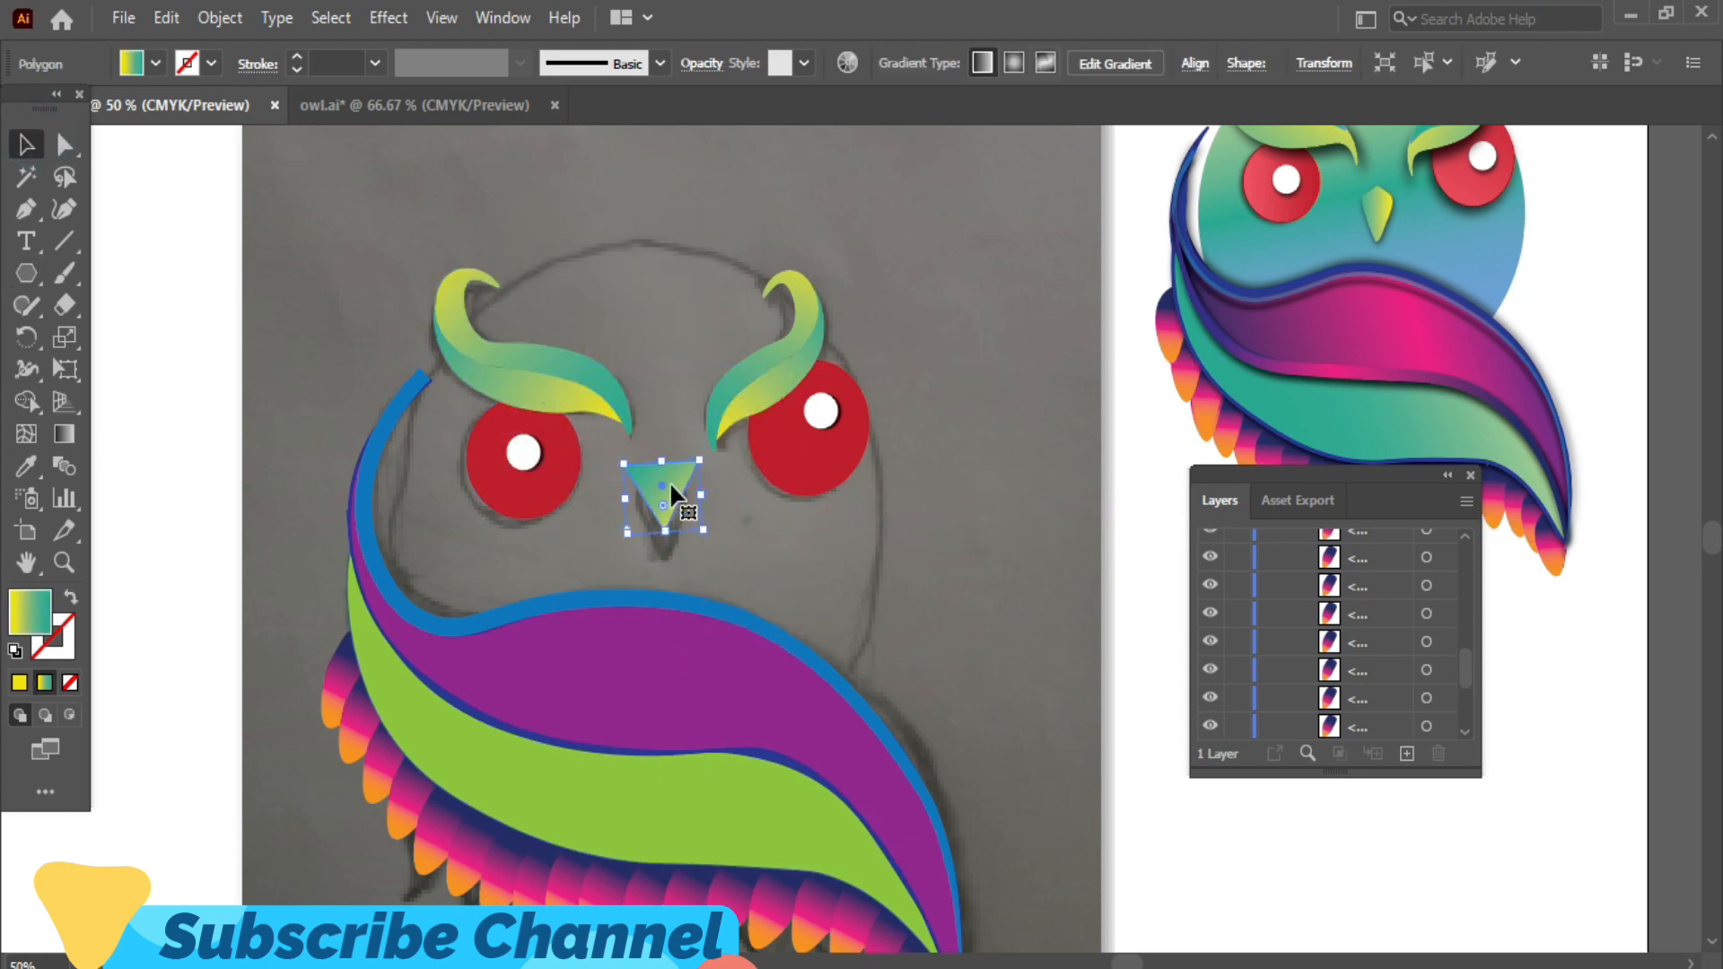
mouse_move(670, 485)
mouse_down()
mouse_move(663, 501)
mouse_move(702, 476)
mouse_move(673, 511)
mouse_move(681, 428)
mouse_move(669, 454)
mouse_up()
- Reshape the beak triangle to about 54 by 74 px with slightly rounded corners
key(a)
click(811, 561)
drag(661, 542, 664, 550)
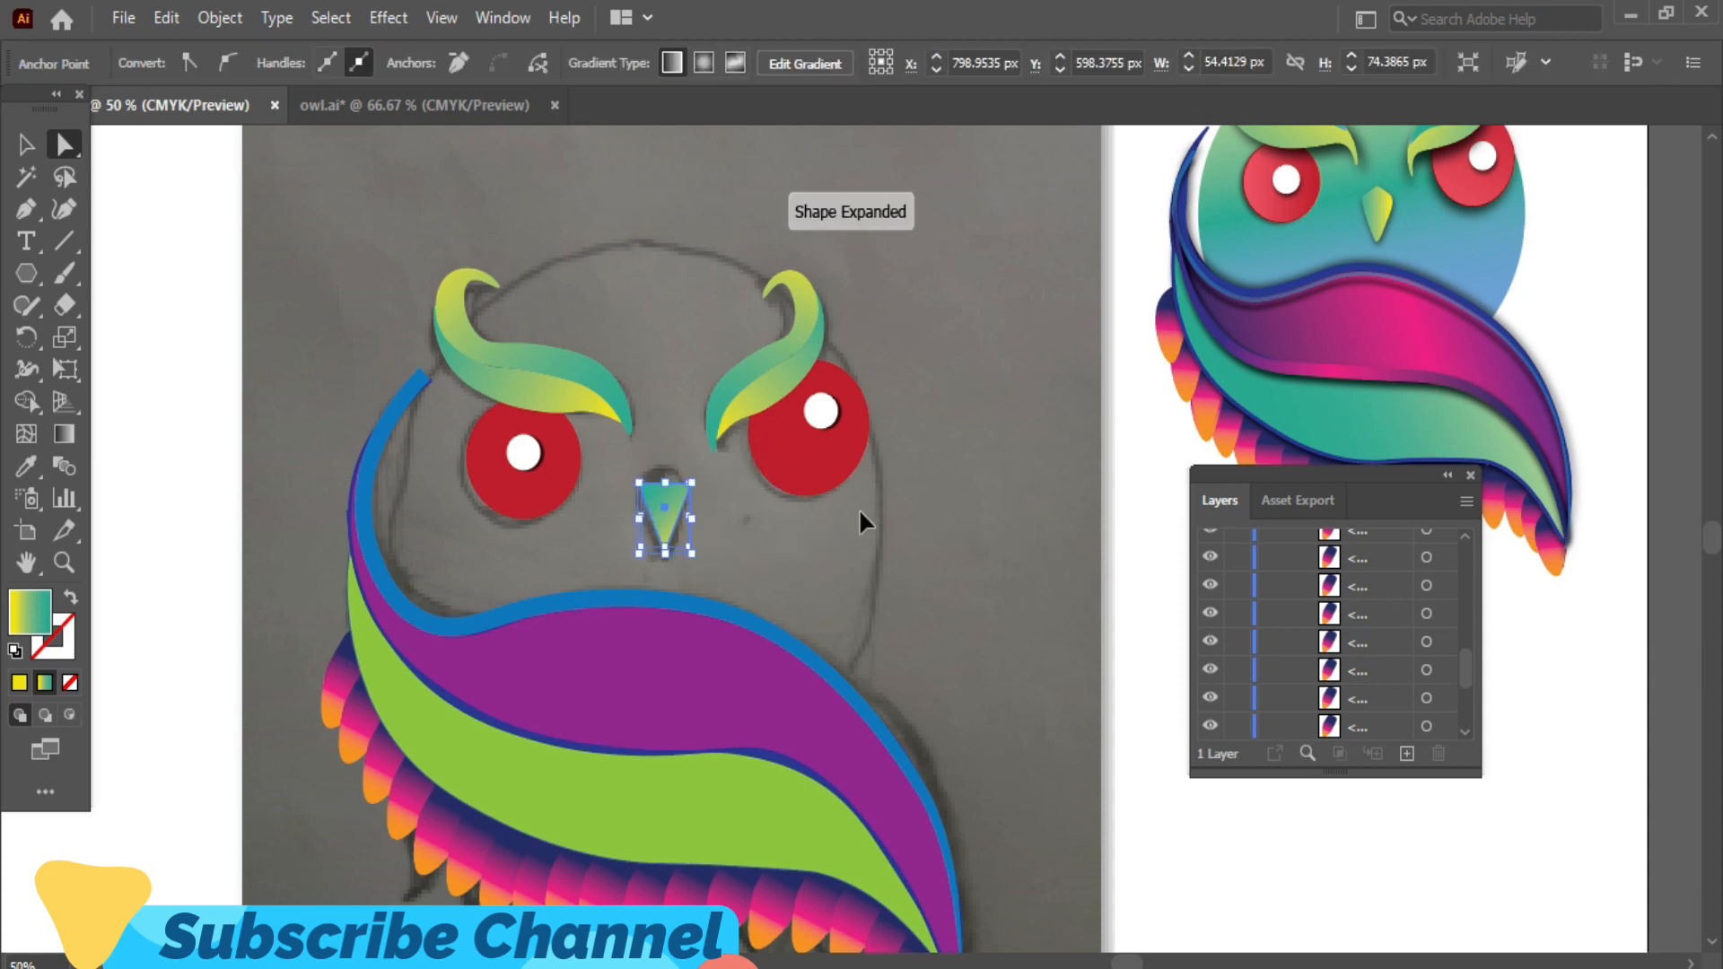
click(813, 616)
- Add an anchor point in the middle of the beak's upper edge and raise it into a peak
drag(29, 211, 126, 257)
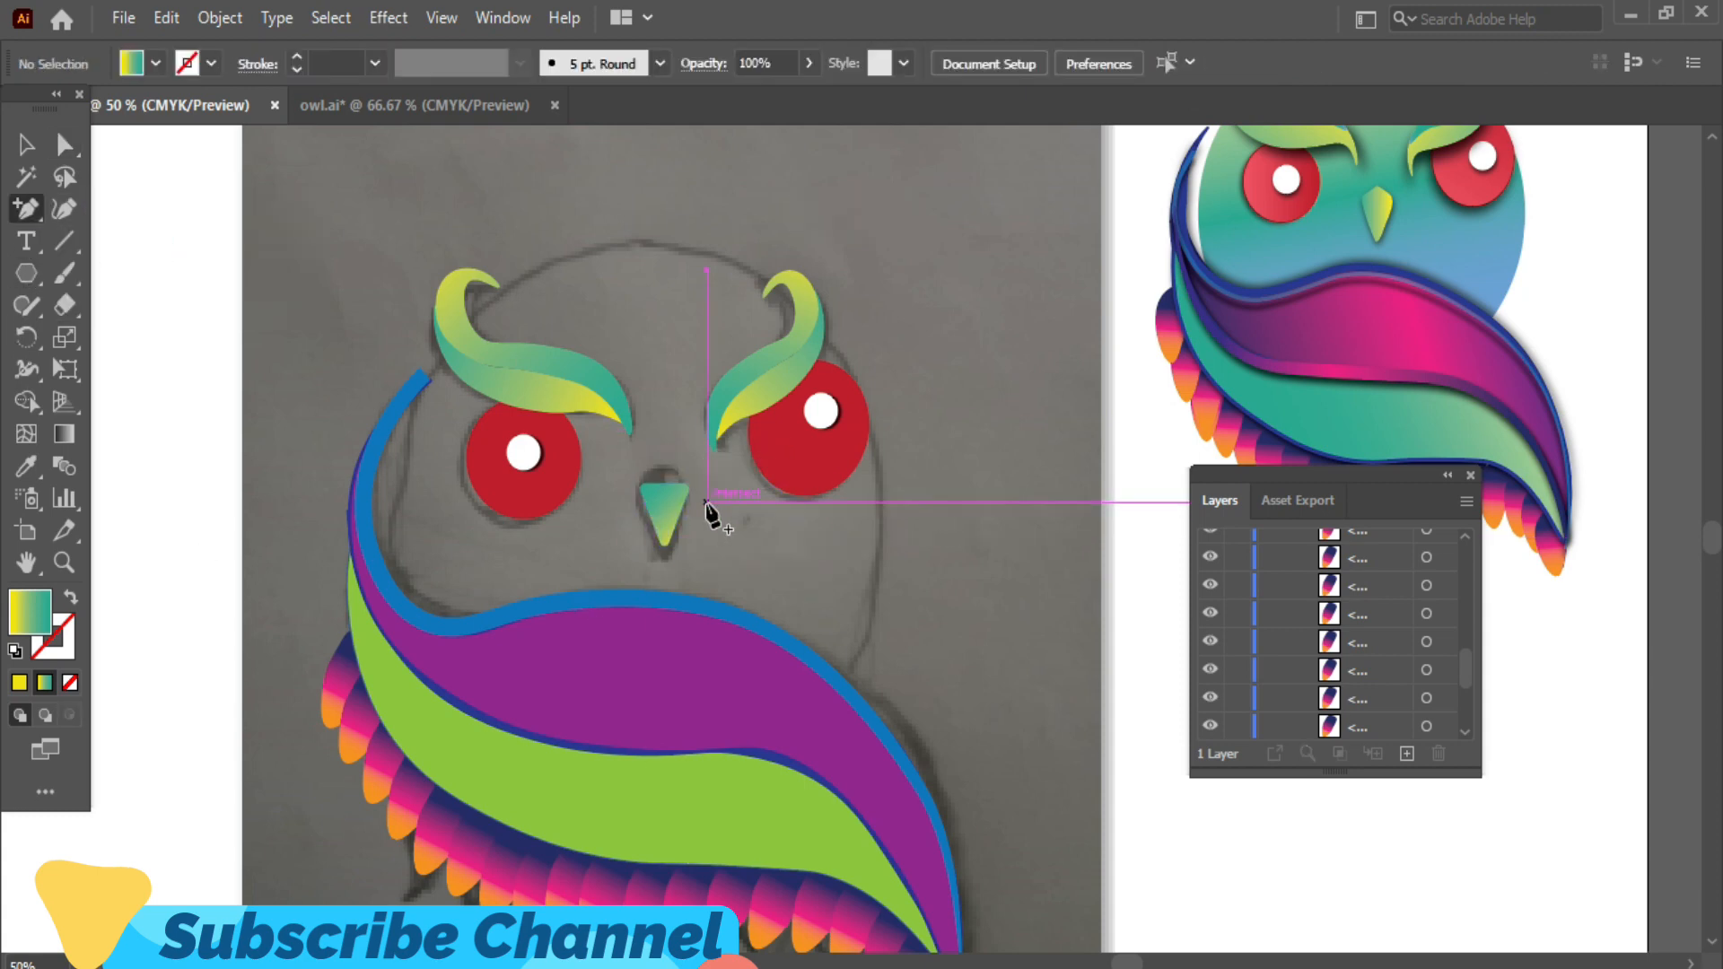
scroll(668, 493, up, 1)
click(660, 480)
click(1029, 536)
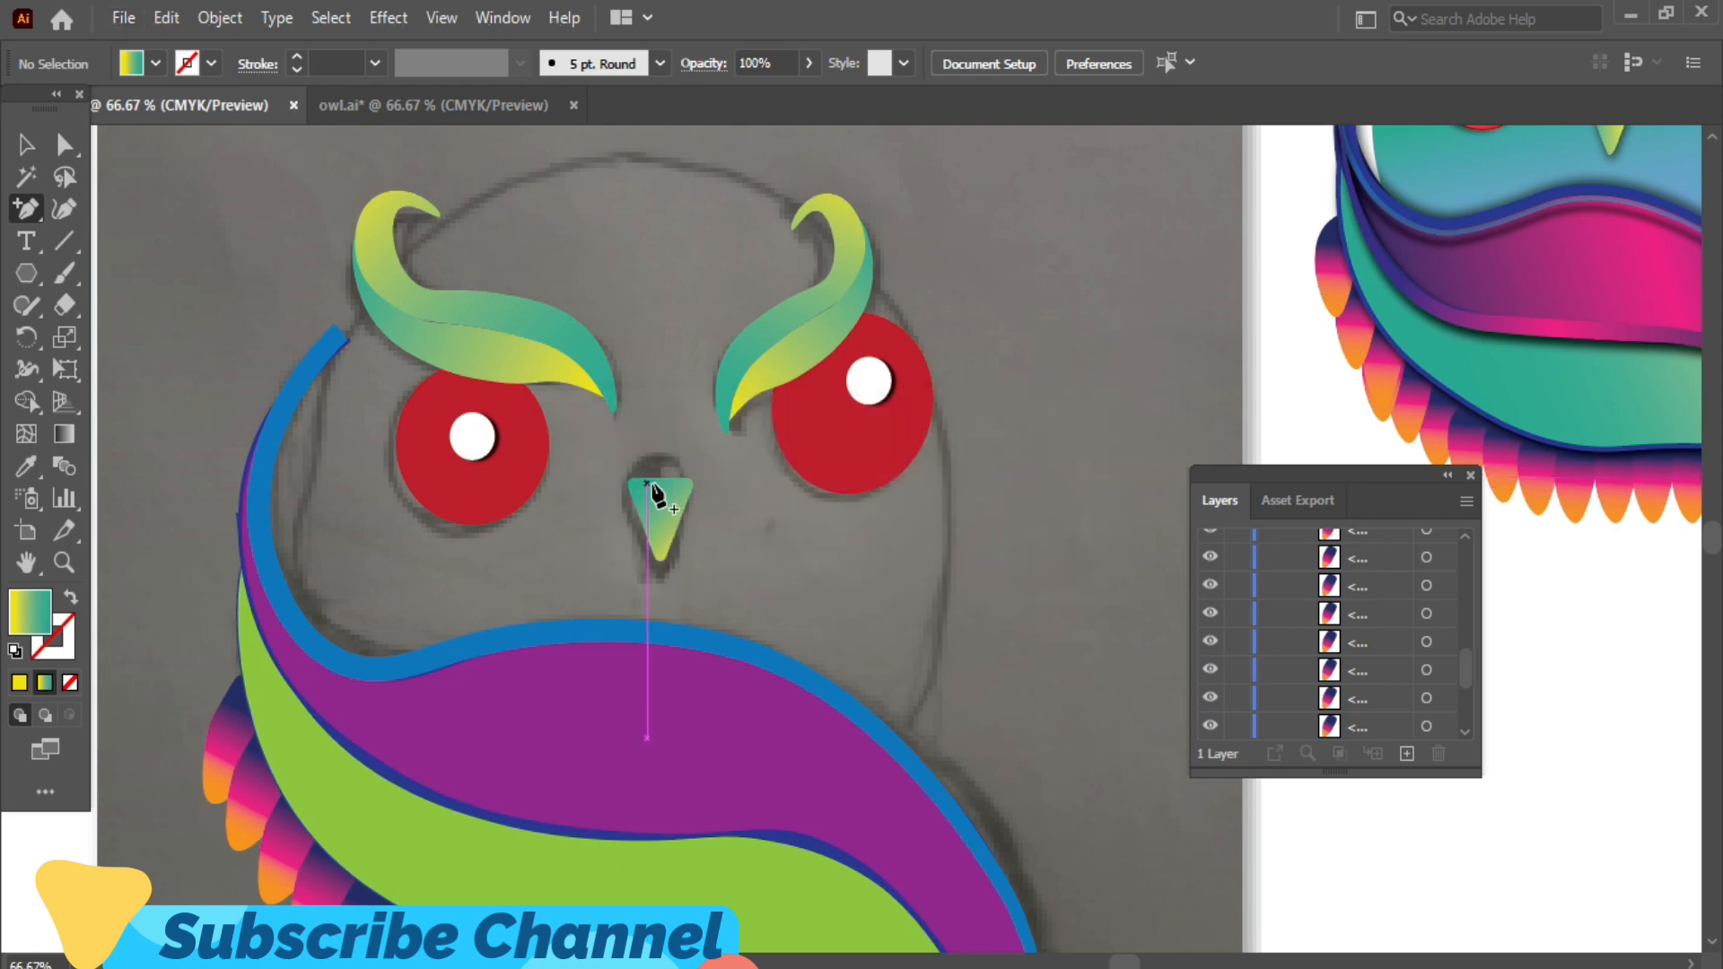
click(661, 478)
key(a)
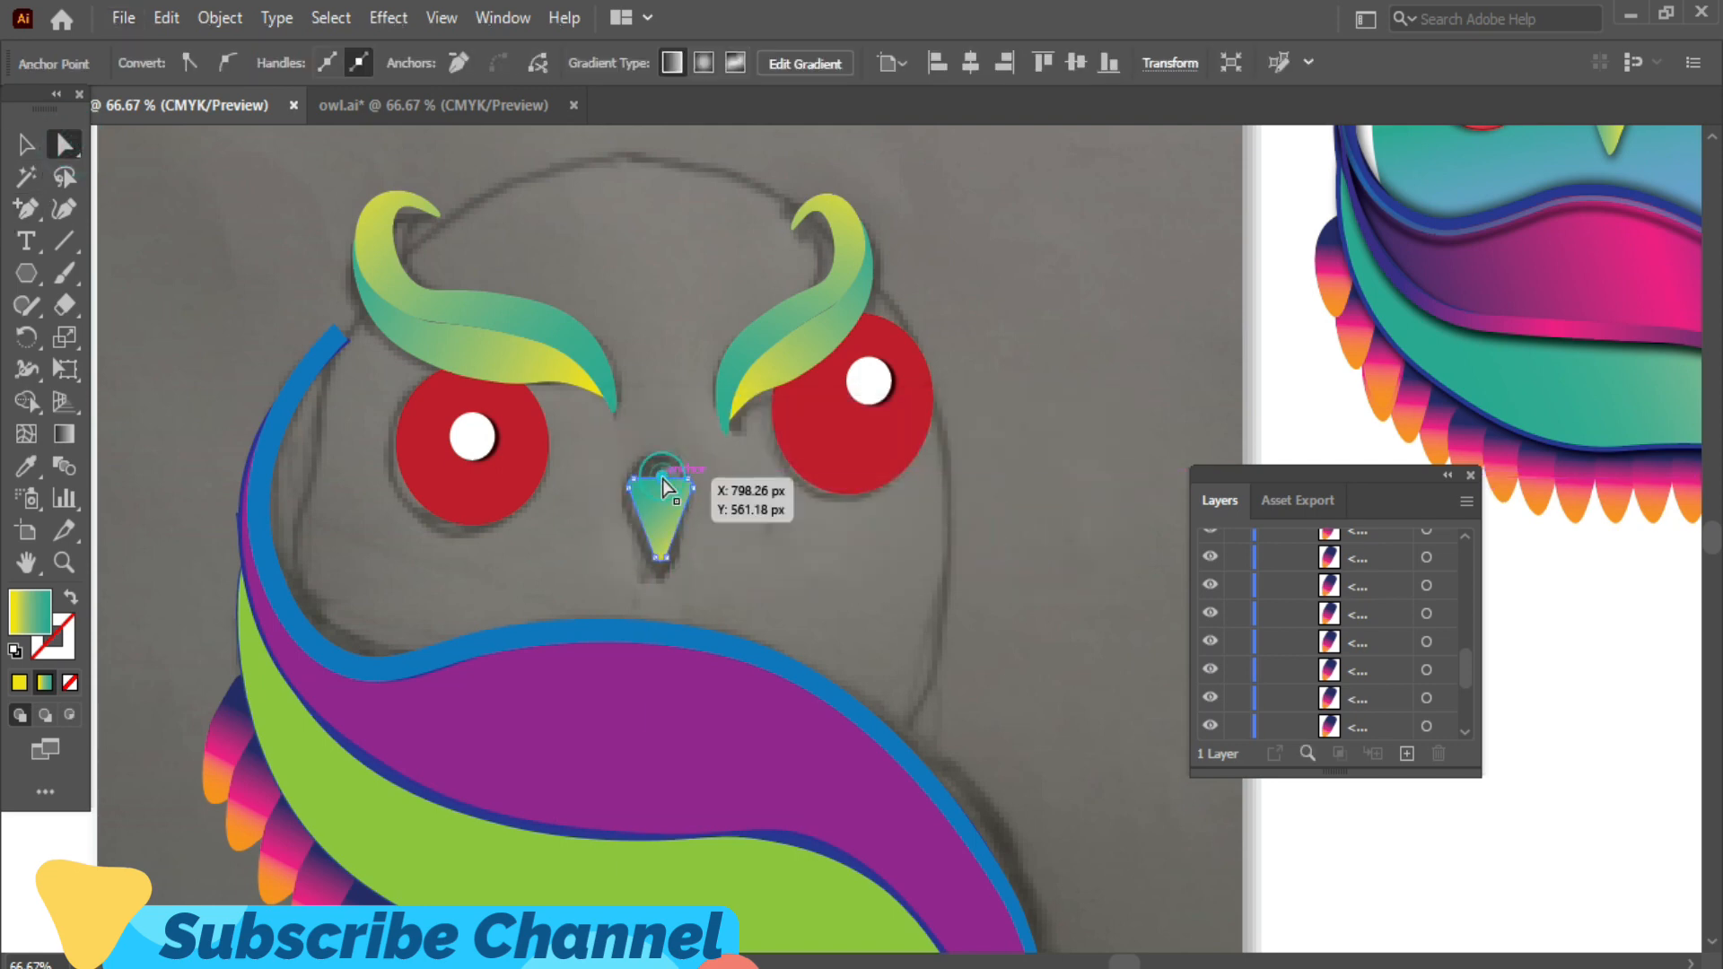
key(shift+Up)
key(shift+Up)
key(shift+Up)
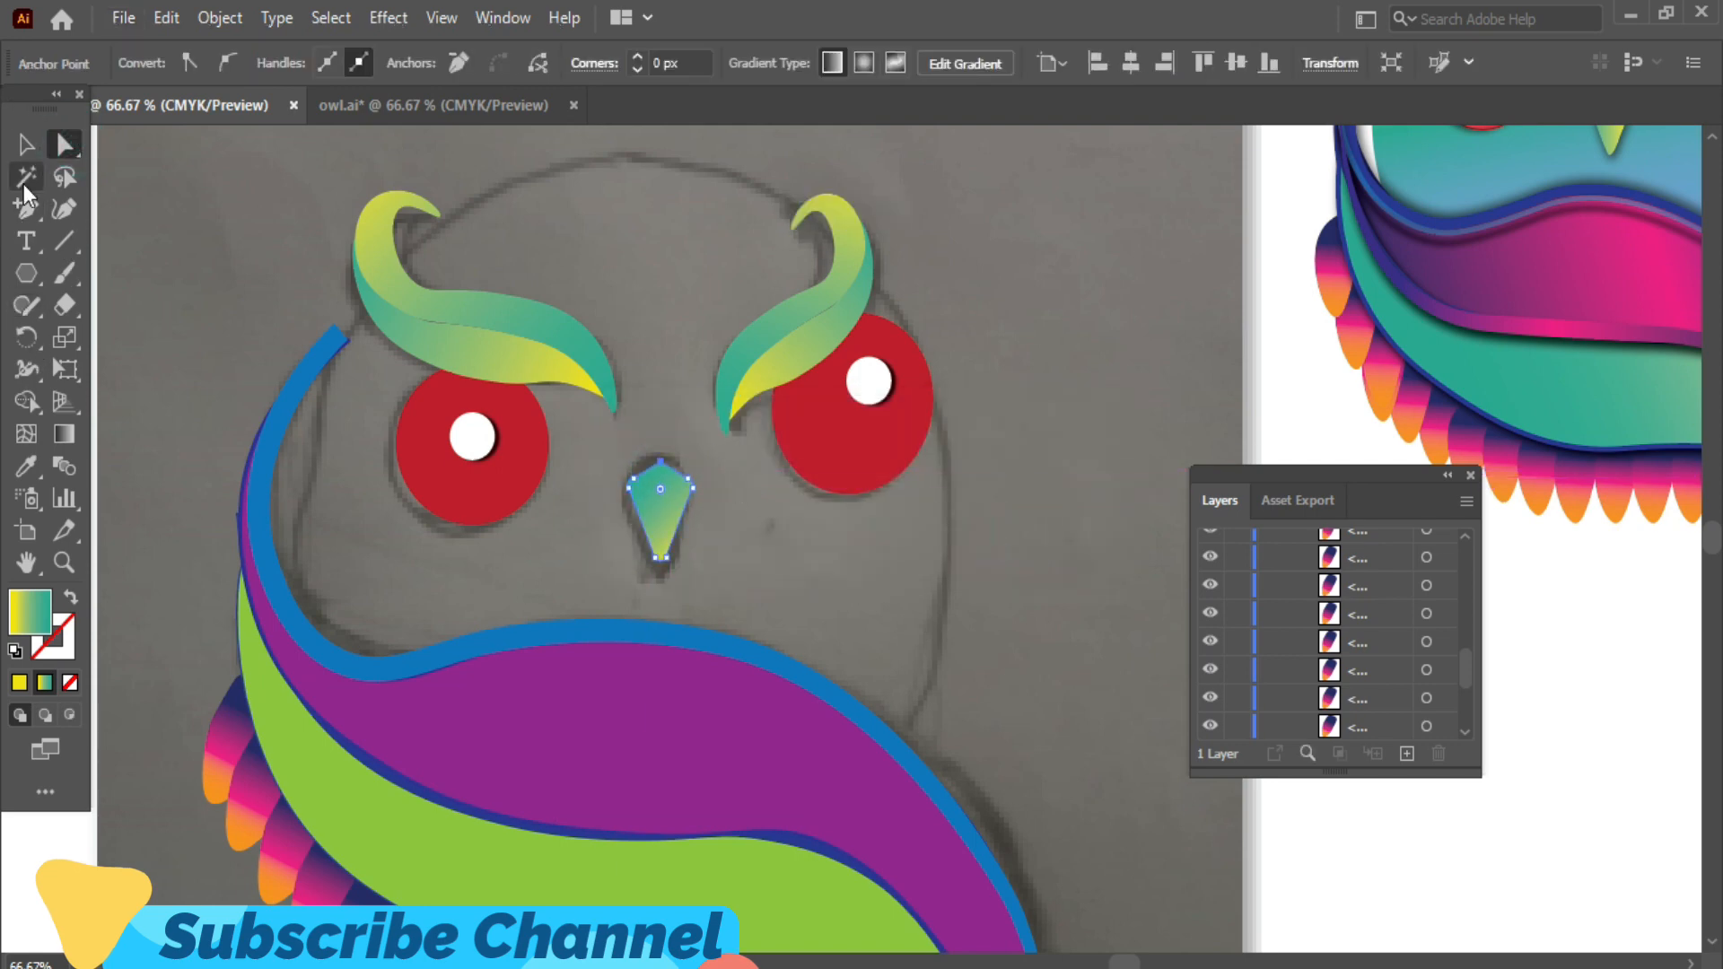
- Round off the beak's outline with the Smooth tool
click(28, 142)
drag(27, 303, 147, 374)
drag(682, 550, 664, 451)
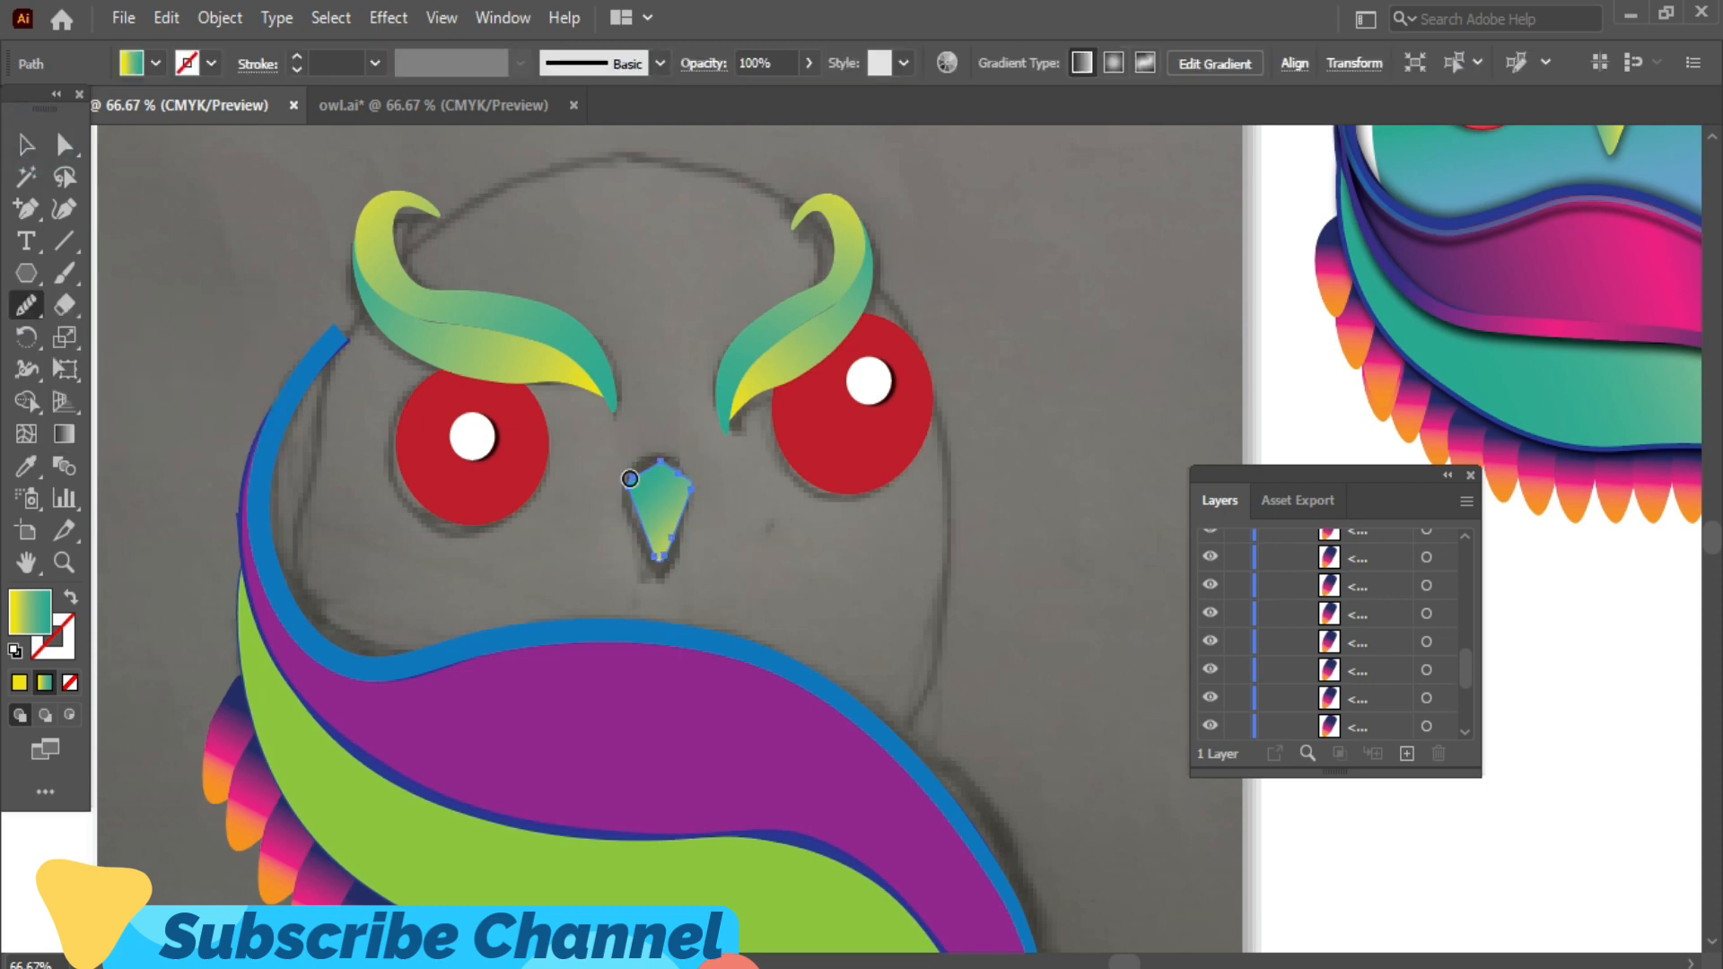
click(27, 144)
click(678, 544)
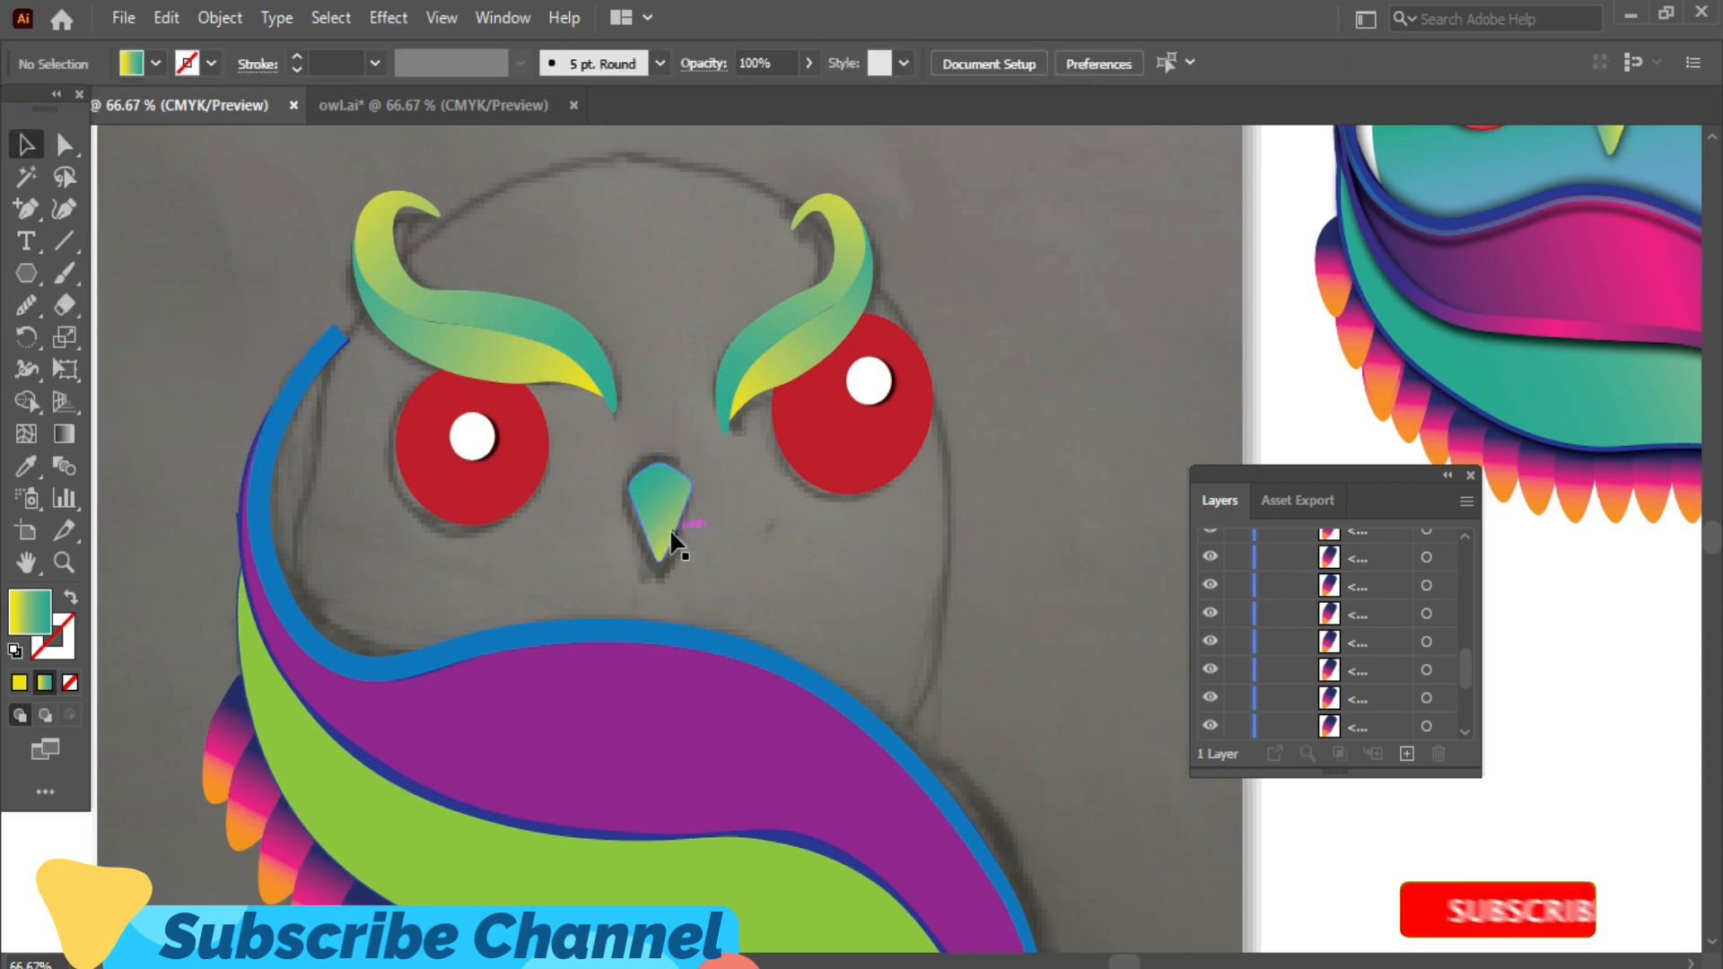
- Nudge the beak slightly left and down over the sketched beak
click(666, 529)
key(Left)
key(Down)
right_click(671, 520)
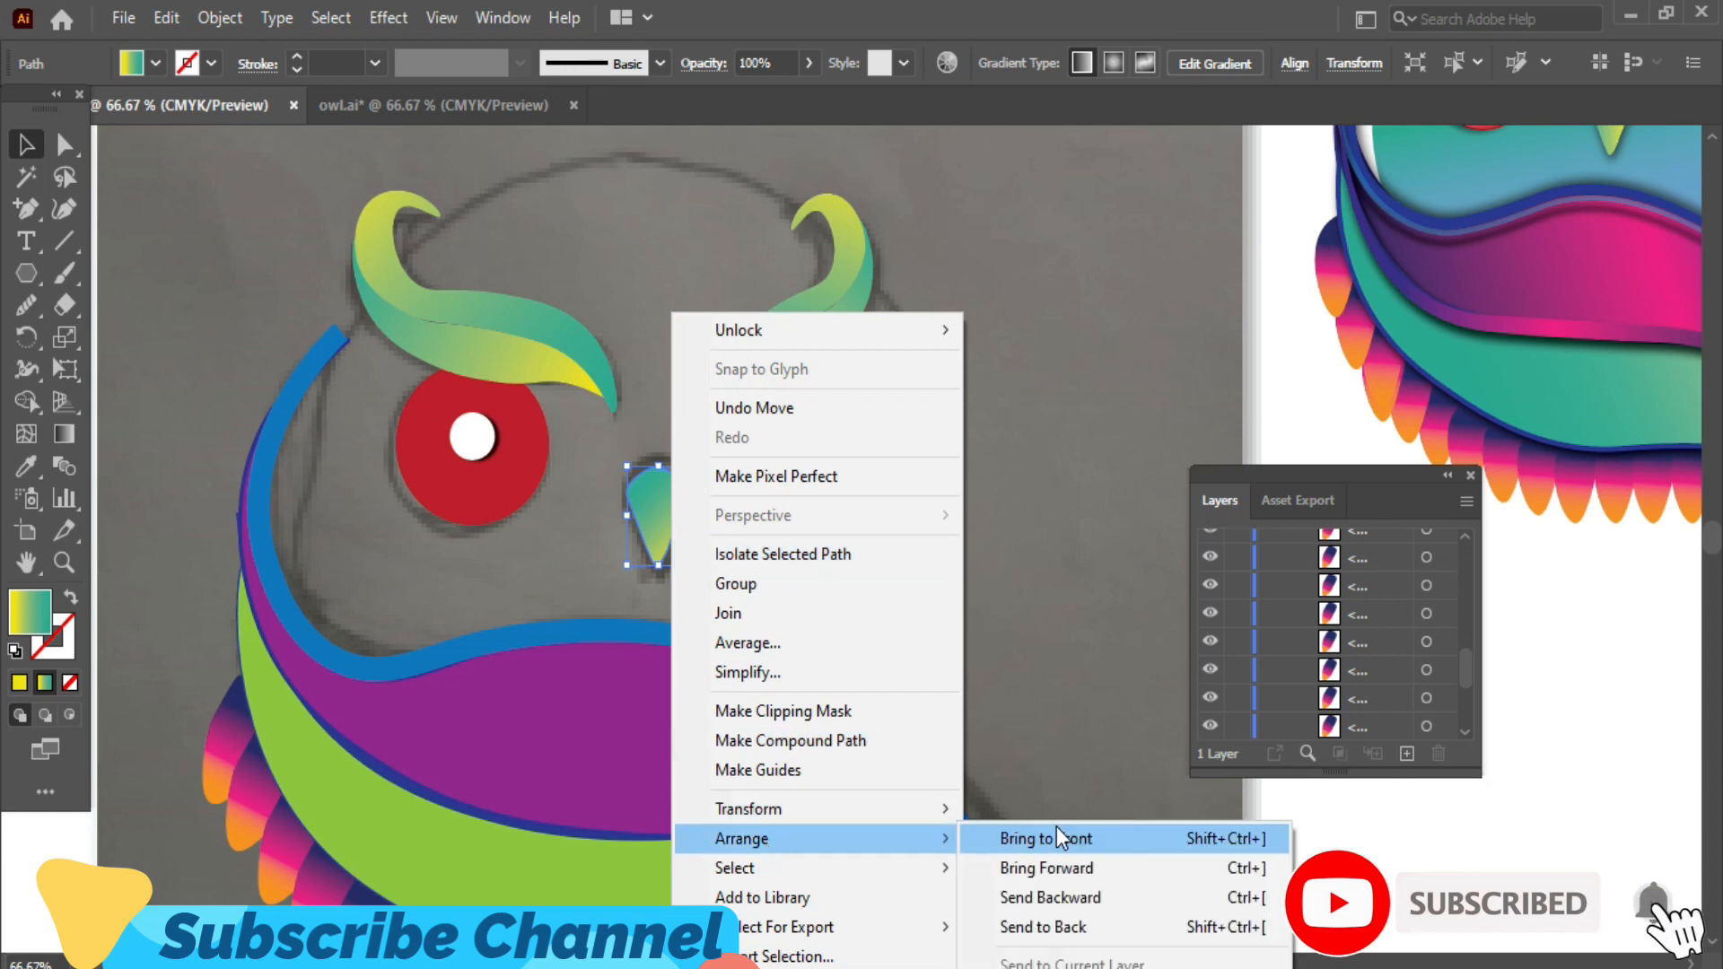
- Redirect the beak's linear gradient to run almost horizontally across it, with green at its left side and yellow at its right
click(64, 434)
drag(673, 423, 634, 607)
drag(579, 502, 741, 542)
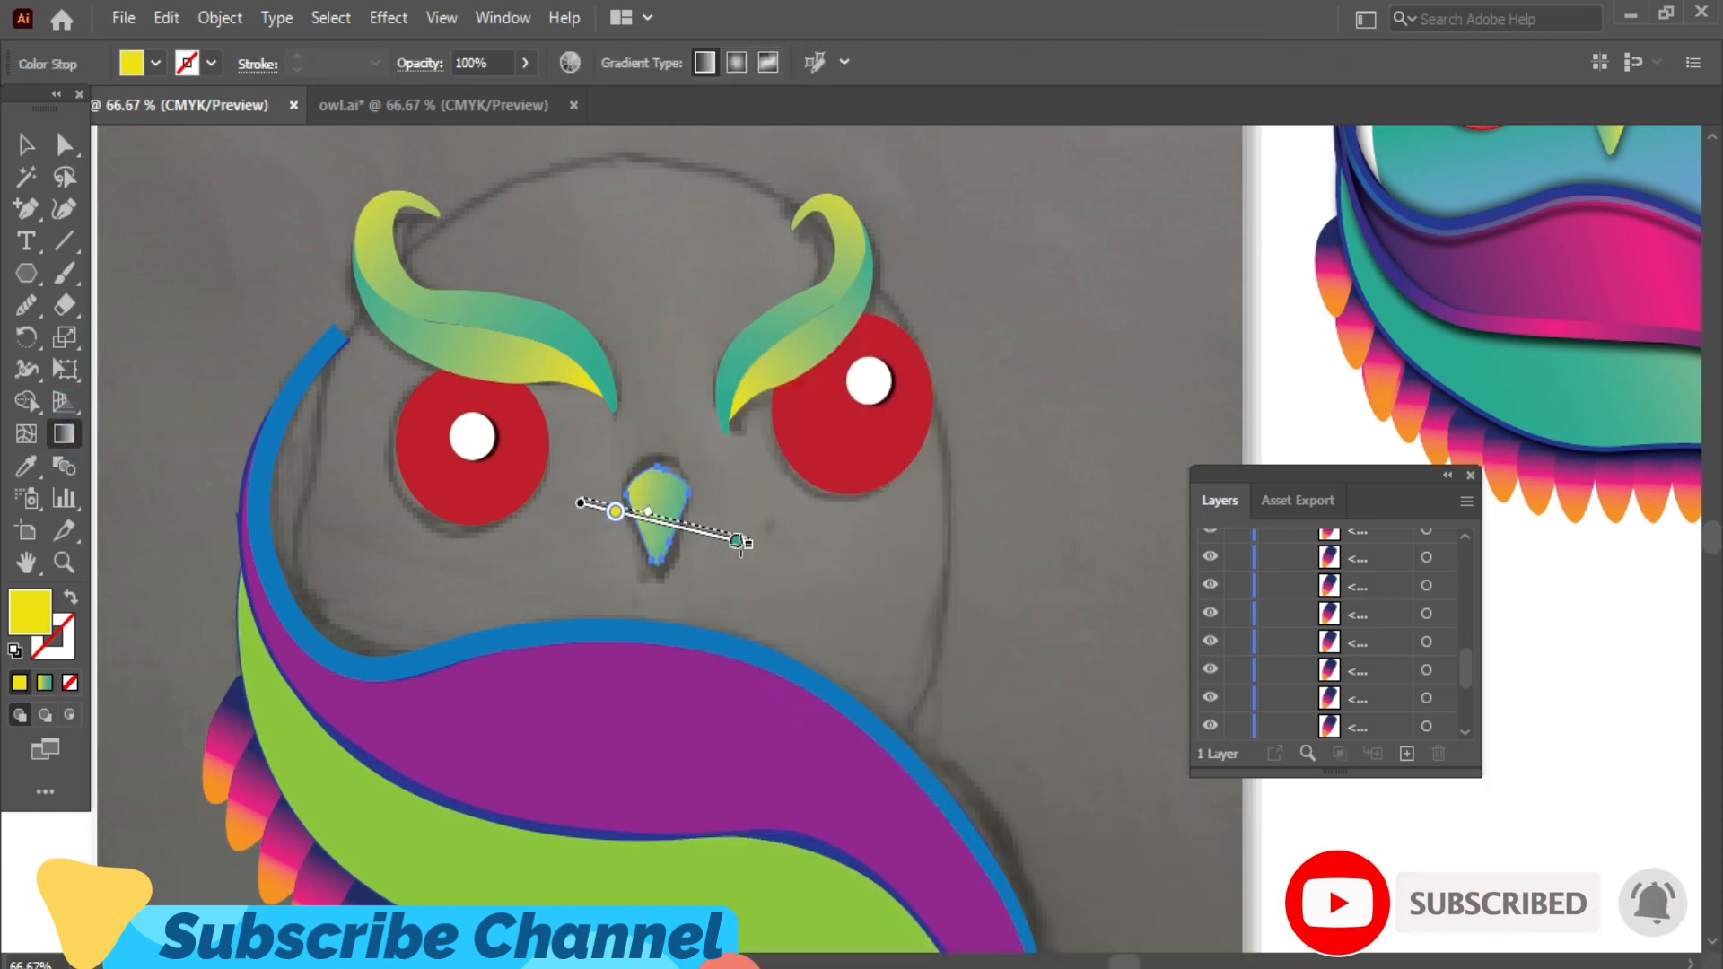
mouse_move(860, 508)
mouse_down()
mouse_move(441, 525)
mouse_move(493, 523)
mouse_up()
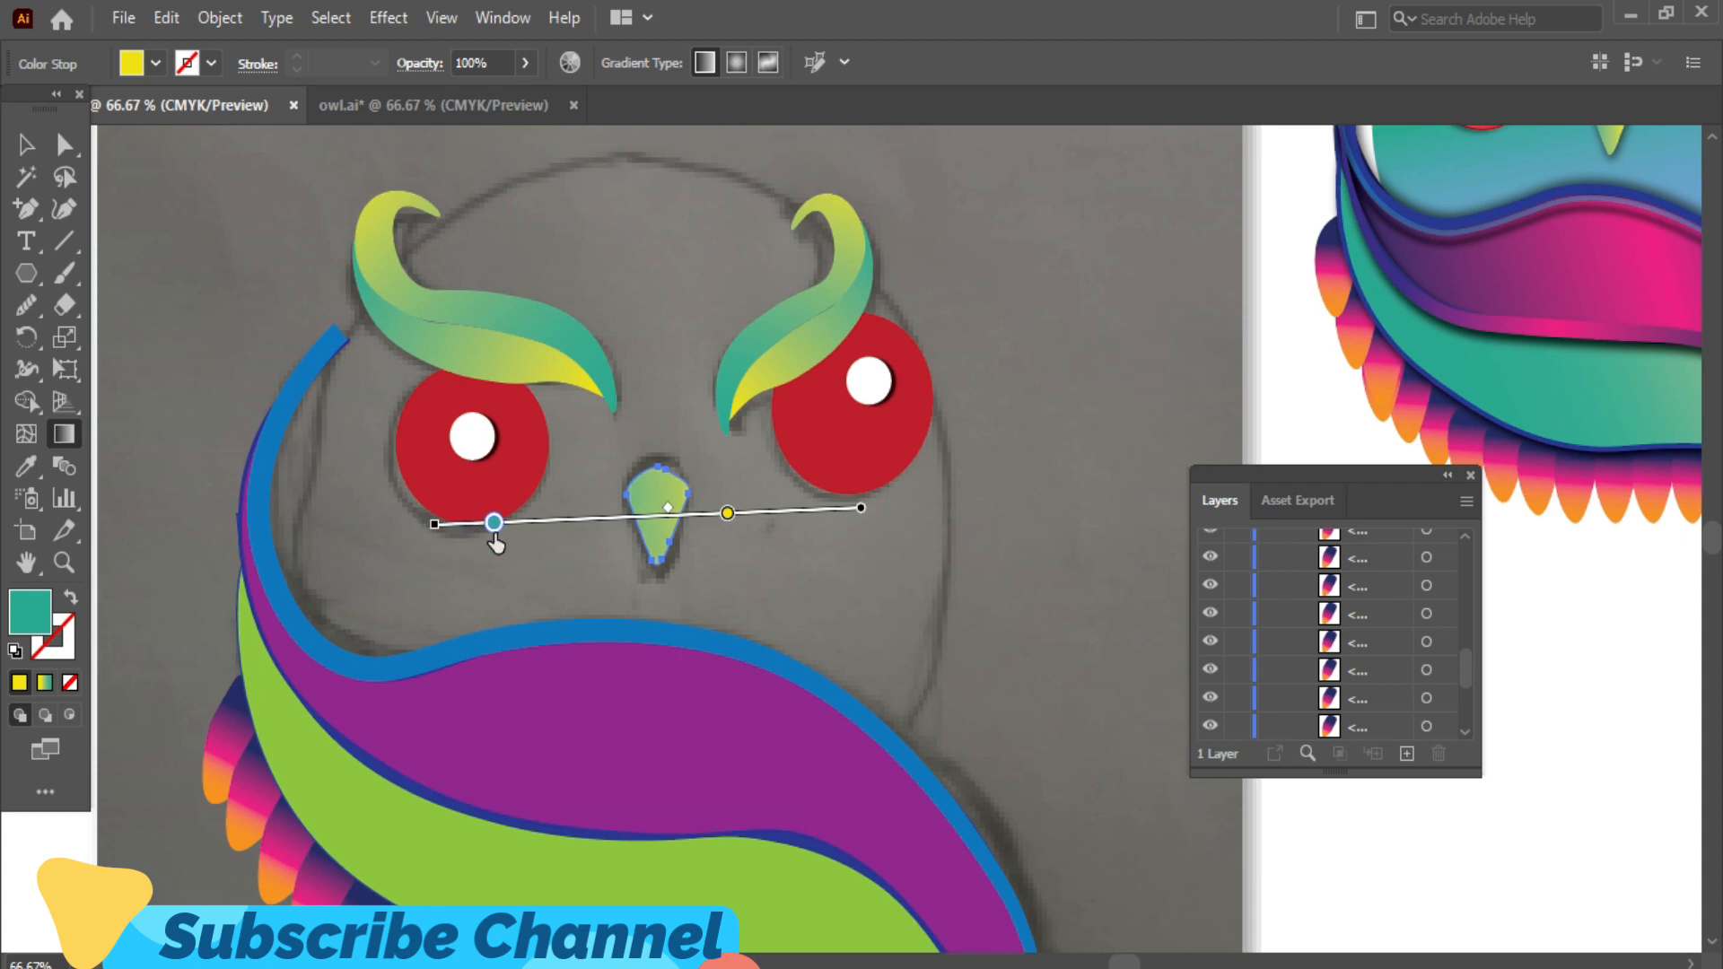
click(725, 515)
drag(594, 456, 647, 534)
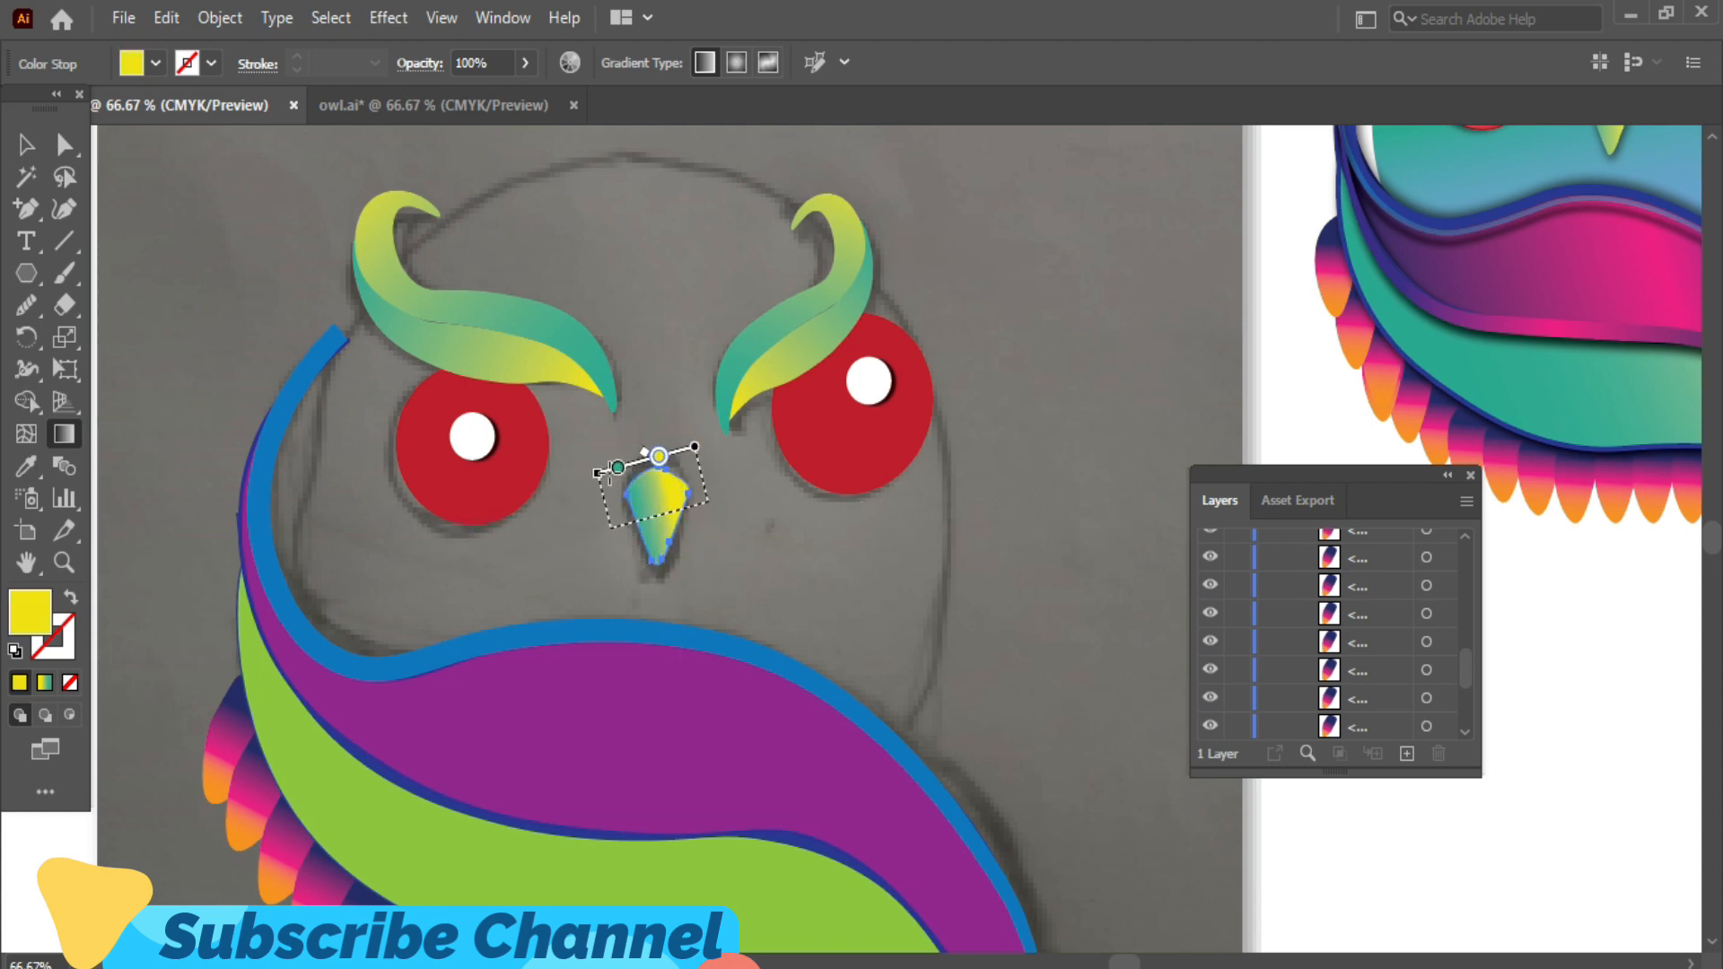
drag(746, 530, 549, 543)
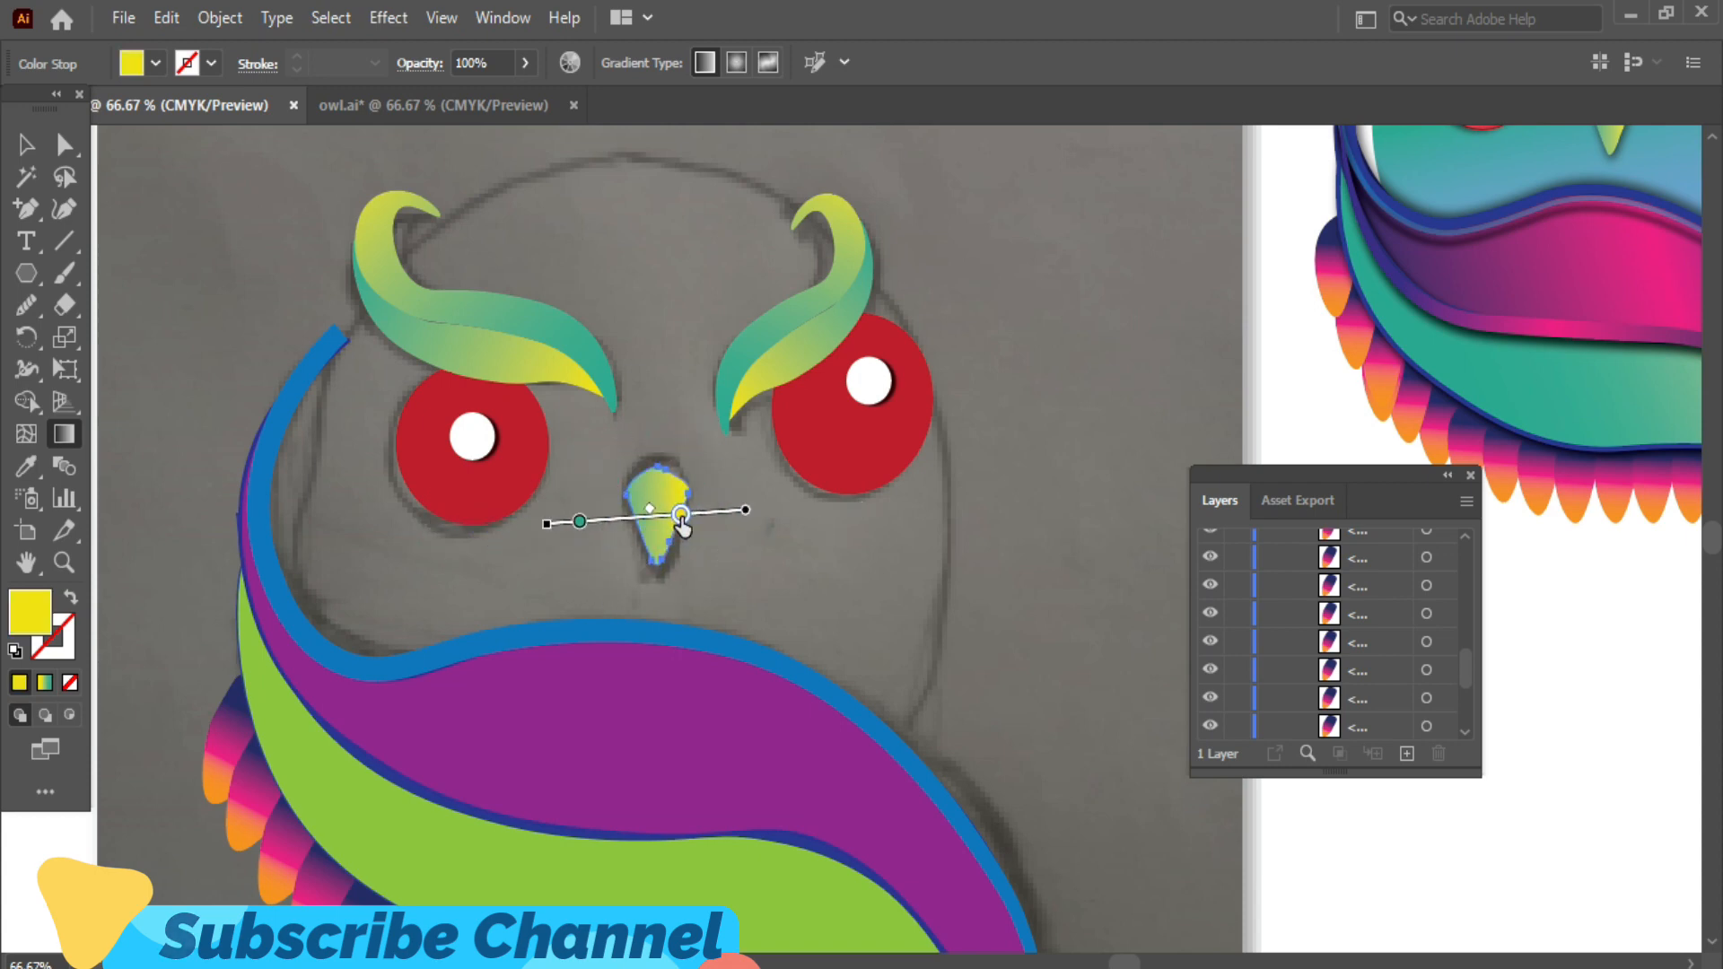
- Change the yellow color stop of the beak's gradient to #e0cd17
double_click(36, 635)
click(1096, 281)
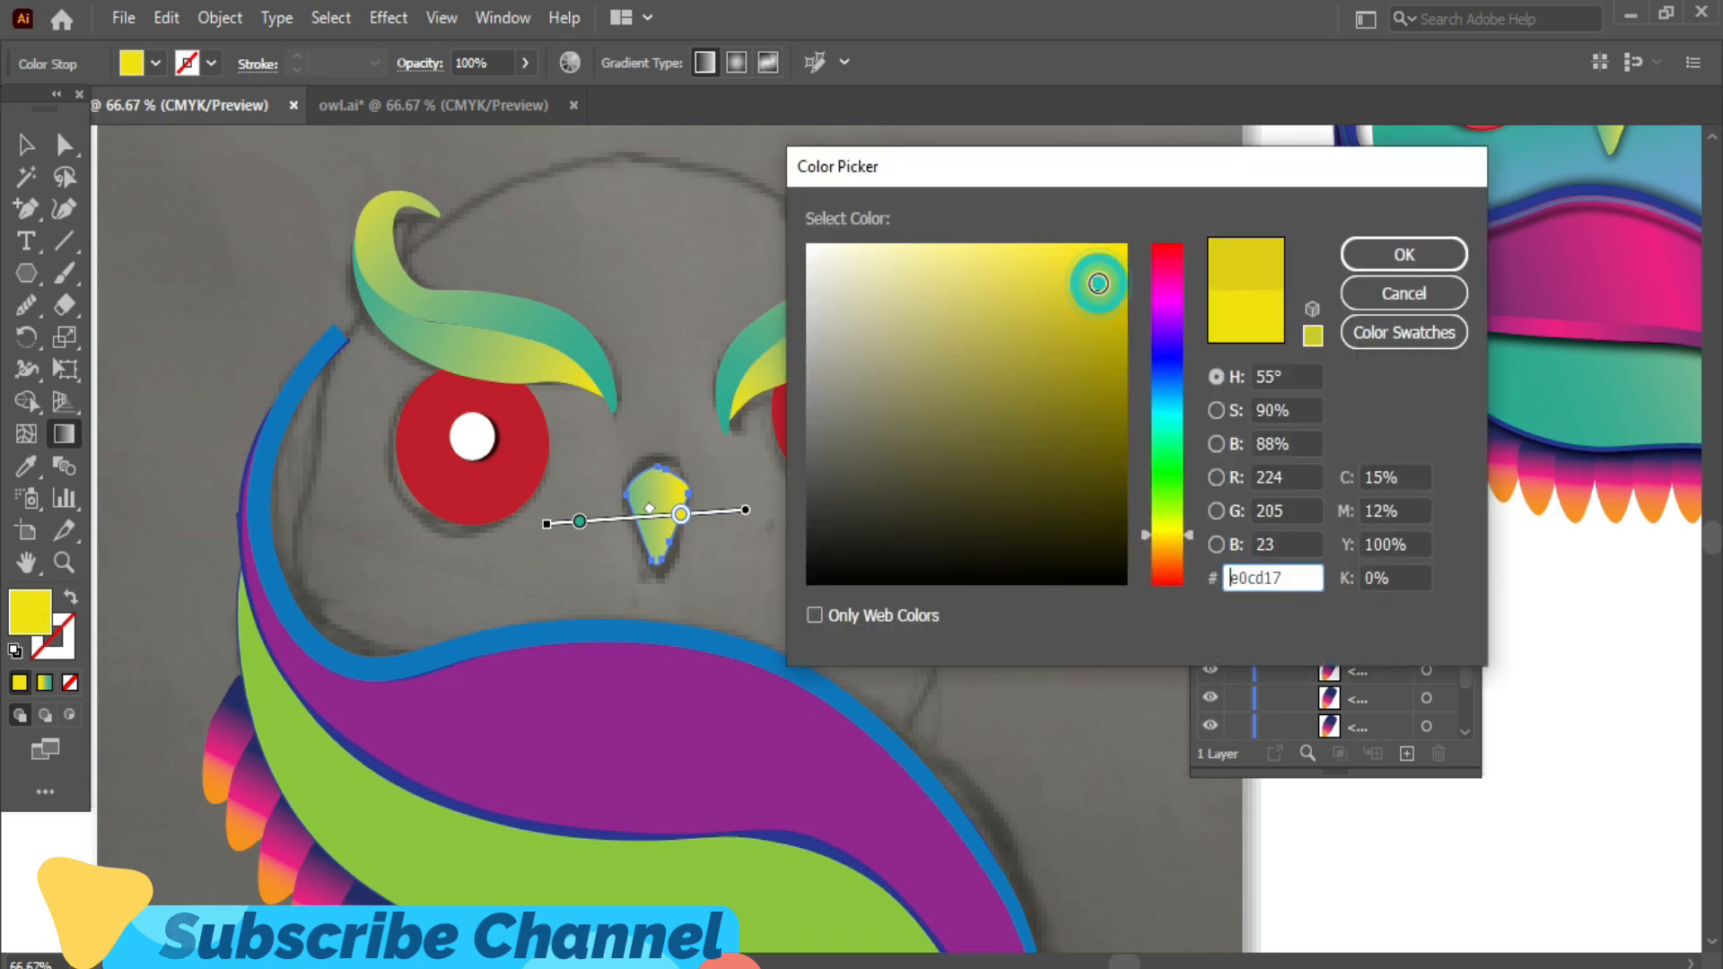
click(1404, 250)
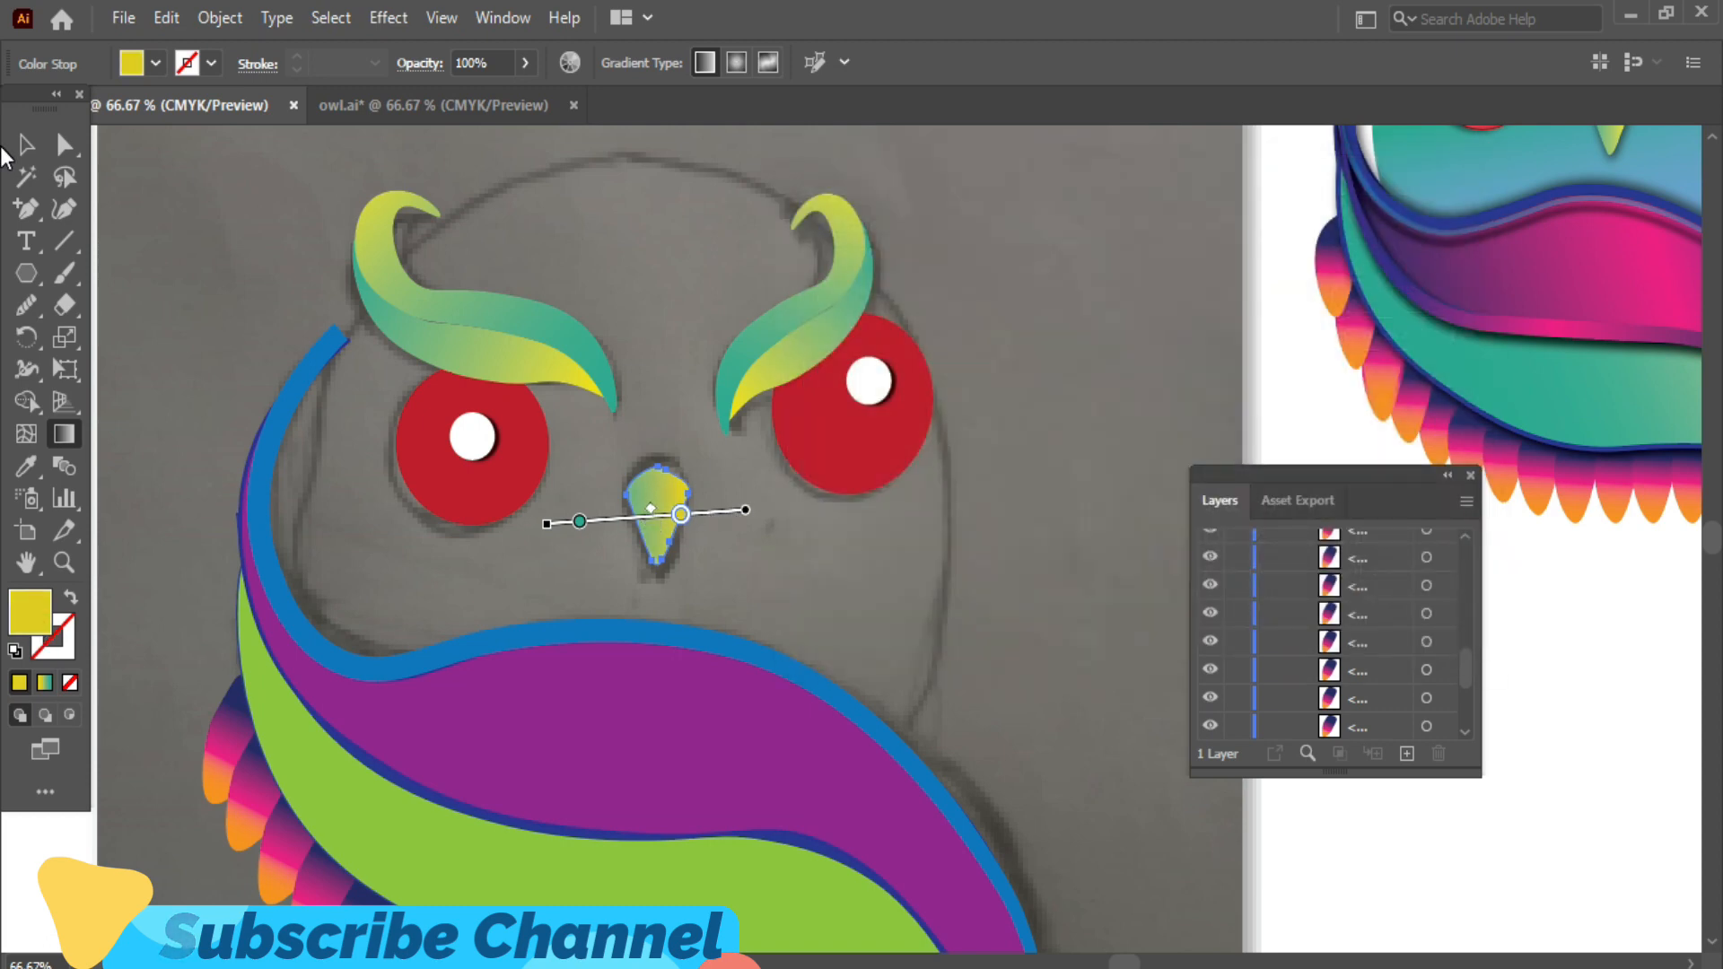
click(26, 143)
click(987, 439)
- Recolor the stroke of the wing's upper outline to the dark blue swatch
scroll(1108, 816, down, 5)
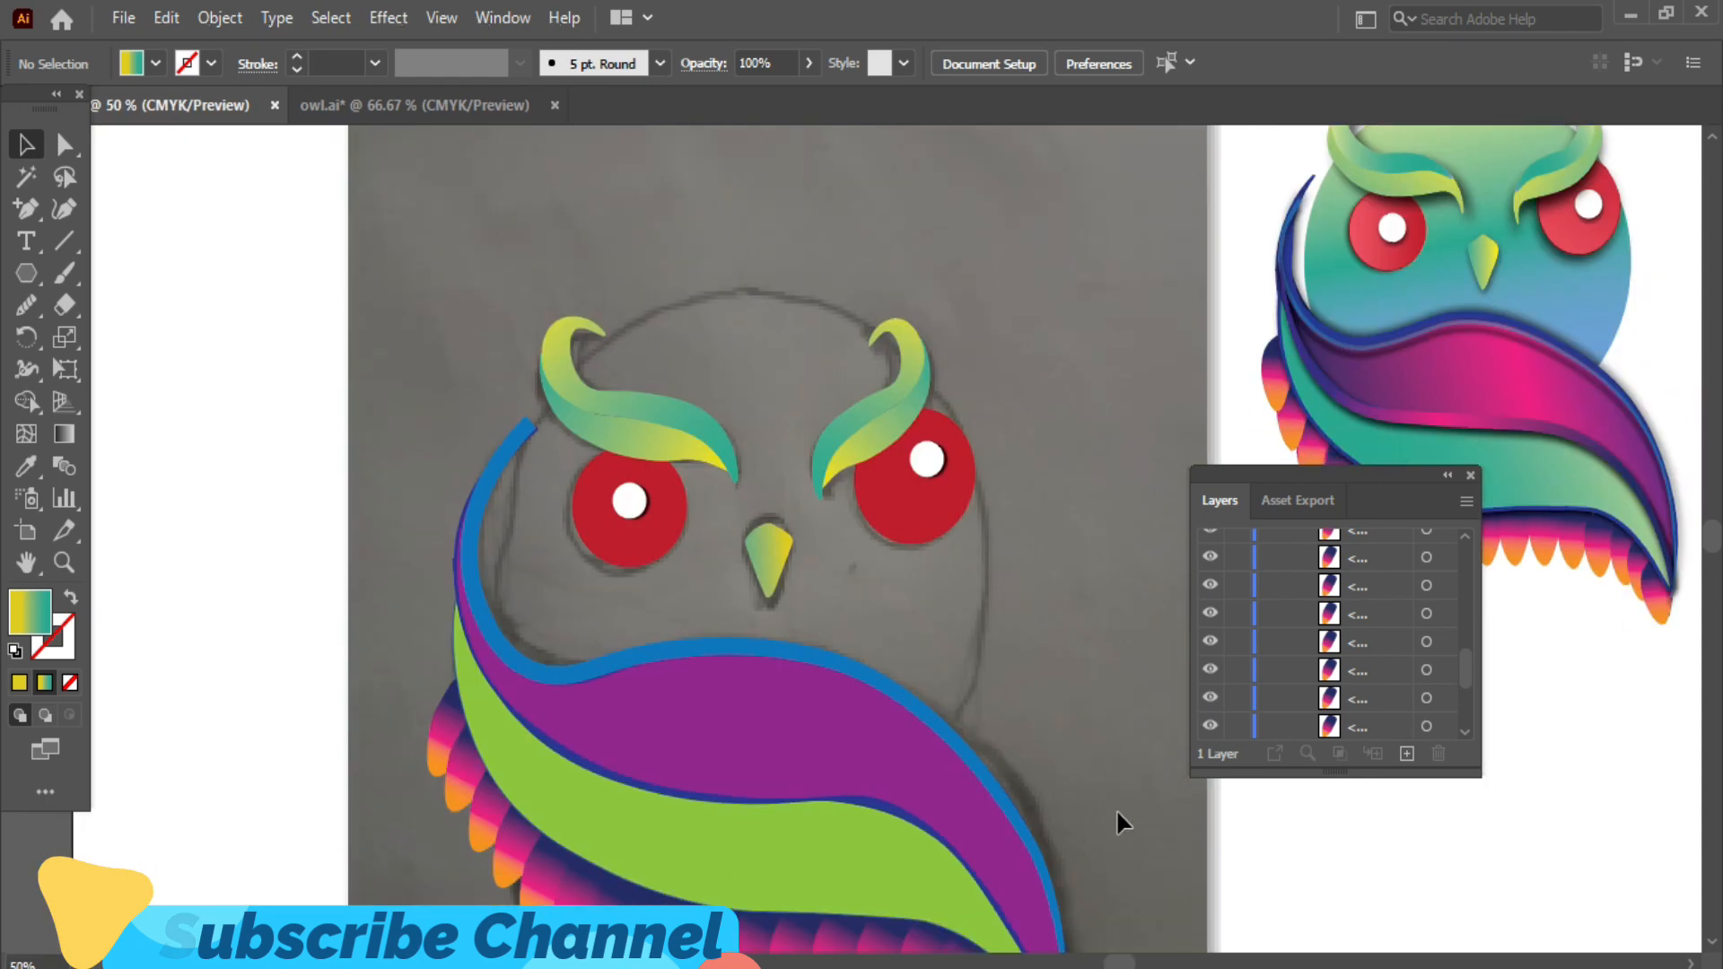
click(944, 626)
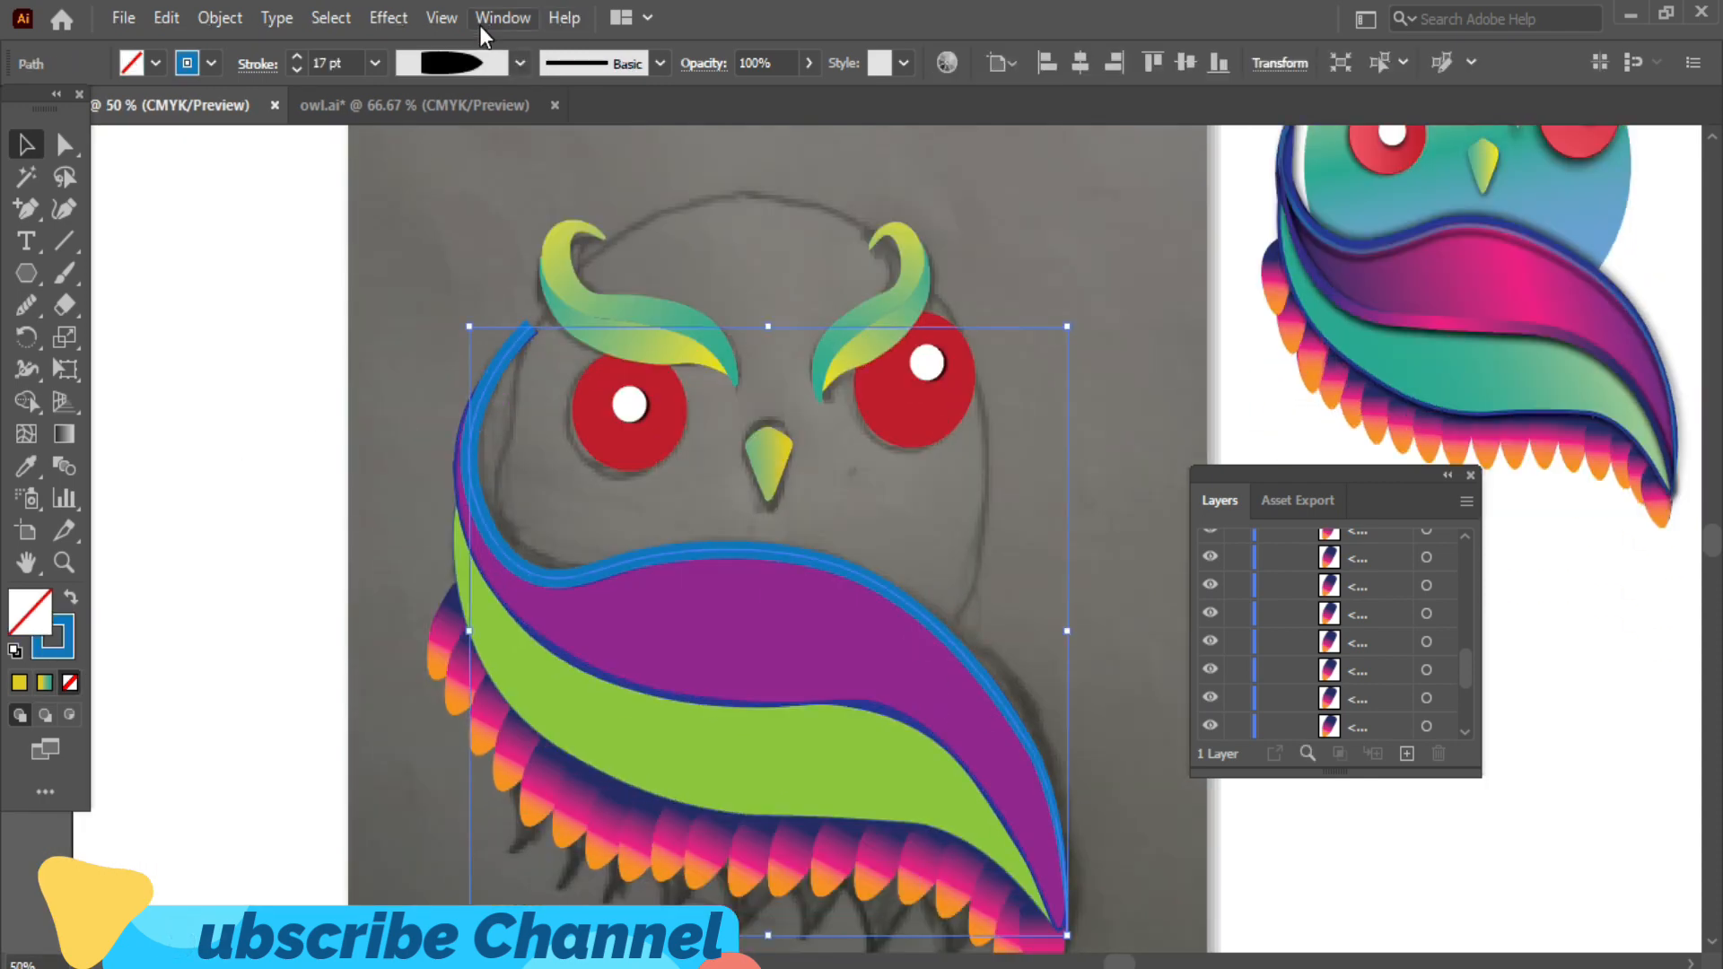
click(26, 465)
click(1472, 203)
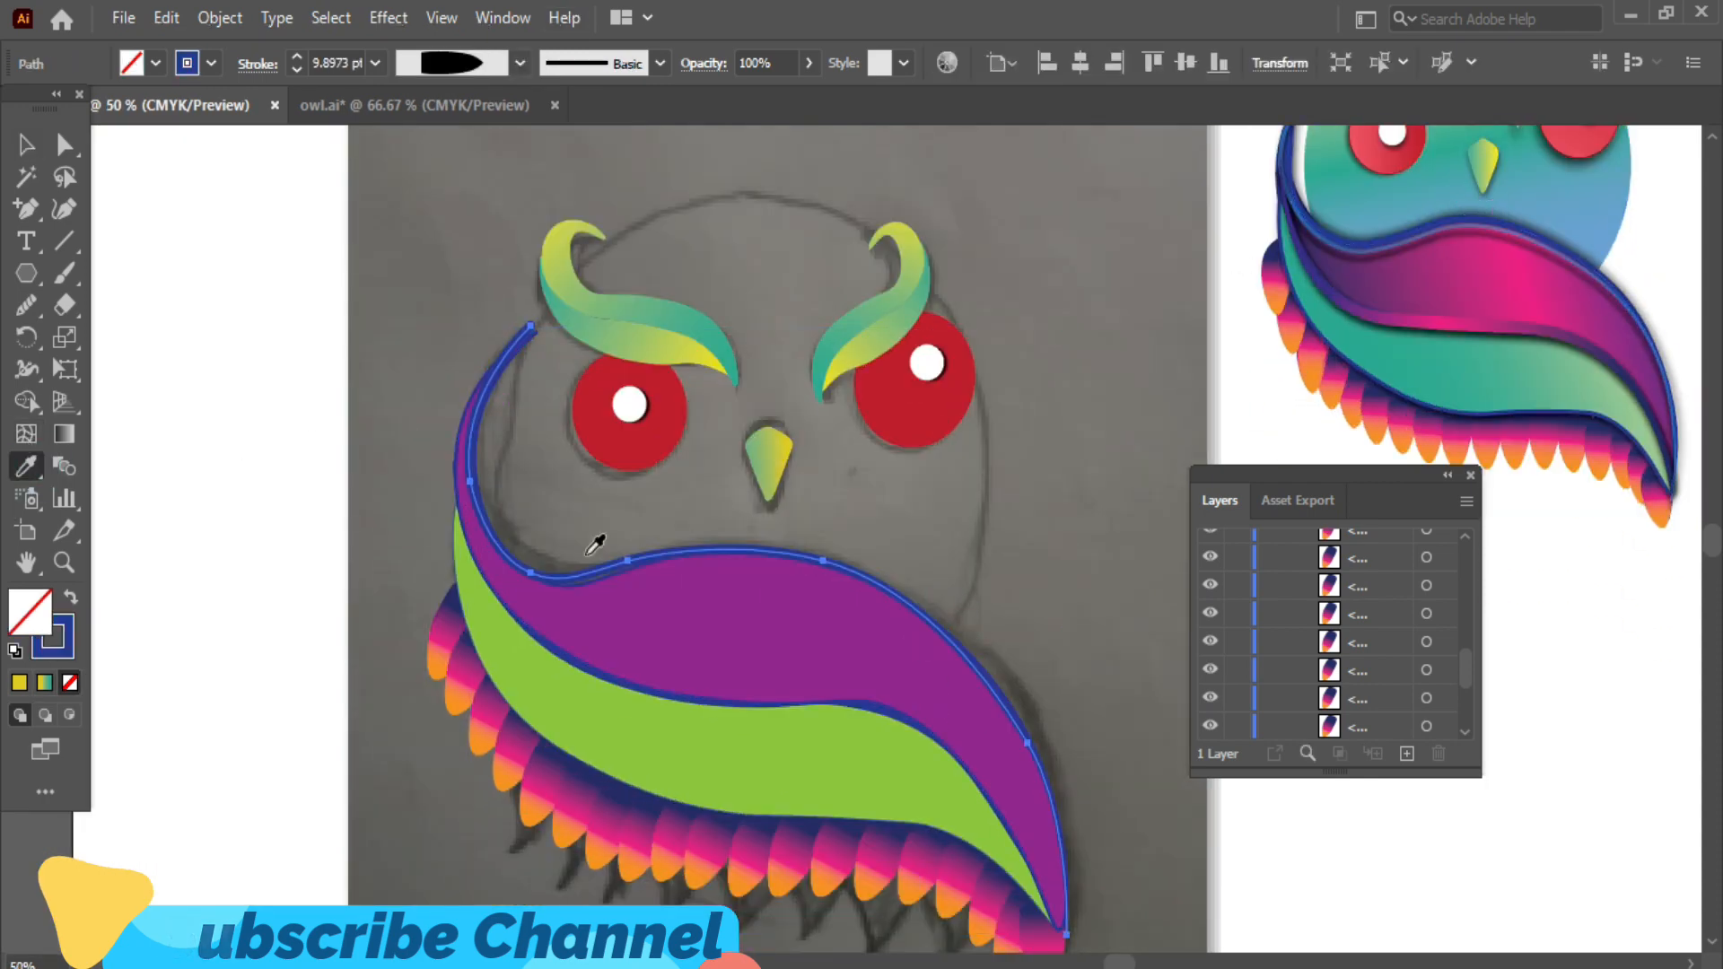
key(ctrl+z)
click(211, 59)
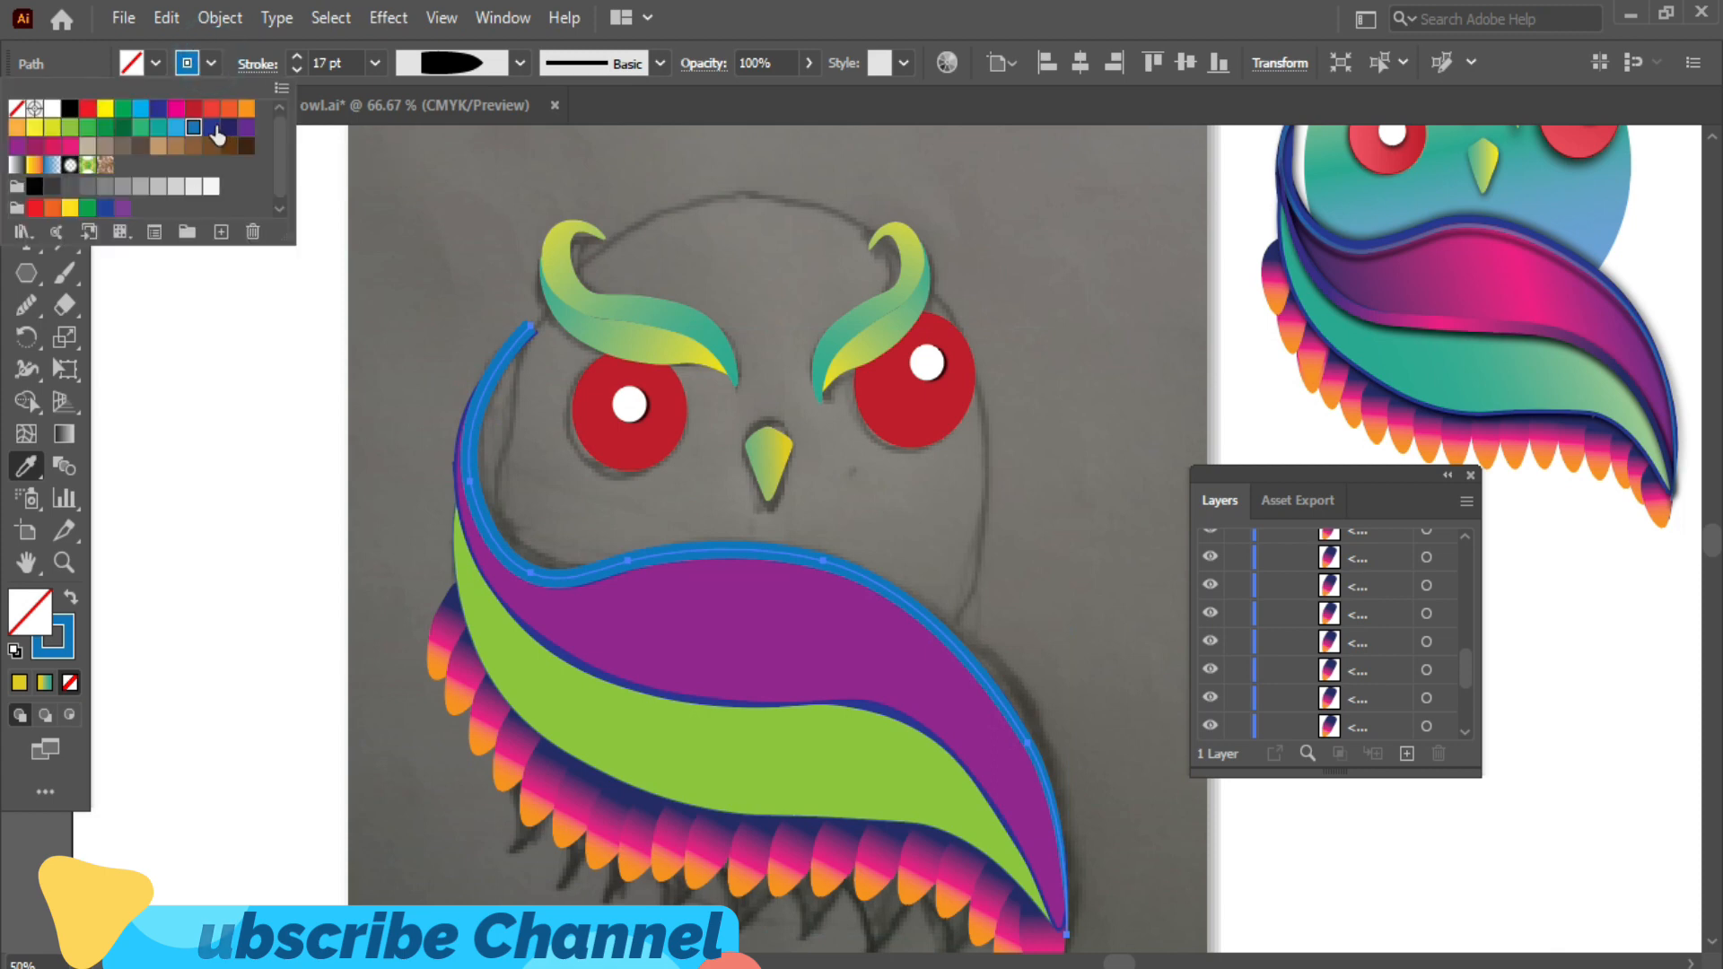
click(211, 130)
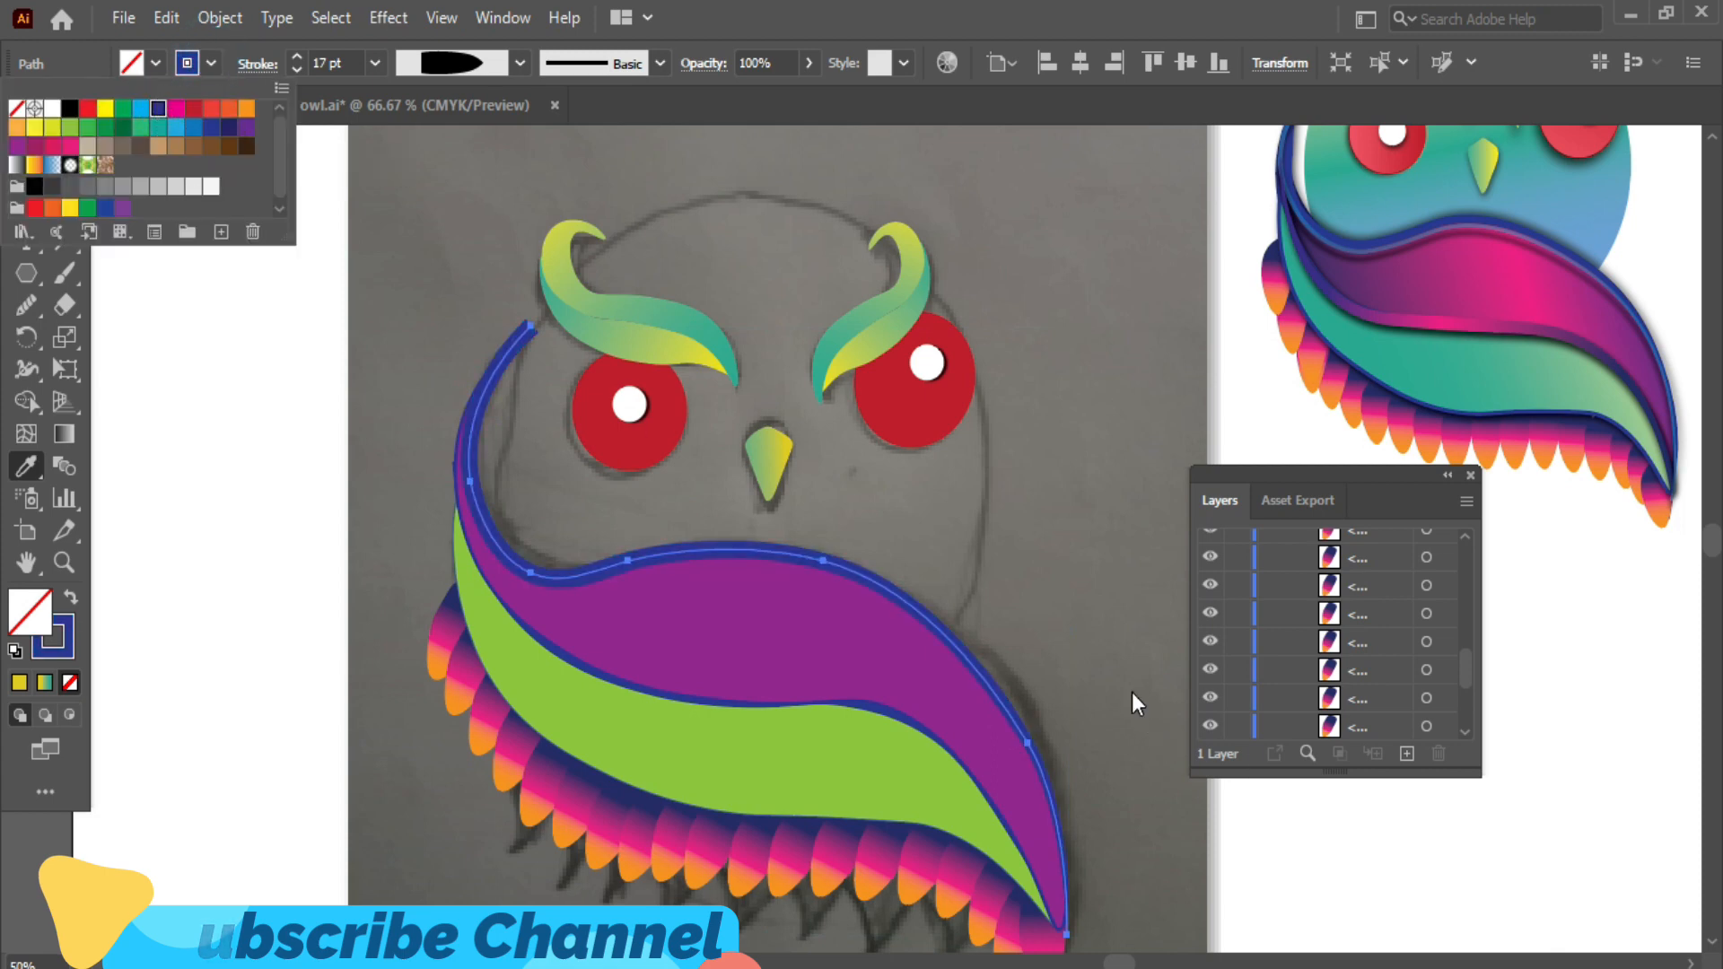
- Fill the purple wing band with the reference owl's blue-pink-navy gradient using the Eyedropper
click(494, 27)
click(501, 20)
click(619, 665)
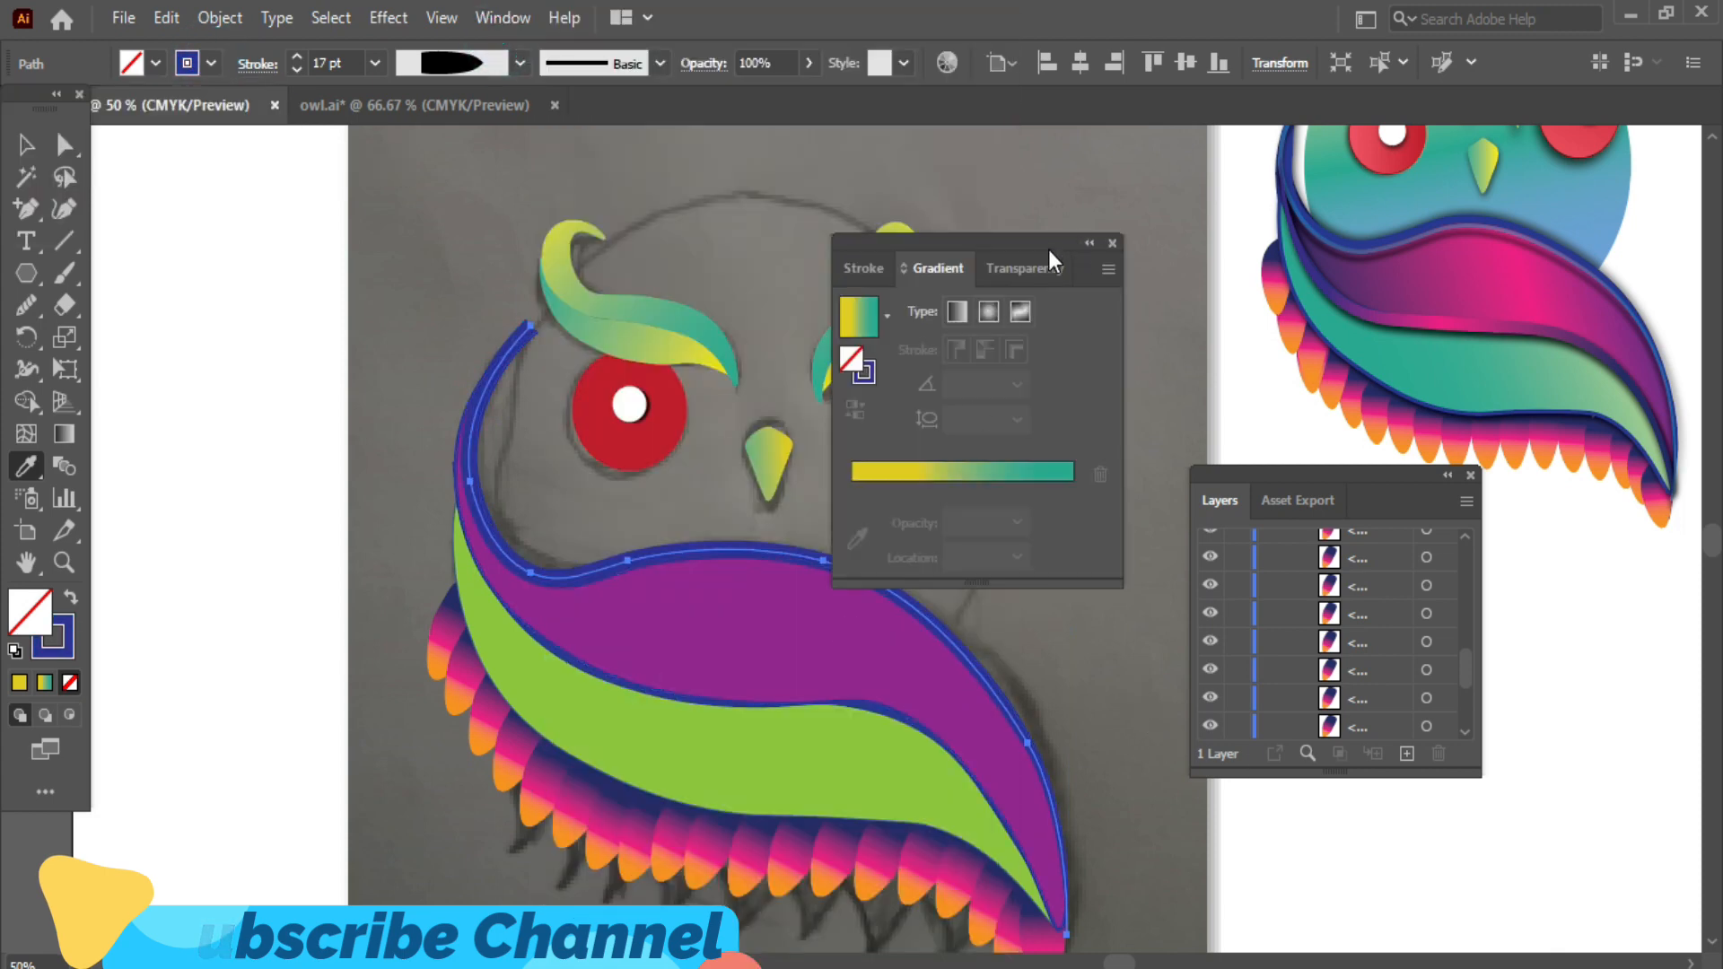
drag(1048, 250, 1099, 249)
click(27, 145)
click(333, 579)
click(832, 649)
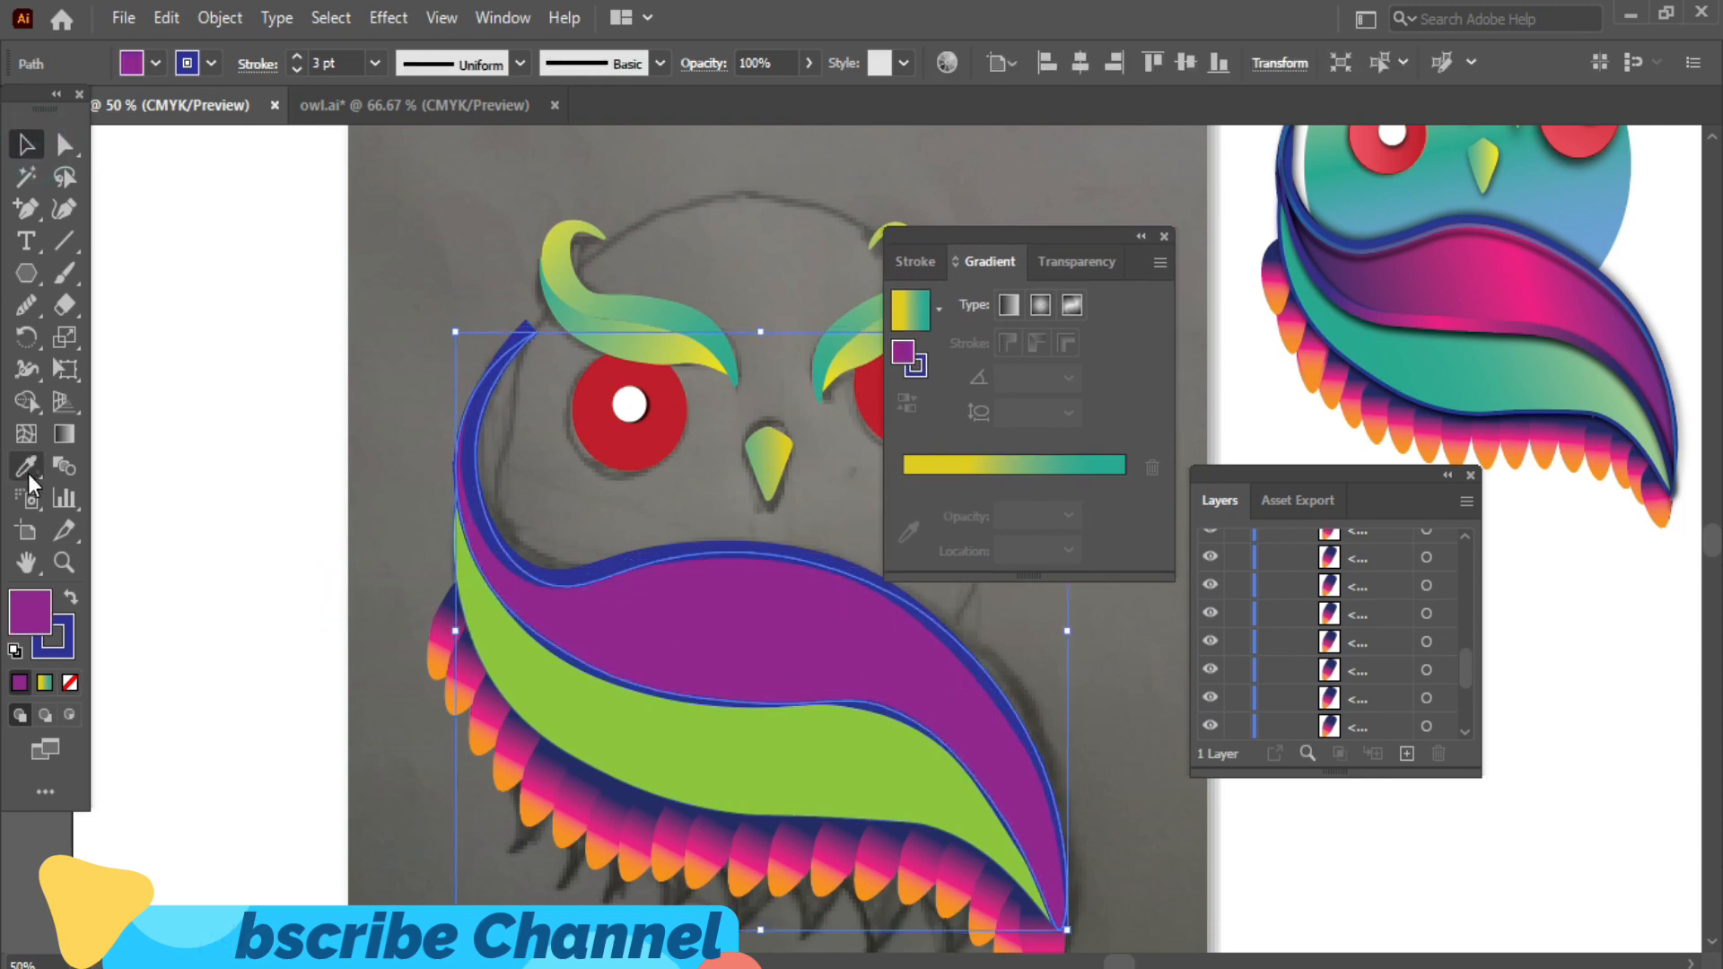
click(27, 467)
click(1537, 277)
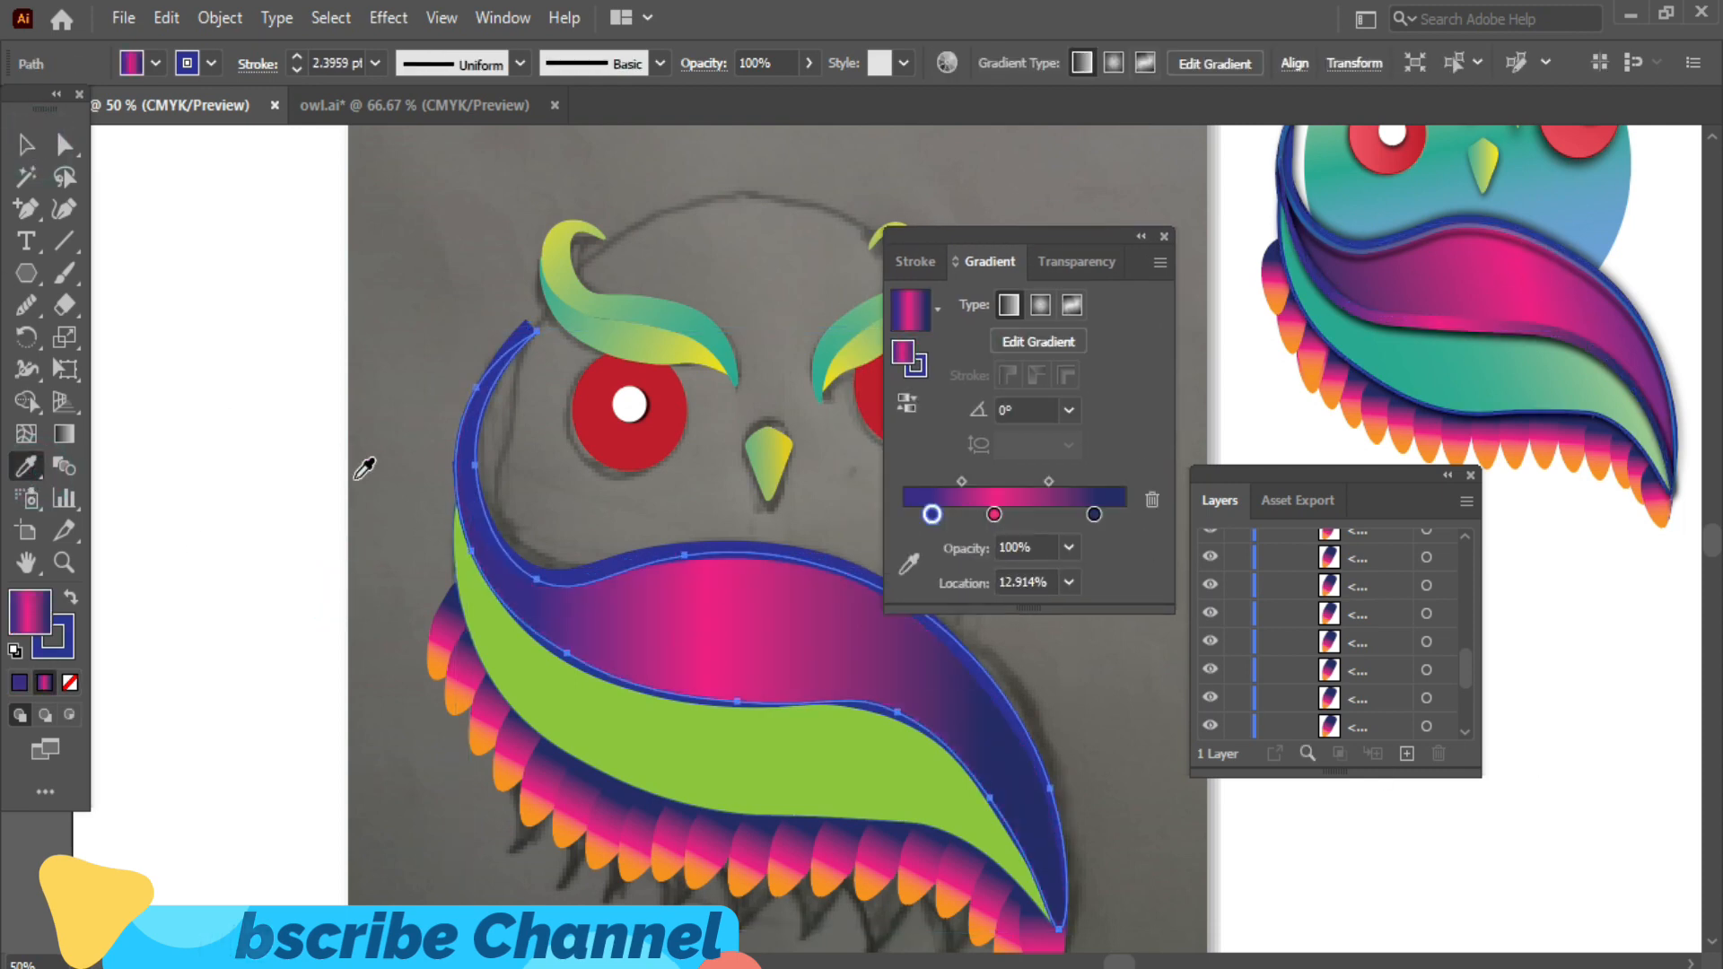
- Copy the reference owl's teal-green gradient onto the lime green wing band with the Eyedropper
click(32, 149)
click(311, 500)
click(704, 799)
click(34, 468)
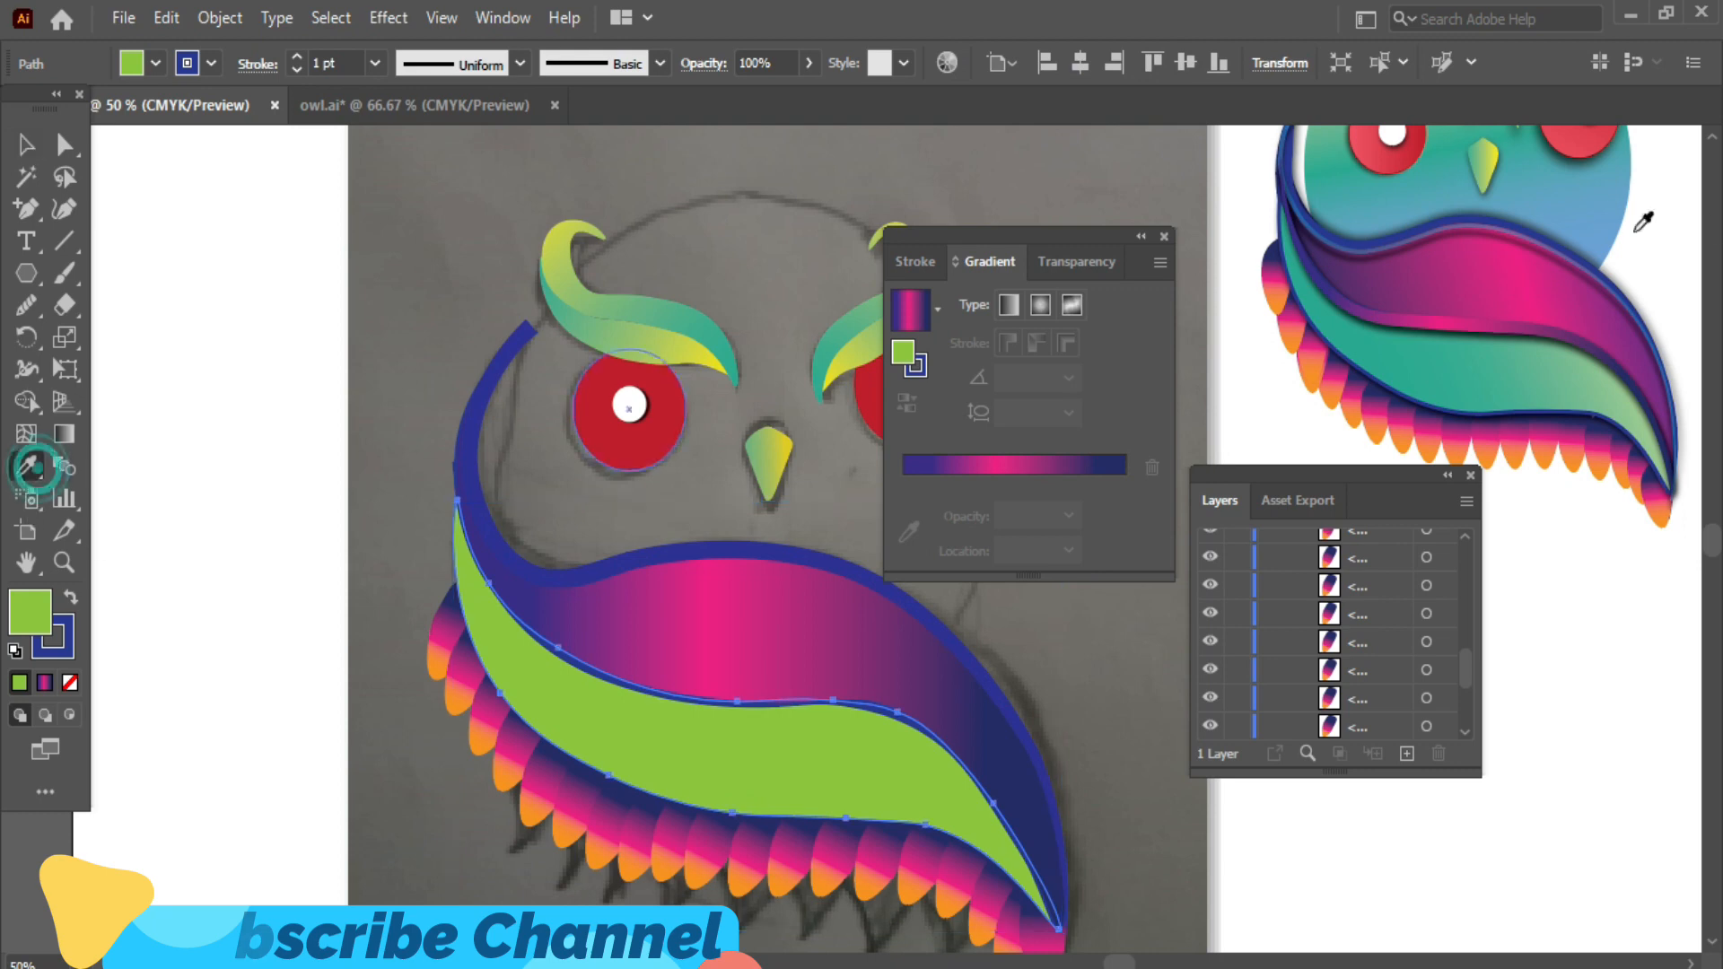
click(1524, 373)
- Run the lower wing band's gradient diagonally at about 155° and move its pale green stop to about 27%
click(63, 433)
drag(380, 484, 995, 897)
drag(1166, 866, 317, 448)
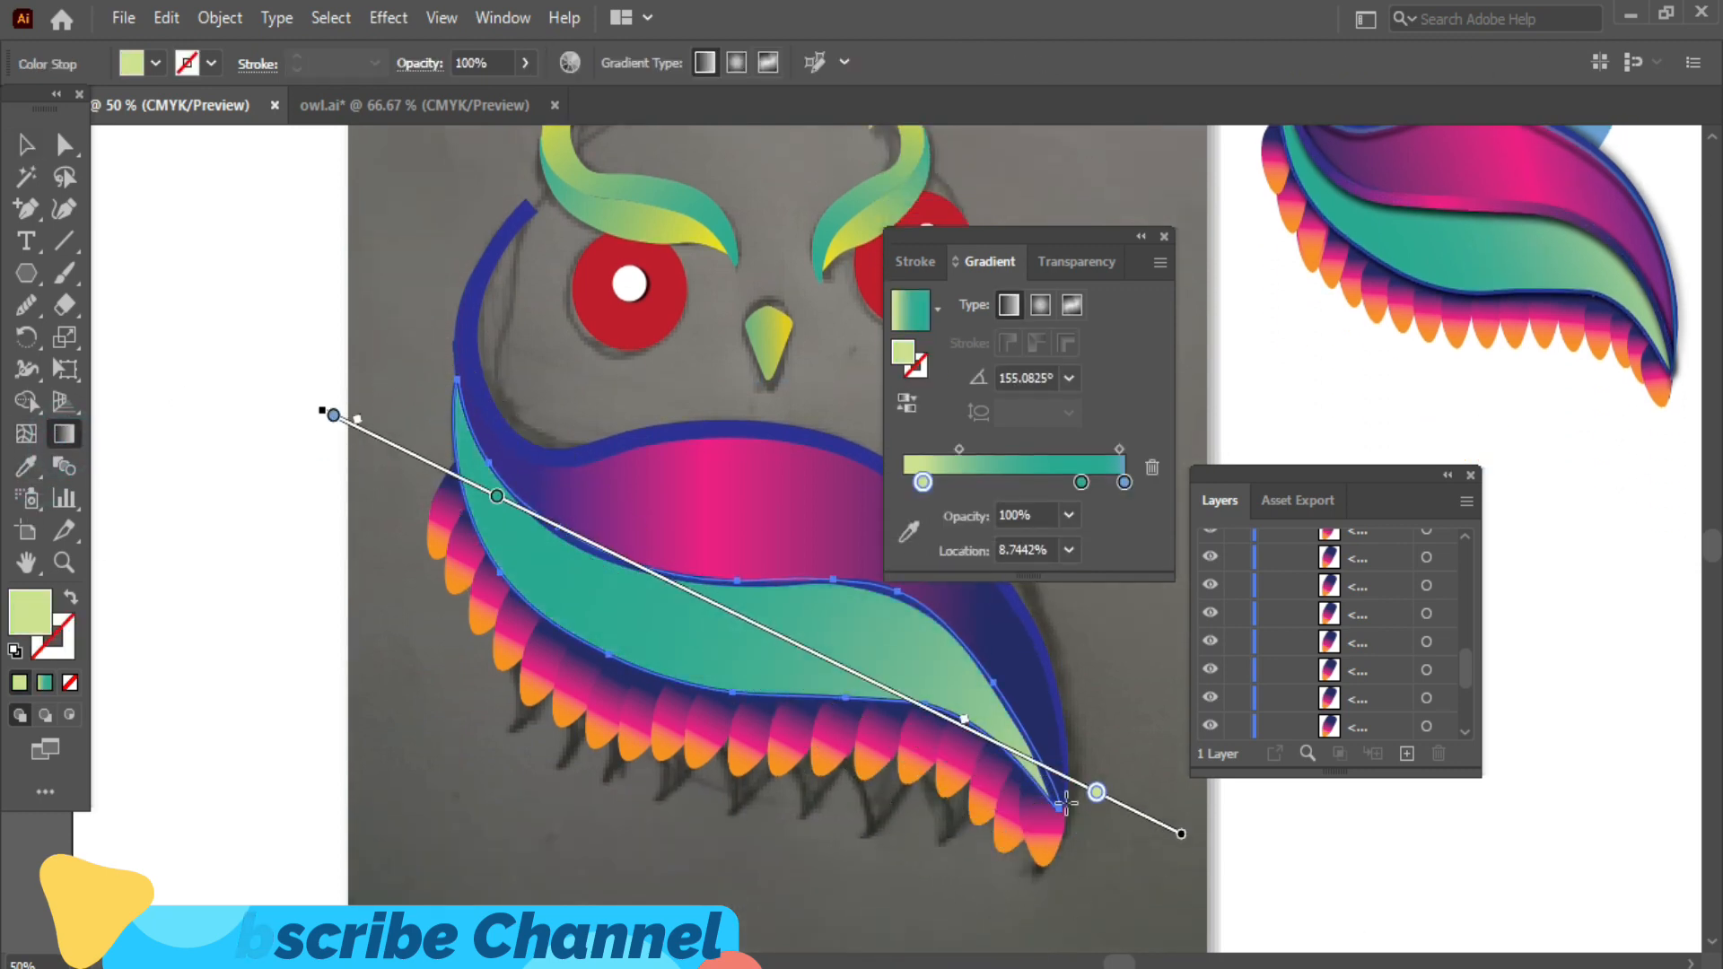
drag(1096, 792, 966, 728)
scroll(987, 628, up, 4)
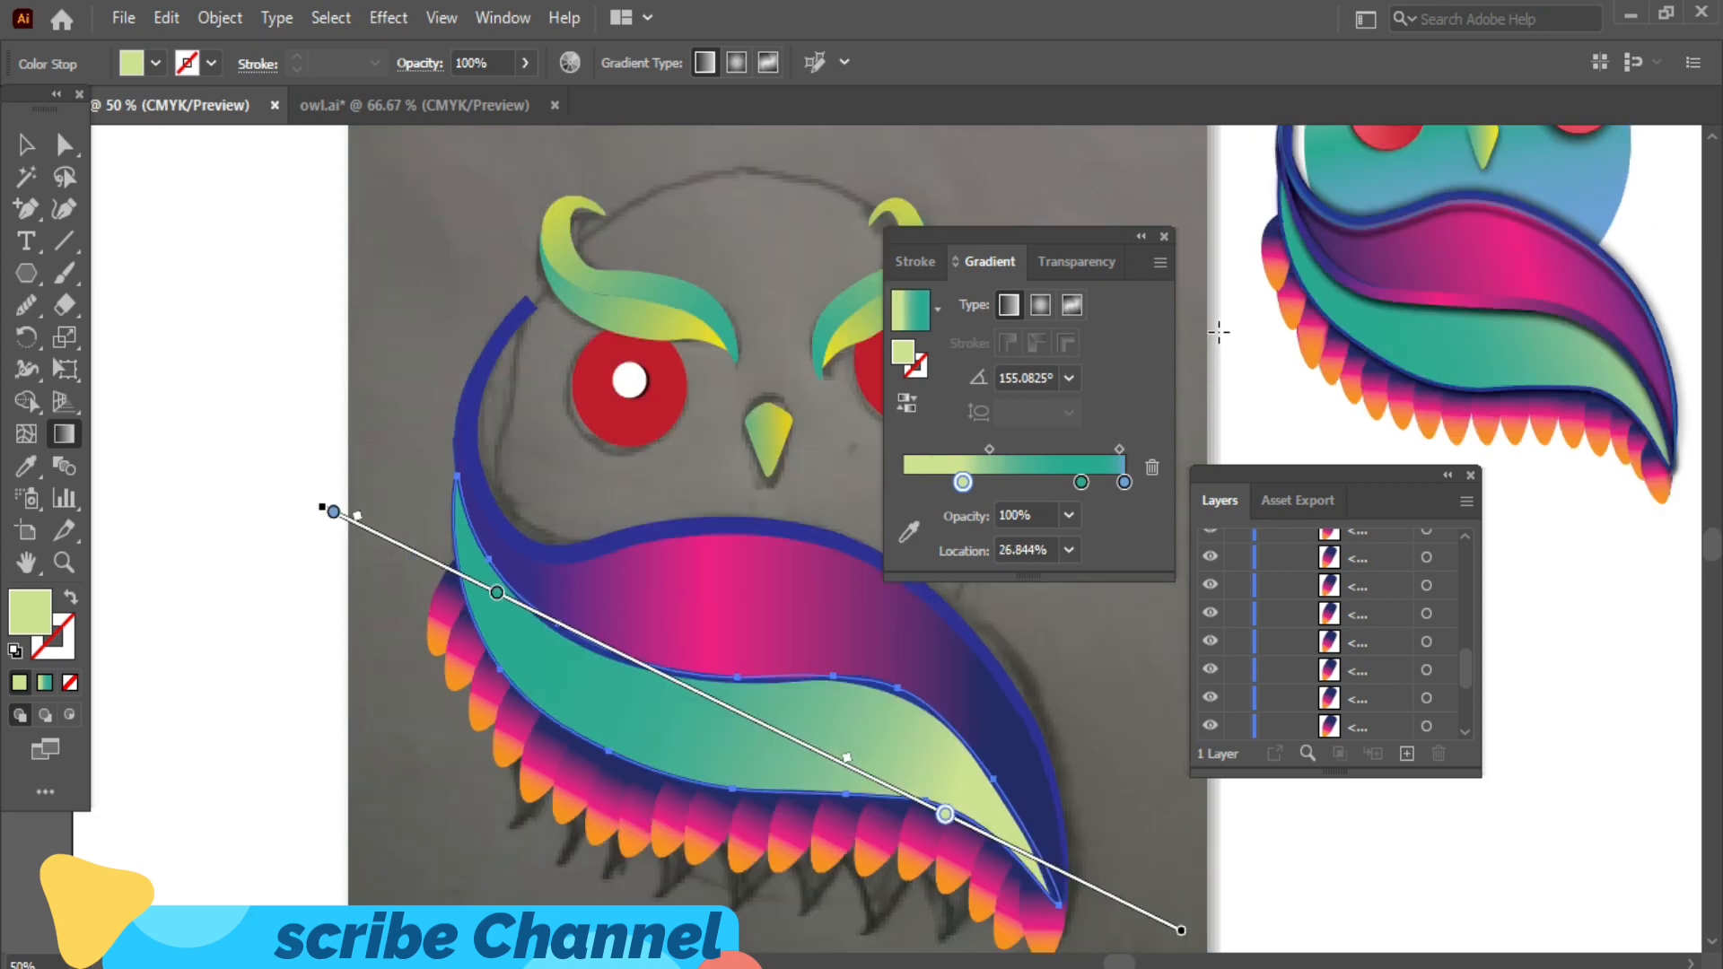
click(1164, 236)
- Try to copy the reference wing's appearance onto the upper wing outline with the Eyedropper
click(26, 144)
click(885, 619)
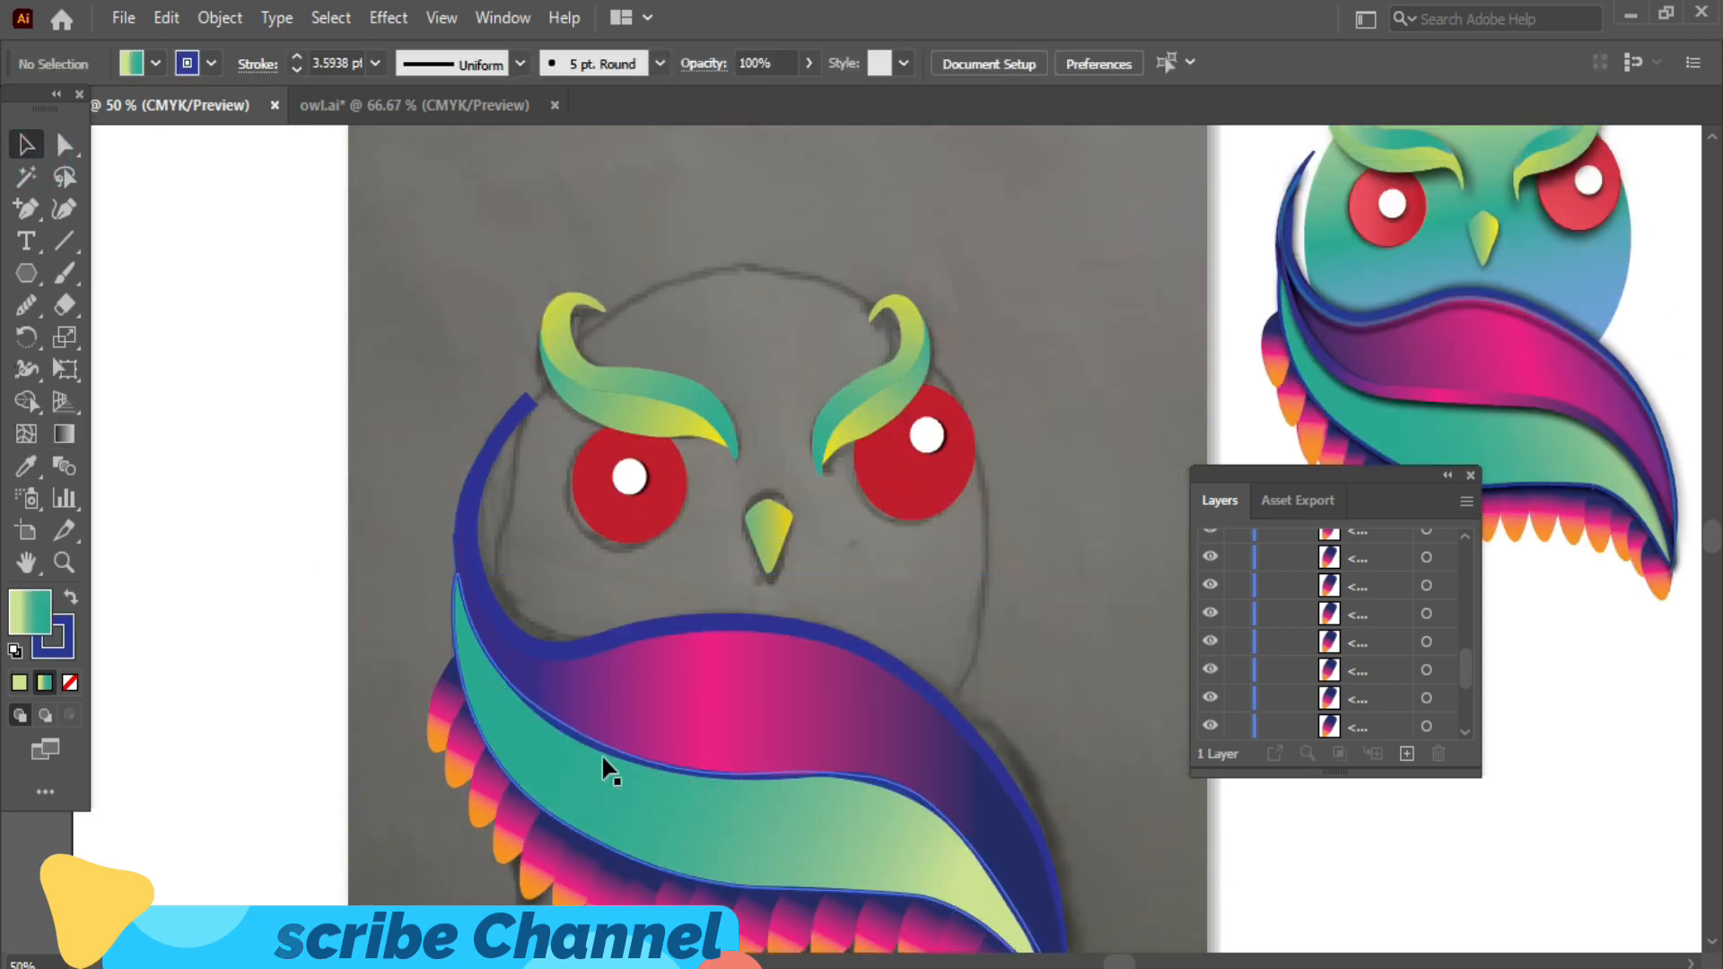
click(455, 552)
click(1133, 619)
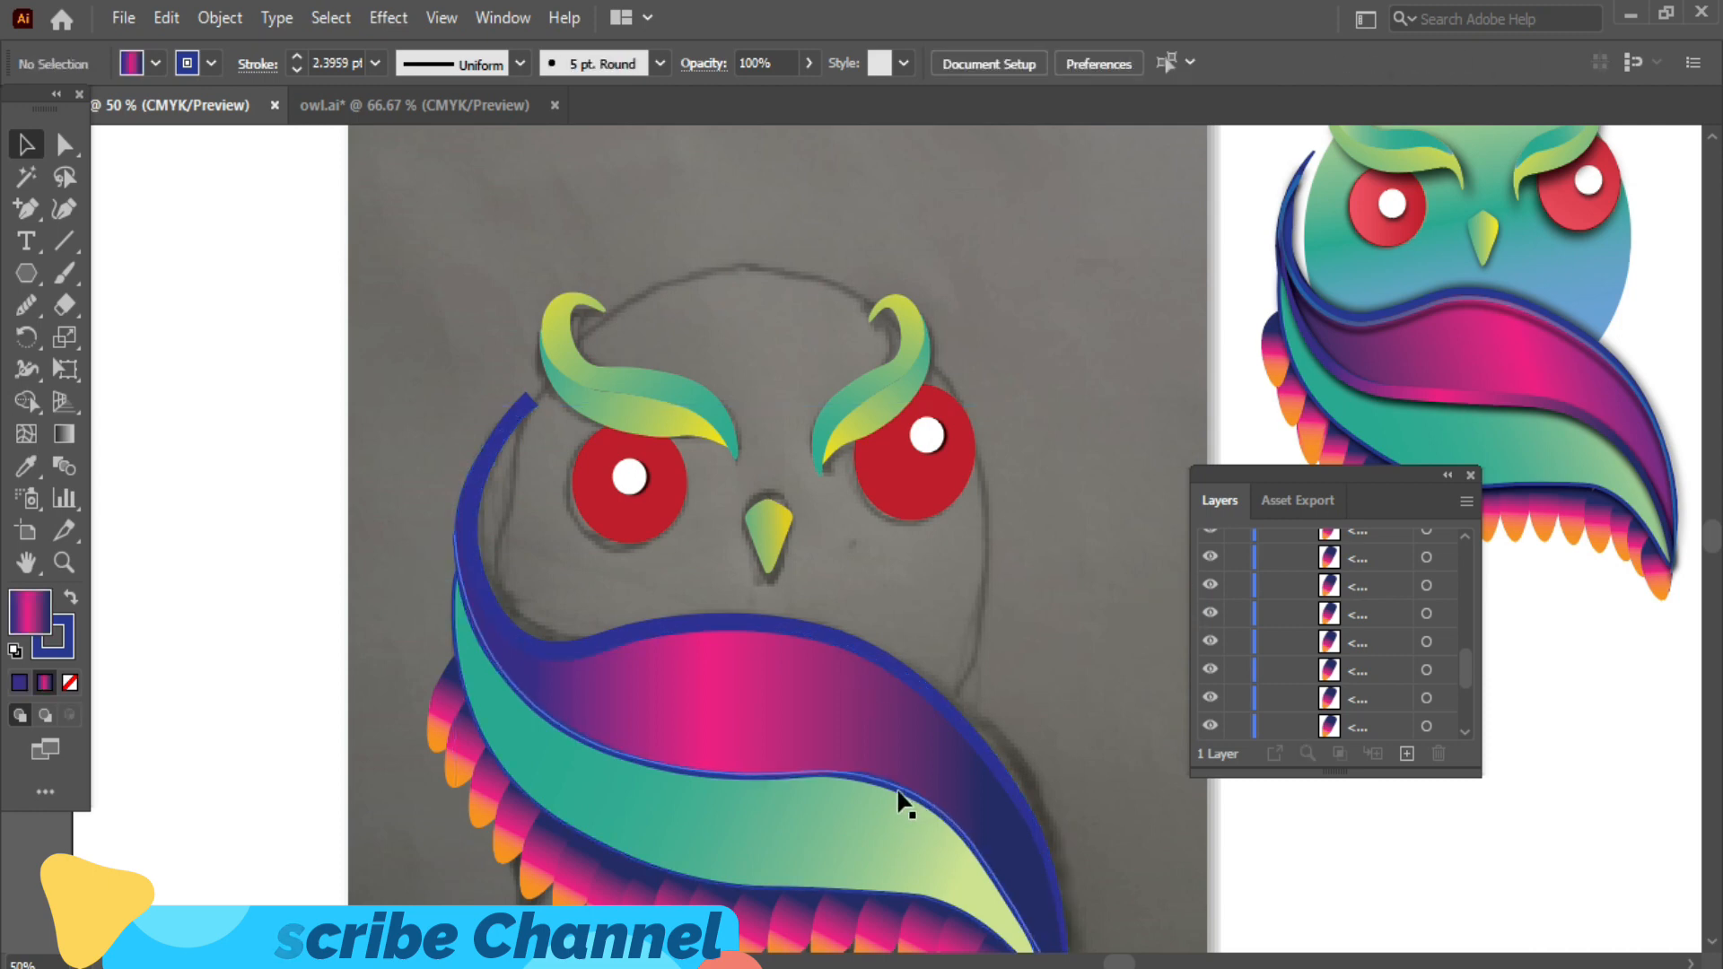
click(810, 623)
click(27, 466)
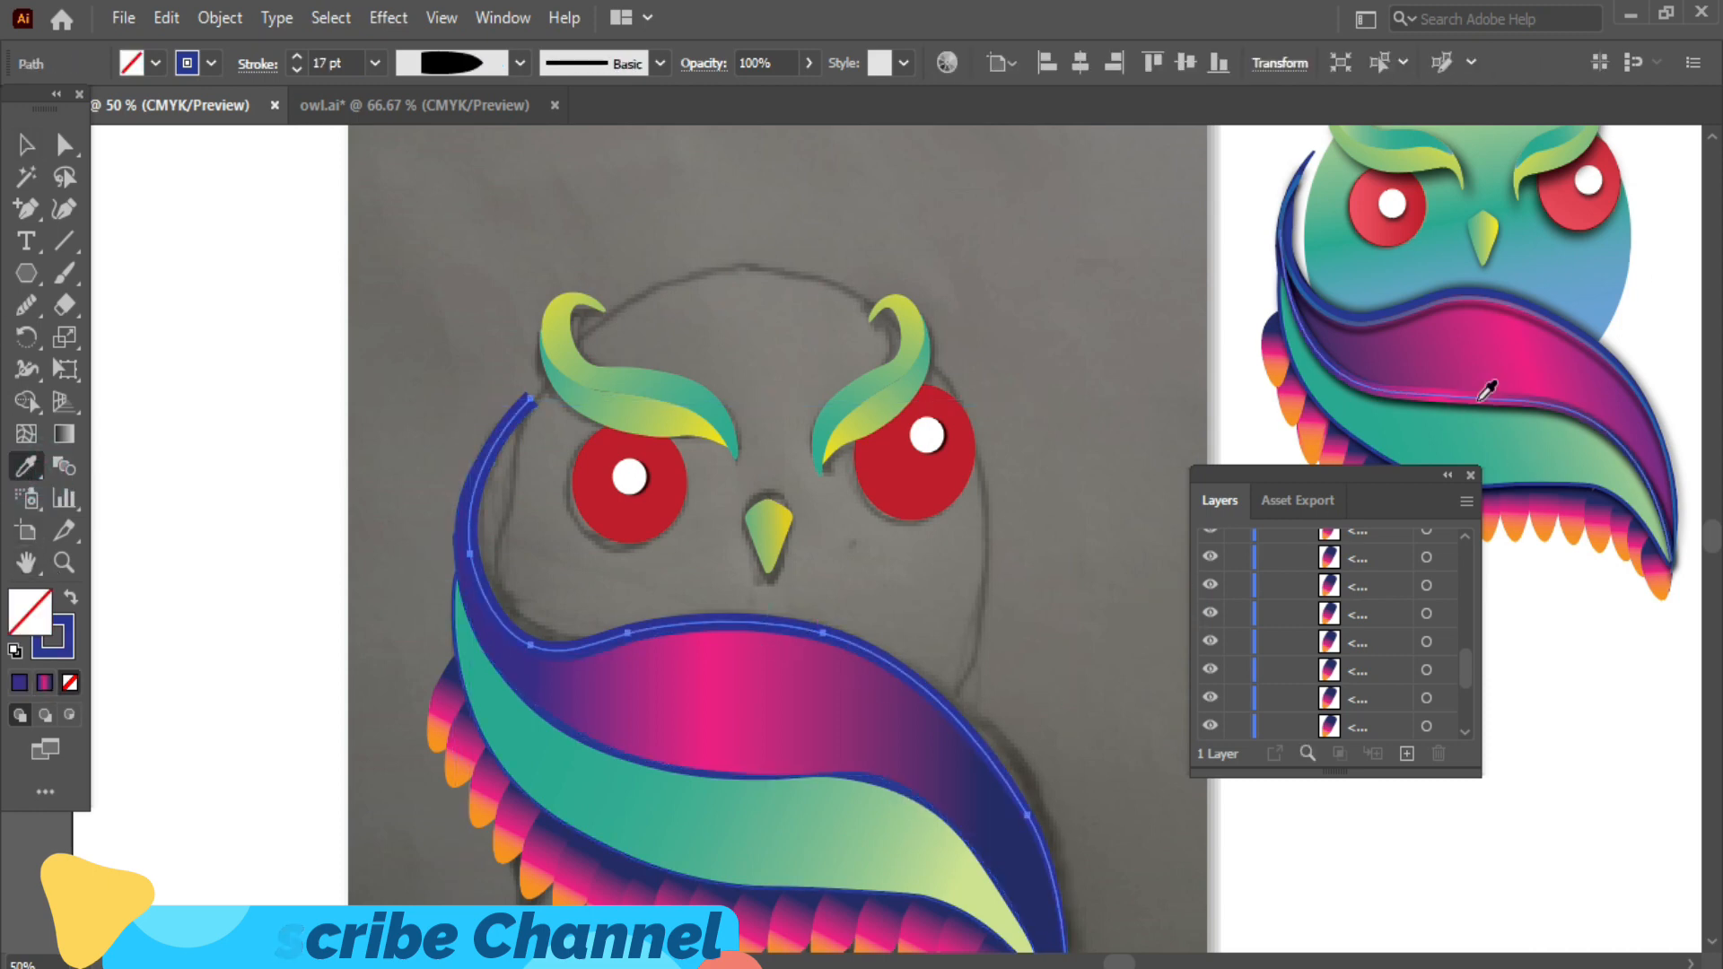
click(1482, 385)
key(ctrl+z)
- Apply the gradient to the upper wing outline's stroke, remove its pink stop and set the midpoint to about 55%
click(503, 17)
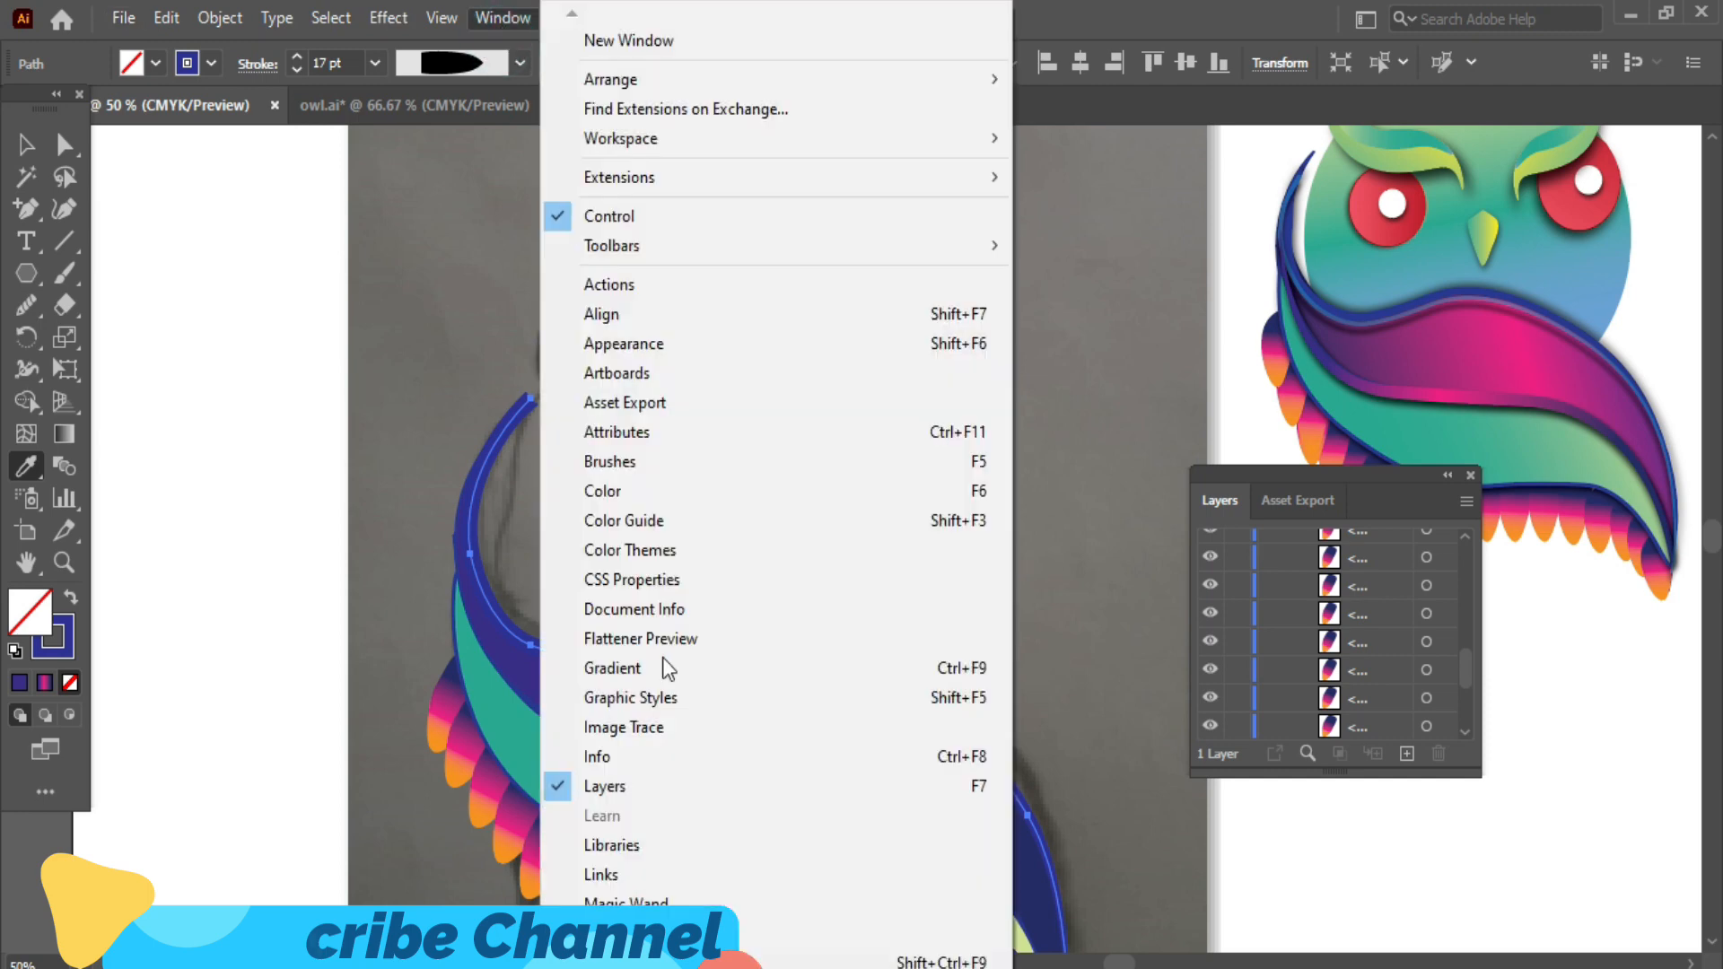
click(662, 665)
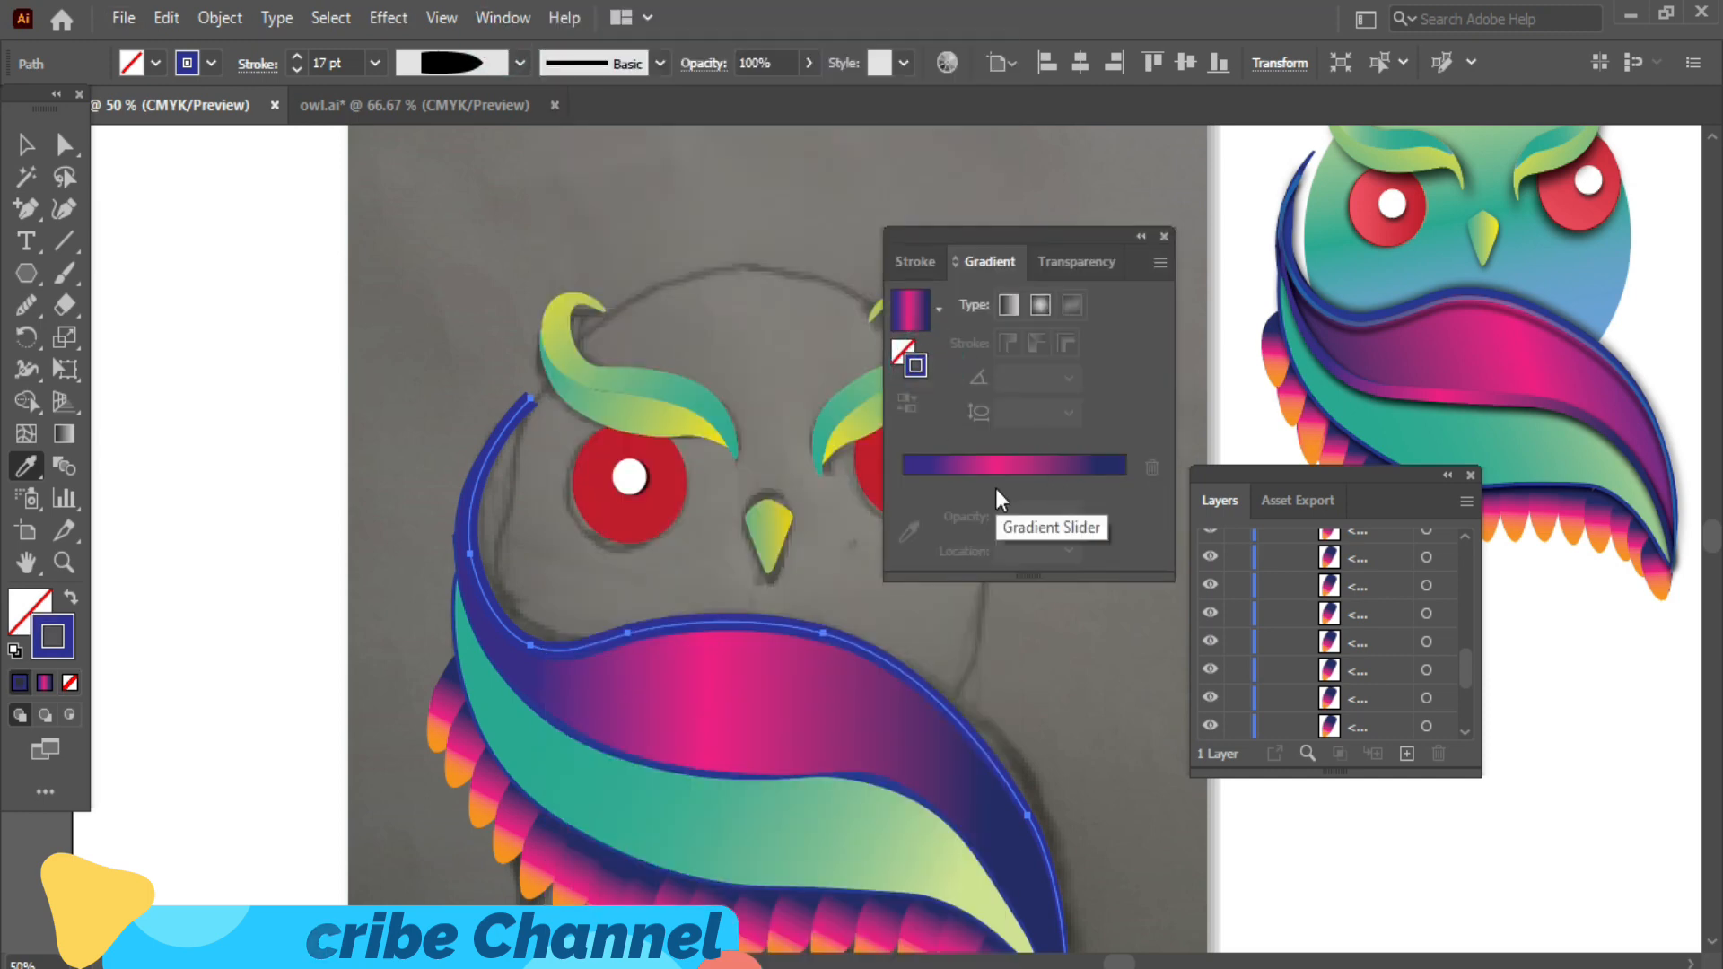
click(1003, 464)
mouse_move(960, 482)
mouse_down()
mouse_move(1042, 478)
mouse_move(1014, 574)
mouse_up()
drag(1073, 482, 1020, 482)
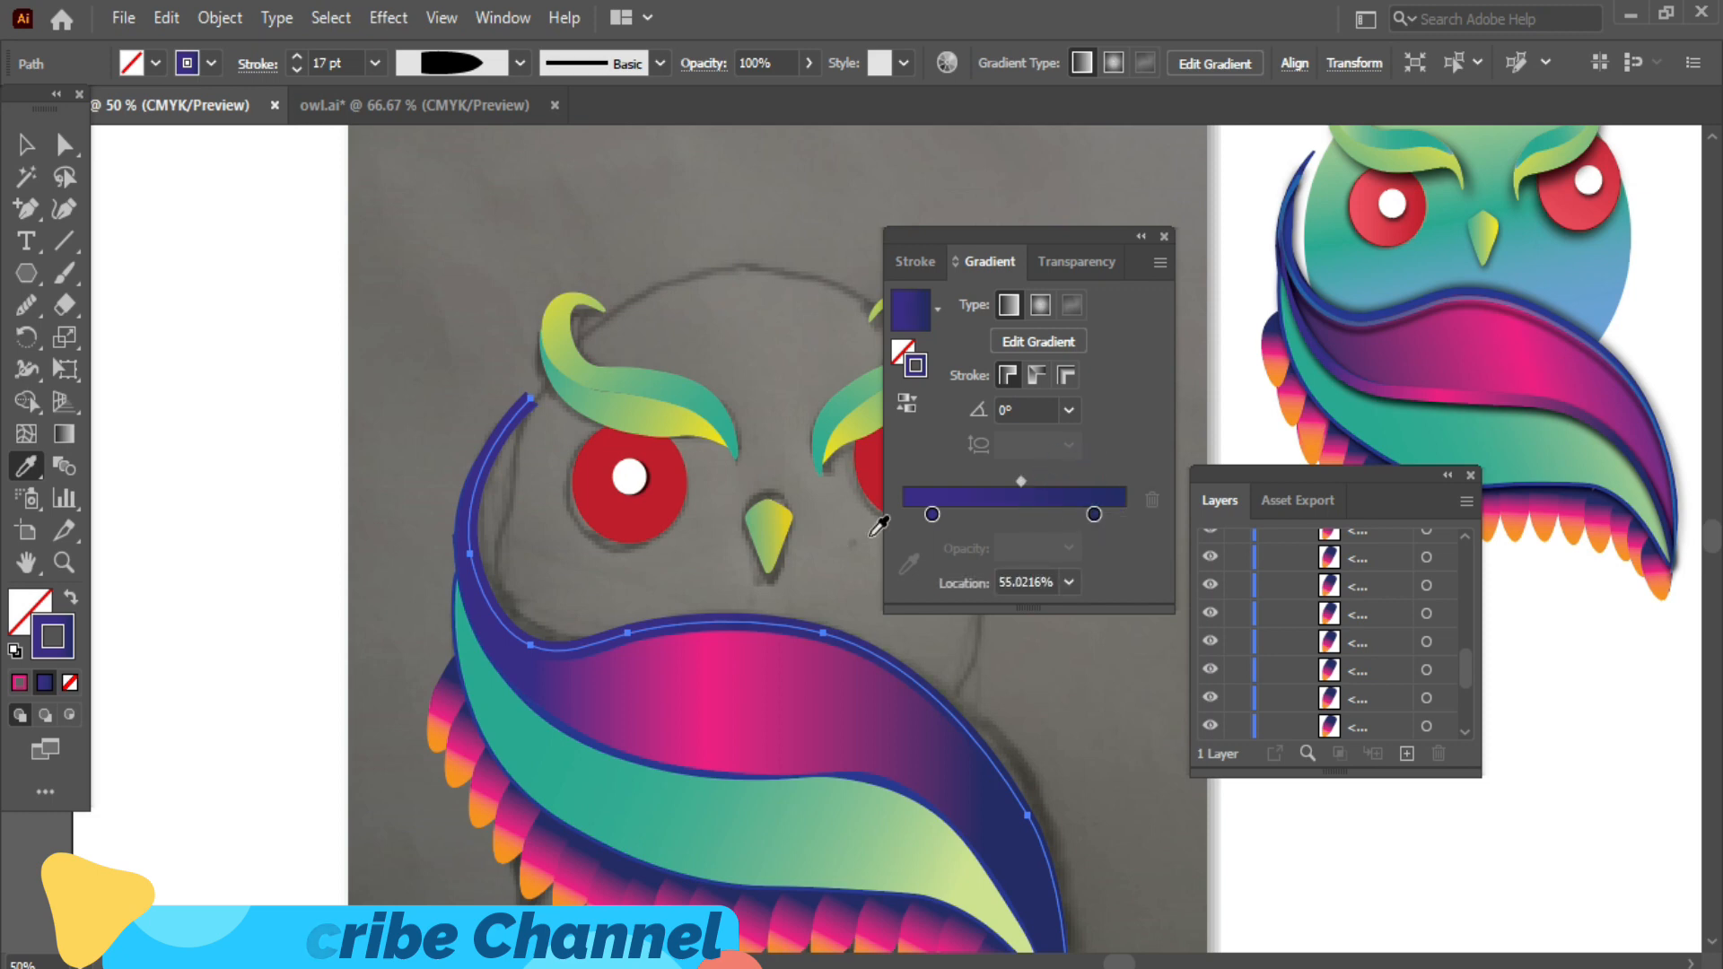
- Change the first color stop of the upper wing outline's stroke gradient to bright blue
double_click(932, 514)
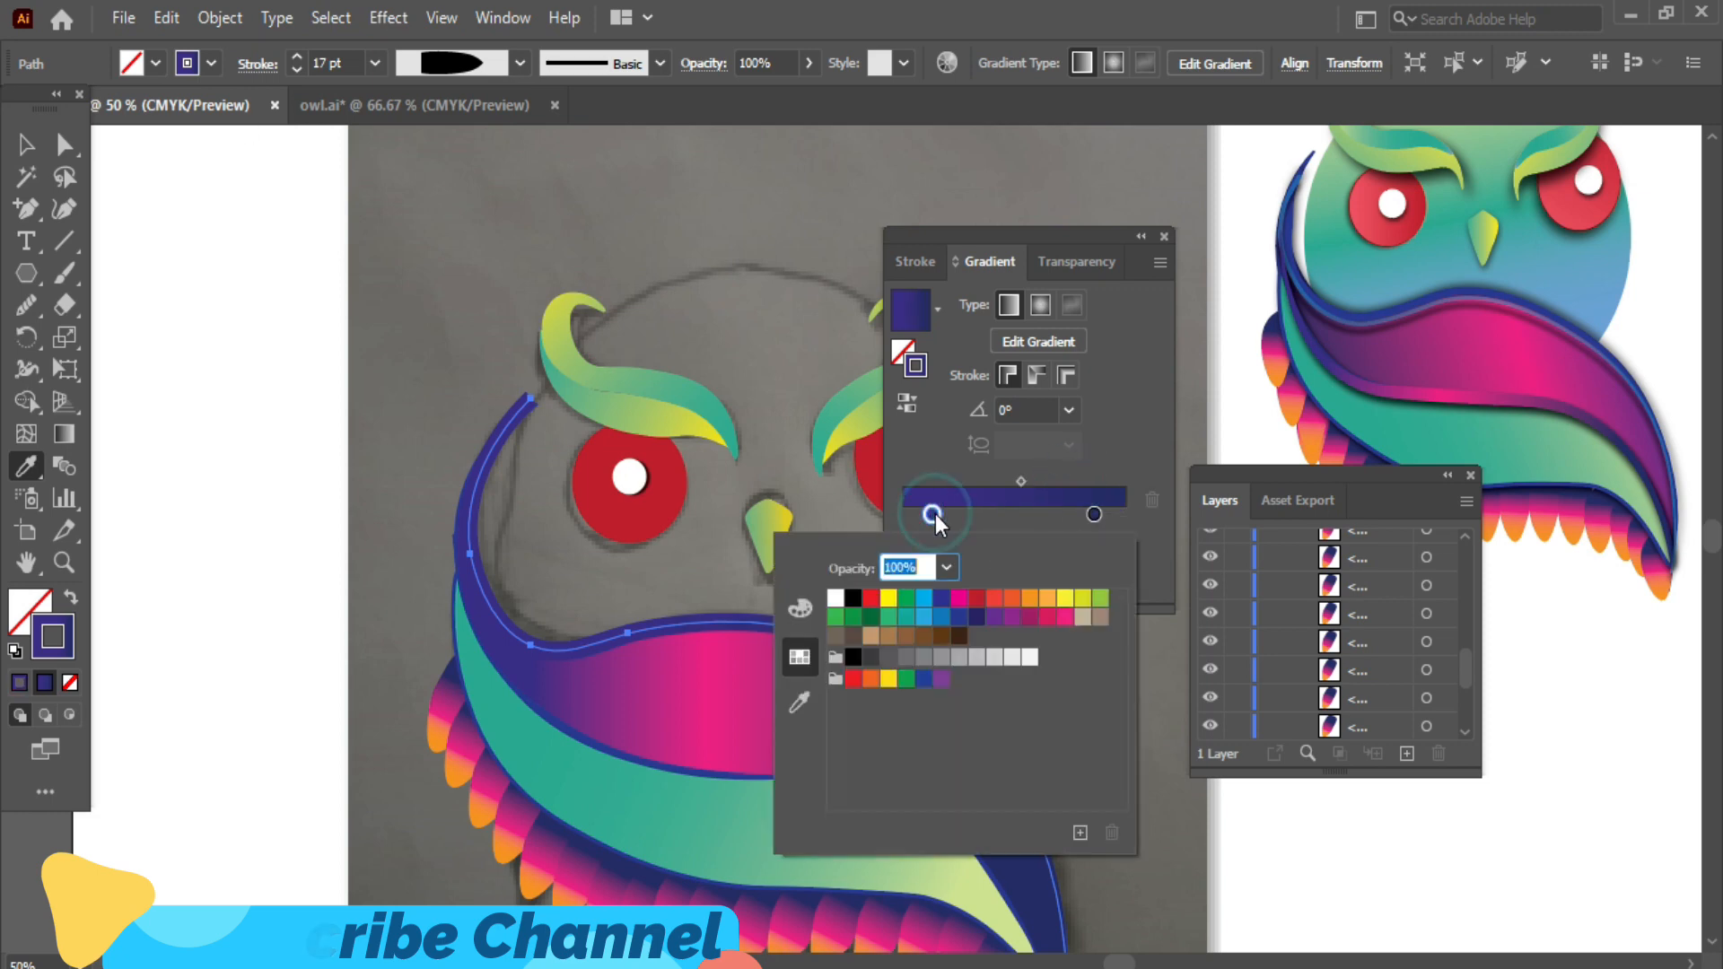
click(888, 615)
click(940, 615)
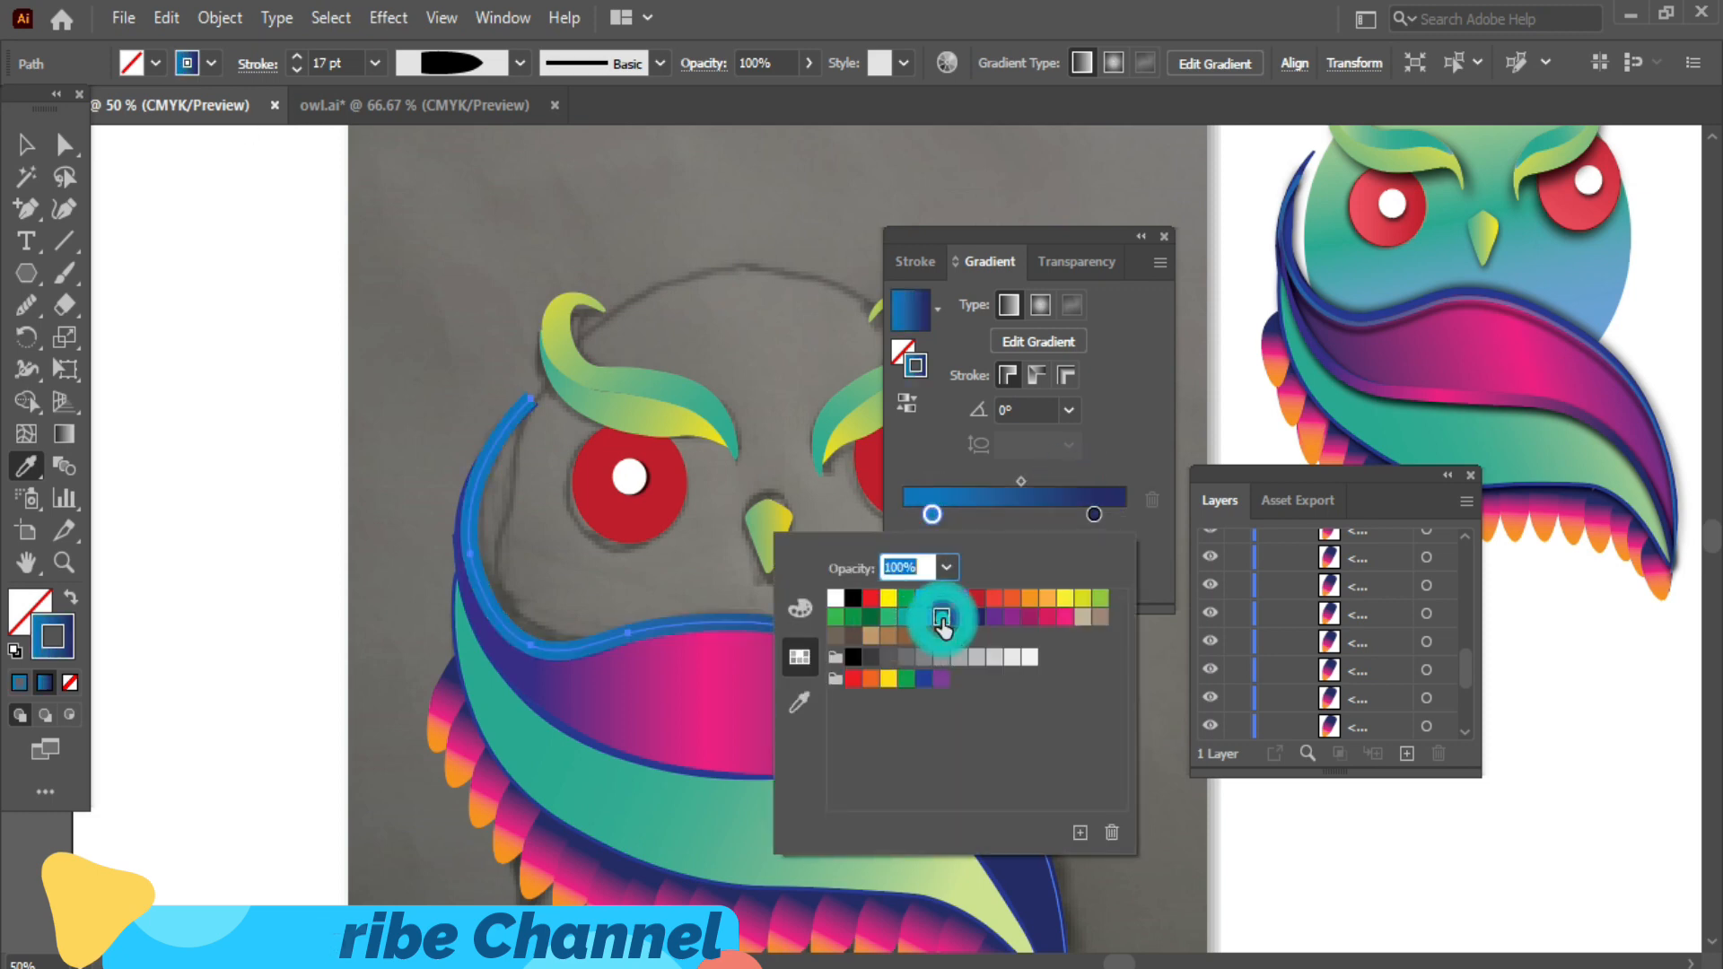
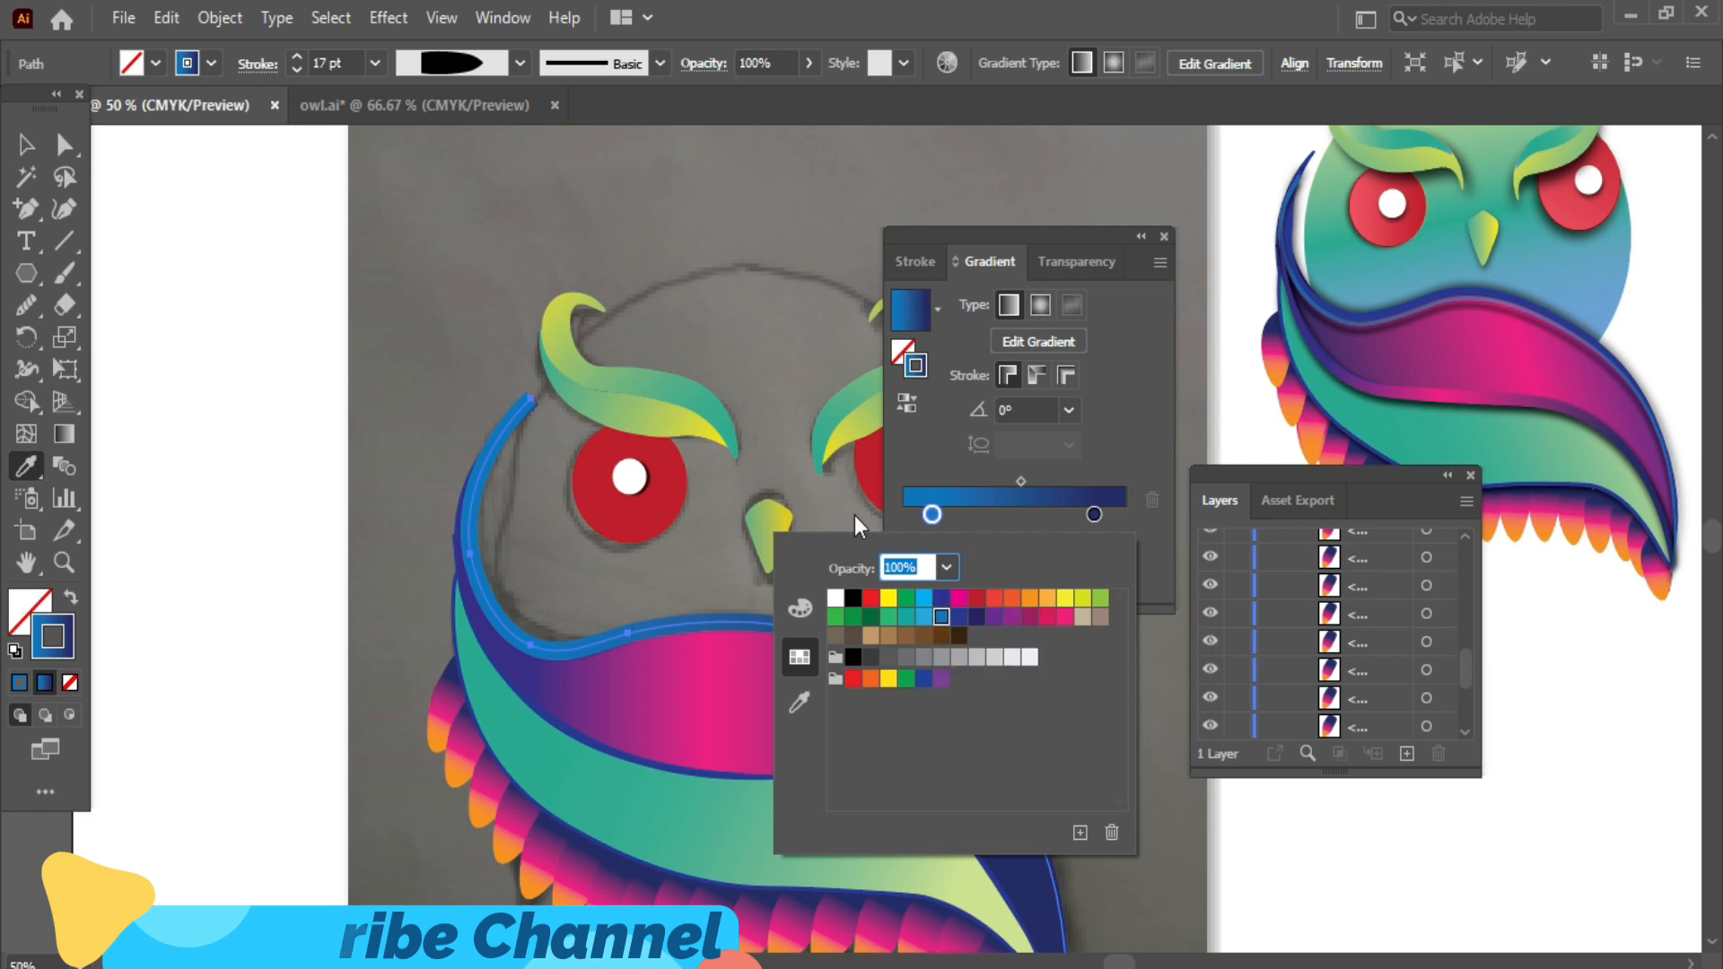
click(818, 467)
key(g)
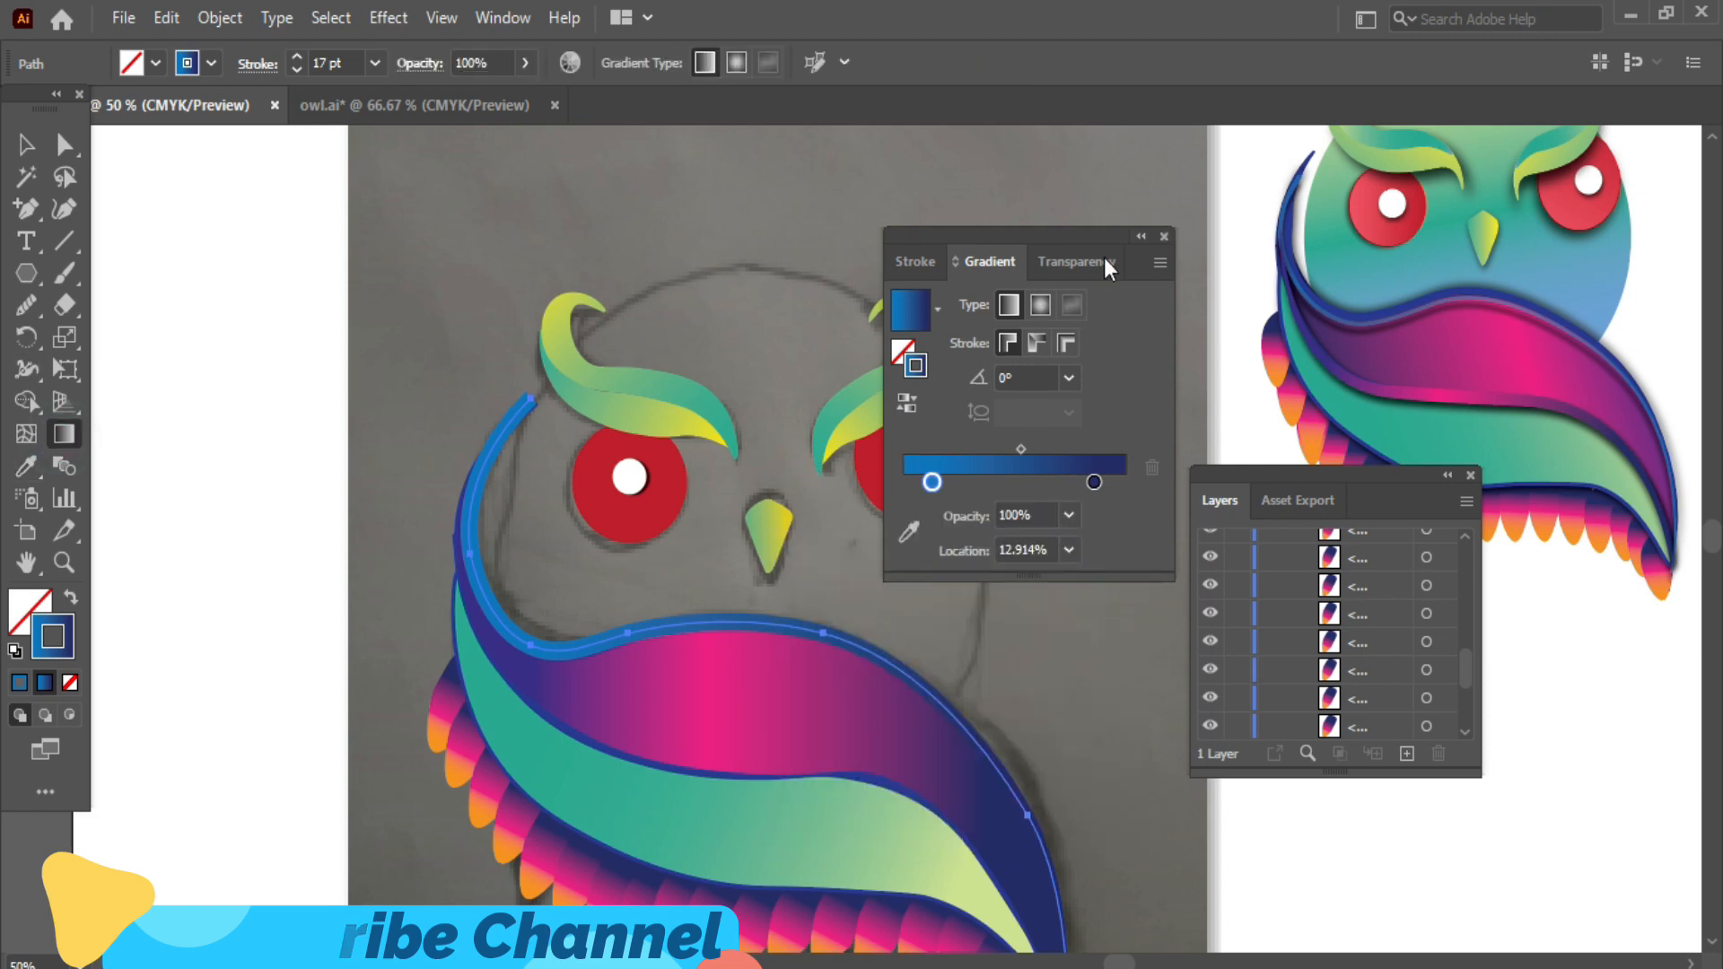
- Spread the stroke gradient's color stops to the ends of the ramp and shift its midpoint to about 13%
drag(1106, 264, 1207, 211)
click(28, 155)
key(g)
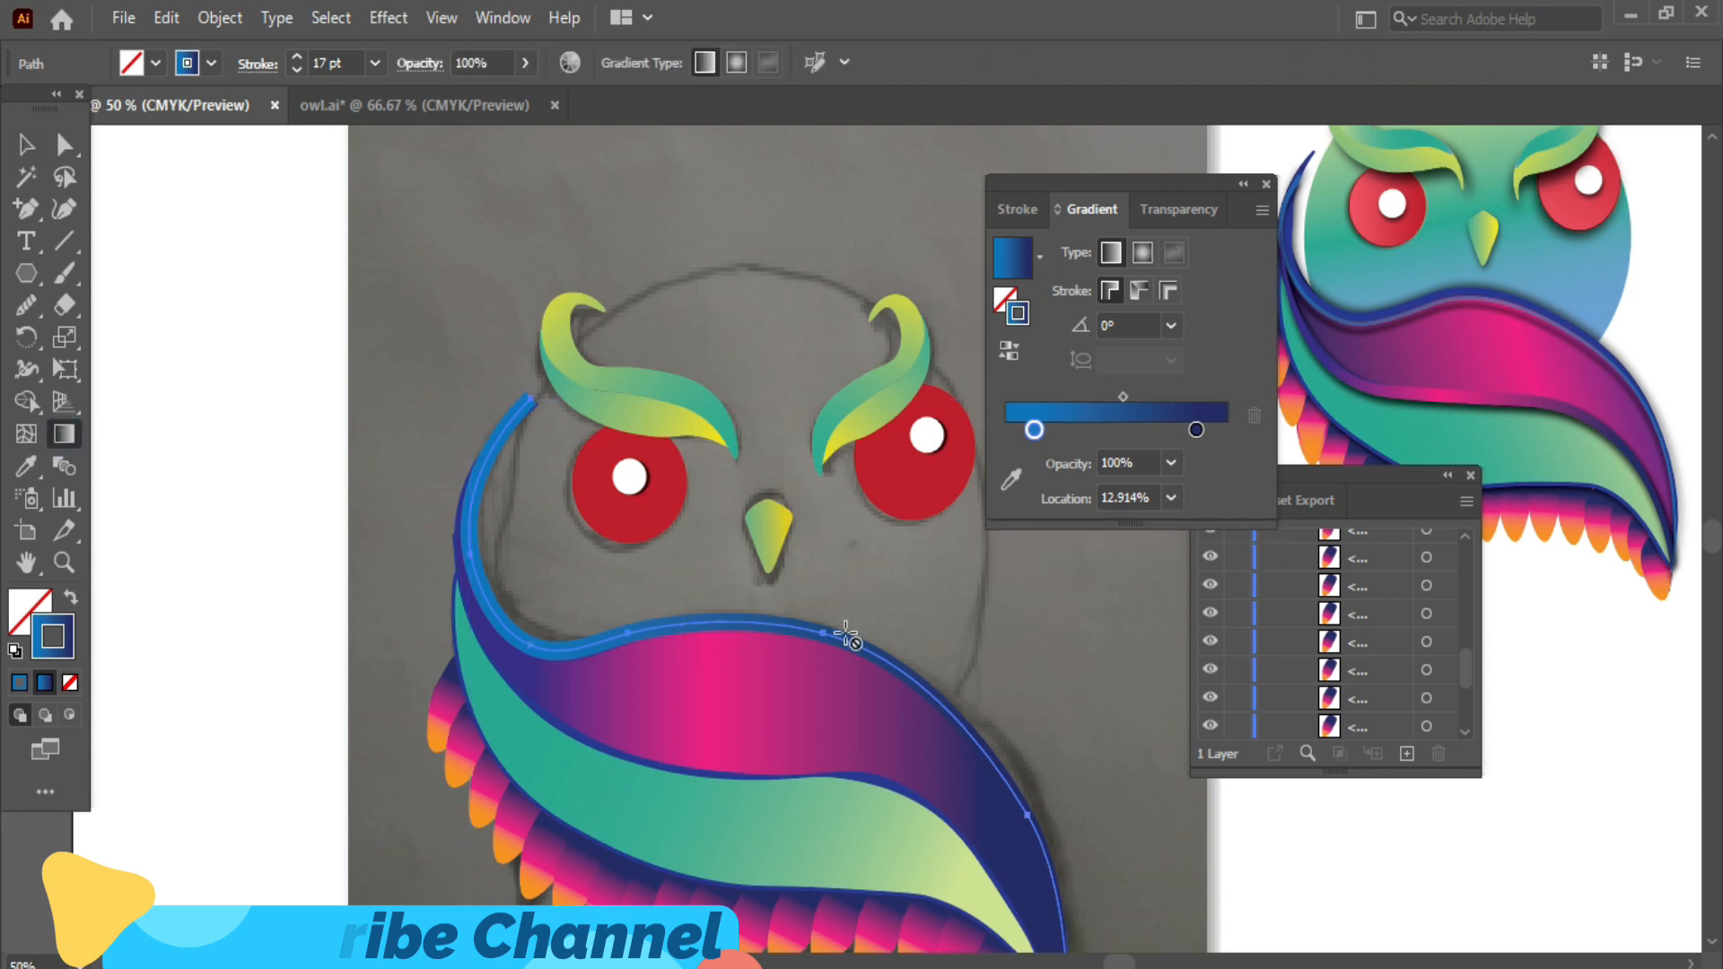
drag(1196, 430, 1245, 430)
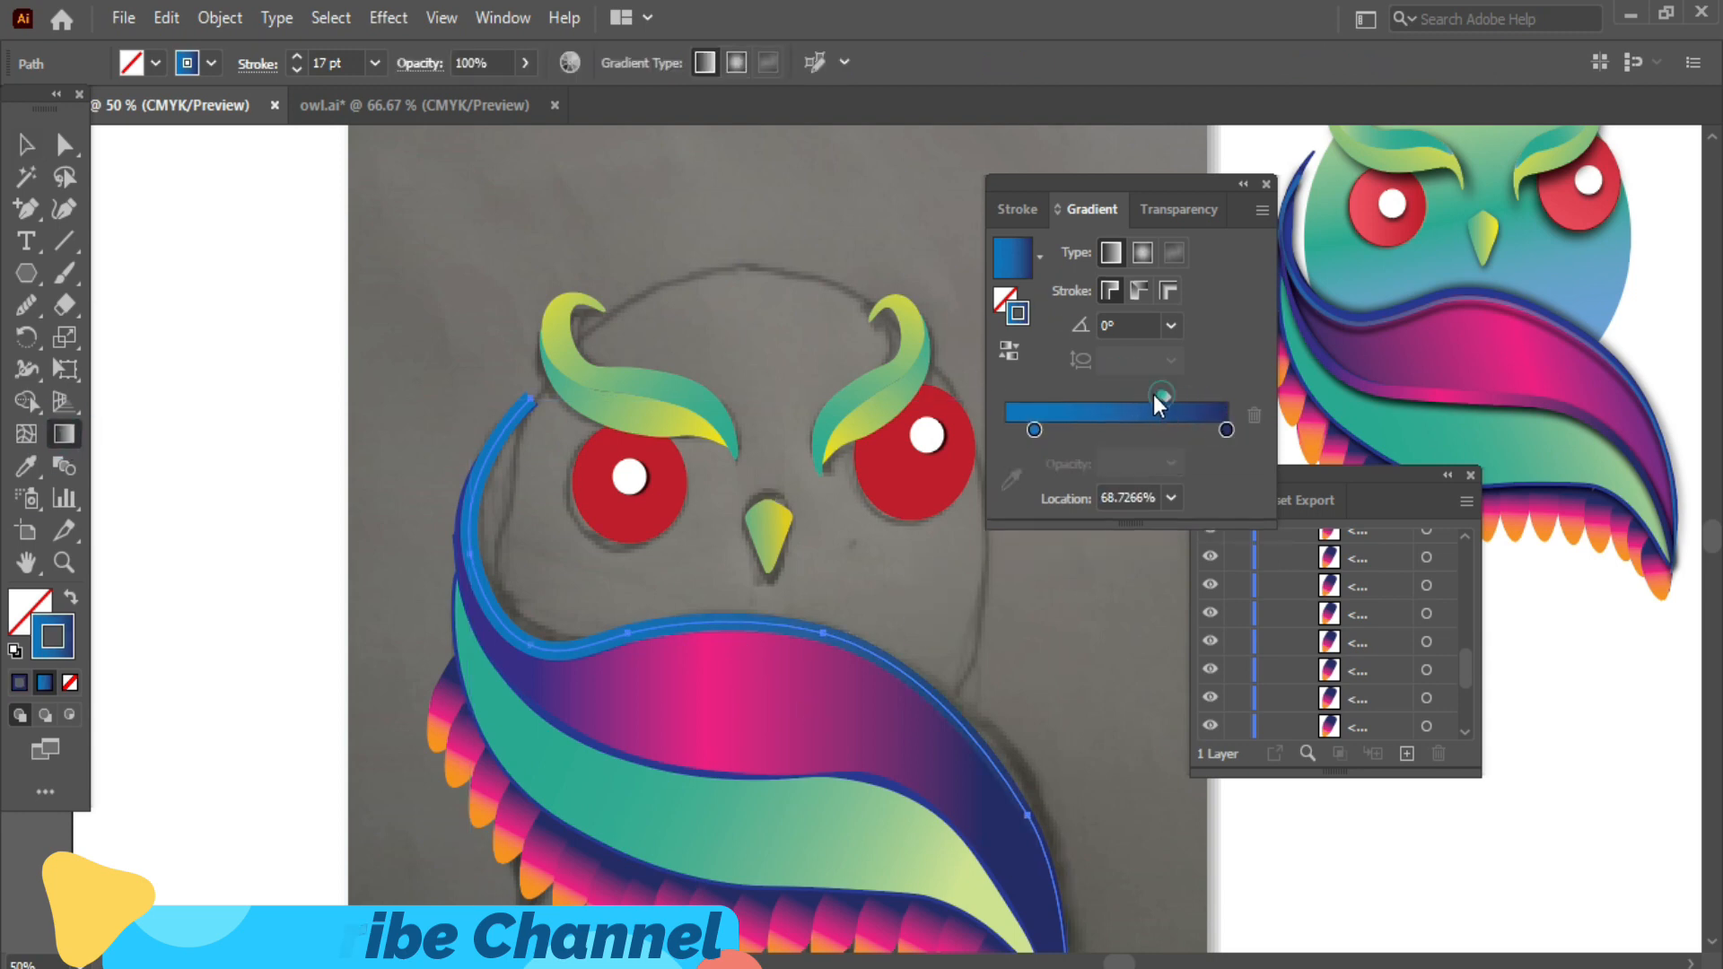
drag(1158, 396, 1033, 415)
- Set the upper wing outline's stroke to the solid dark navy swatch
click(211, 62)
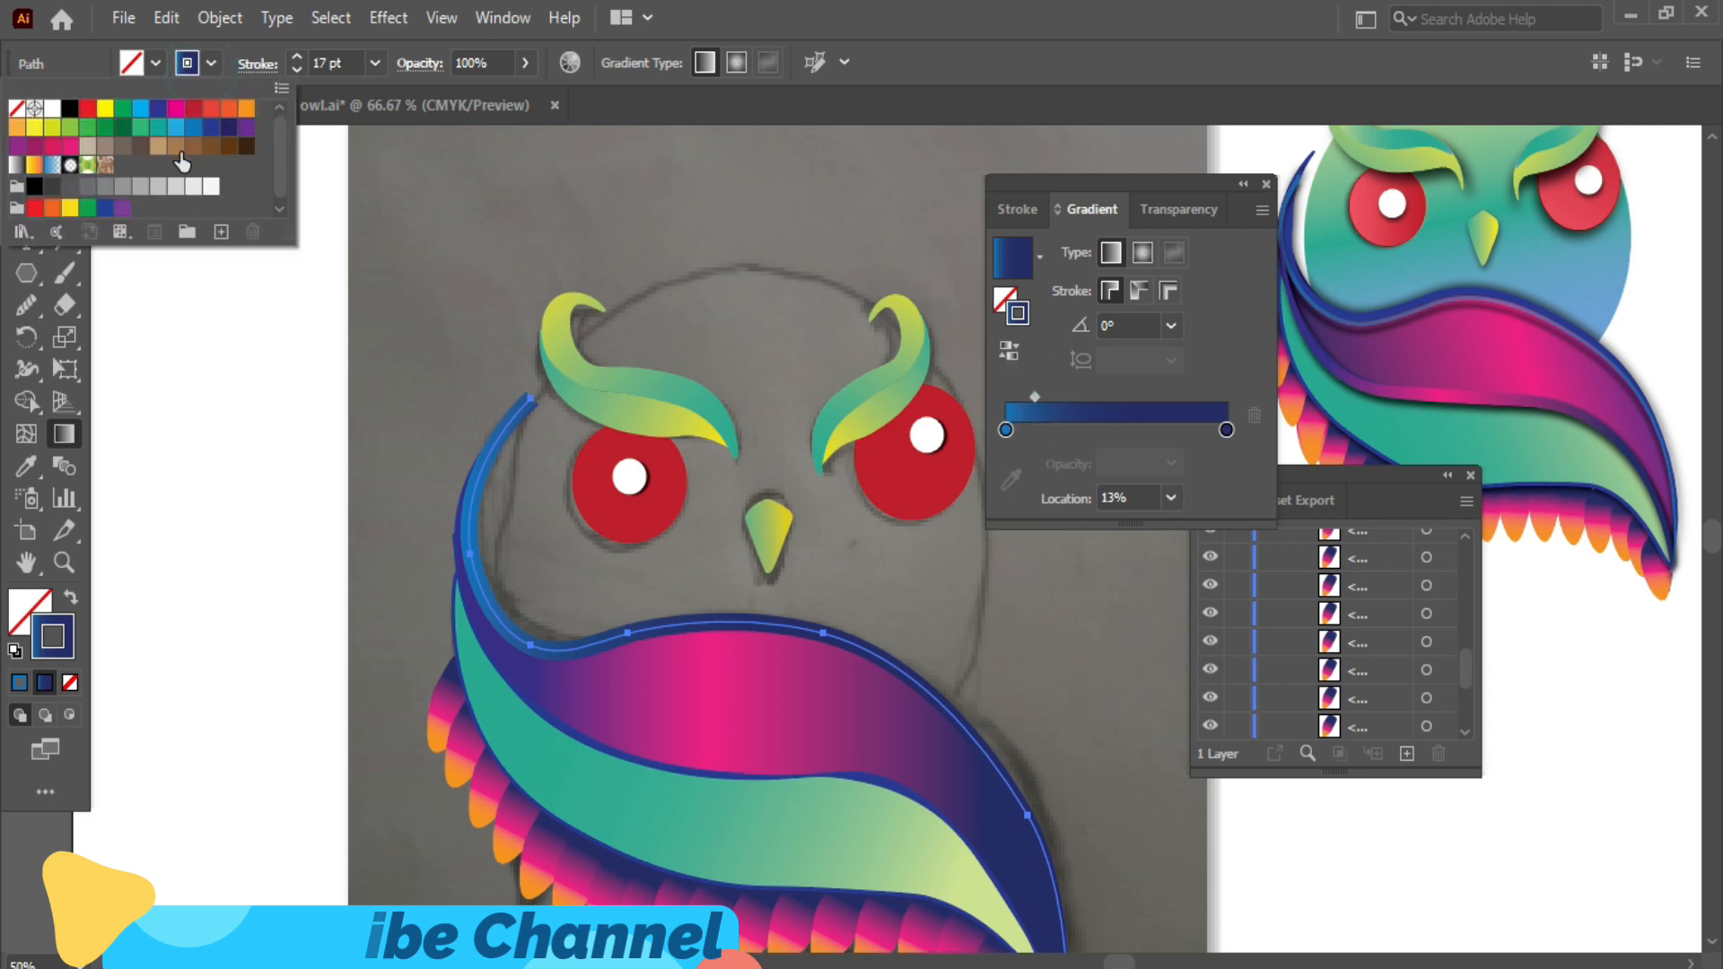
click(229, 127)
click(1272, 186)
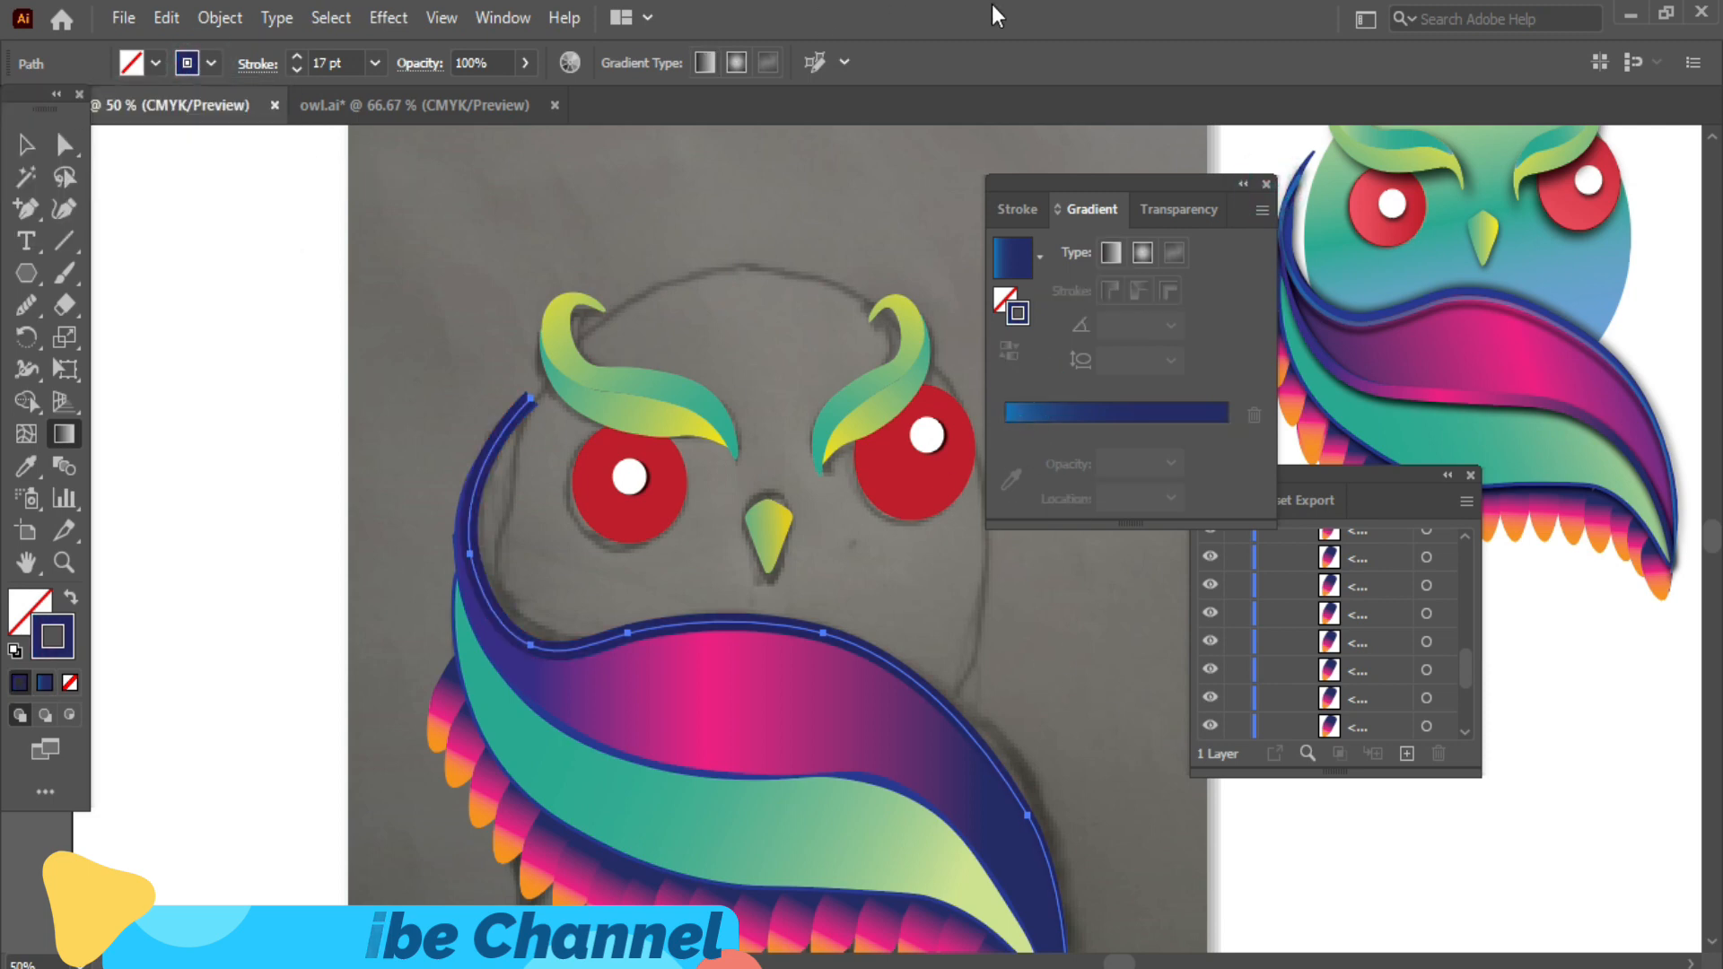
- Move the teal-green wing band aside, down and left, to expose the blue dividing outline
click(26, 144)
click(852, 806)
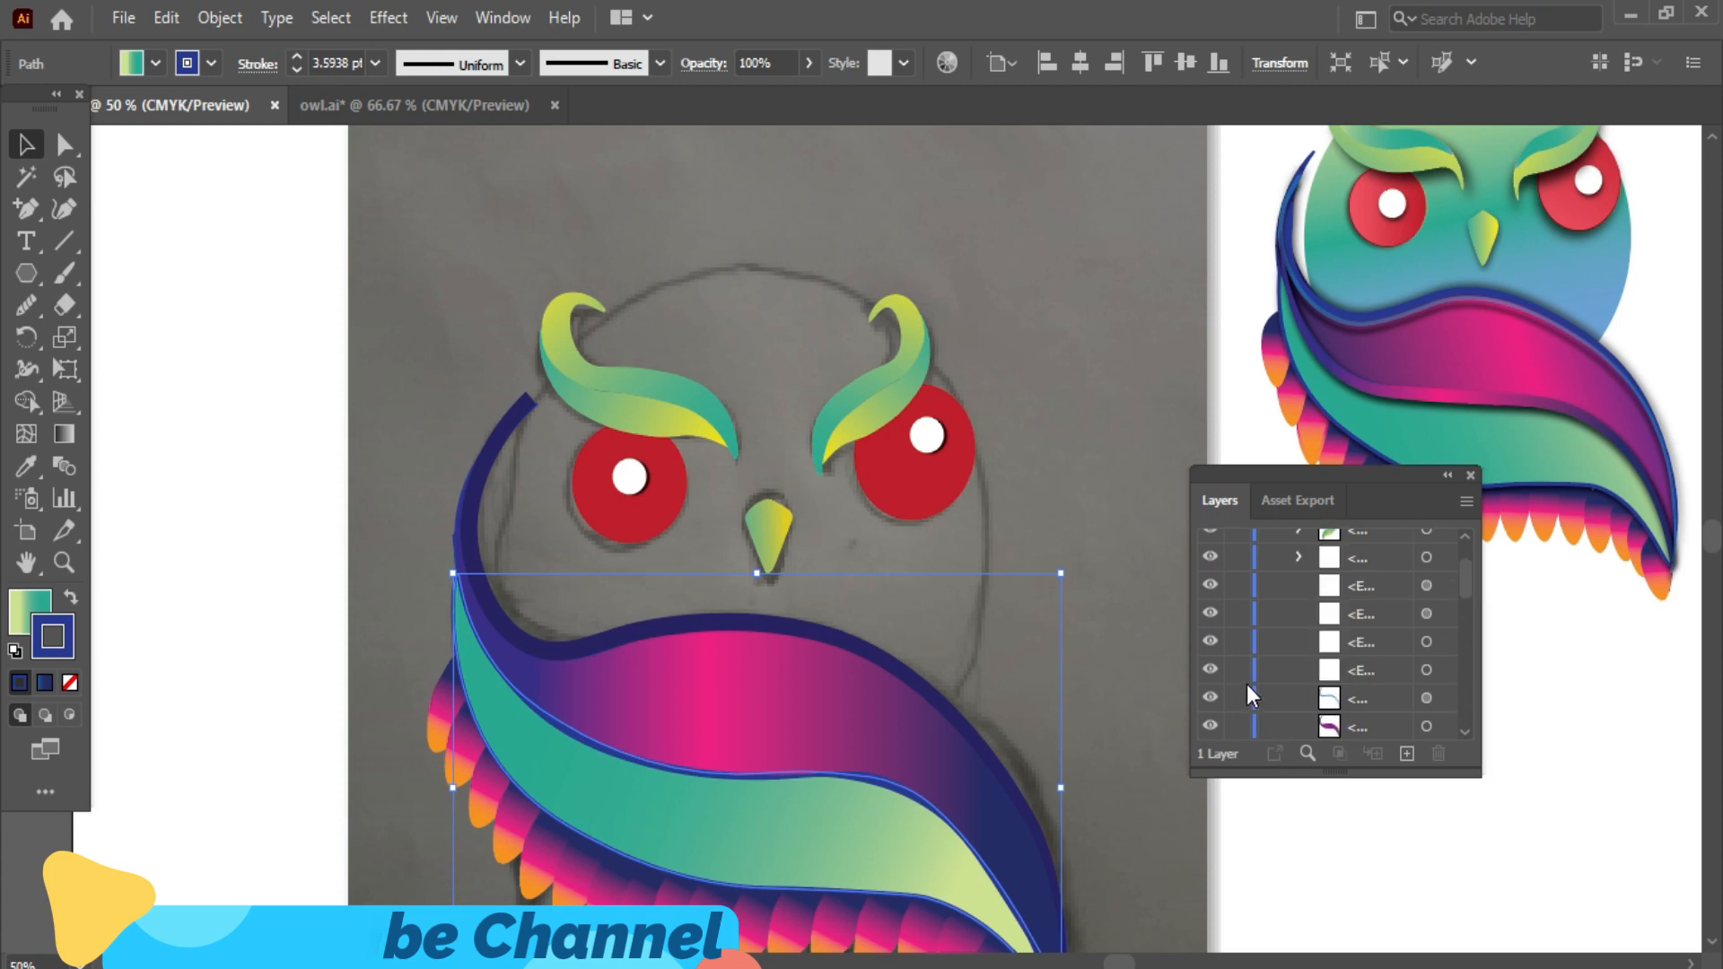
scroll(1246, 681, up, 15)
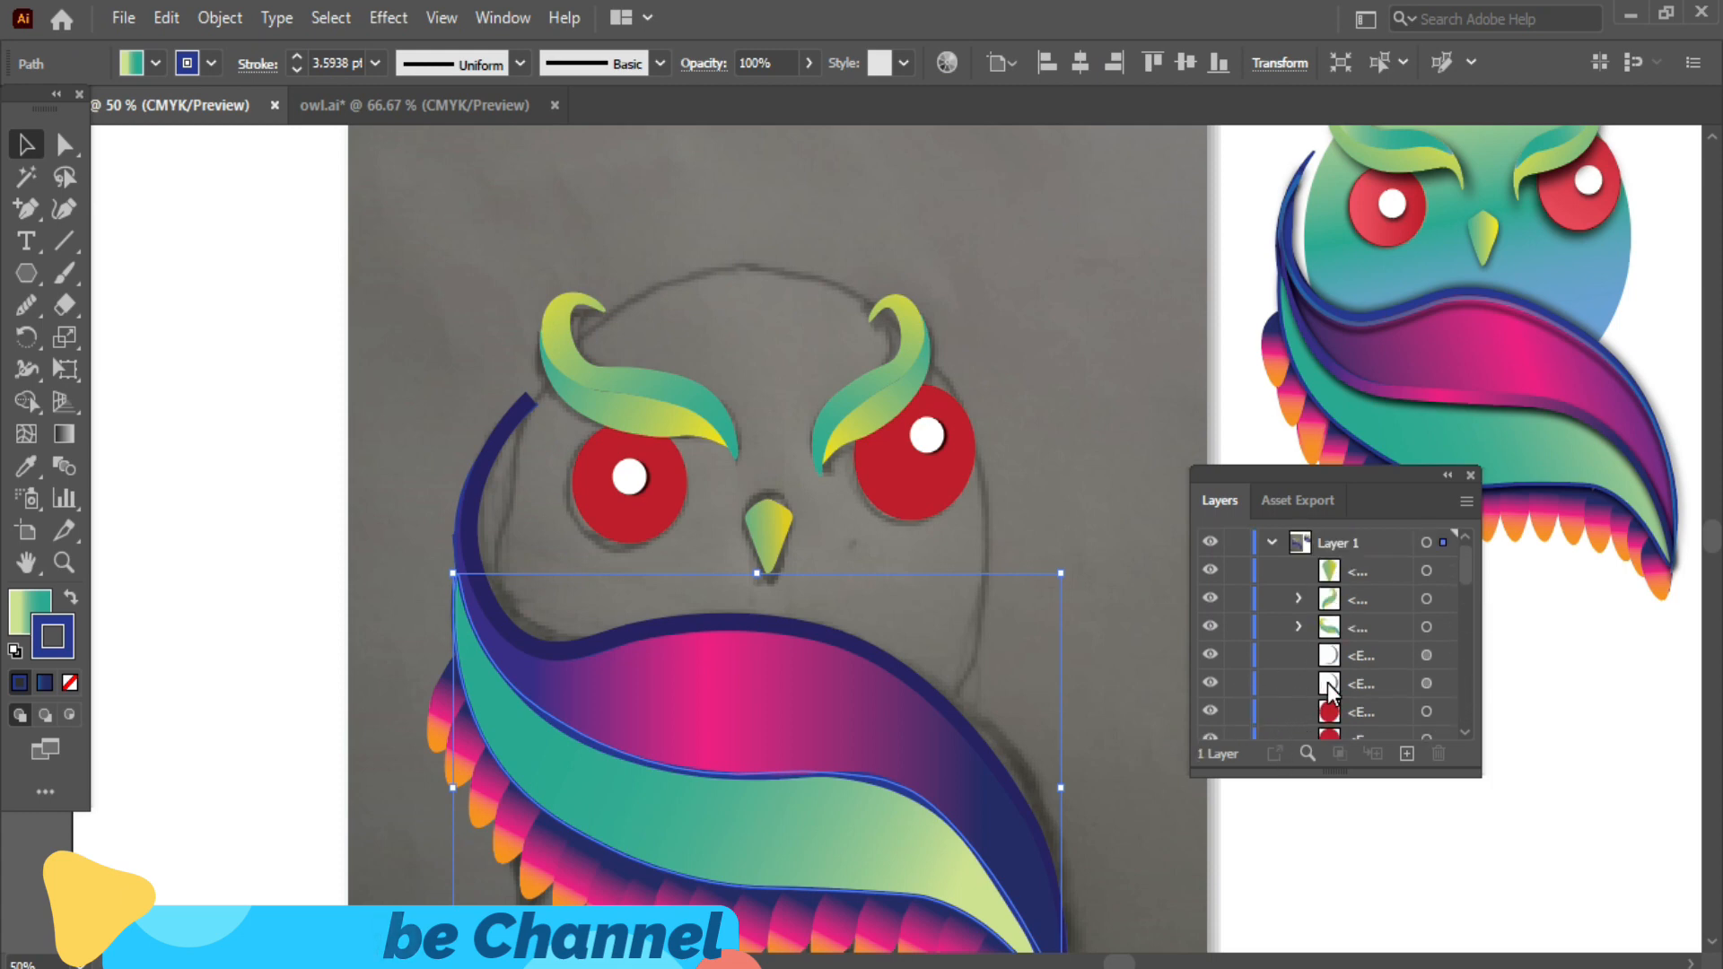
scroll(1277, 660, down, 15)
drag(991, 851, 747, 795)
- Bring the blue dividing outline between the two wing bands to the front
click(879, 794)
right_click(770, 767)
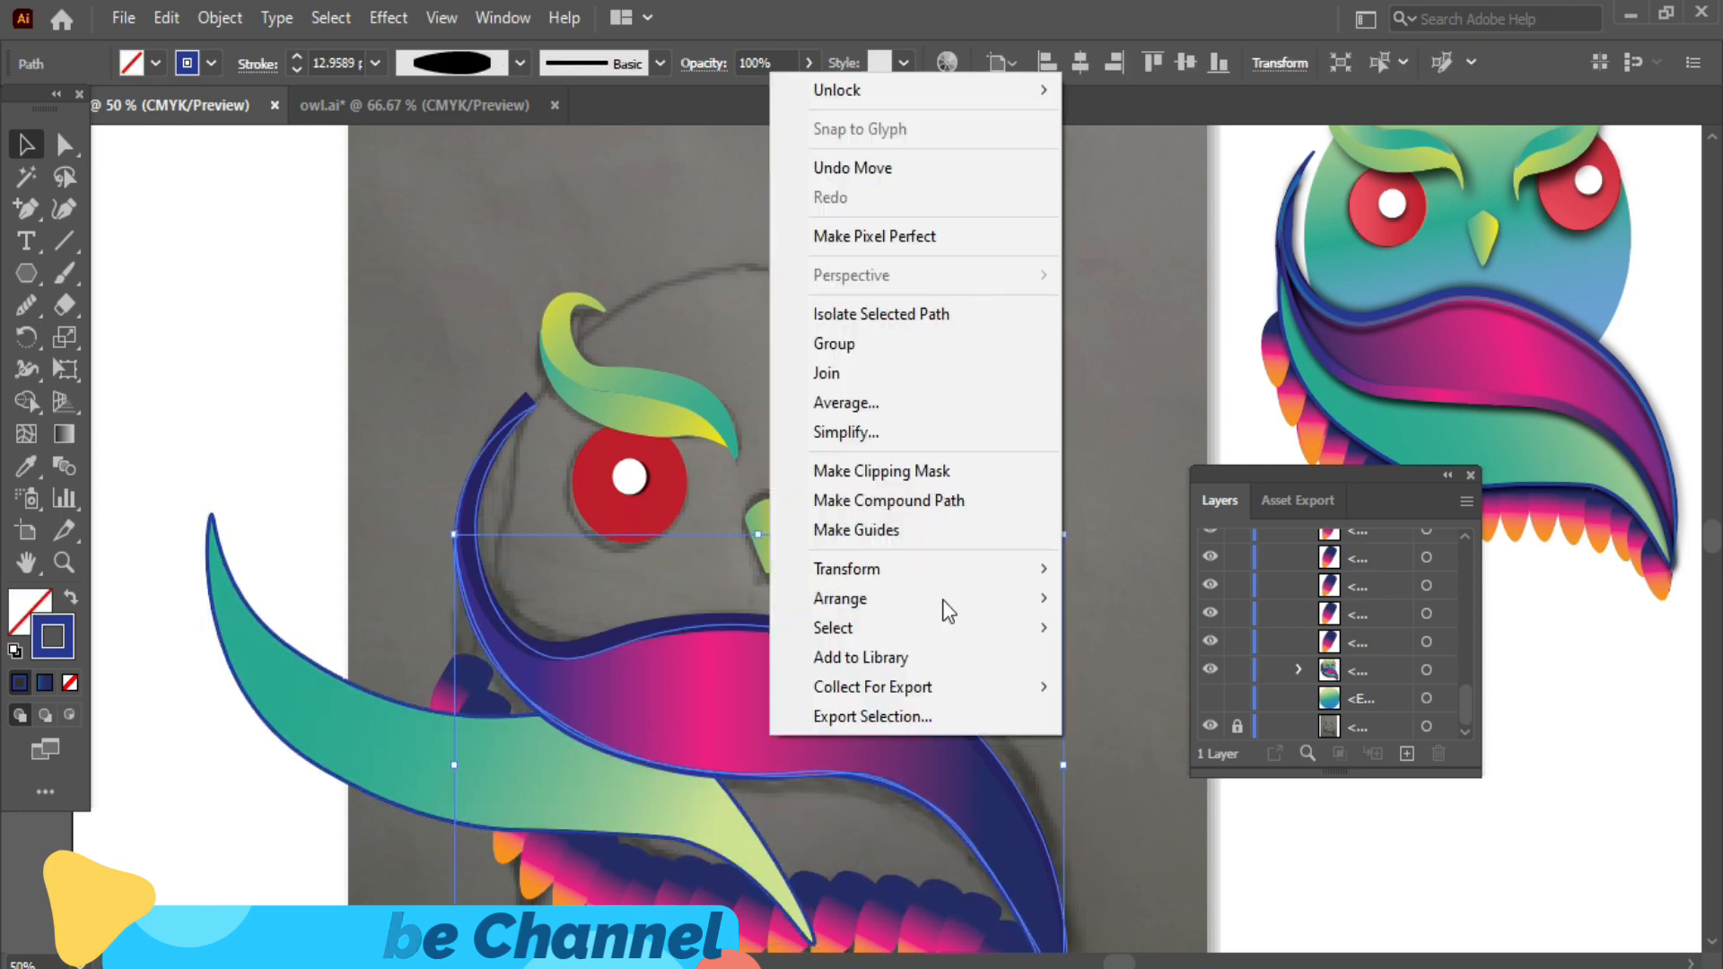
mouse_move(942, 599)
click(1122, 598)
- Move the teal-green band back into its place under the pink wing band and deselect it
scroll(942, 574, down, 3)
drag(699, 641, 868, 653)
scroll(1047, 925, up, 1)
click(1115, 841)
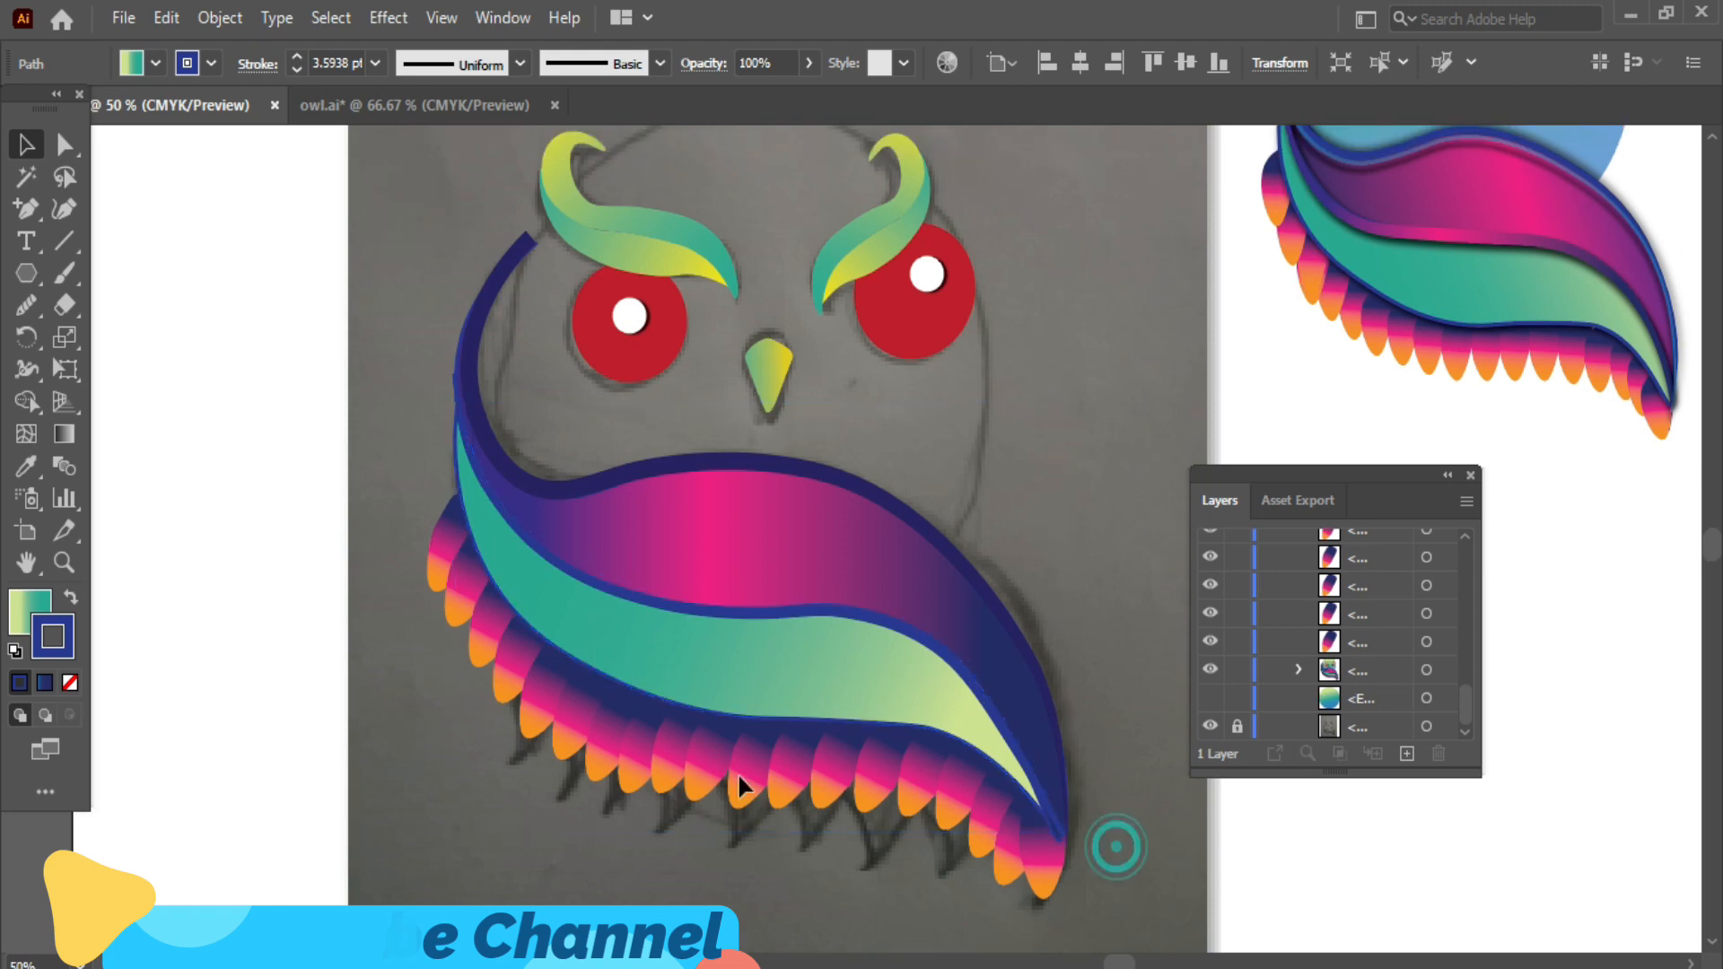
- Give the dividing outline between the two wing bands the upper band's navy-to-magenta gradient as its stroke, with no fill
click(886, 617)
click(26, 466)
click(731, 565)
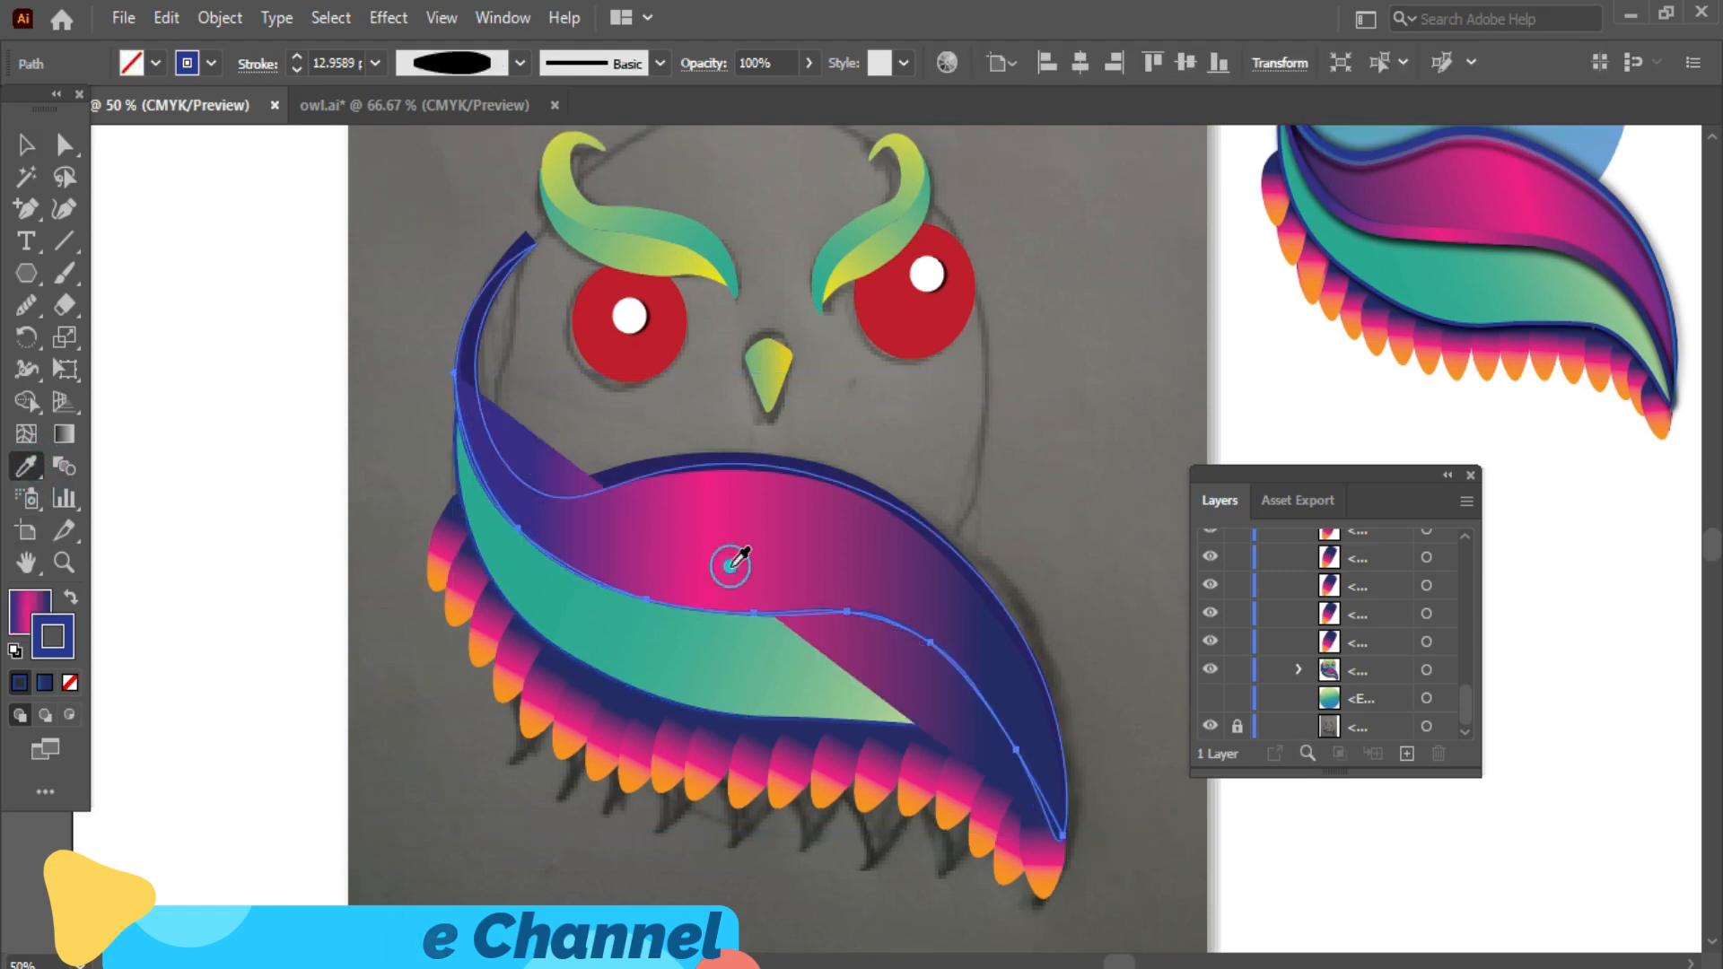
click(70, 598)
click(28, 612)
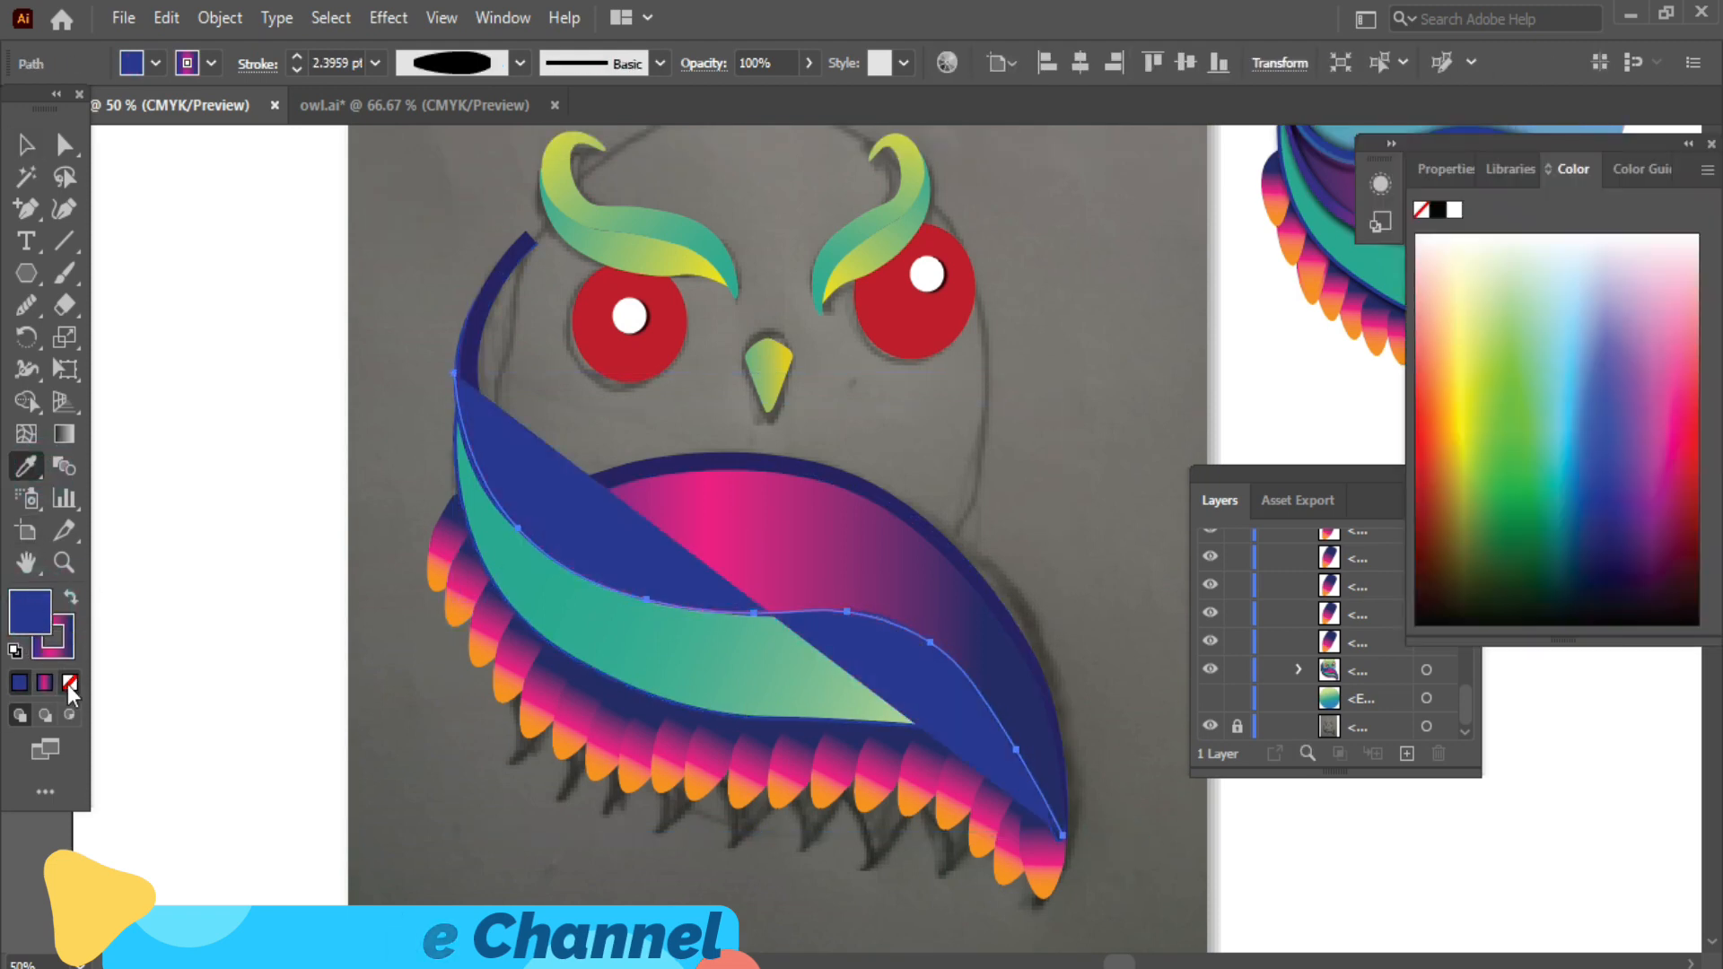
click(69, 683)
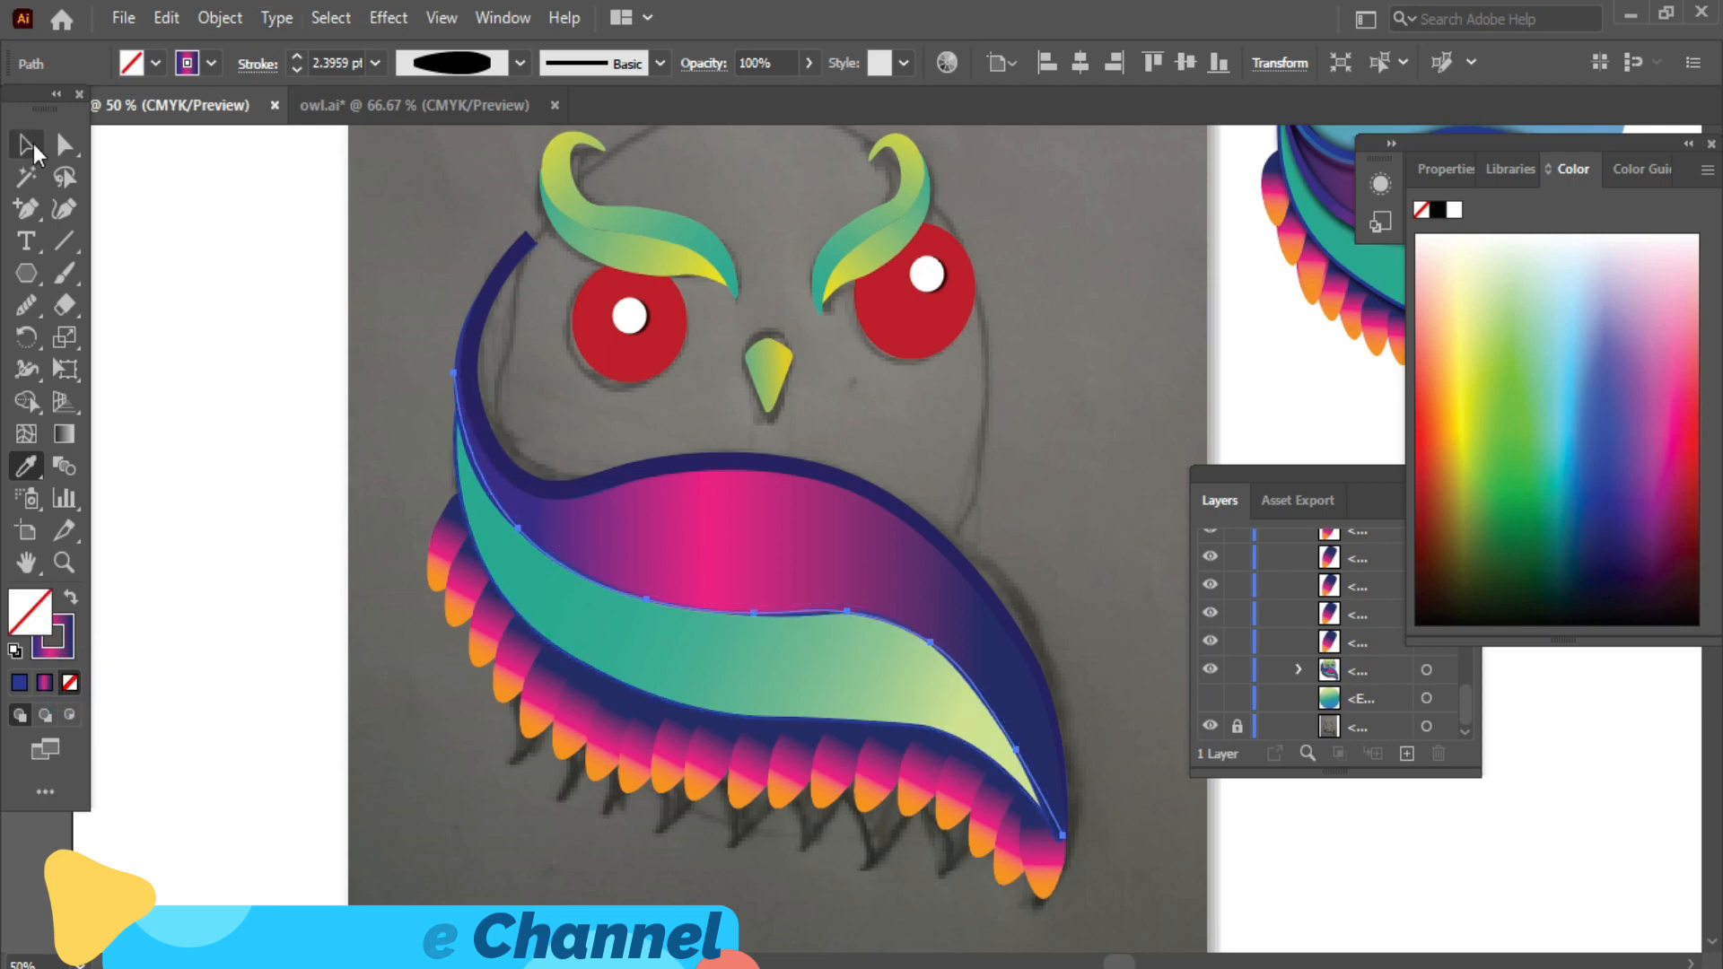
key(v)
right_click(805, 628)
click(1130, 835)
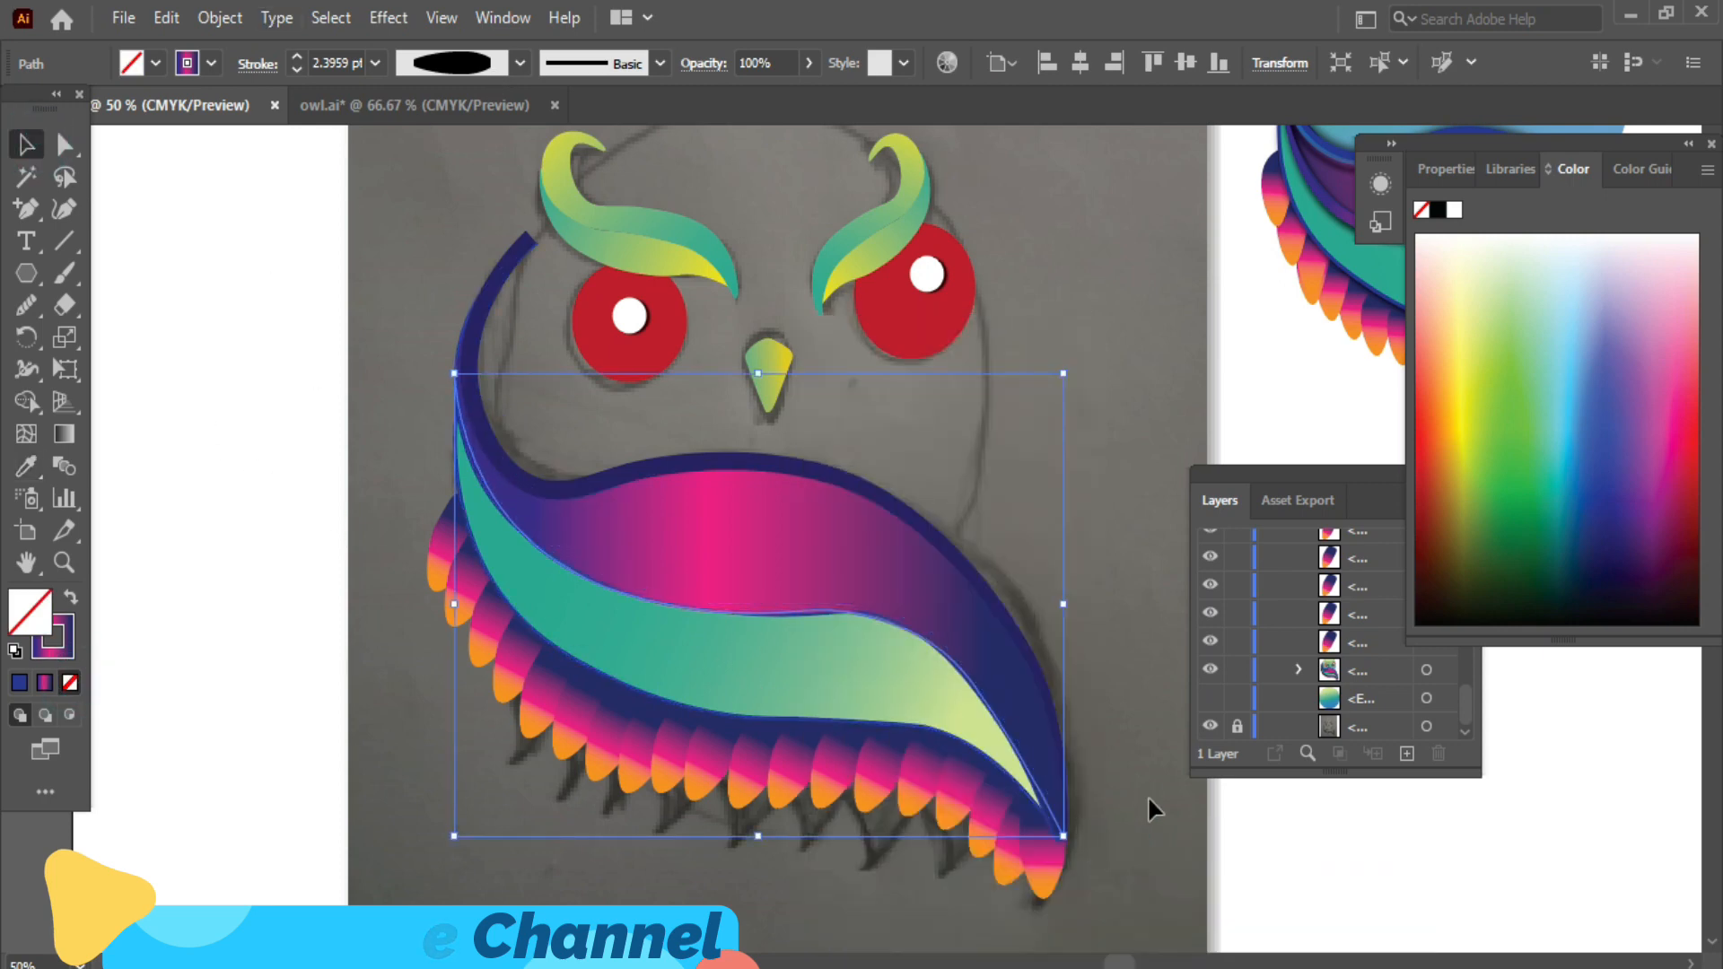
click(1146, 807)
- Move the dividing outline aside, thicken its stroke to 18.263 pt, and realign it along the seam between the wing bands
drag(565, 569, 347, 613)
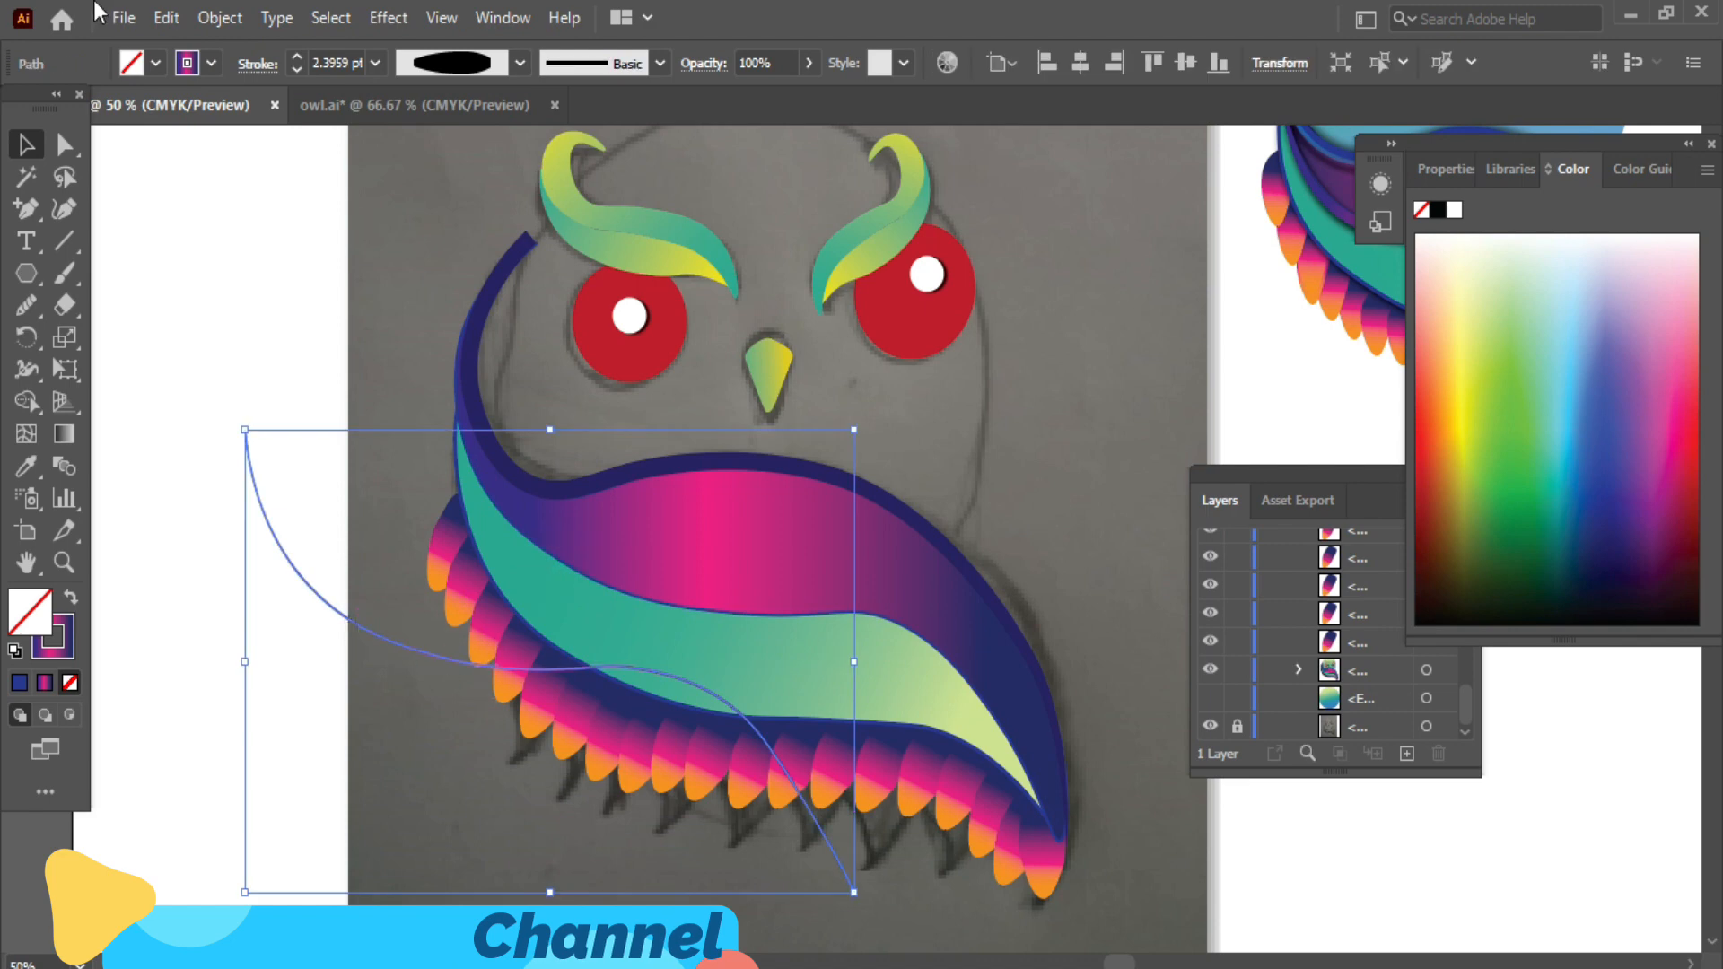
click(296, 55)
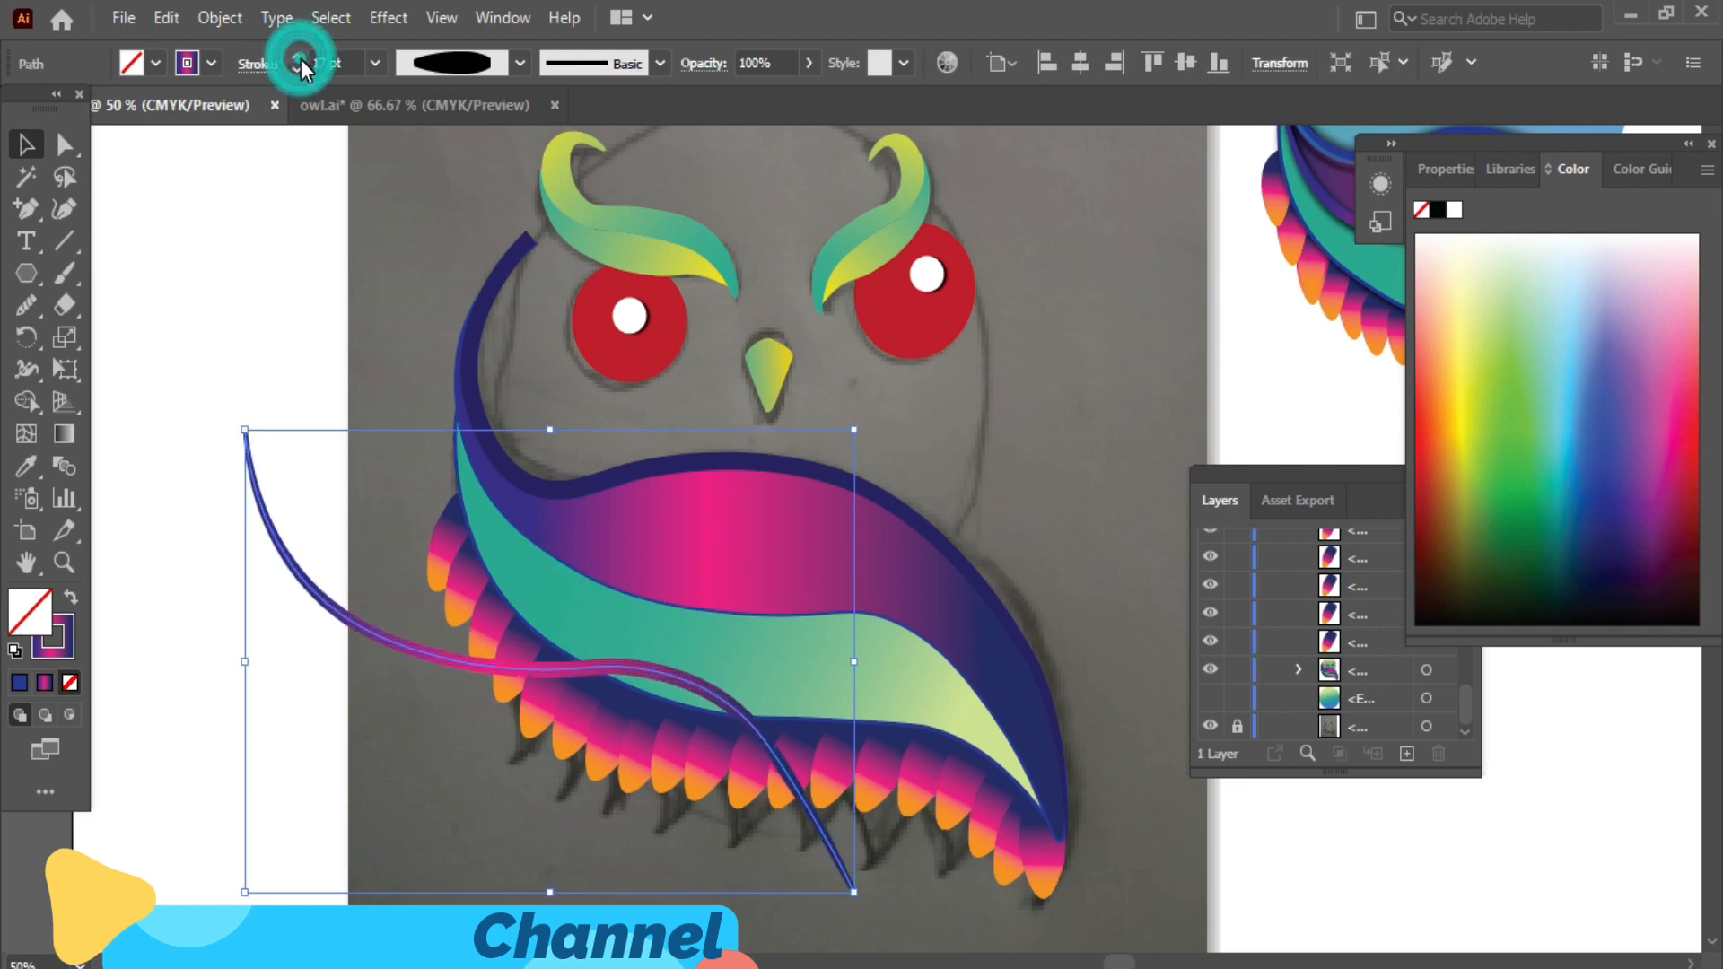
click(431, 678)
drag(616, 671, 828, 601)
drag(1065, 823, 1059, 842)
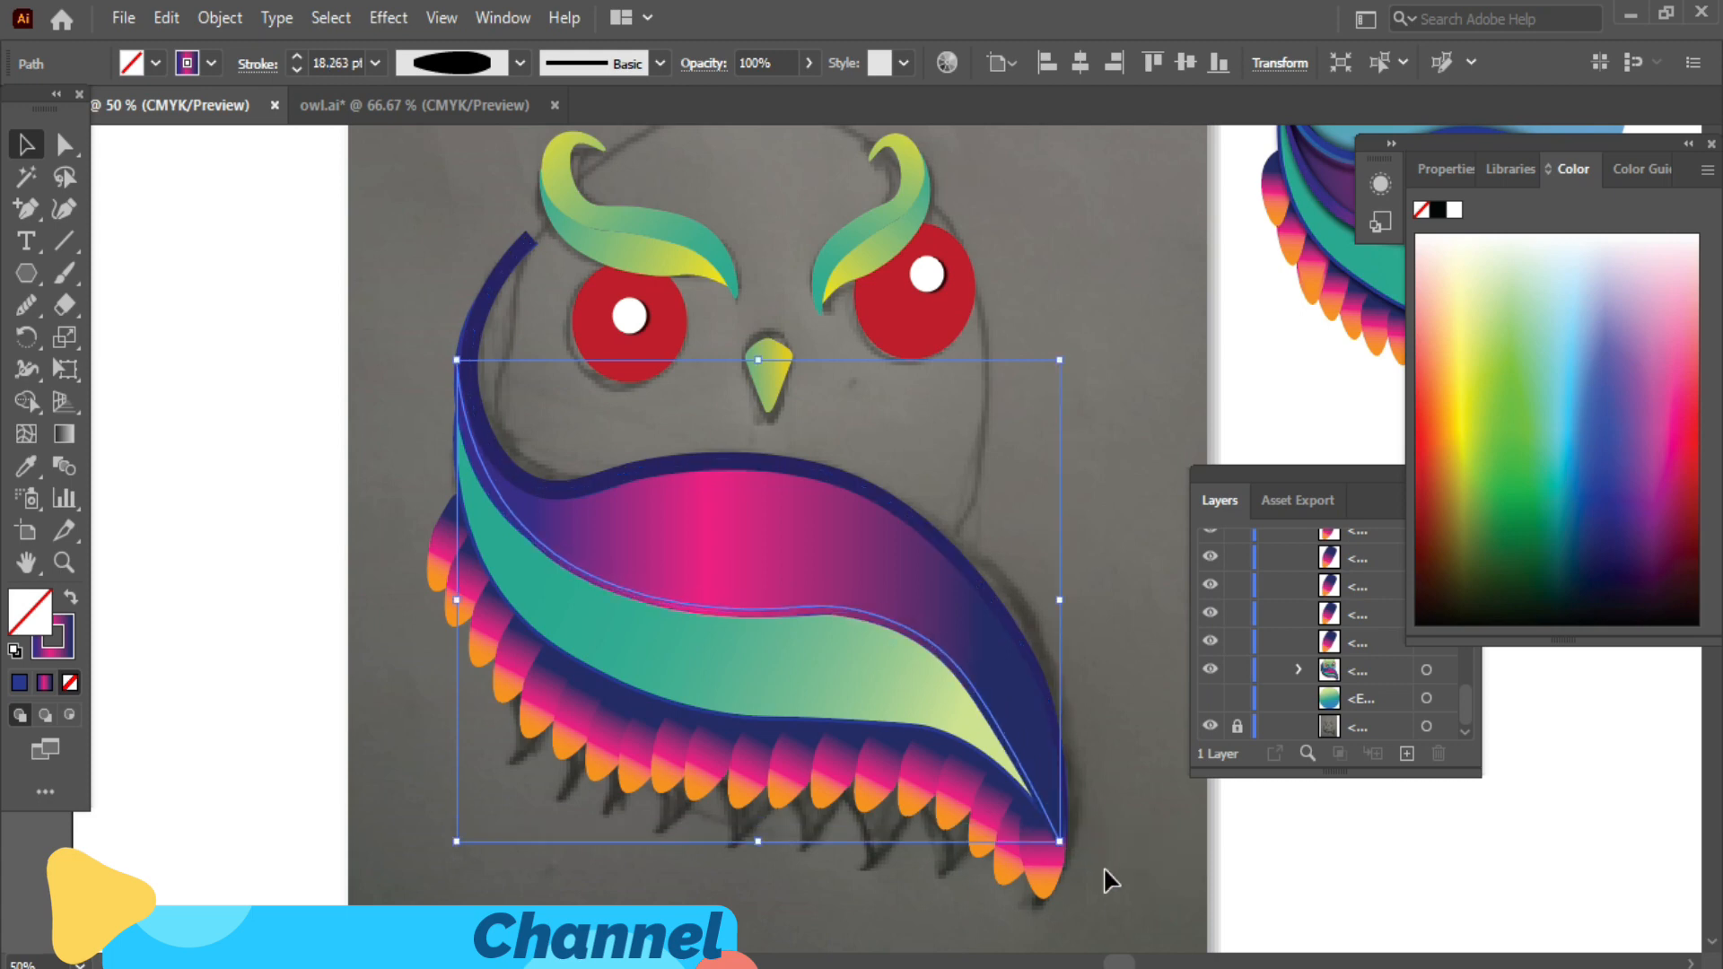
click(1107, 875)
- Reapply the navy-to-magenta gradient to the dividing outline's stroke and leave its fill empty
click(782, 619)
click(1711, 144)
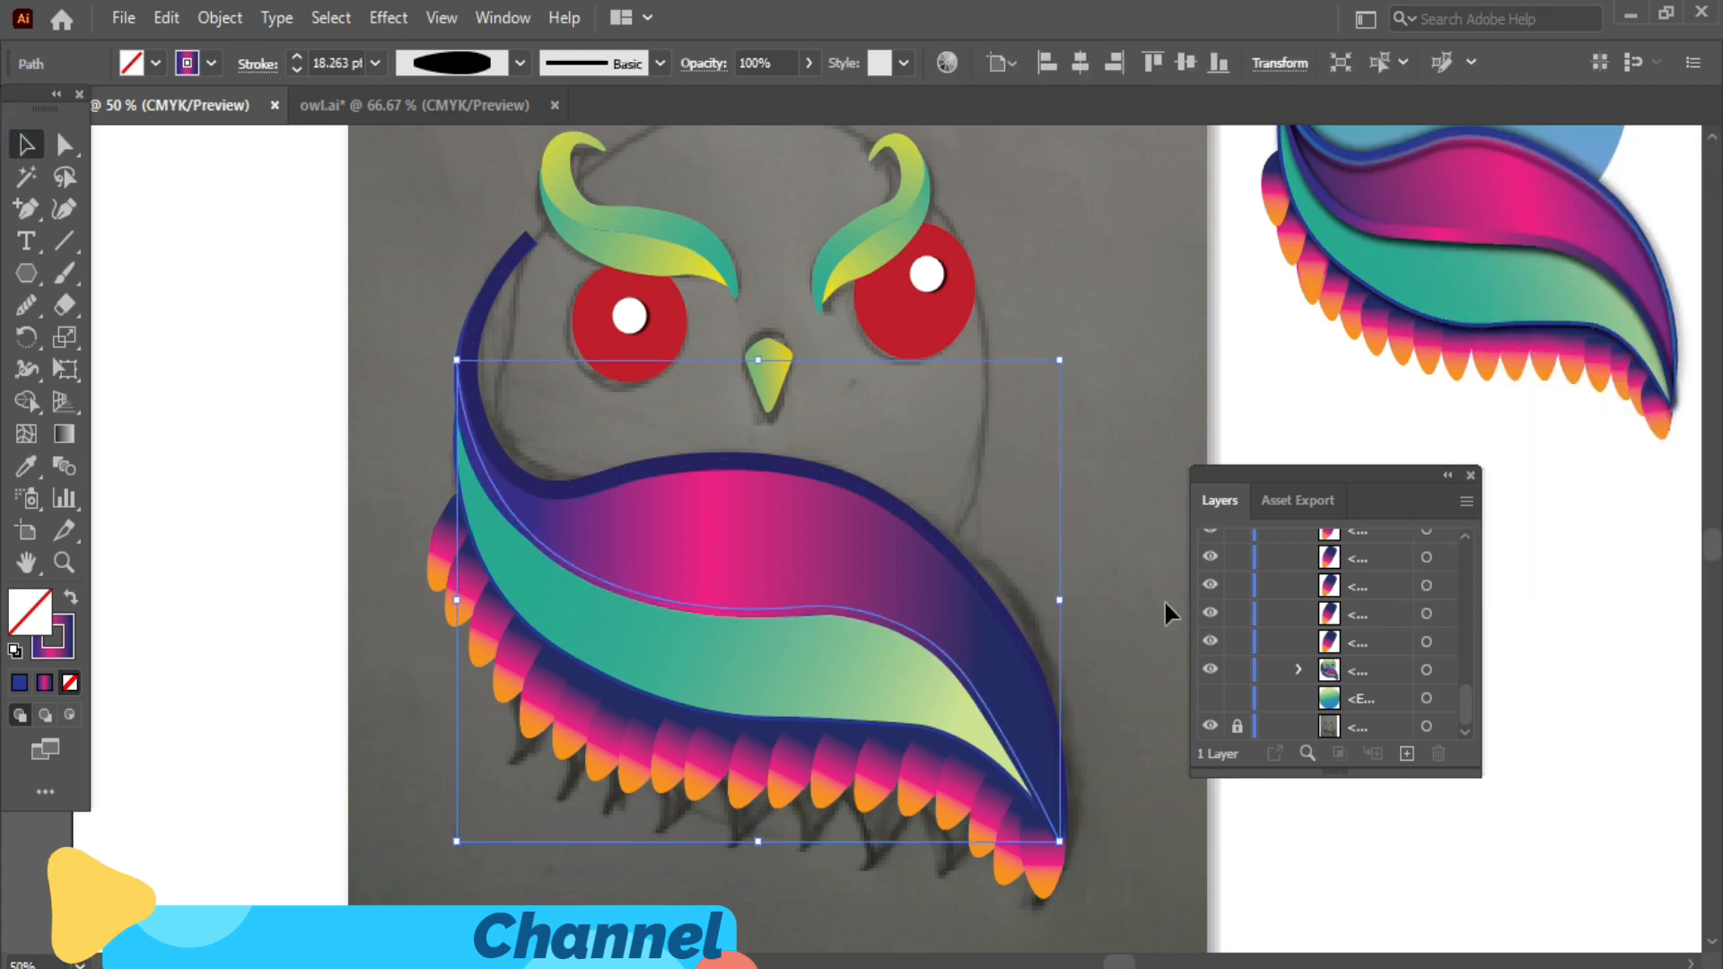
click(502, 17)
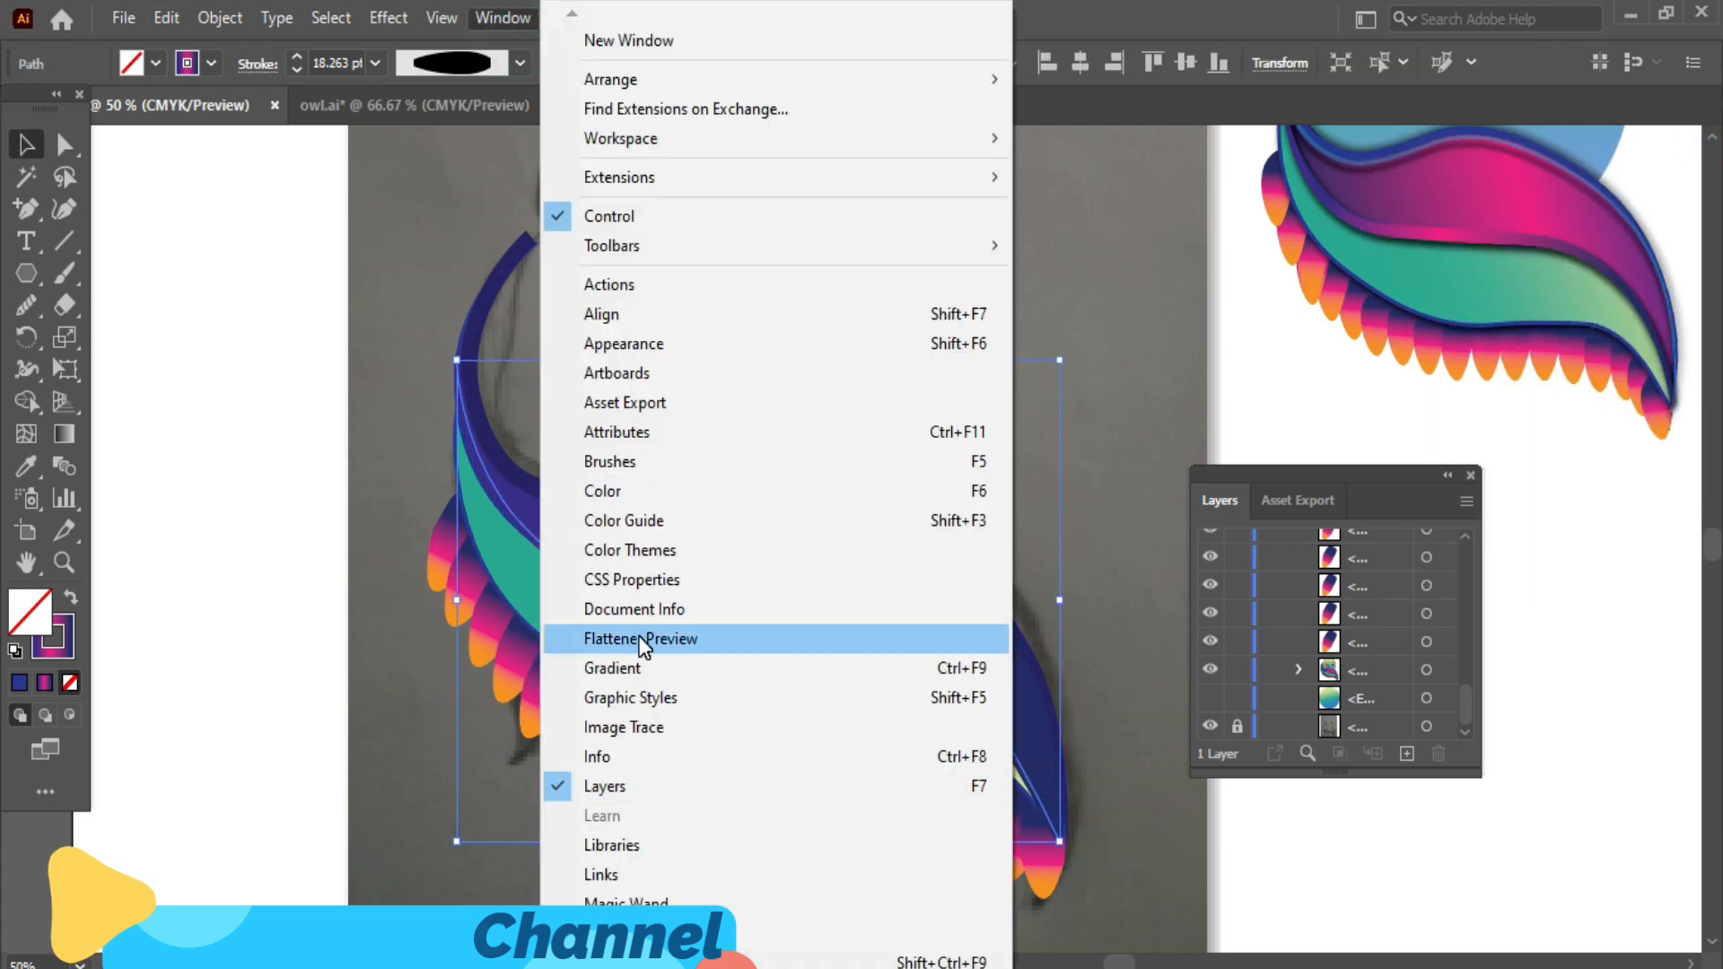
click(653, 562)
click(1134, 412)
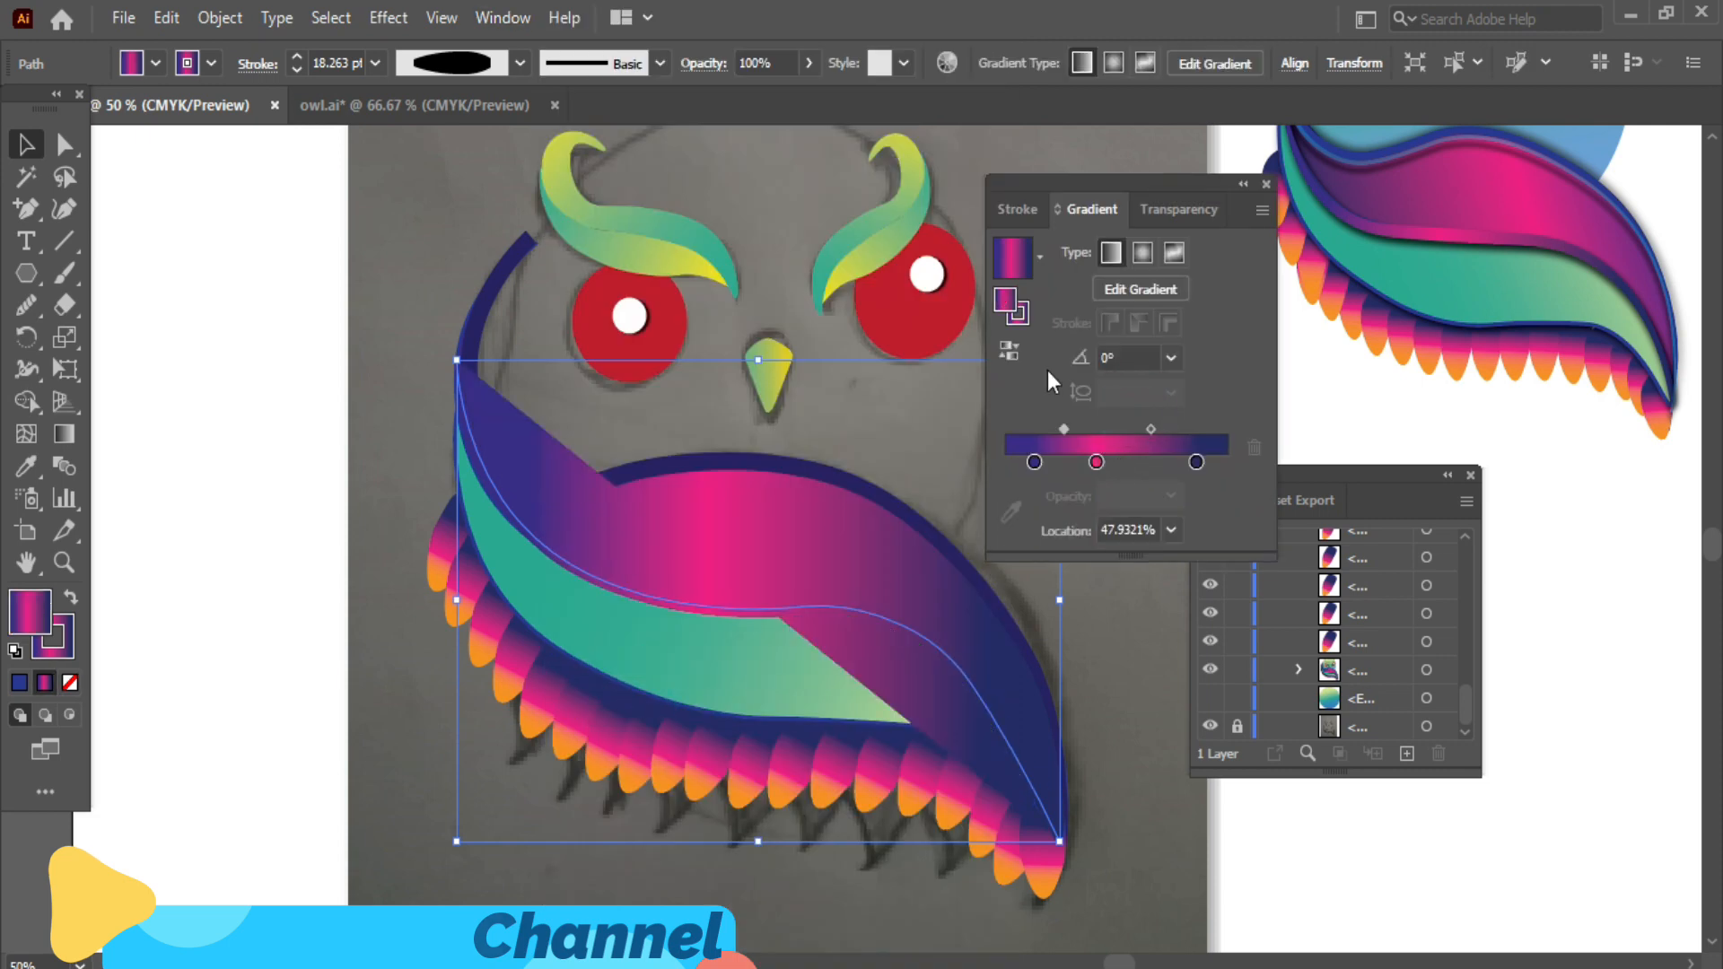
click(69, 682)
click(70, 601)
click(70, 649)
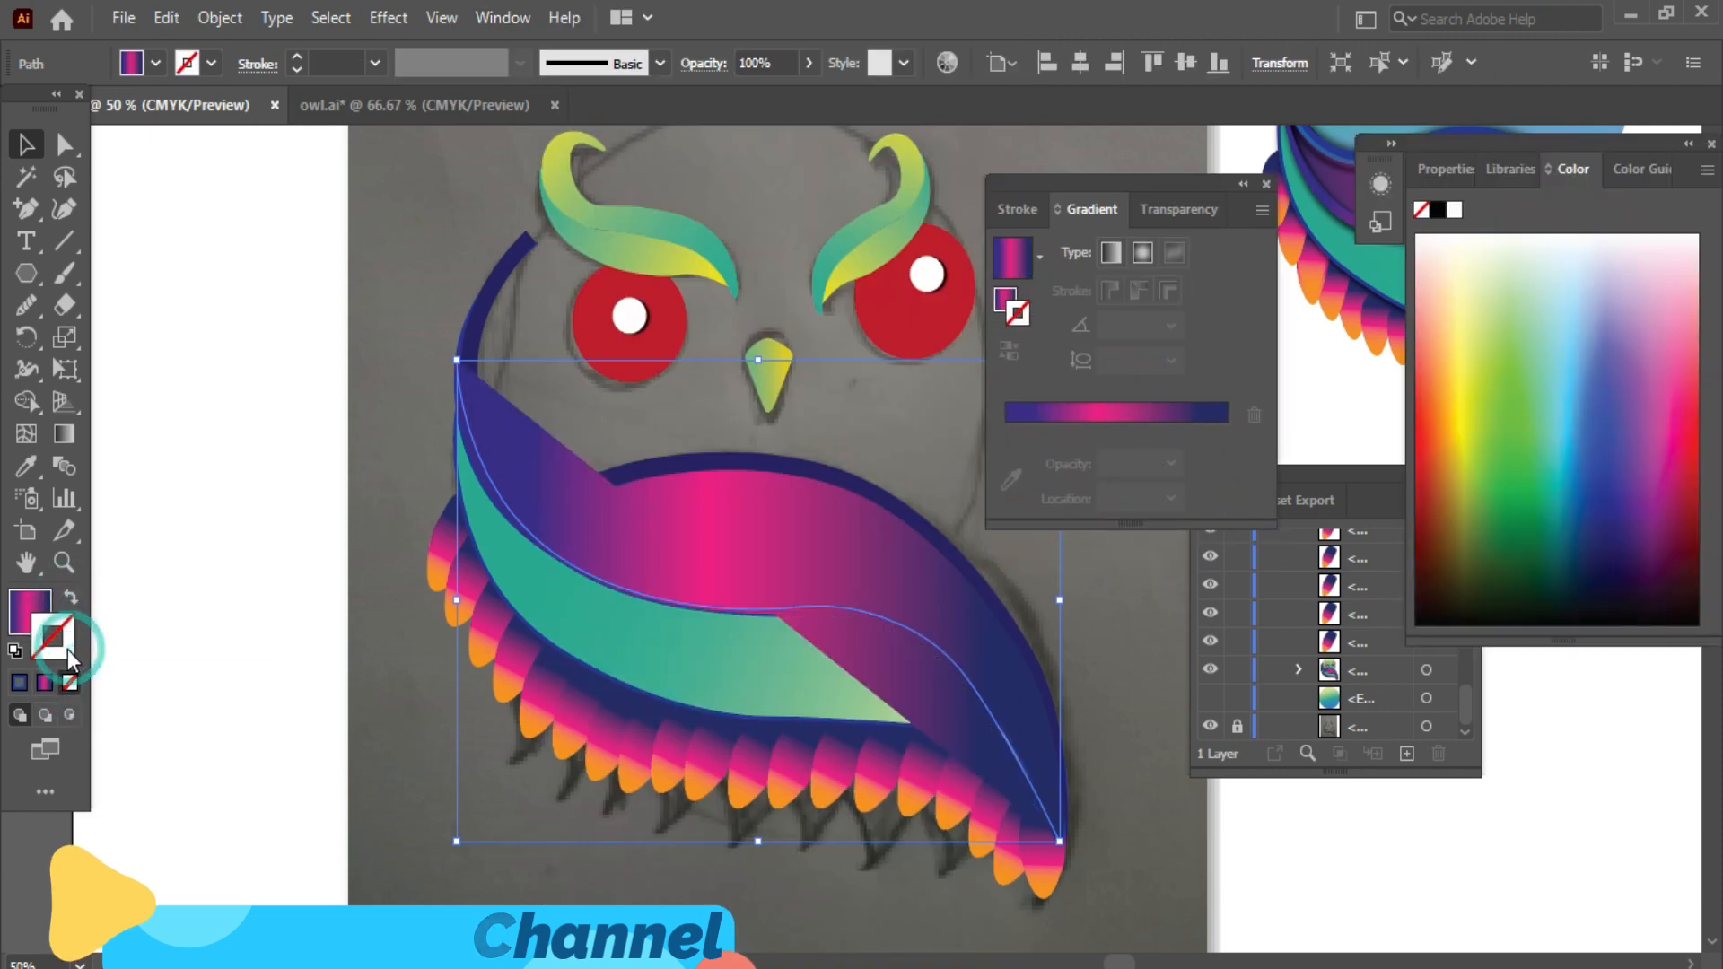
click(70, 597)
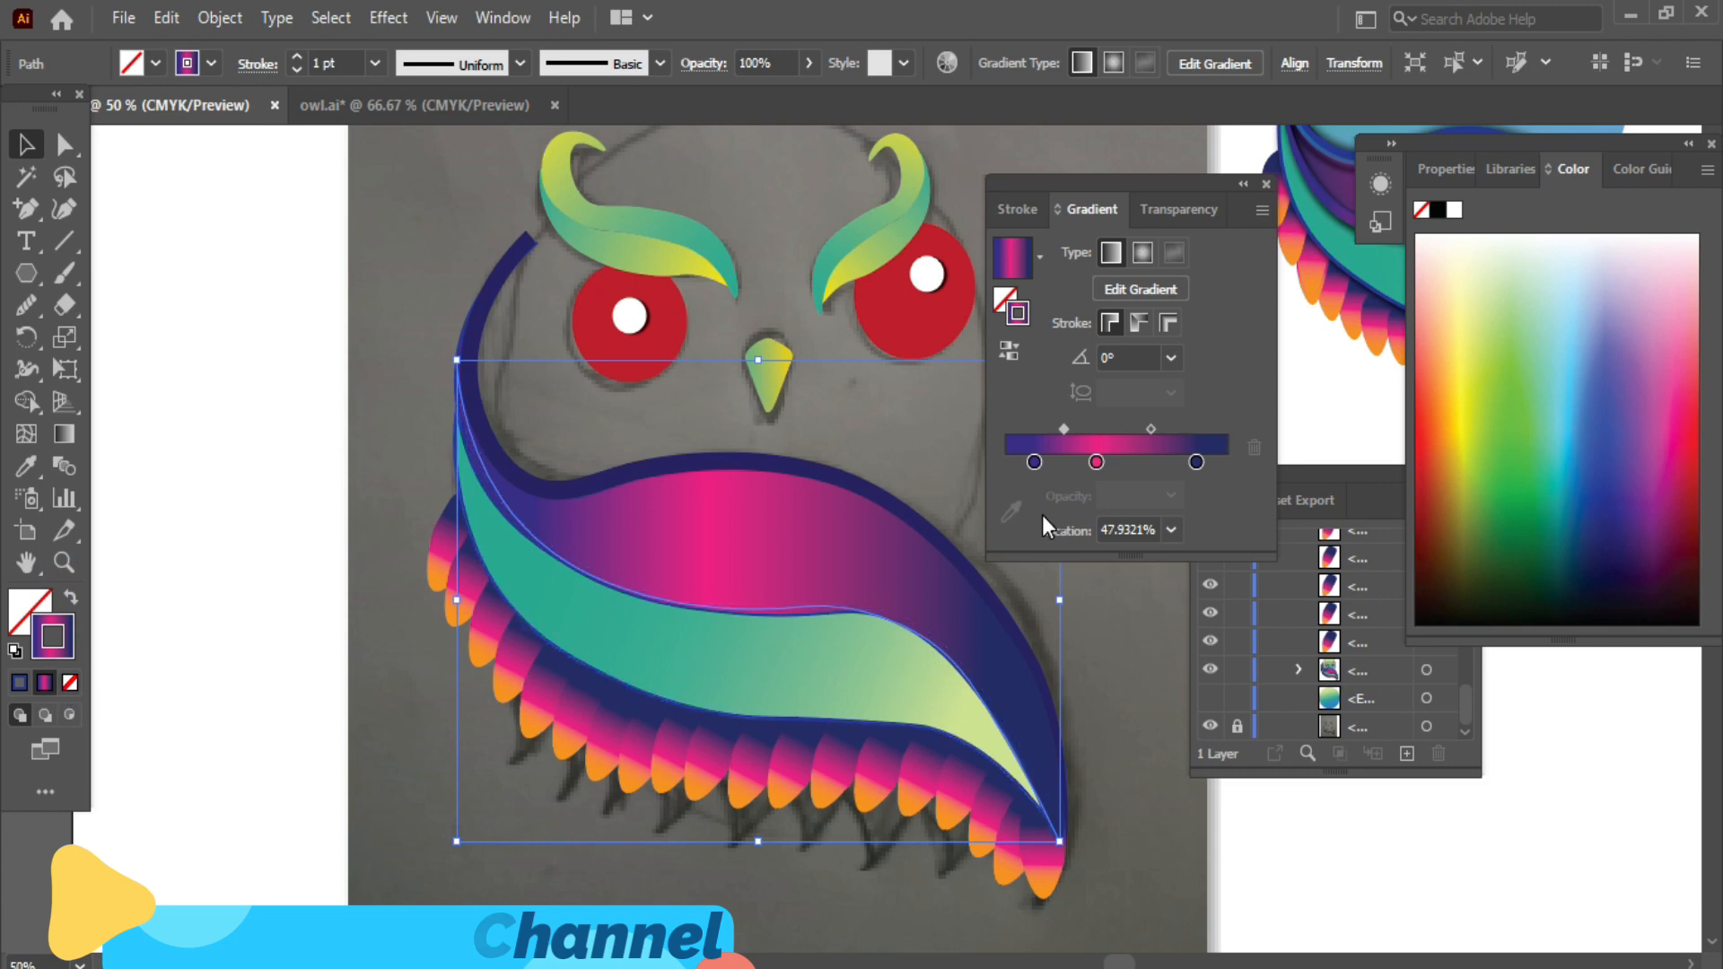
- Shift the stroke gradient's second midpoint to 13% and set the dividing outline's weight to 10 pt
drag(1152, 430, 1095, 445)
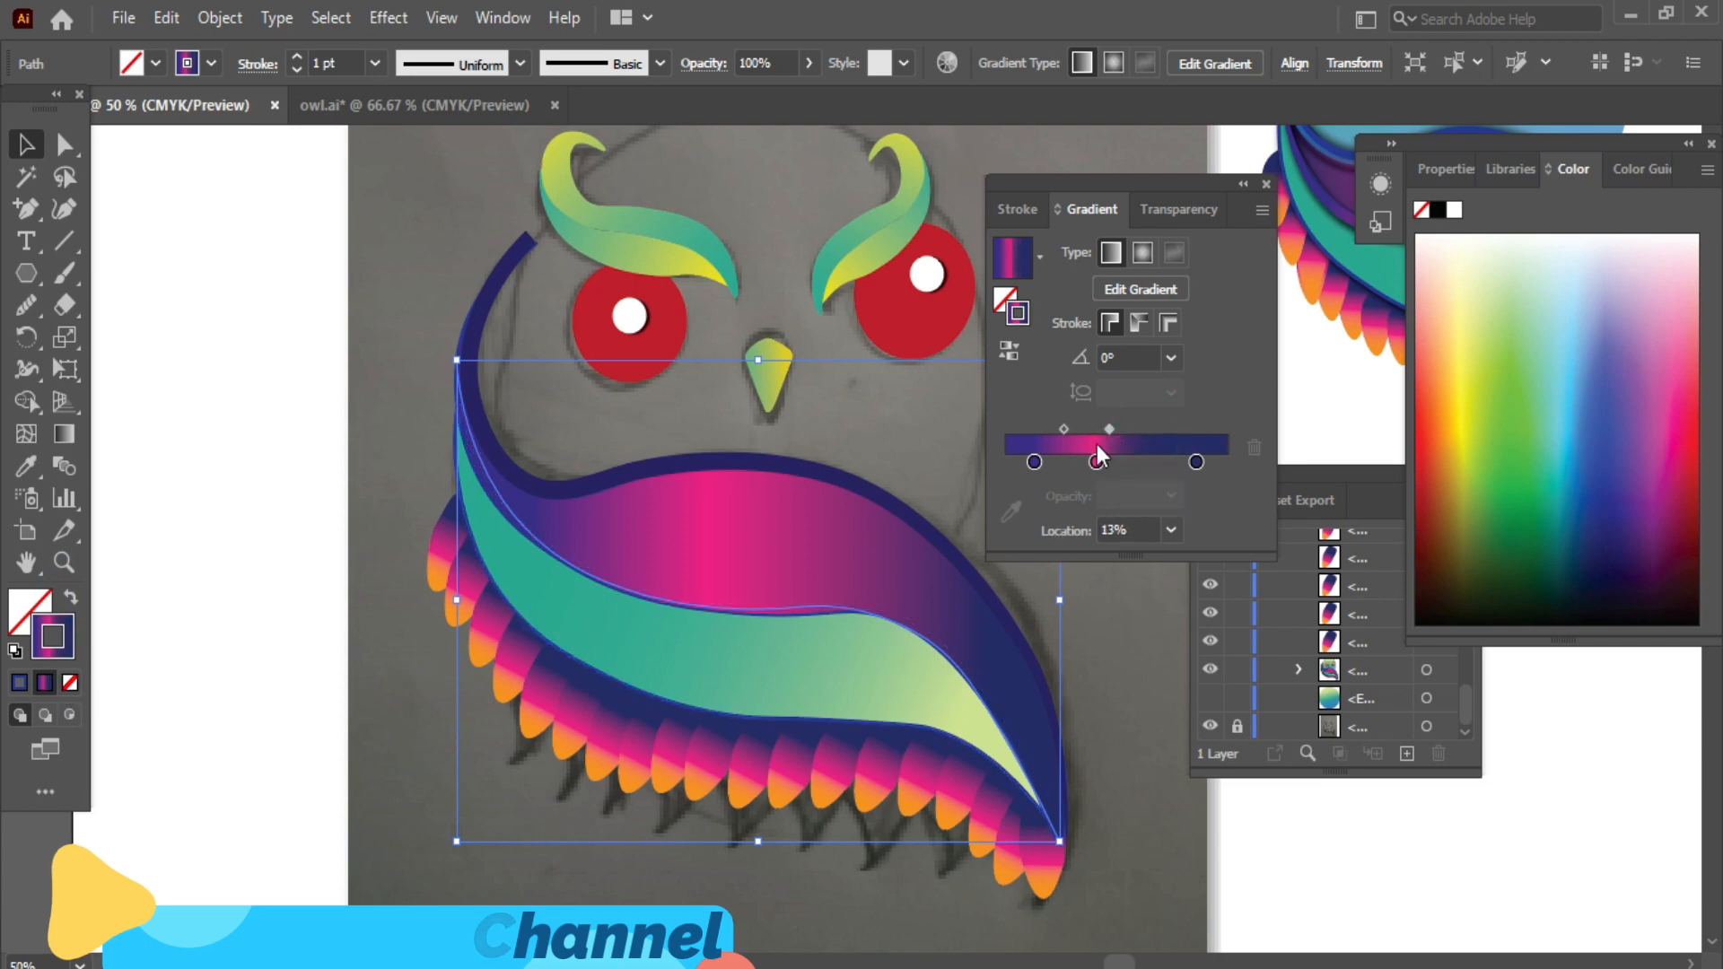
click(1266, 184)
click(297, 55)
click(297, 55)
click(672, 422)
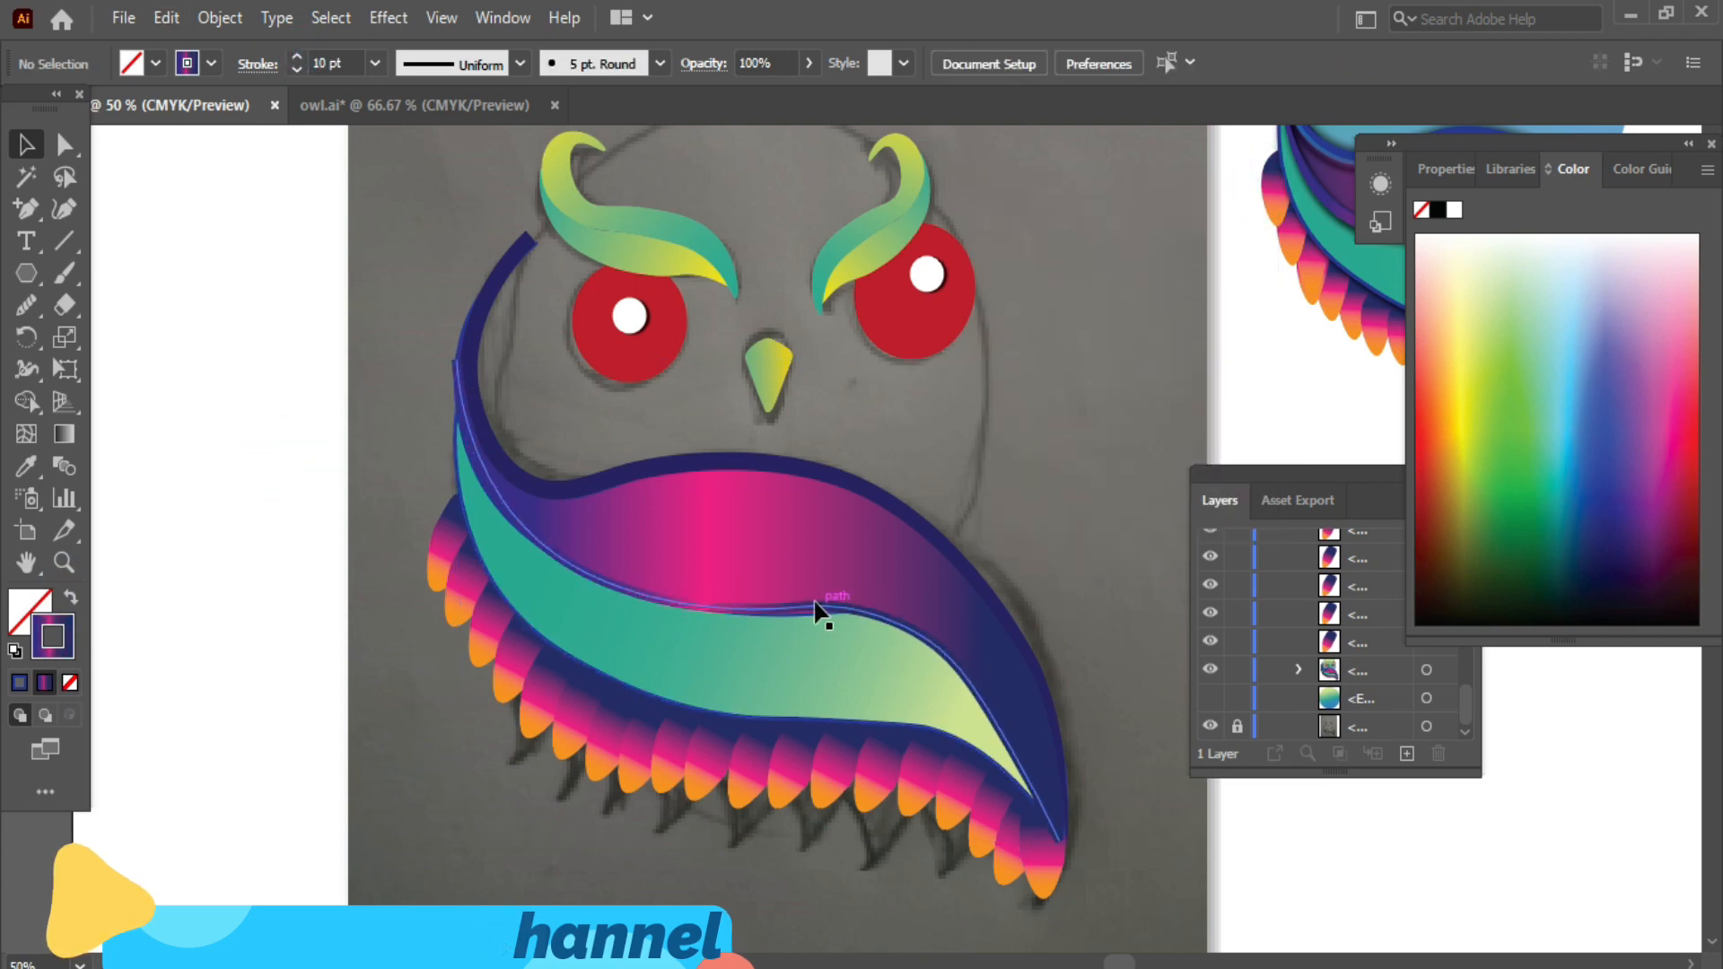
- Set the dividing outline's stroke weight to 11 pt
click(463, 393)
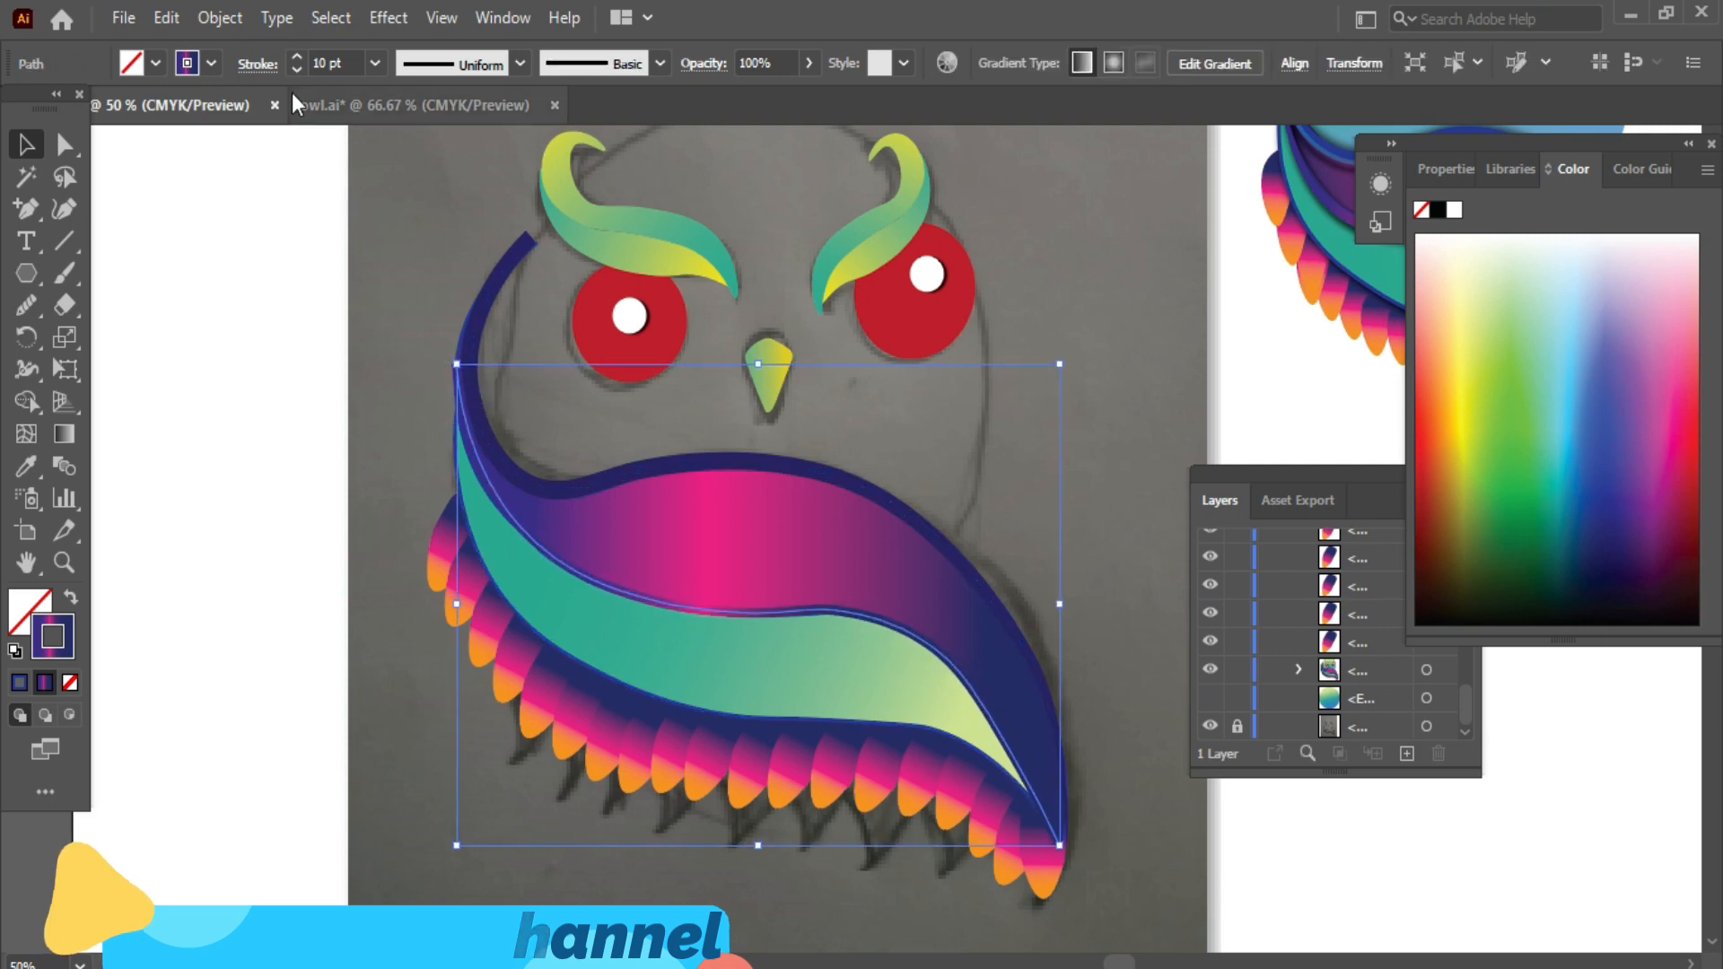
click(297, 56)
click(261, 799)
click(711, 618)
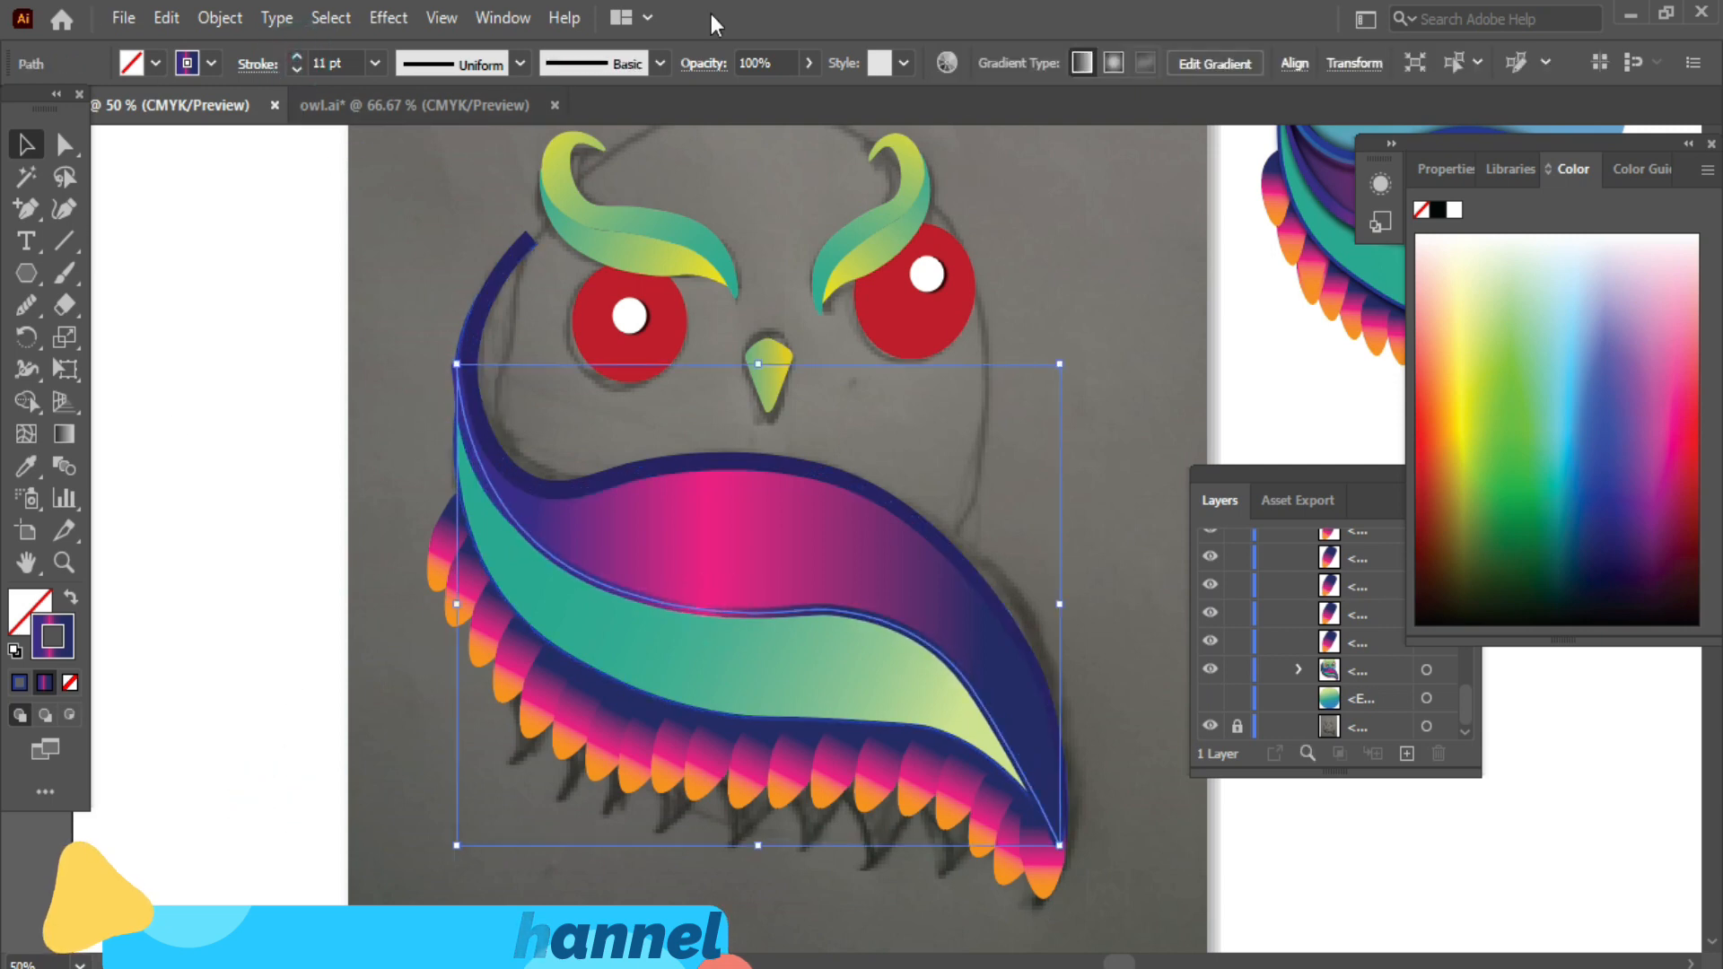
- Set the stroke gradient's blue stop to about 22% and its second midpoint to about 45%, and raise the weight to 14 pt
click(503, 17)
click(619, 561)
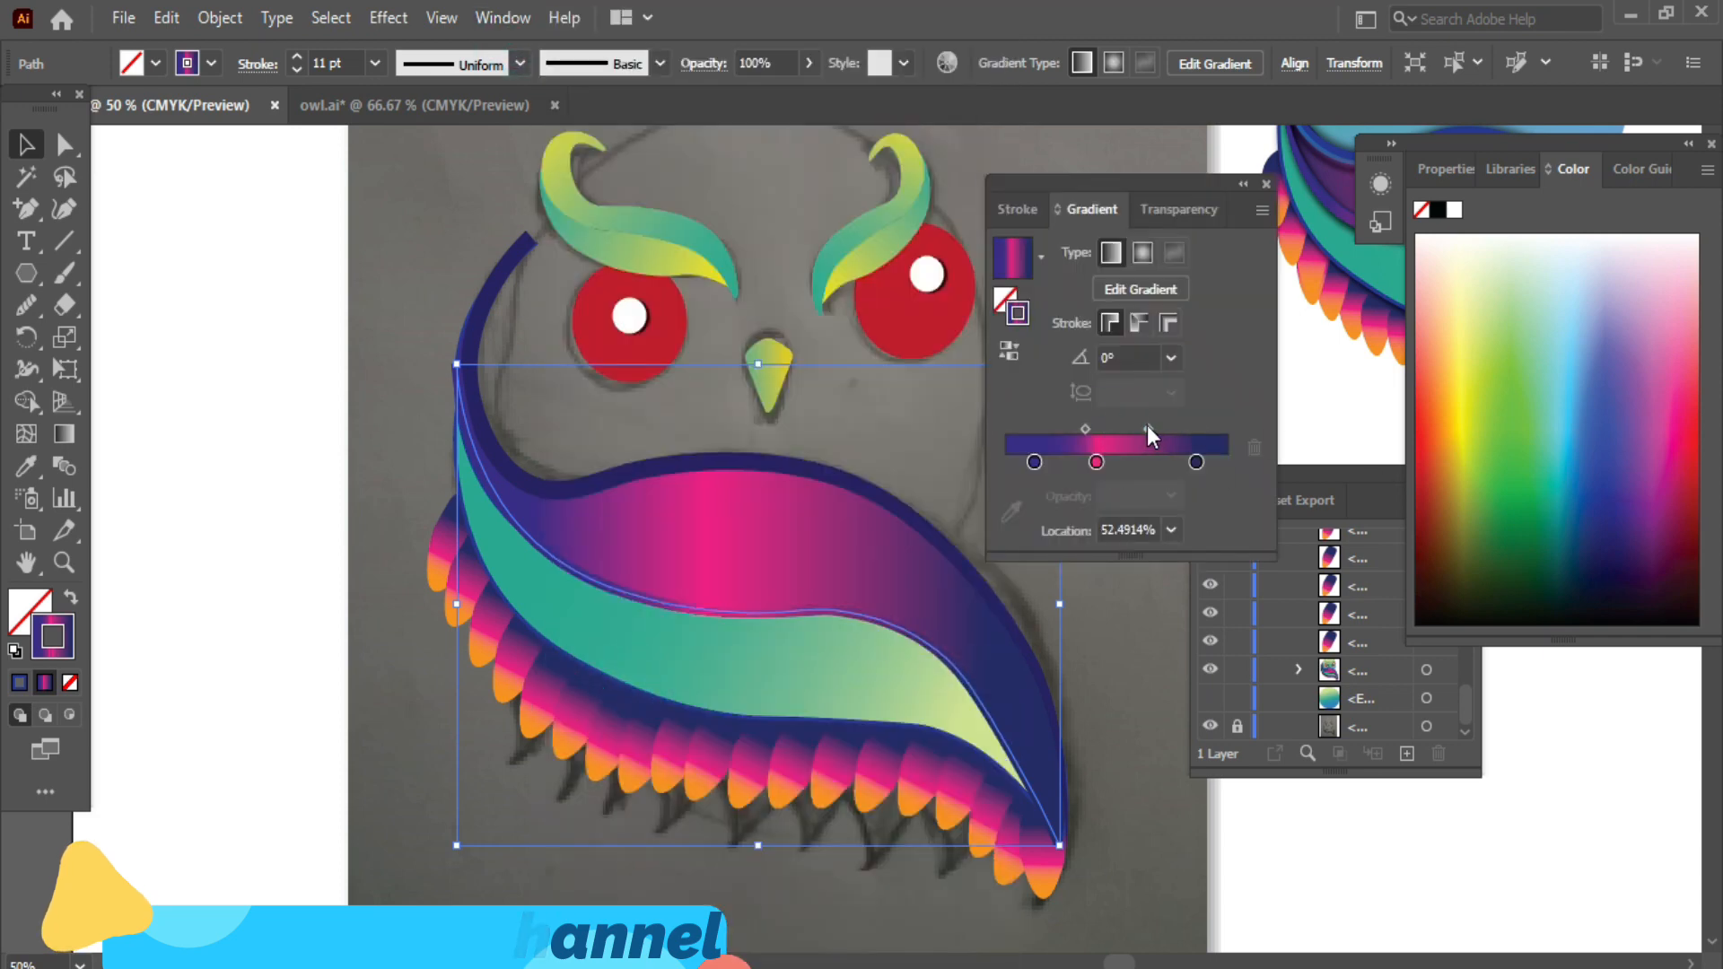
click(1032, 462)
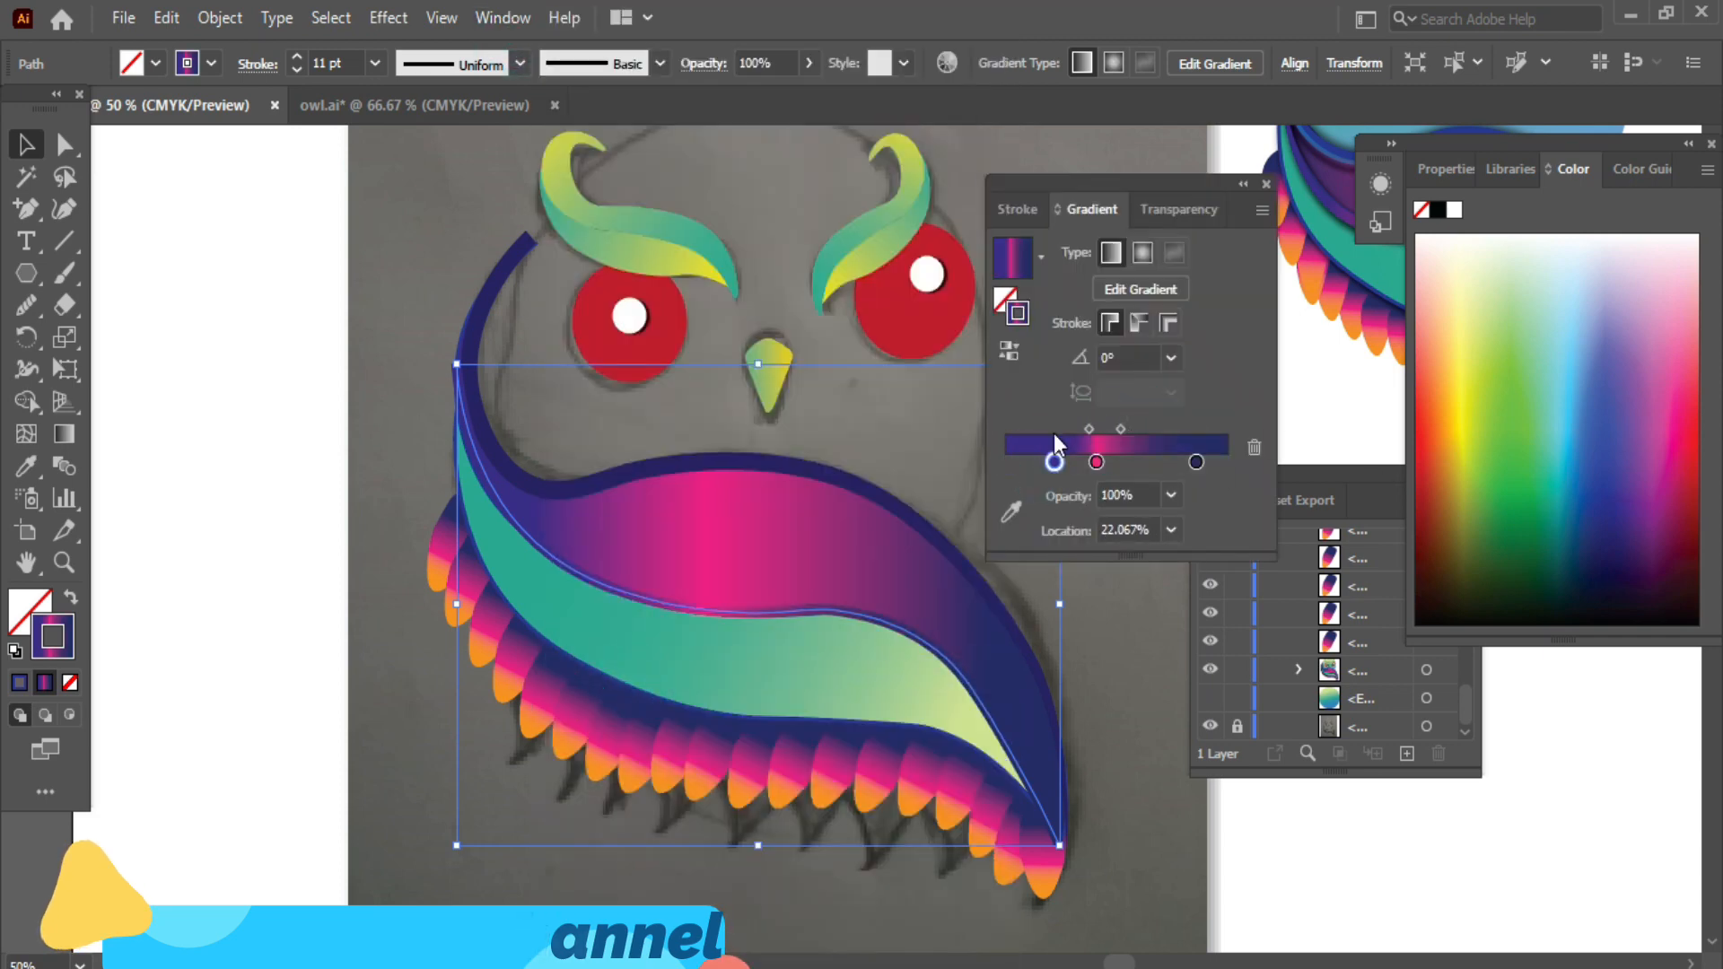
drag(1113, 426, 1146, 429)
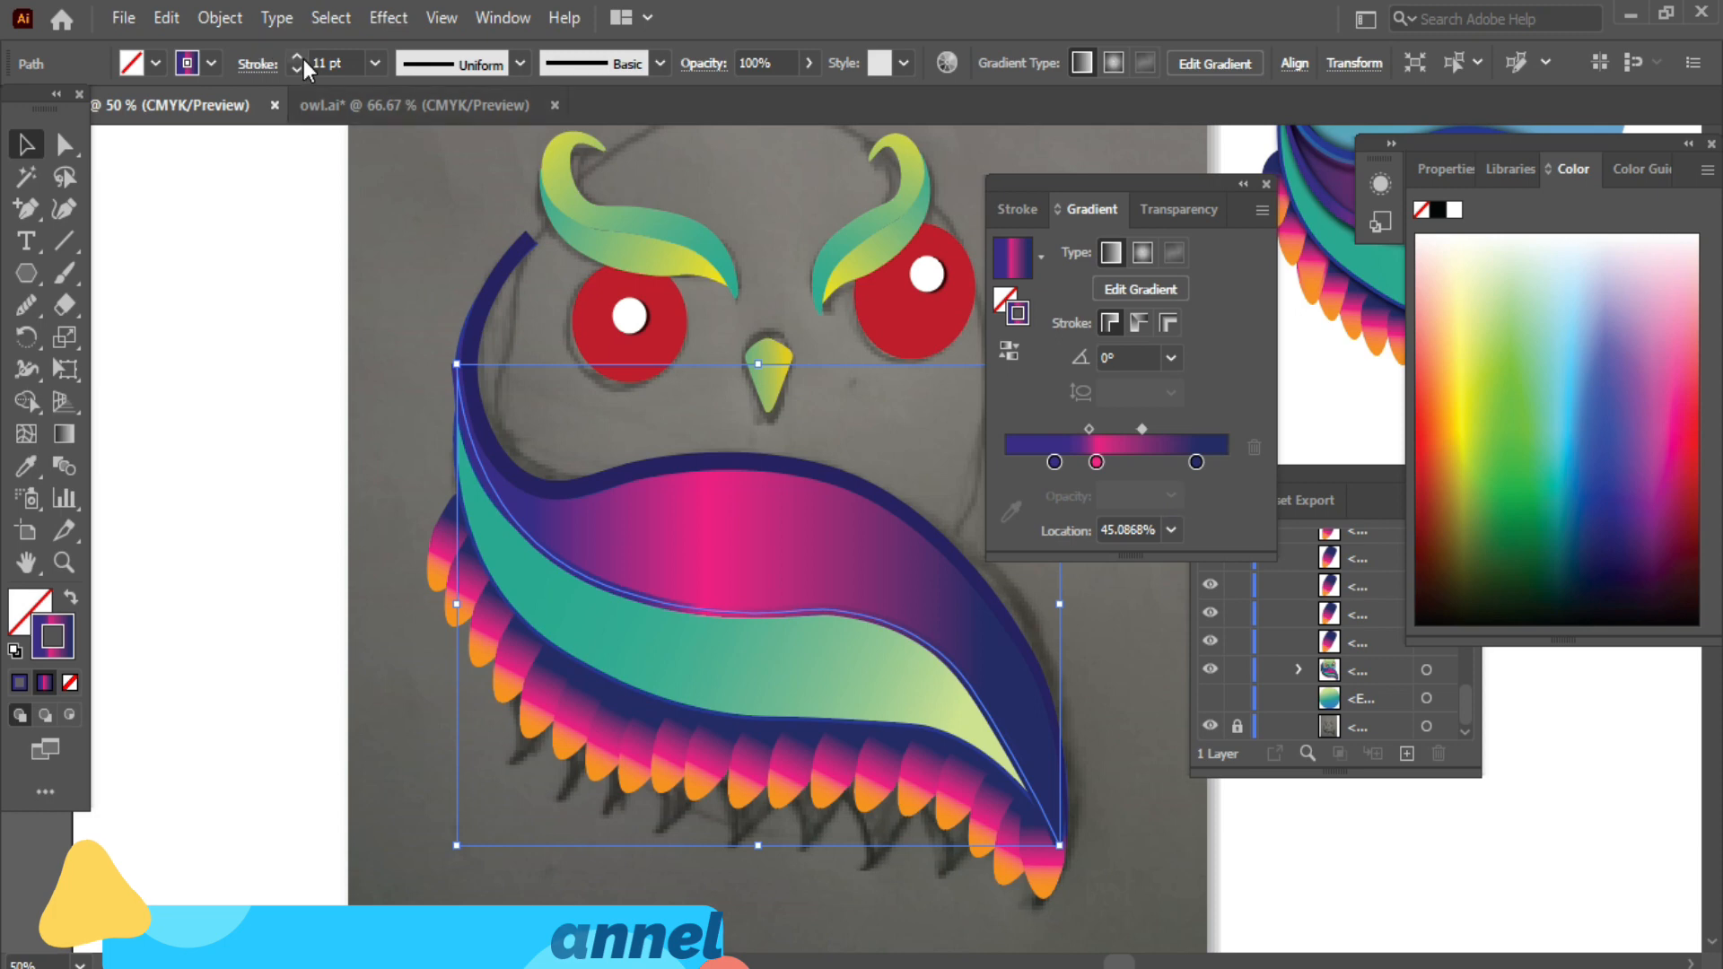
click(1265, 182)
click(138, 296)
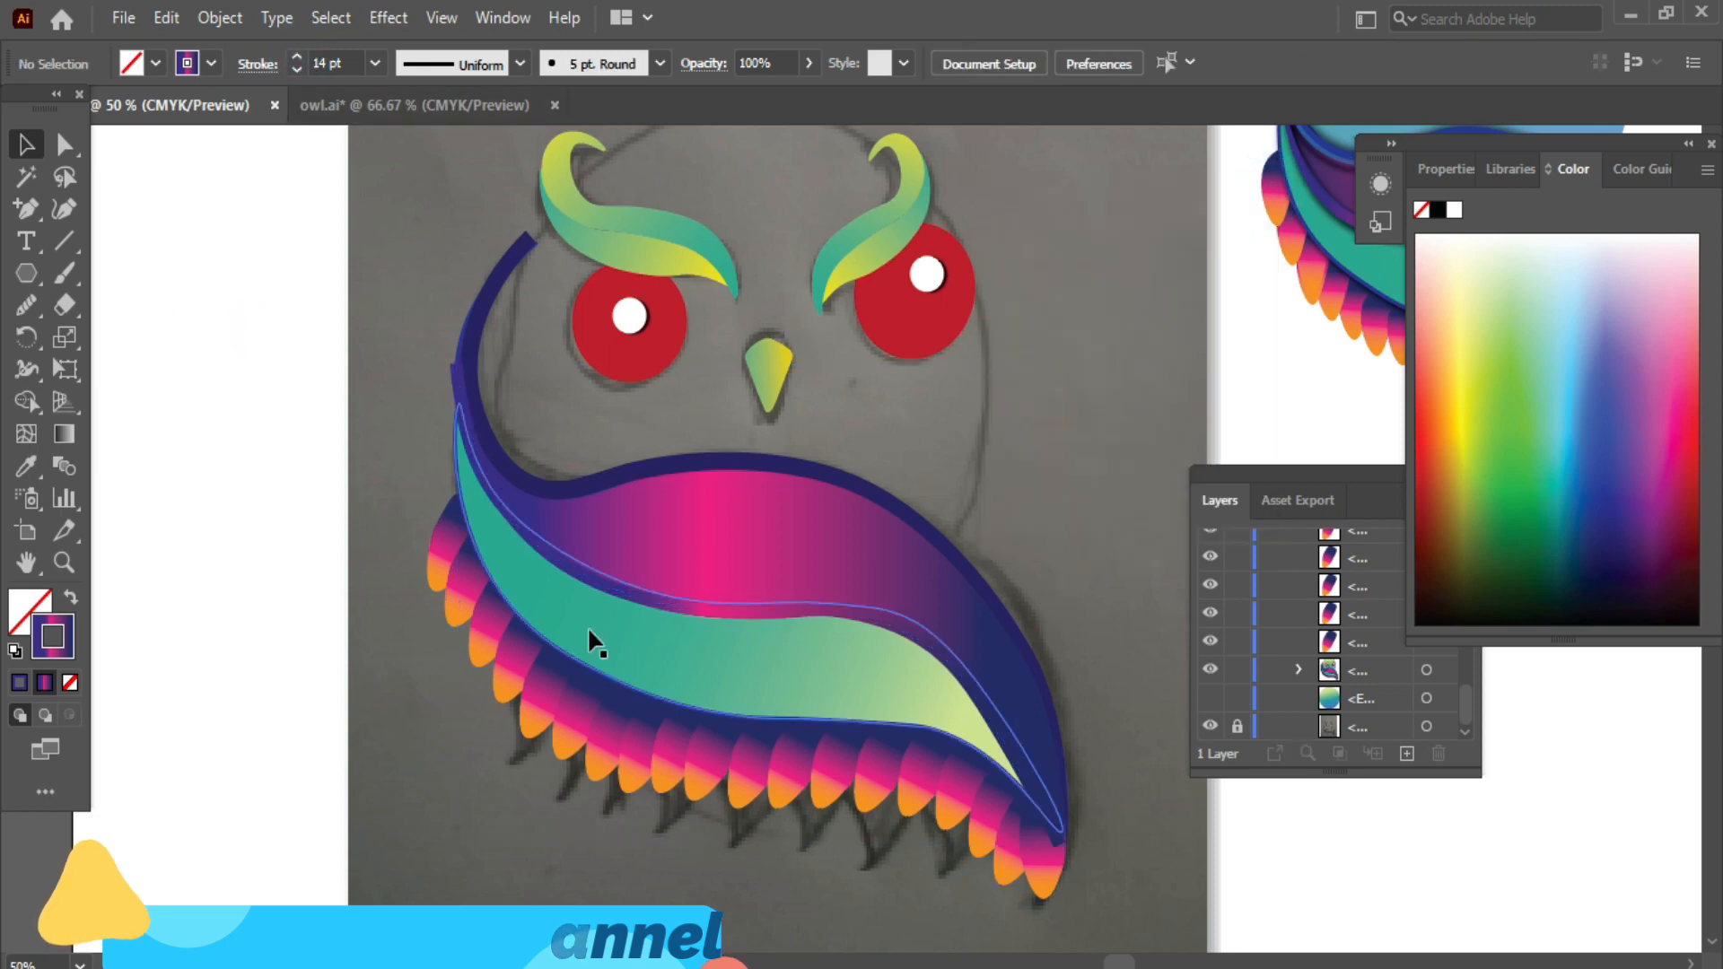
- Taper the dividing outline's upper end to a narrow tip with the Width tool and deselect it
click(587, 626)
click(28, 369)
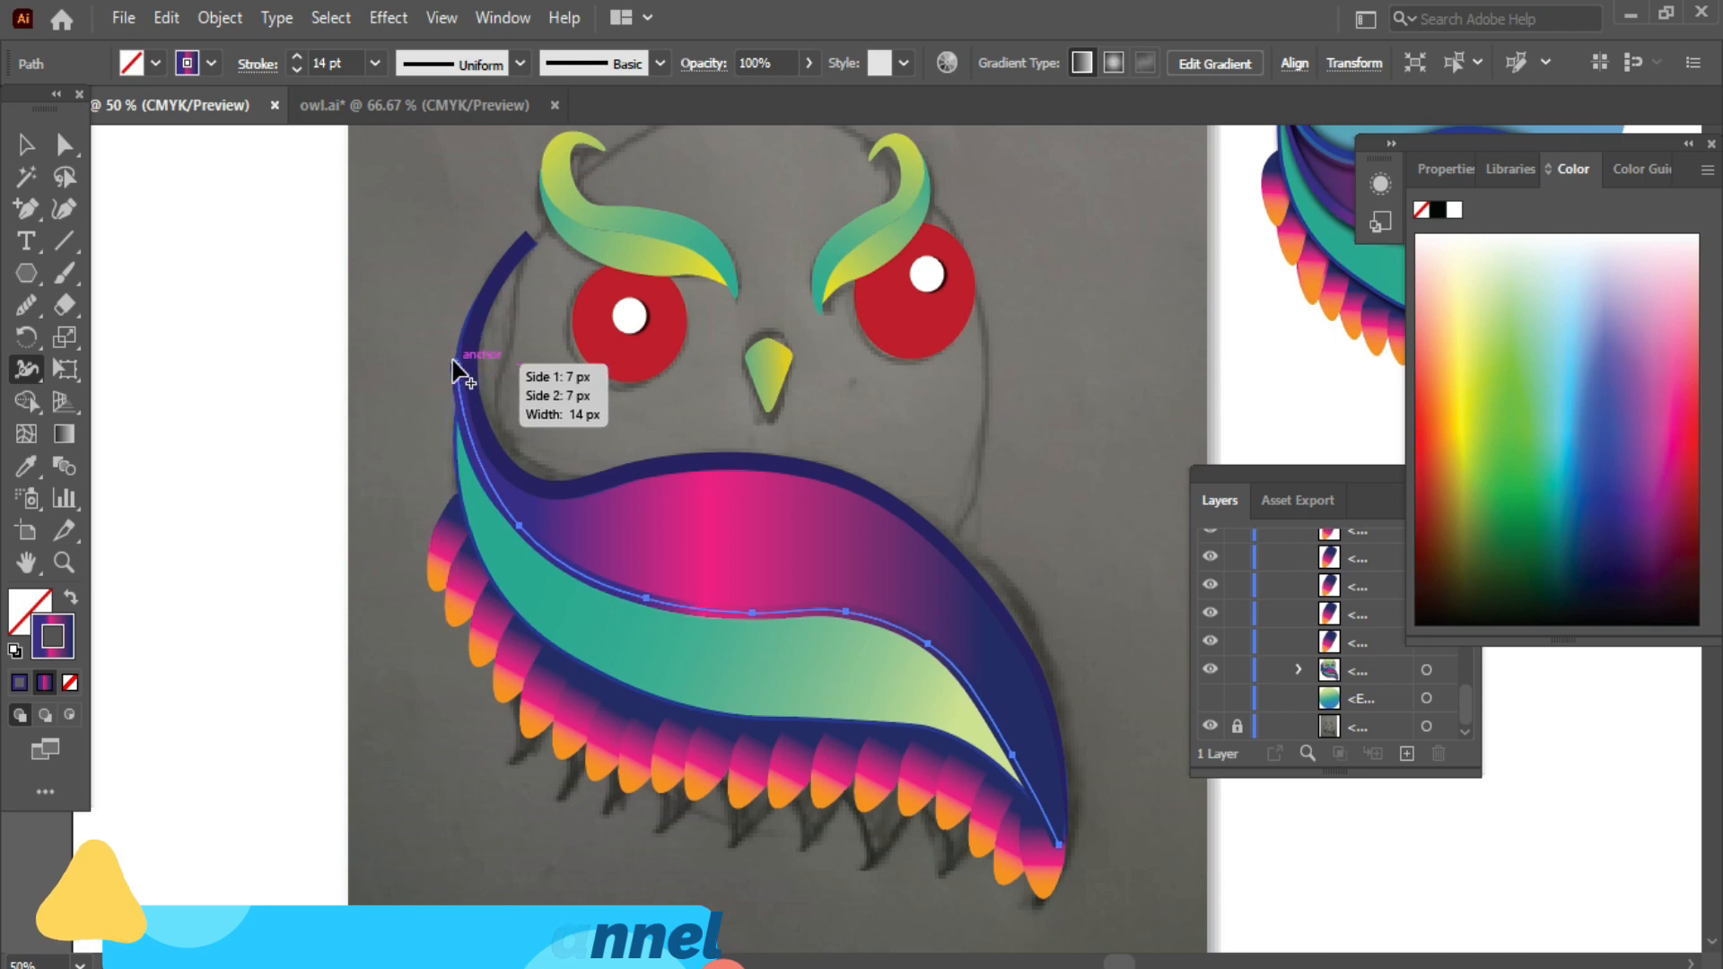
scroll(940, 129, down, 1)
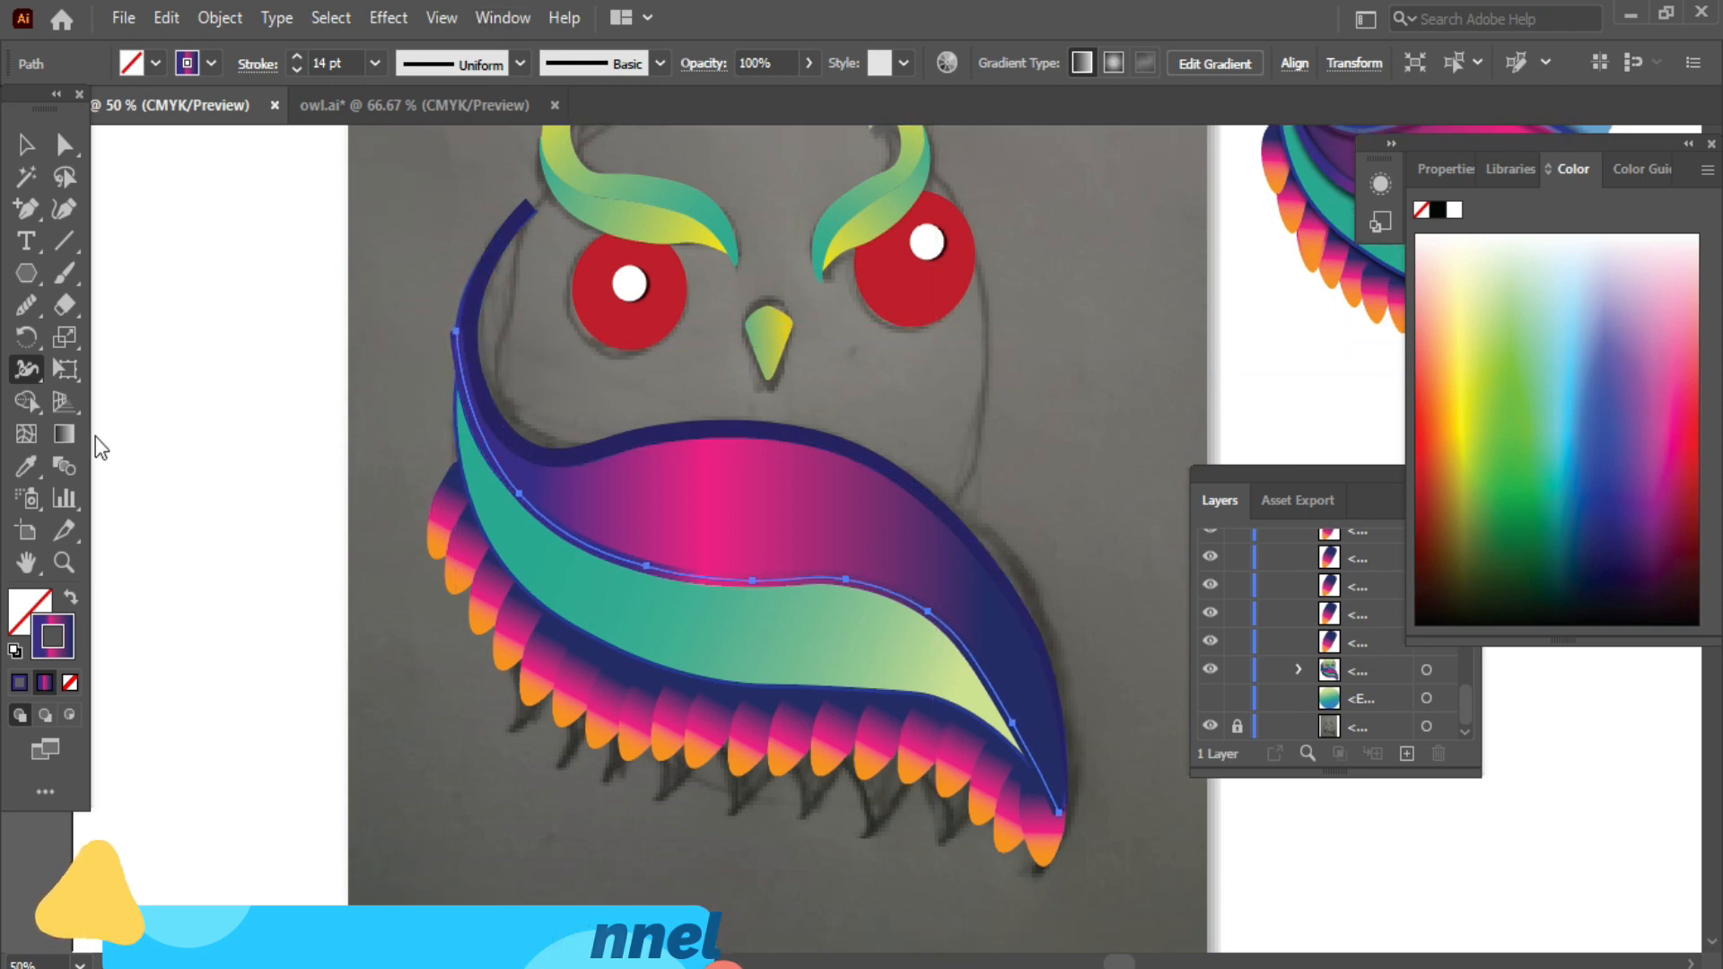
ctrl+click(228, 364)
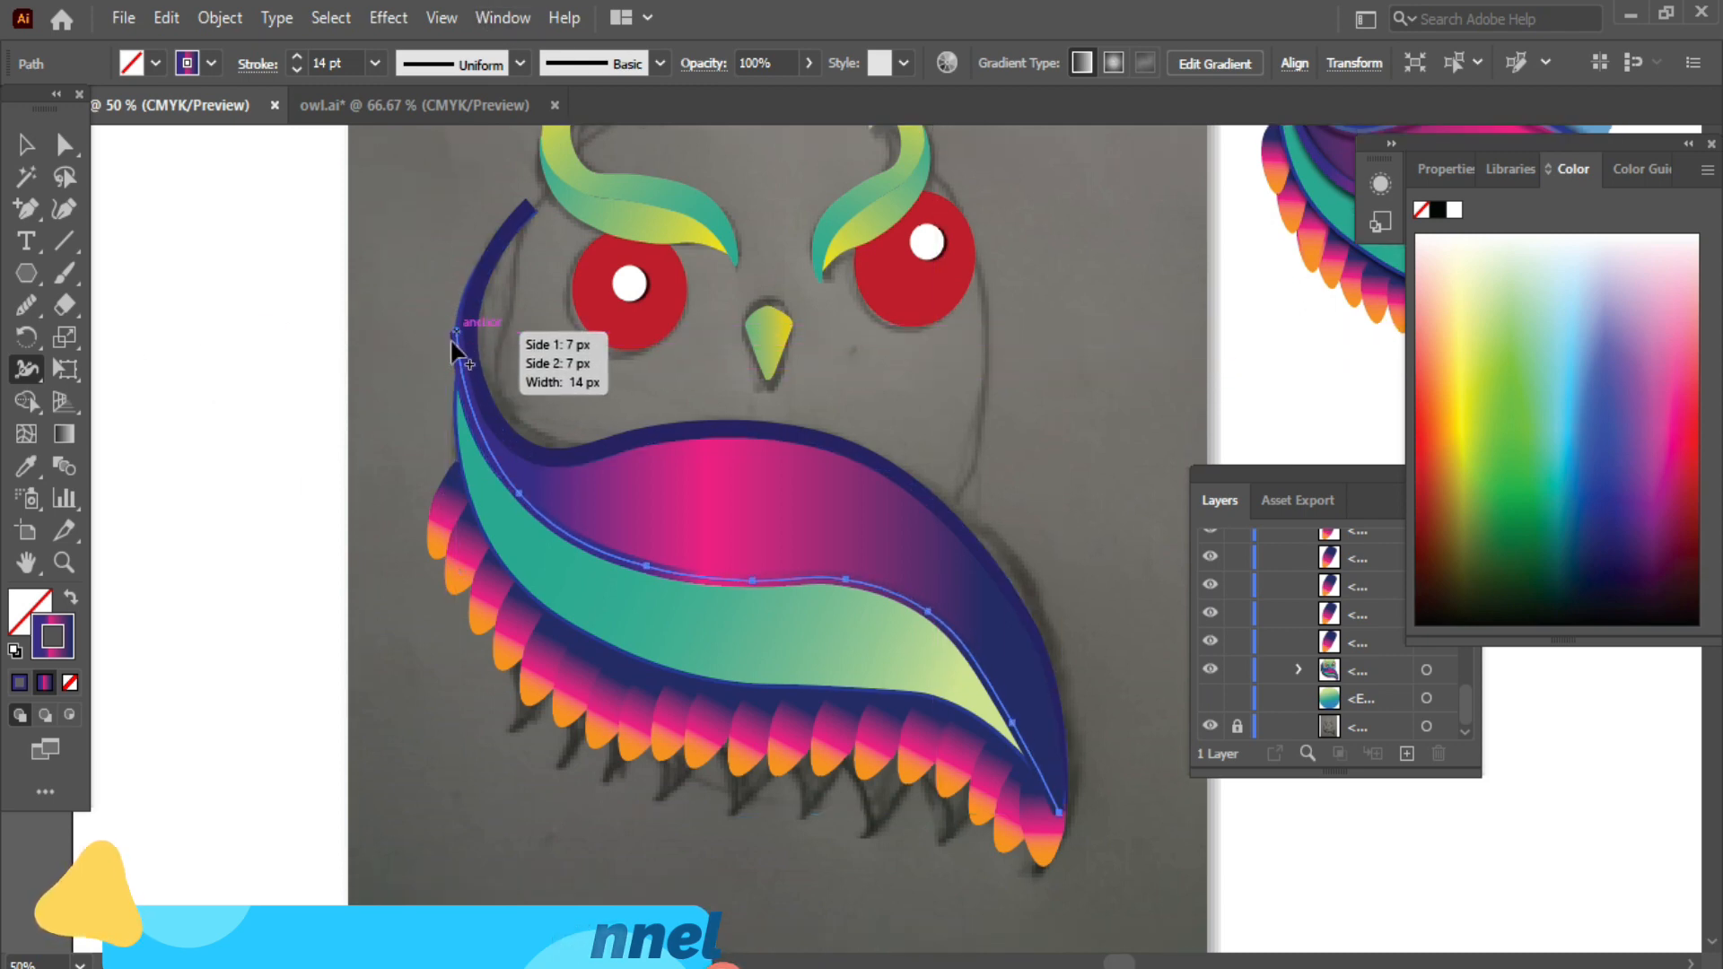
drag(453, 339, 457, 338)
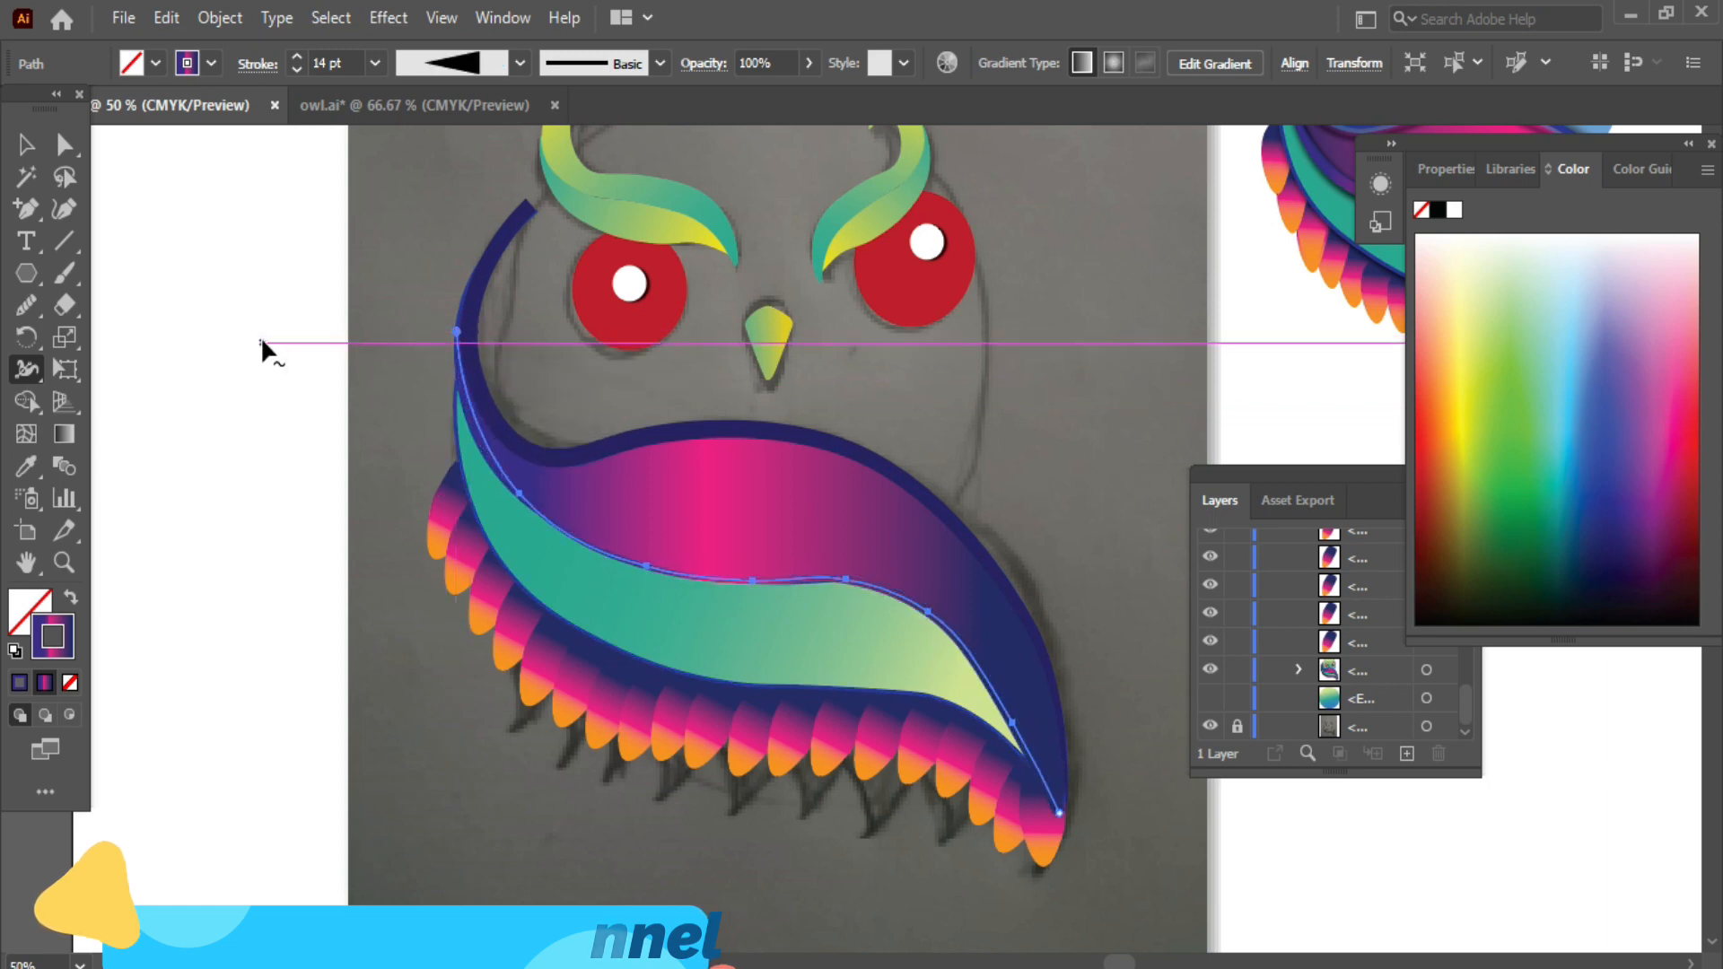
click(26, 145)
click(1042, 370)
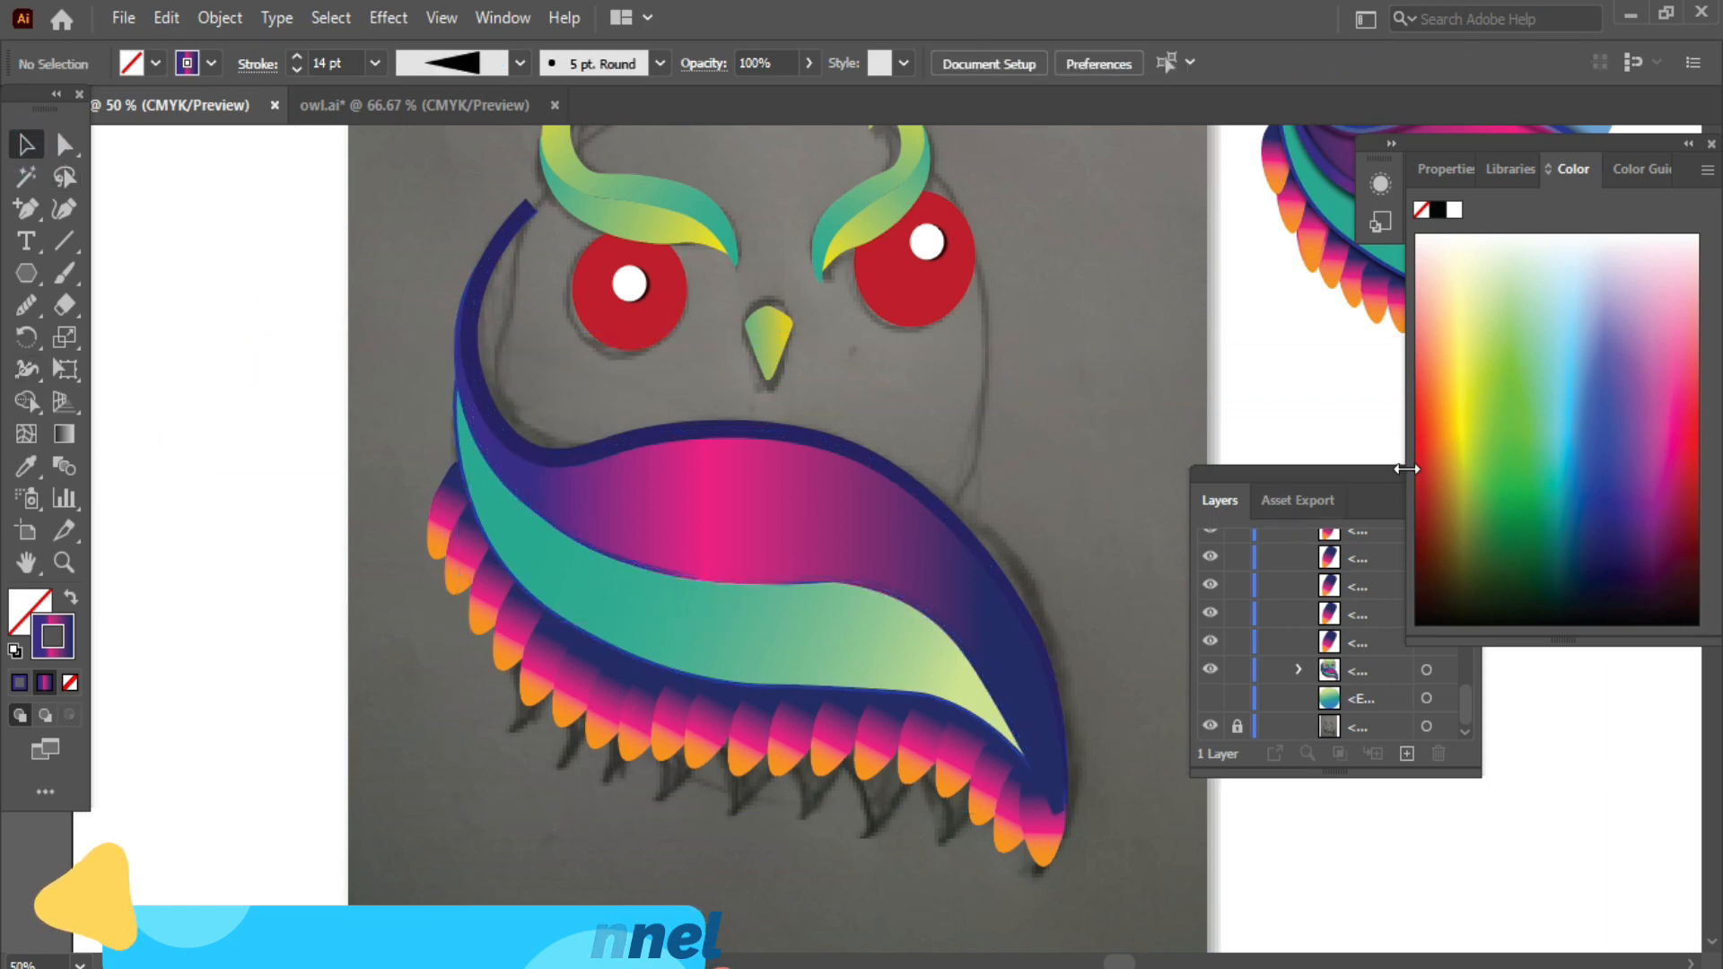
- Set the teal-green wing band's stroke weight to 7 pt
click(888, 691)
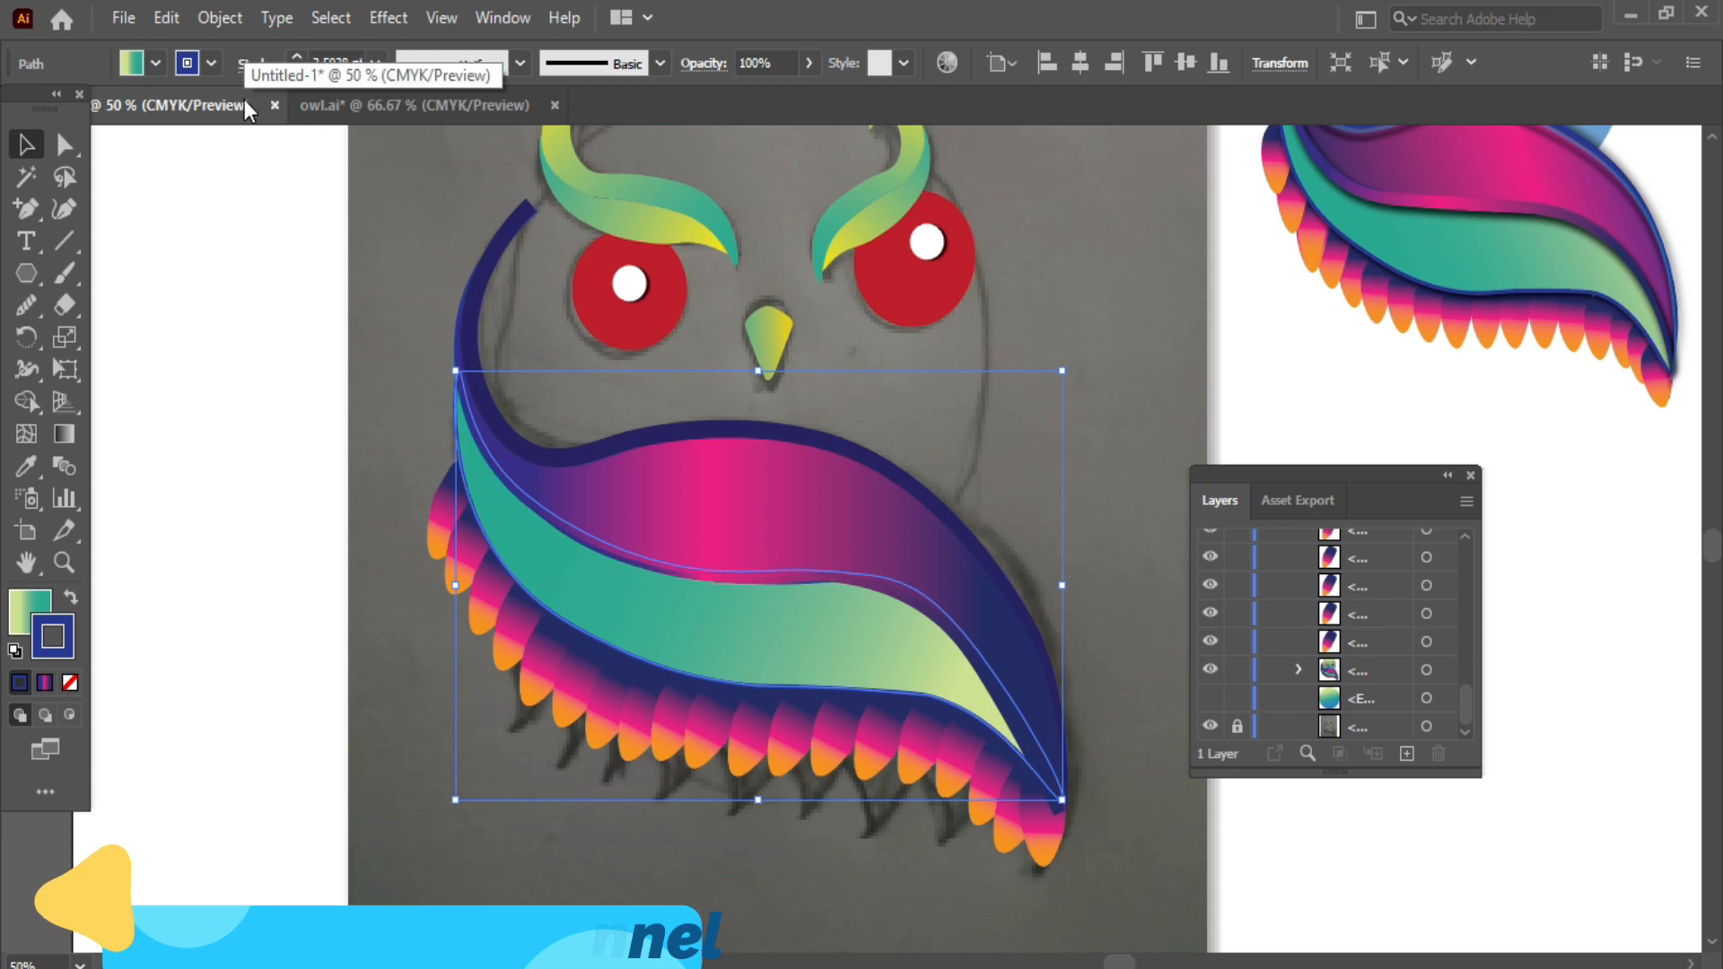
click(297, 58)
click(297, 58)
click(297, 57)
click(297, 57)
click(269, 346)
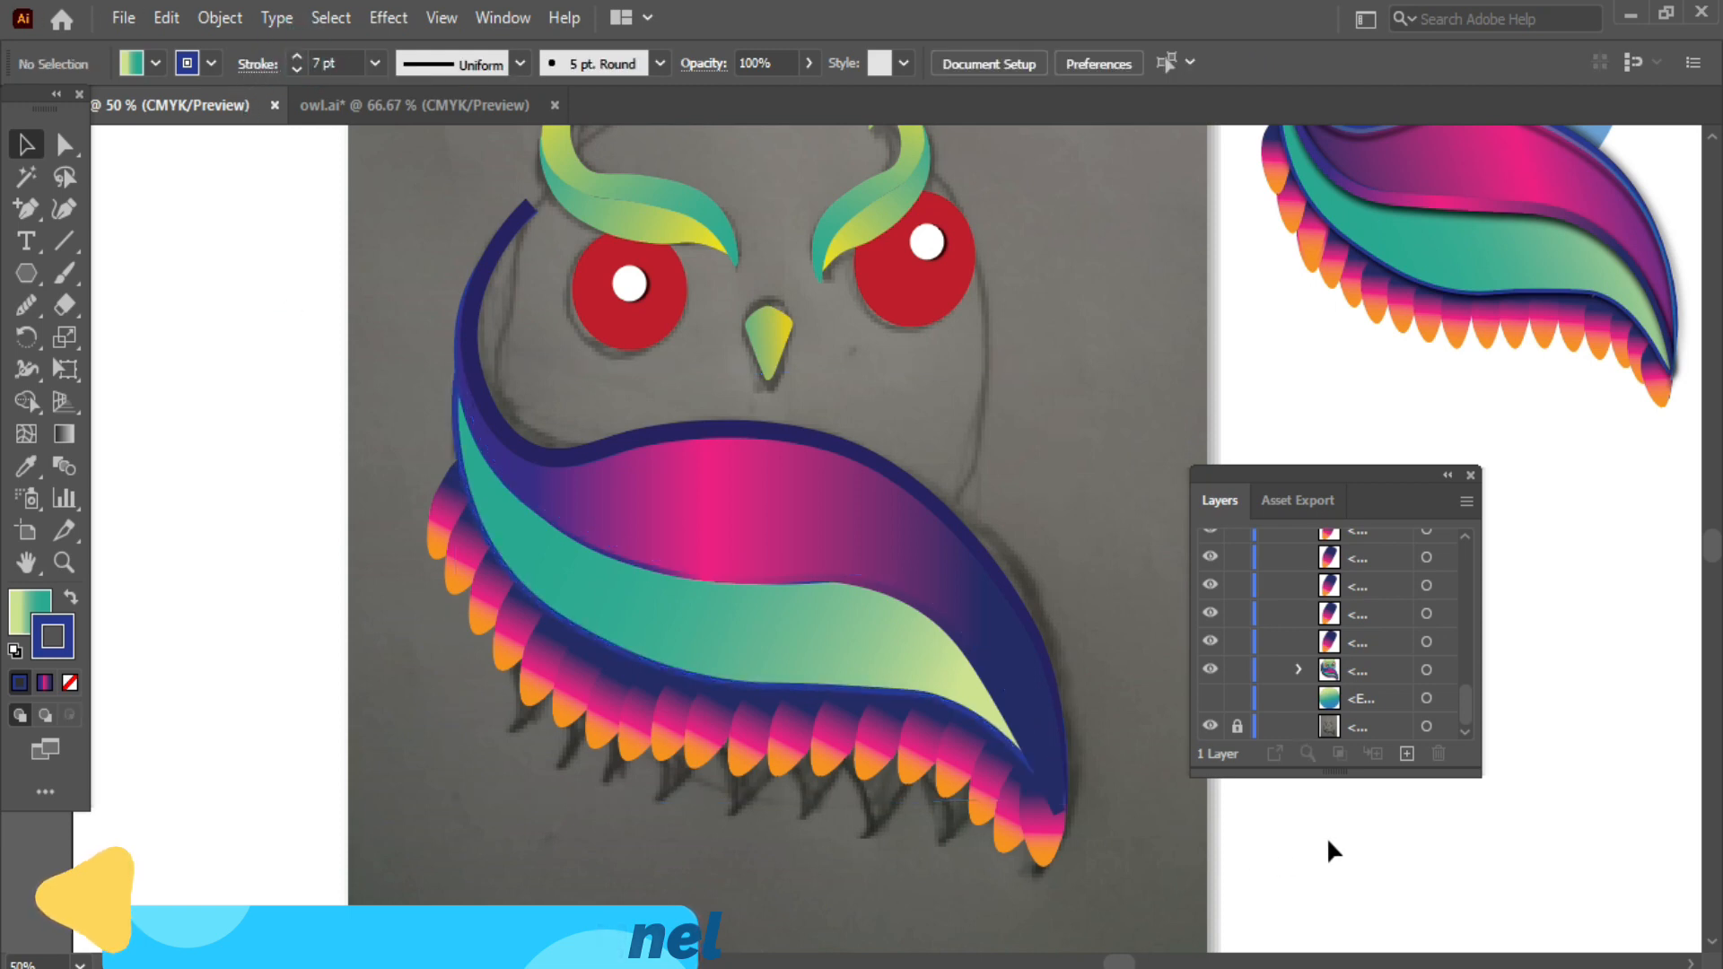
- Show the hidden gradient ellipse of the owl's body and hide the scanned sketch layer
click(1210, 698)
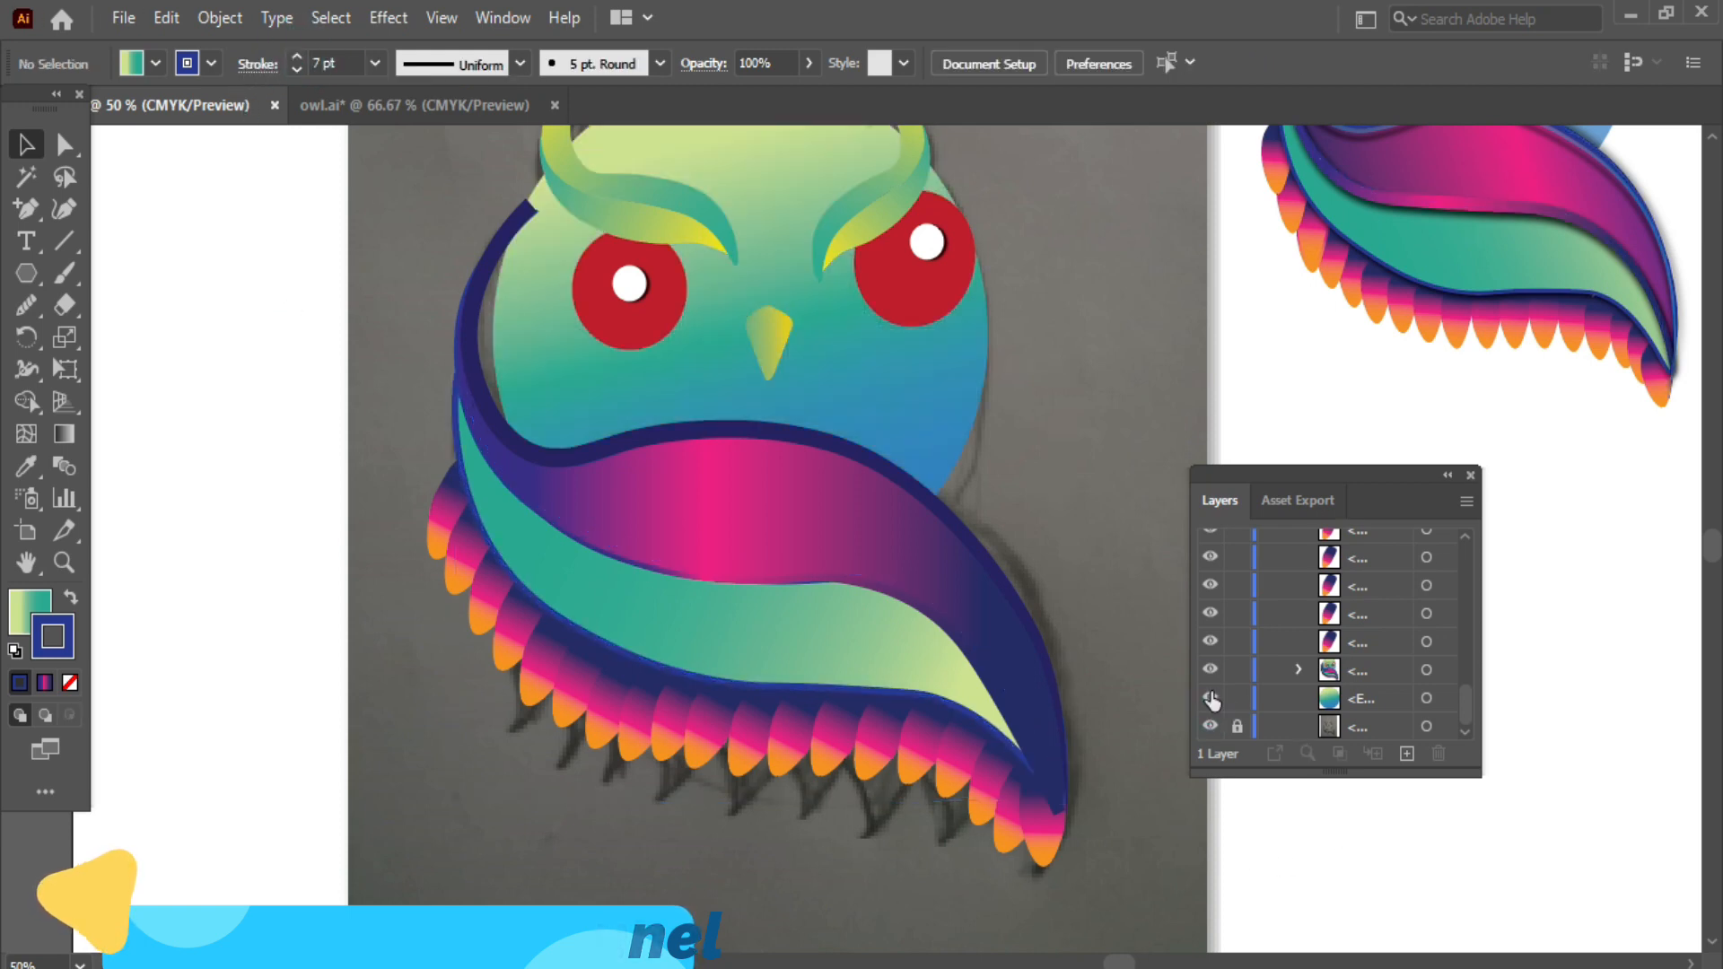
click(1472, 474)
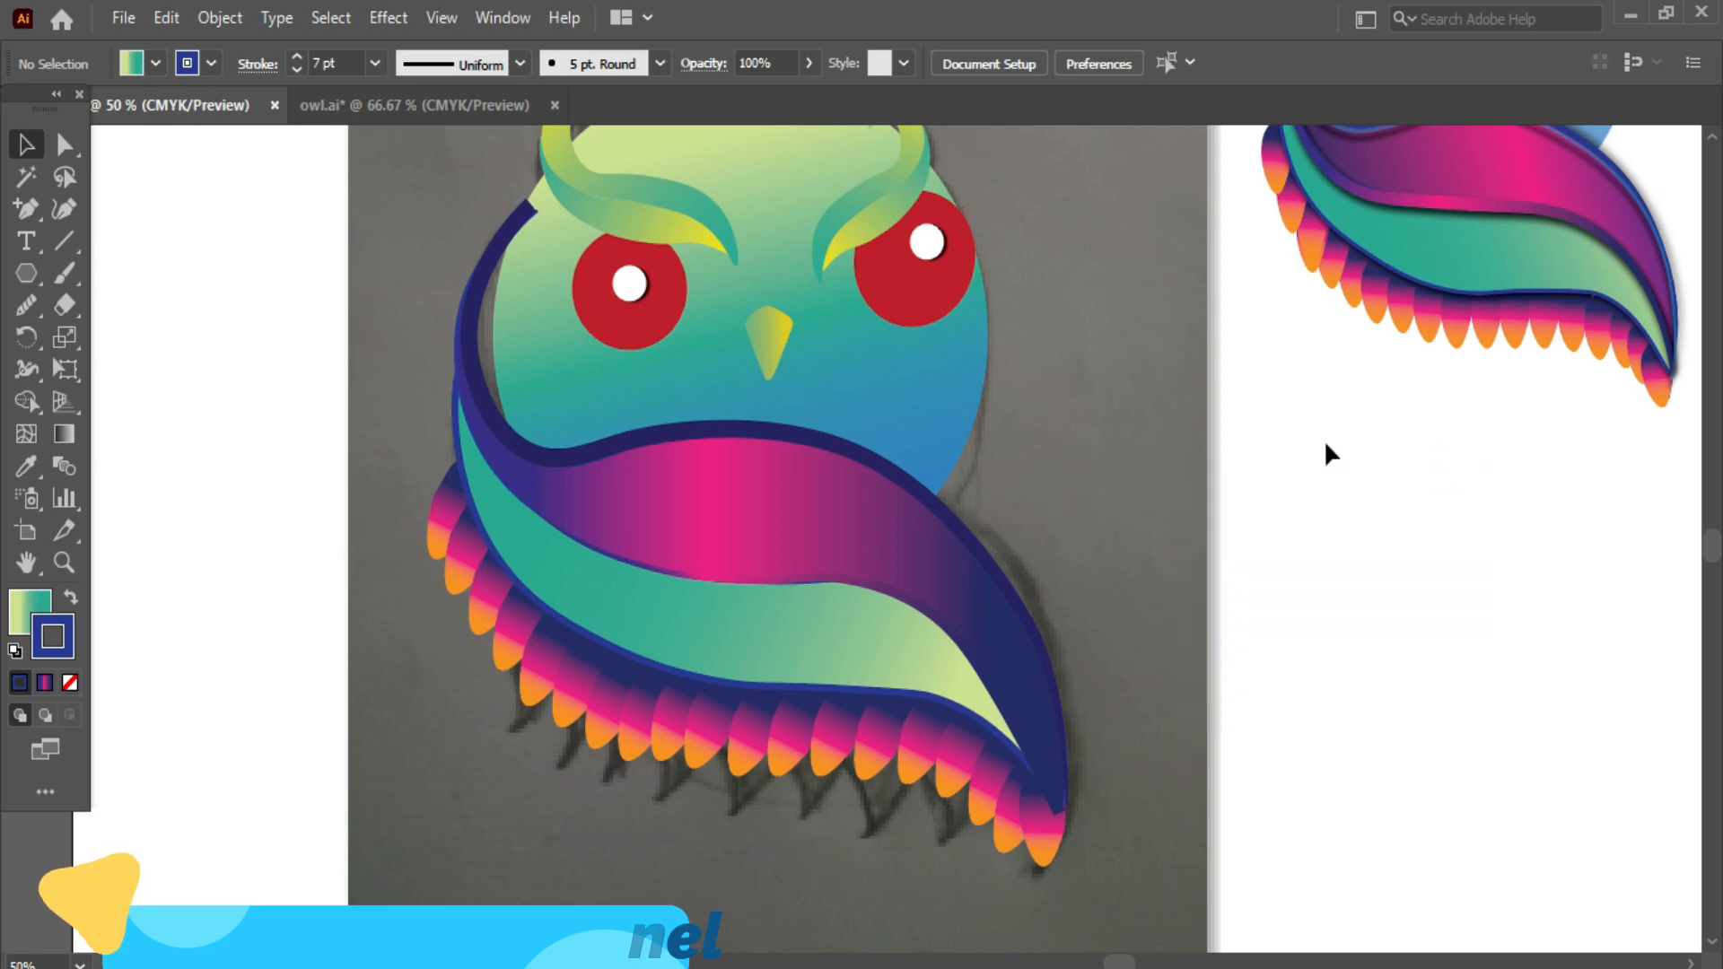
click(502, 18)
click(643, 798)
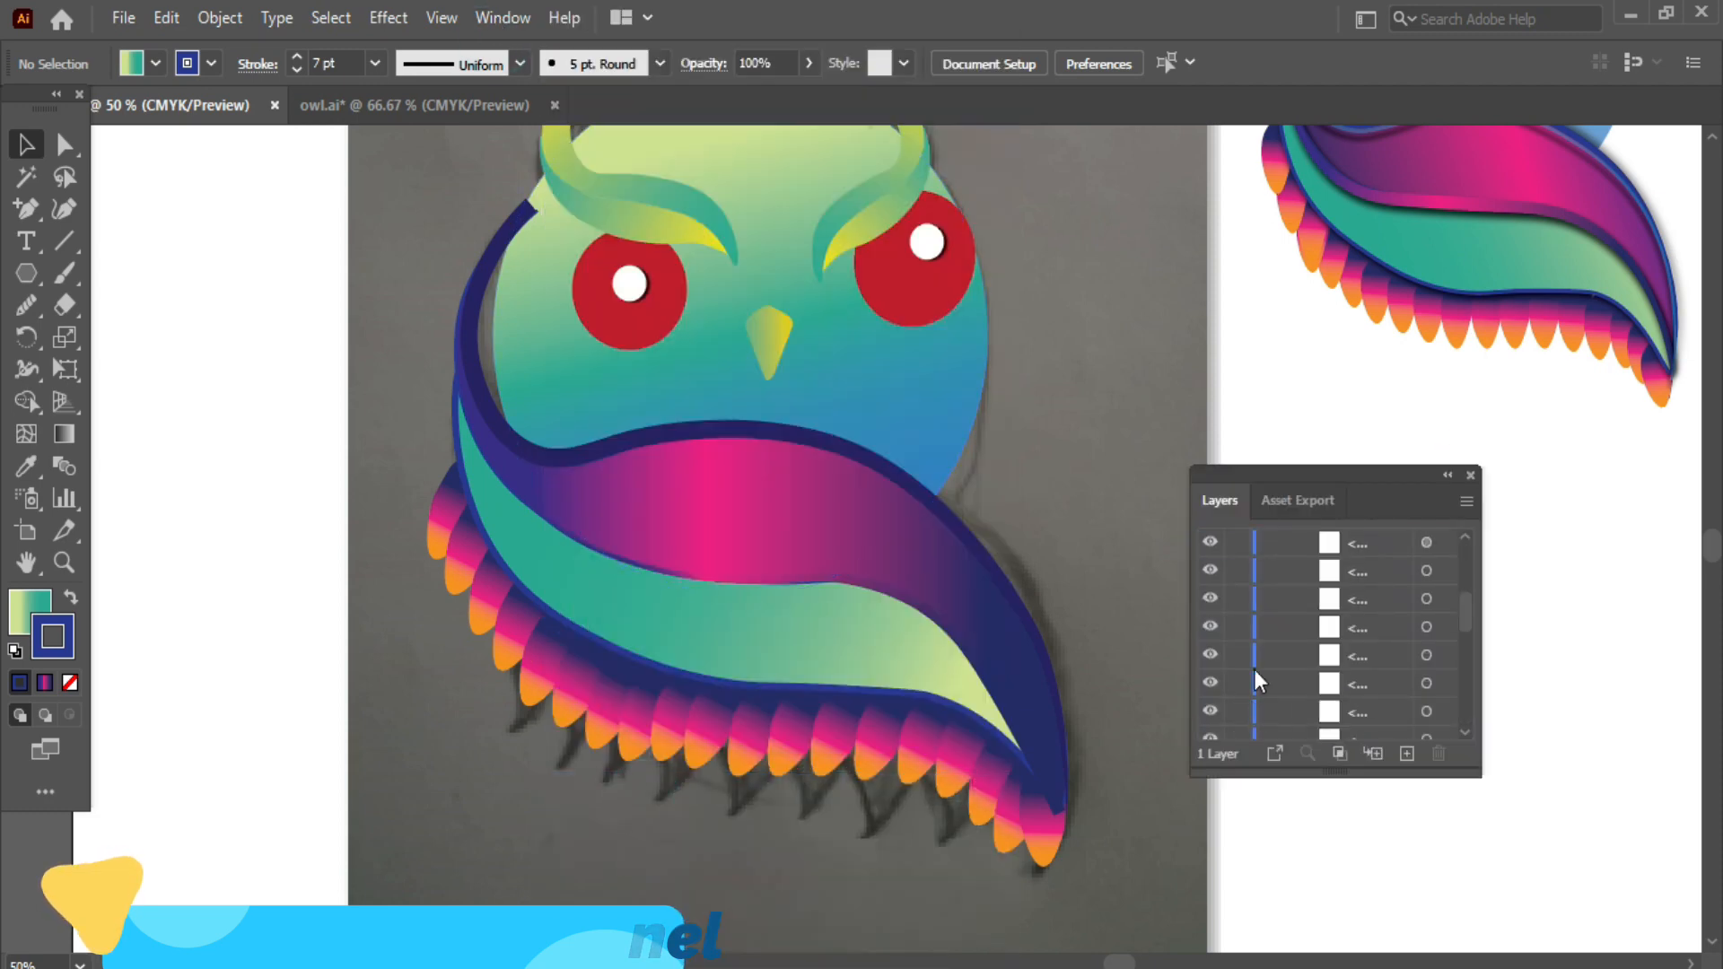
click(1111, 492)
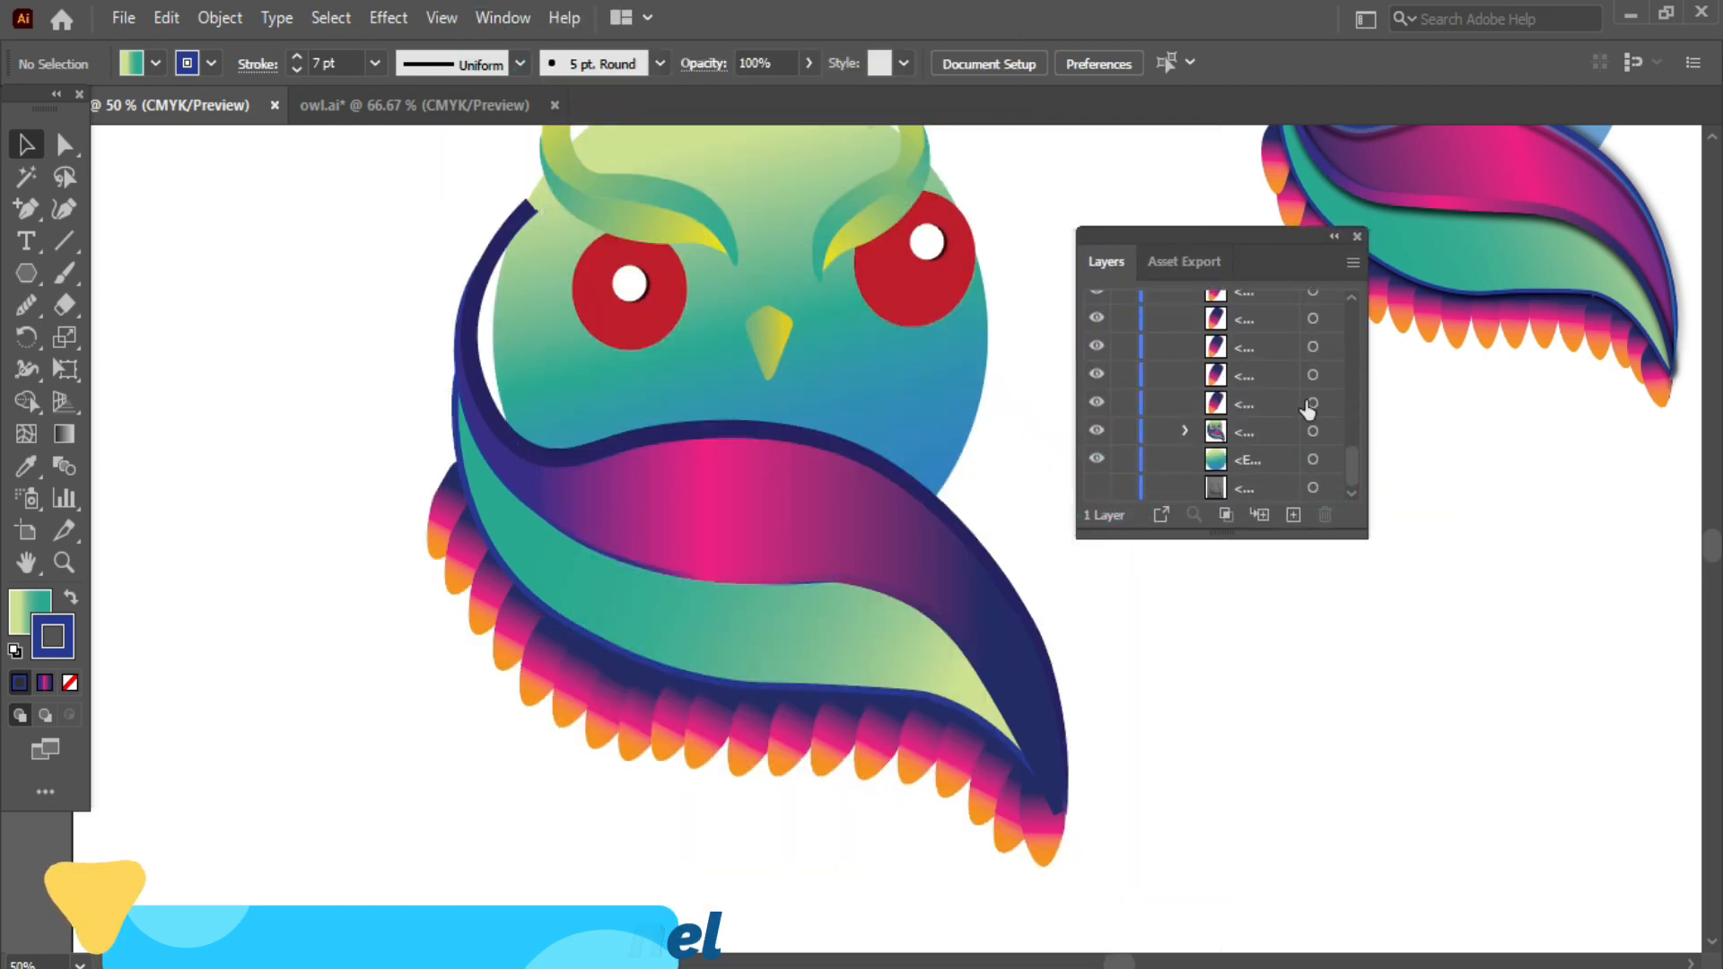
click(1356, 236)
- Start a drop shadow on the navy outline along the pink wing band's upper edge with an X offset of 9 px
scroll(1170, 461, up, 3)
click(745, 601)
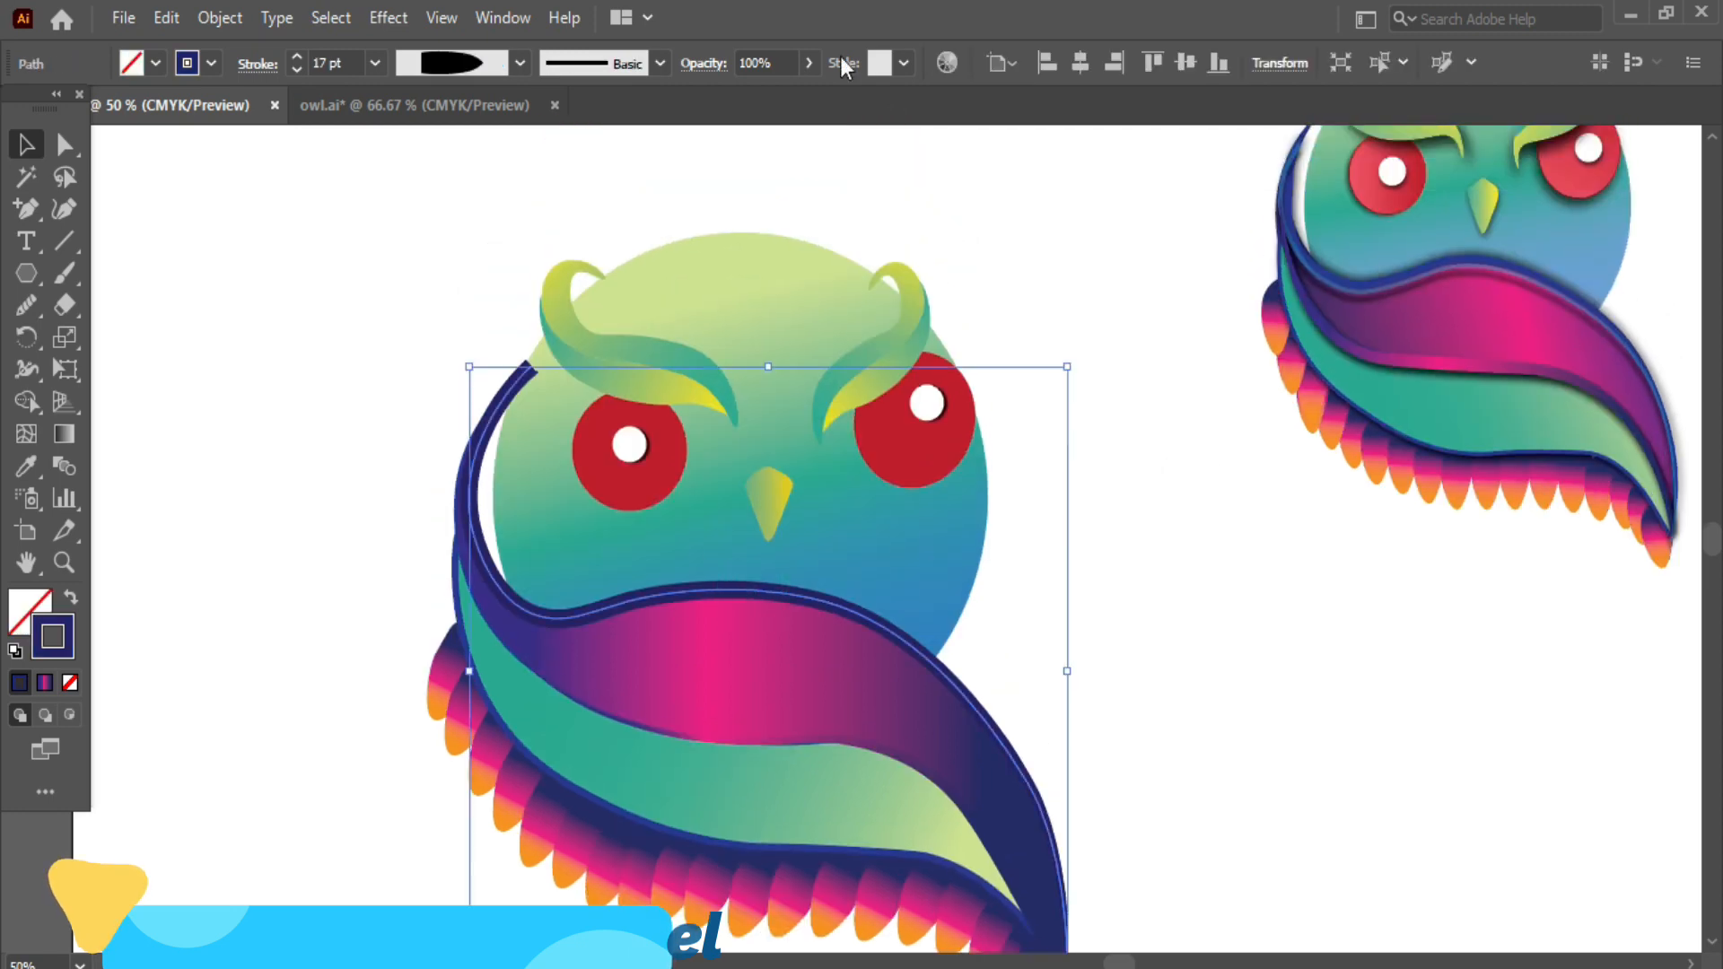
click(389, 17)
mouse_move(538, 324)
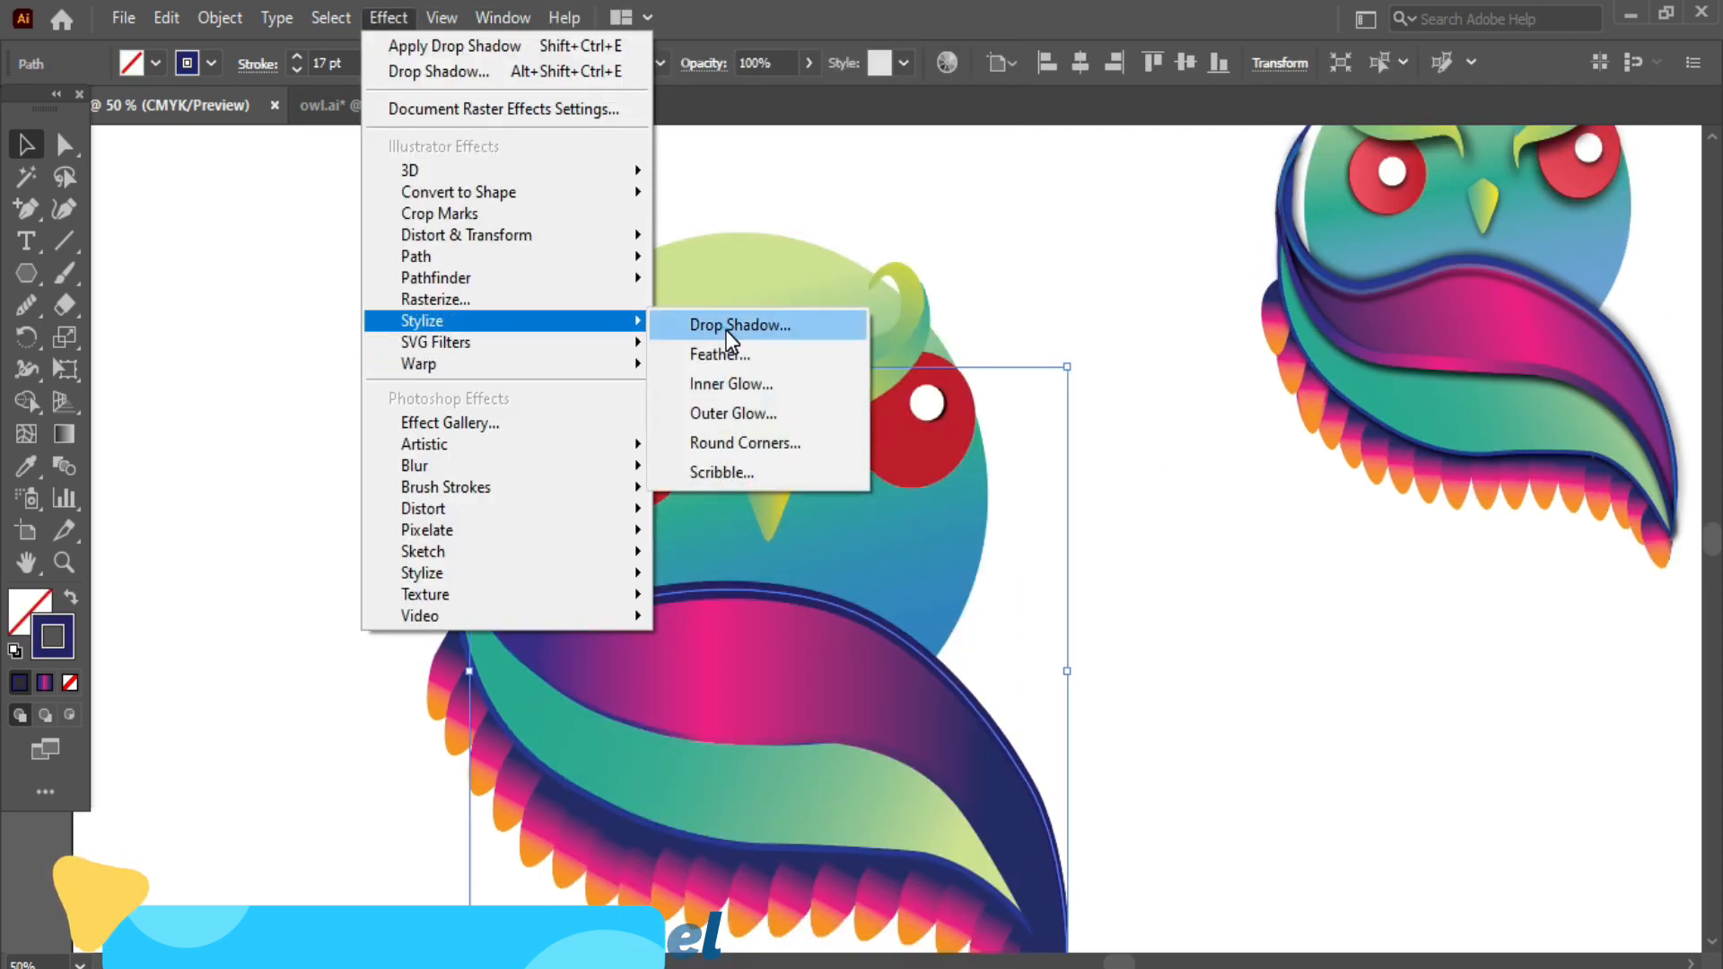
click(745, 325)
drag(1285, 141, 1213, 55)
click(1030, 198)
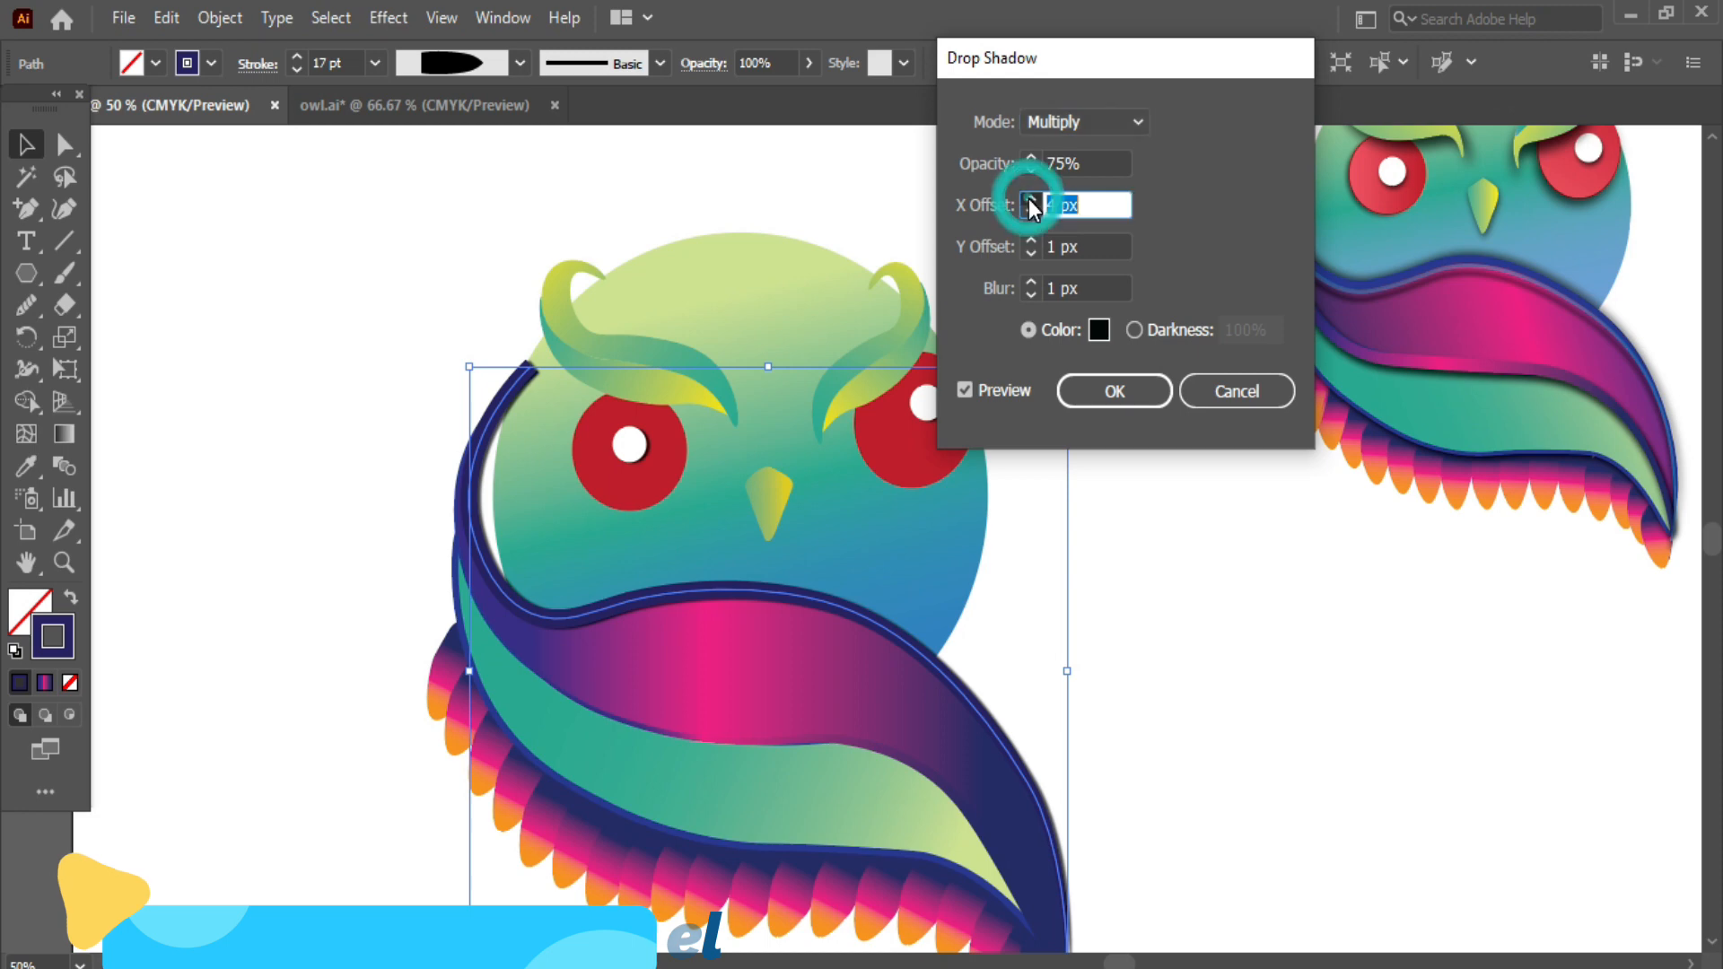
click(1030, 198)
click(1030, 199)
click(1030, 199)
click(1030, 199)
- Set the Y offset of the navy outline's shadow to 21 px
click(1031, 237)
click(1030, 252)
click(1031, 253)
click(1031, 252)
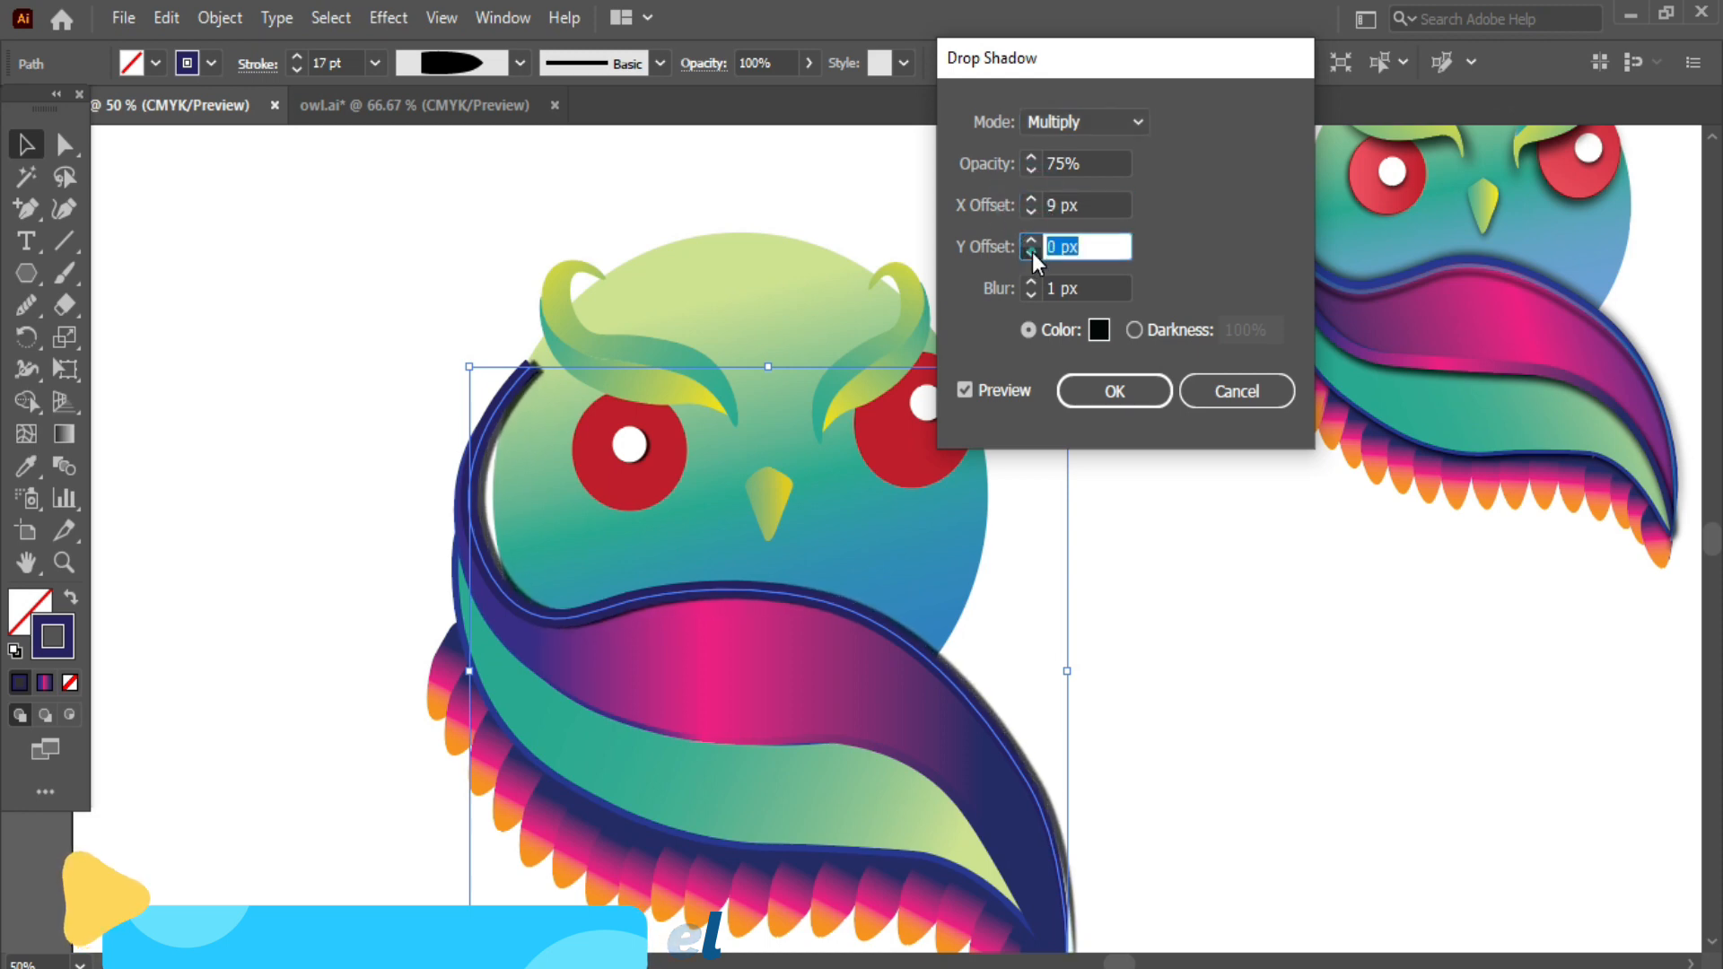
click(1031, 252)
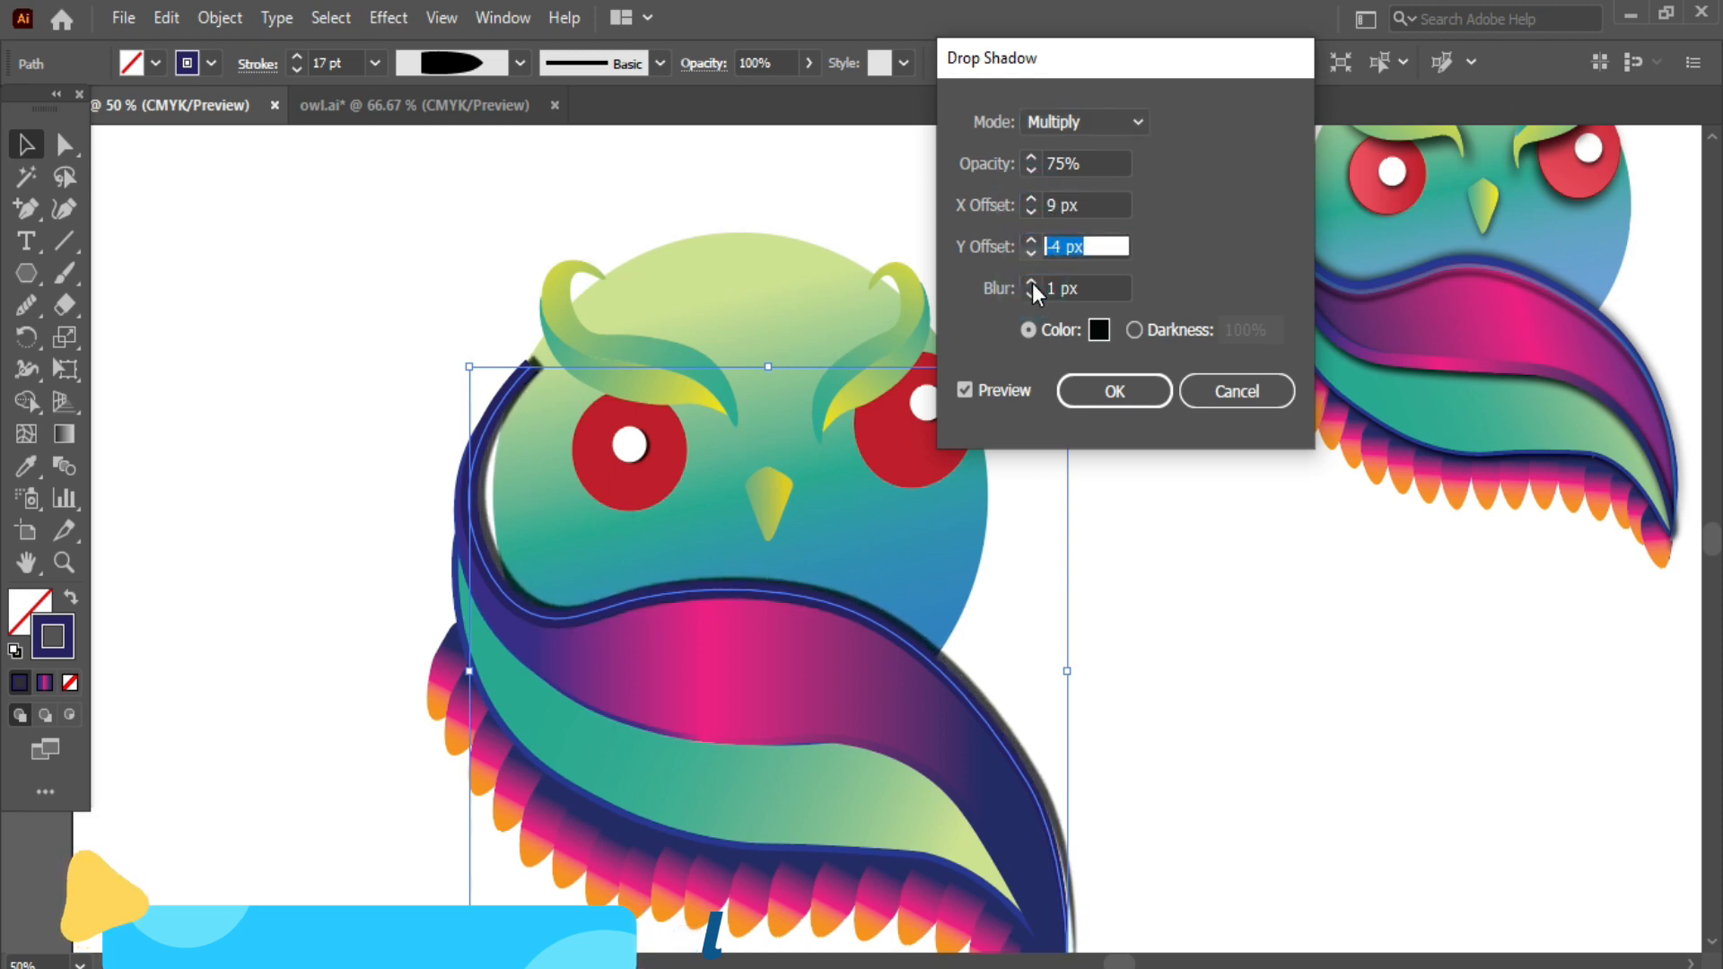
click(1034, 289)
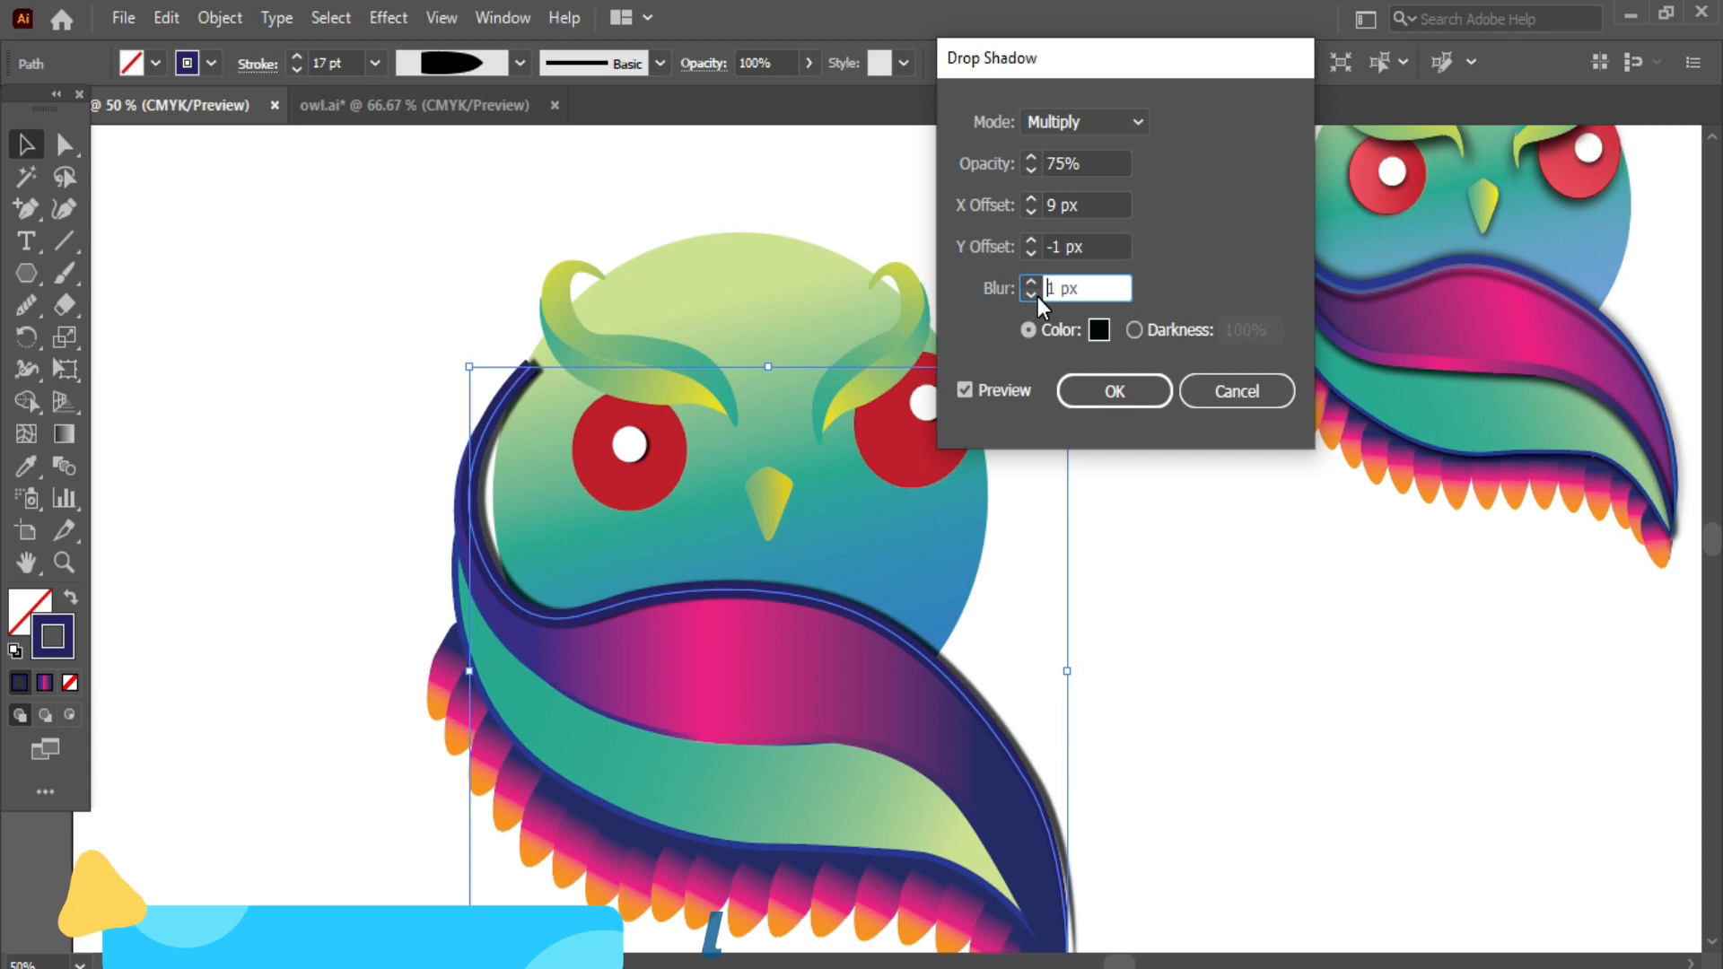
click(1028, 242)
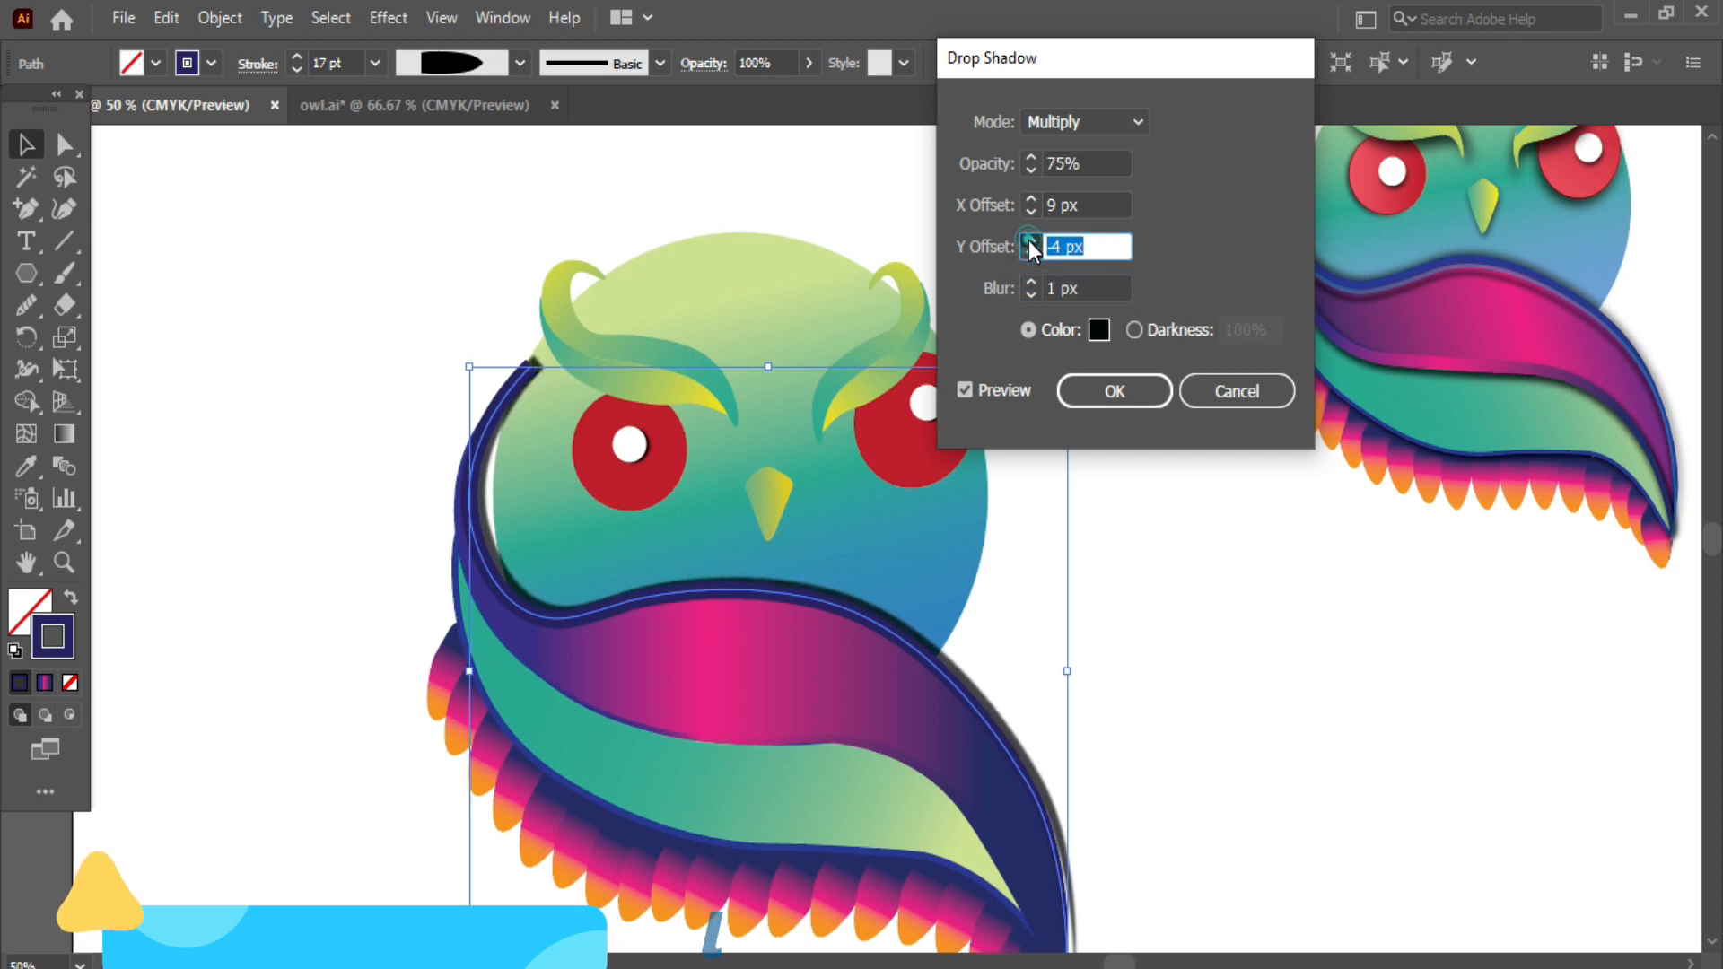
click(1029, 240)
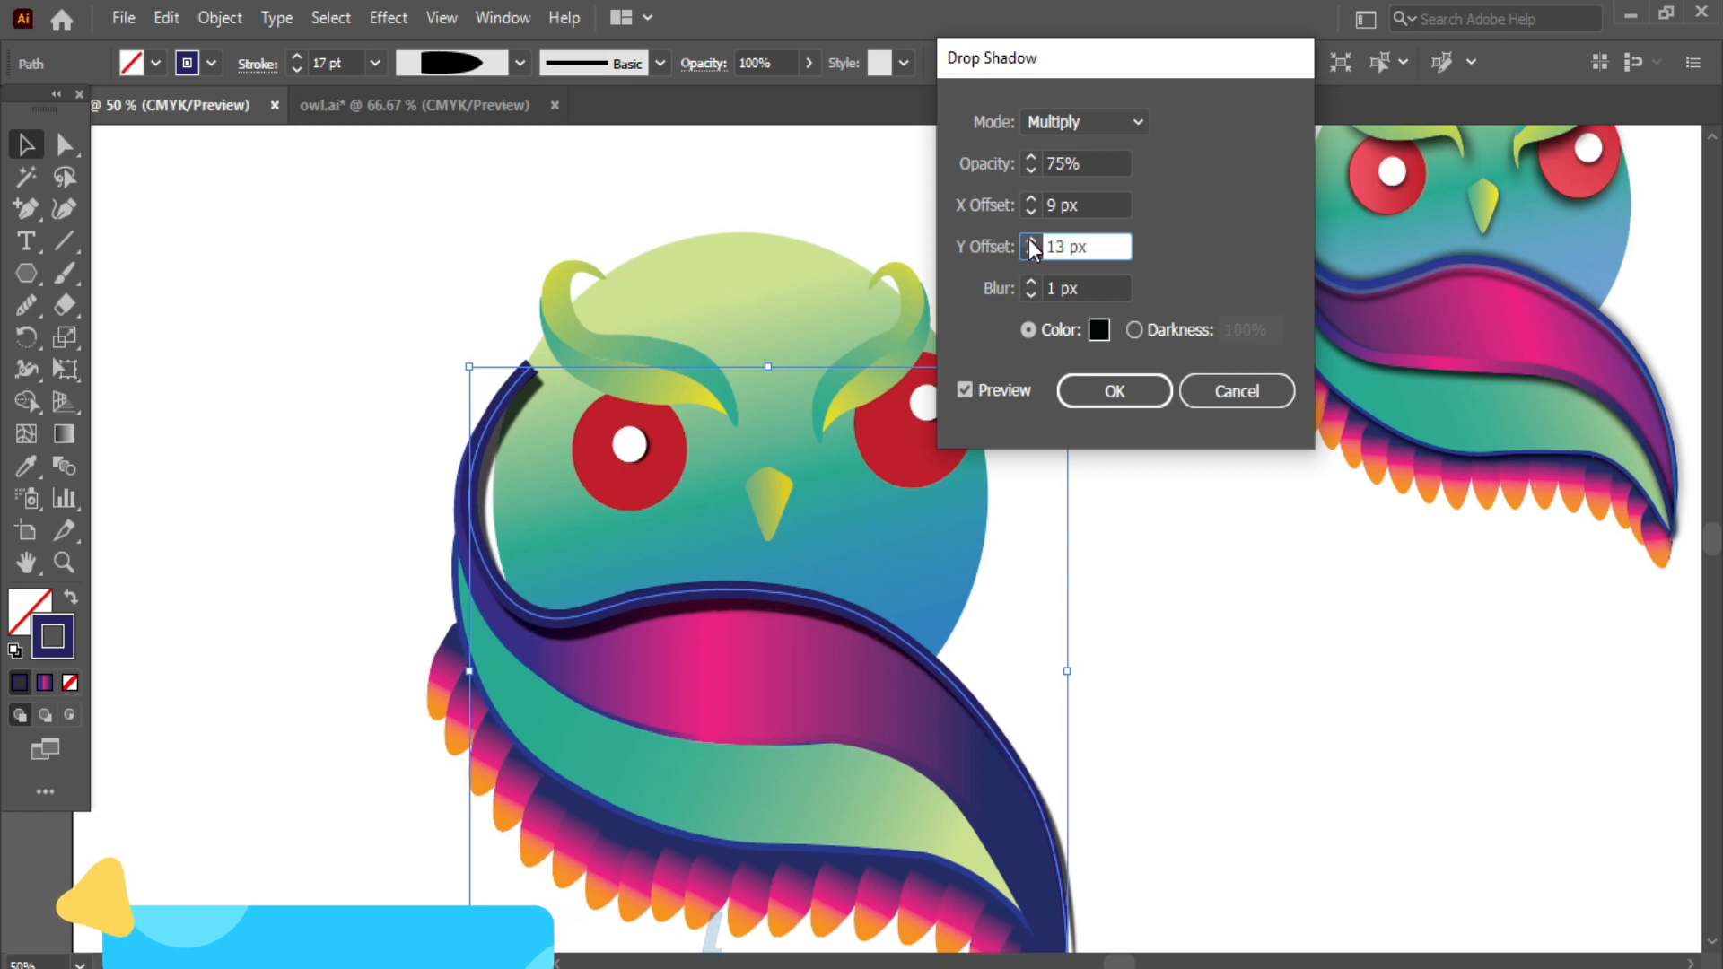
click(1028, 239)
- Set the X offset of the navy outline's shadow to 3 px
click(1025, 210)
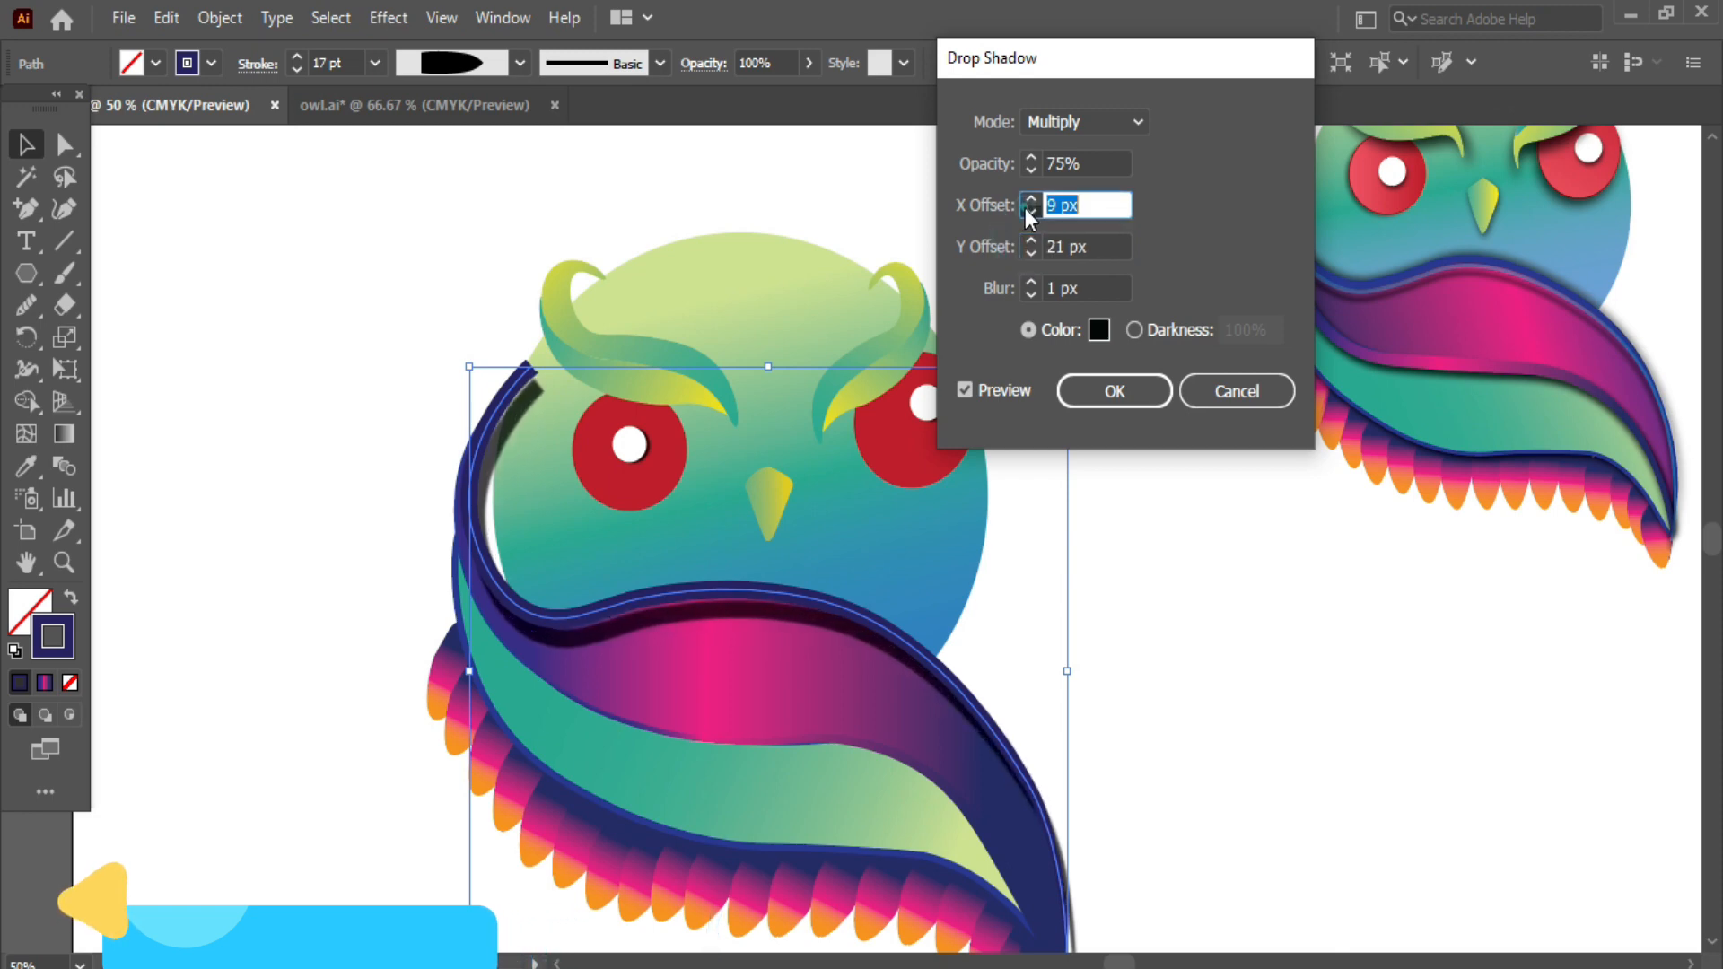
click(1025, 210)
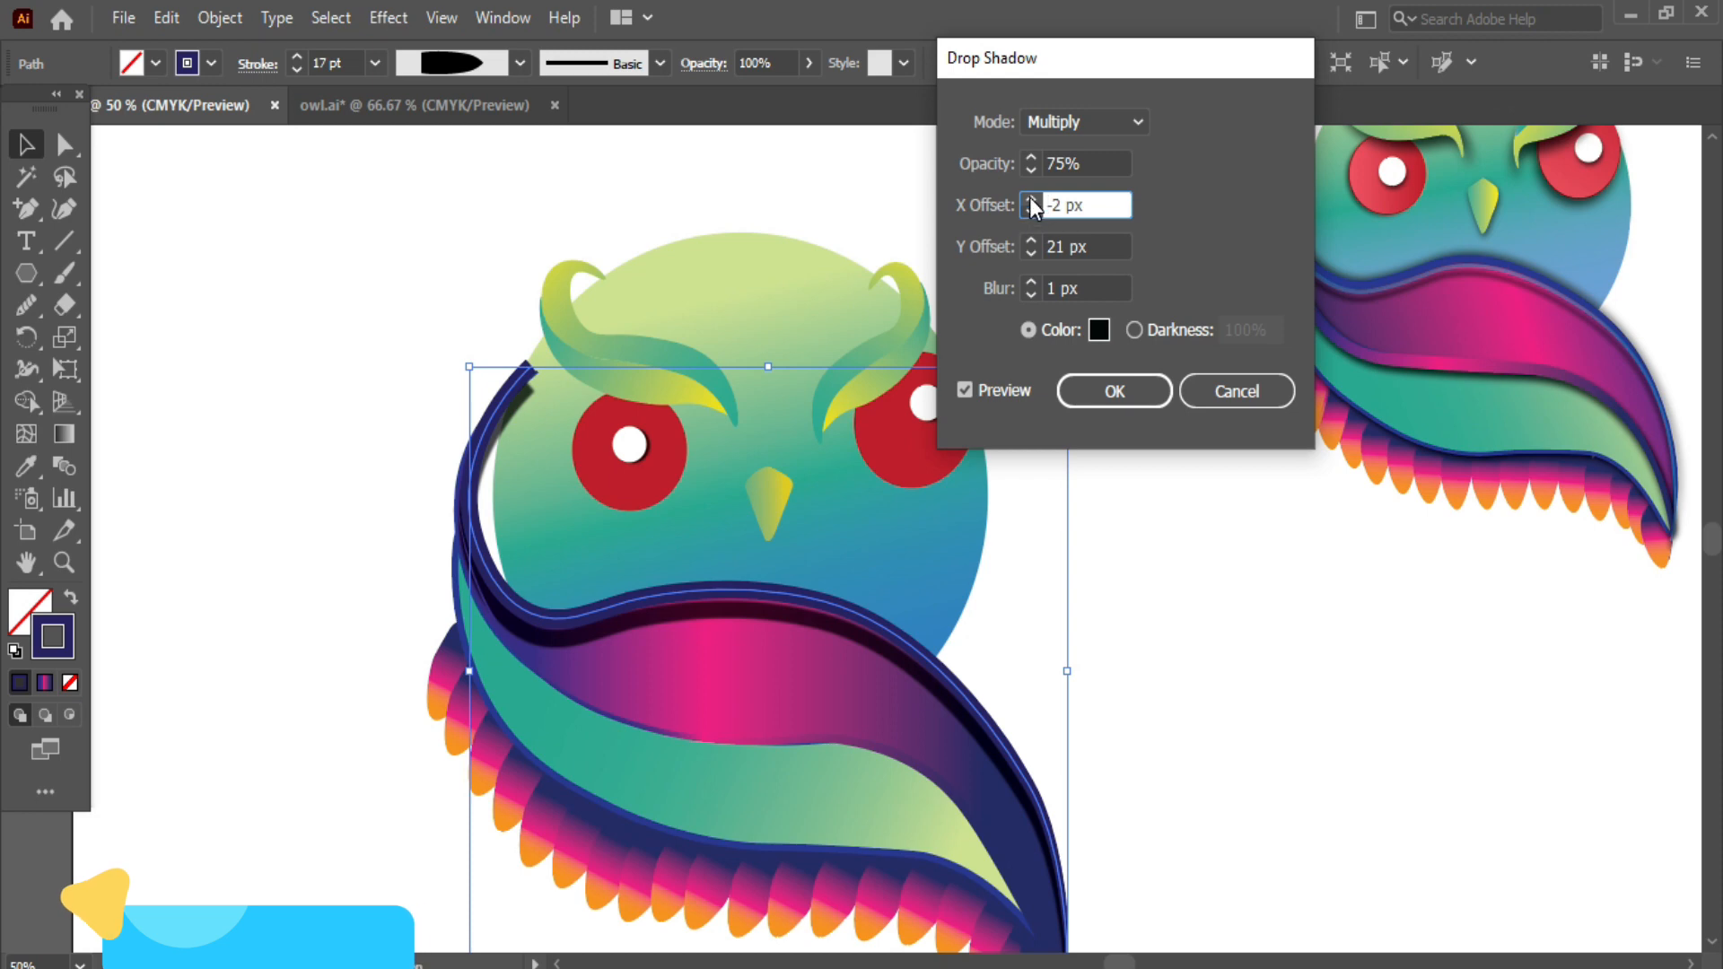
click(1030, 197)
click(1030, 215)
click(1030, 215)
click(1034, 198)
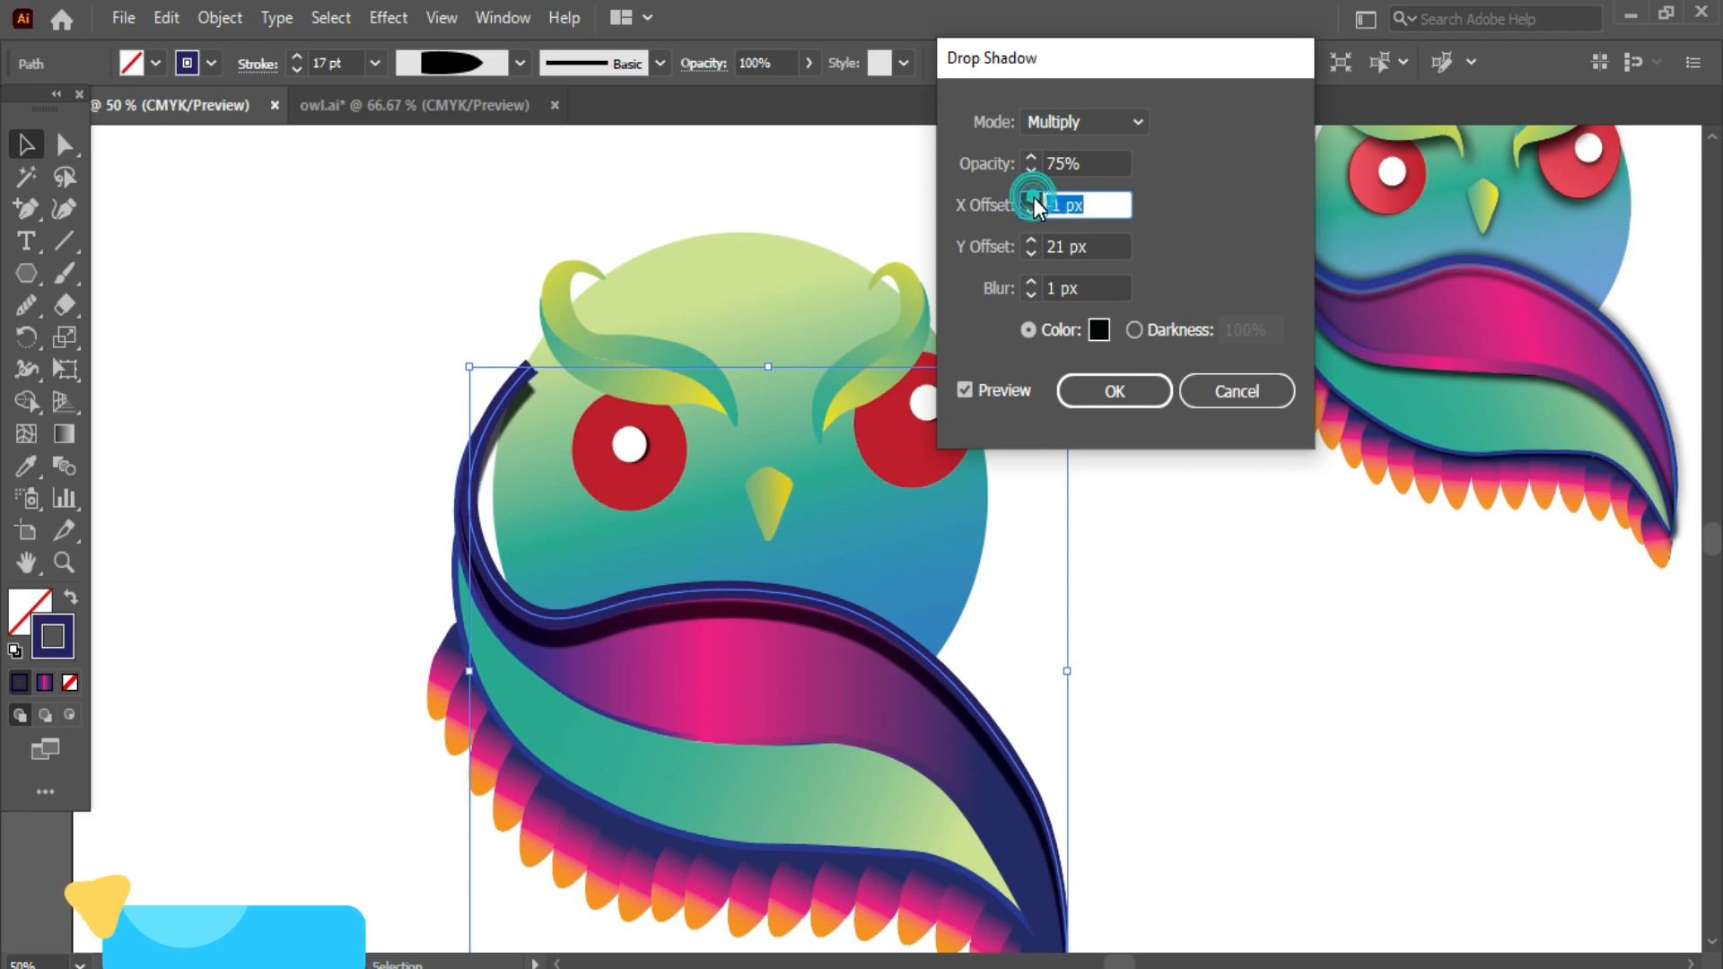
click(1034, 197)
click(1034, 197)
- Set the navy outline's shadow to 47% opacity and 3 px blur, apply it and deselect
click(1029, 172)
click(1028, 173)
click(1028, 173)
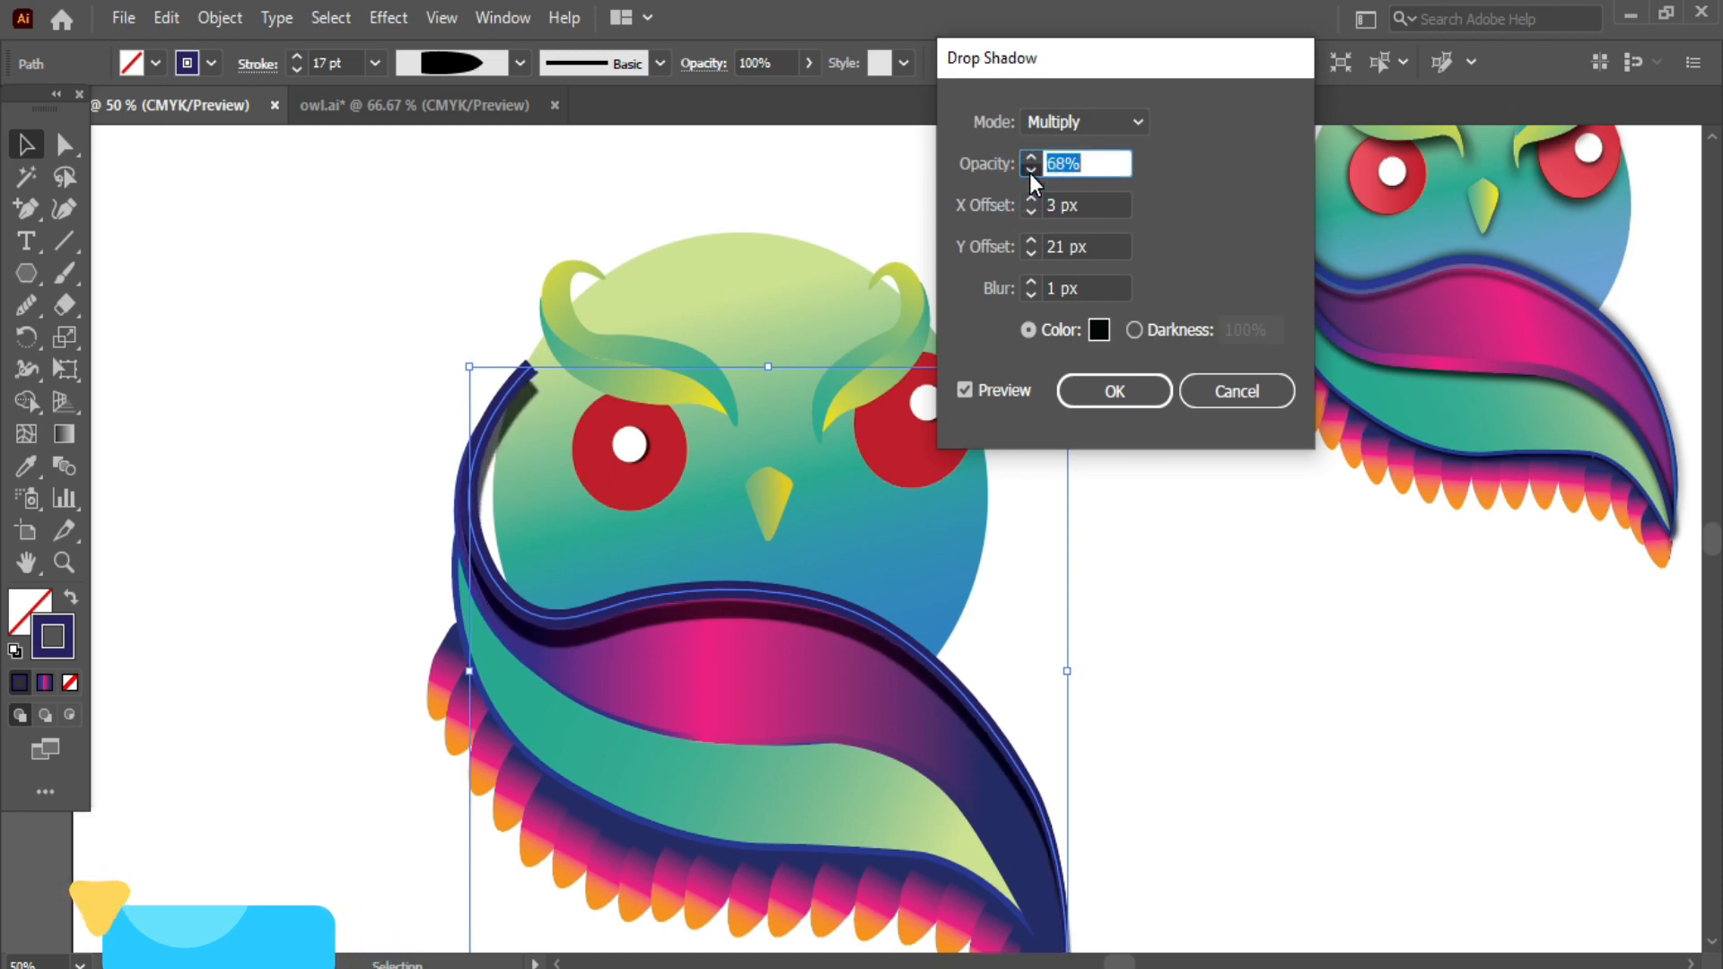
click(1030, 172)
click(1030, 172)
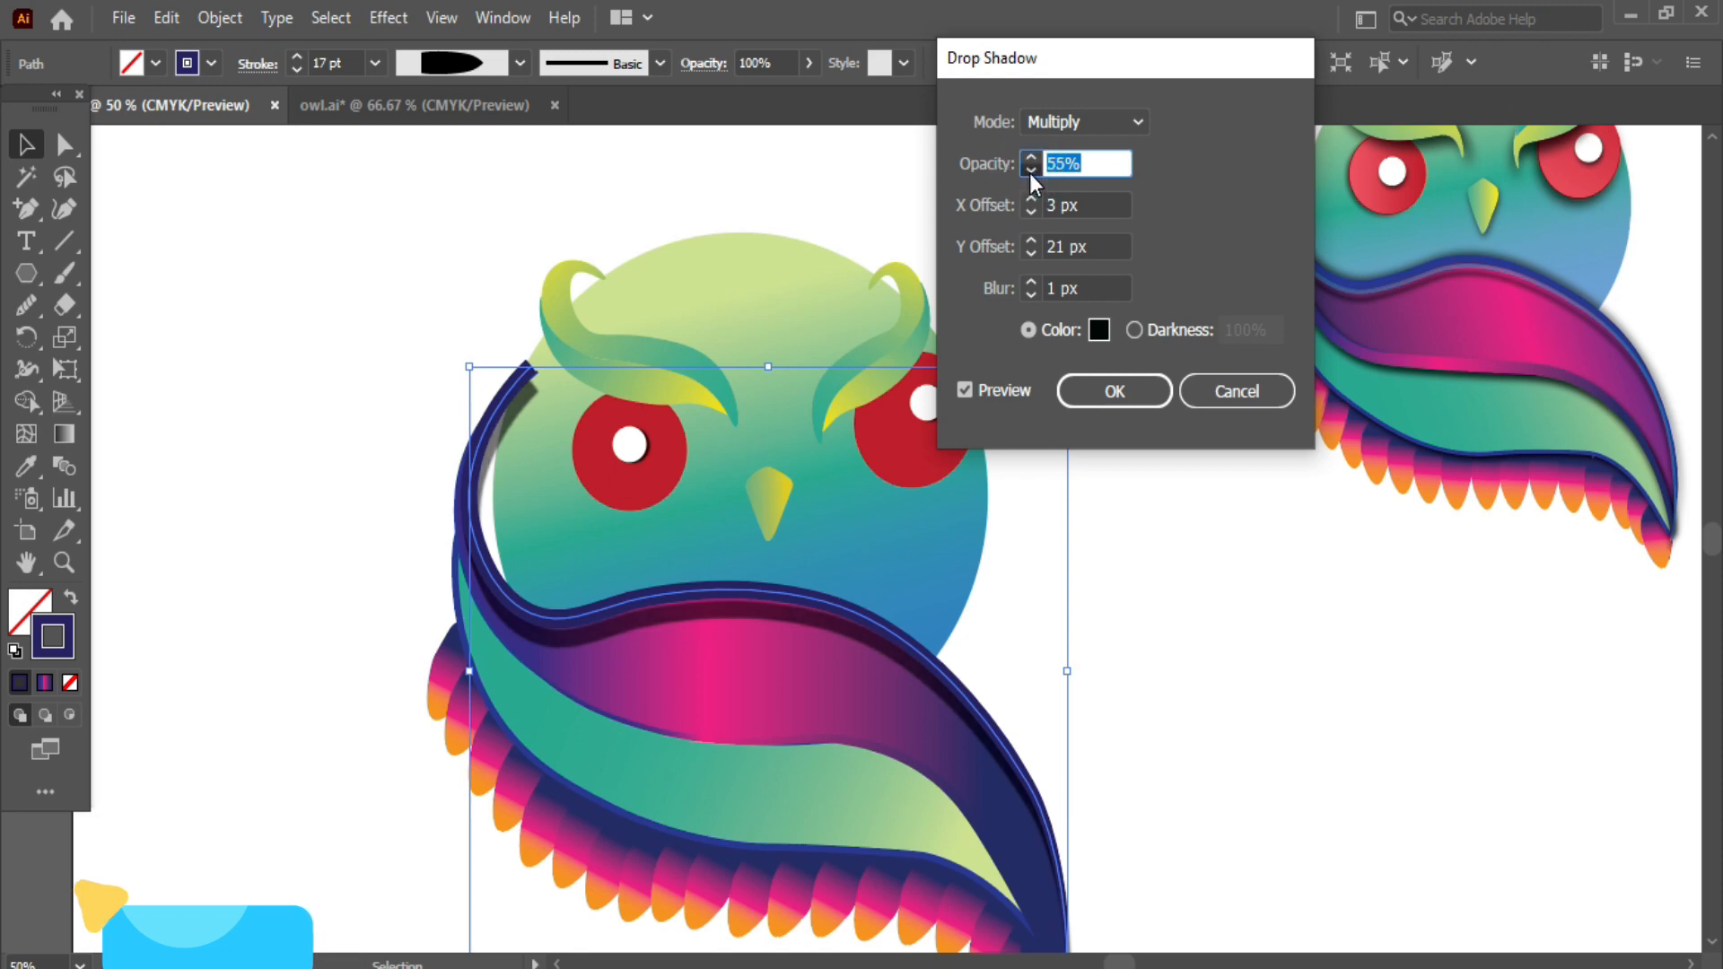
click(1030, 170)
click(1030, 171)
click(1030, 170)
click(1030, 170)
click(1030, 294)
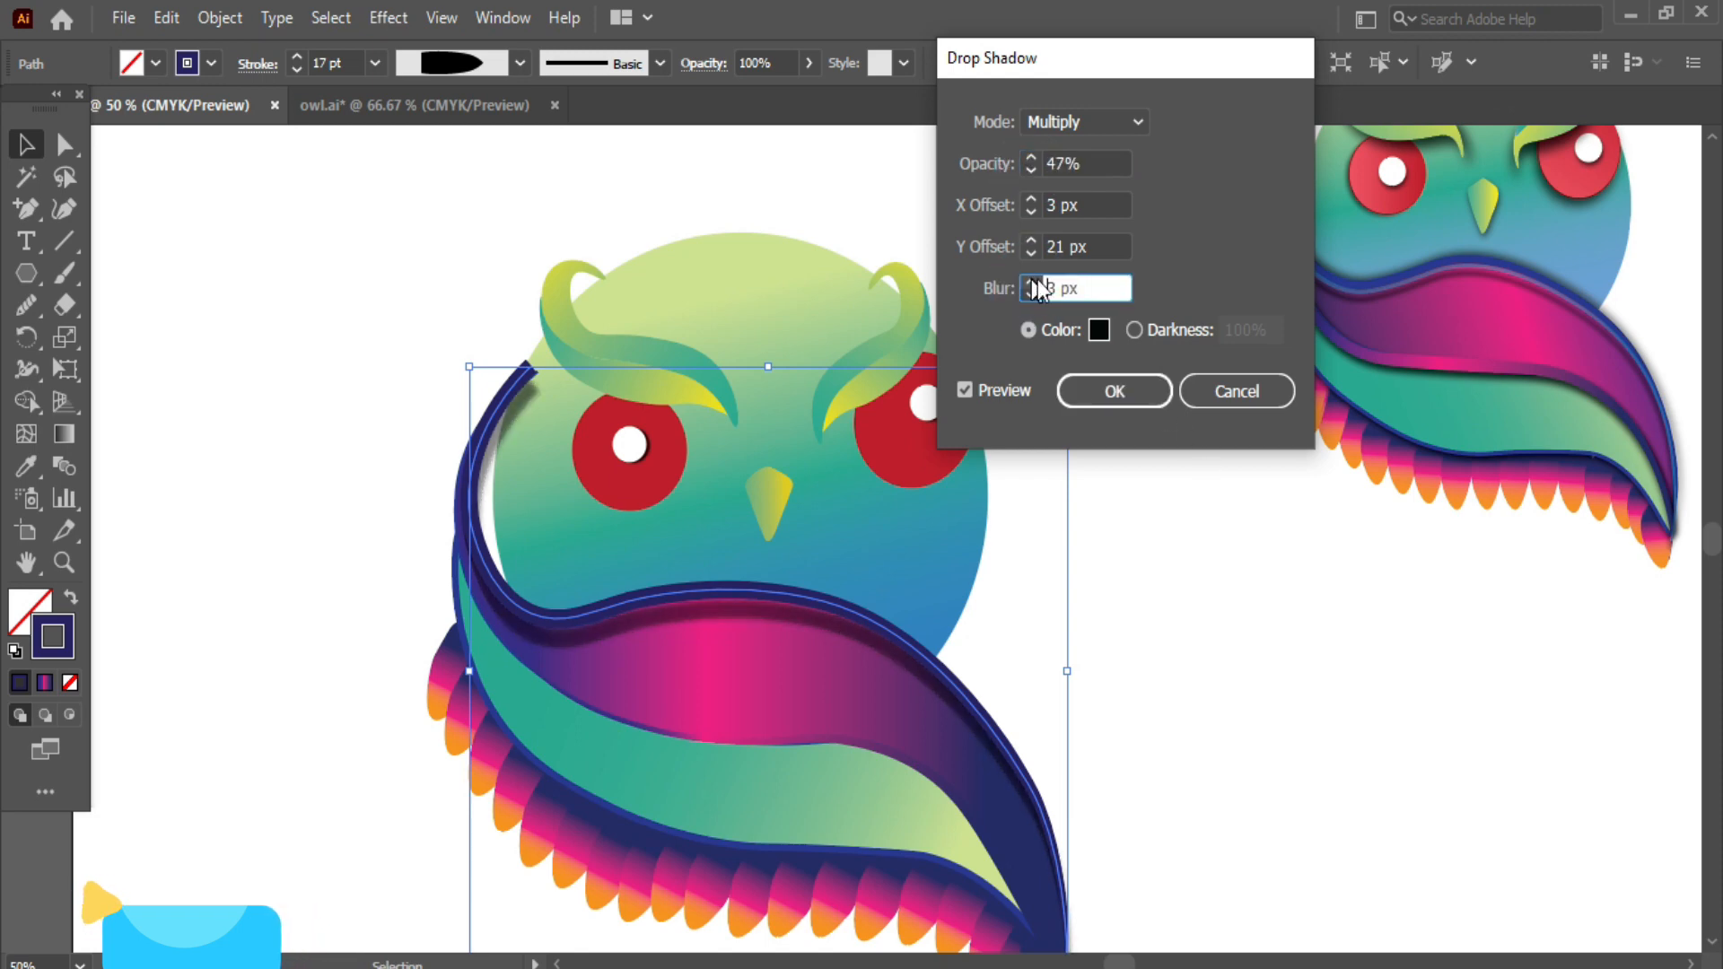
click(1112, 391)
click(1265, 662)
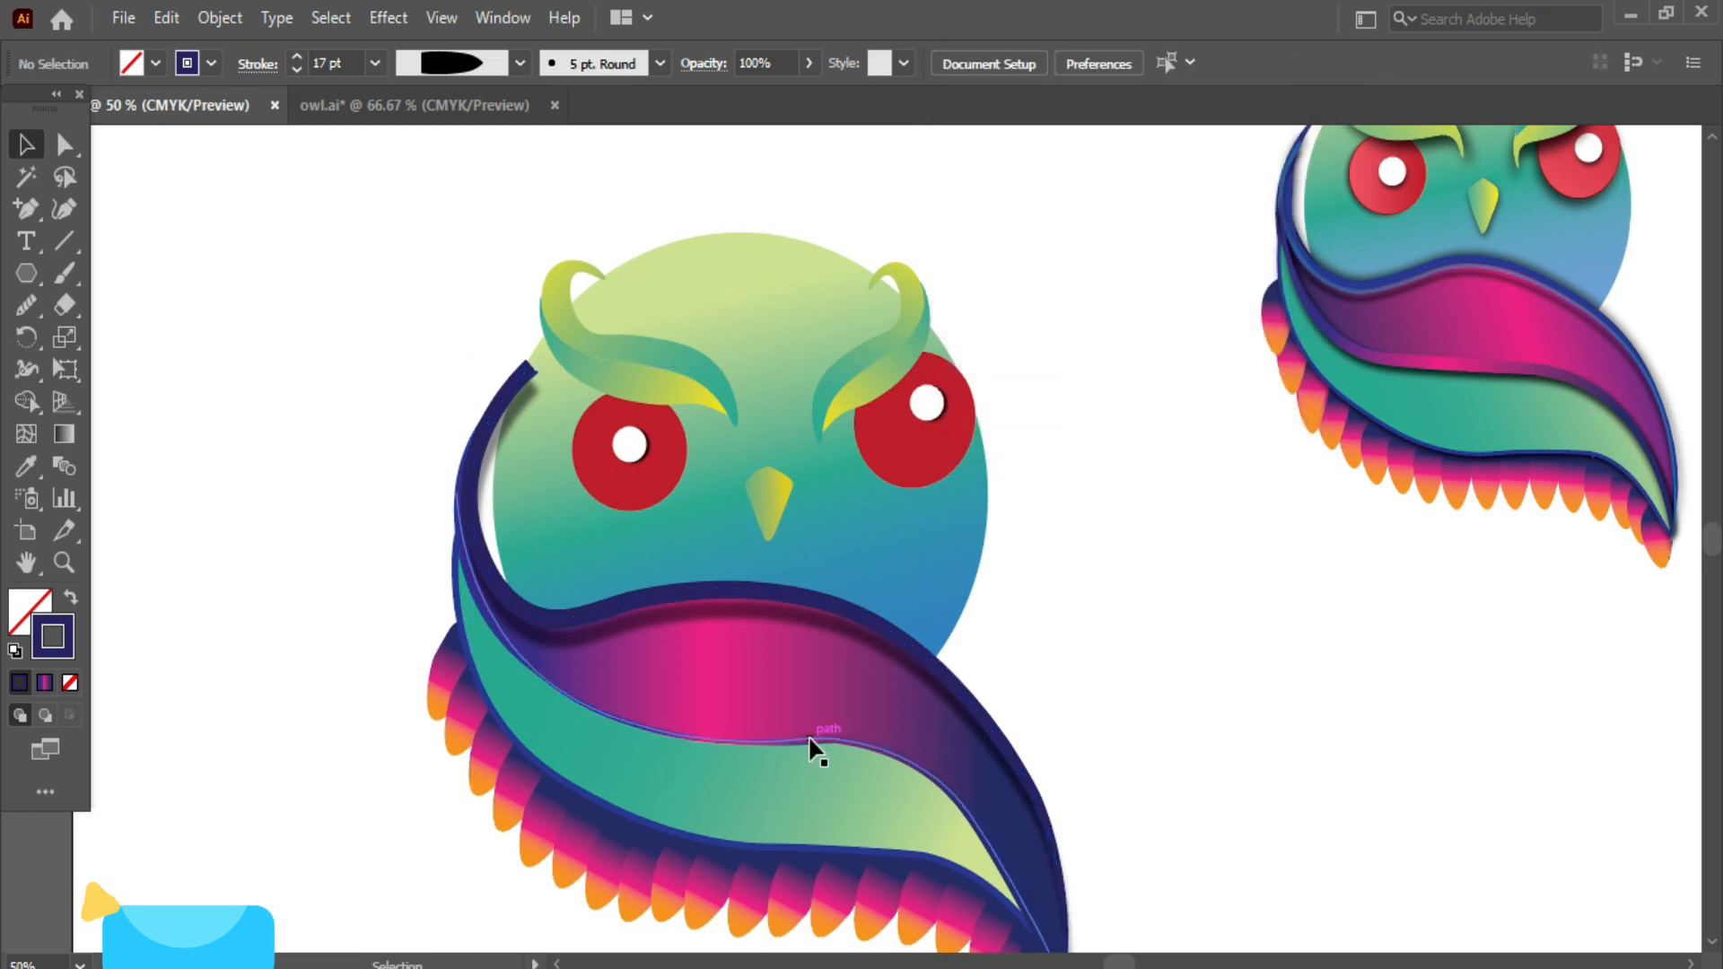
- Start a drop shadow on the teal-green wing band with a blur of 1 px
click(684, 752)
click(388, 18)
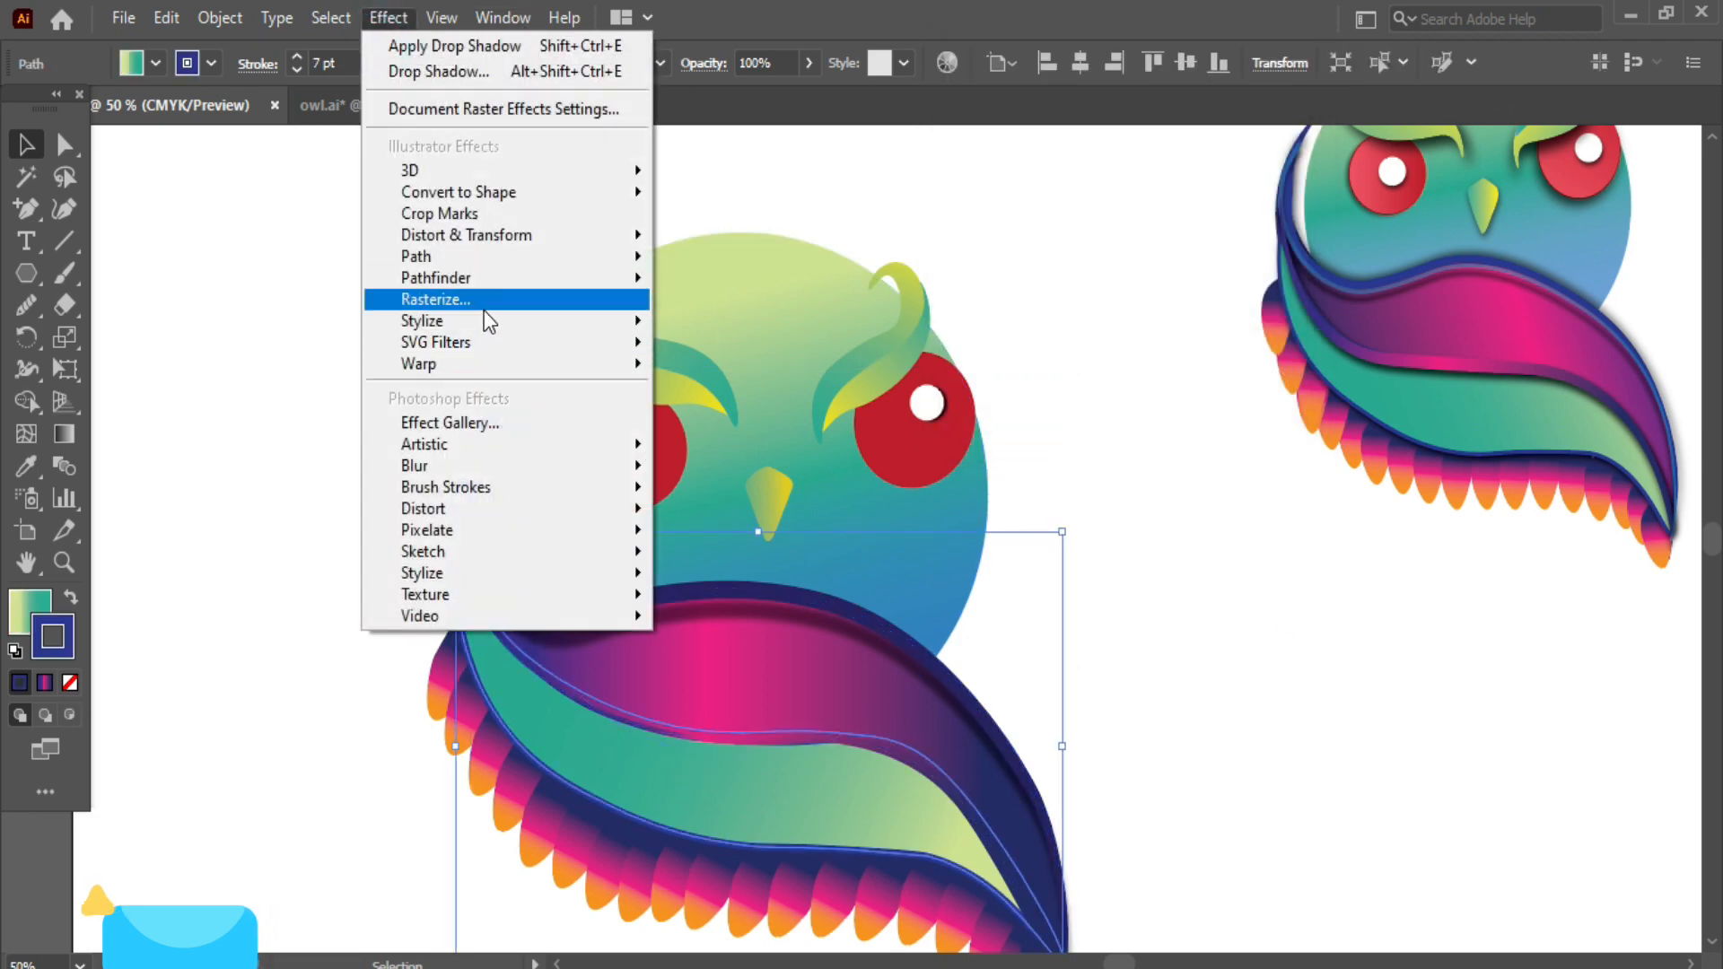
click(691, 296)
click(1032, 293)
click(1032, 293)
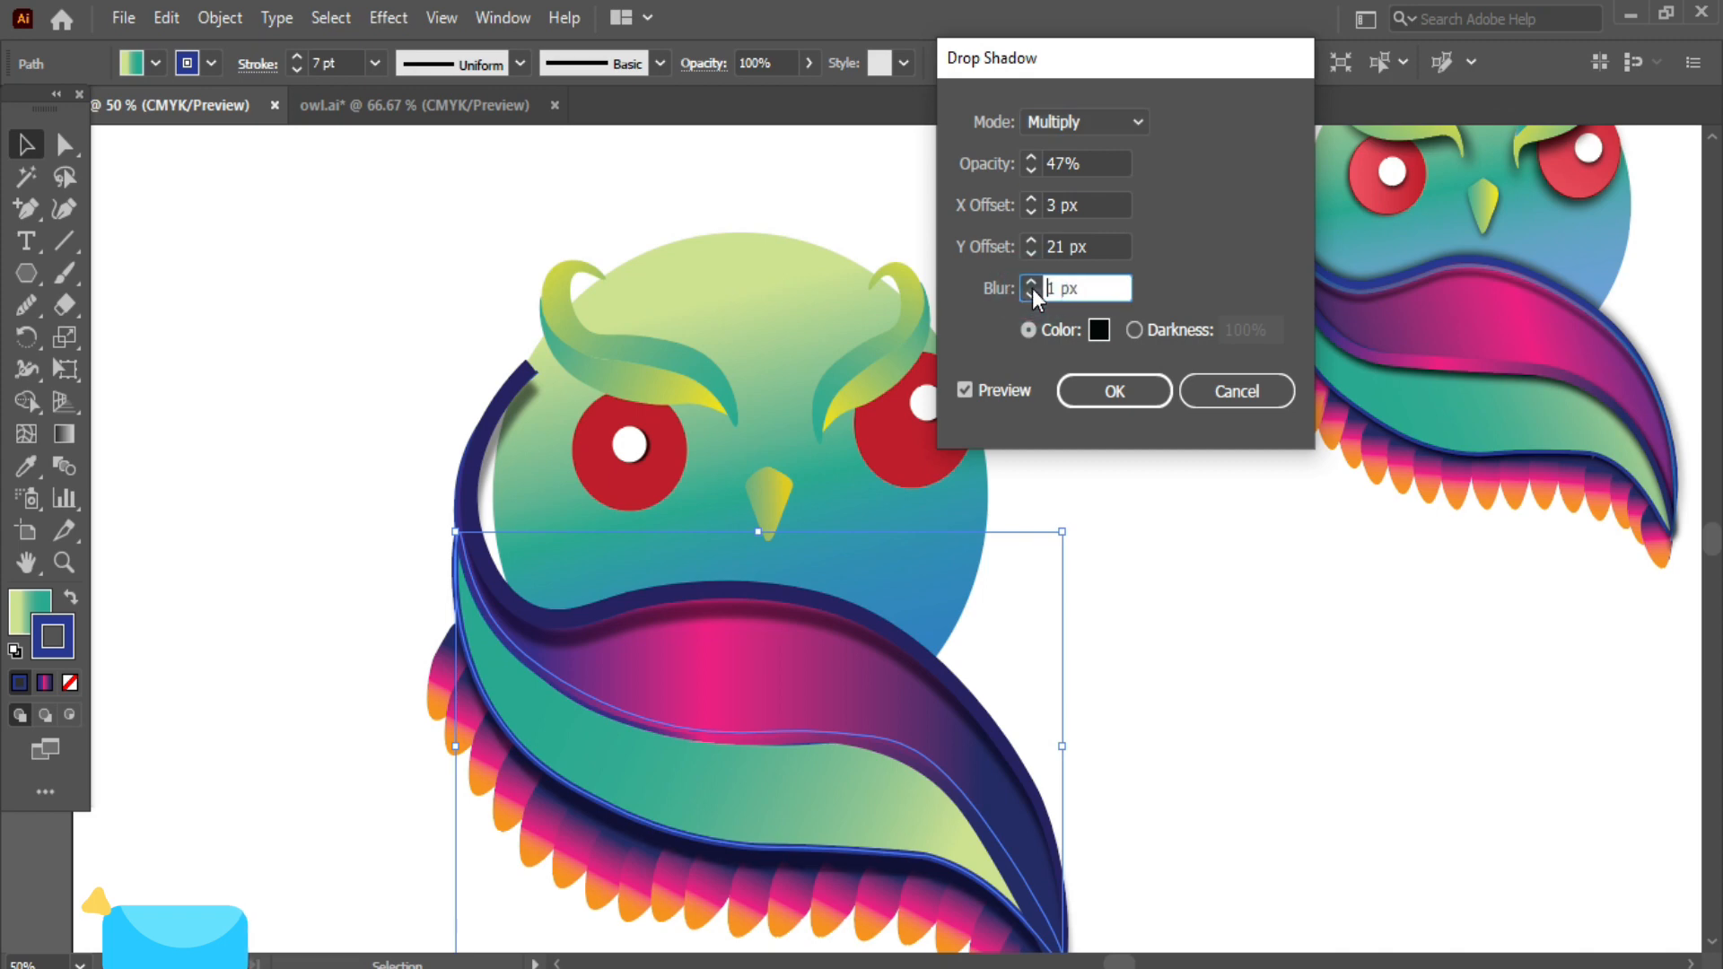
- Set the teal-green band's shadow to a 15 px Y offset and 51% opacity, apply it and deselect
click(1030, 252)
click(1030, 252)
click(1030, 252)
click(1030, 252)
click(1030, 252)
click(1030, 252)
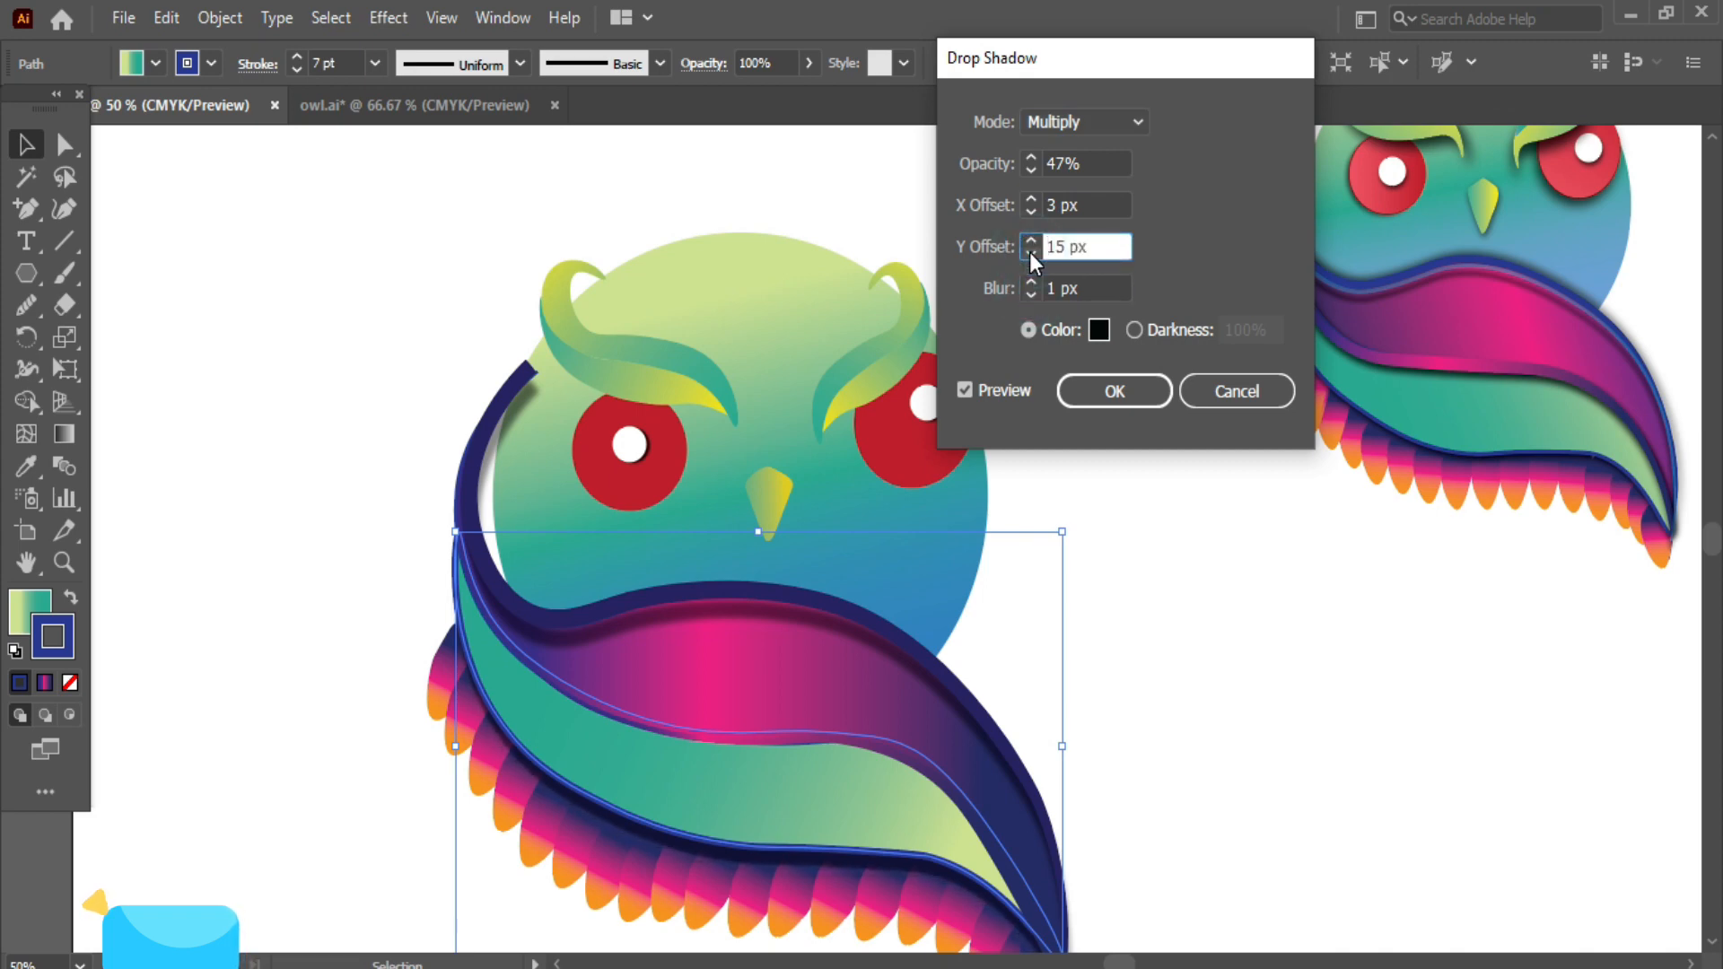
click(1030, 156)
click(1114, 391)
click(1176, 613)
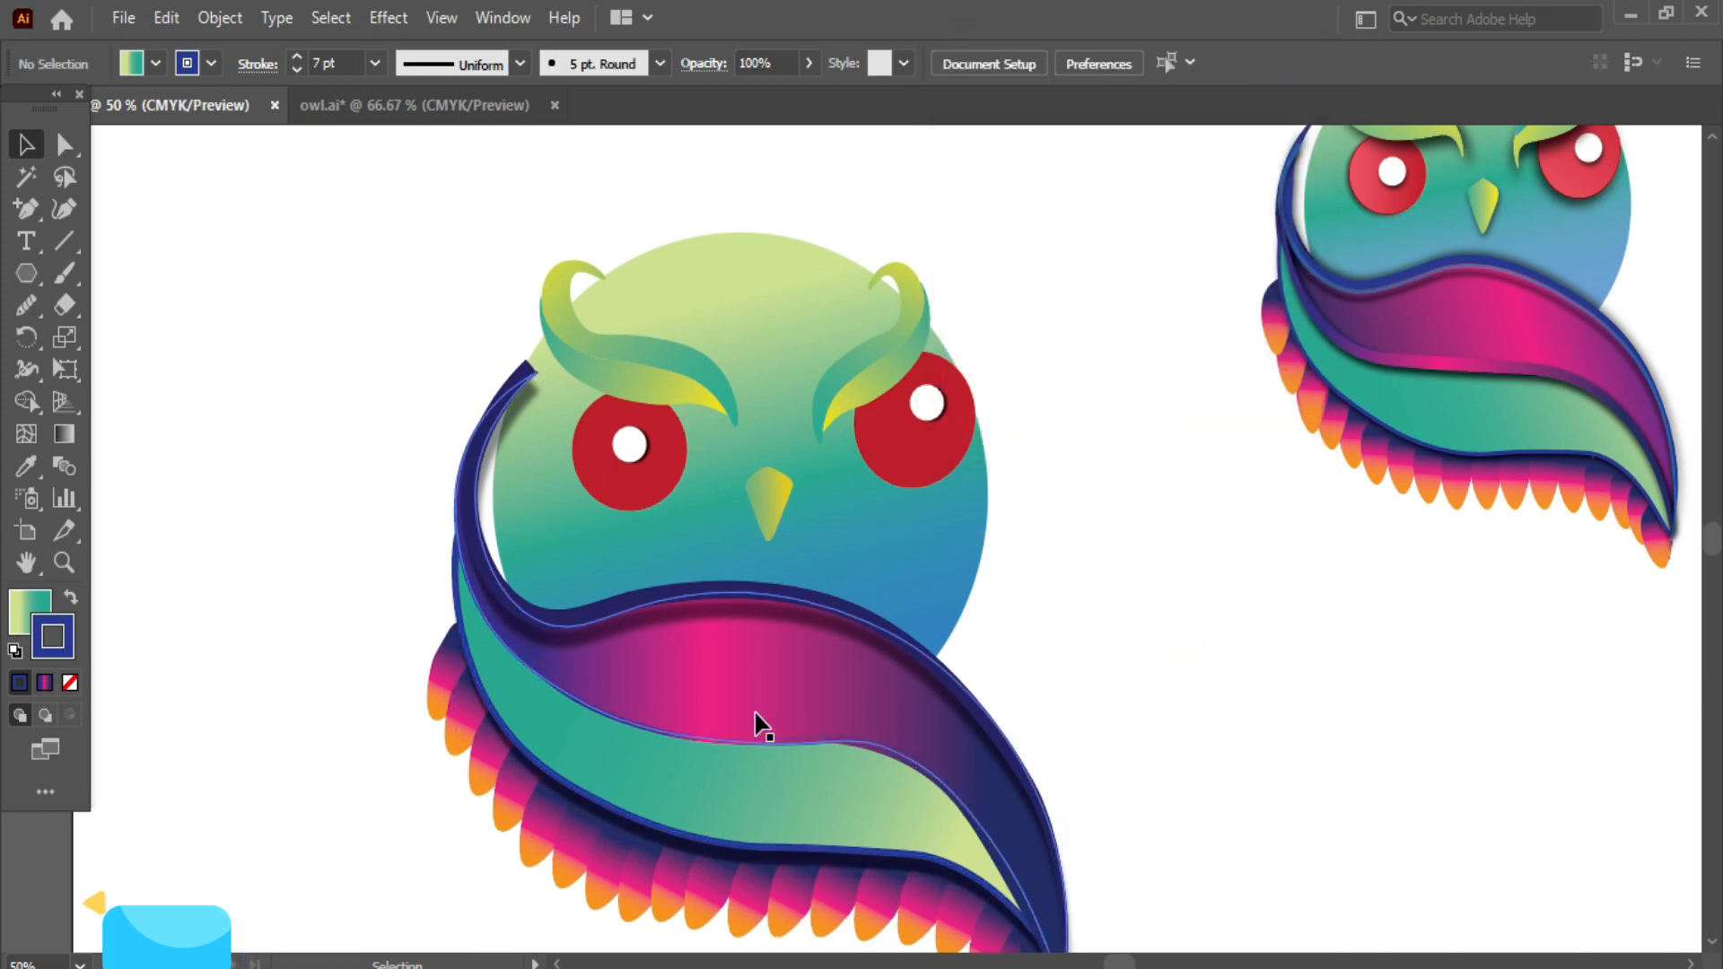
- Start a drop shadow on the gradient outline dividing the pink and teal-green bands with a blur of 0 px
scroll(1172, 771, down, 2)
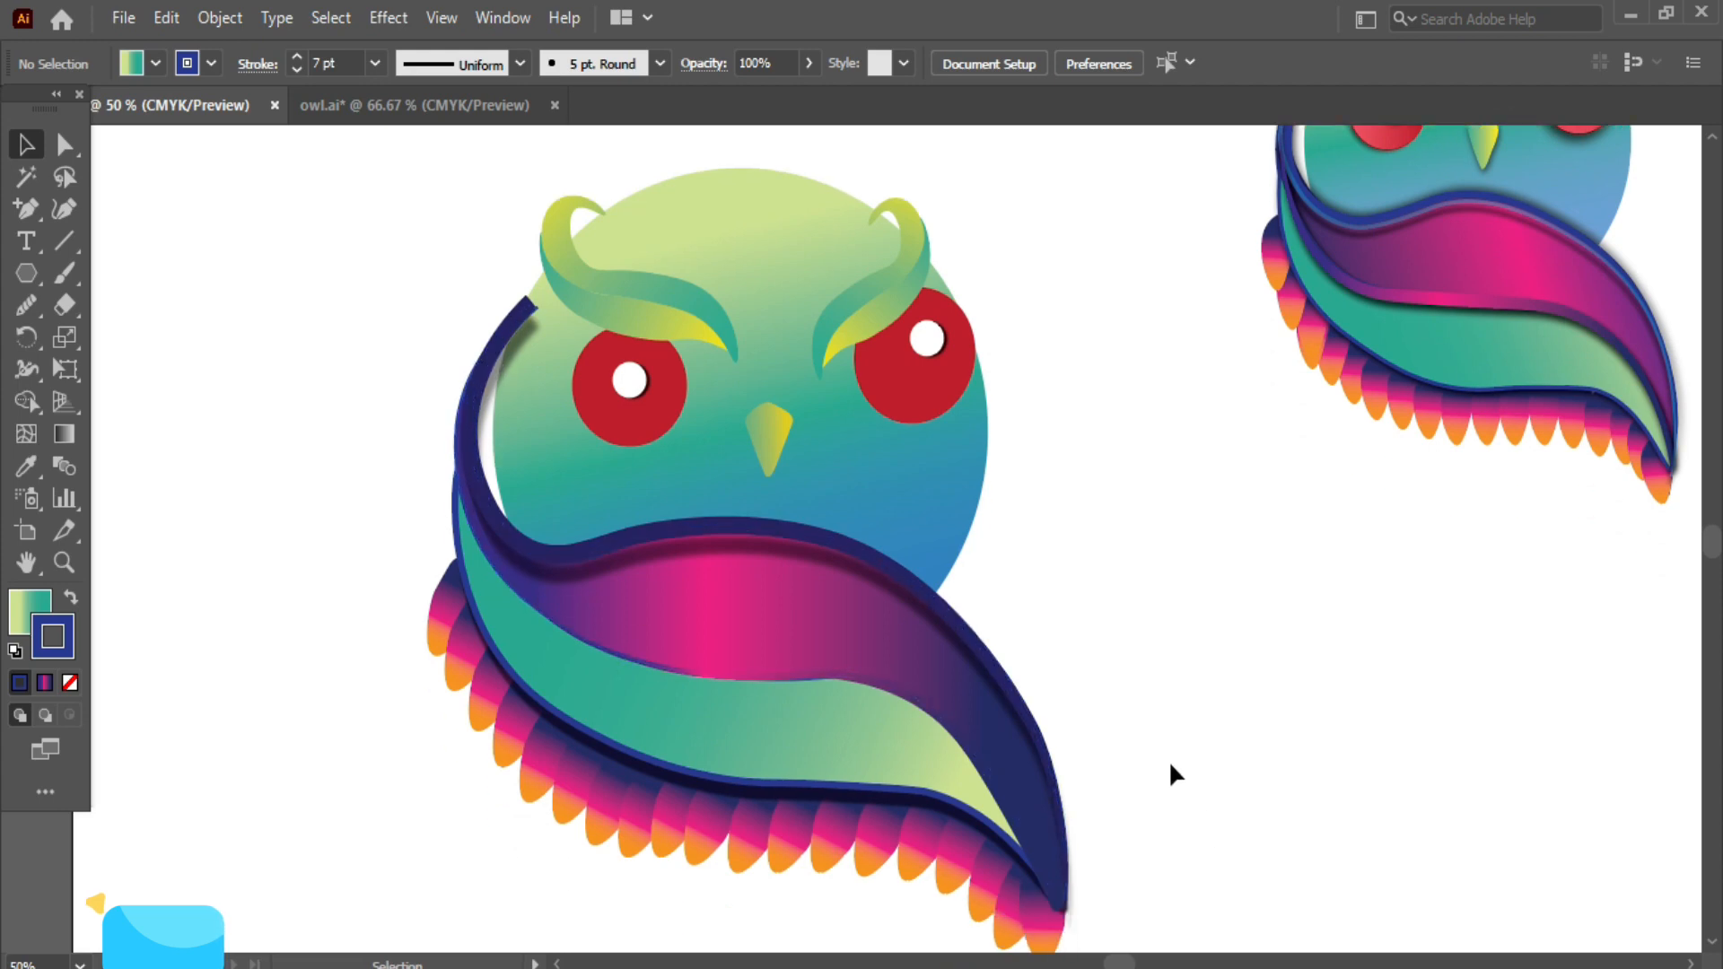
click(457, 432)
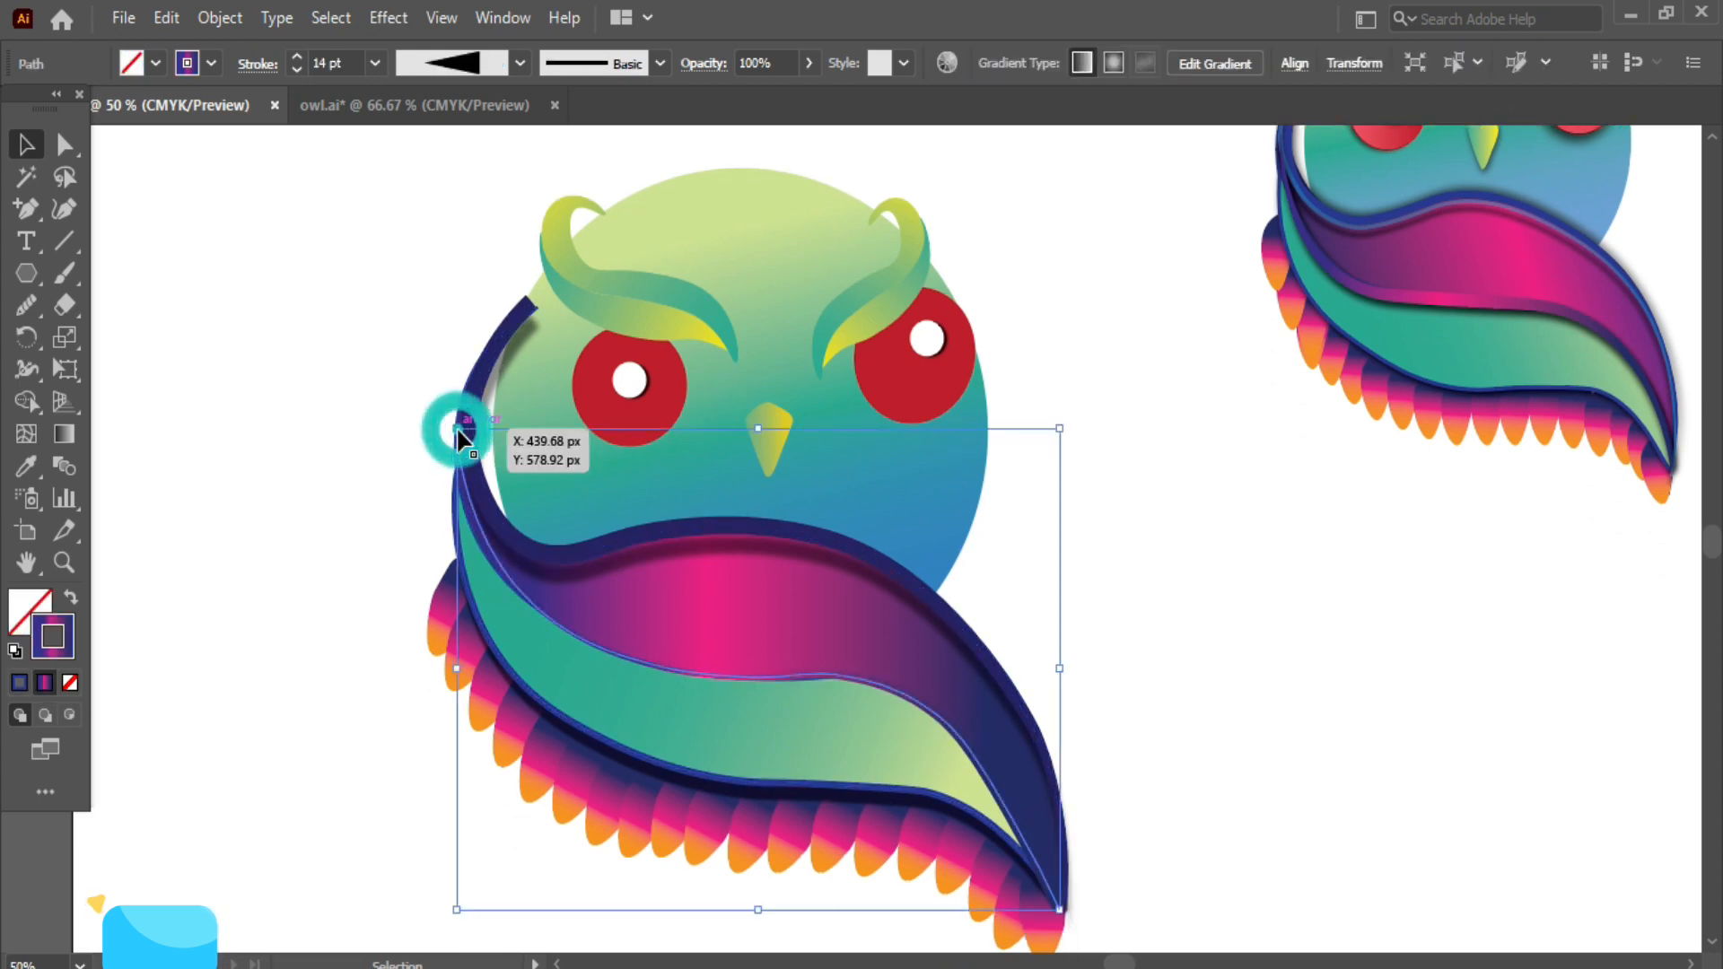
click(386, 18)
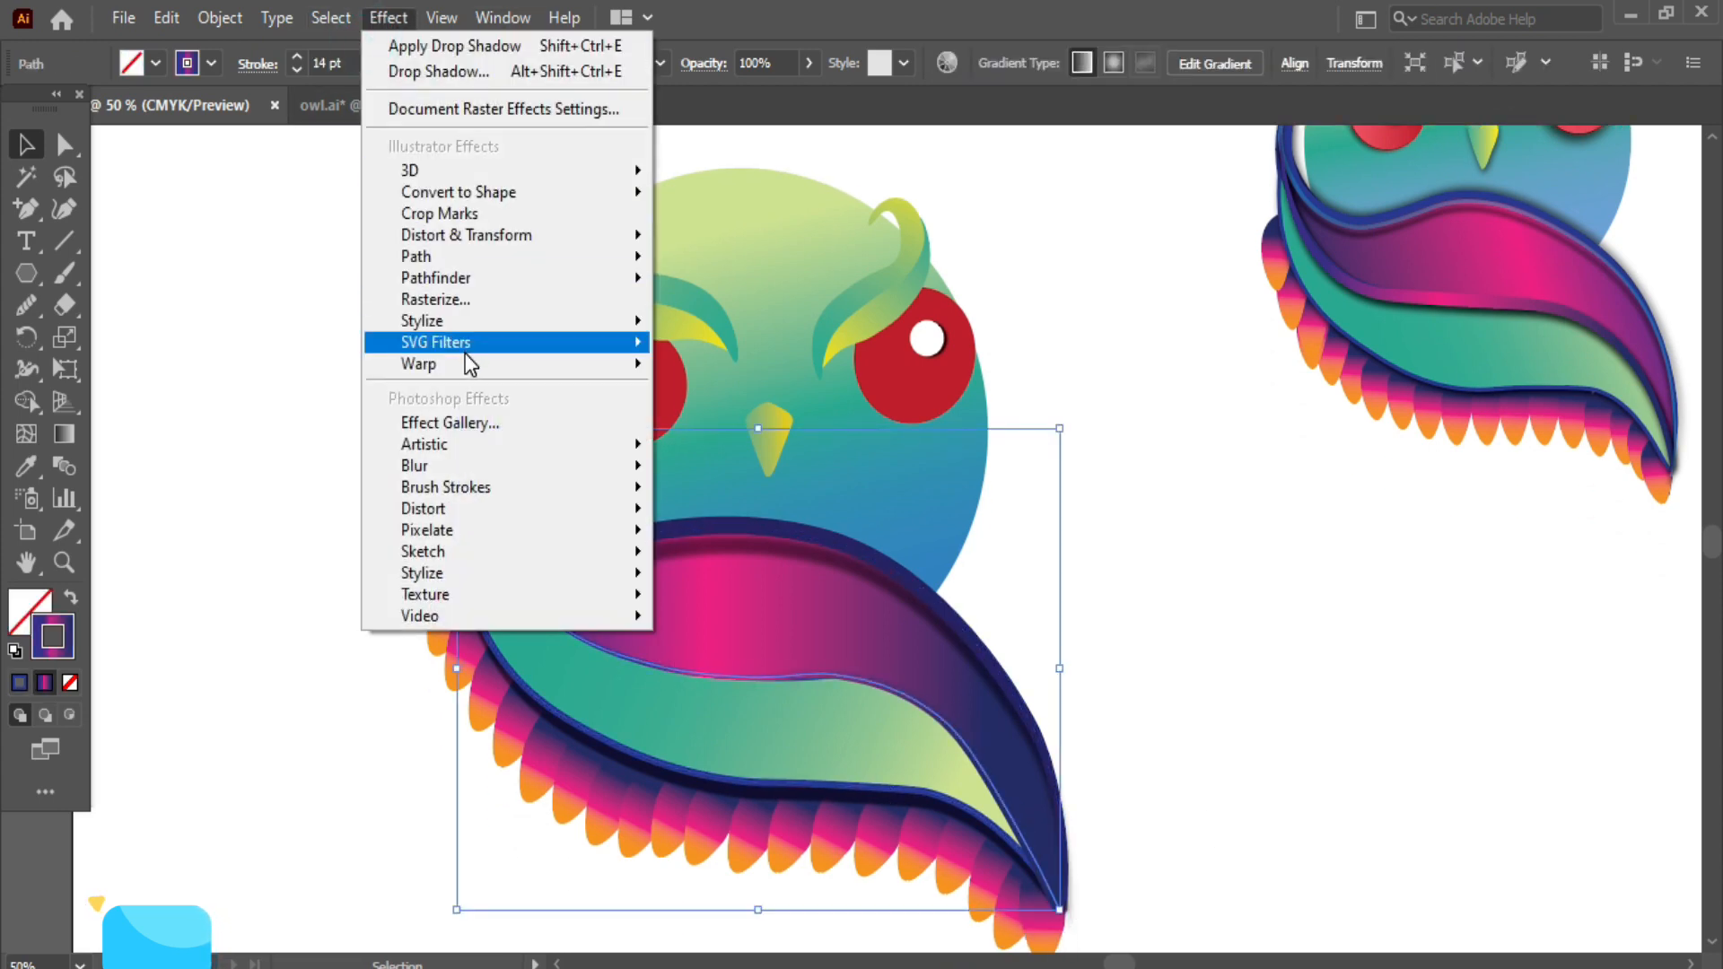
mouse_move(431, 320)
click(628, 323)
click(1030, 294)
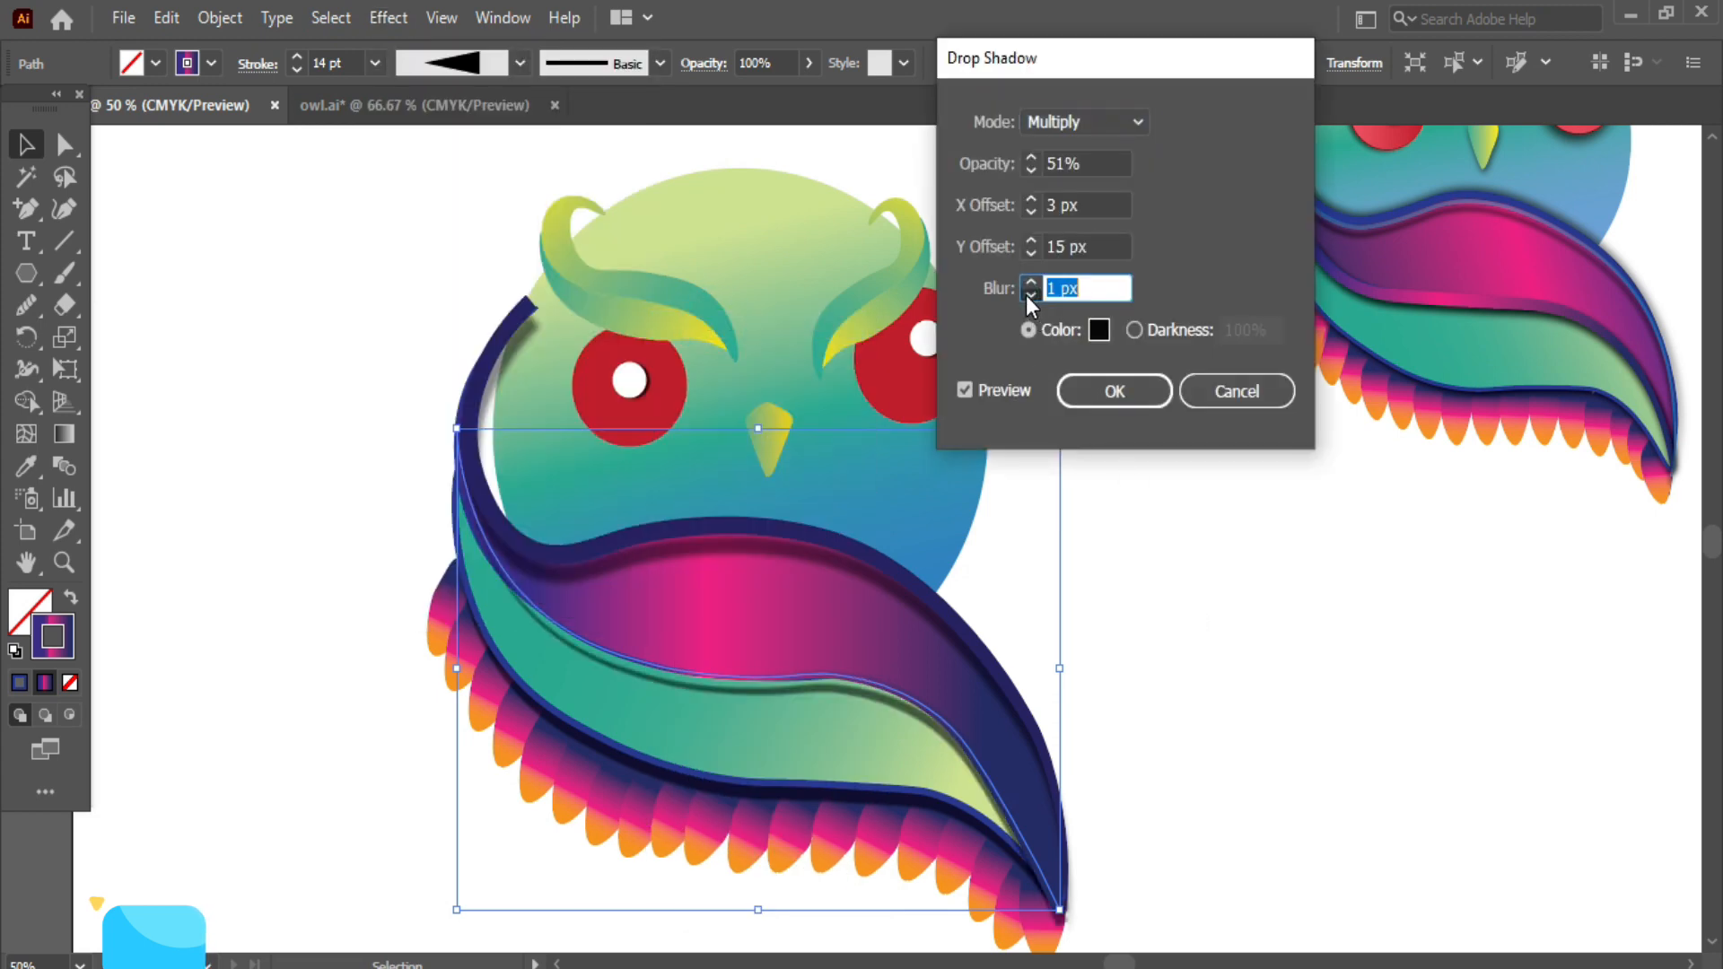
- Give the dividing outline's shadow a Y offset of 7 px, an X offset of 4 px and 79% opacity, and apply it
click(1030, 251)
click(1030, 250)
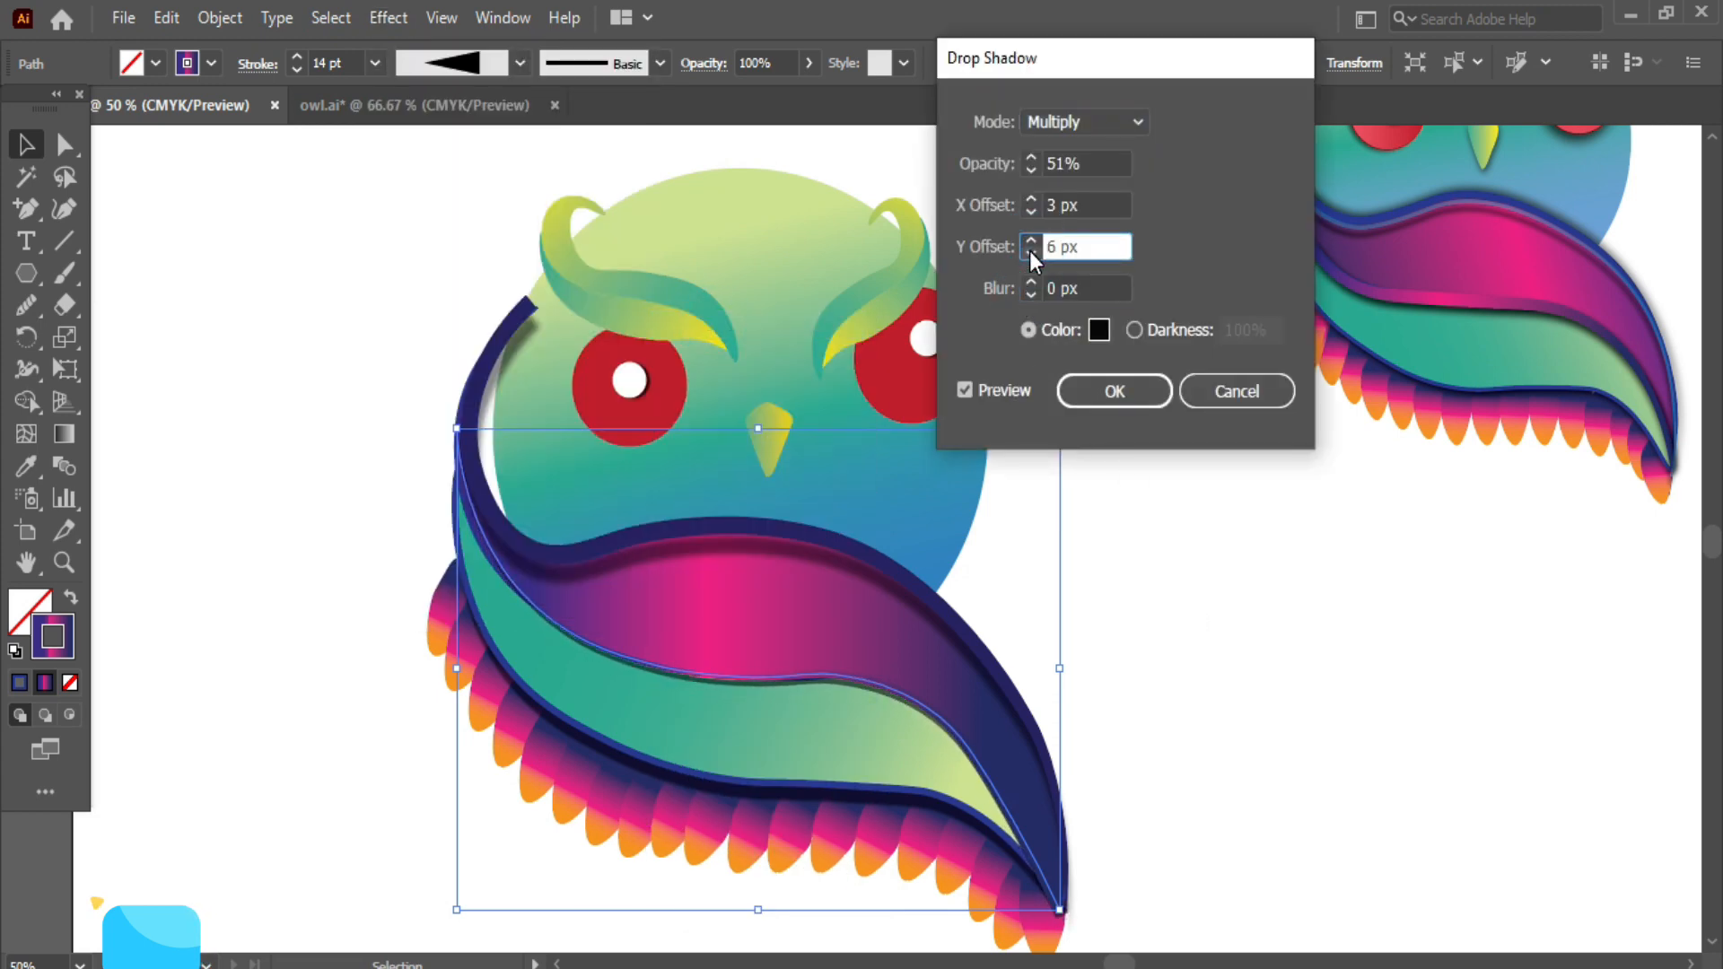
click(1032, 239)
click(1031, 198)
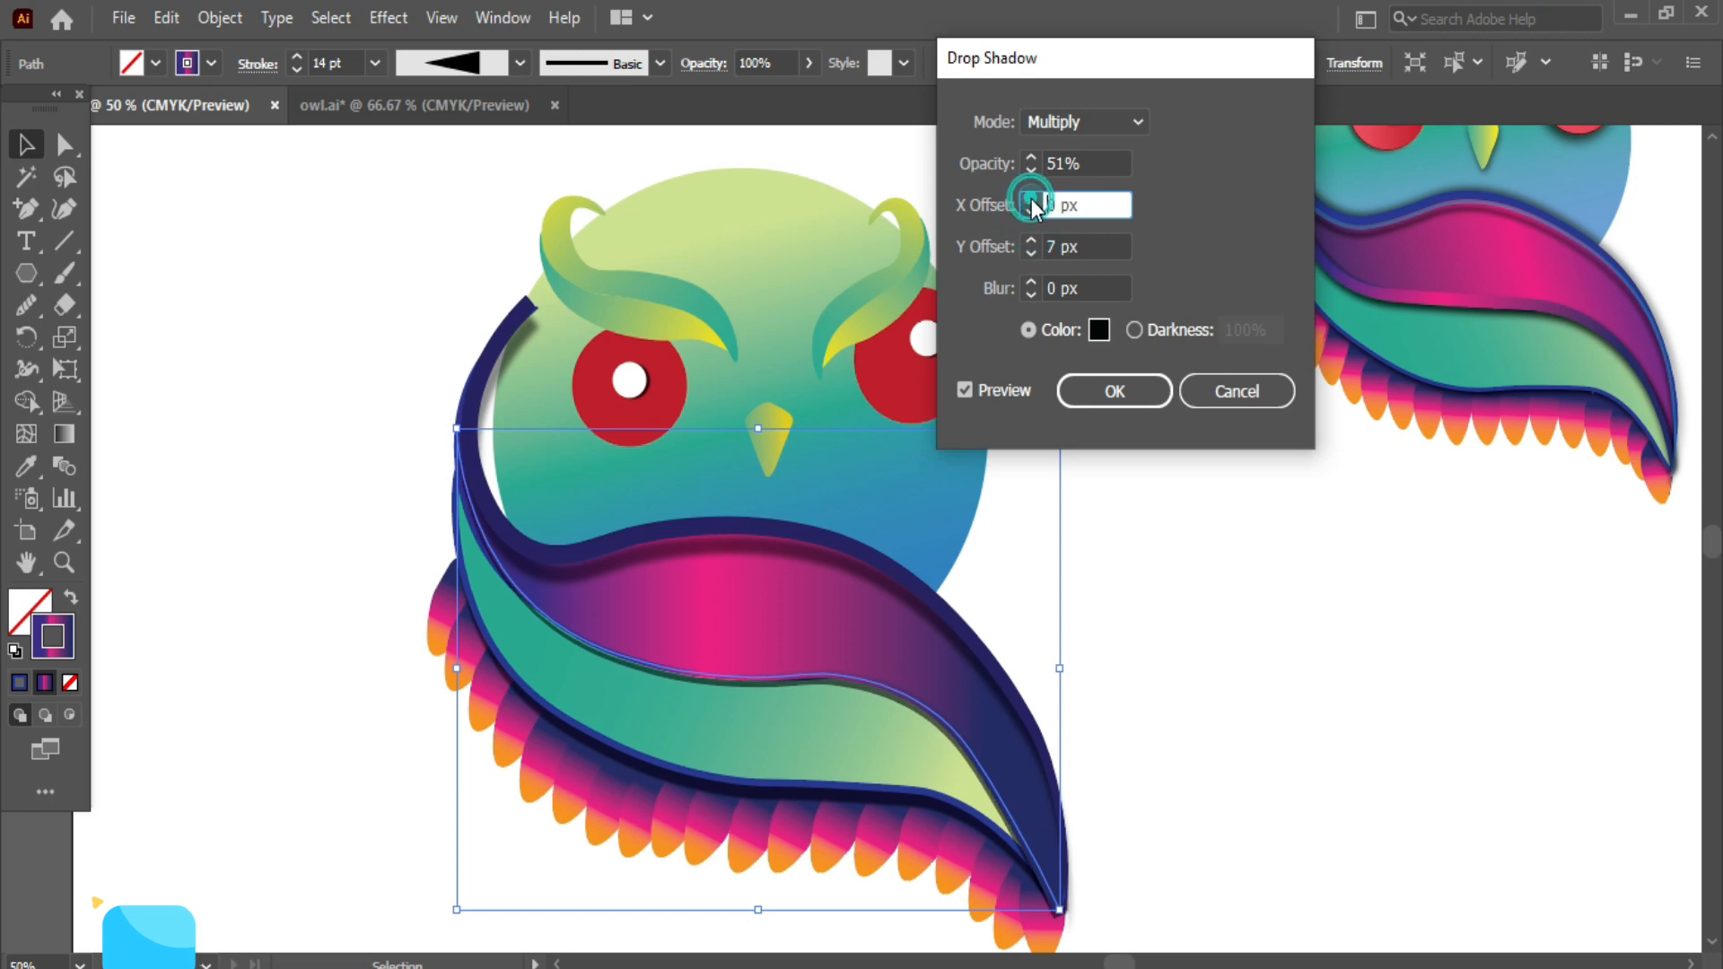
click(1032, 197)
click(1031, 159)
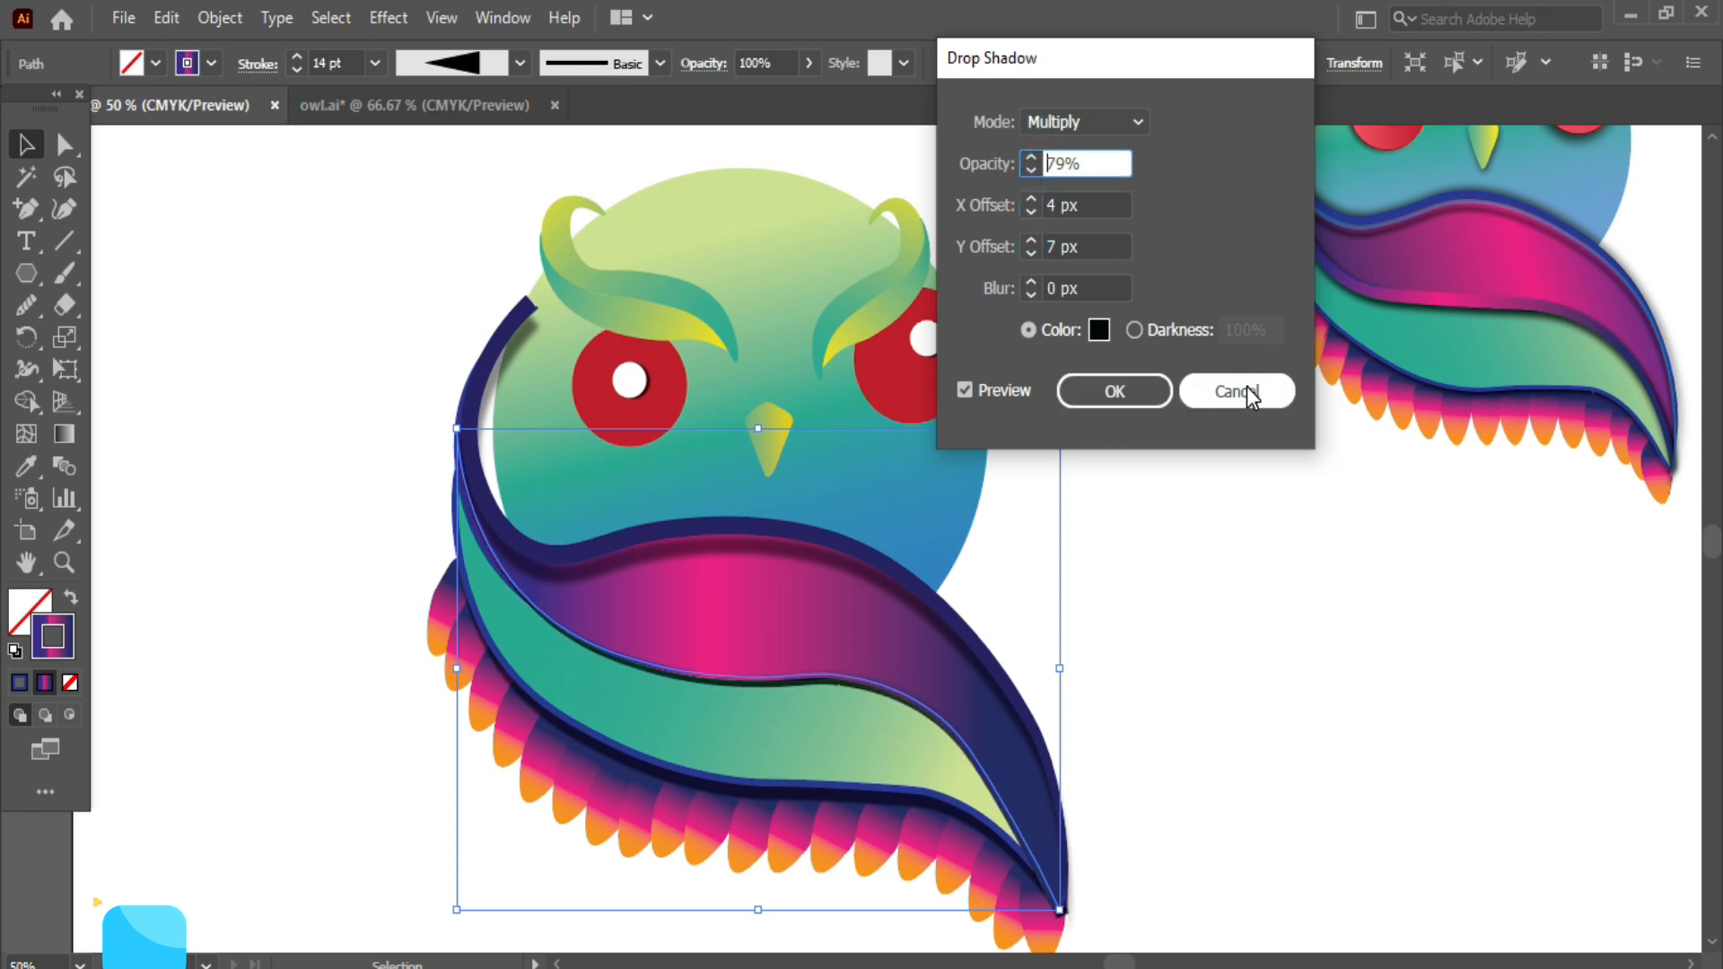
click(1134, 394)
- Change the dividing outline's stroke to a solid dark blue swatch
right_click(726, 717)
click(1077, 566)
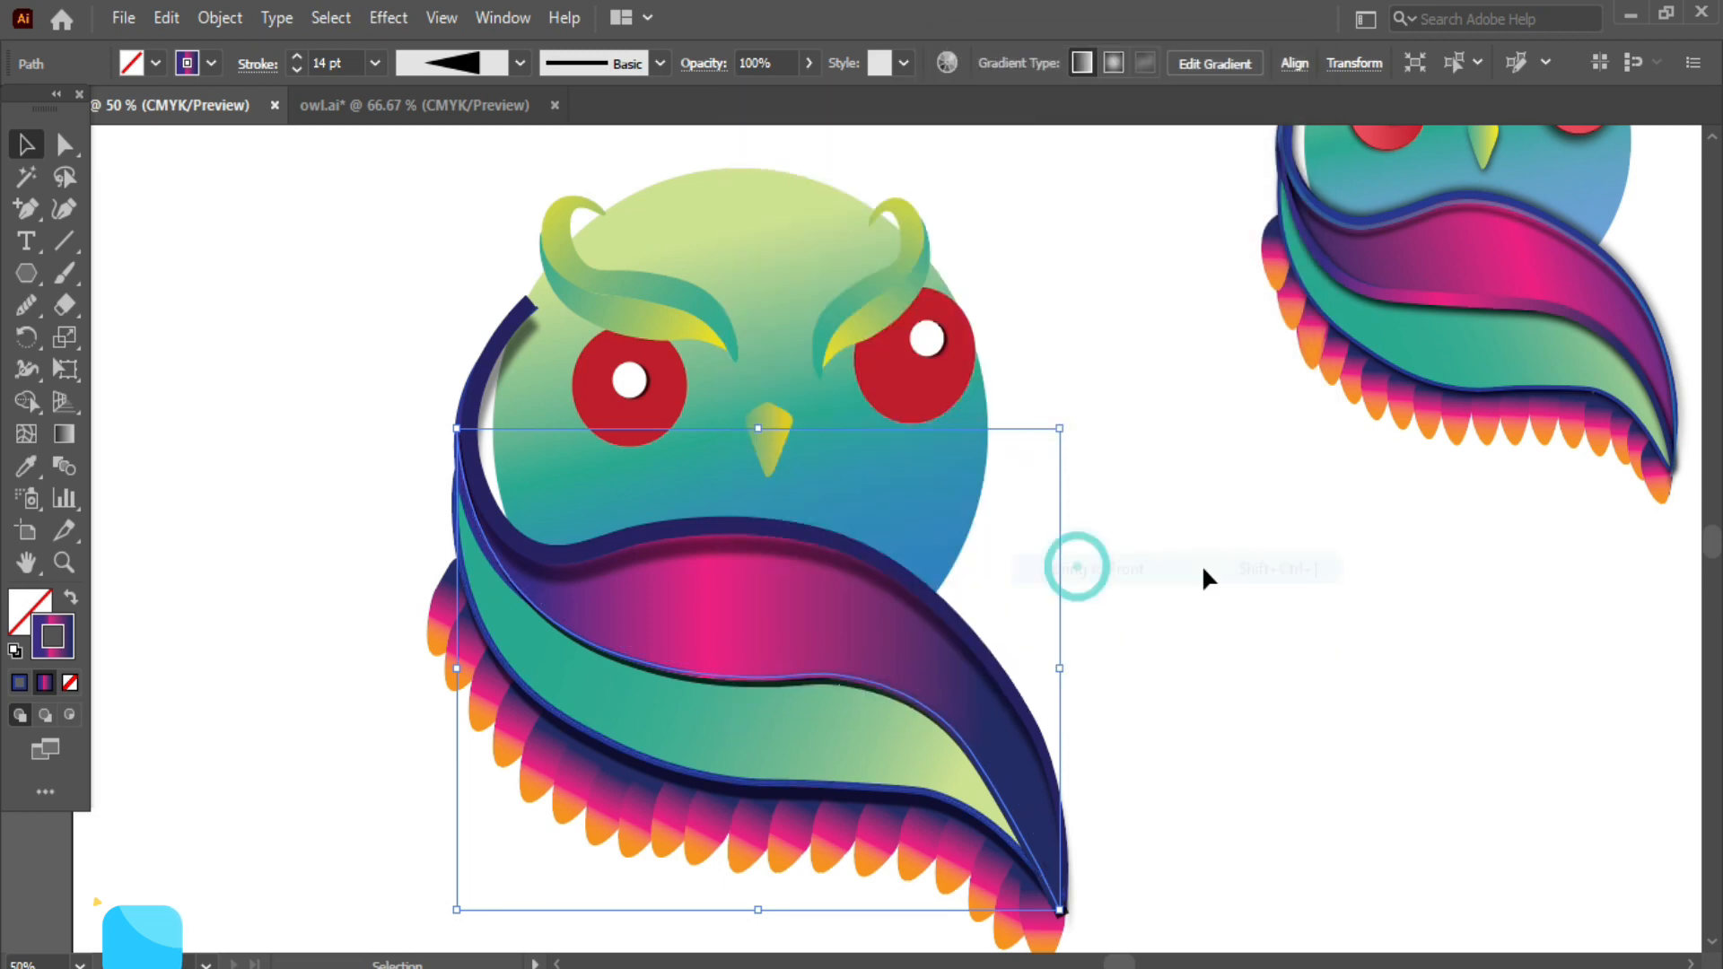
click(969, 754)
click(210, 63)
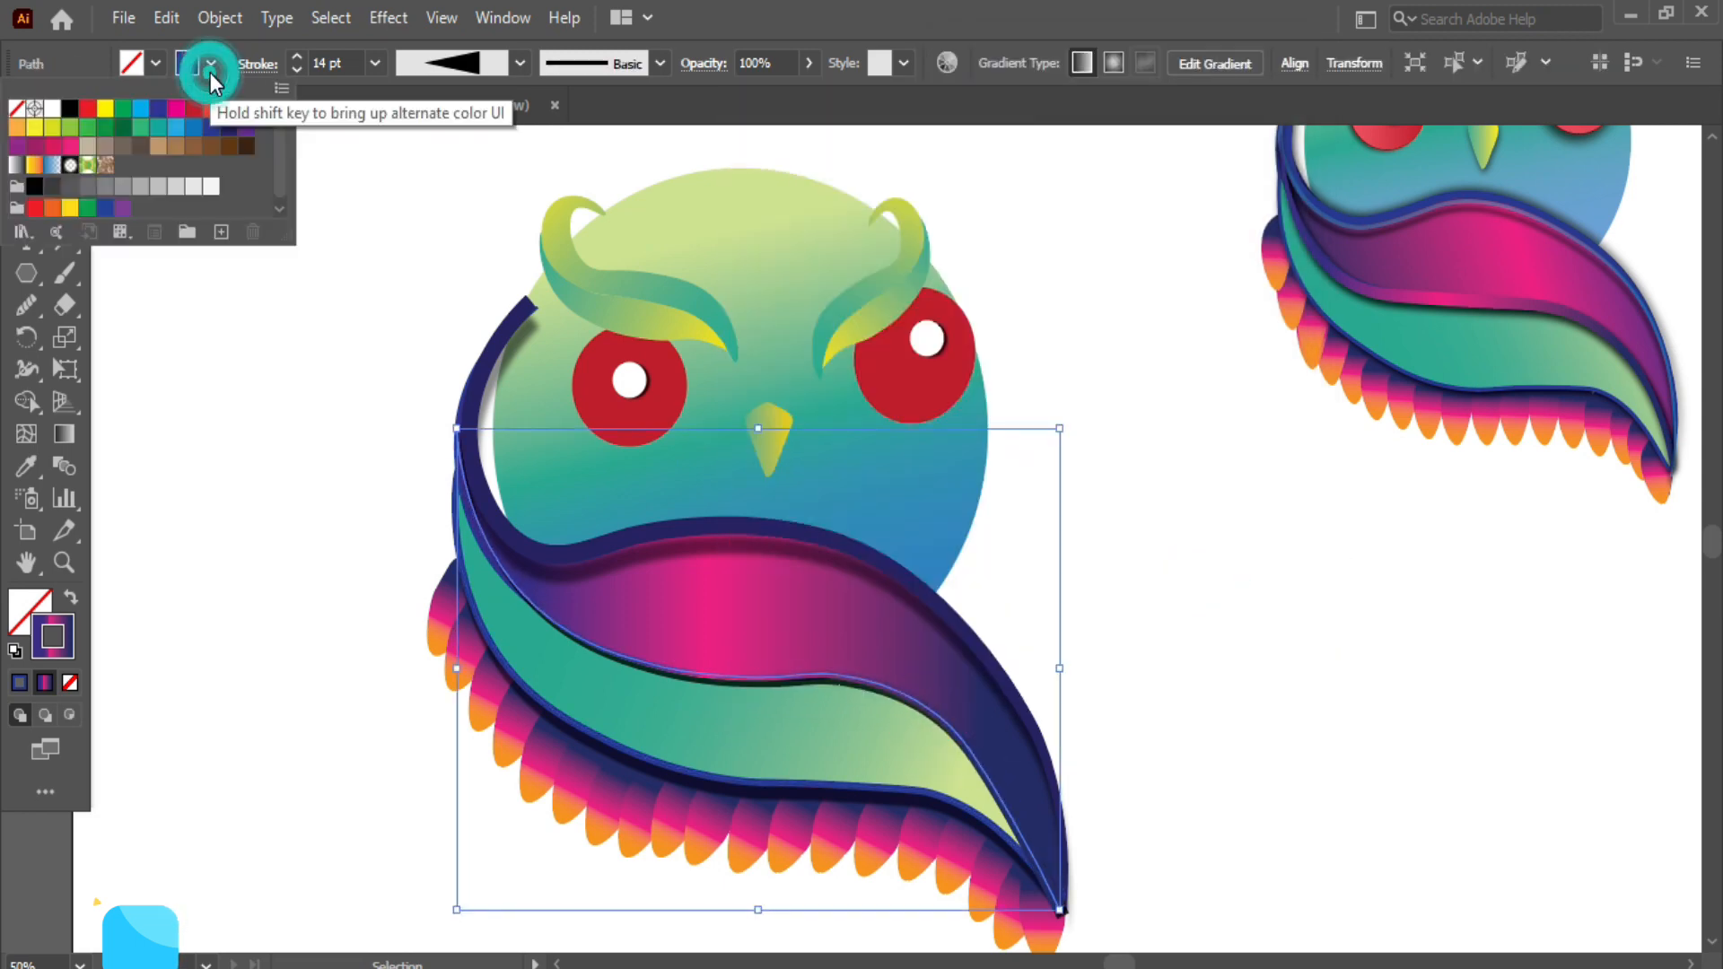
click(227, 130)
click(212, 129)
click(261, 323)
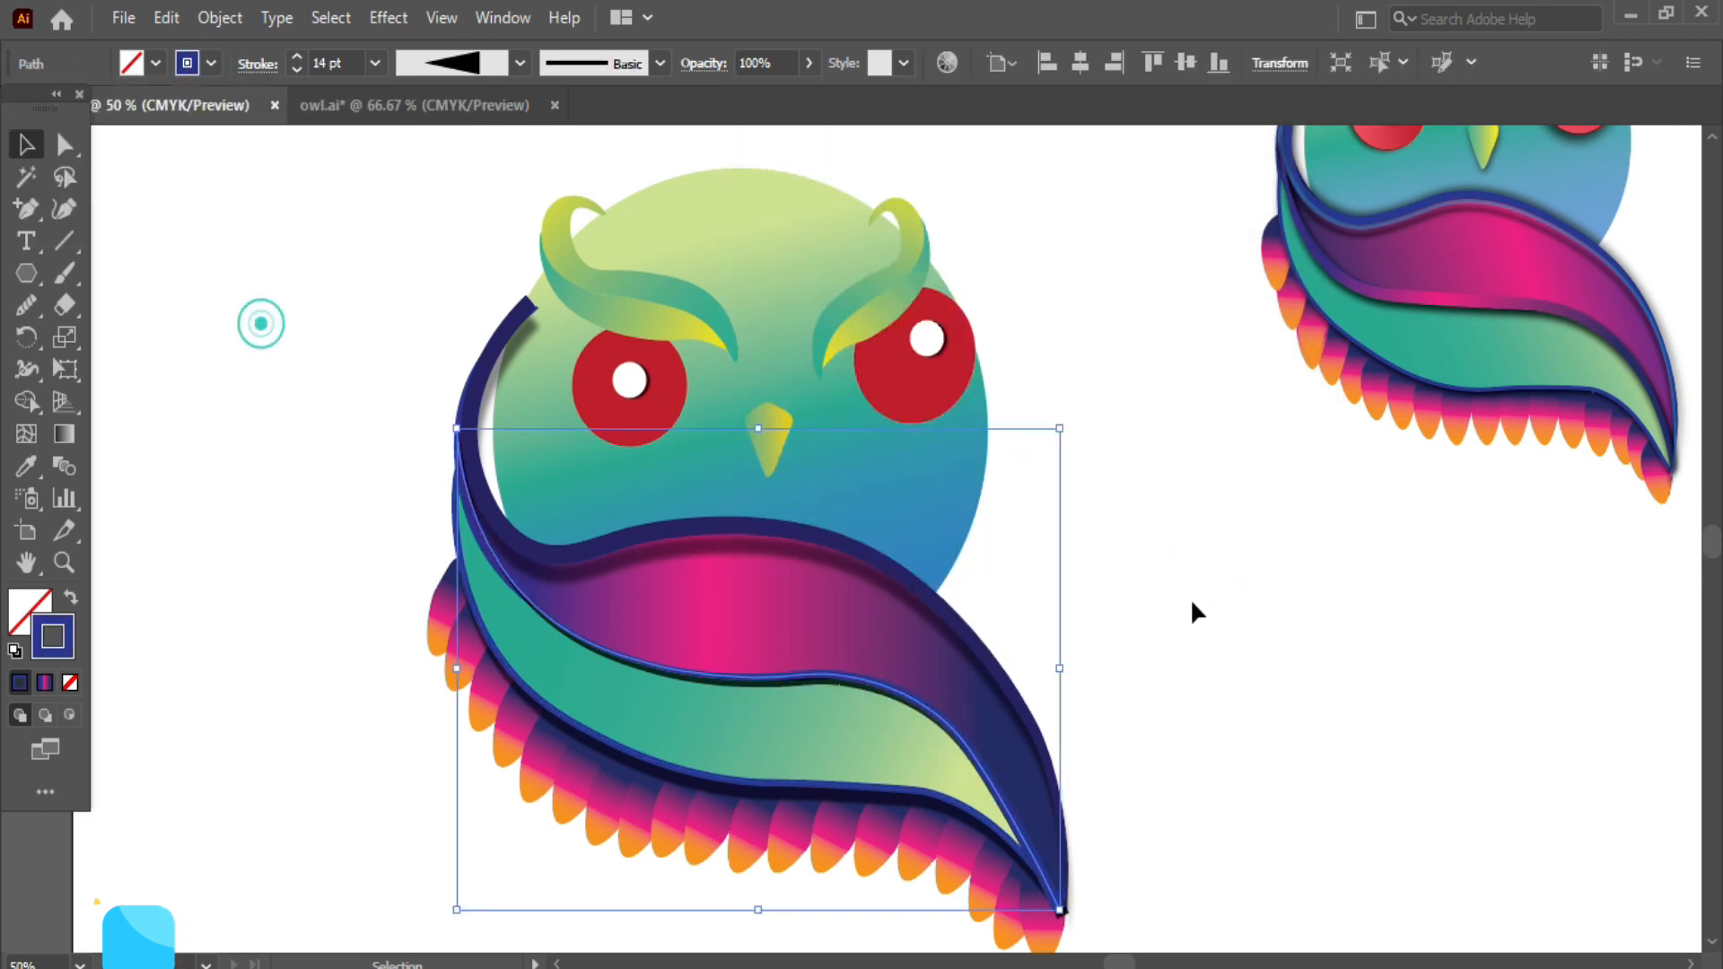
click(1354, 714)
- Copy the pink wing band's gradient onto the dividing outline with the Eyedropper and move it to the stroke, leaving no fill
click(765, 692)
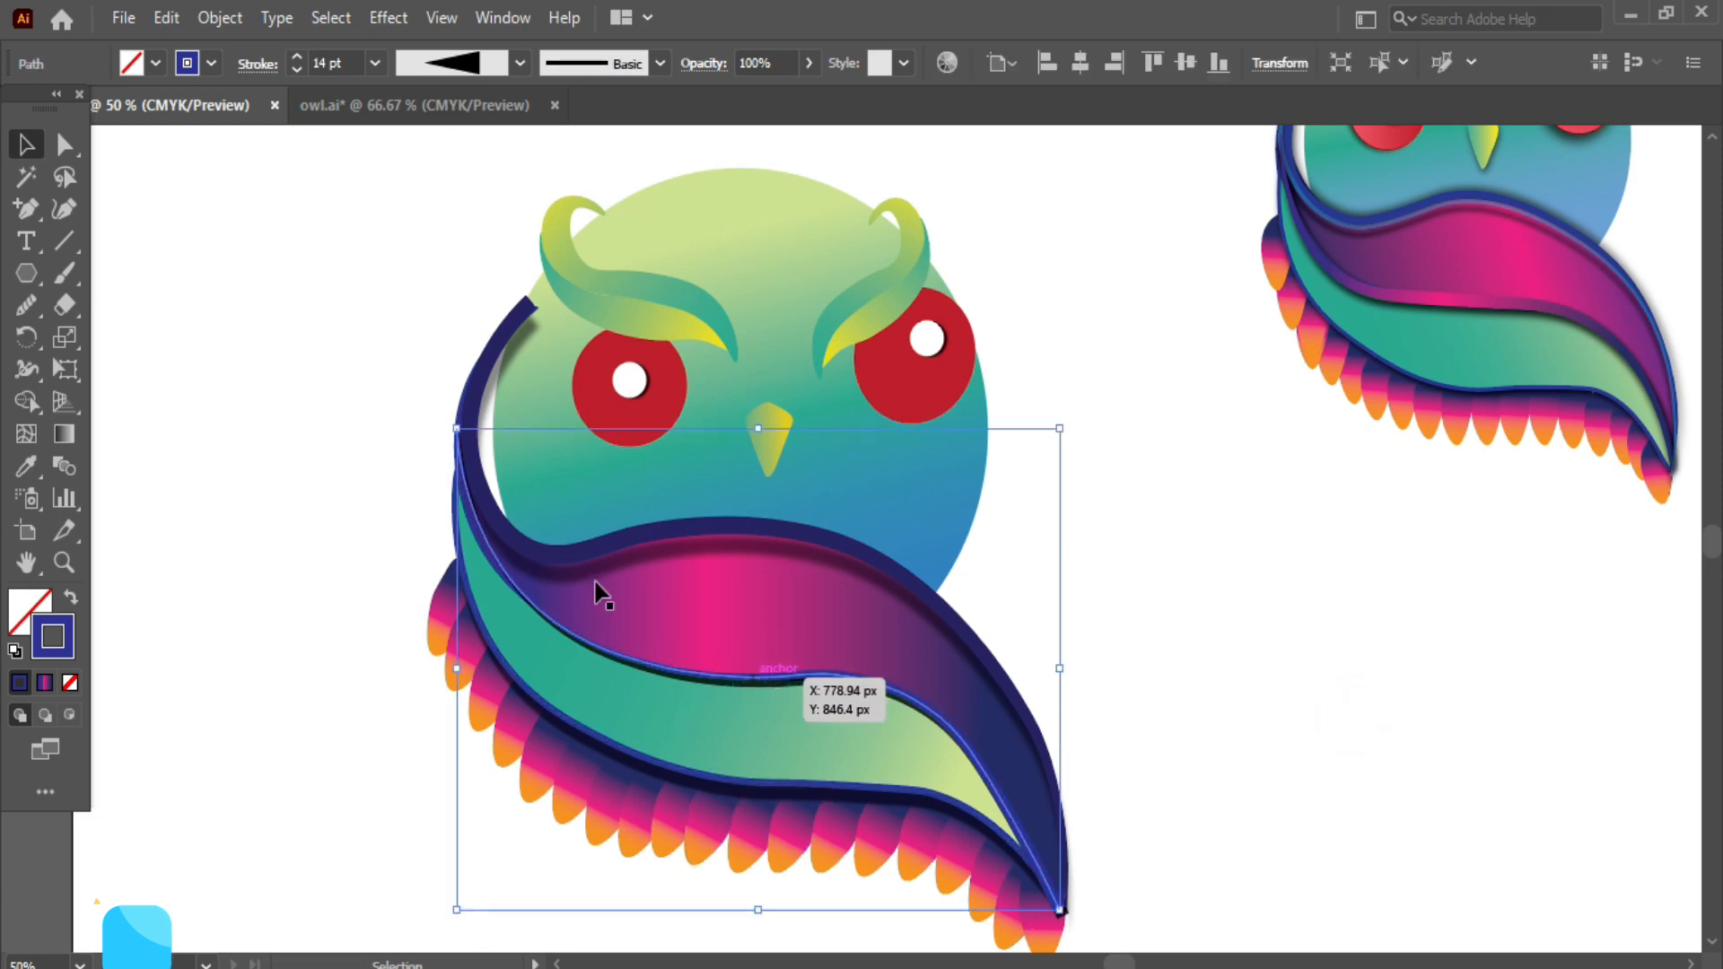
click(211, 63)
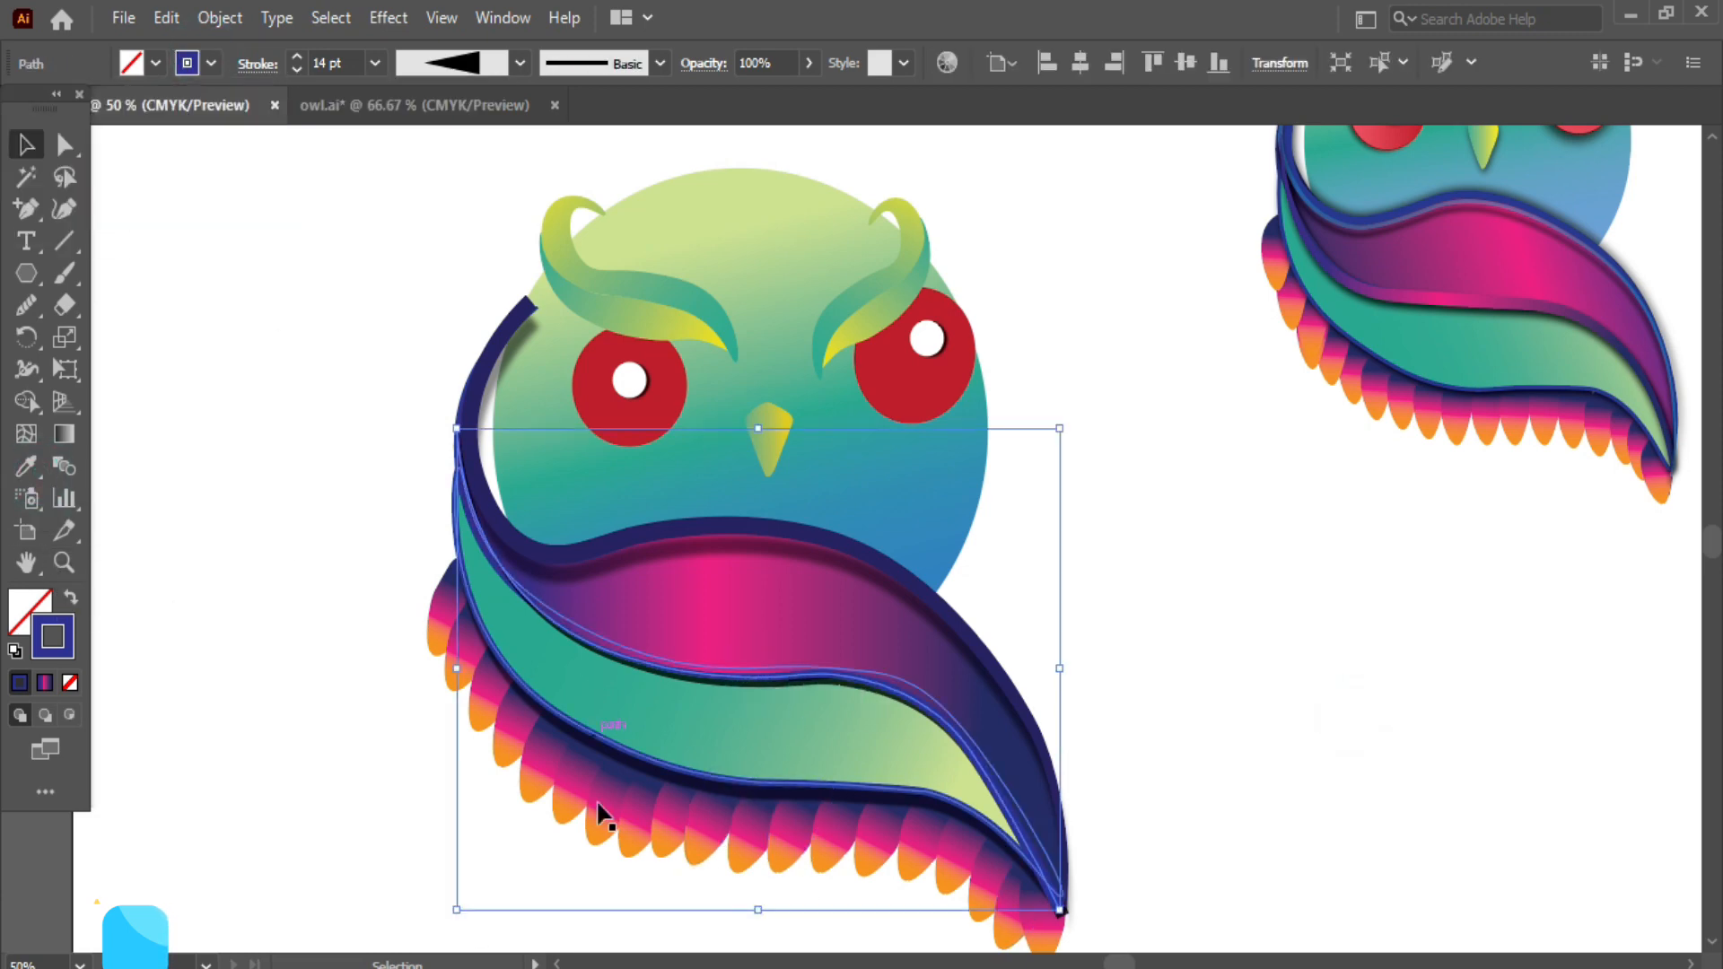
click(27, 468)
click(727, 579)
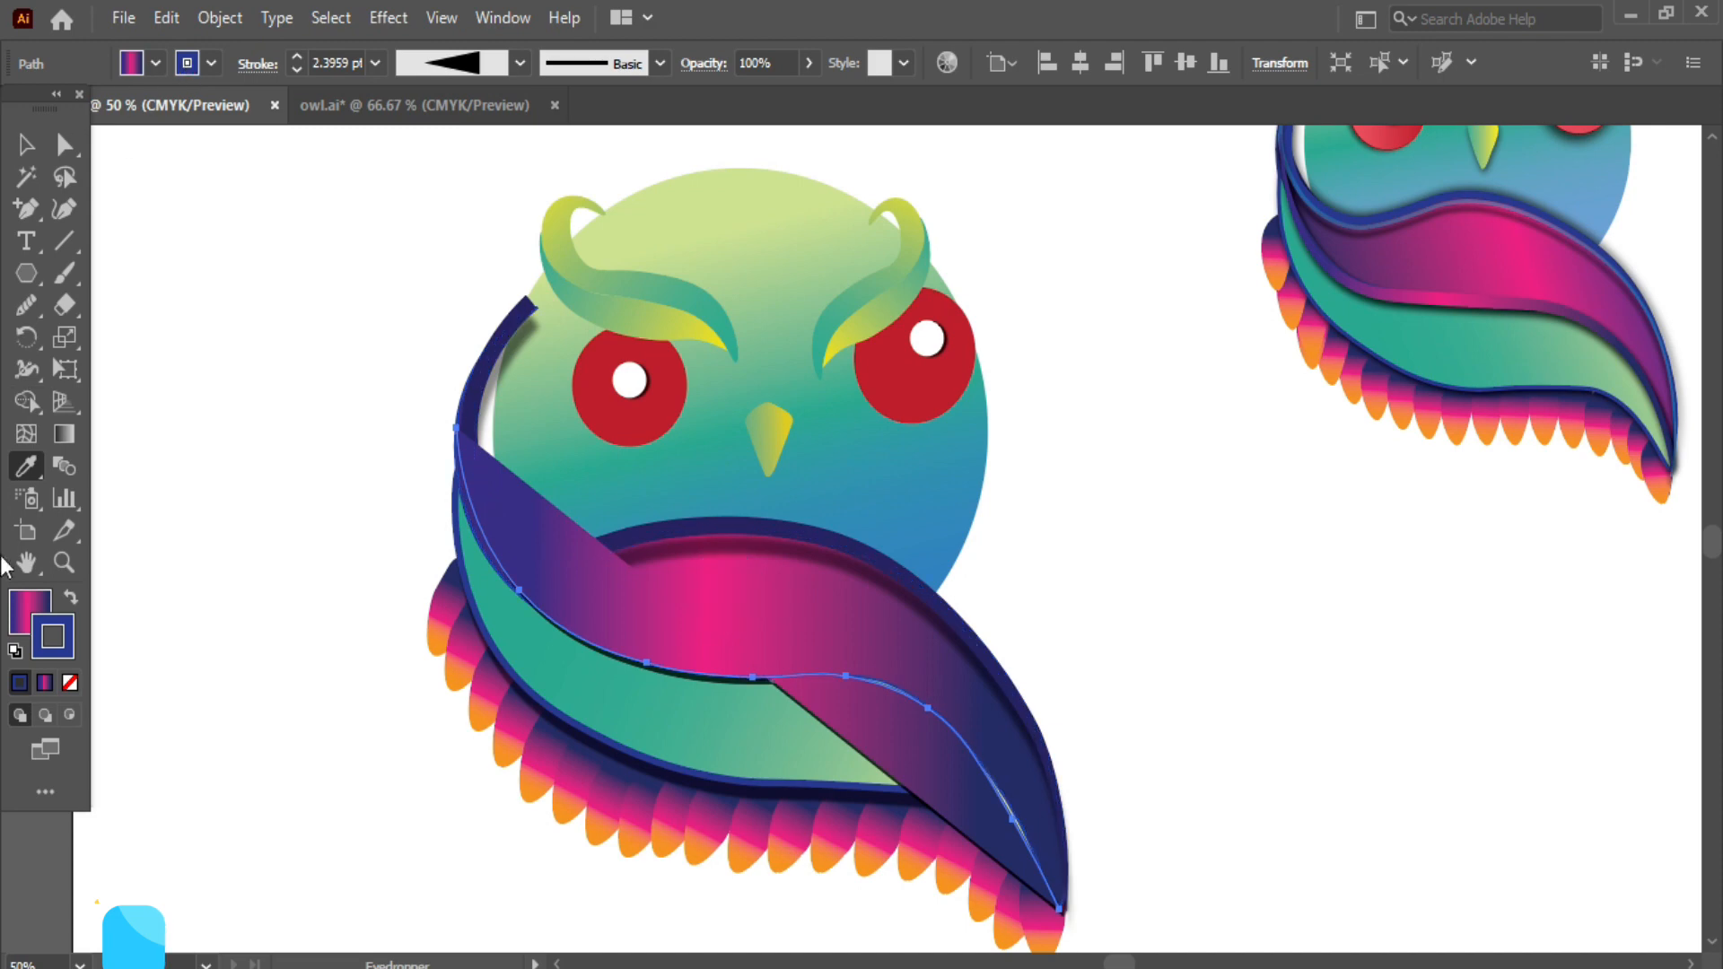
click(71, 682)
click(71, 598)
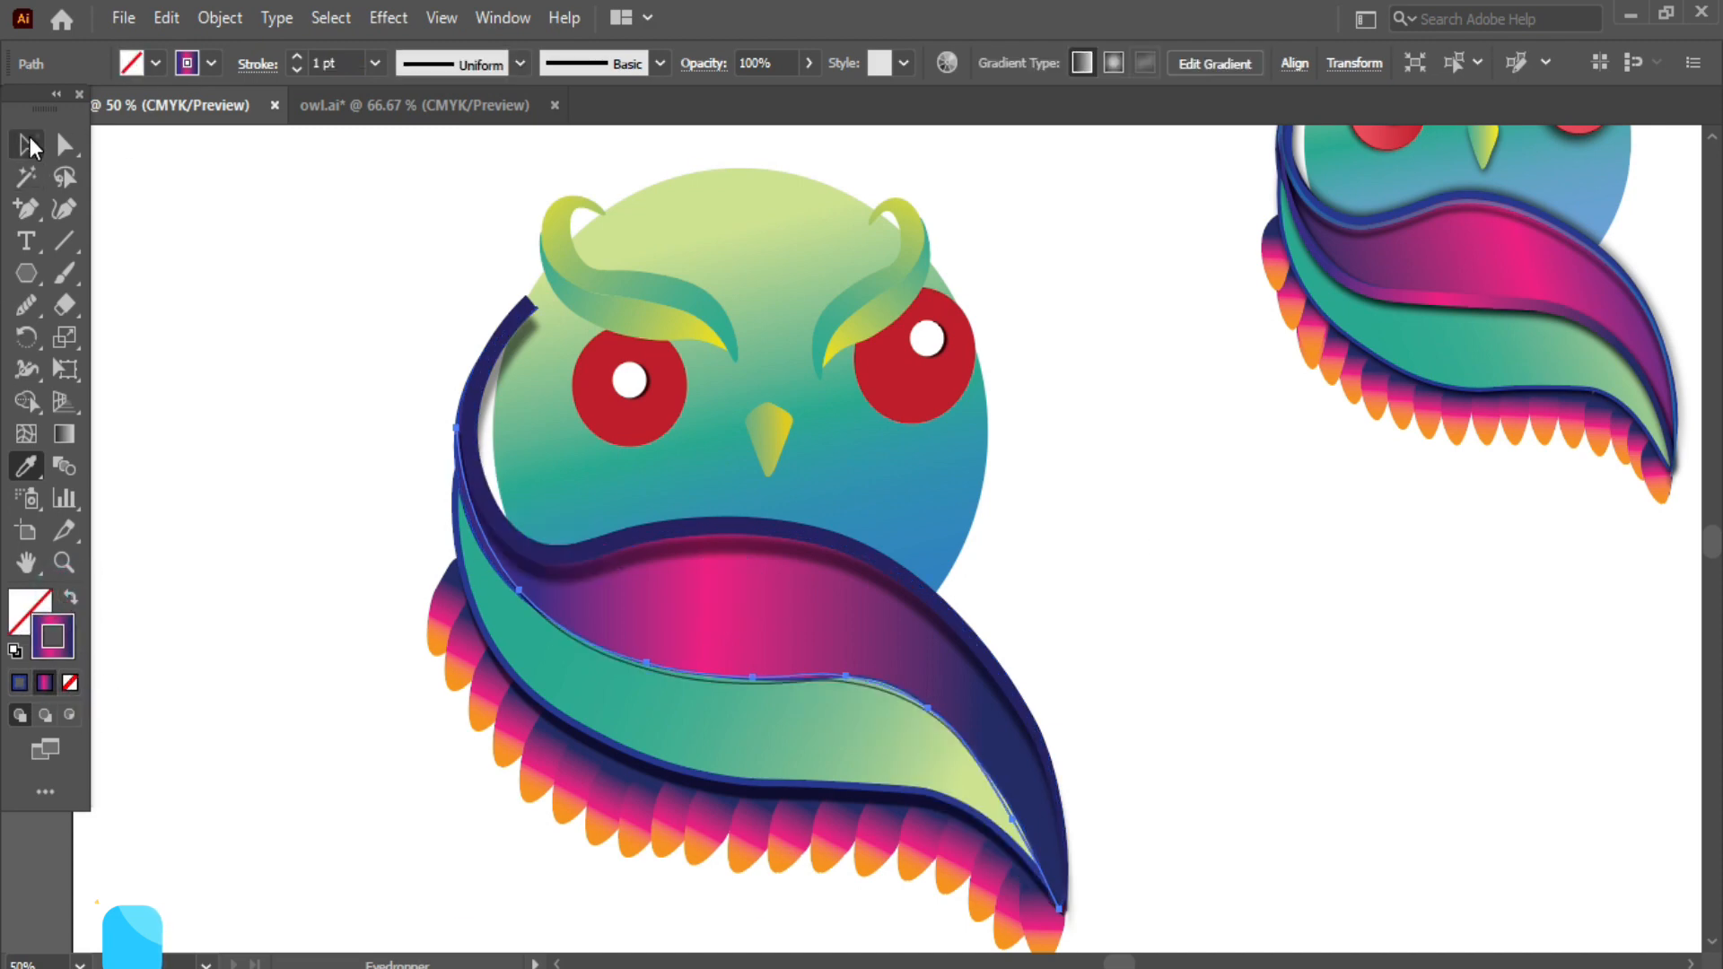
- Move the gradient dividing outline up and right off the wing, set its stroke weight to 10 pt and deselect it
click(27, 144)
click(296, 359)
click(779, 680)
mouse_move(778, 680)
mouse_down()
mouse_move(1196, 477)
mouse_move(1165, 551)
mouse_up()
click(297, 56)
click(297, 56)
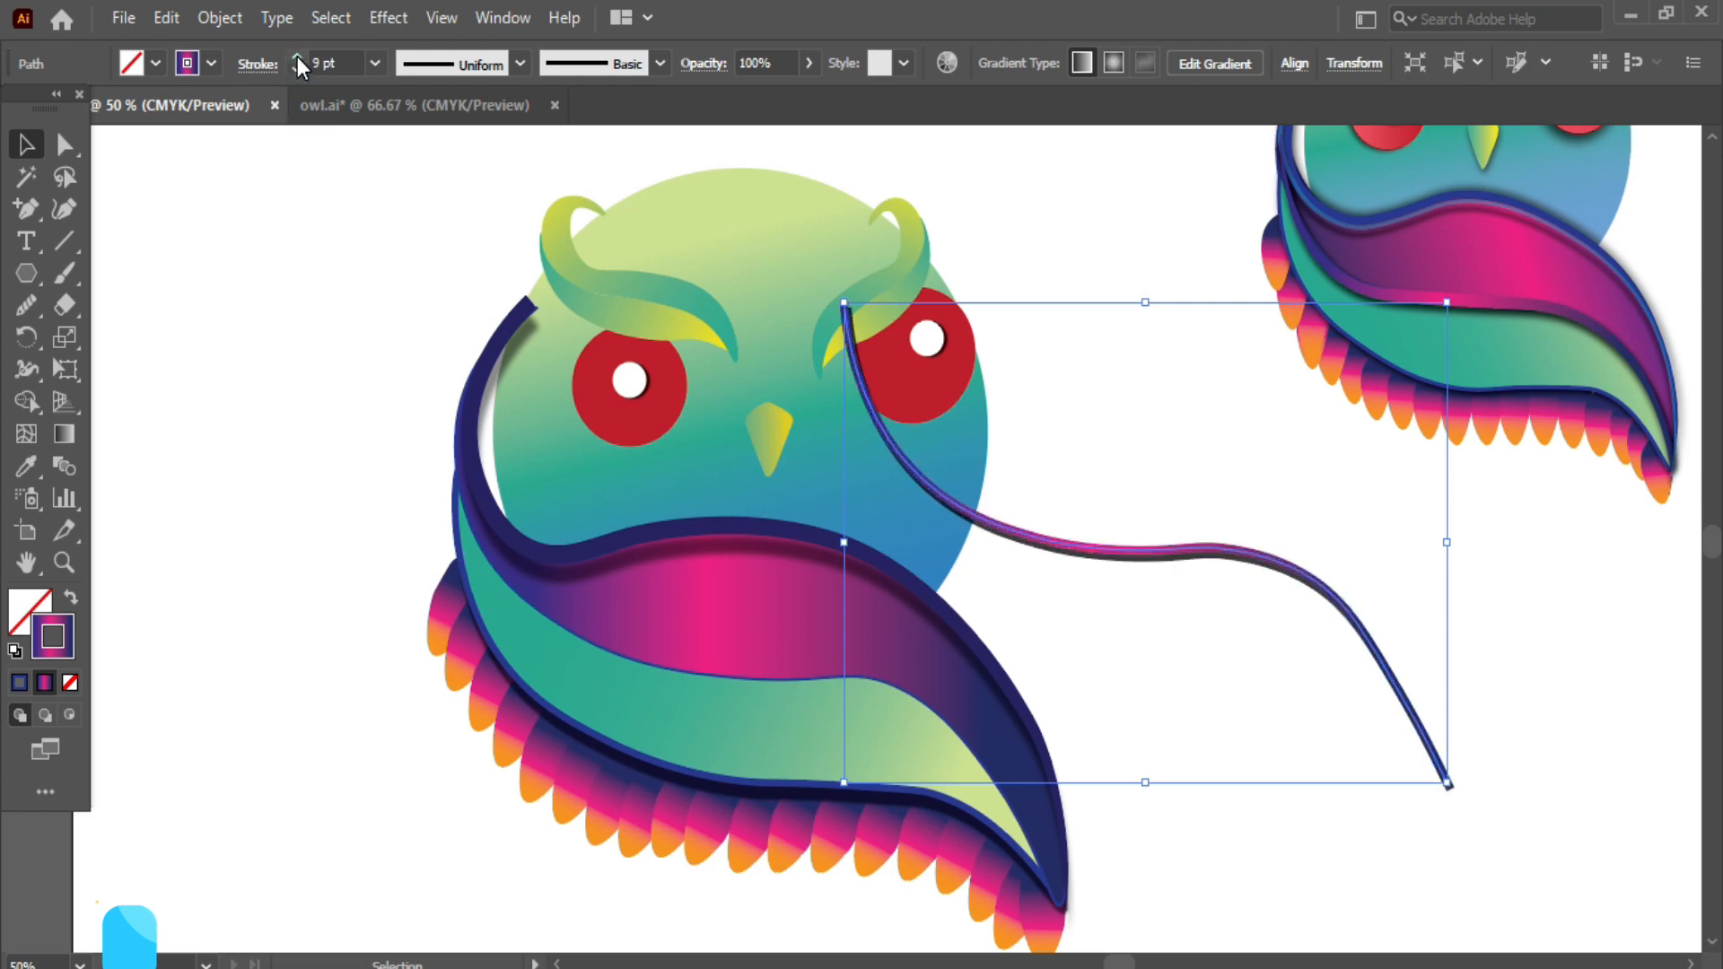
click(296, 56)
click(1440, 841)
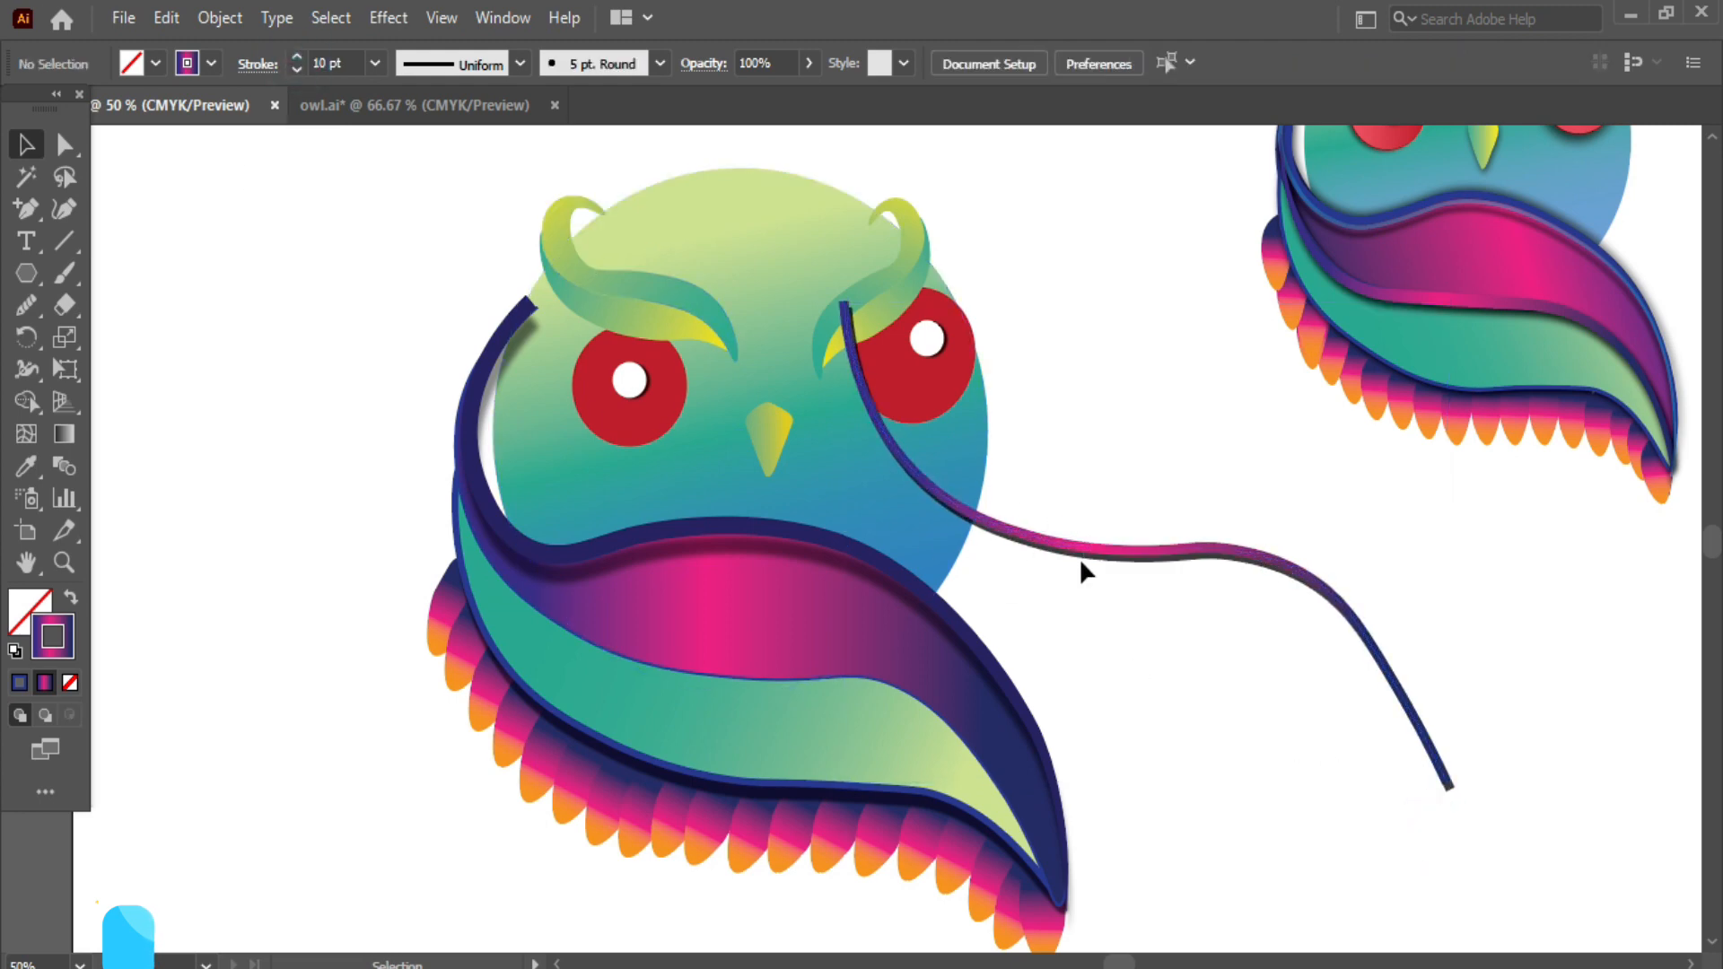
- Set the dividing outline's stroke weight to 12 pt and taper both of its ends with the Width tool
click(1072, 553)
click(297, 57)
click(297, 57)
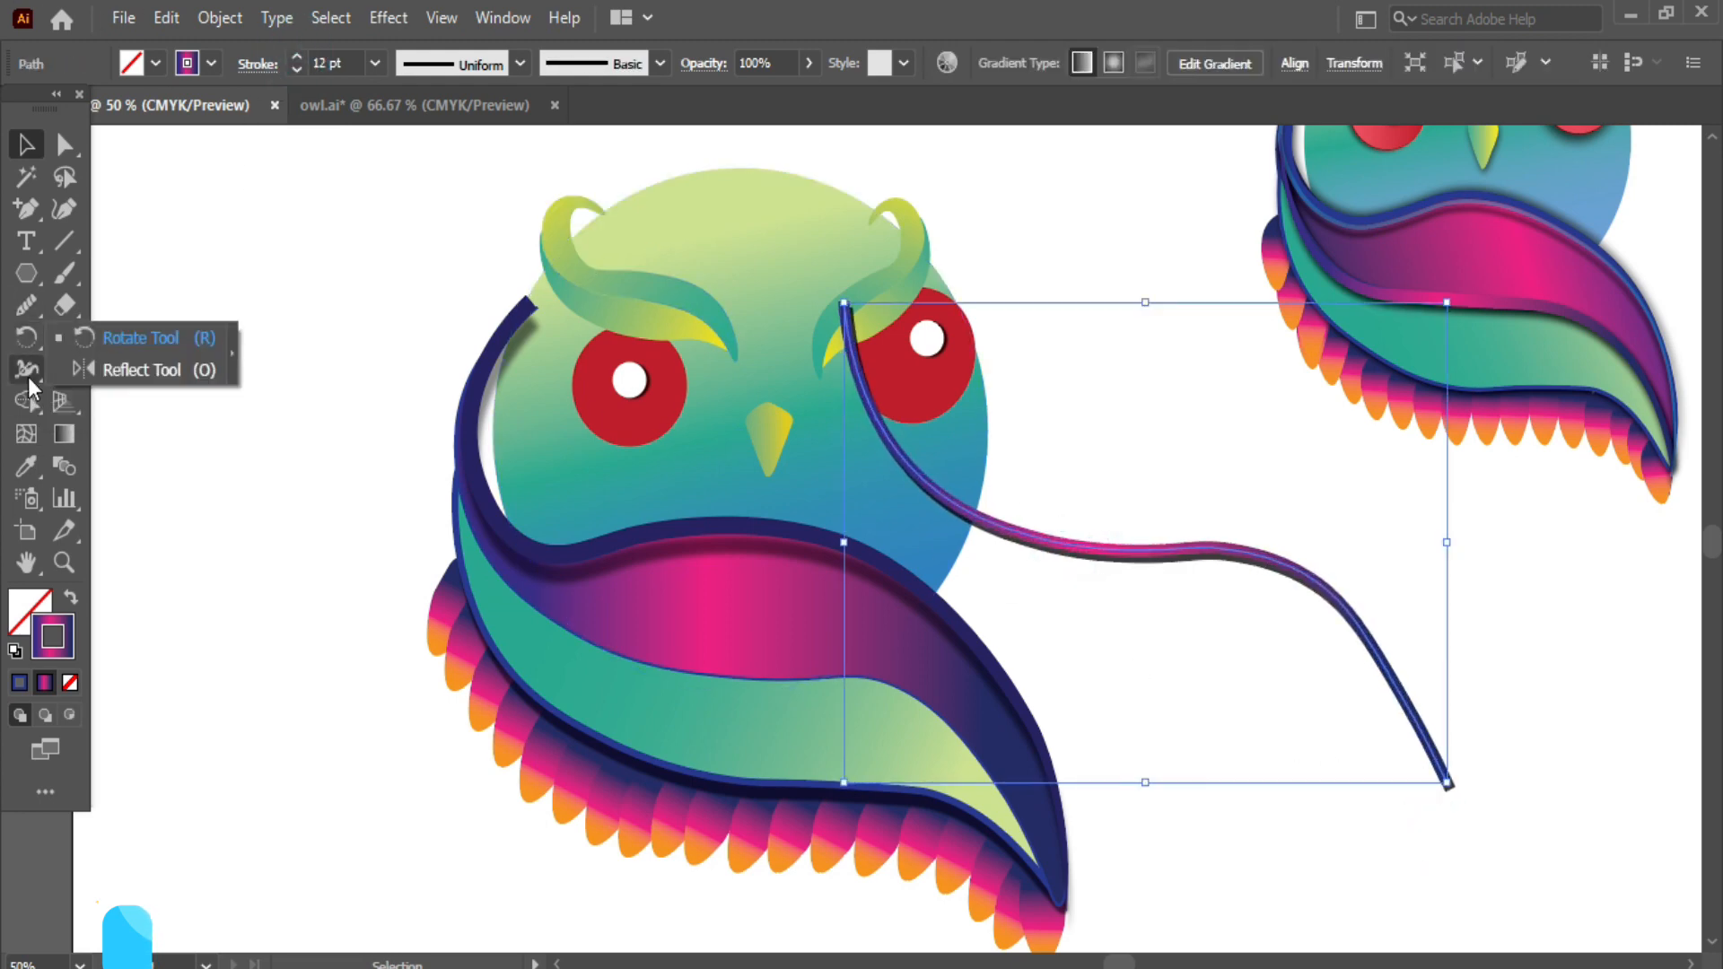
click(26, 369)
drag(843, 305, 845, 308)
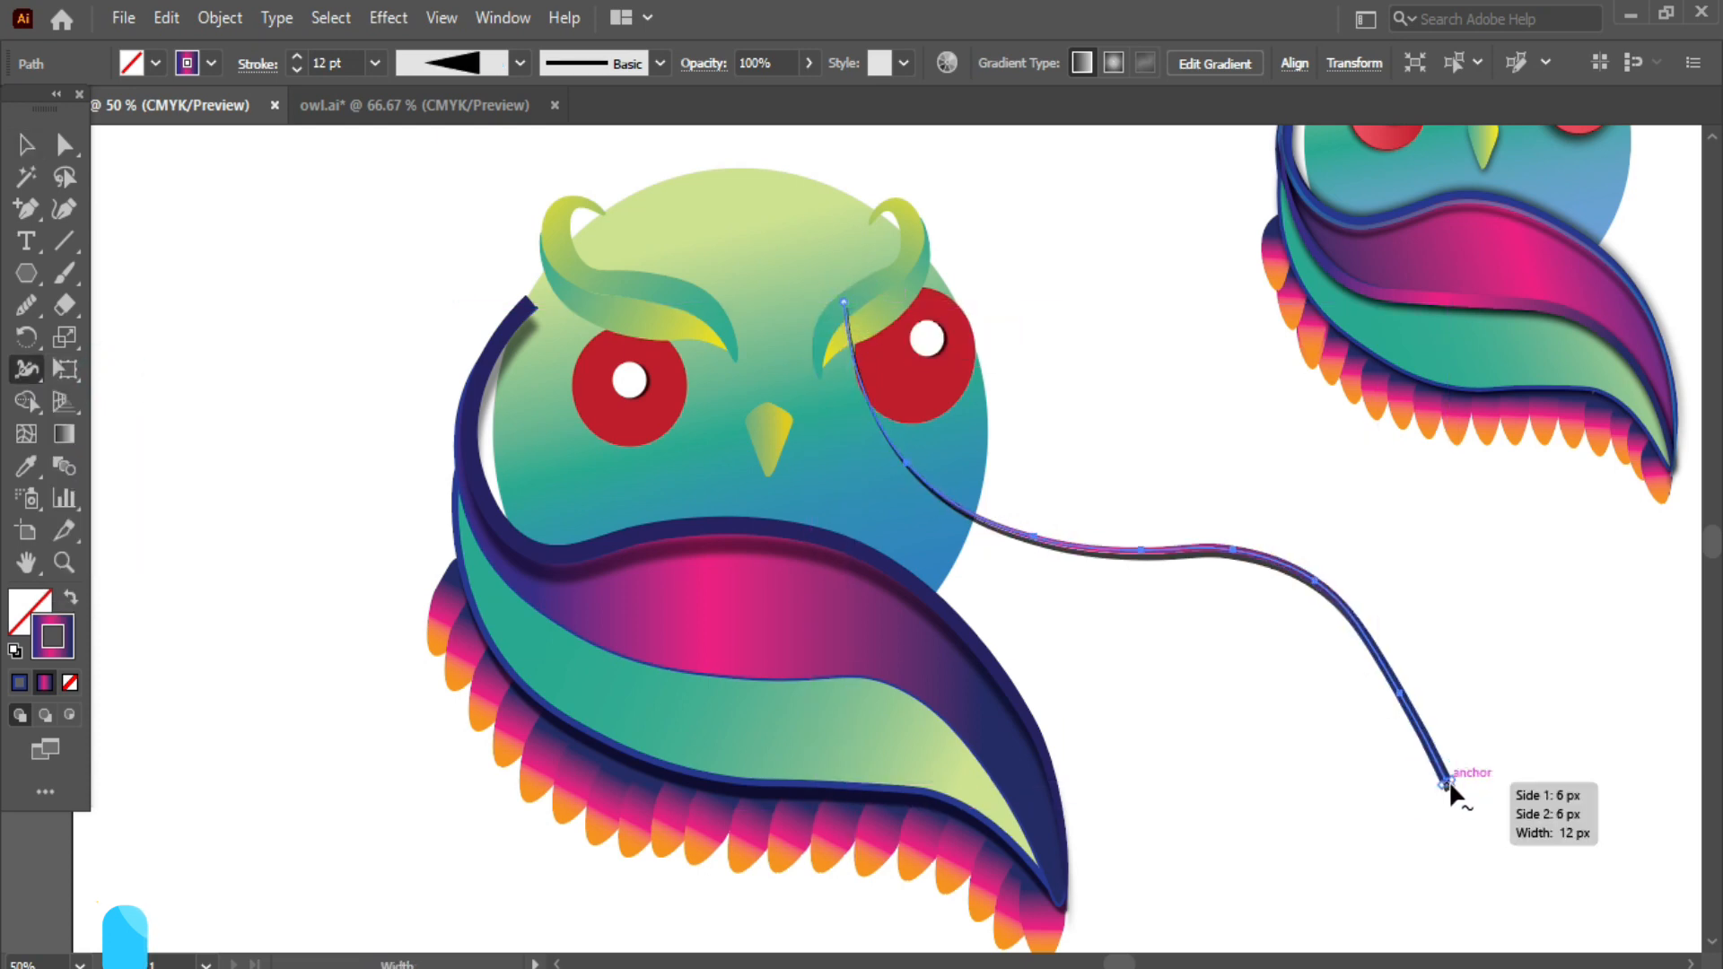
key(slash)
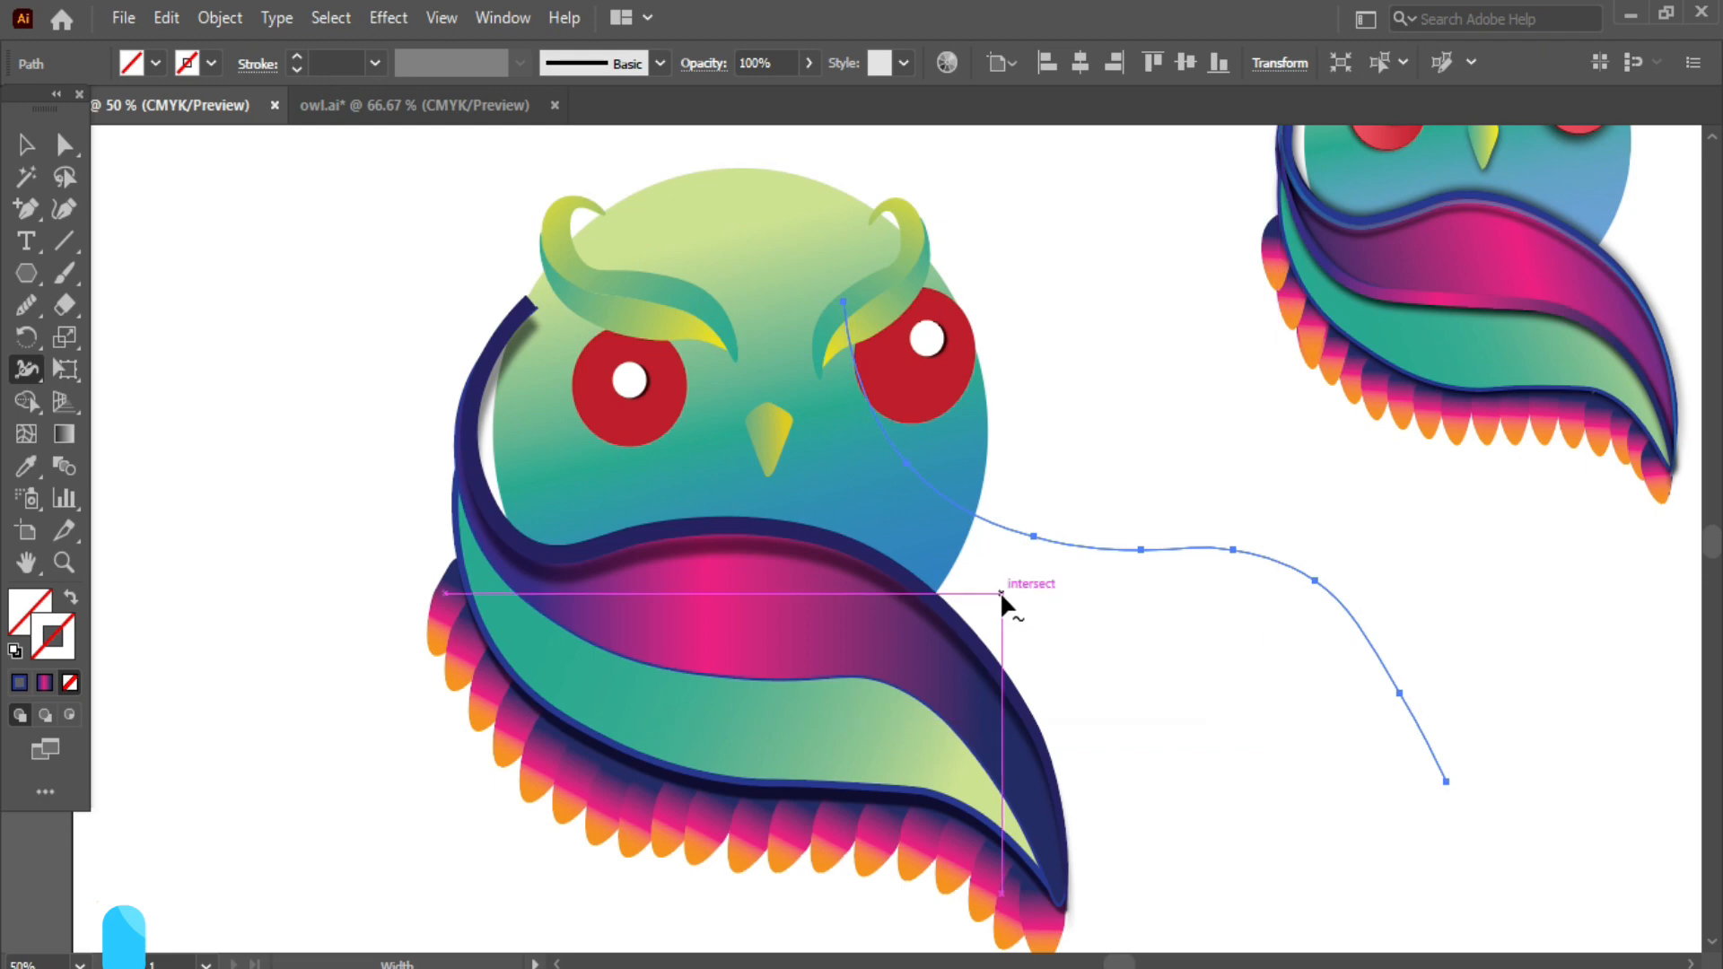
key(ctrl+z)
drag(1445, 780, 1453, 789)
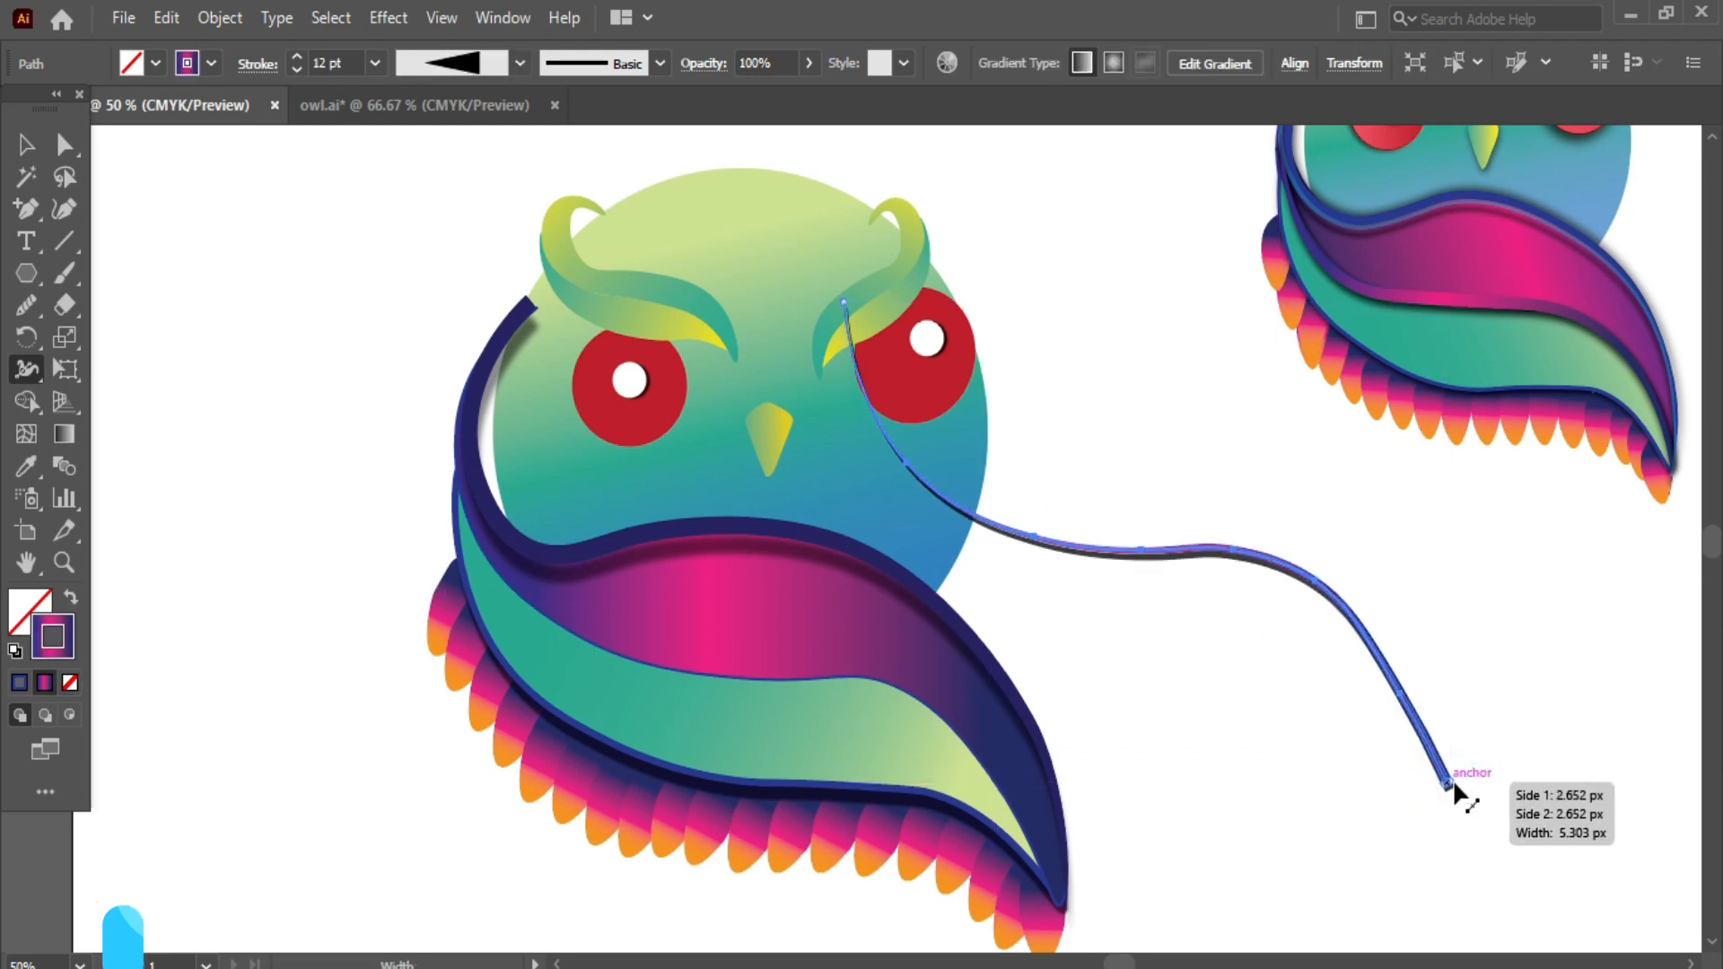
- Move the tapered outline back onto the wing between the pink and green bands and bring it to the front
drag(1230, 552, 879, 686)
click(30, 145)
right_click(1223, 754)
mouse_move(1289, 604)
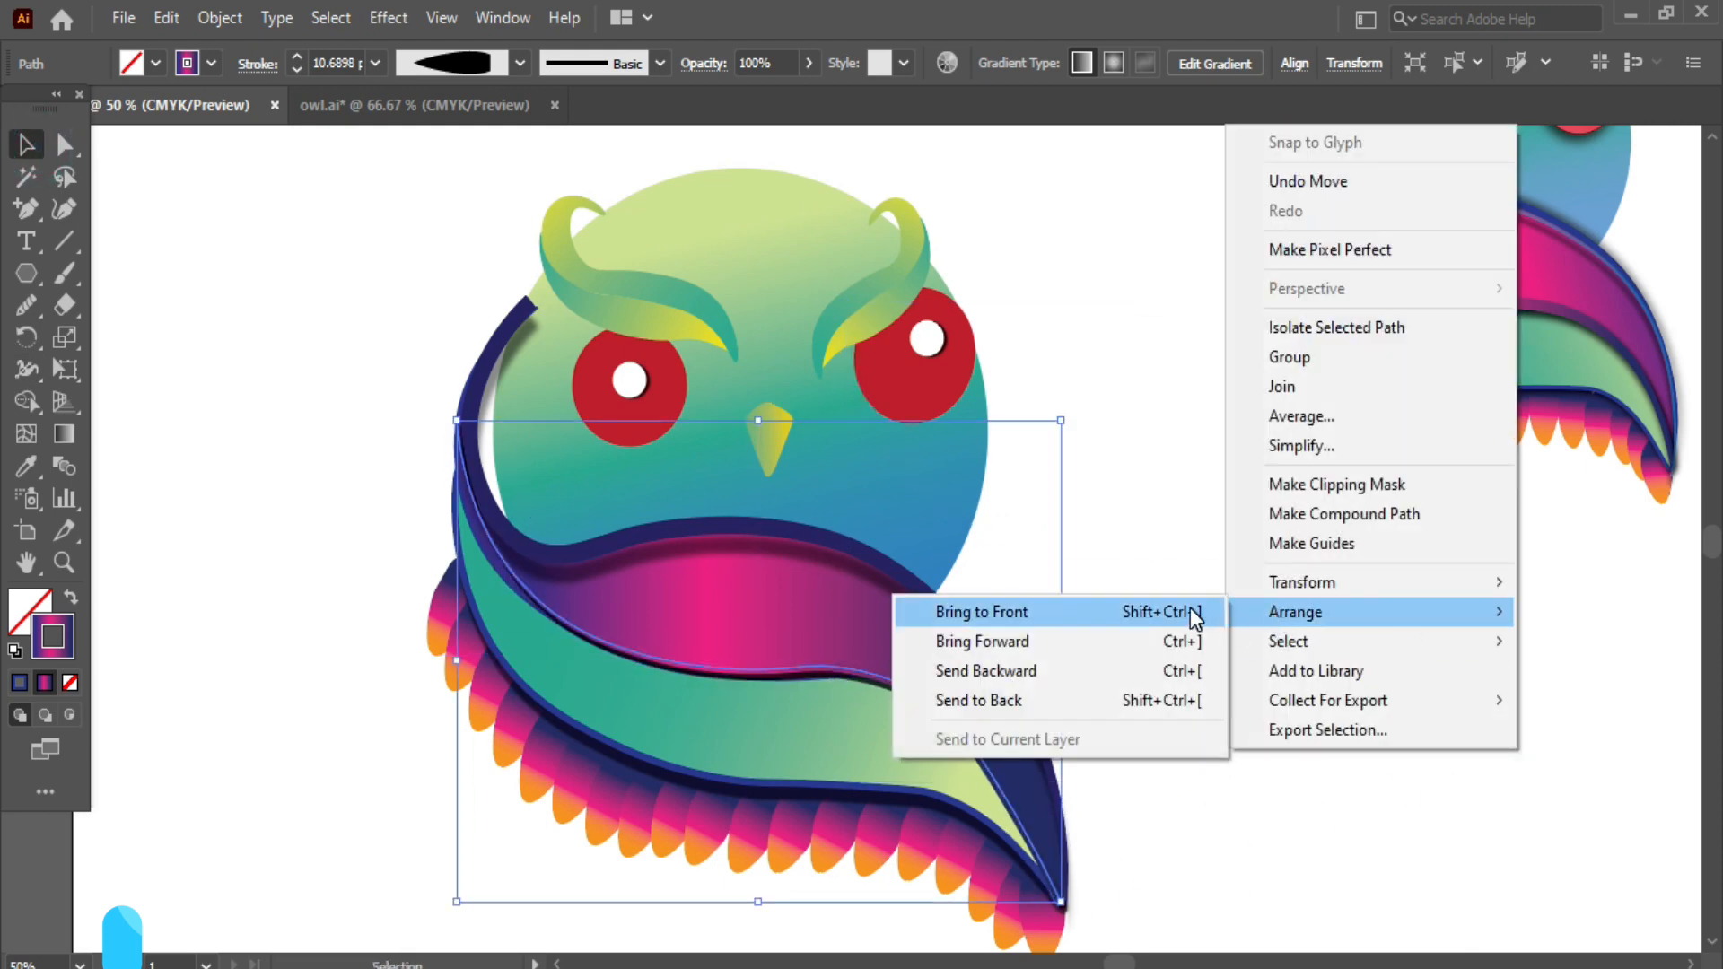
click(1189, 605)
- Recolour the end stop of the dividing outline's stroke gradient with a dark navy swatch
click(502, 17)
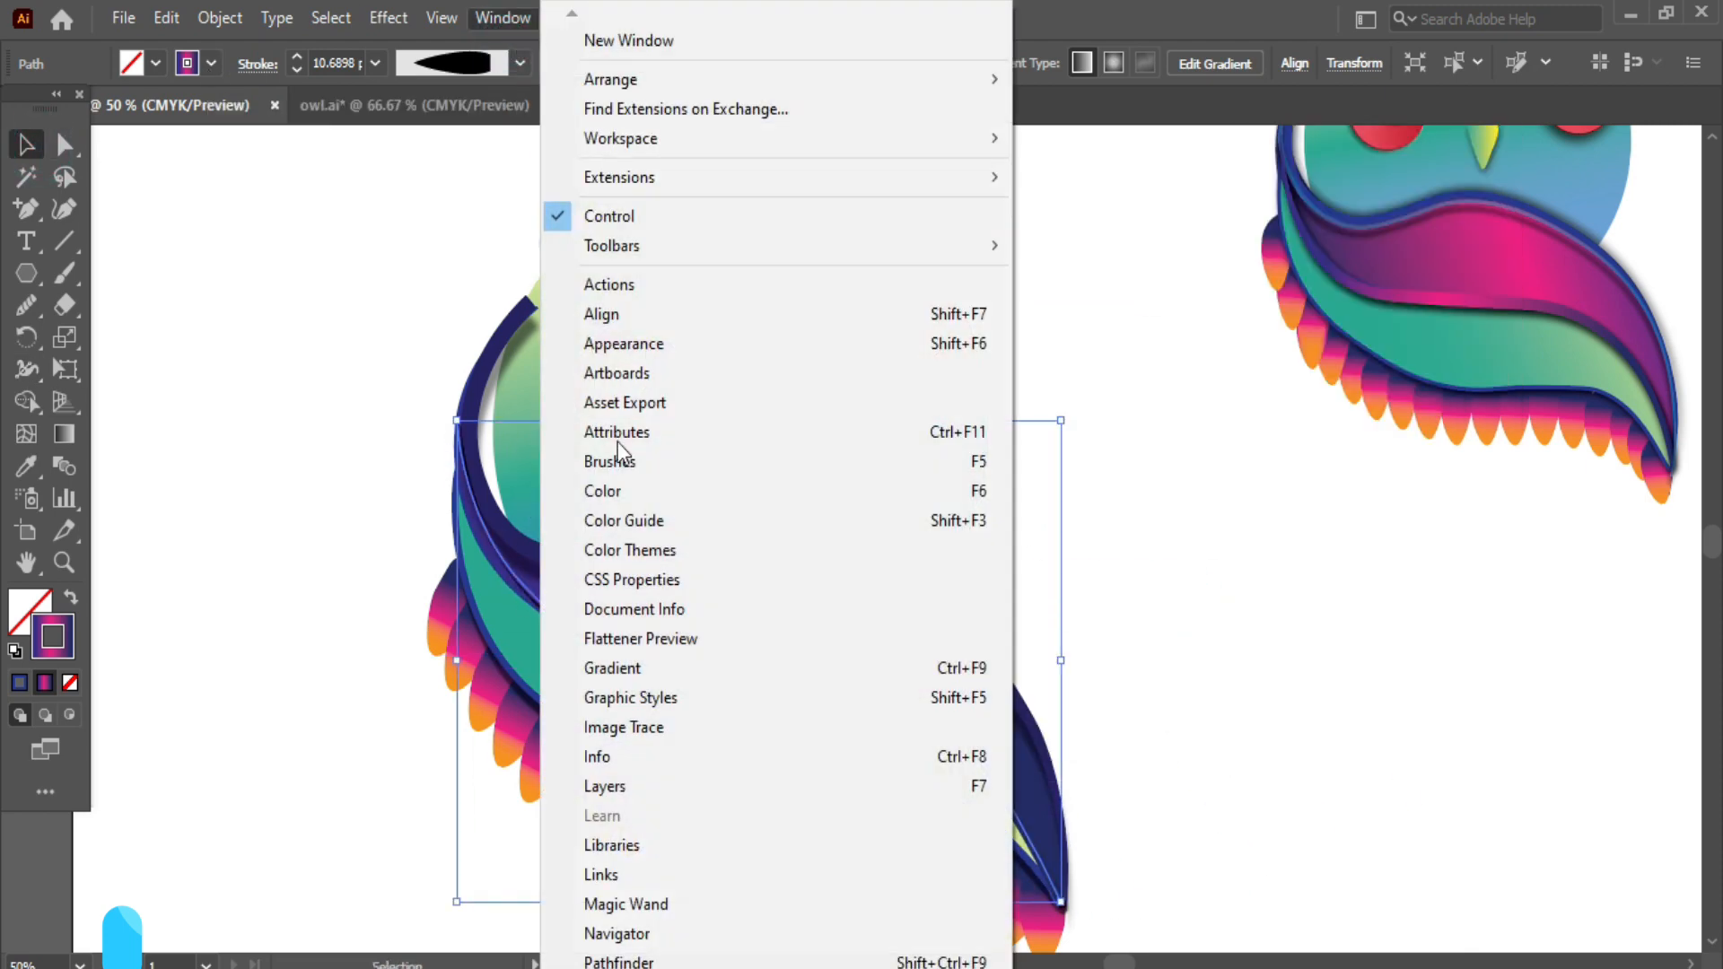
click(628, 678)
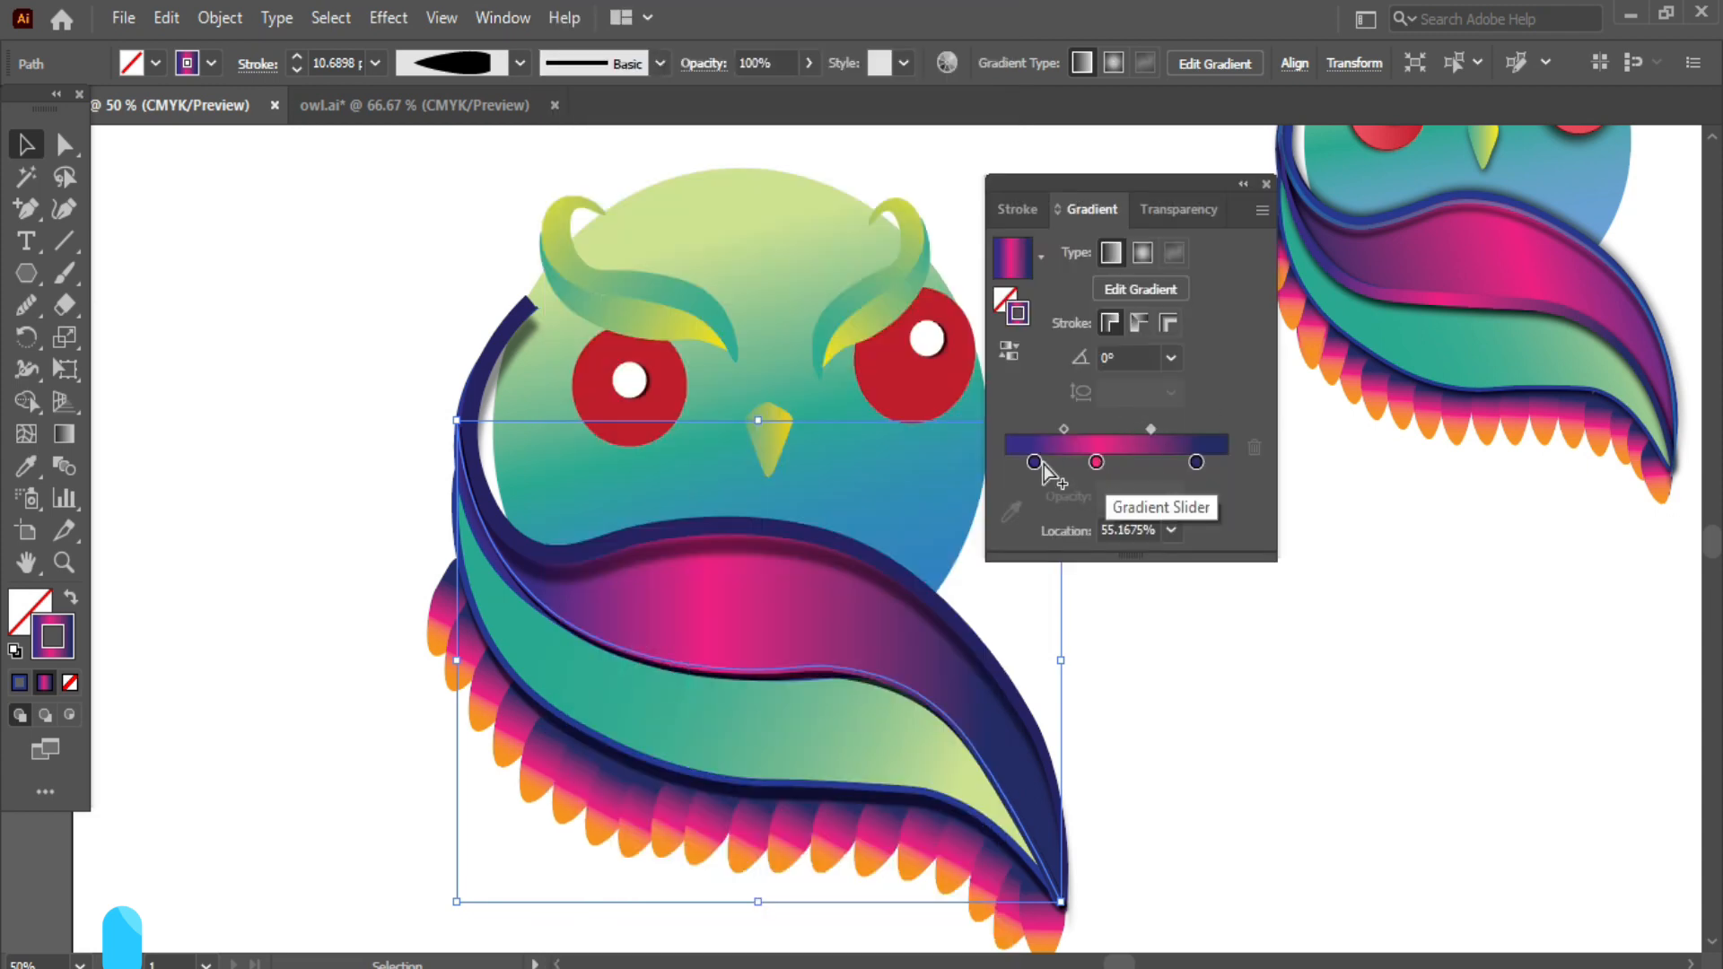
click(1195, 461)
double_click(1195, 461)
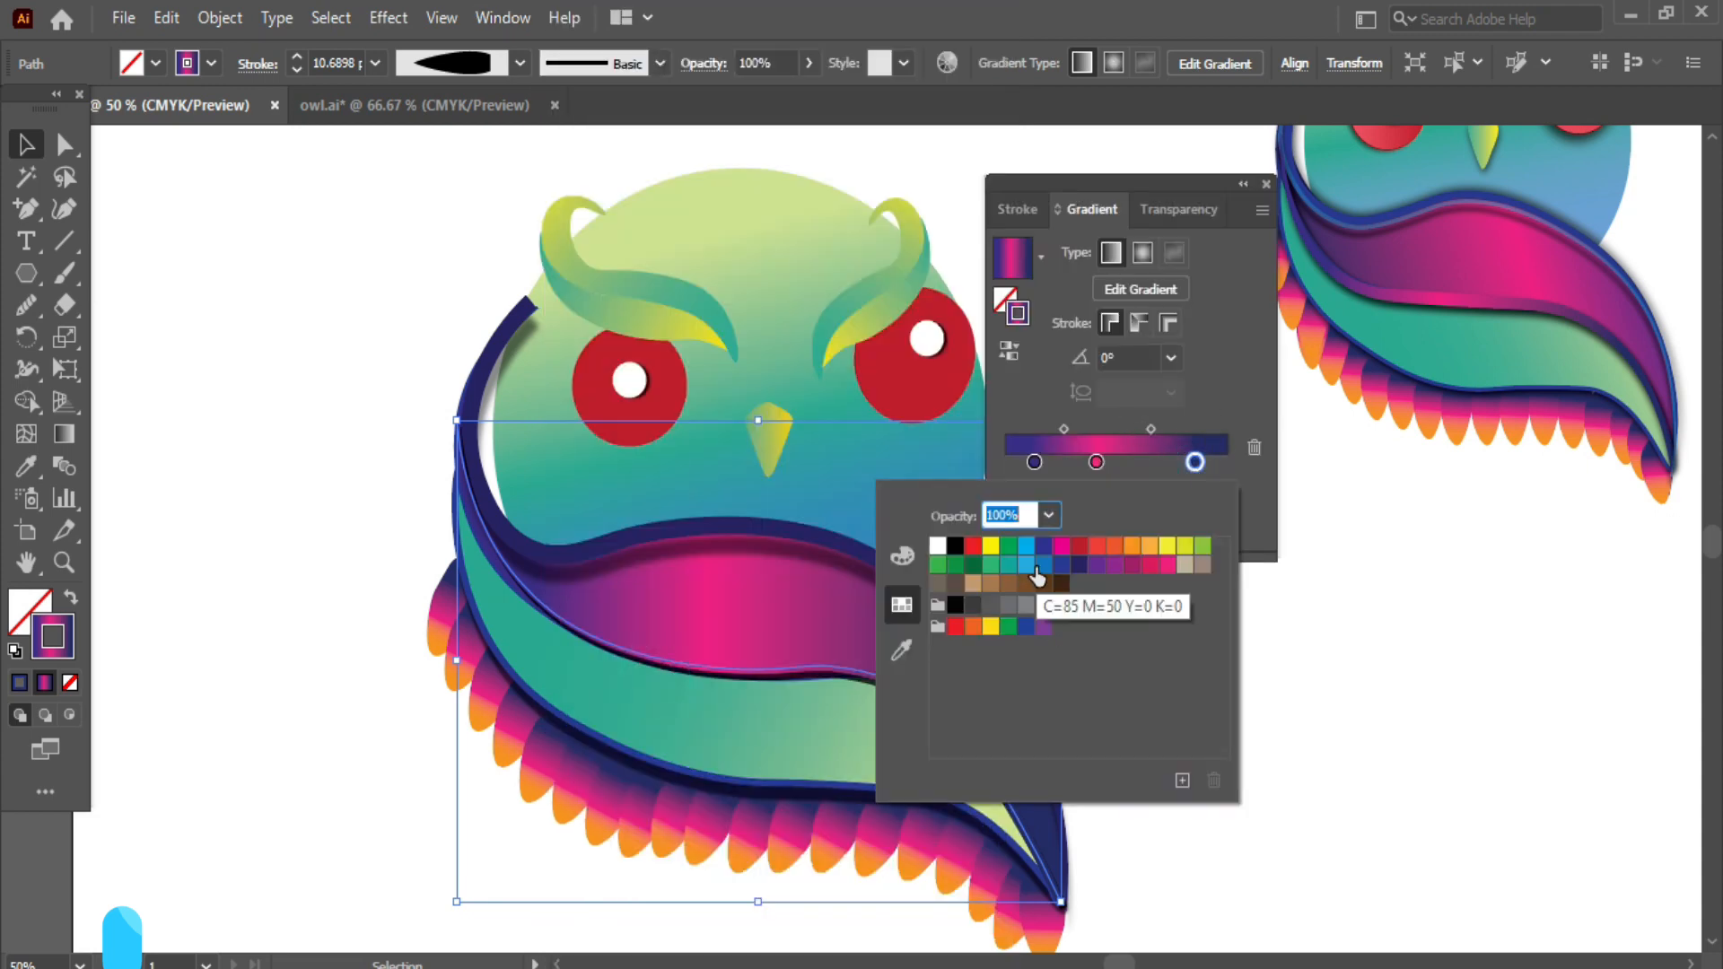
click(1077, 565)
- Recolour the middle stop of the dividing outline's stroke gradient with an orange-red swatch
click(1094, 462)
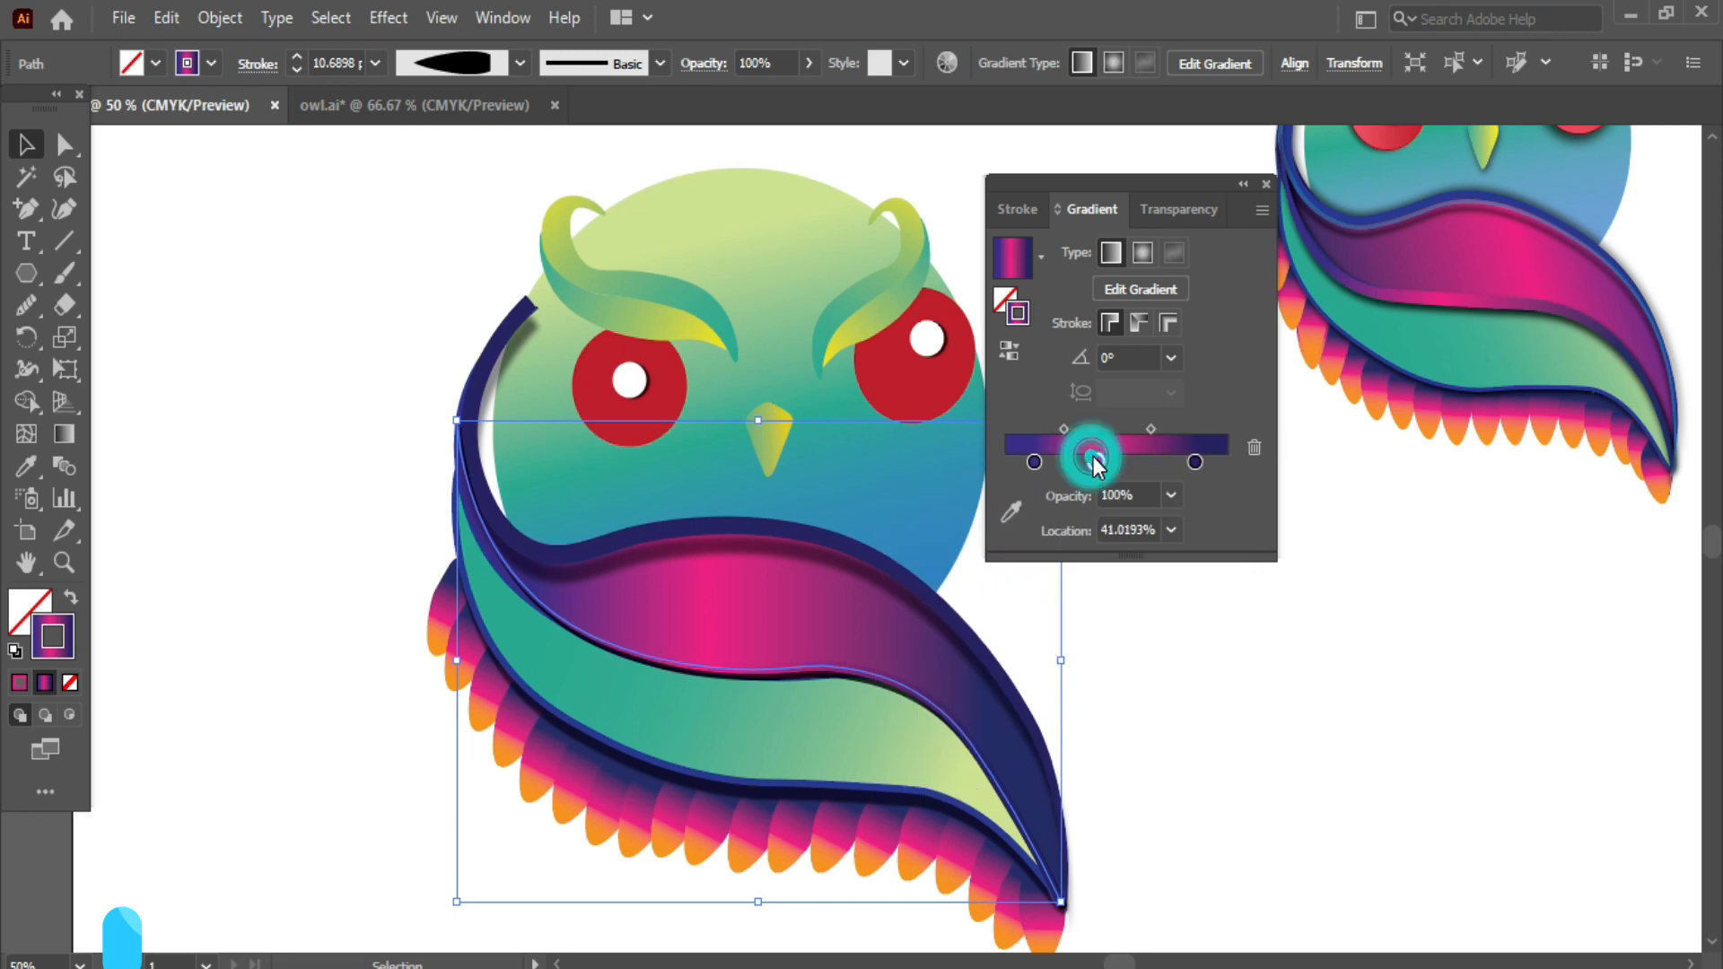
double_click(1095, 462)
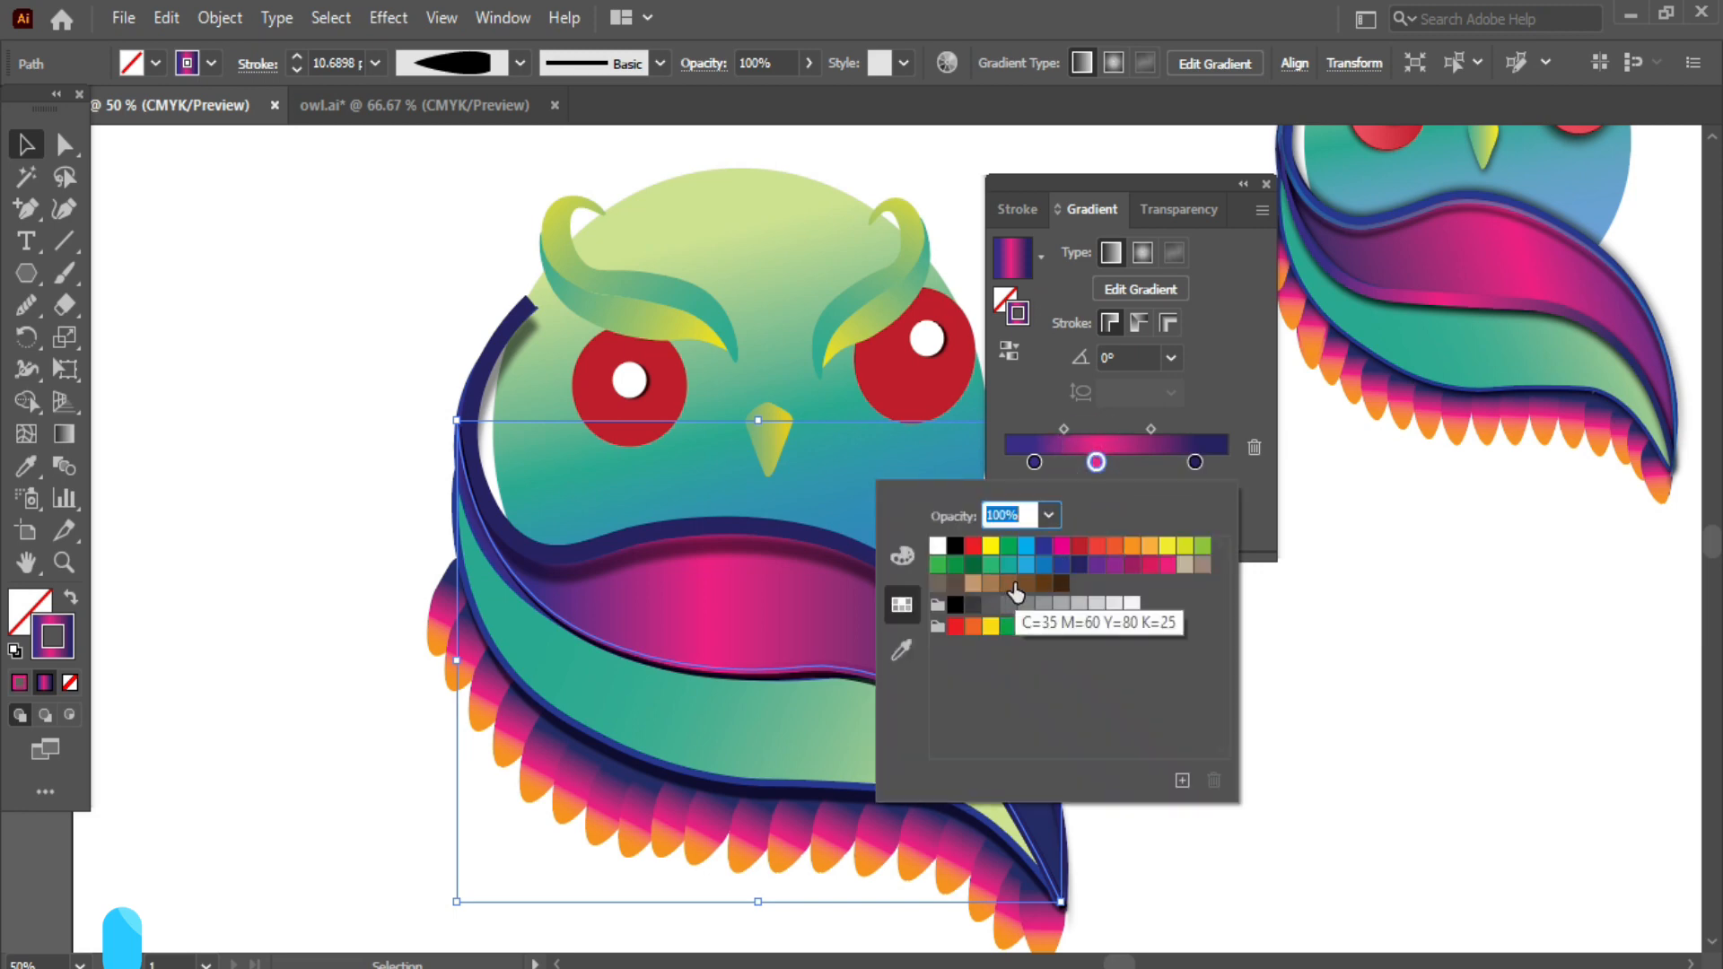
click(1078, 547)
click(1097, 547)
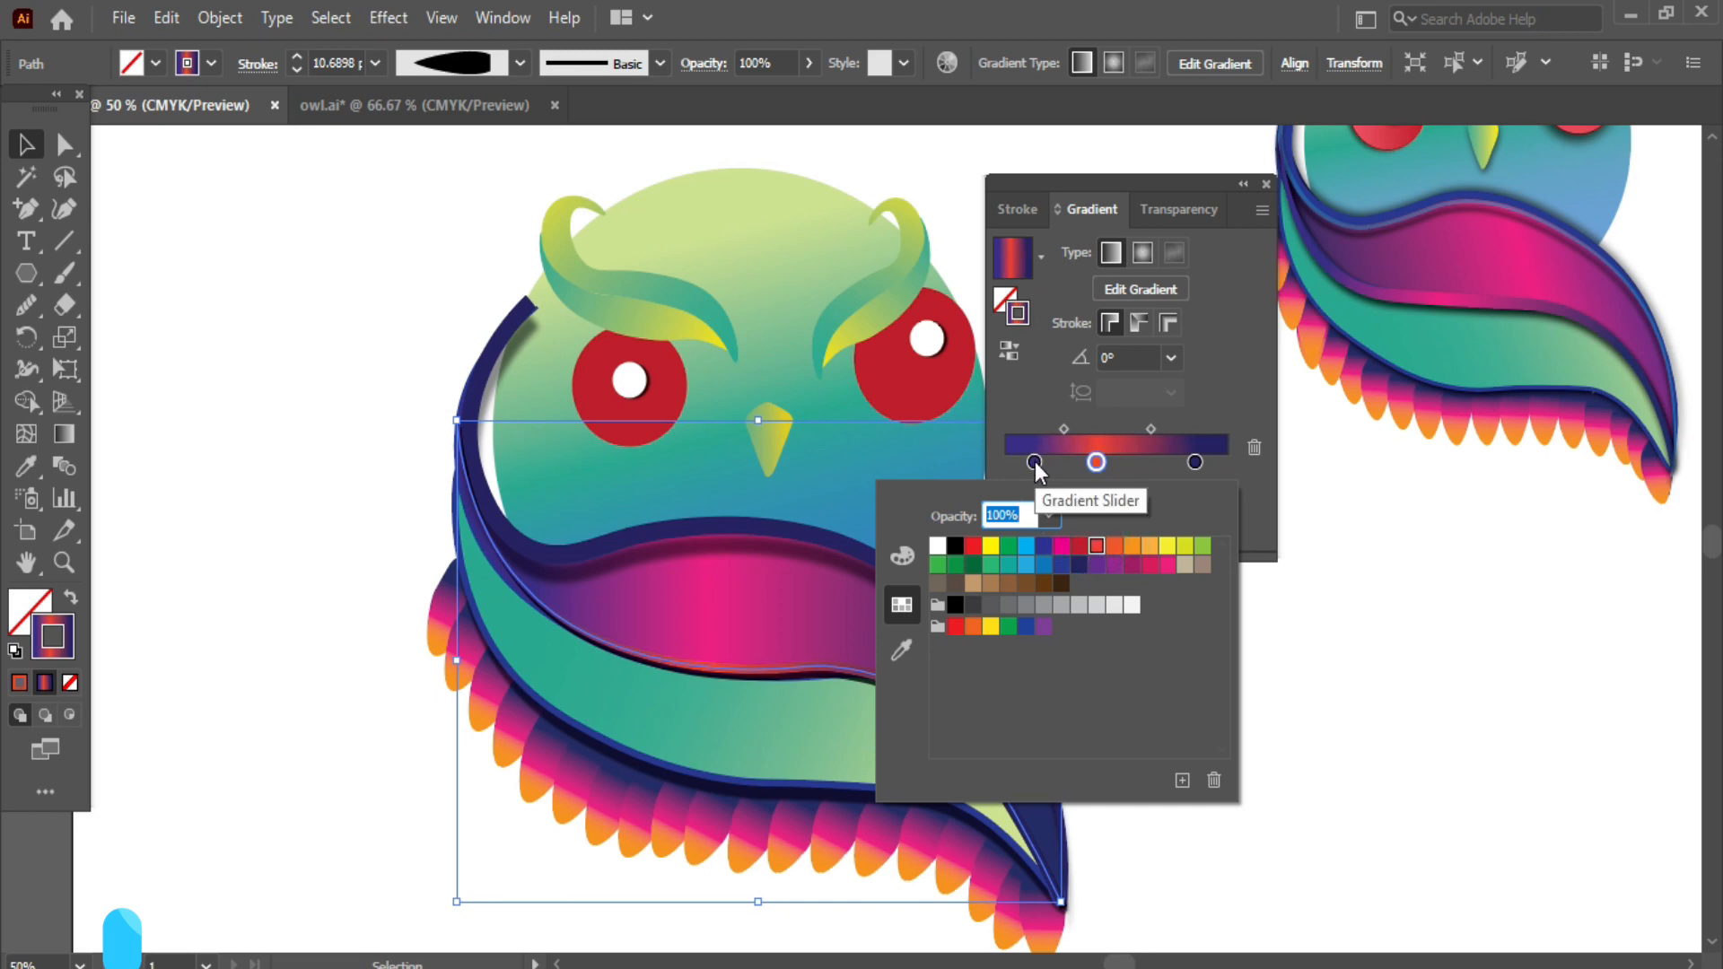
- Thicken the dividing outline to 21 pt and shift its gradient's navy starting stop to the beginning and the orange-red stop to about 37%
drag(1035, 462, 1039, 462)
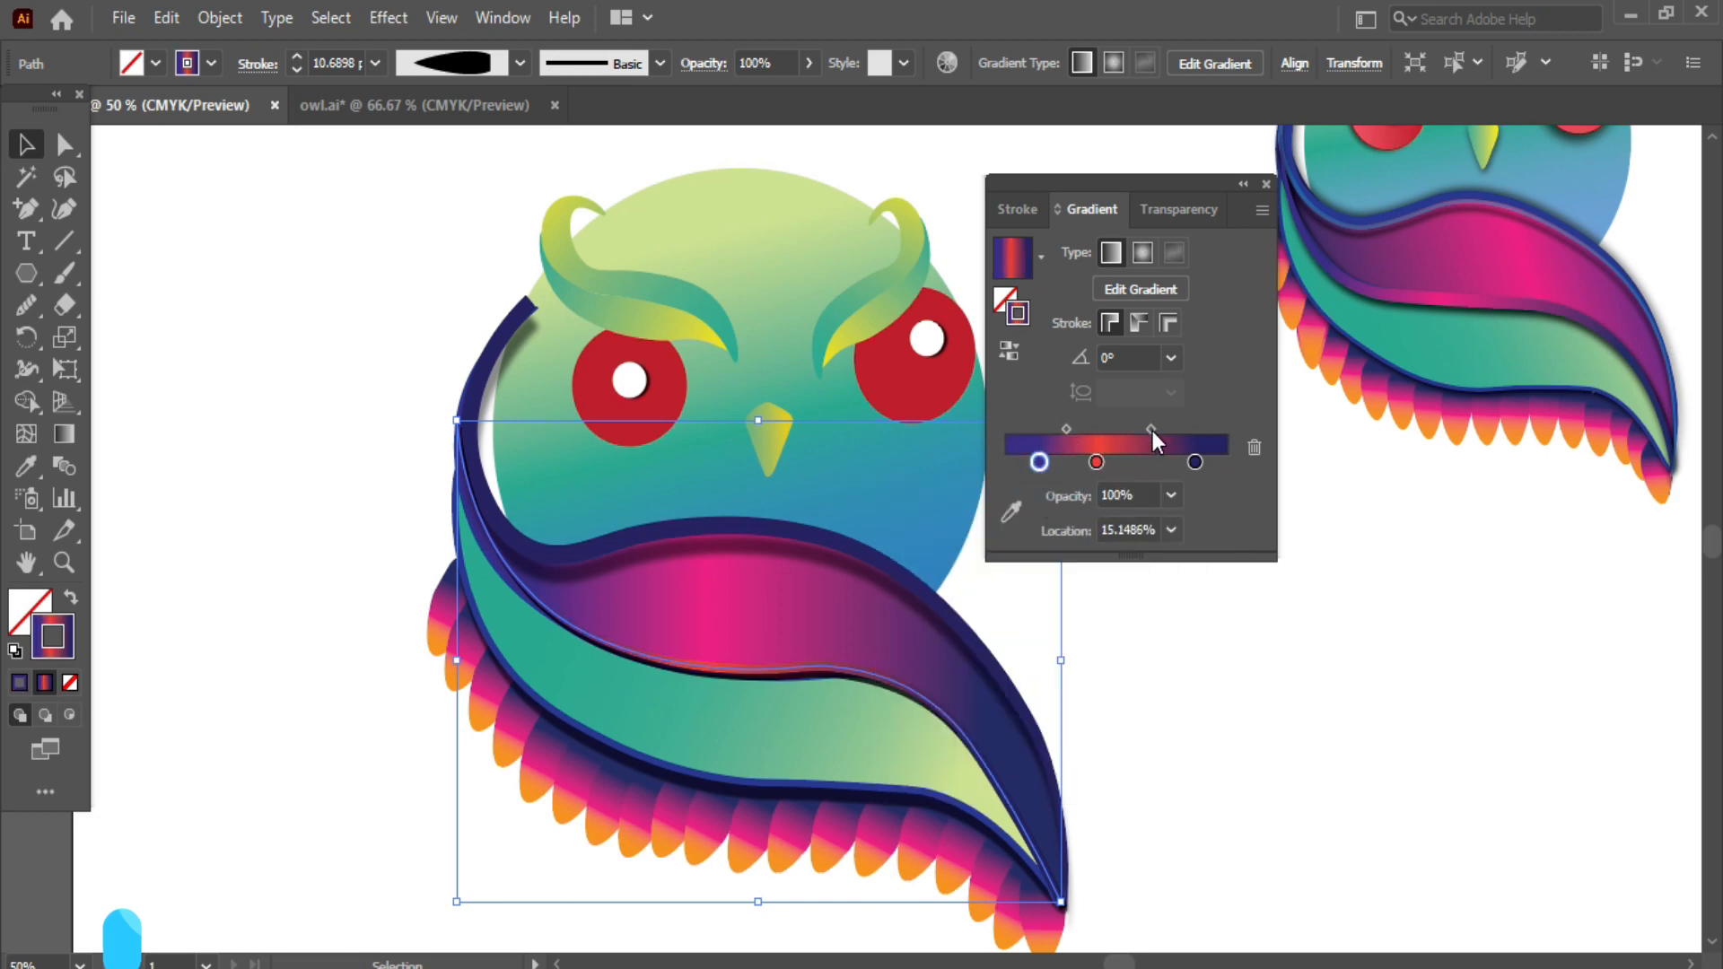
drag(1151, 429, 1170, 430)
click(298, 56)
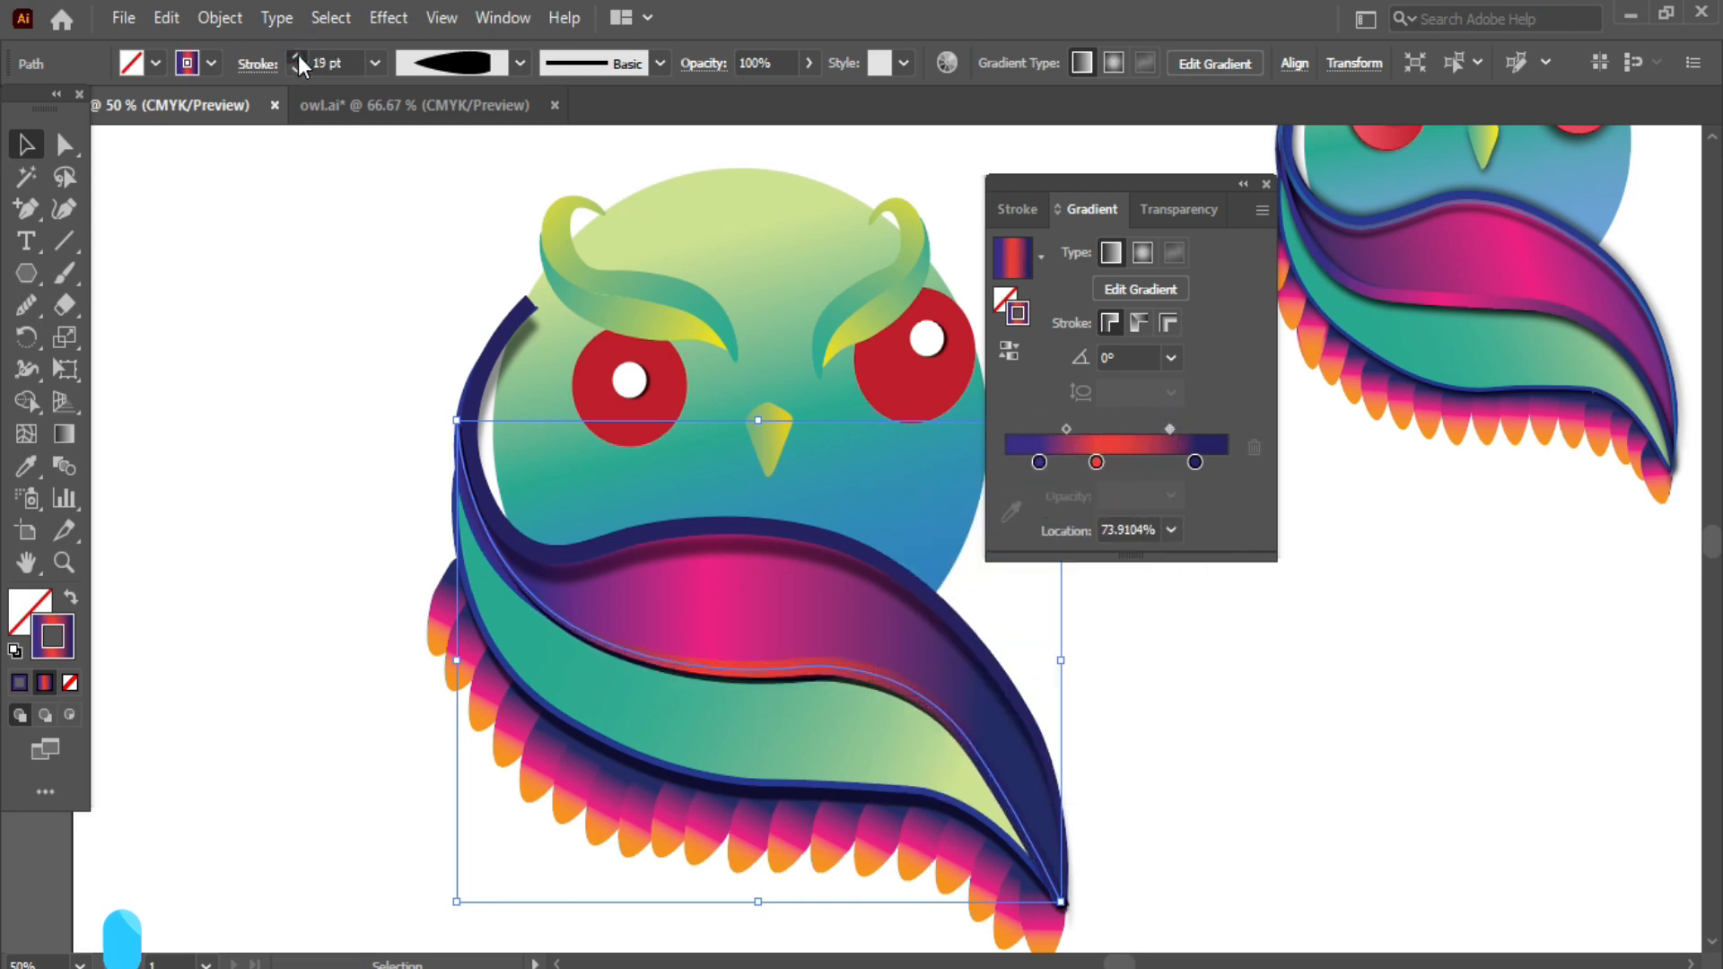
drag(1039, 462, 1088, 463)
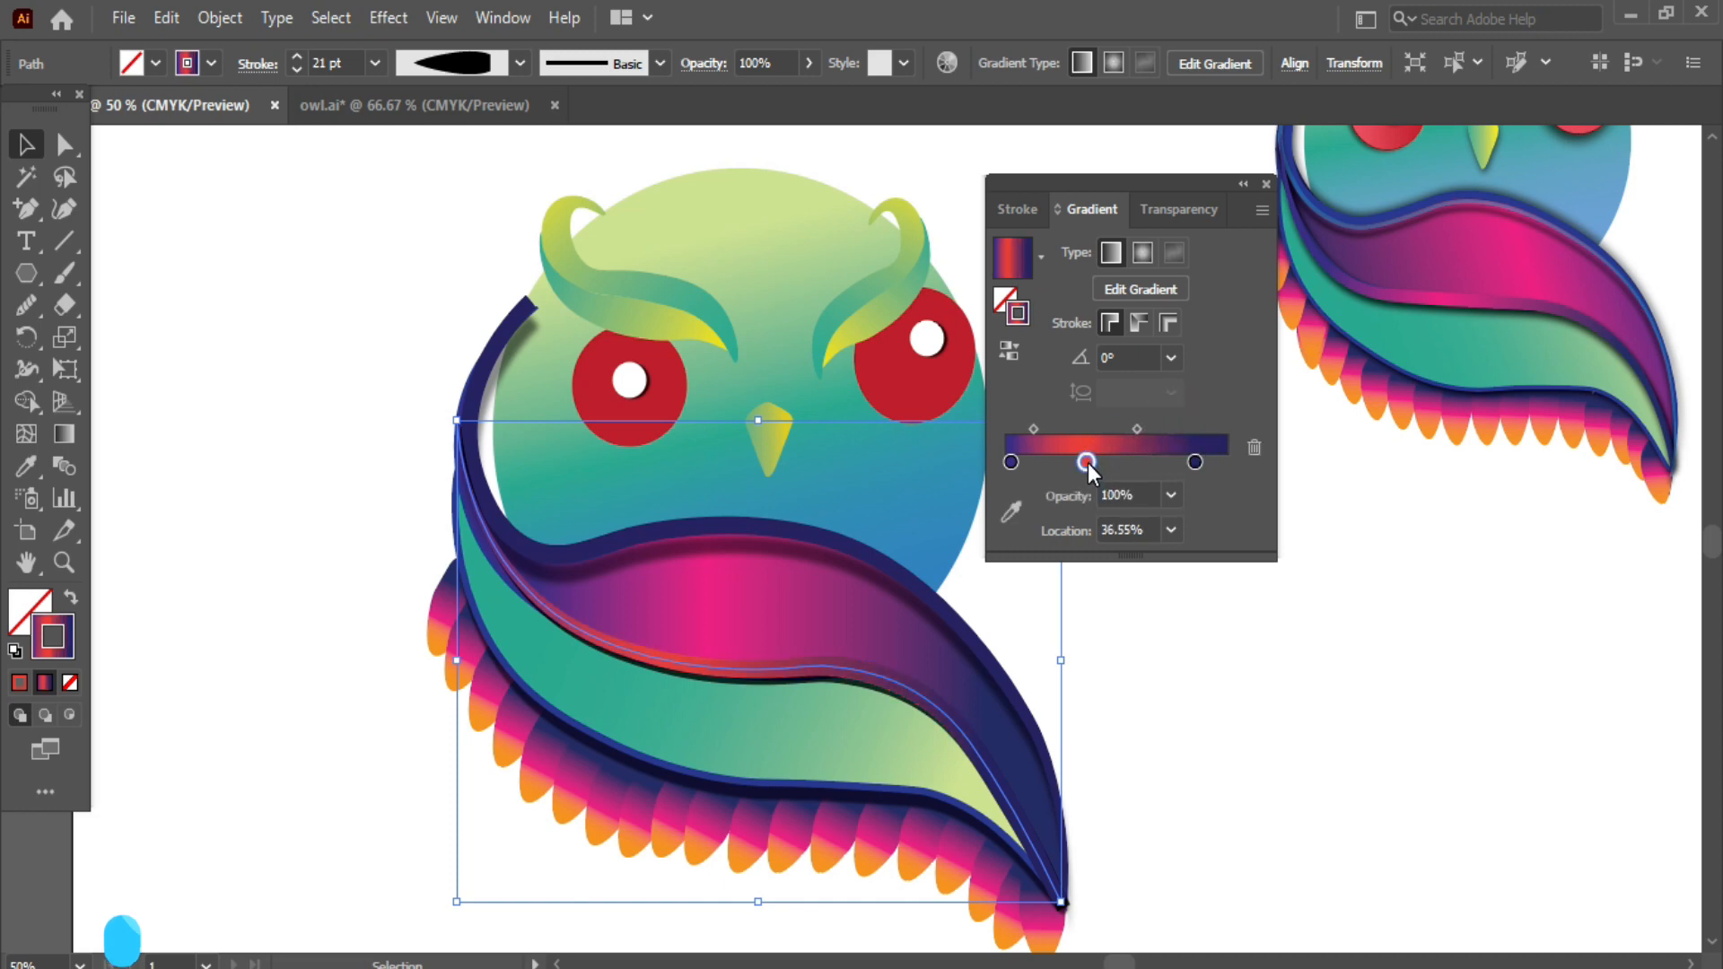
- Add a magenta stop at about 67% in the stroke gradient, shift the orange-red stop closer to the start and deselect the outline
click(1120, 462)
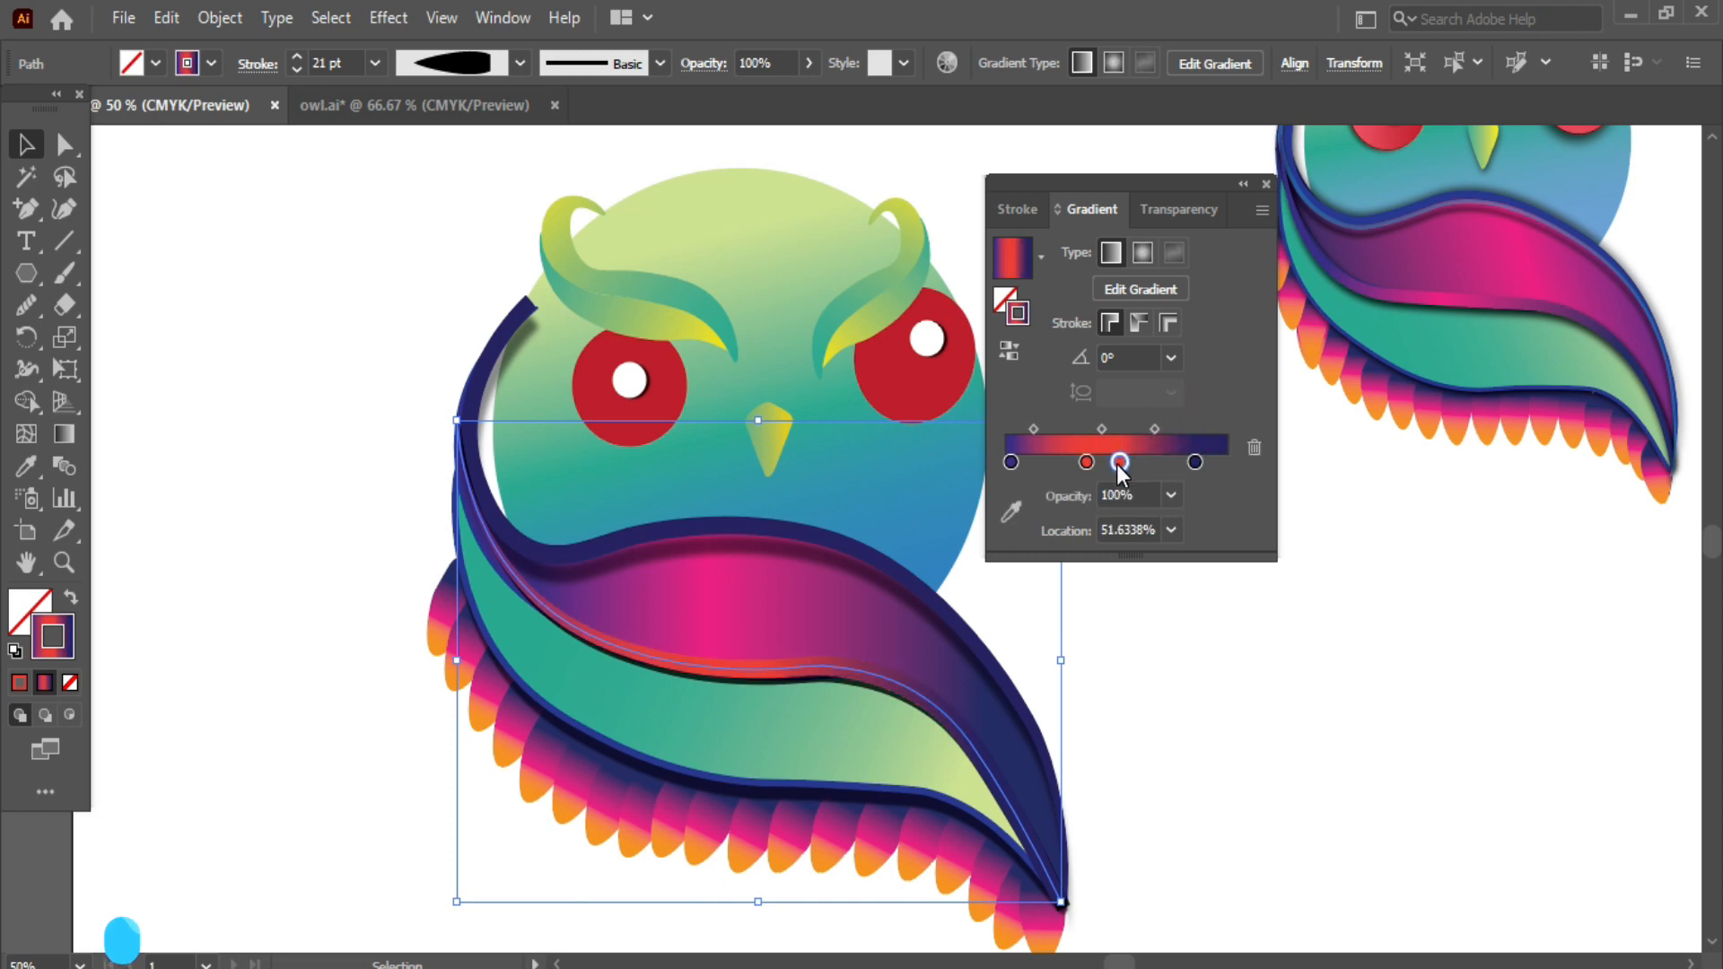
double_click(1119, 462)
click(1062, 546)
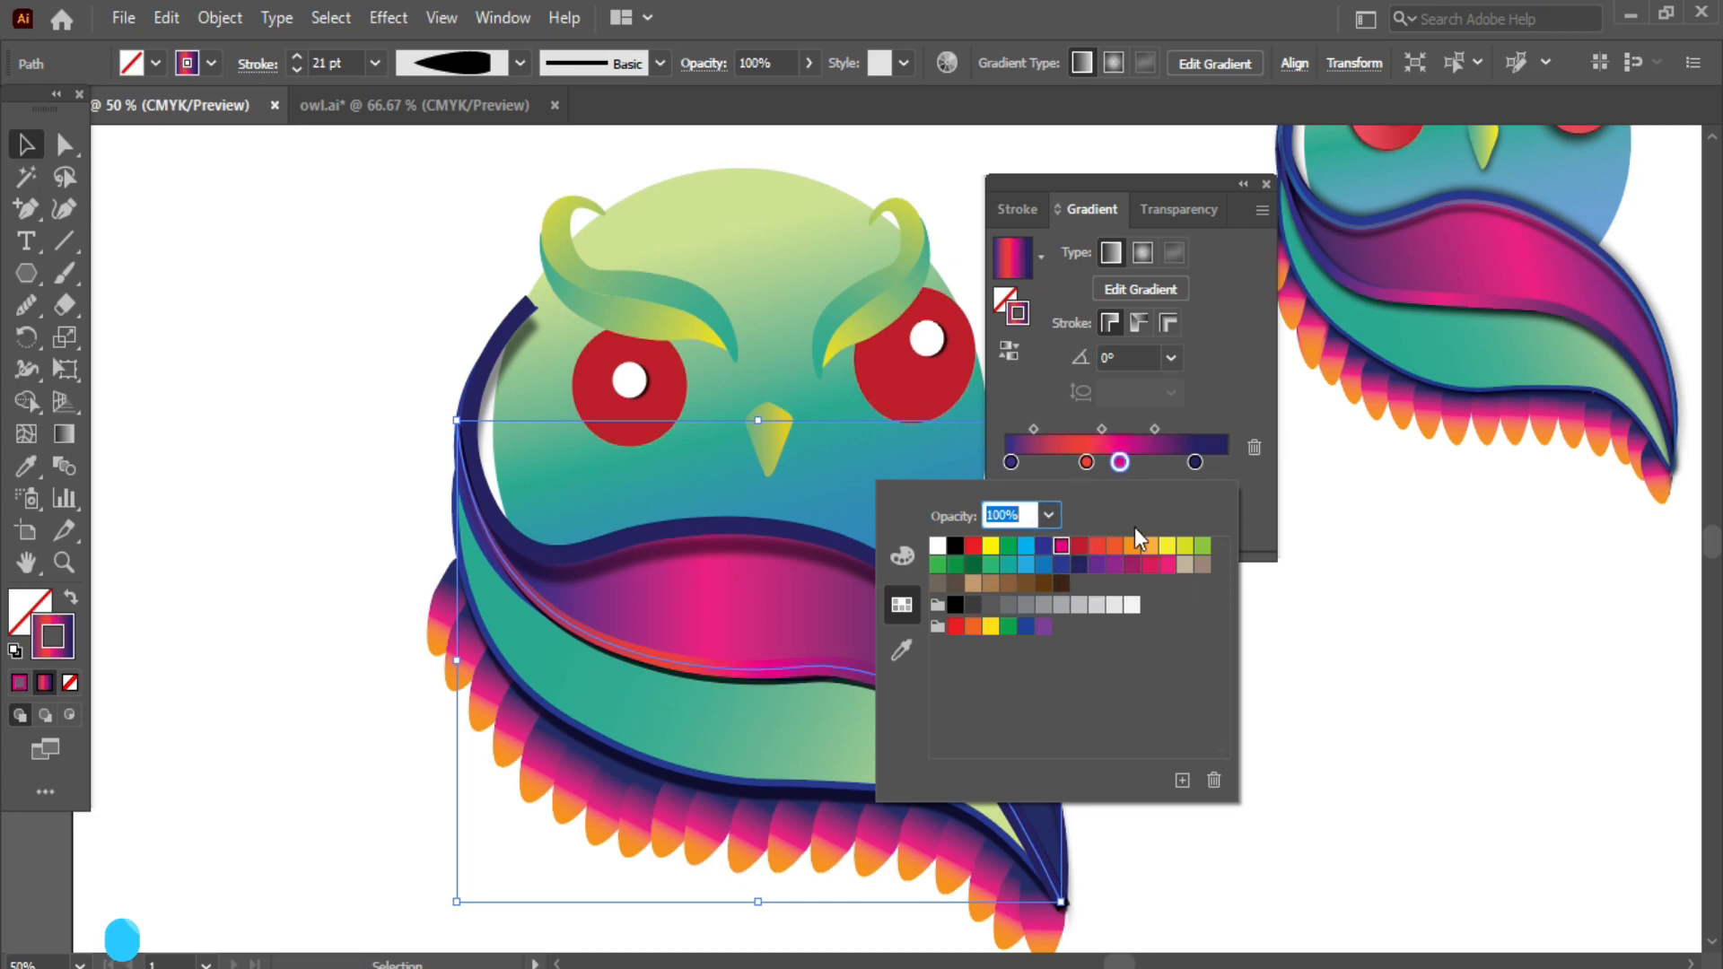
click(1396, 600)
drag(1086, 462, 1065, 462)
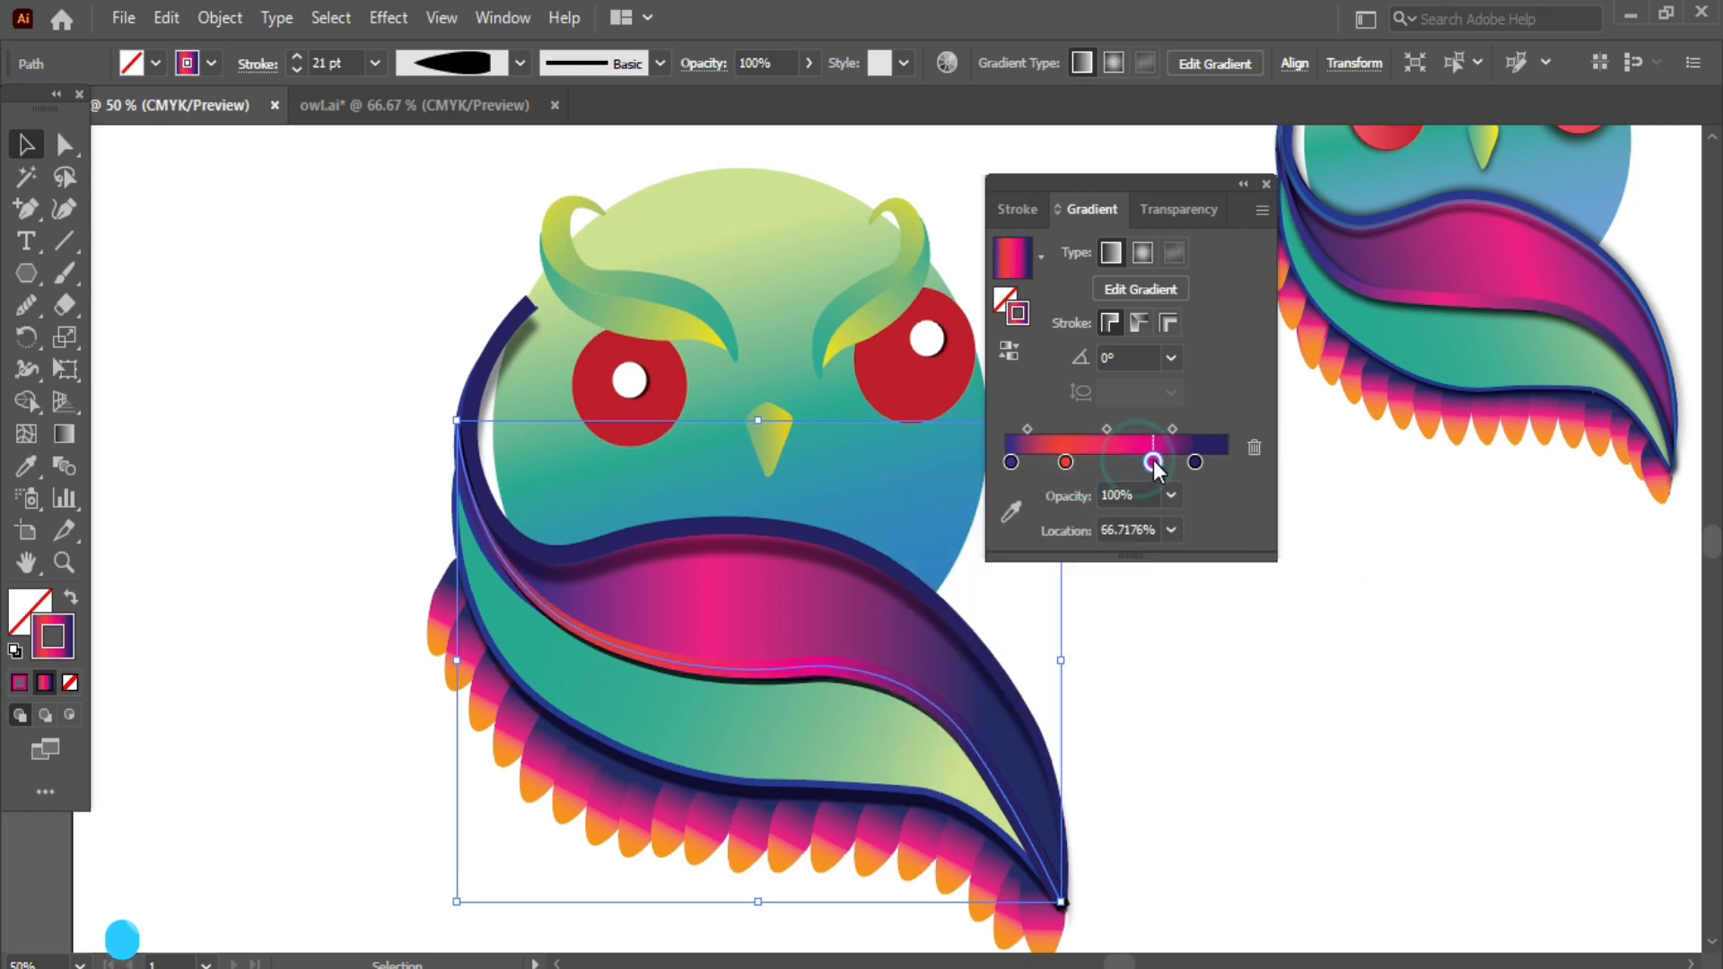
click(1266, 183)
click(1257, 530)
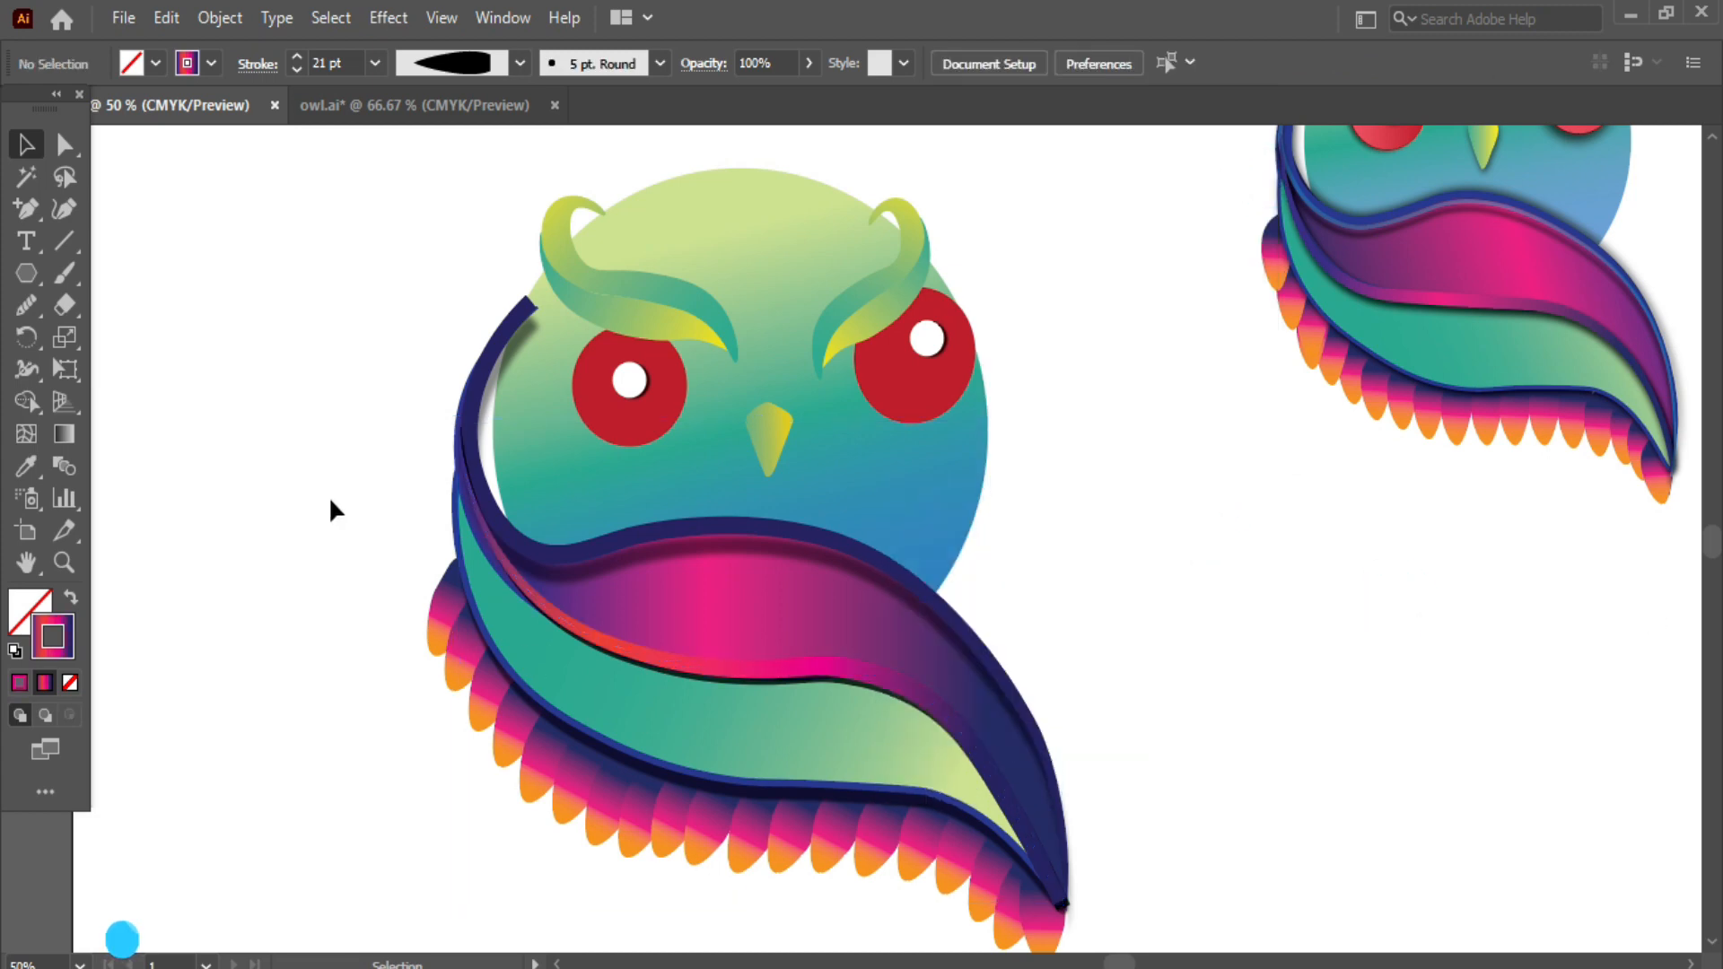
- Add a Multiply drop shadow to the right eye's red circle with an X offset of 1 px
click(934, 400)
click(387, 18)
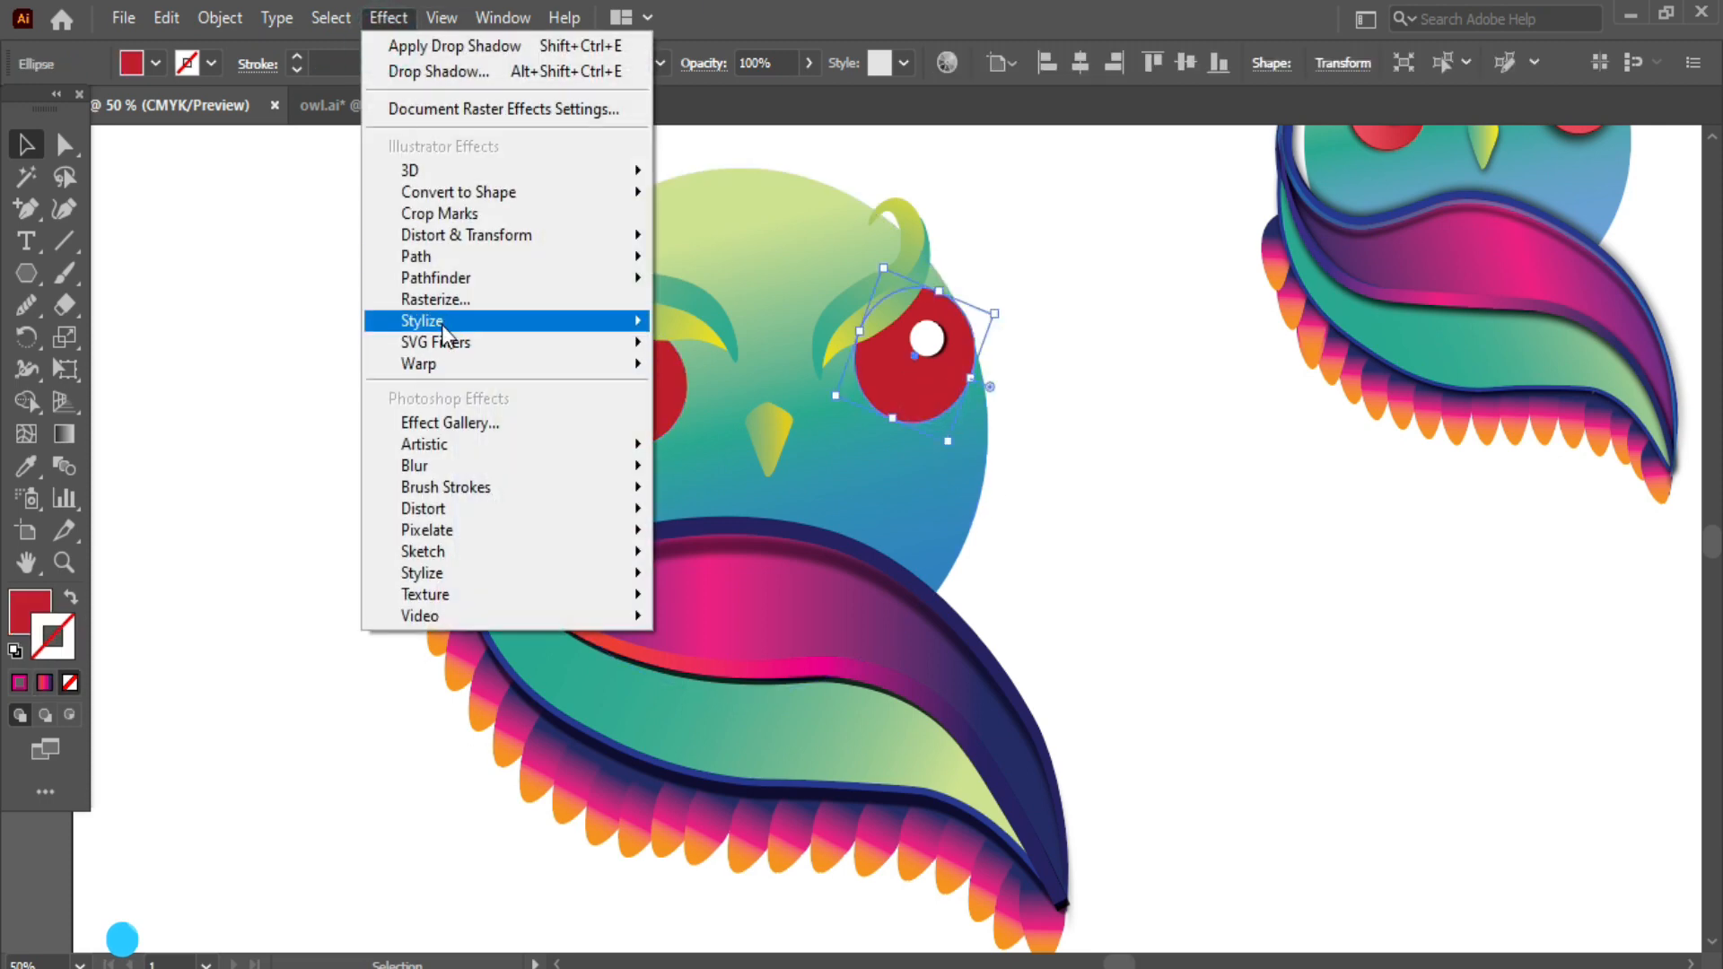
mouse_move(442, 323)
click(731, 323)
drag(1200, 53, 1298, 231)
click(1128, 390)
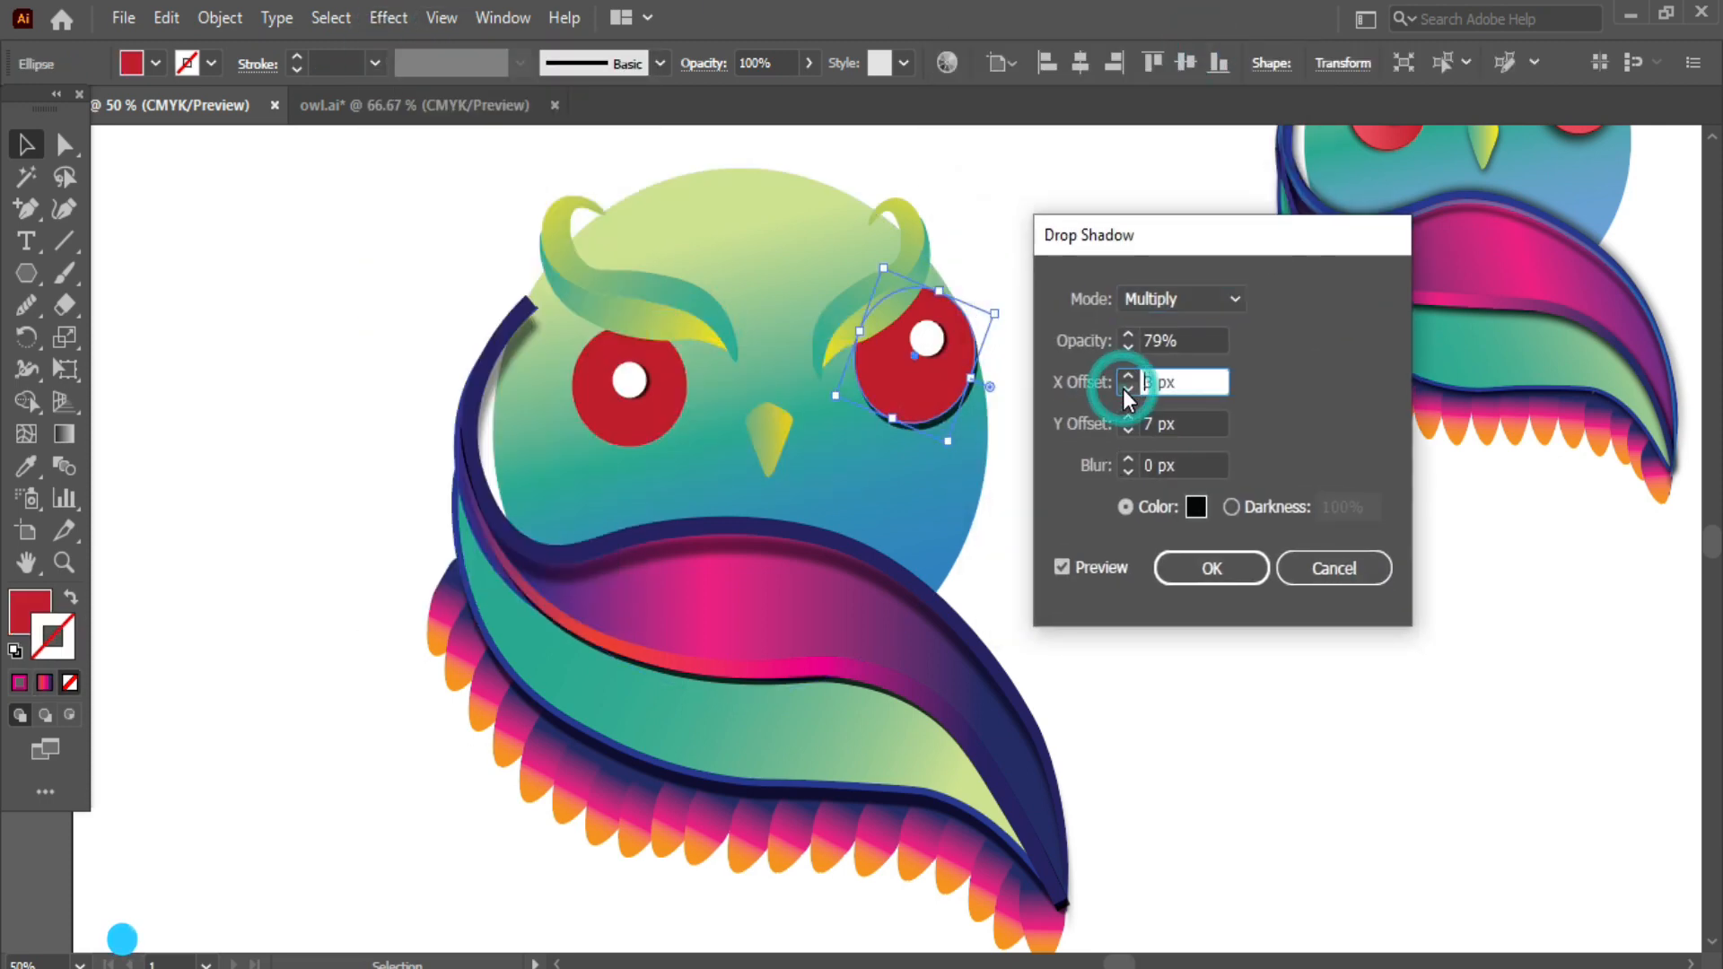
click(1127, 389)
click(1127, 390)
click(1126, 389)
- Set the right eye shadow's Y offset to 5 px and its blur to 1 px, and apply it
click(1128, 432)
click(1128, 432)
click(1128, 432)
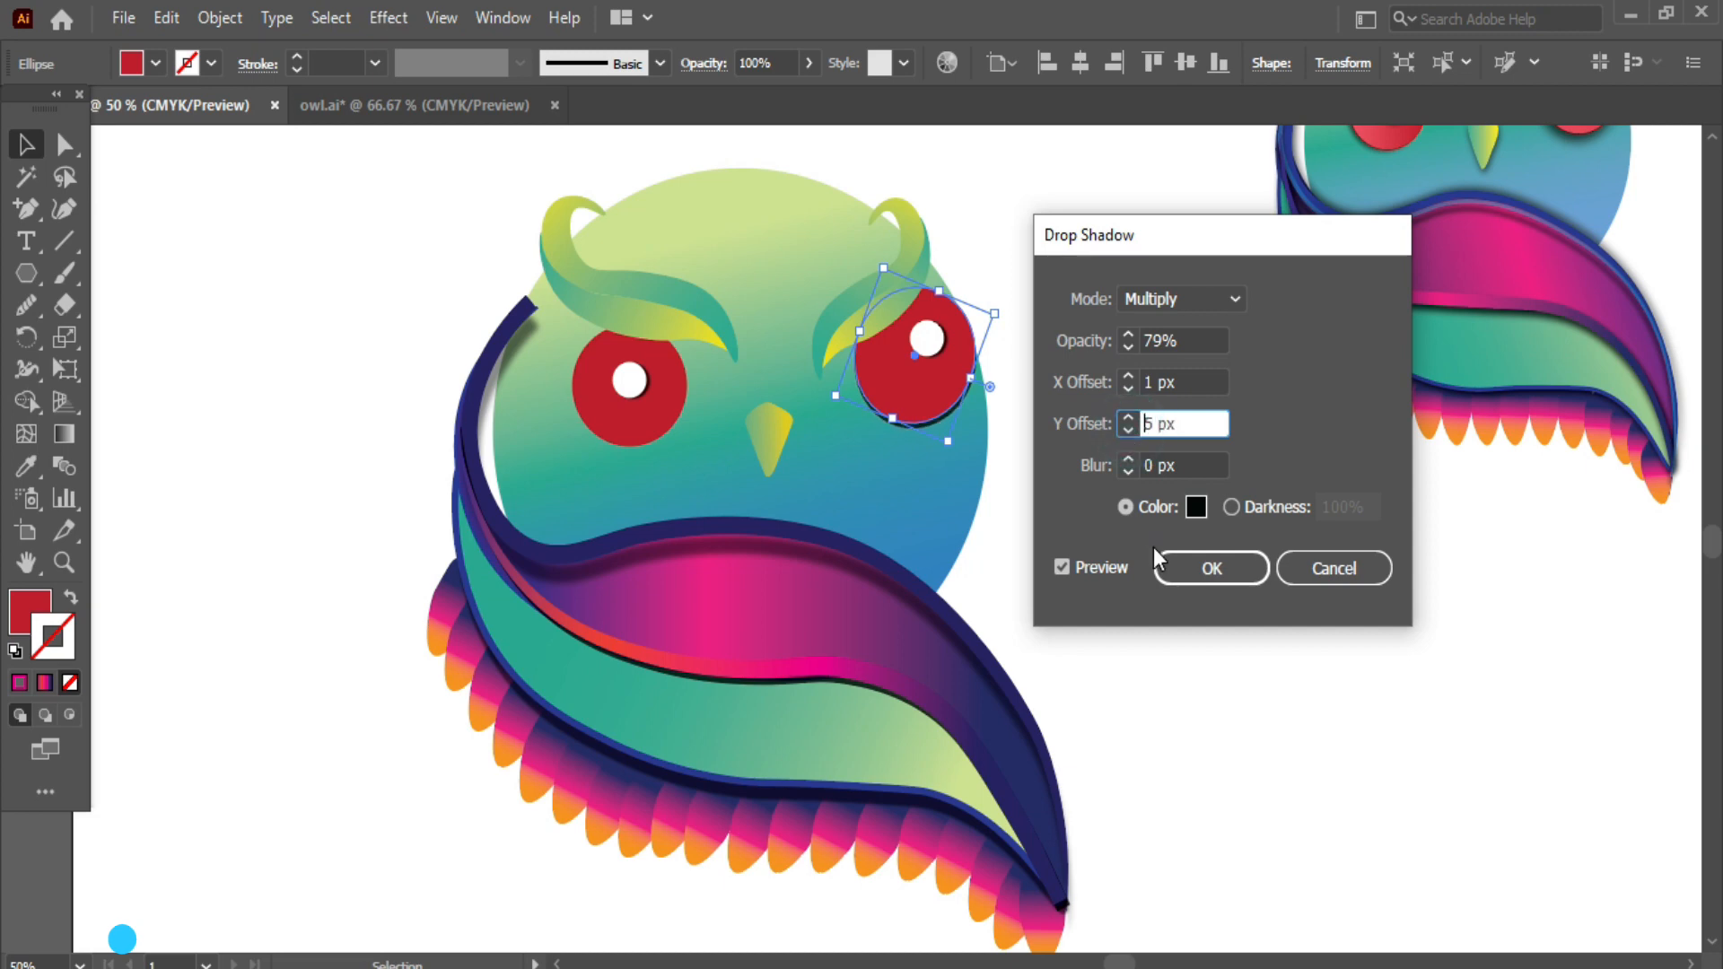
click(1129, 461)
click(1210, 568)
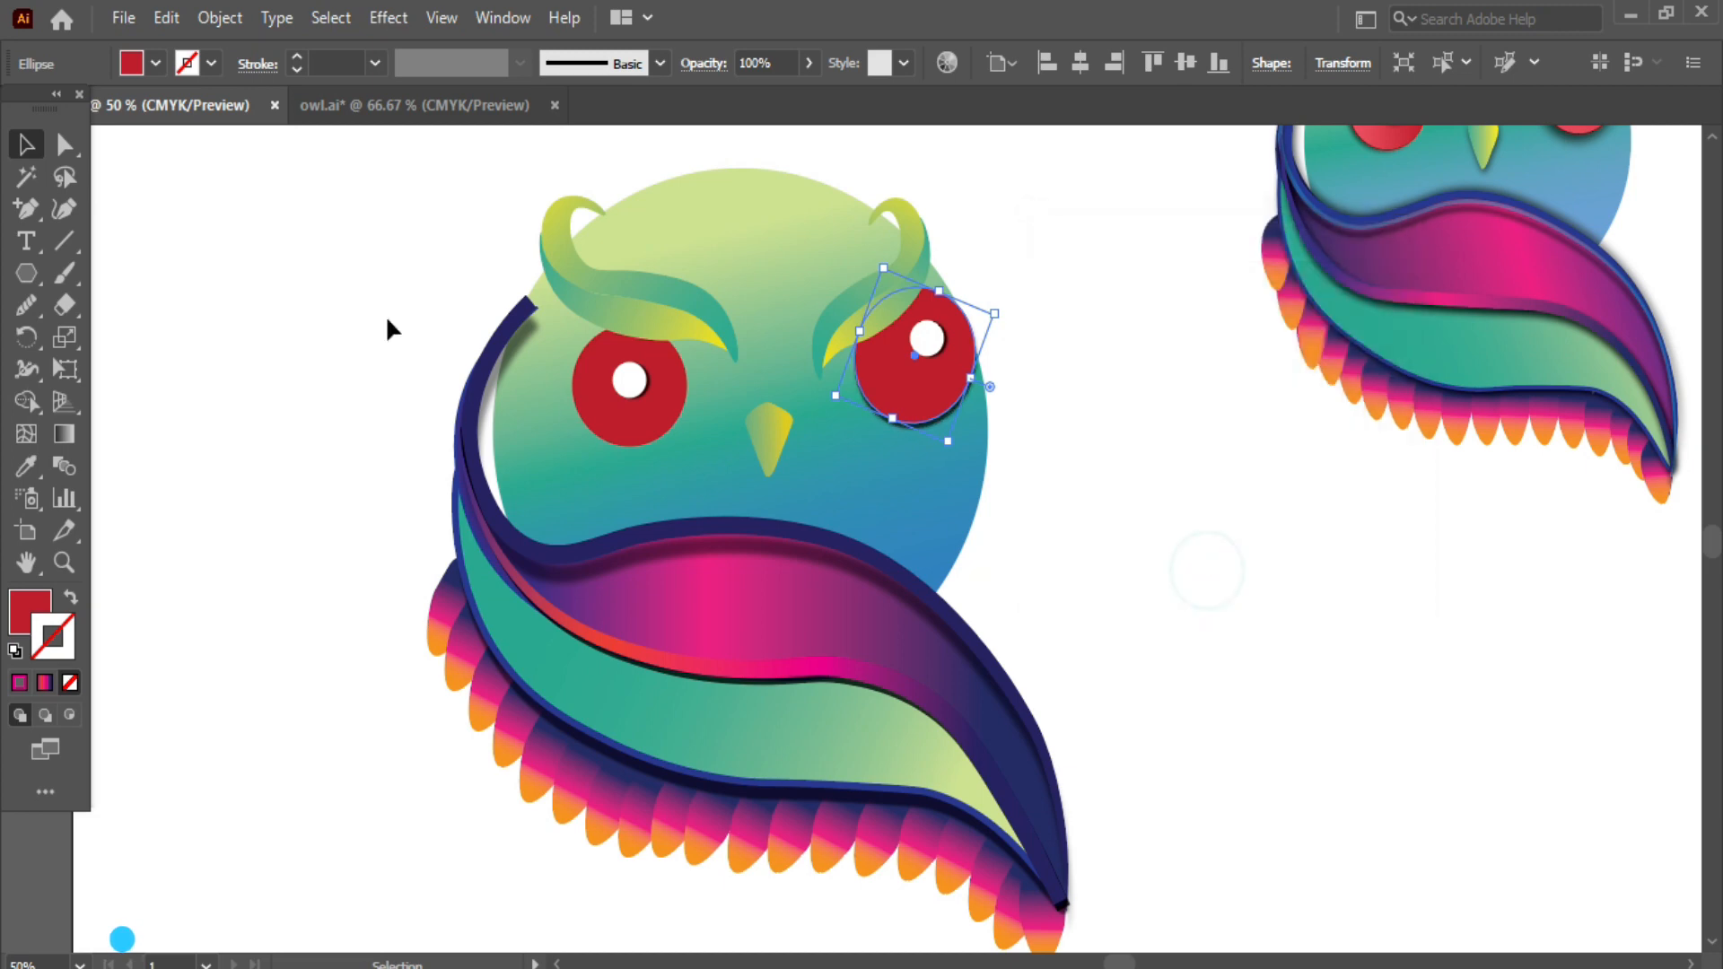
- Apply the same drop shadow to the left eye's red circle: 79% opacity, 1 px X offset, 5 px Y offset and 1 px blur
click(633, 417)
click(388, 18)
mouse_move(448, 321)
click(713, 323)
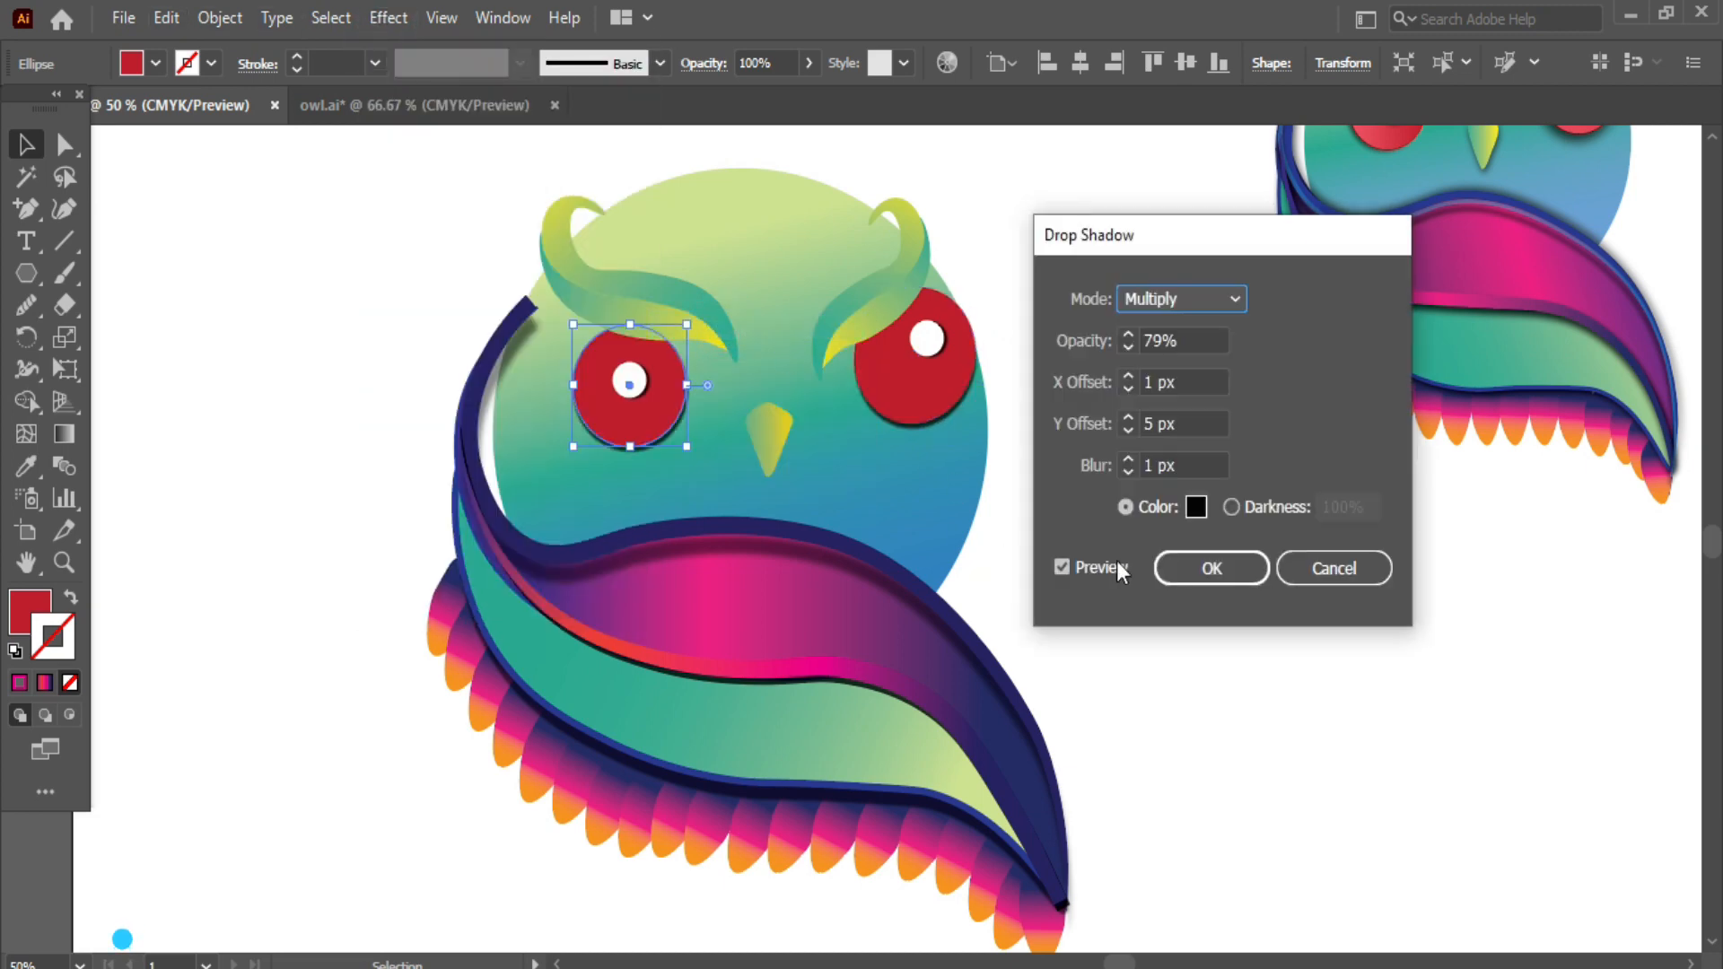
click(1204, 567)
click(1150, 569)
- Add a drop shadow to the left eyebrow with a 4 px X offset, 9 px Y offset and 2 px blur
click(613, 310)
click(389, 18)
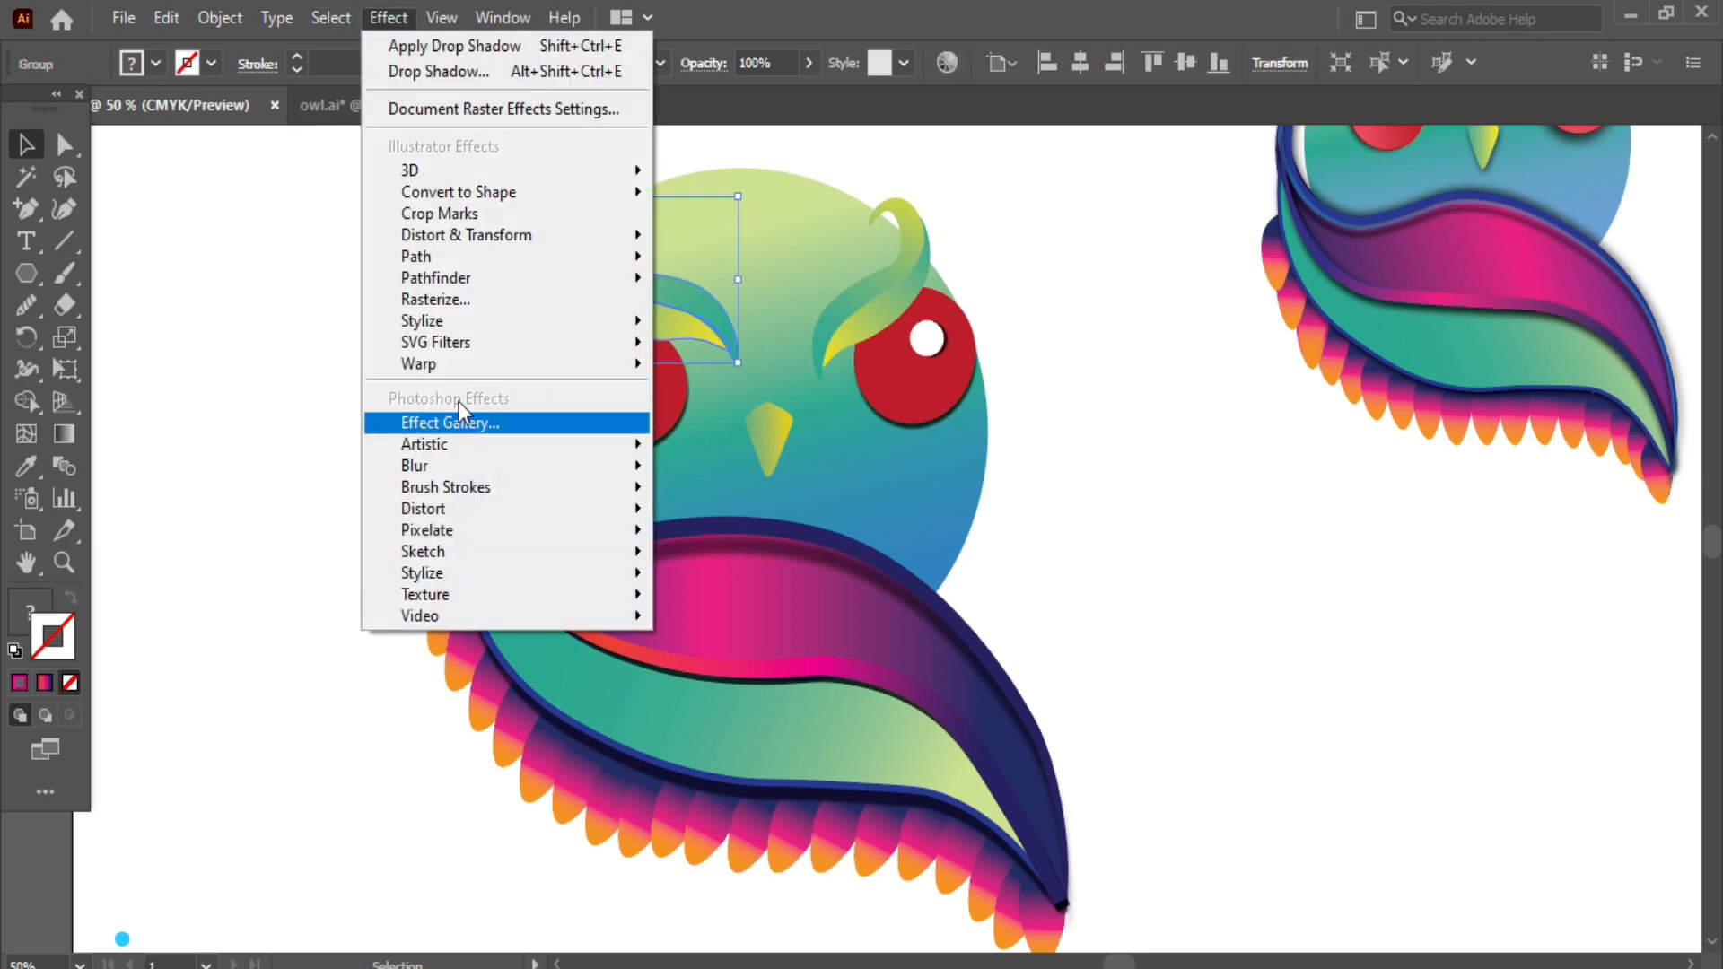
mouse_move(448, 320)
click(726, 324)
drag(1396, 235, 1215, 223)
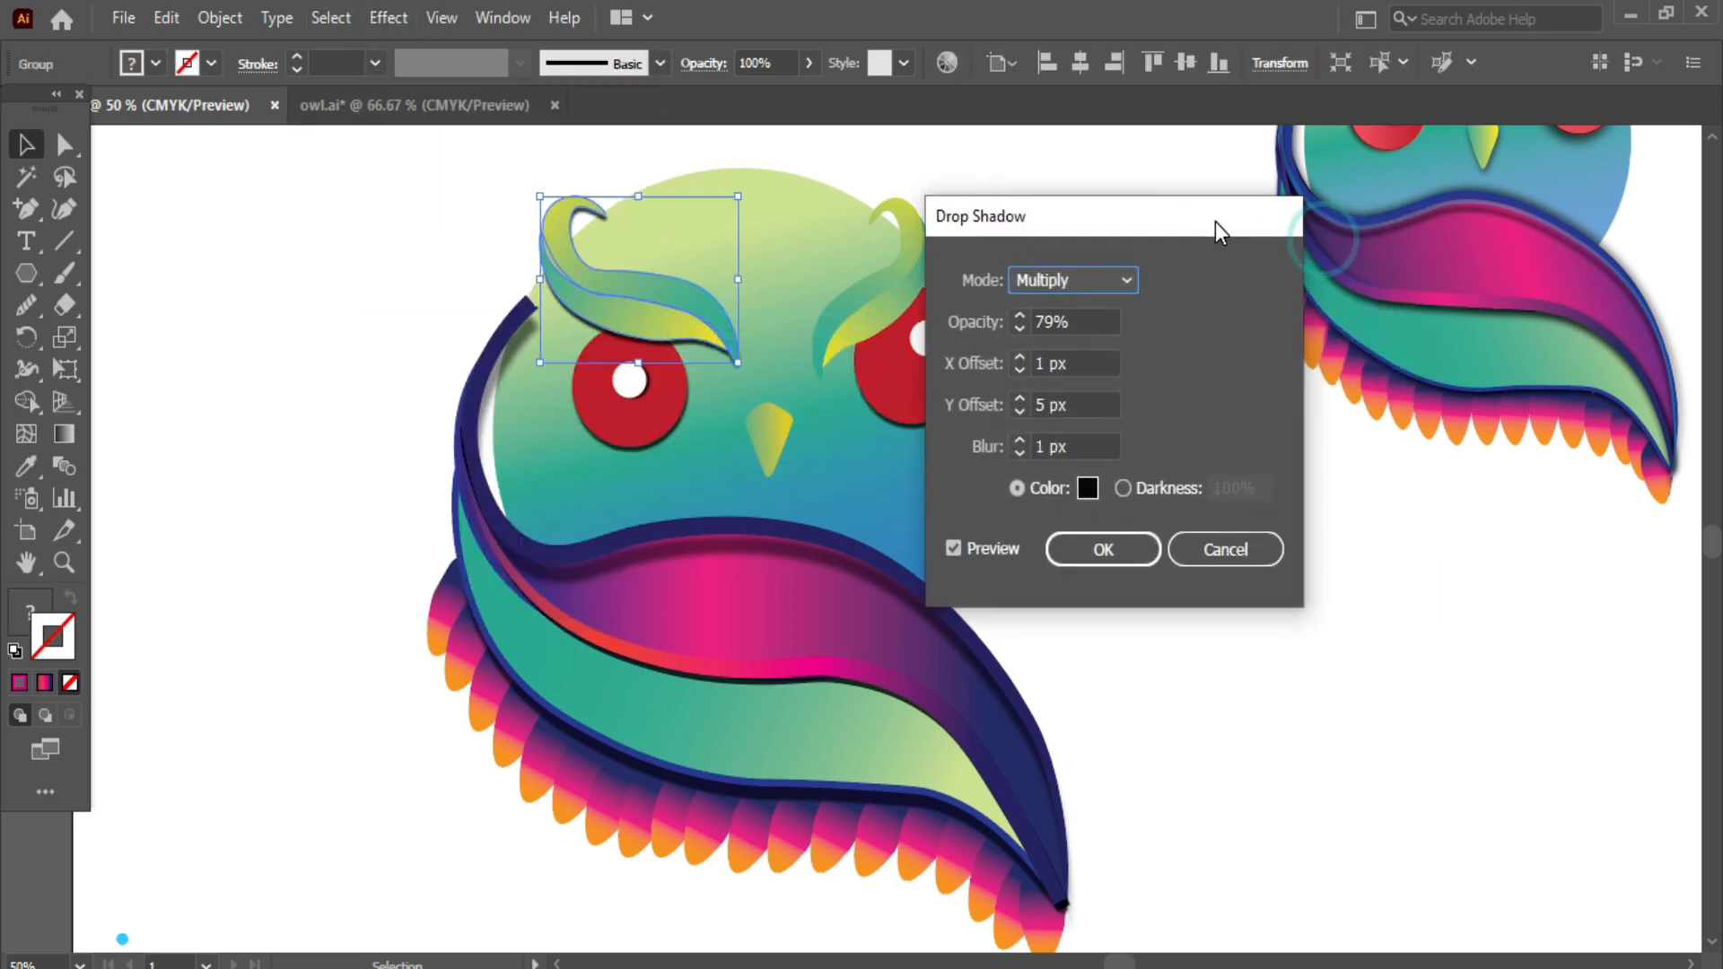
click(1019, 358)
click(1019, 358)
click(1019, 358)
click(1019, 358)
click(1019, 372)
click(1020, 400)
triple_click(1019, 399)
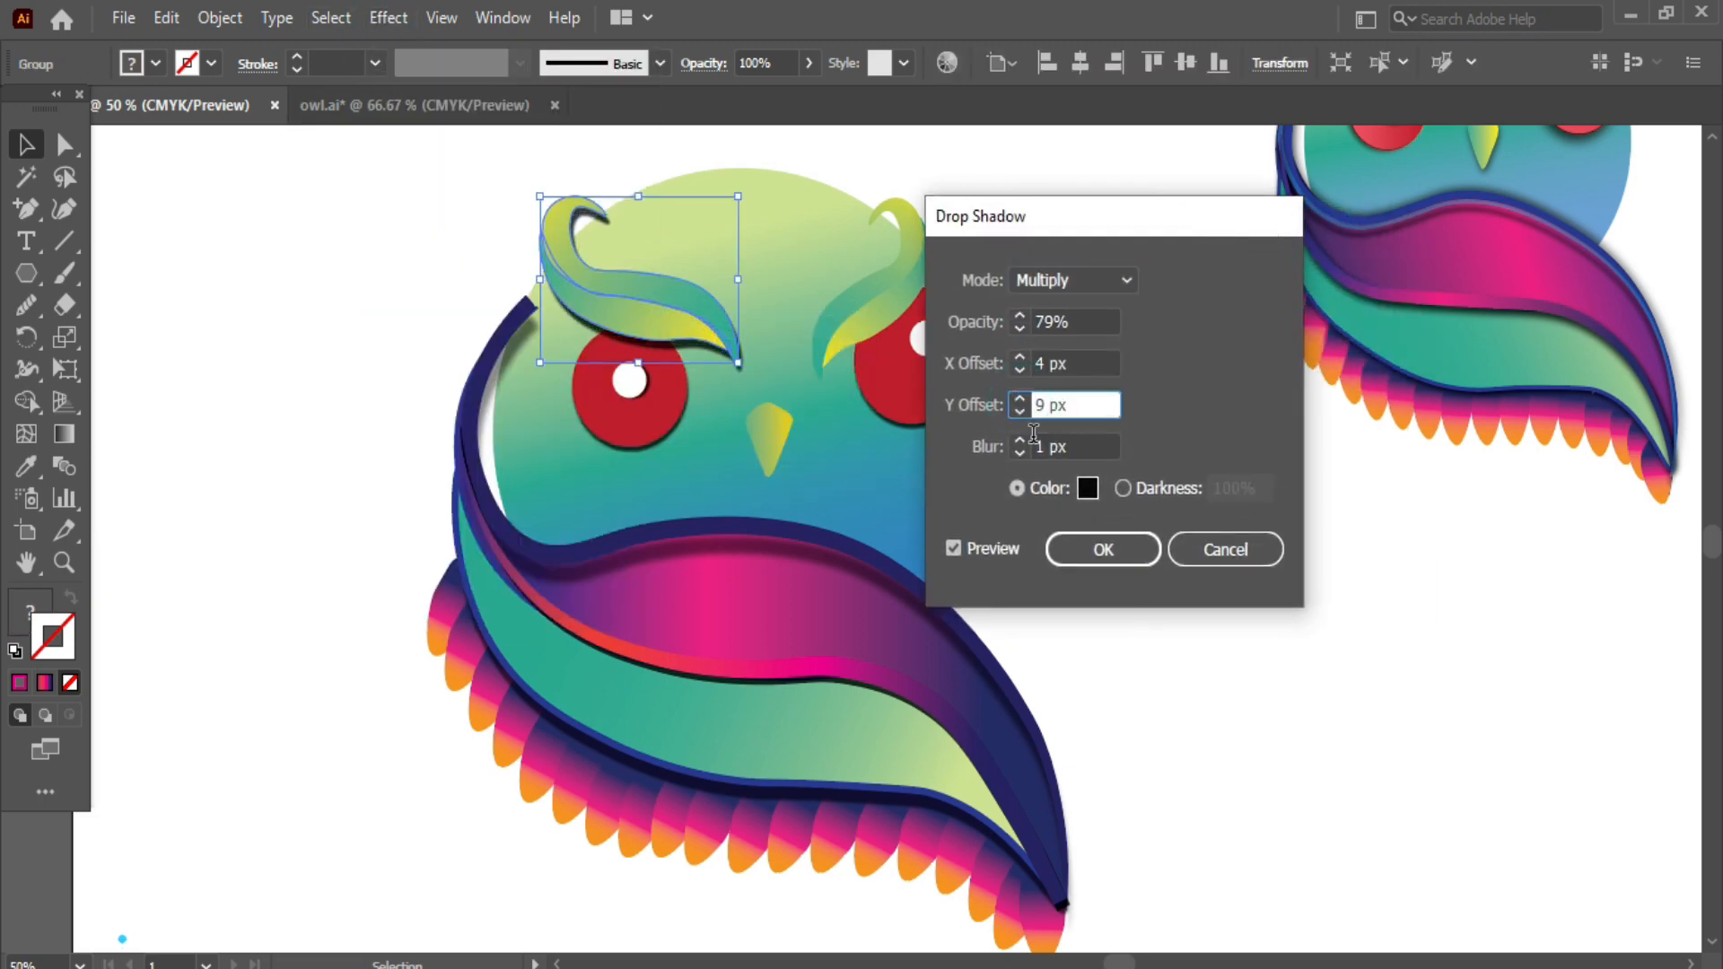
click(1019, 440)
- Change the left eyebrow shadow's X offset to -3 px and its opacity to 86%, apply it and deselect the eyebrow
click(1021, 360)
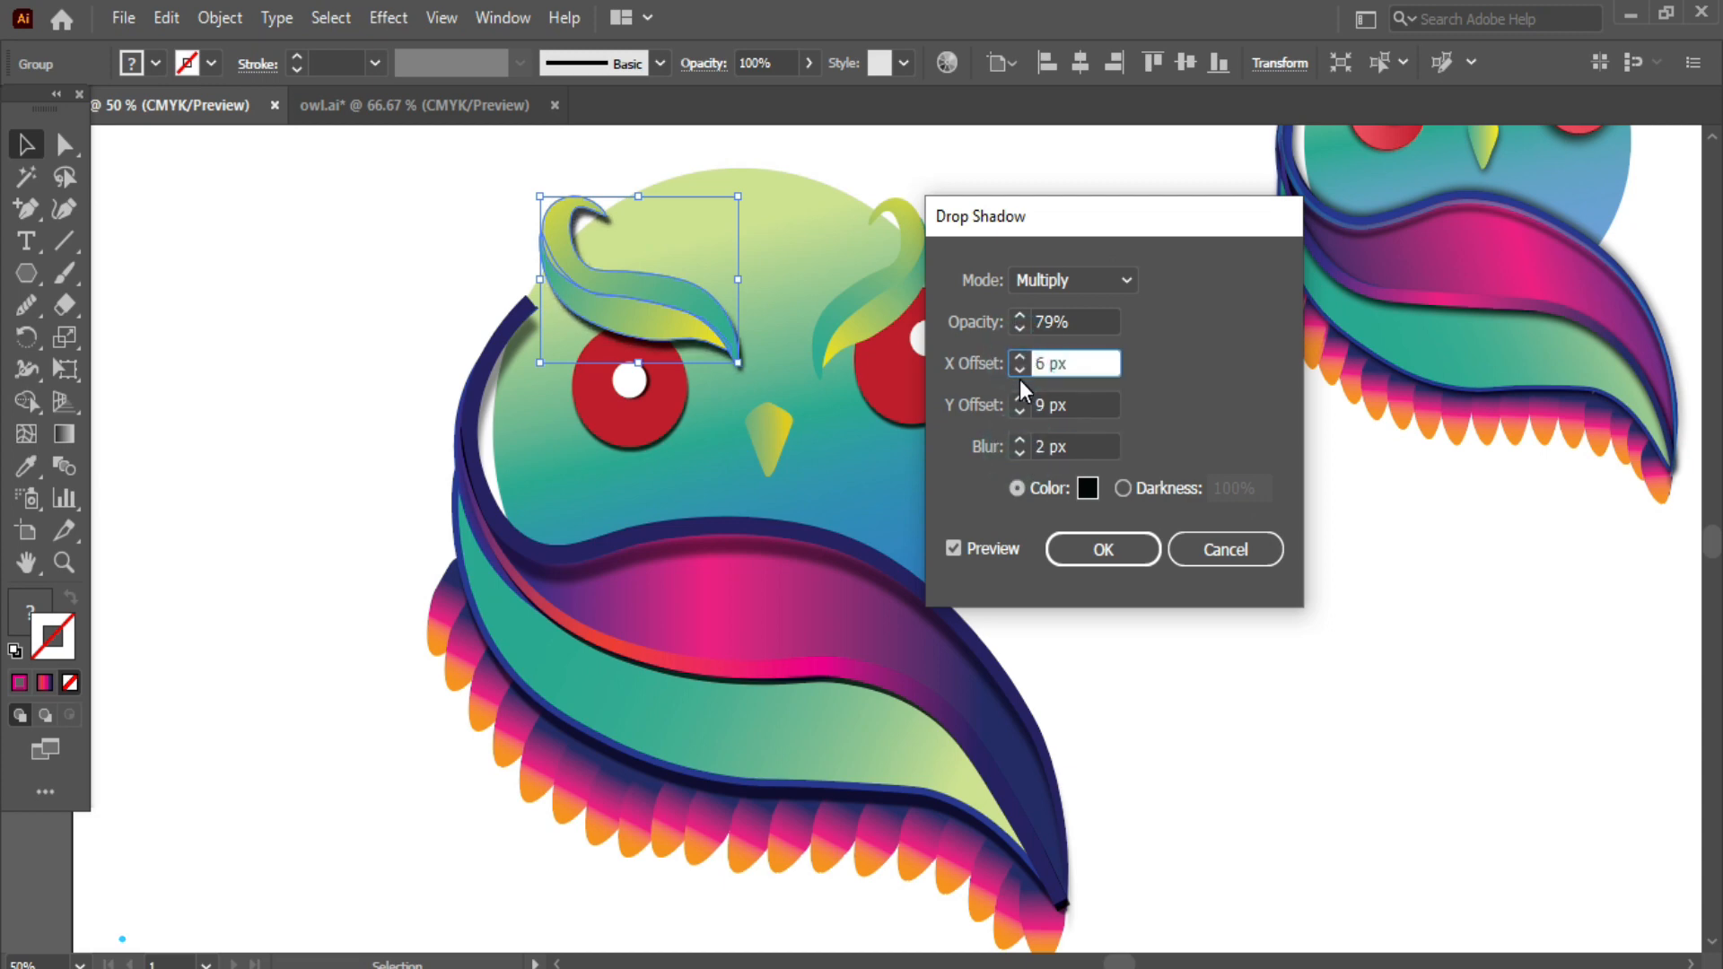
click(1019, 371)
click(1019, 372)
click(1020, 318)
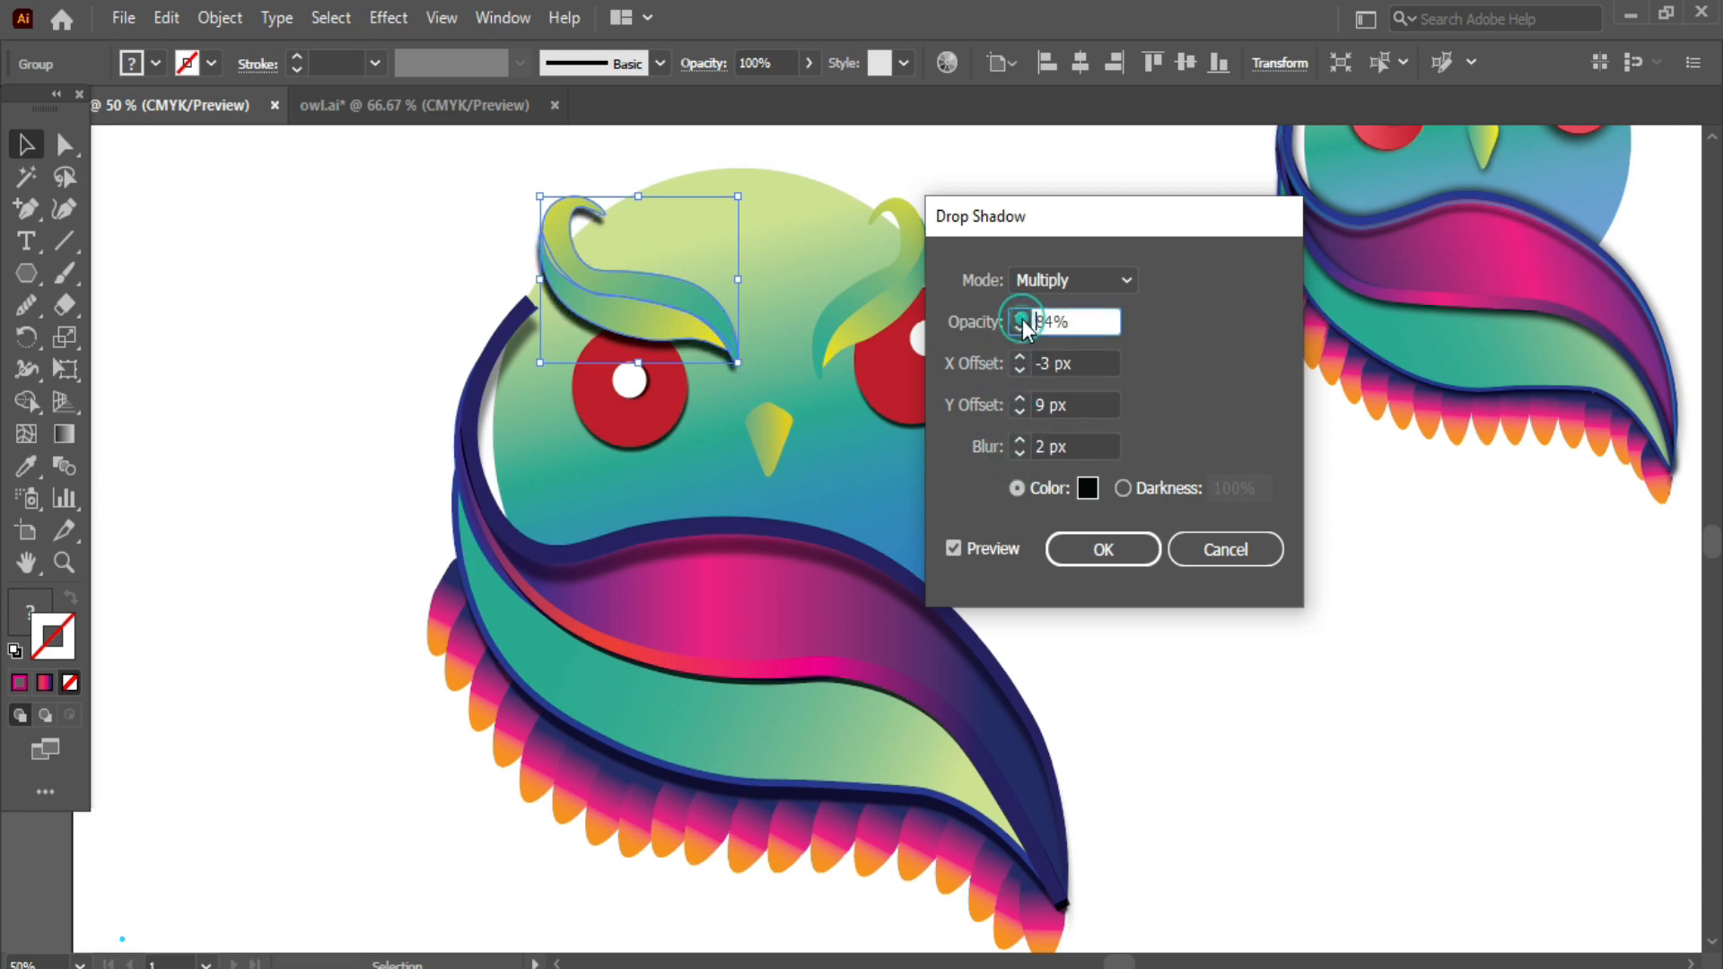
click(1103, 549)
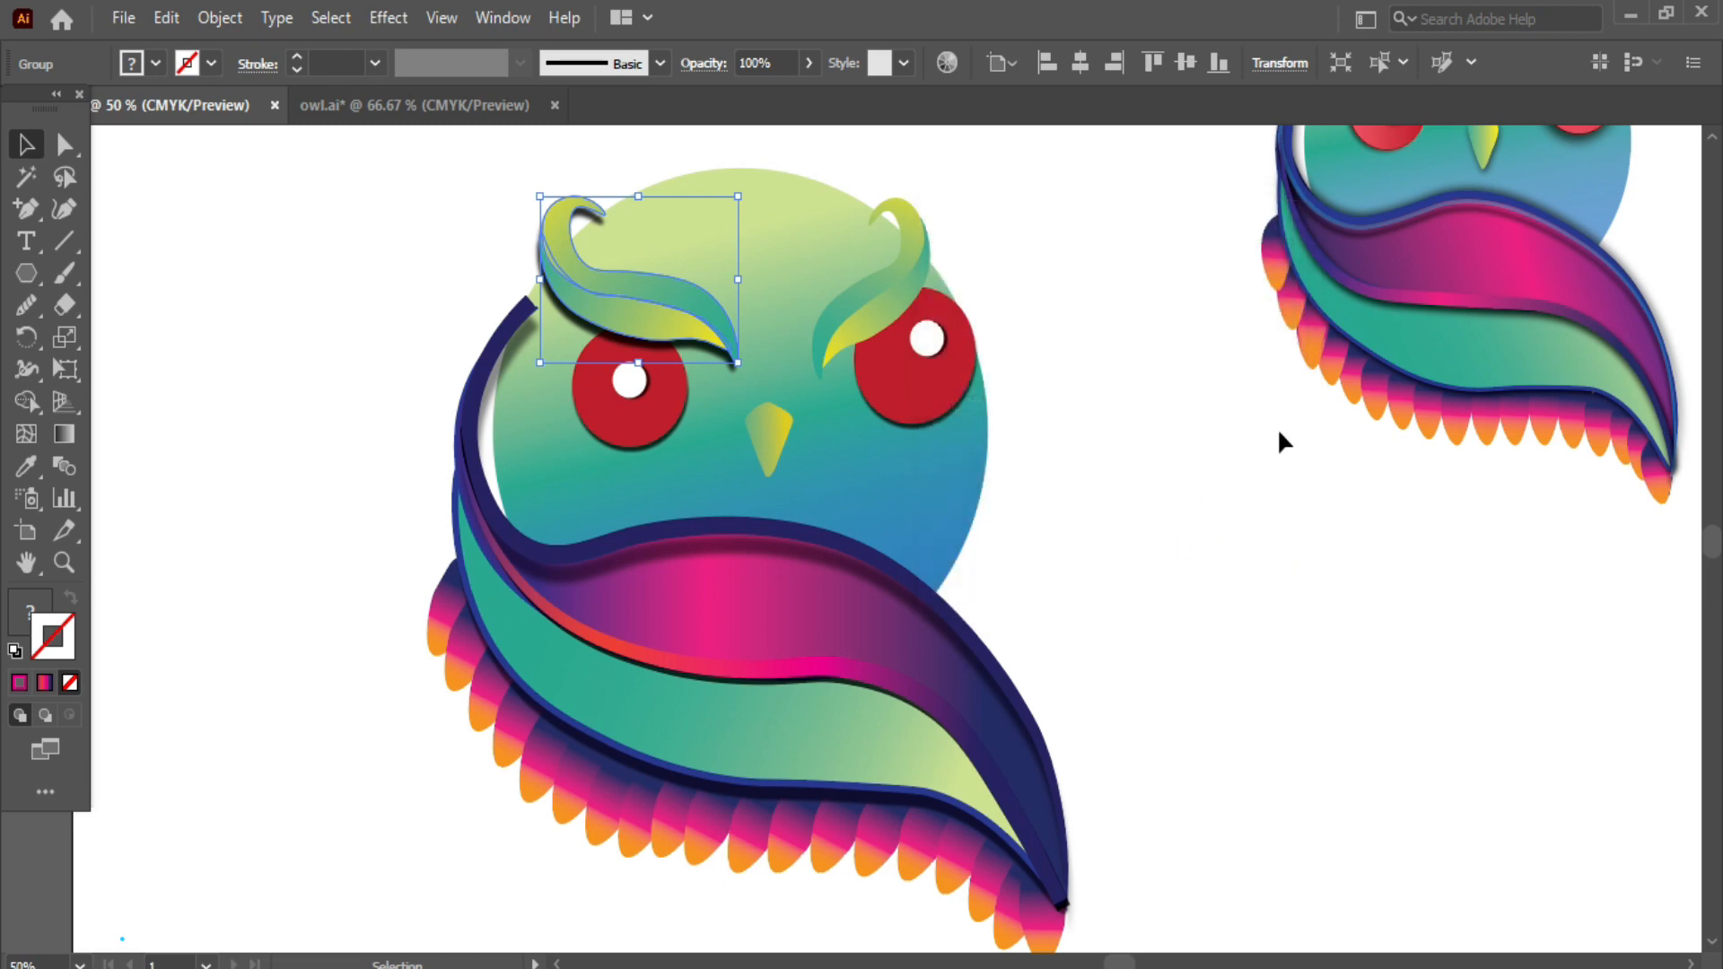
click(1278, 429)
- Apply a matching drop shadow to the right eyebrow with 86% opacity, -3 px X offset, 9 px Y offset and 2 px blur
click(829, 339)
click(388, 17)
mouse_move(661, 323)
click(745, 323)
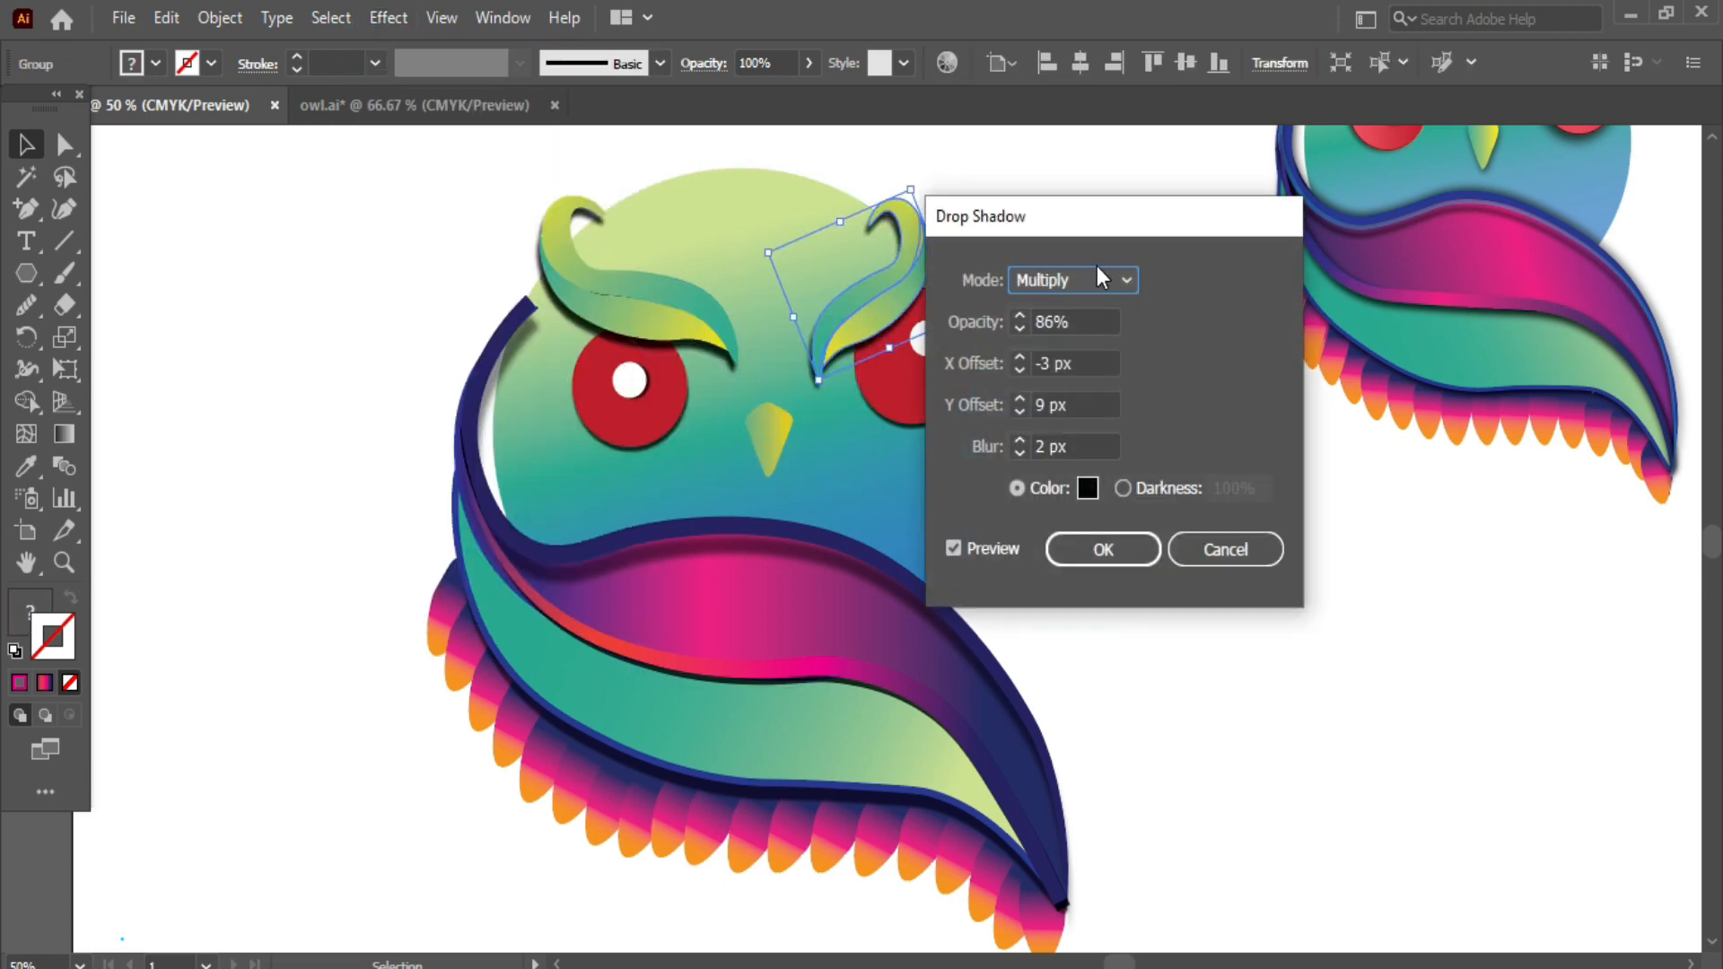
drag(1178, 223, 1184, 380)
click(1106, 706)
click(1106, 629)
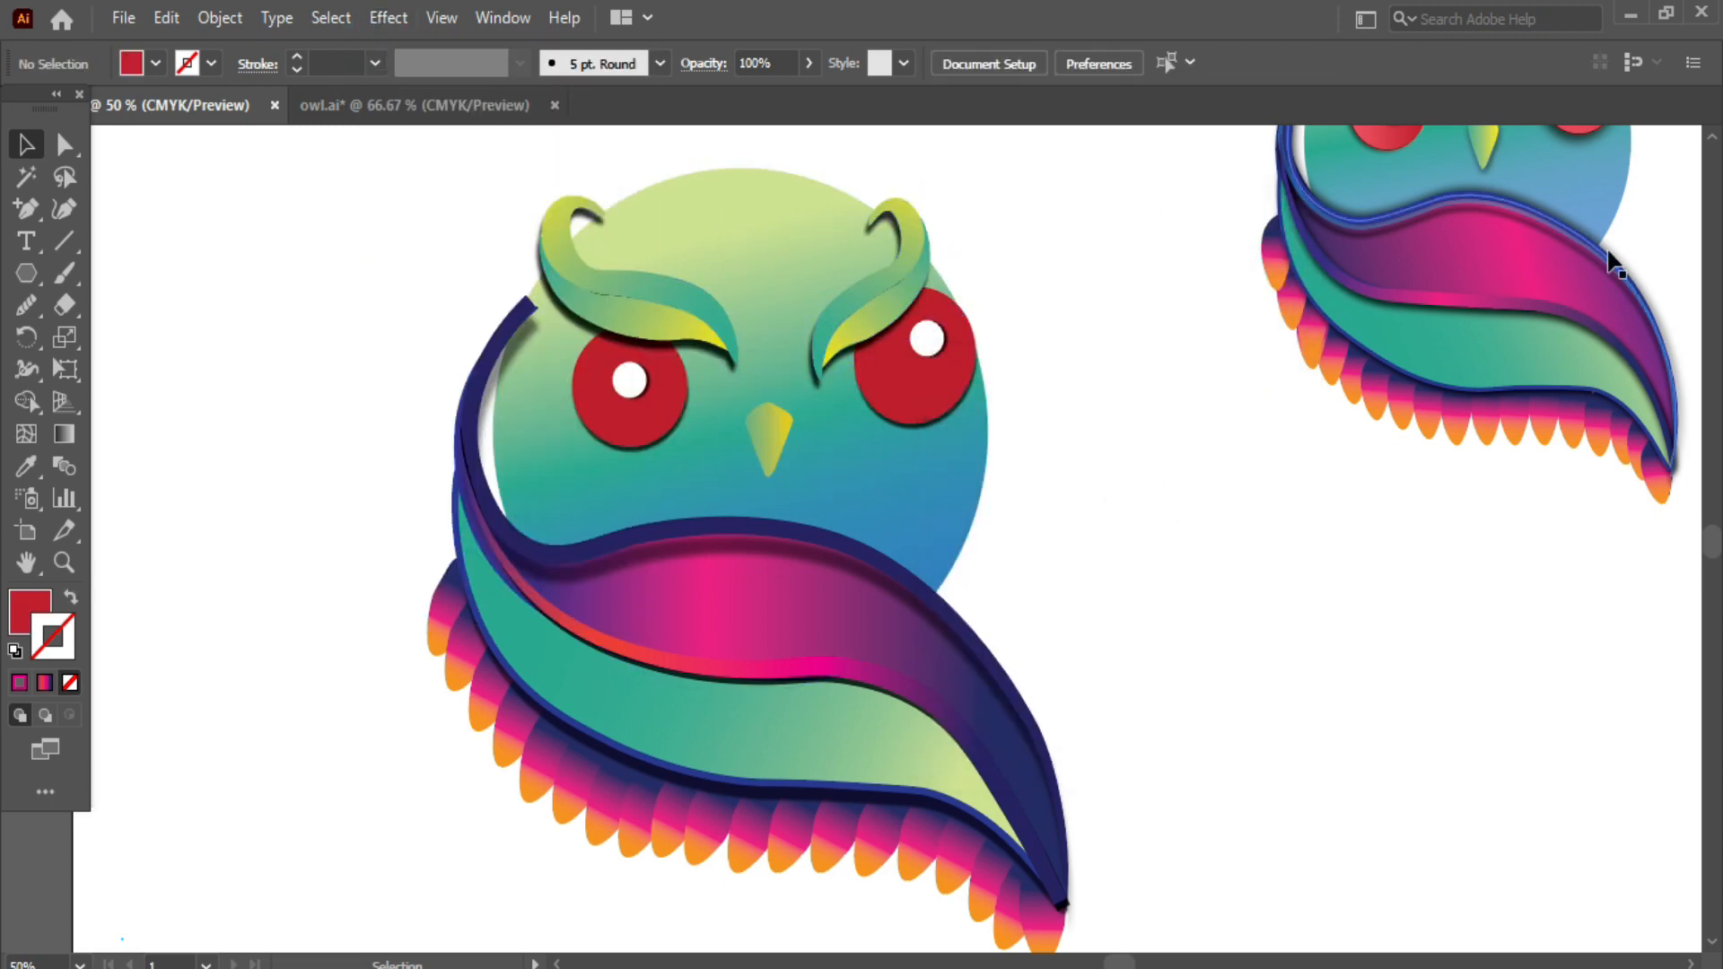
- Start a drop shadow on the yellow-green beak and set its X offset to -2 px
scroll(763, 510, up, 2)
click(762, 509)
click(388, 17)
mouse_move(434, 327)
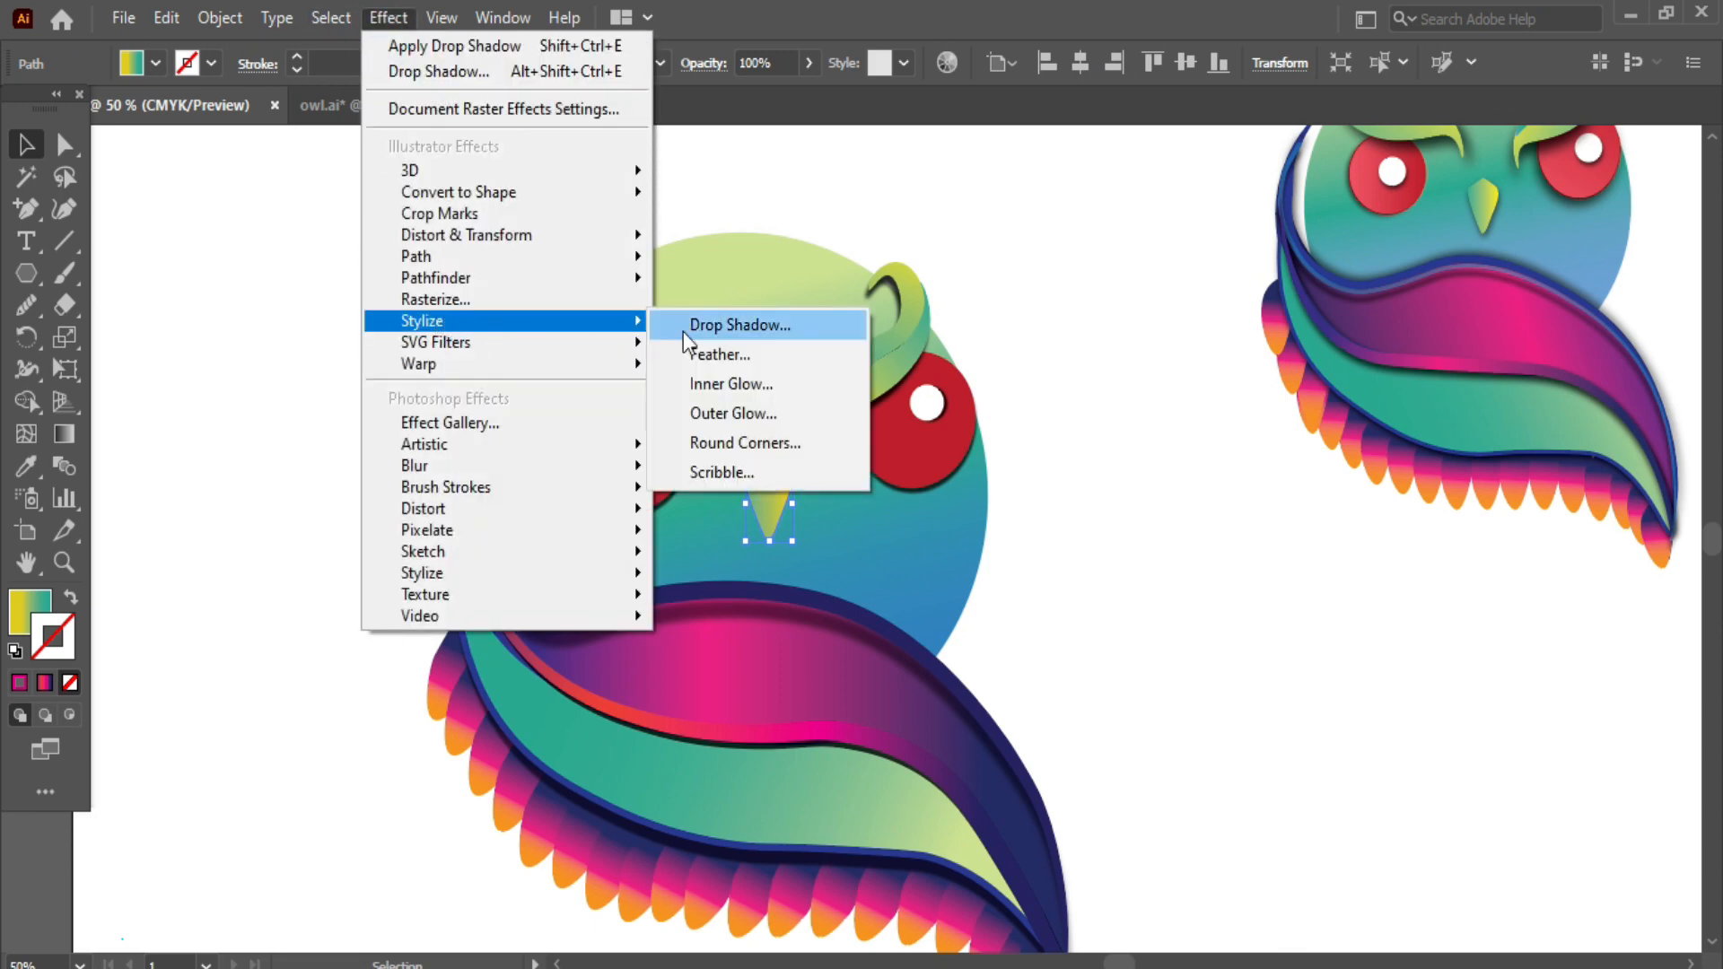
click(684, 323)
drag(1067, 371, 1015, 304)
click(972, 446)
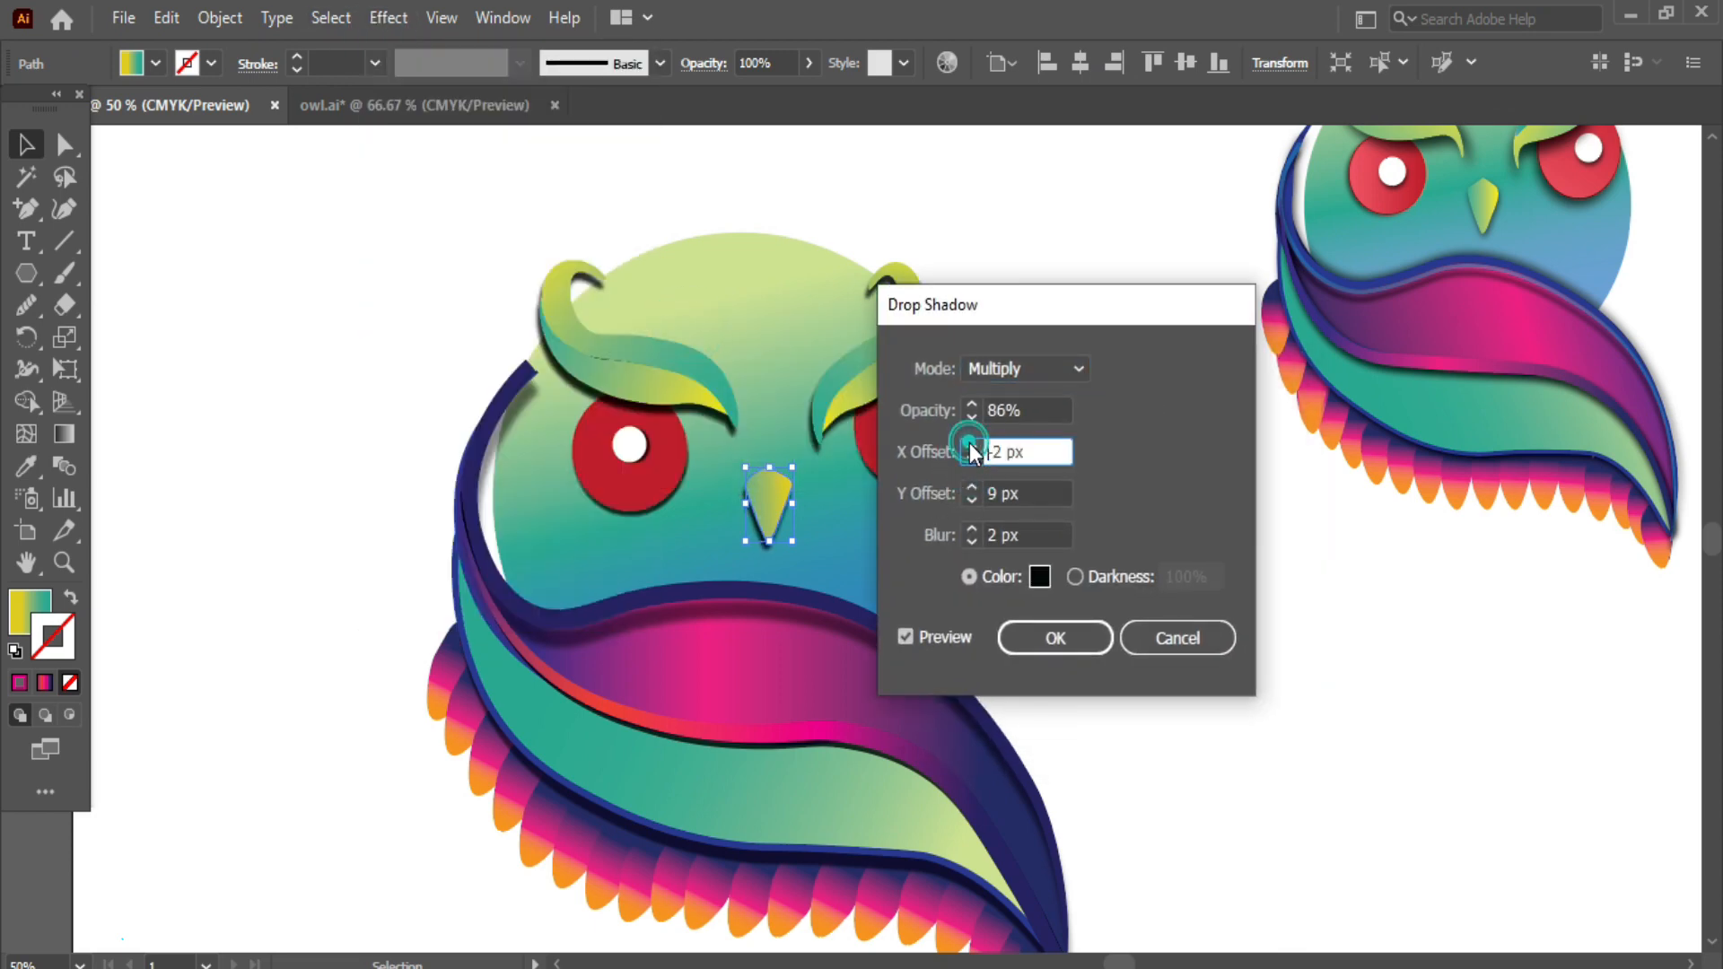
- Set the beak shadow's Y offset to 6 px and blur to 5 px, adjust its opacity, apply it and deselect the beak
click(972, 501)
click(972, 501)
click(973, 501)
click(972, 527)
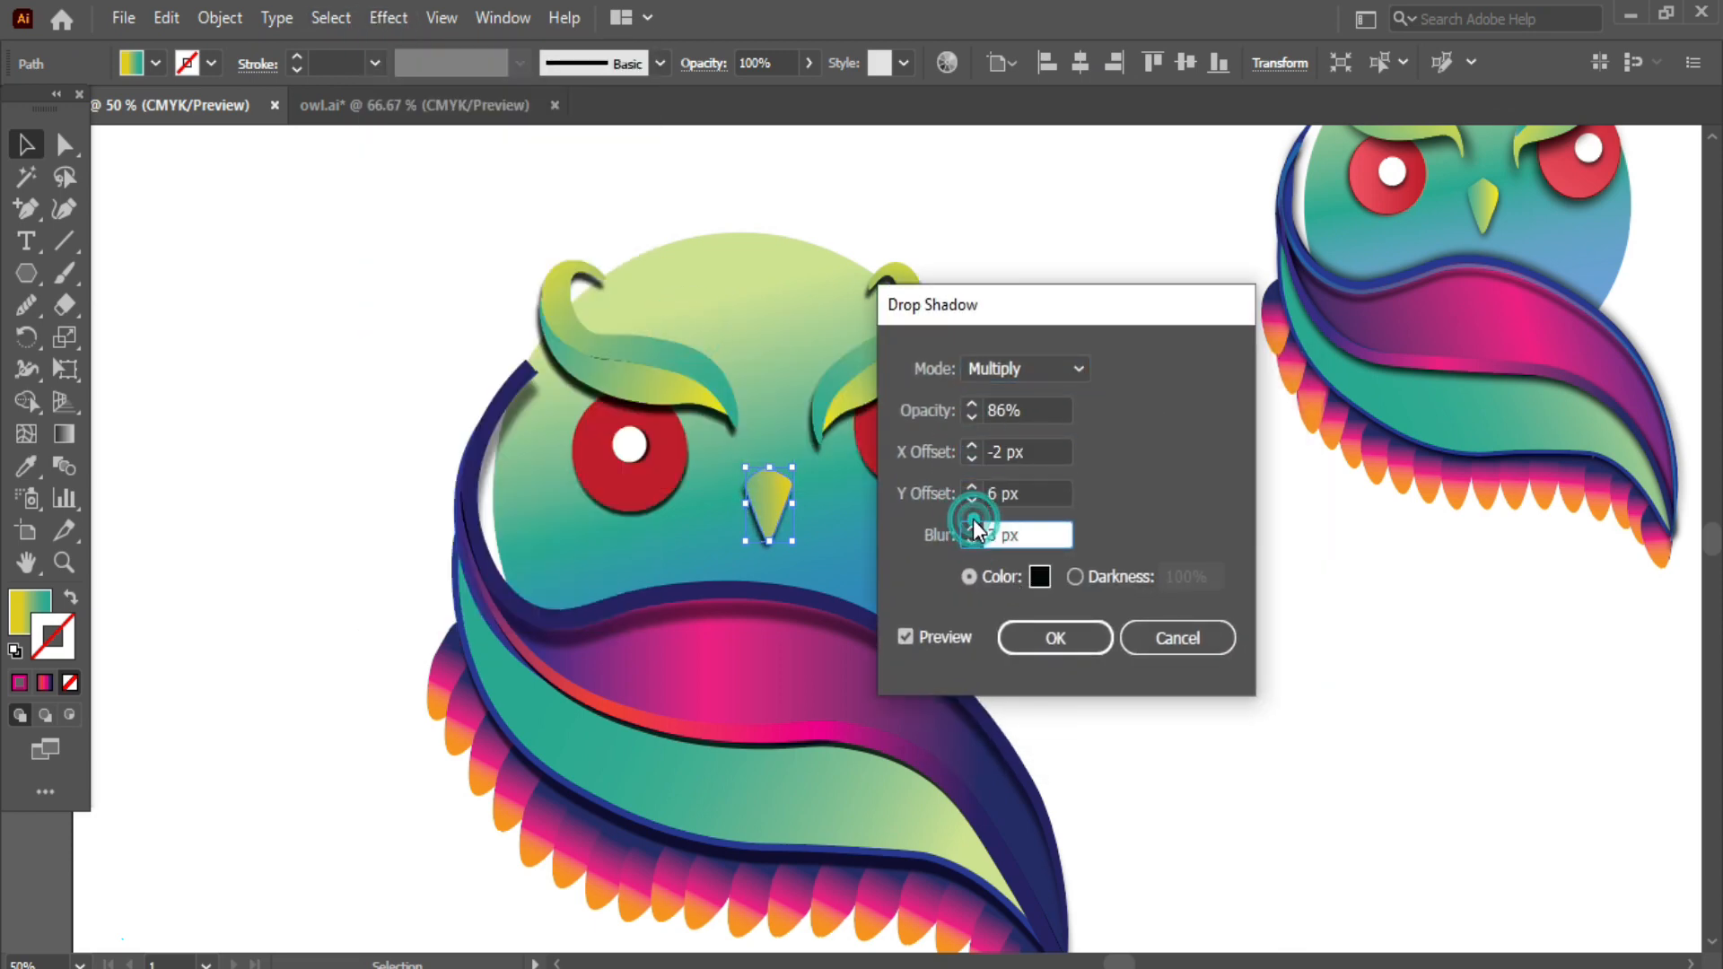
click(972, 527)
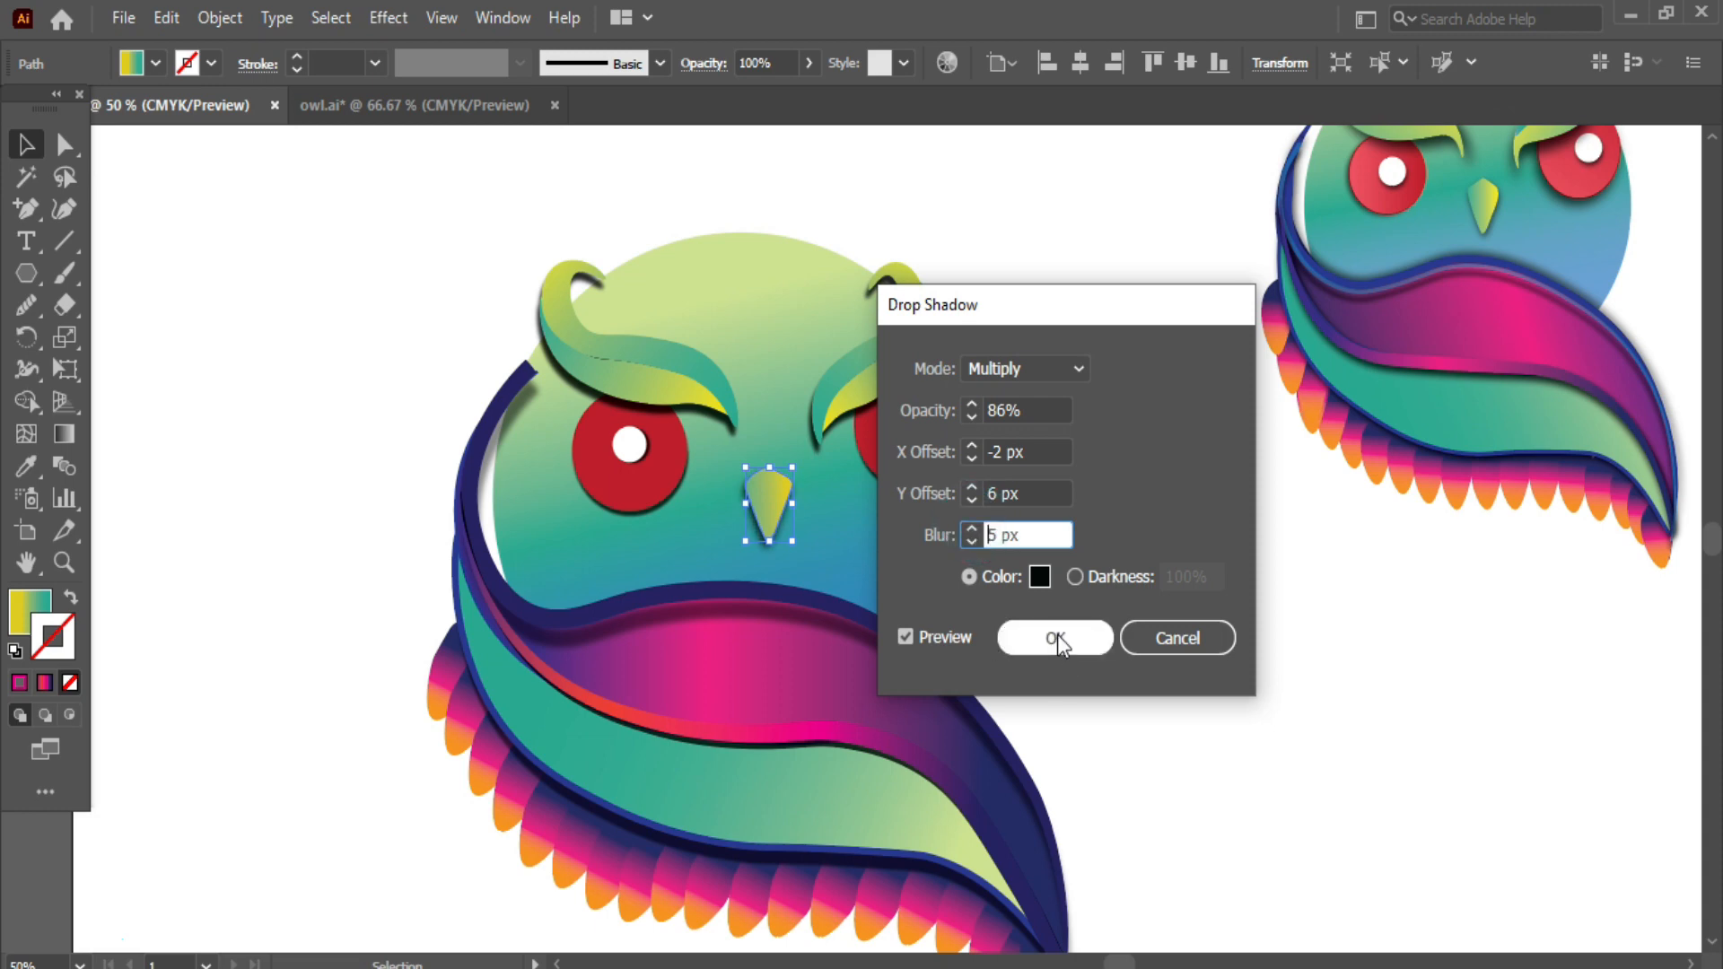
click(972, 413)
key(Return)
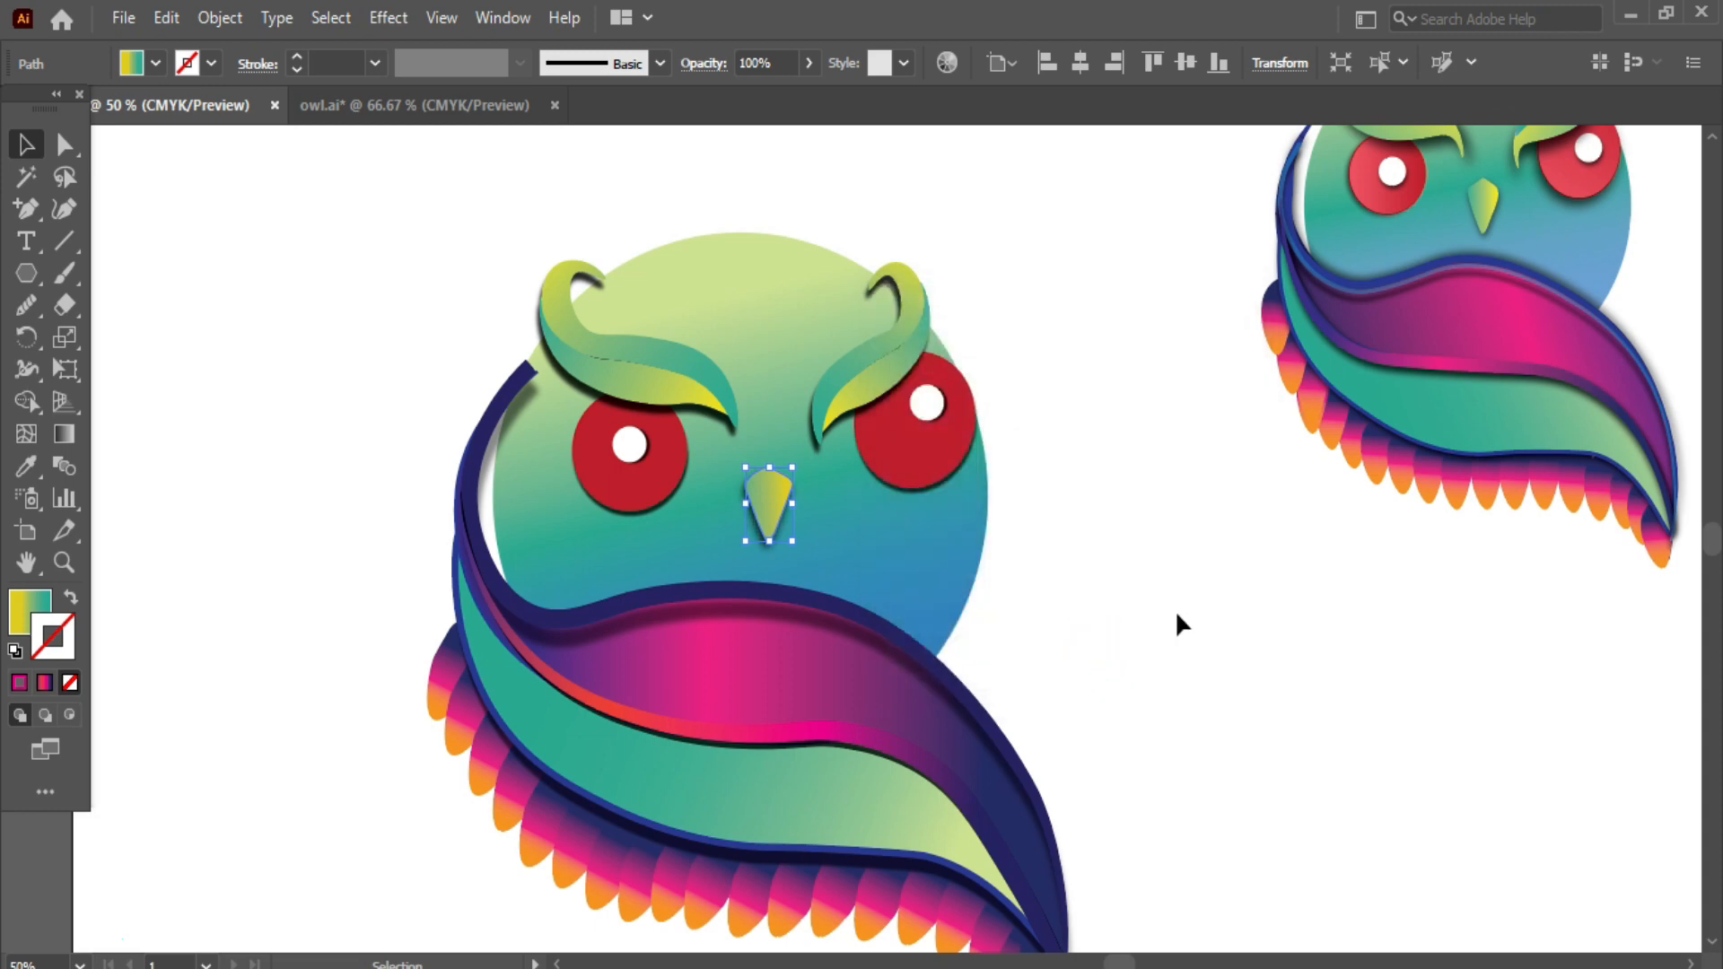
click(1175, 610)
- Refine the dark blue wing outline's upper end with the Width tool, pulling its tip slightly down and left beside the head
scroll(1336, 474, up, 1)
click(522, 427)
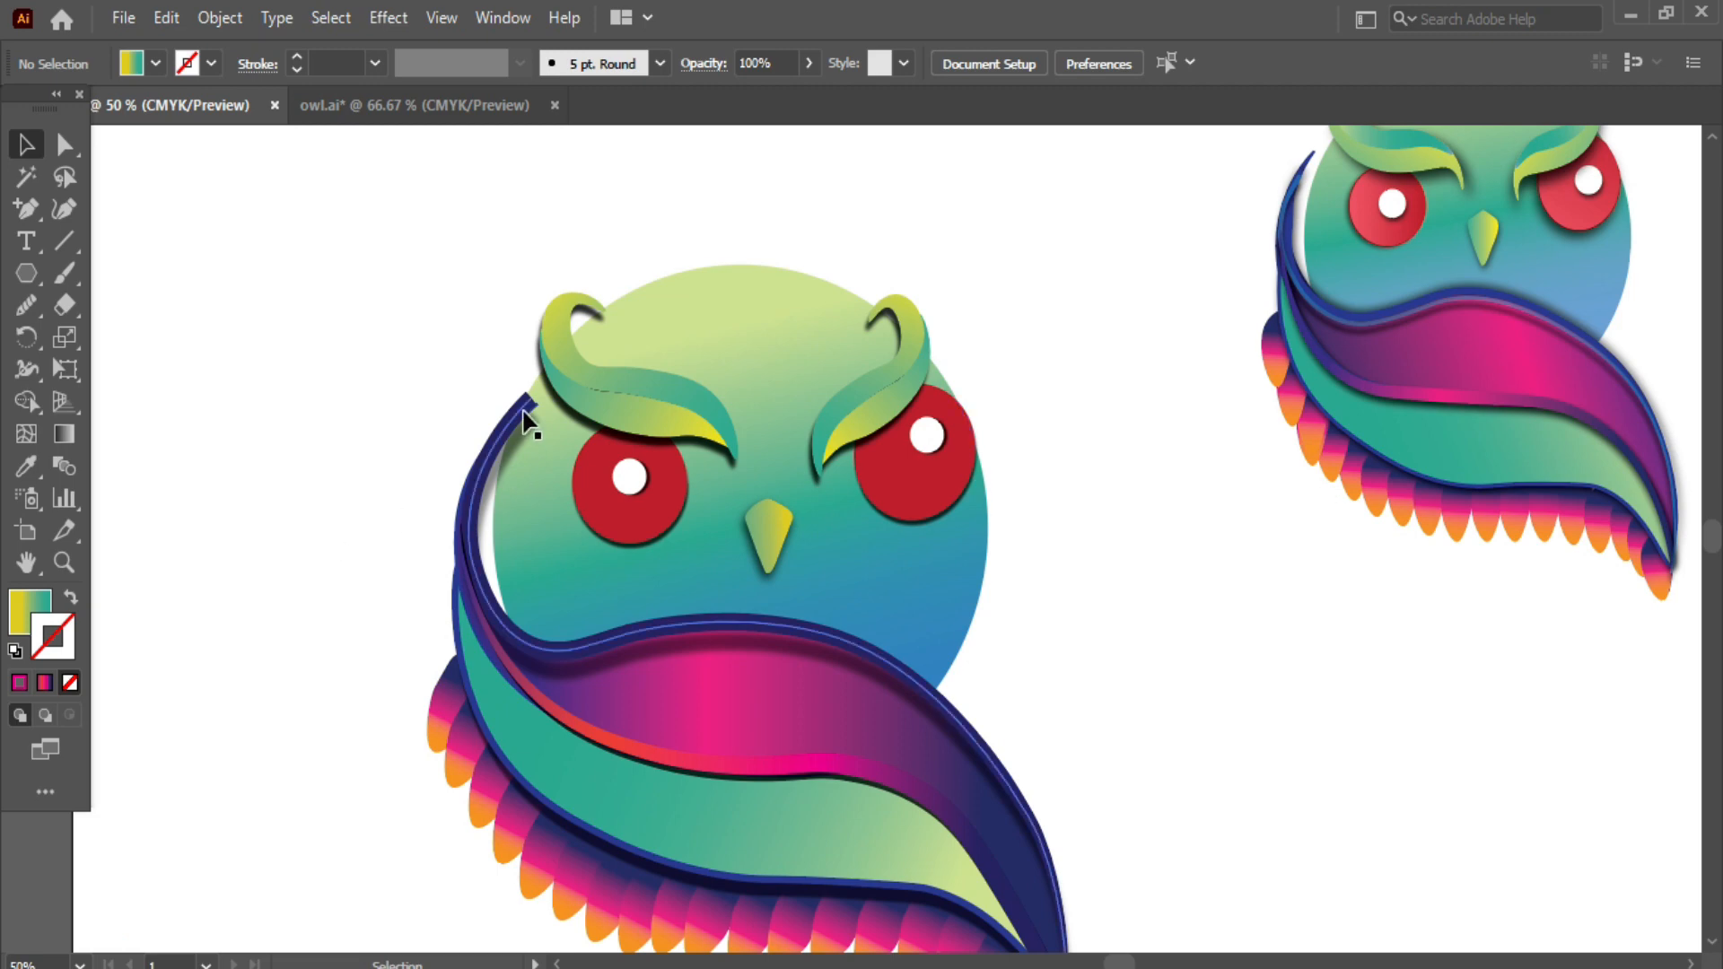
drag(26, 369, 115, 366)
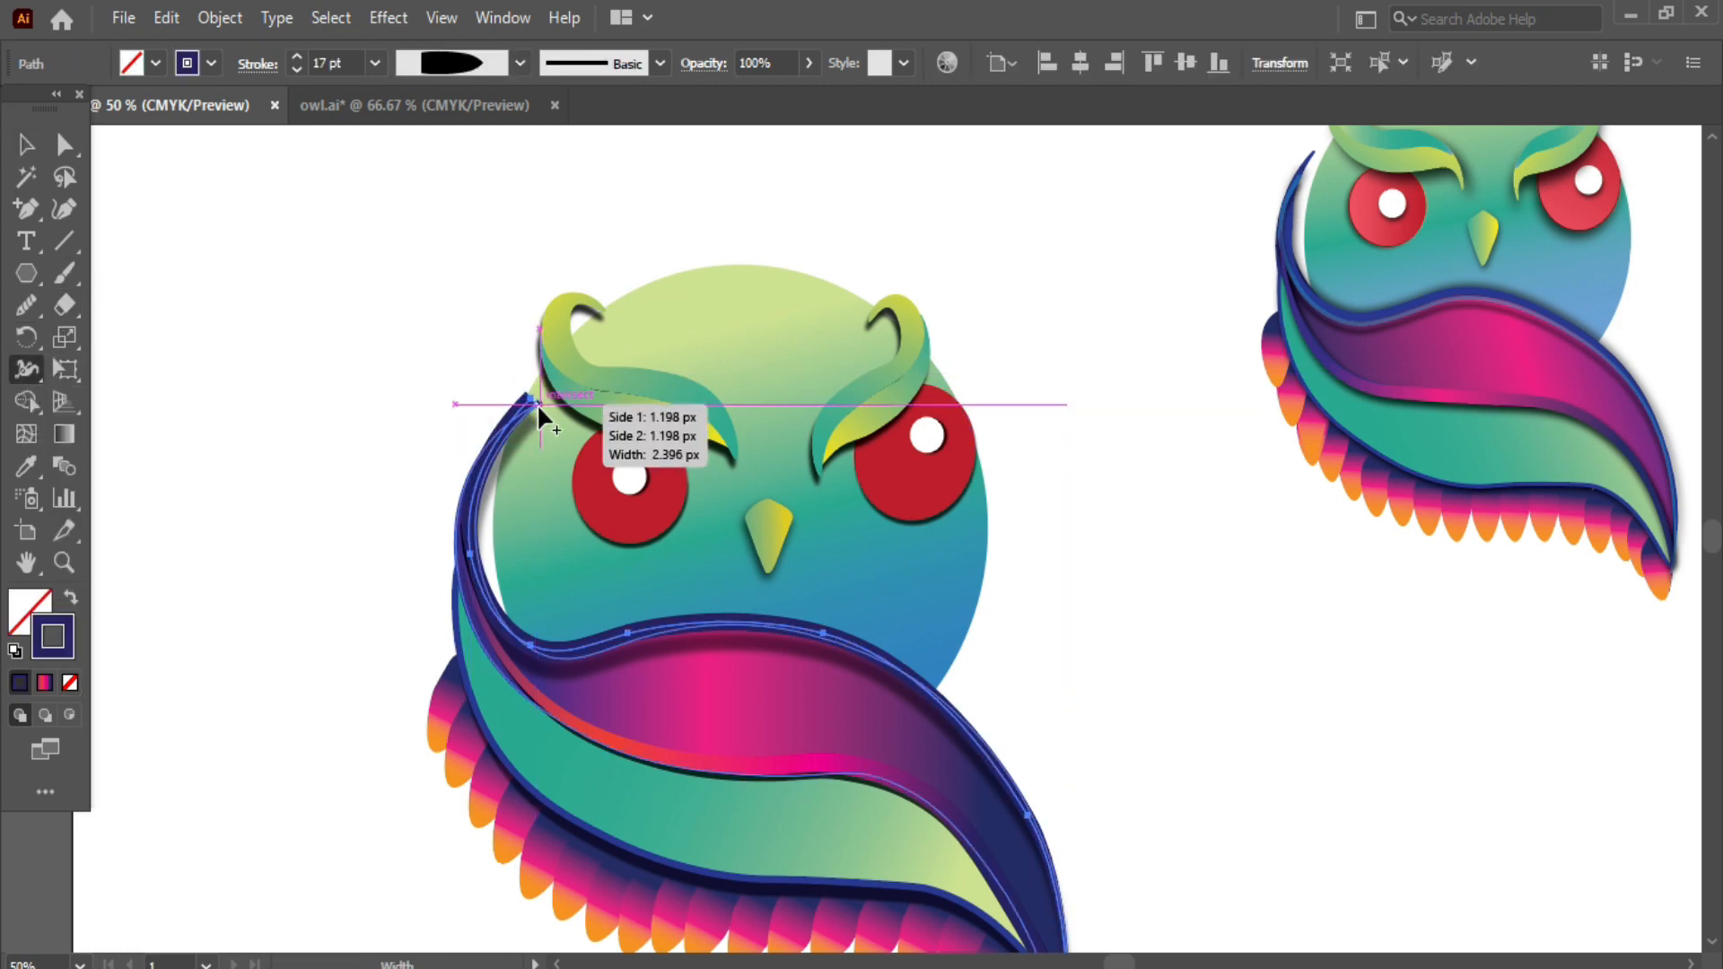
drag(533, 399, 503, 425)
click(63, 143)
click(170, 253)
click(416, 413)
click(506, 440)
click(373, 427)
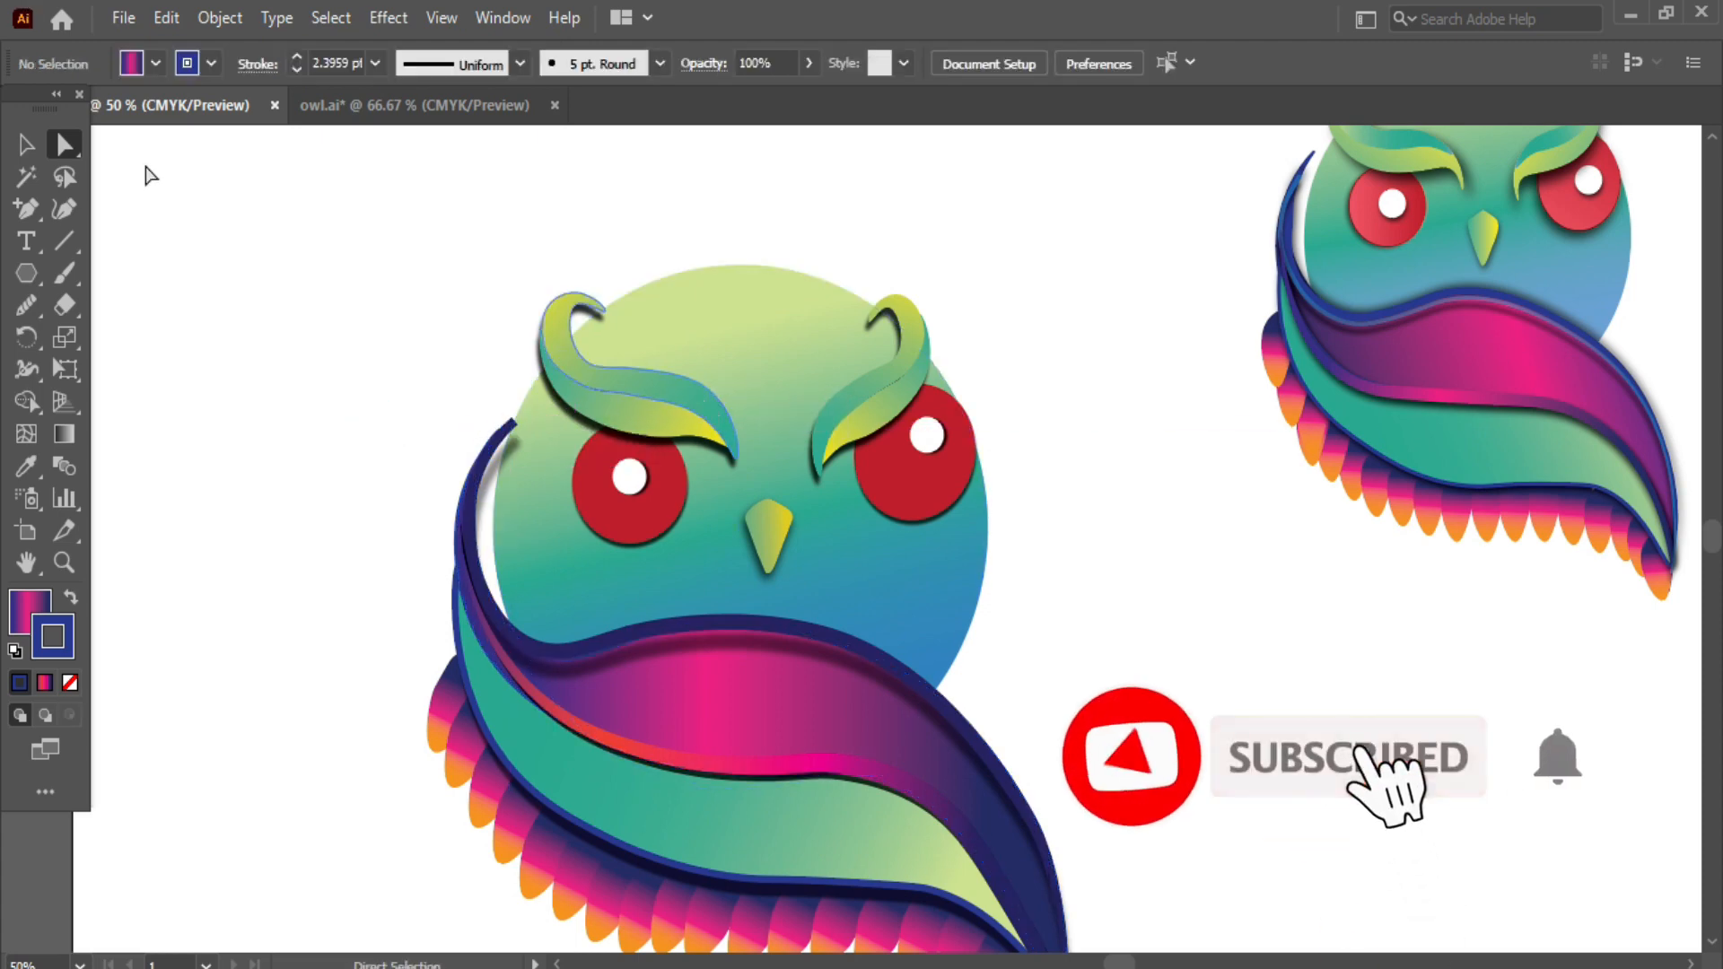
scroll(602, 769, down, 1)
scroll(602, 769, down, 2)
scroll(865, 757, down, 1)
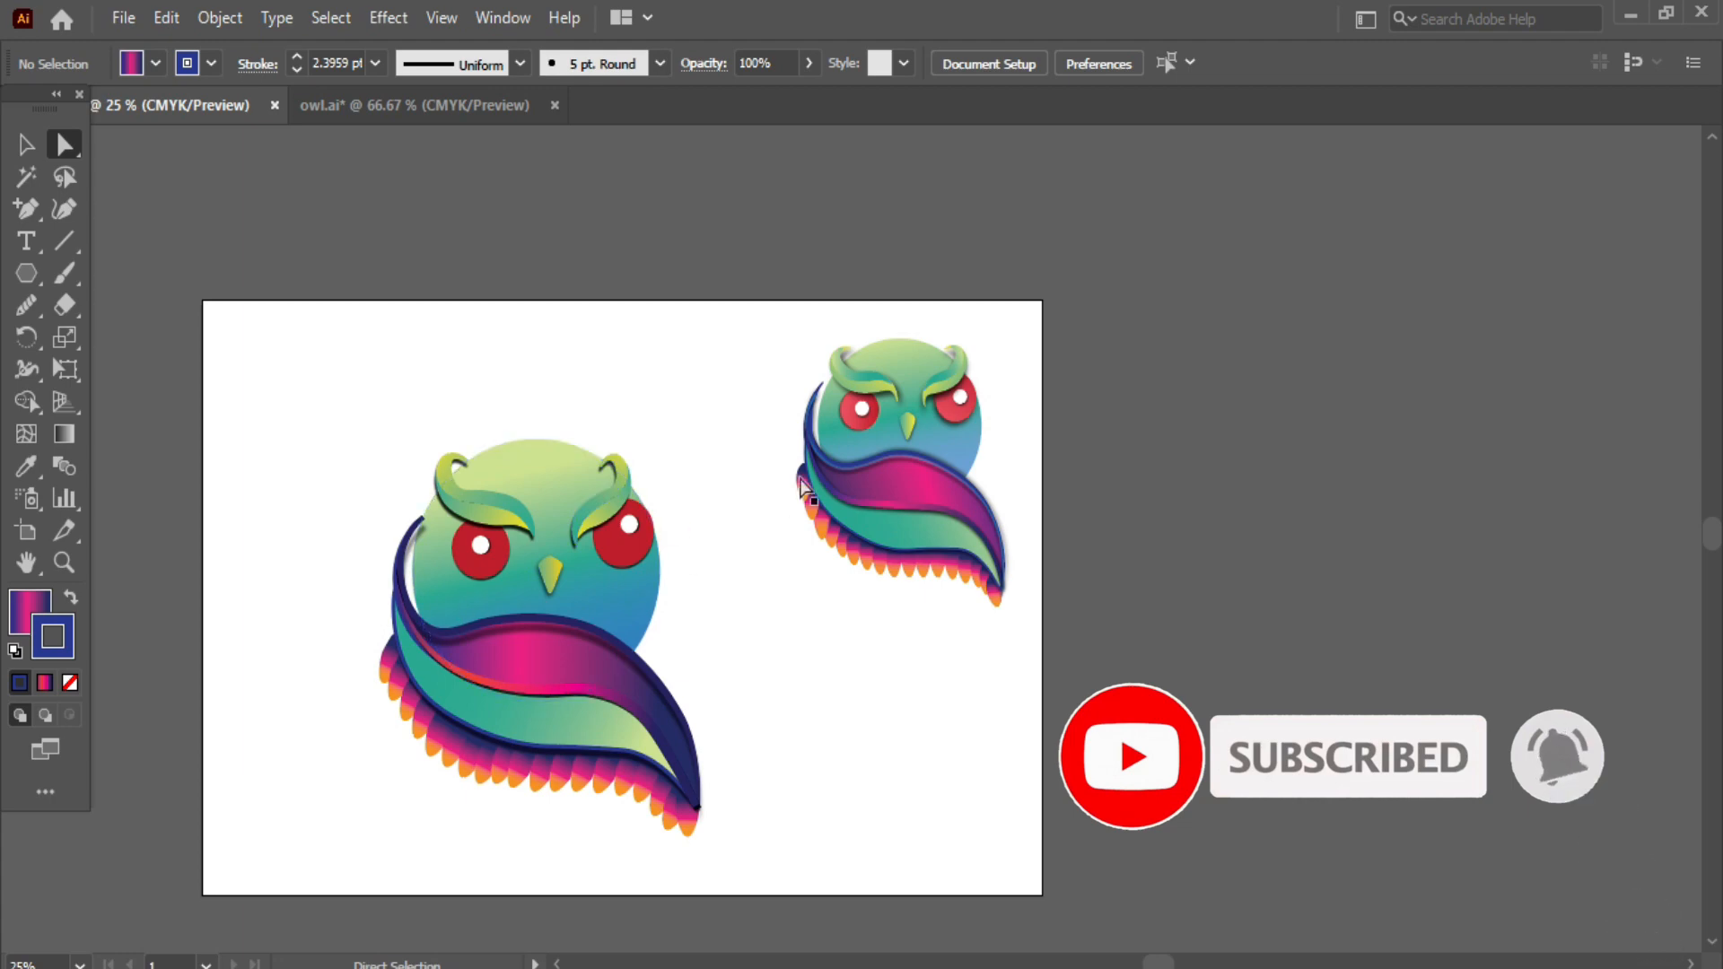
scroll(386, 793, up, 1)
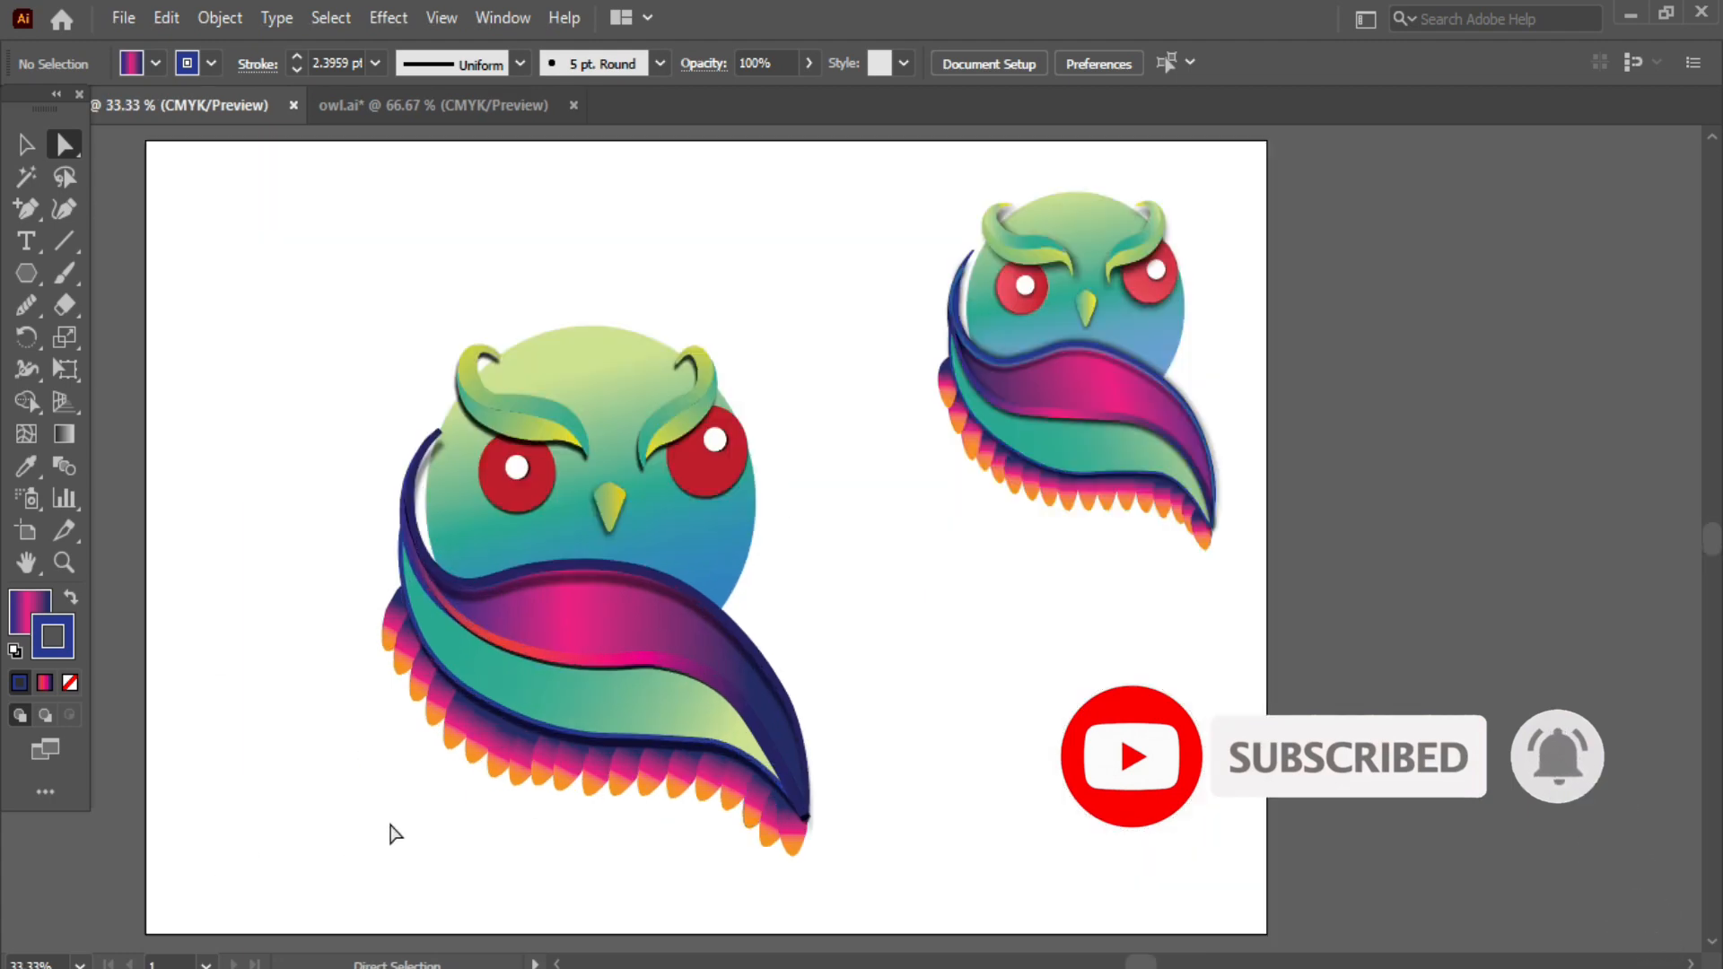